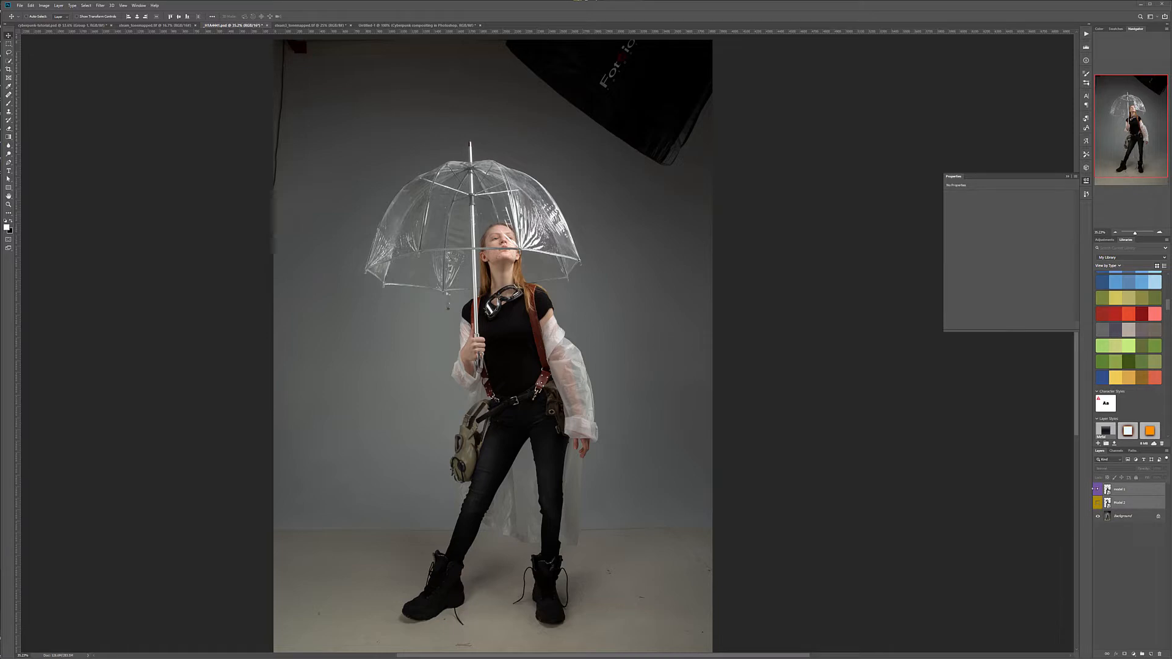
Step: Hide the Background layer behind the umbrella model, and show Layer 1 in the cyberpunk tutorial document
left_click(1098, 516)
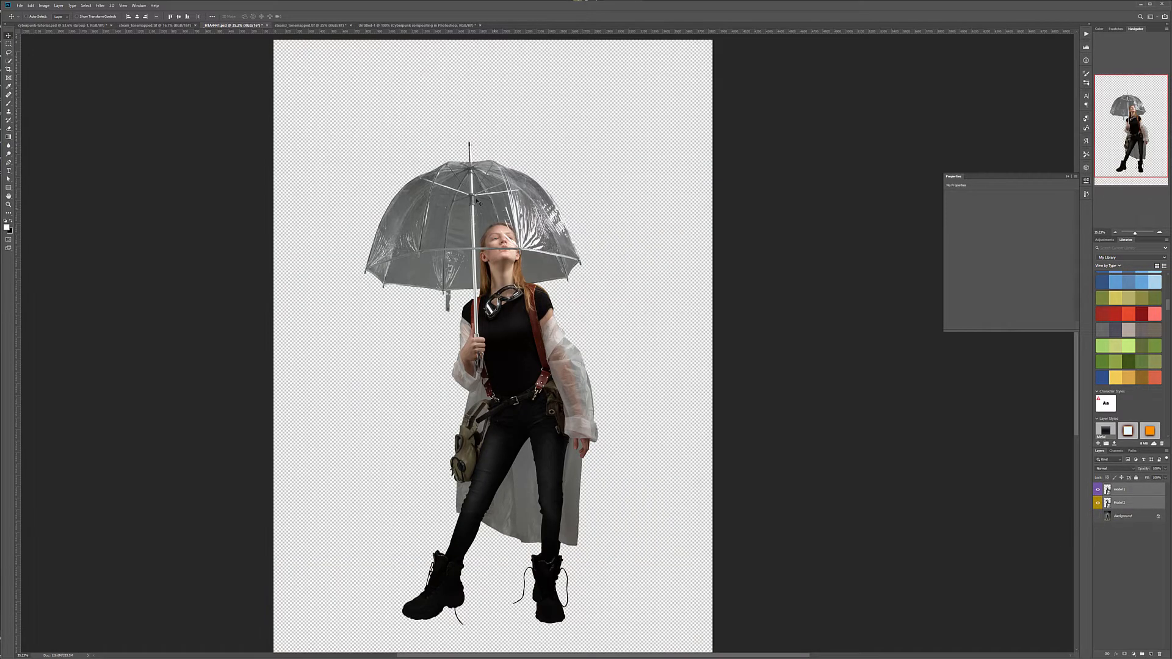
left_click(64, 25)
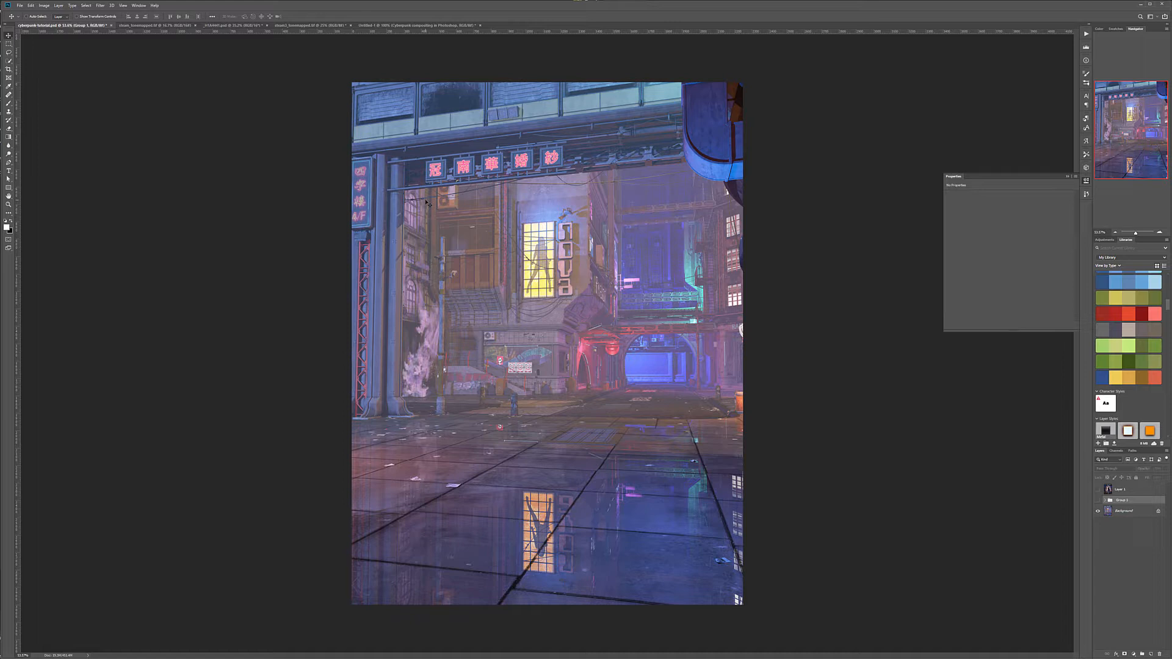
left_click(1098, 490)
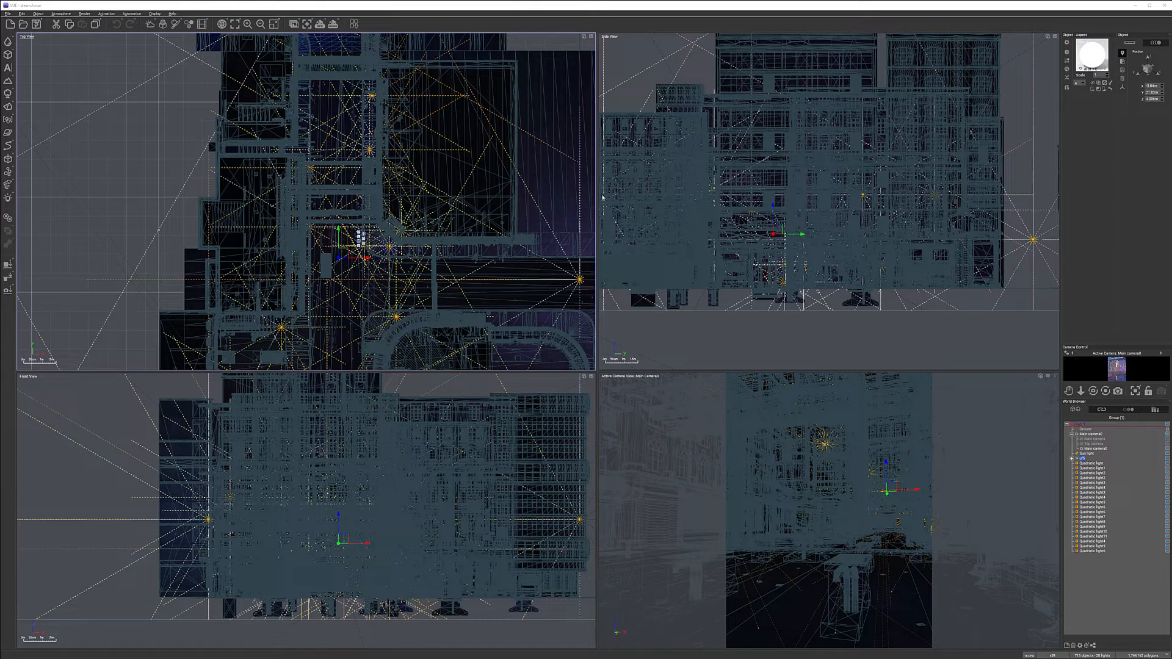
Step: Survey the city model in the Top view and highlight the compatible software on the browser's Urban Future 5 product page
scroll(530, 222, "down", 4)
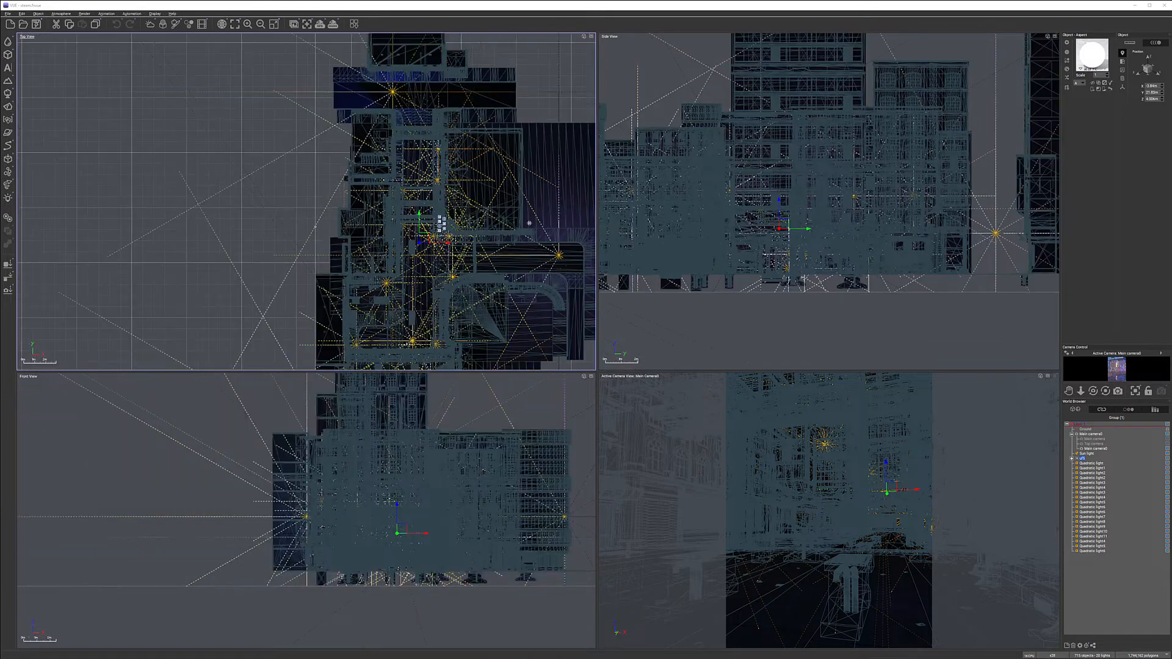
scroll(485, 183, "up", 2)
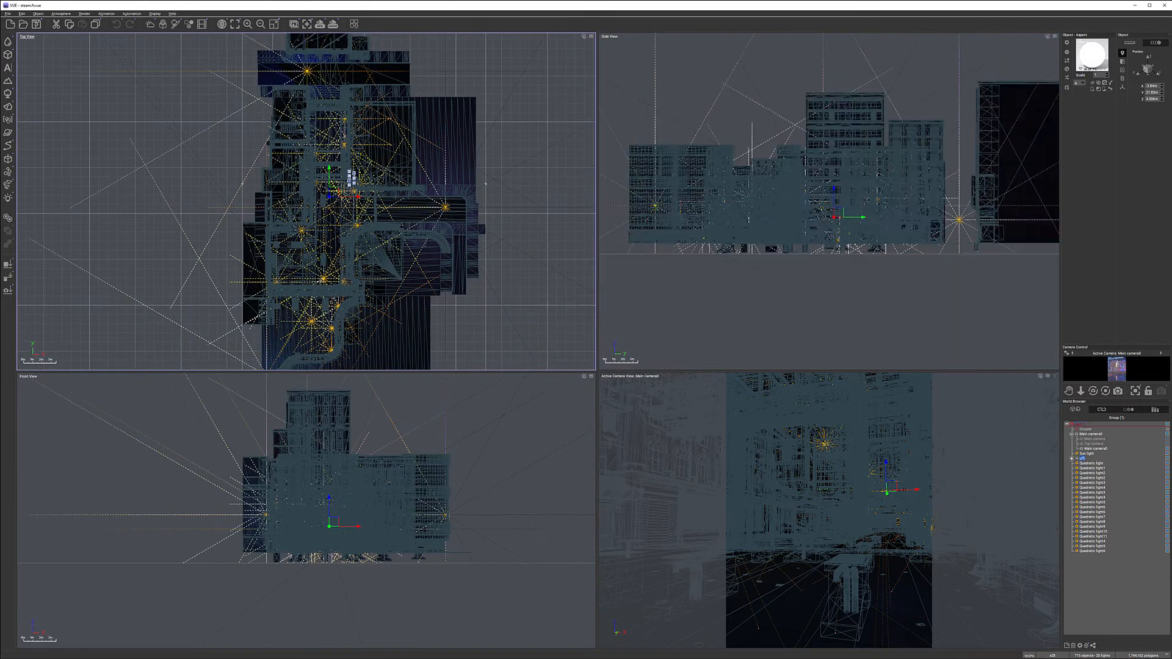
key("alt+Tab")
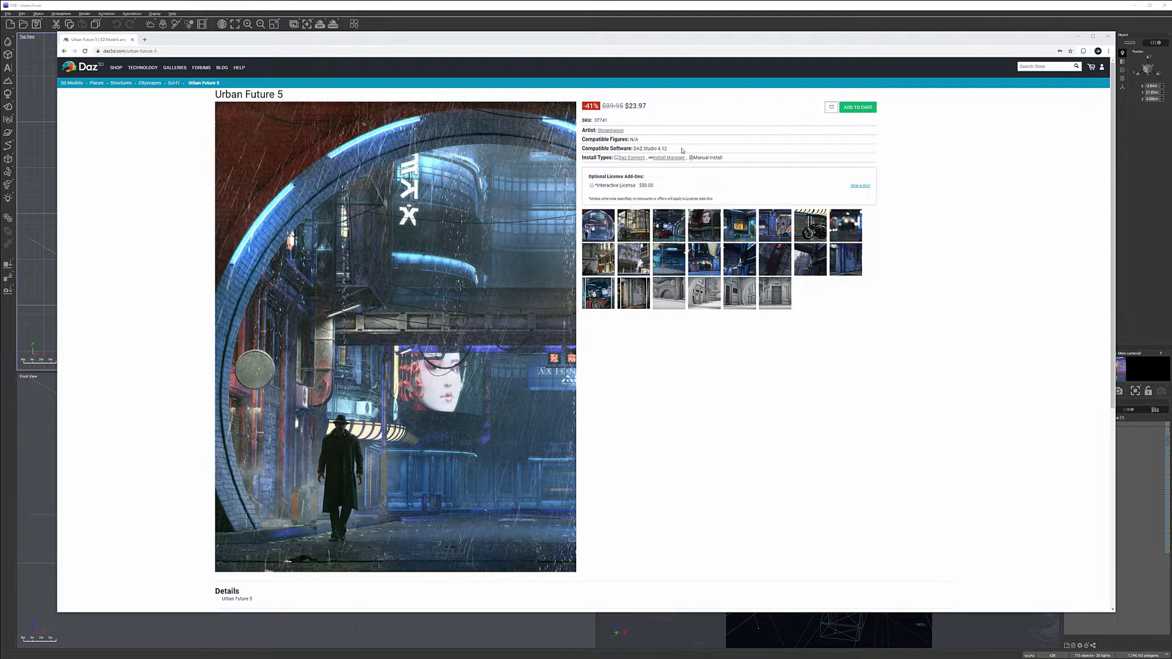
left_click_drag(681, 150, 633, 148)
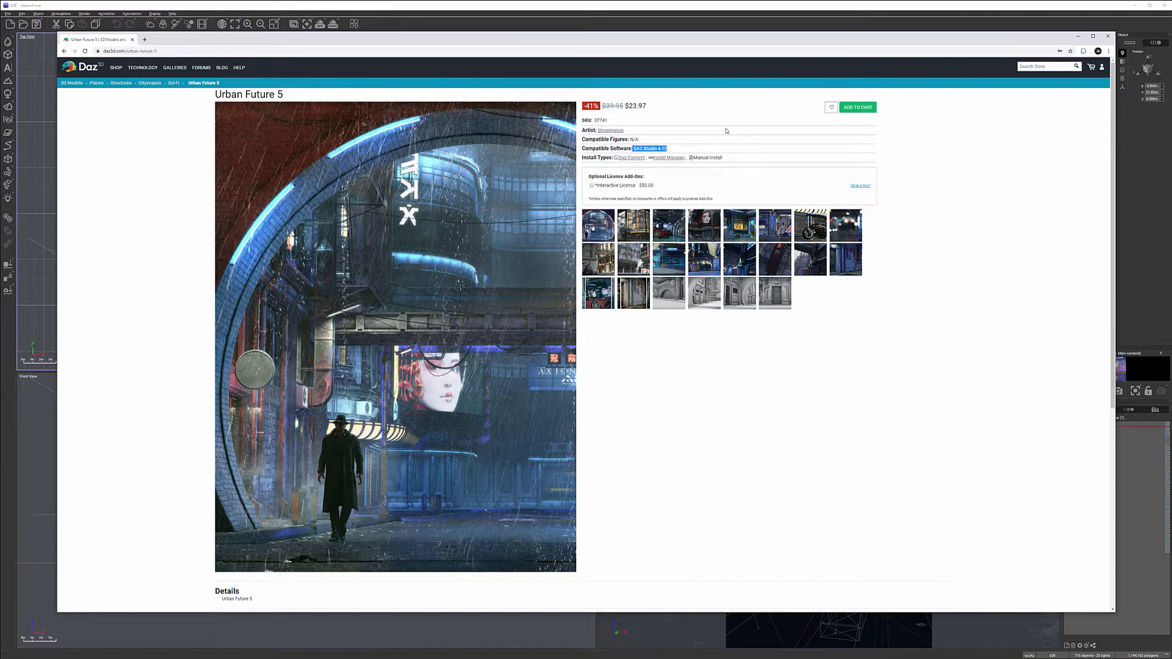
left_click(771, 26)
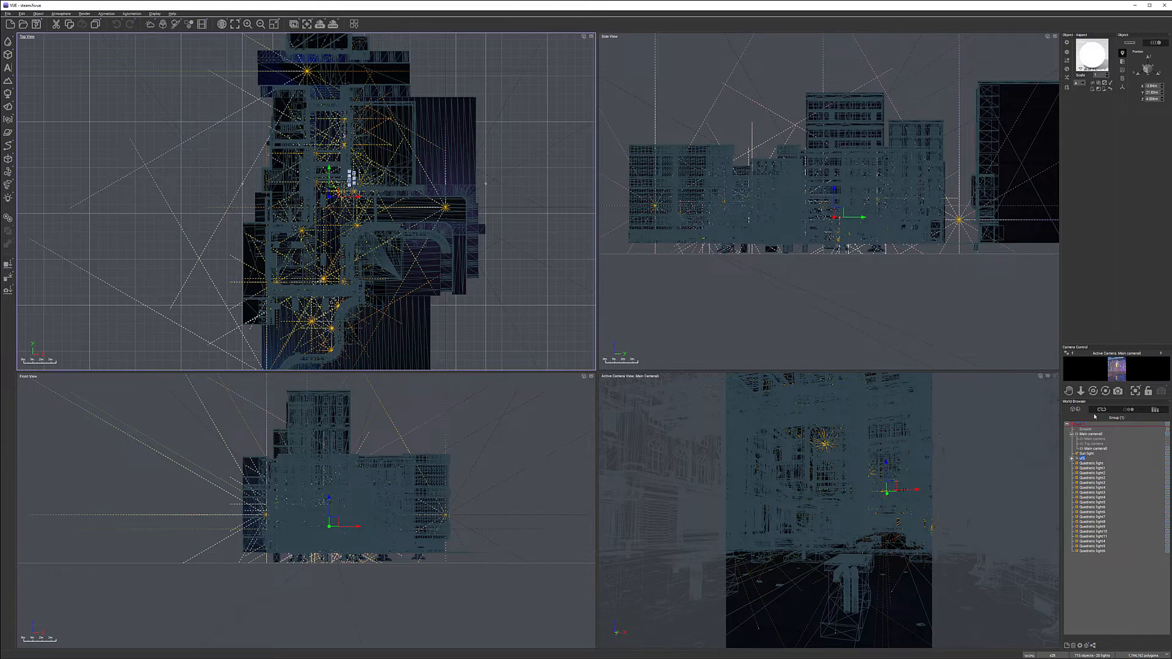
Step: Browse the city group's materials and pick the Lights01_D material from those used in the selection
left_click(1102, 67)
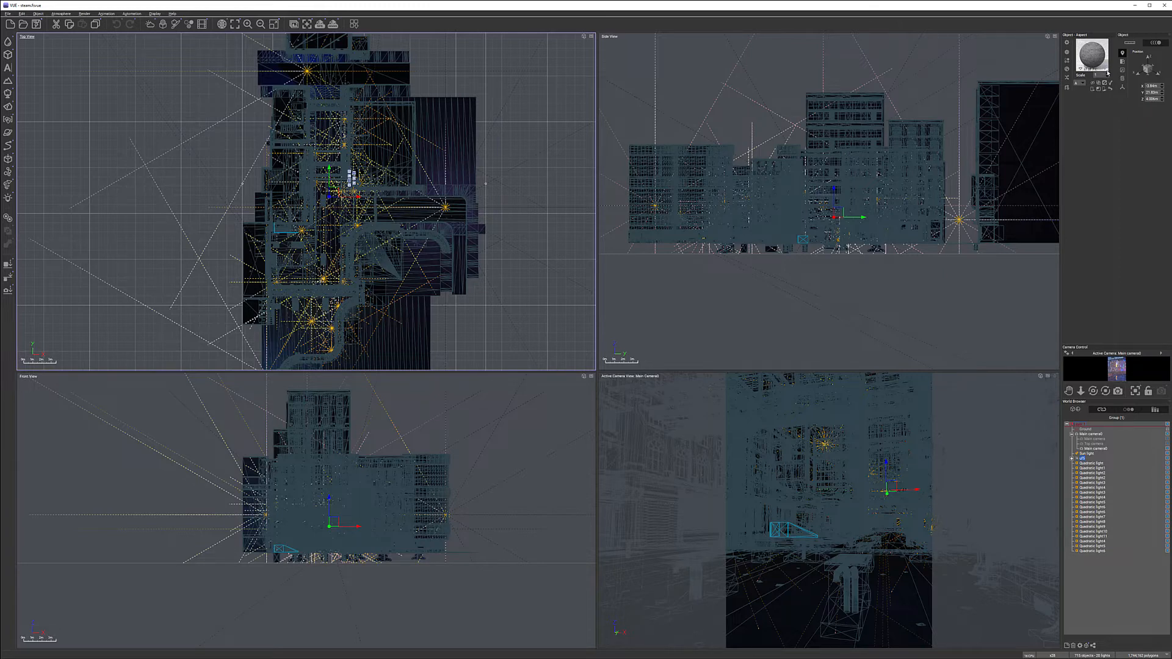
left_click(1106, 69)
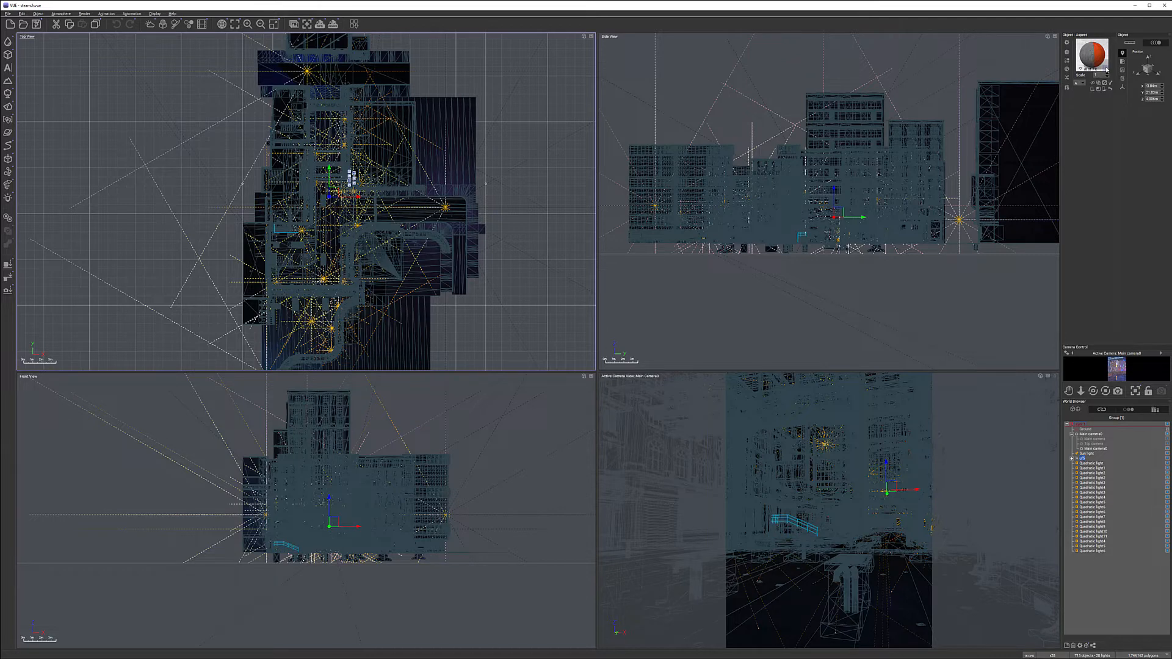
left_click(1081, 69)
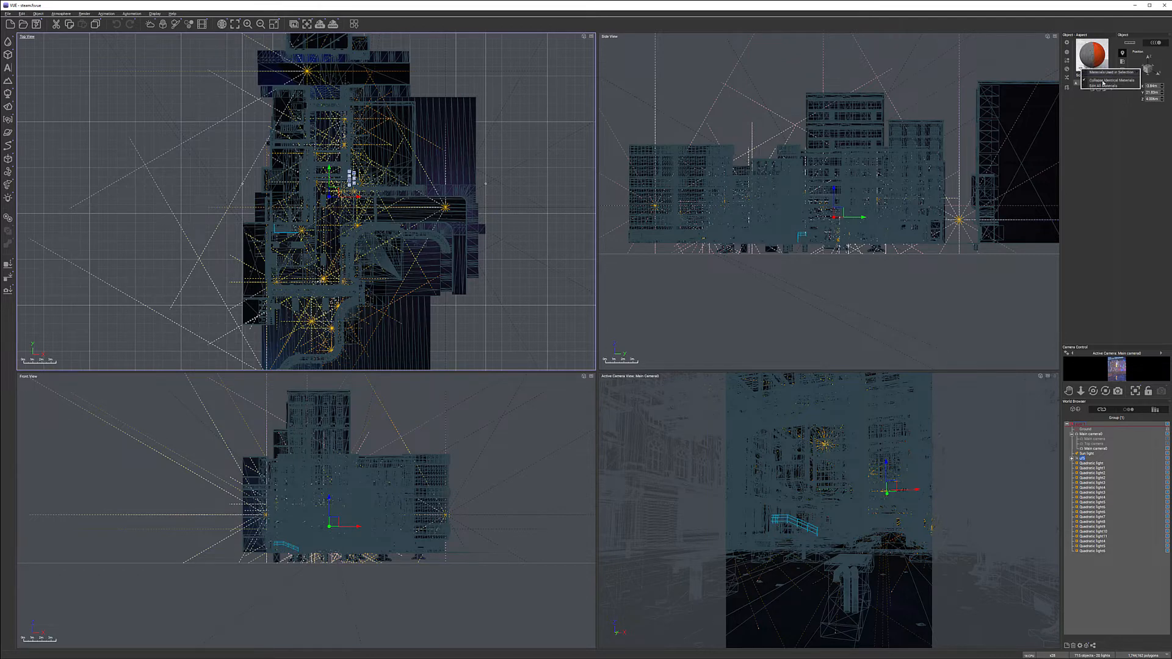
mouse_move(1106, 72)
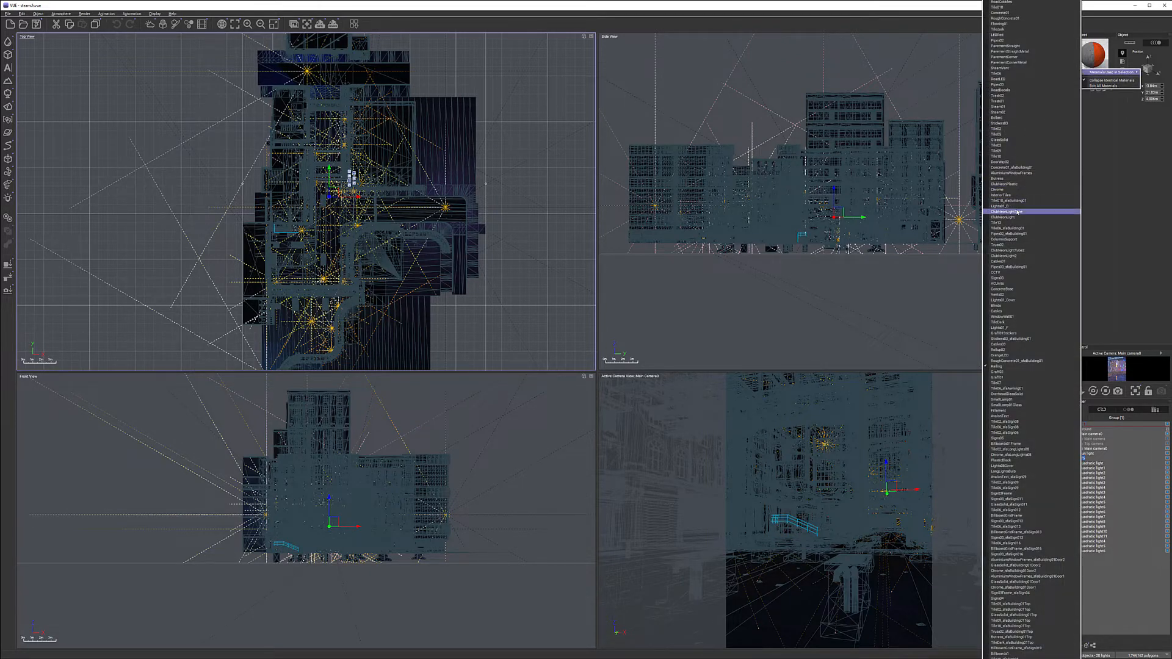
left_click(1018, 212)
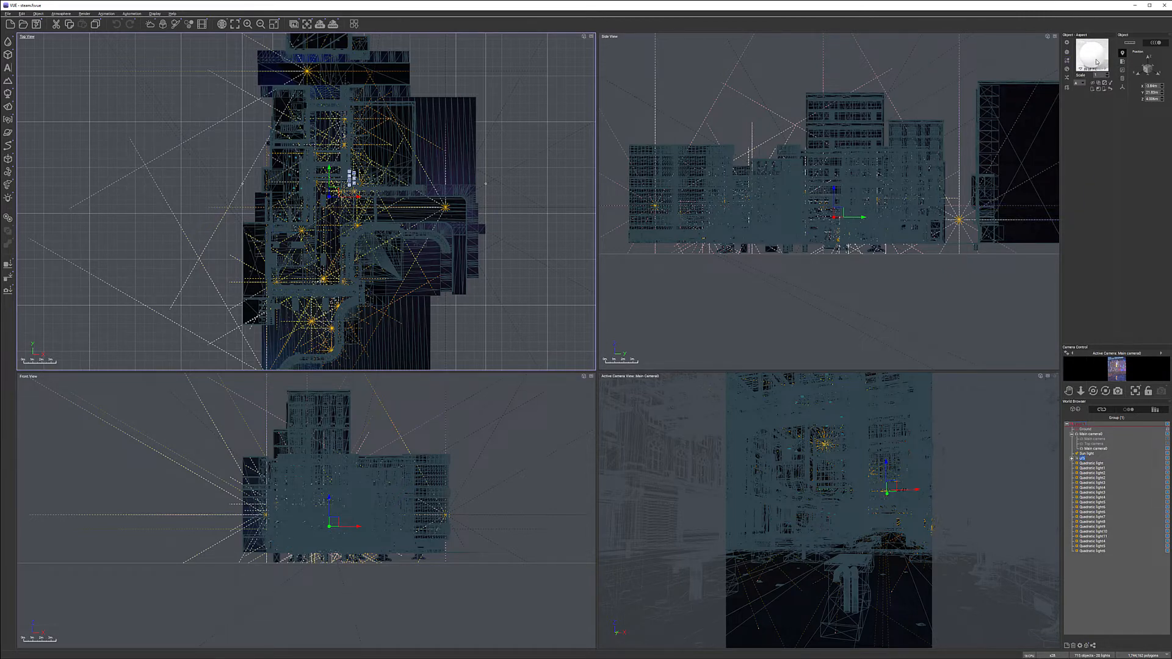
Step: Review the highlight and color settings of the Lights01_D material in the advanced editor, and close it without saving changes
double_click(1101, 42)
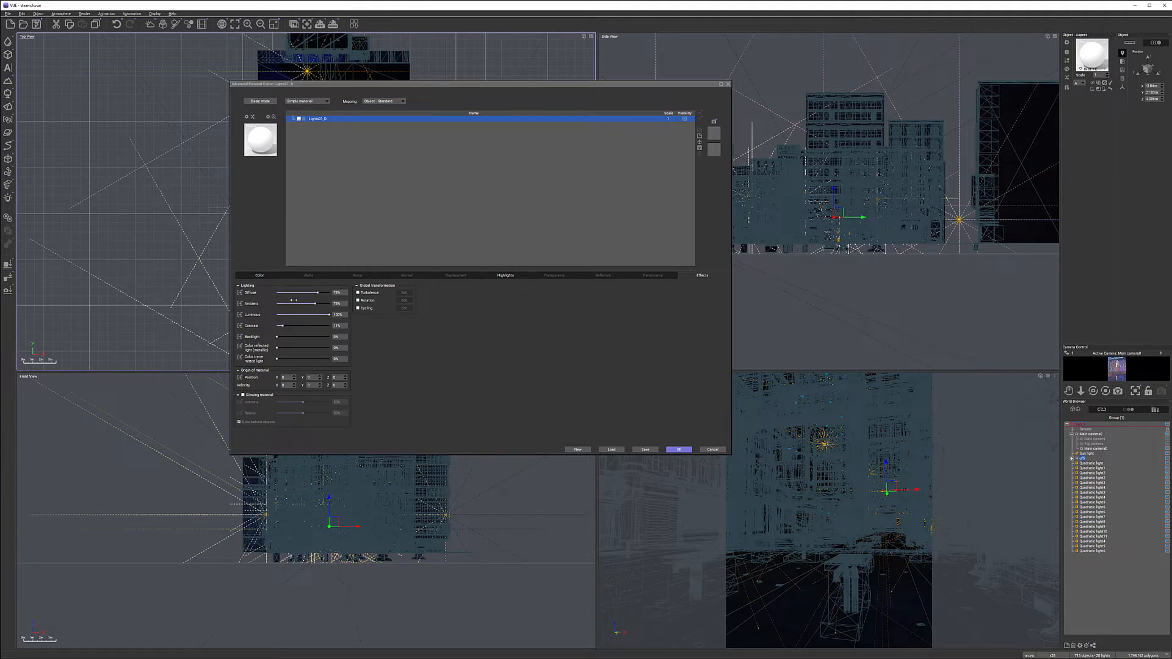
left_click(505, 275)
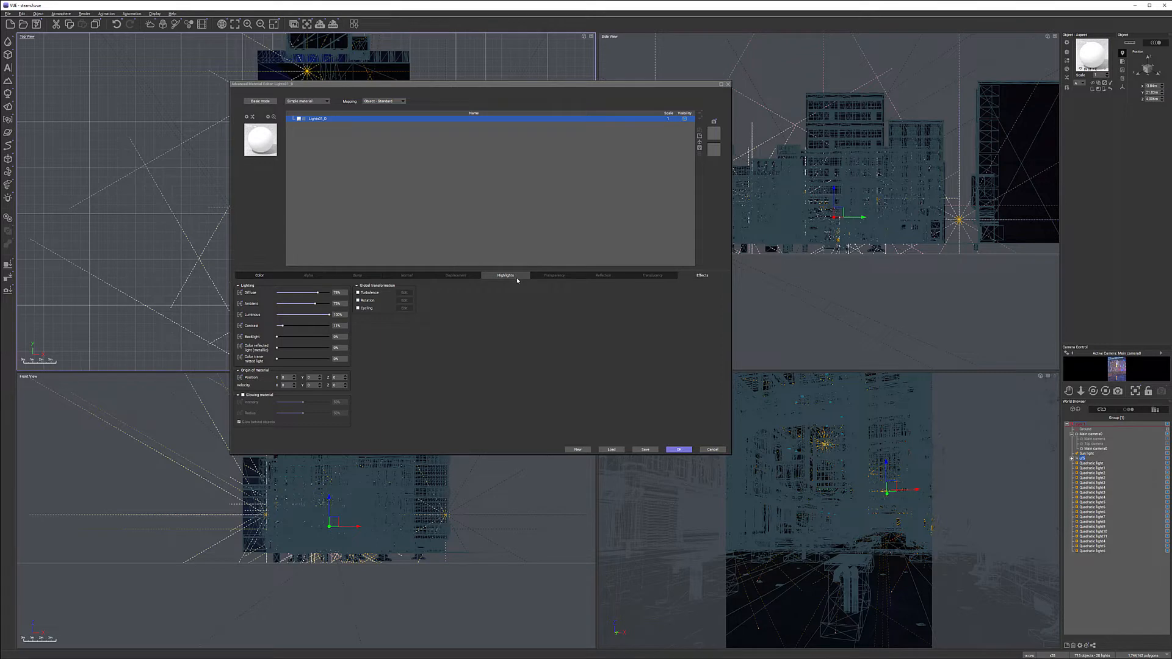
left_click(257, 273)
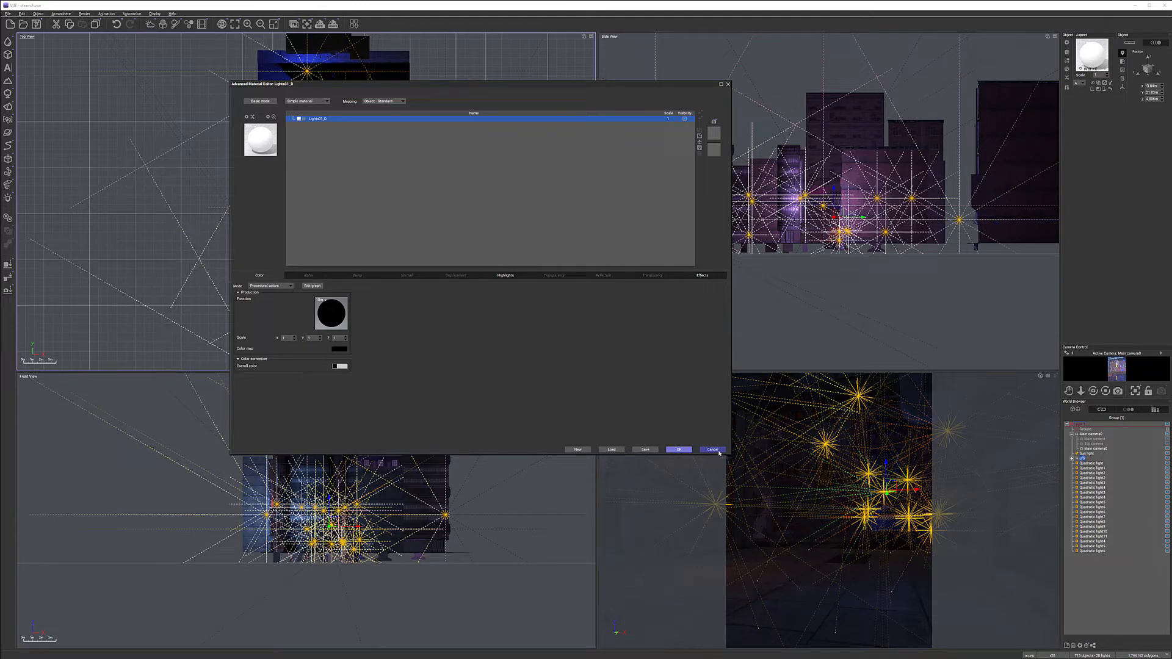
left_click(713, 450)
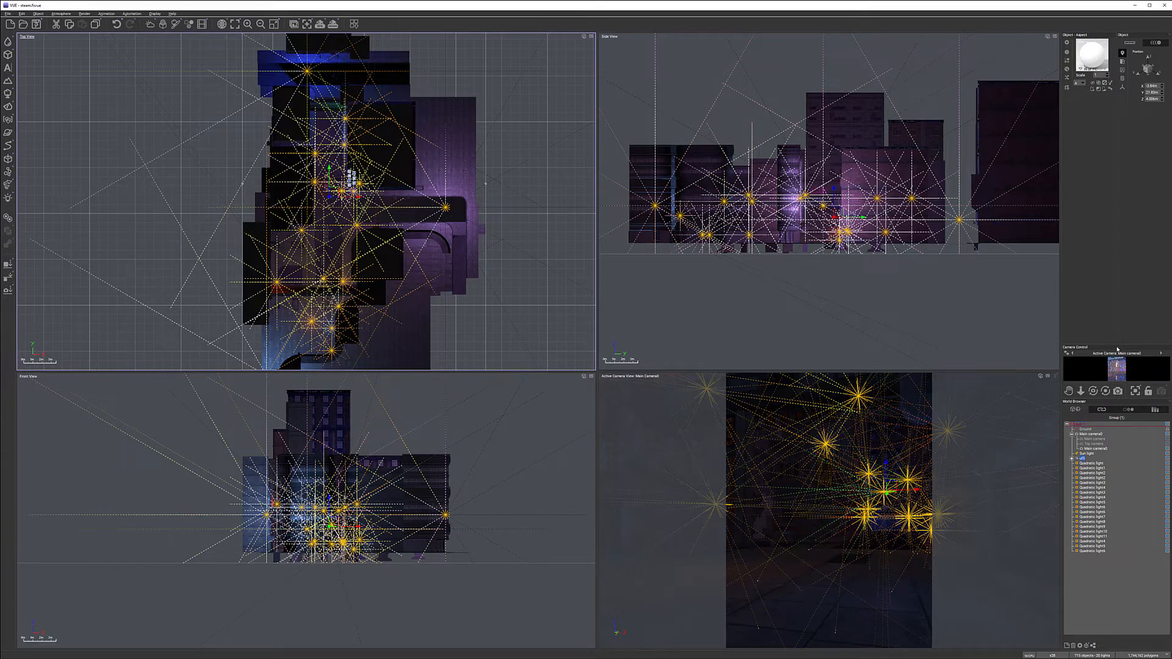
Step: Enlarge the camera preview and check a Quadratic light's volumetric lighting settings without changing them
left_click_drag(1121, 345, 1107, 172)
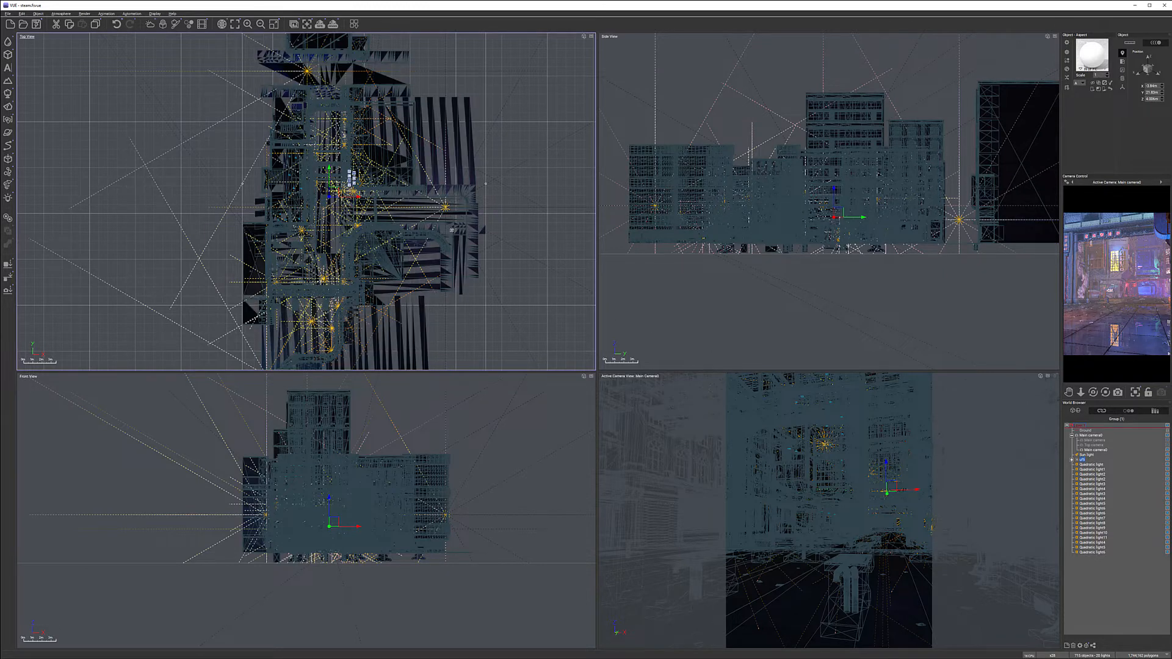
left_click(1091, 469)
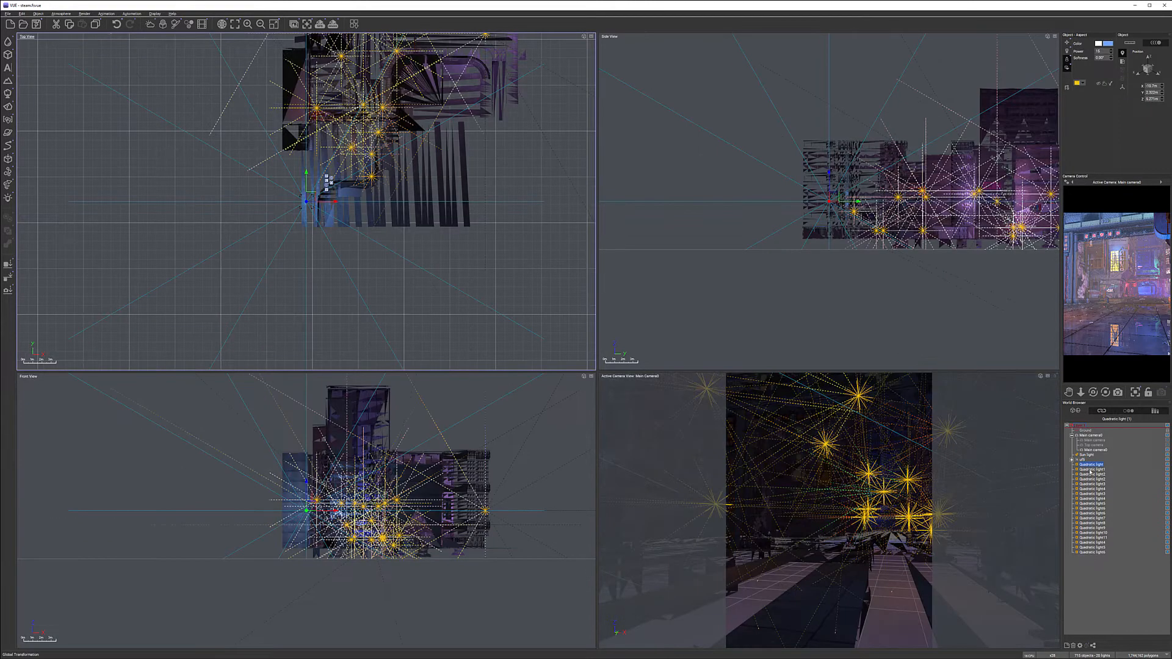
left_click(1088, 479)
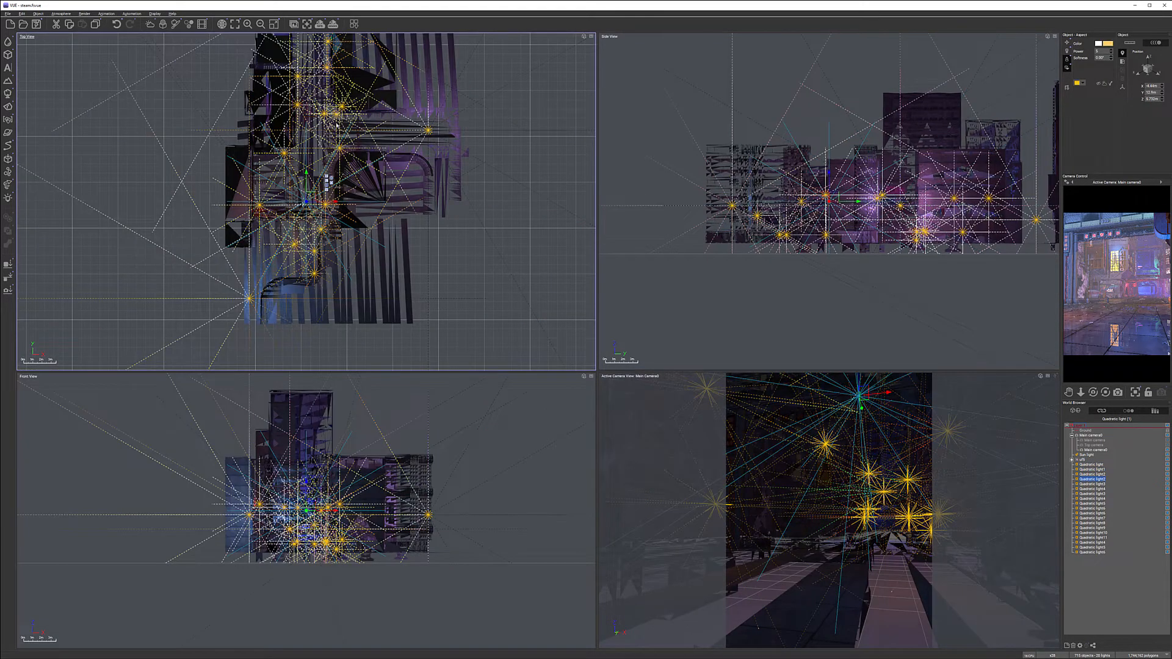
left_click(1068, 59)
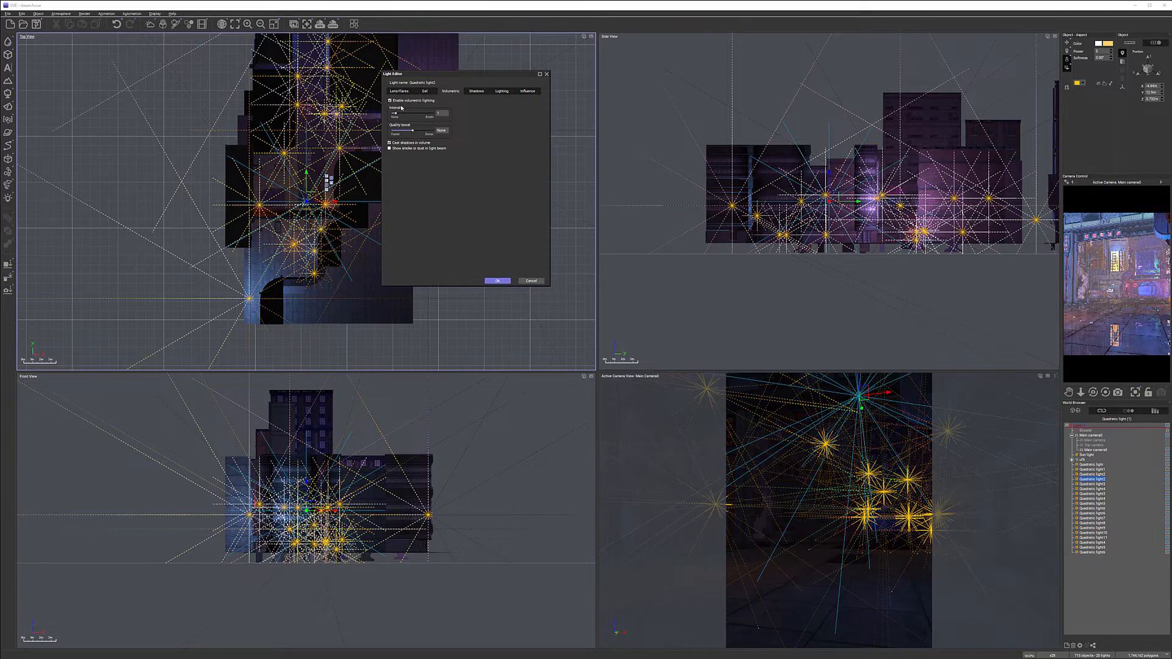
left_click(531, 280)
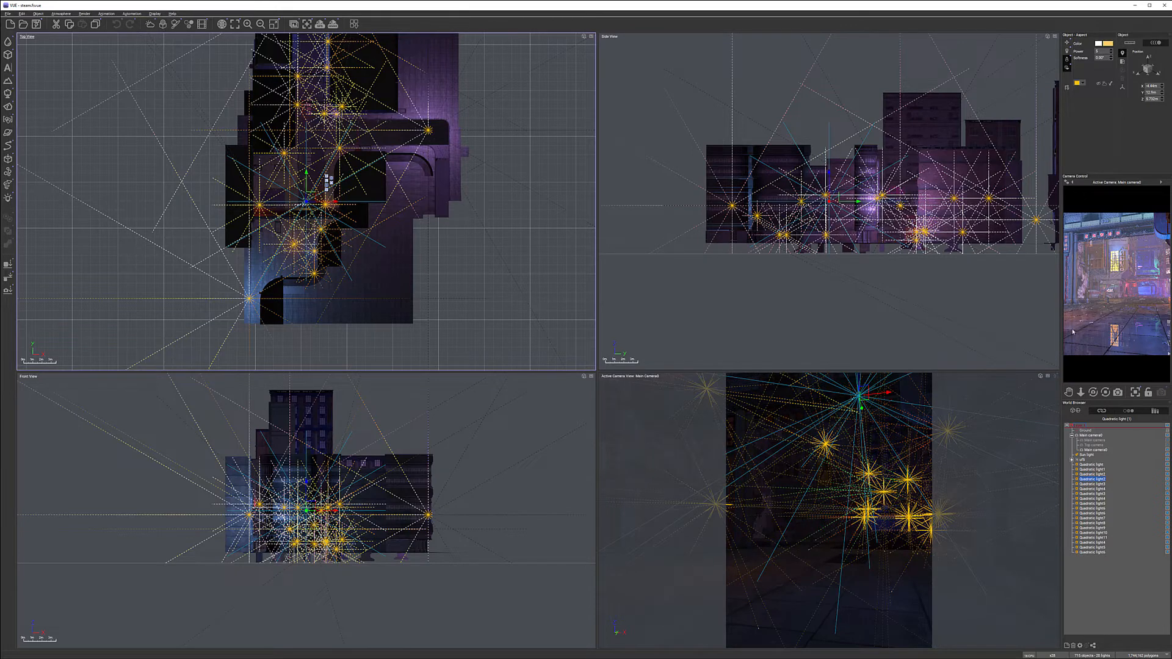
Step: Show the finished street render in the render display and examine the picture from the signs to the wet pavement
right_click(1122, 321)
key("Escape")
right_click(1120, 241)
left_click(1133, 247)
left_click(294, 24)
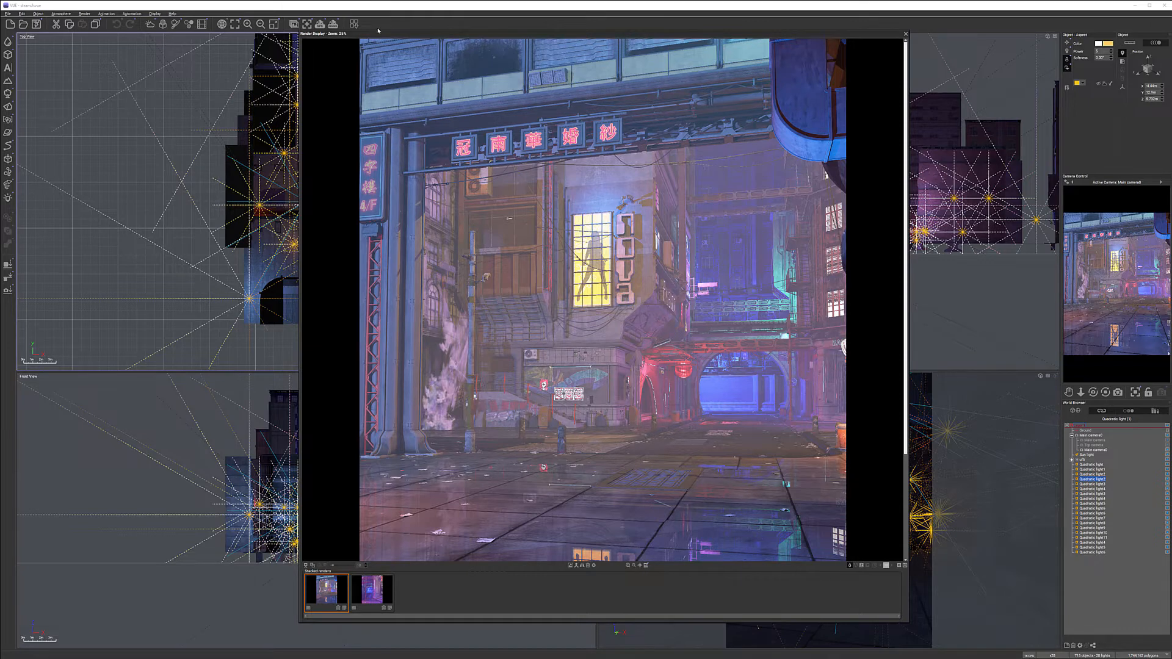
left_click_drag(377, 32, 363, 63)
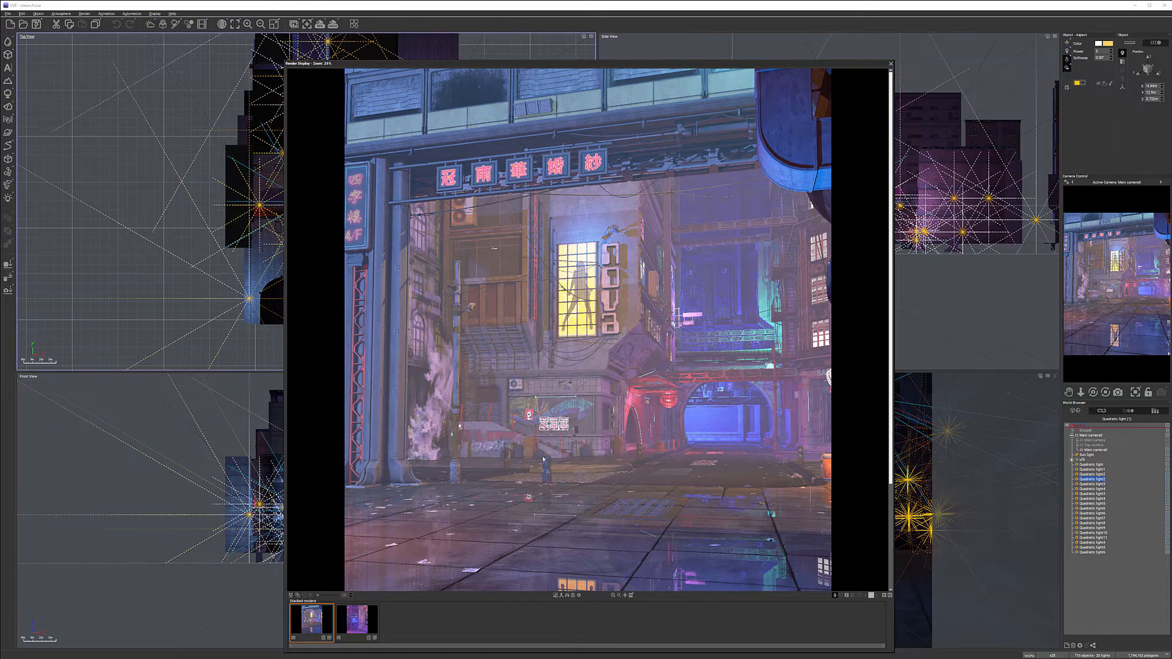
scroll(543, 459, "up", 2)
scroll(604, 334, "down", 2)
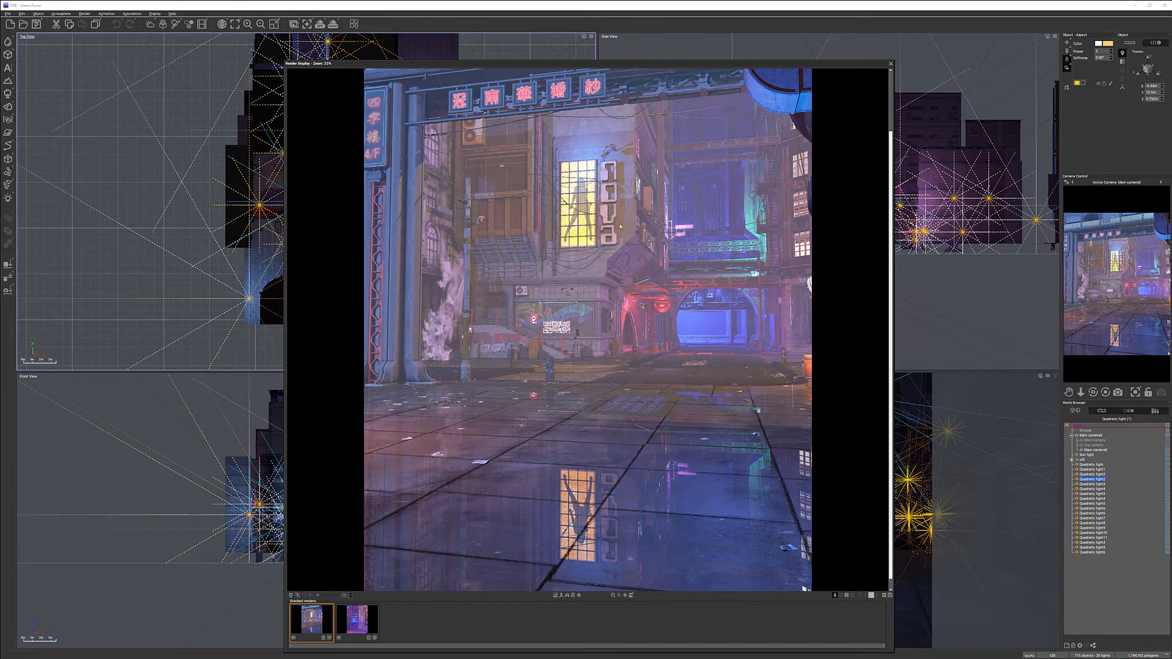
scroll(779, 300, "down", 1)
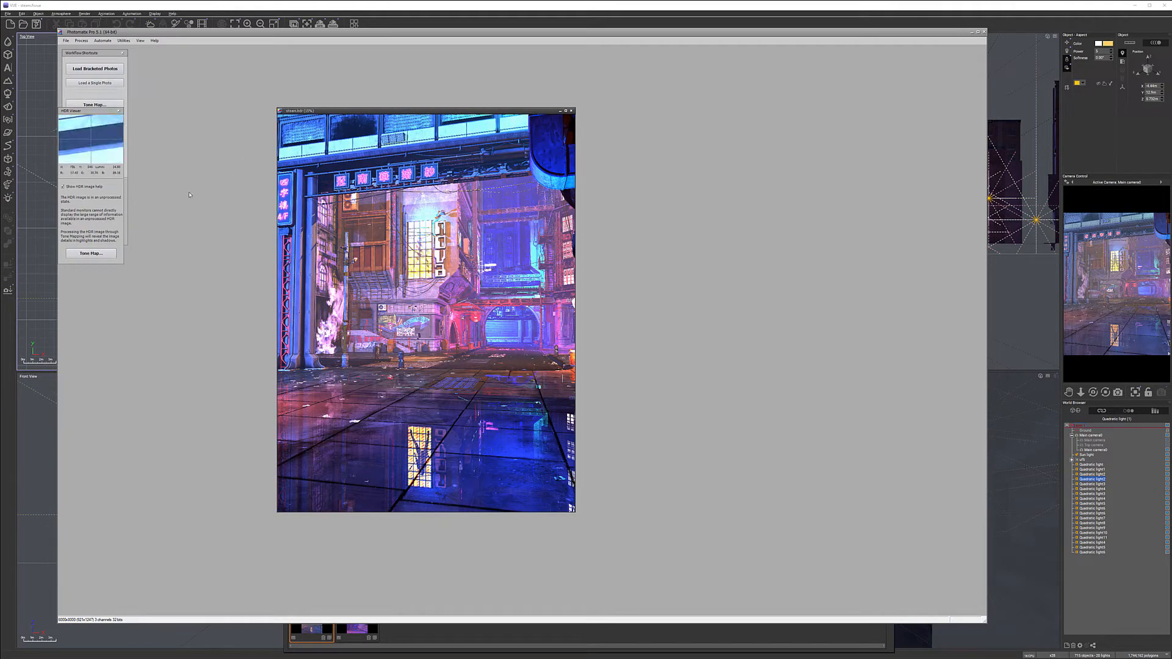
Step: Tone map the HDR street render with the Details Enhancer method, compare it with the original render, and apply the result
left_click(91, 252)
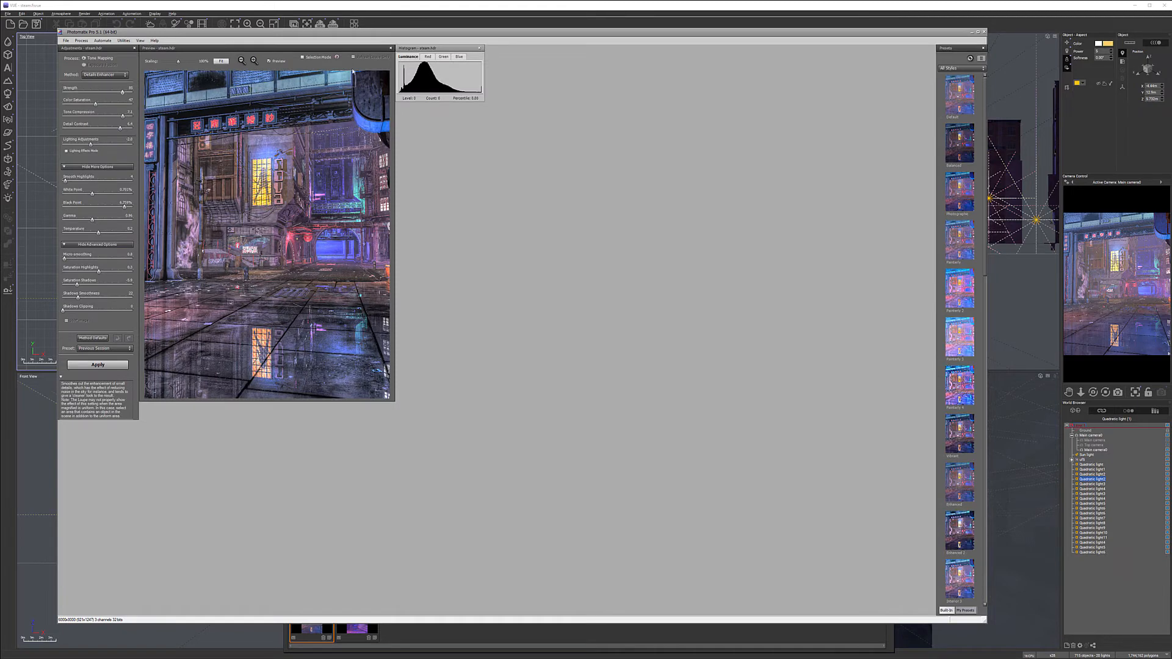
left_click_drag(379, 35, 545, 461)
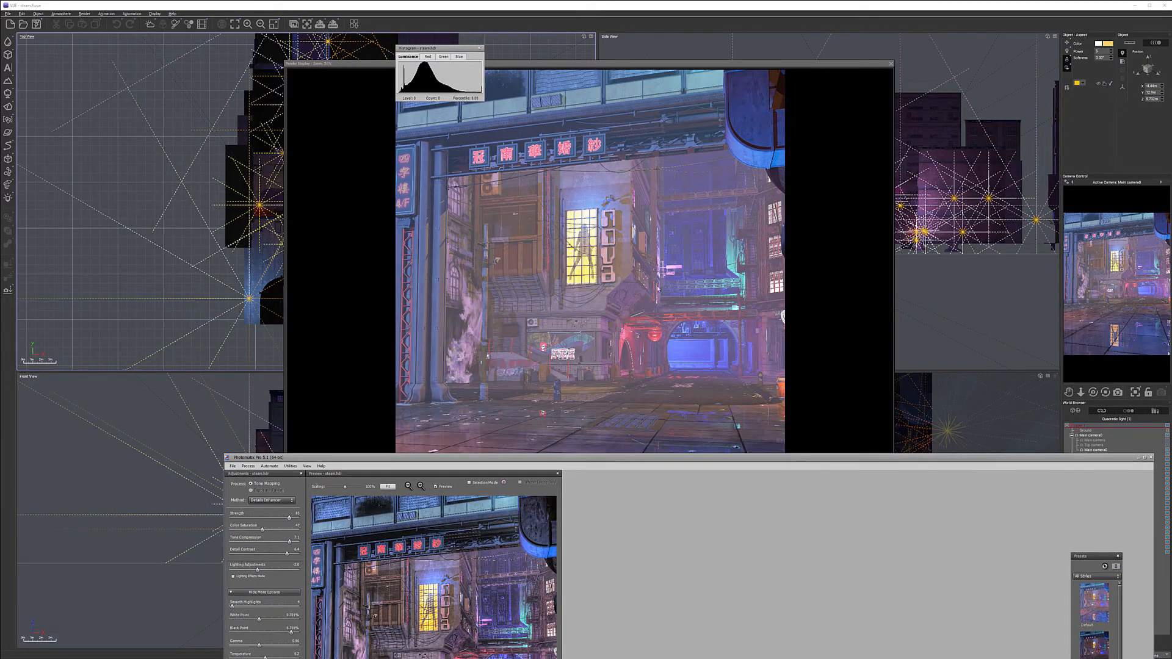
left_click_drag(675, 460, 560, 55)
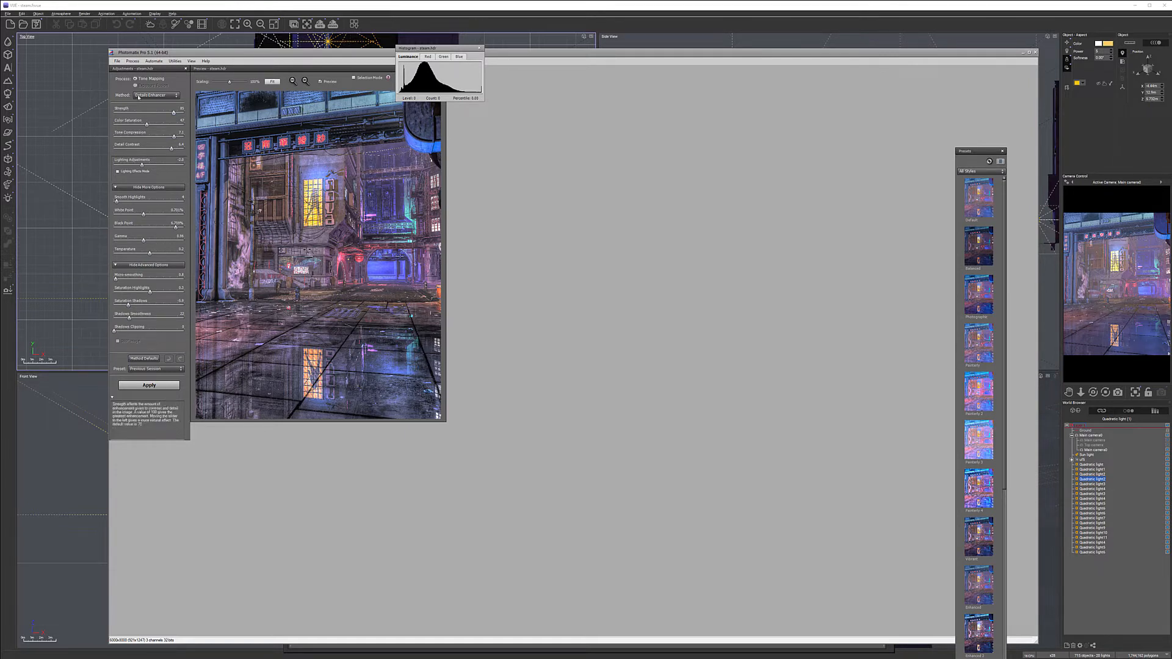
left_click(146, 387)
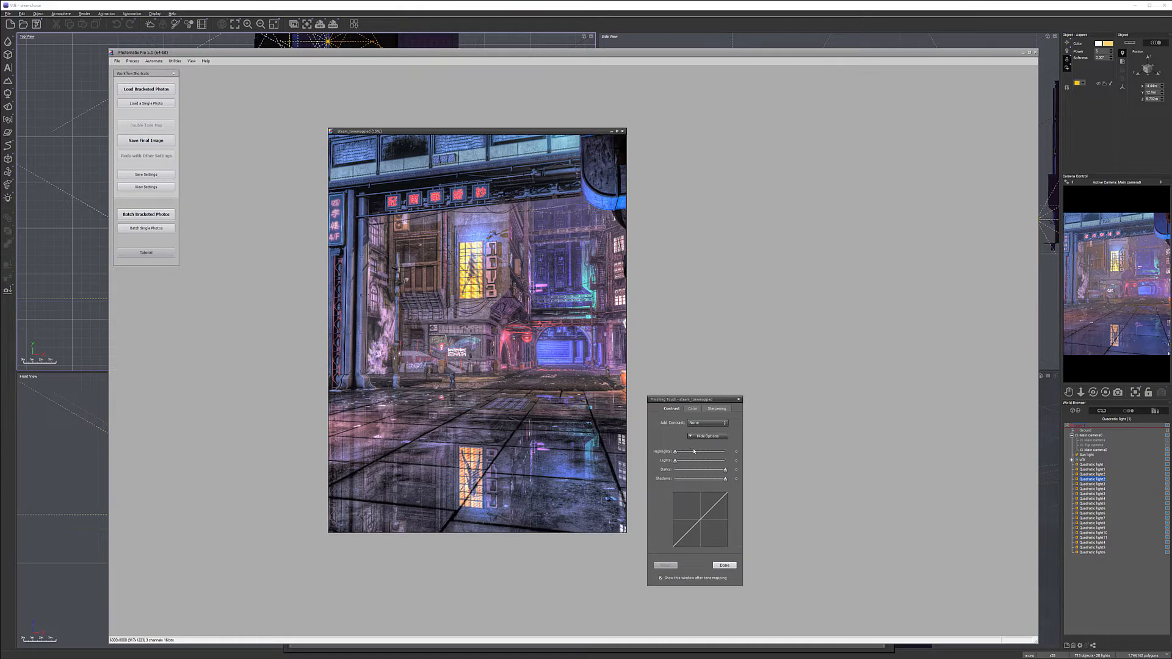
Step: Add custom contrast to the tone-mapped image: try and reset a Highlights boost, raise Lights moderately and lower Darks slightly
left_click(695, 452)
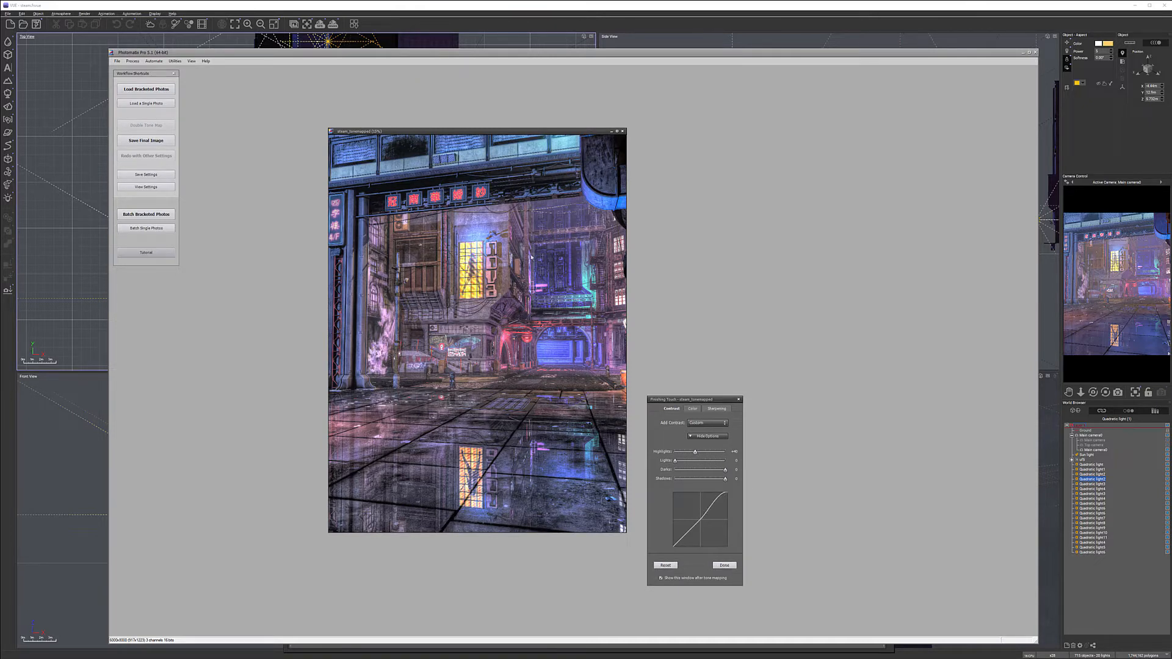
left_click(665, 565)
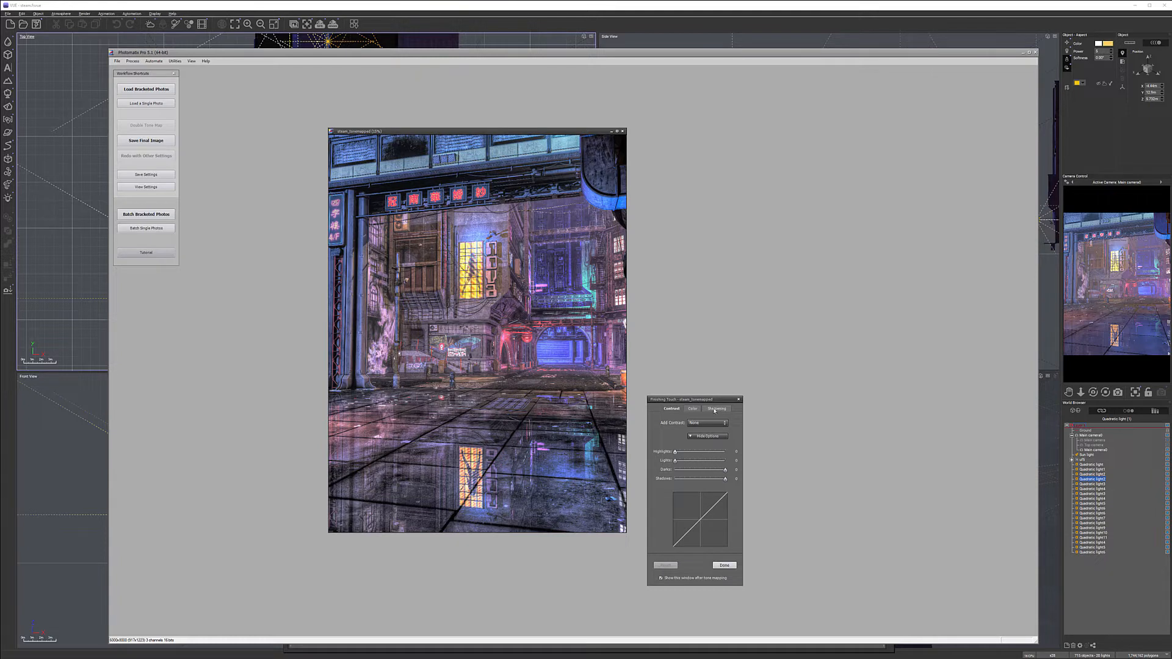
left_click(698, 461)
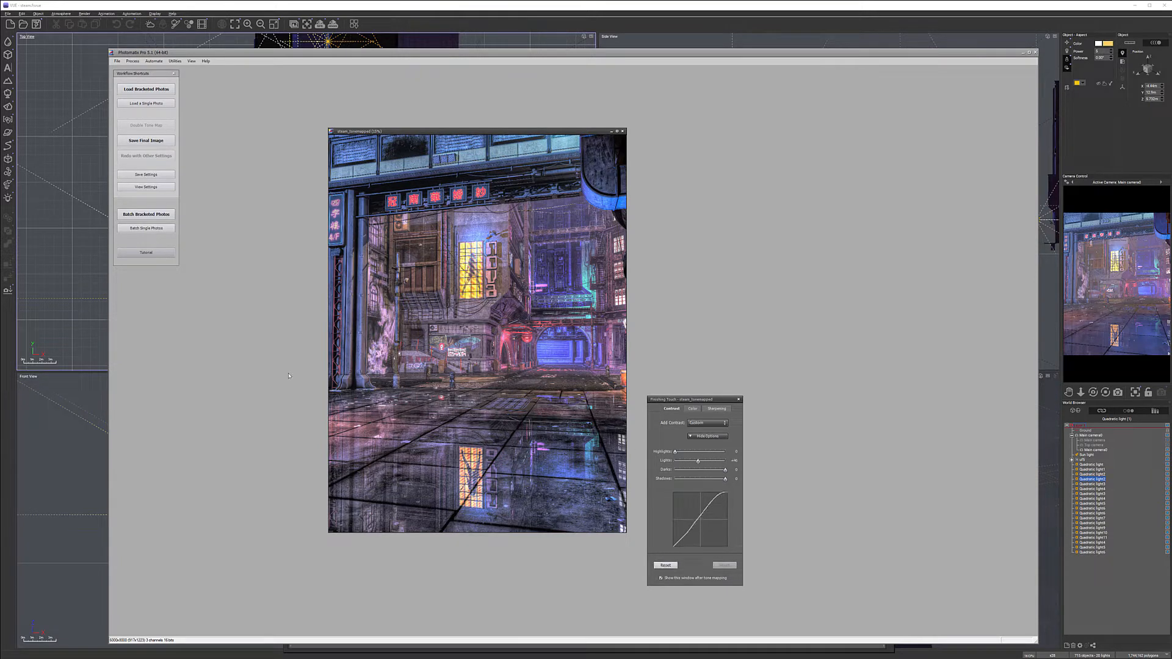
left_click(686, 460)
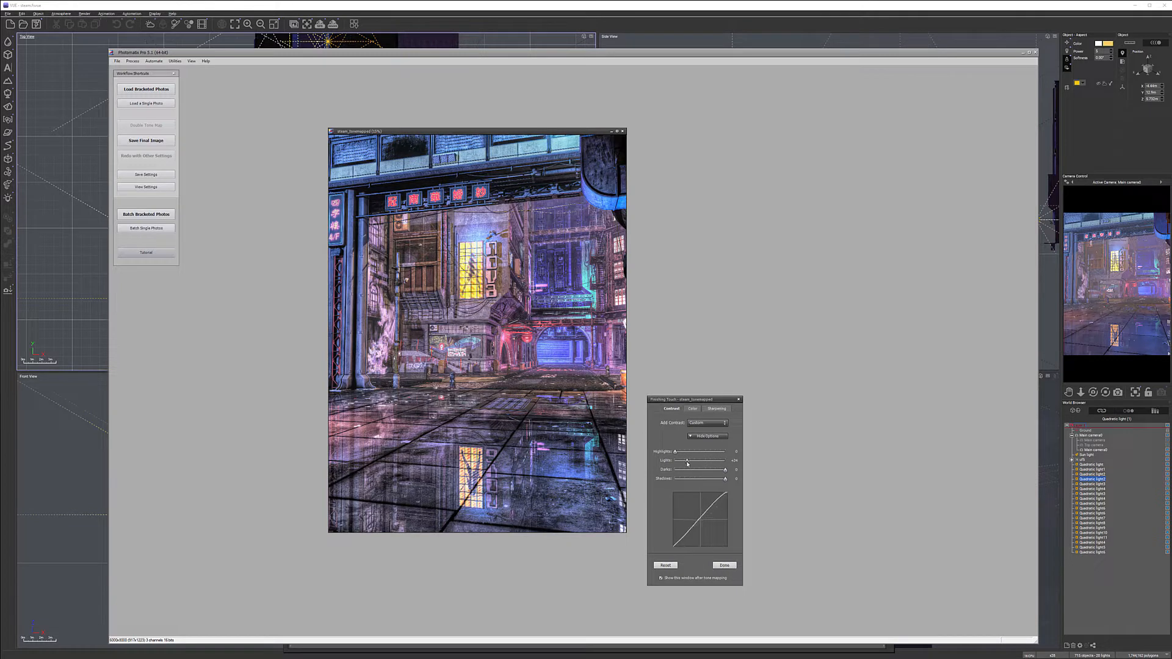
left_click(720, 469)
left_click_drag(721, 469, 720, 470)
Step: Check the Sharpening options for the tone-mapped image, leave sharpening at None, and complete the finishing touches
left_click(715, 408)
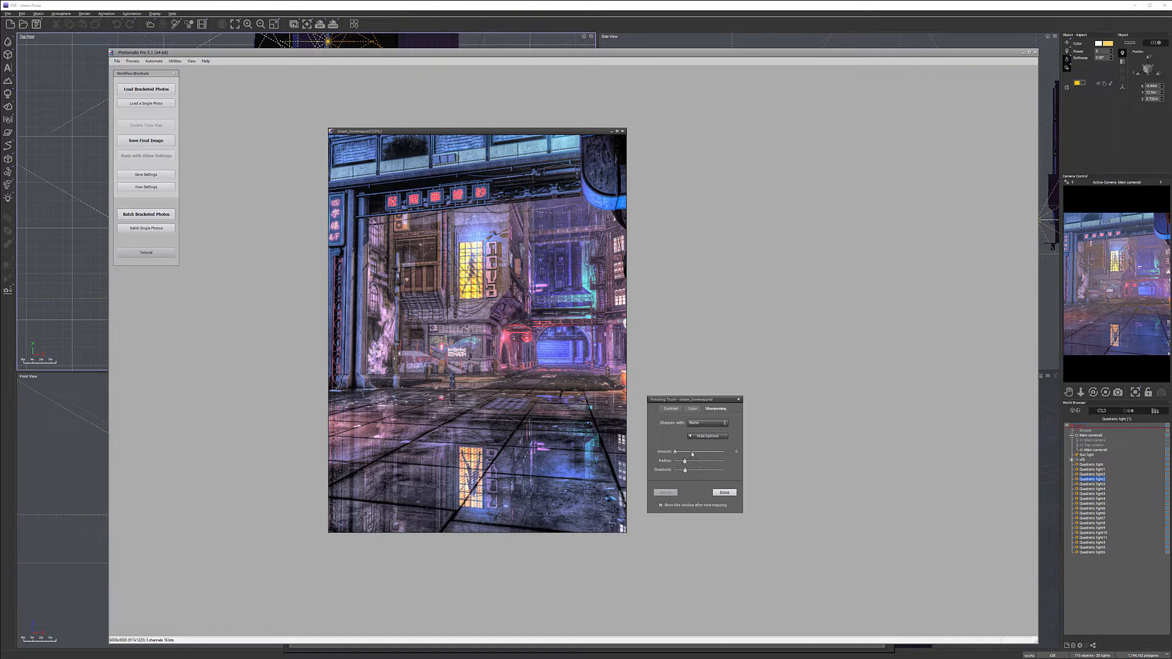
left_click(692, 452)
left_click(723, 493)
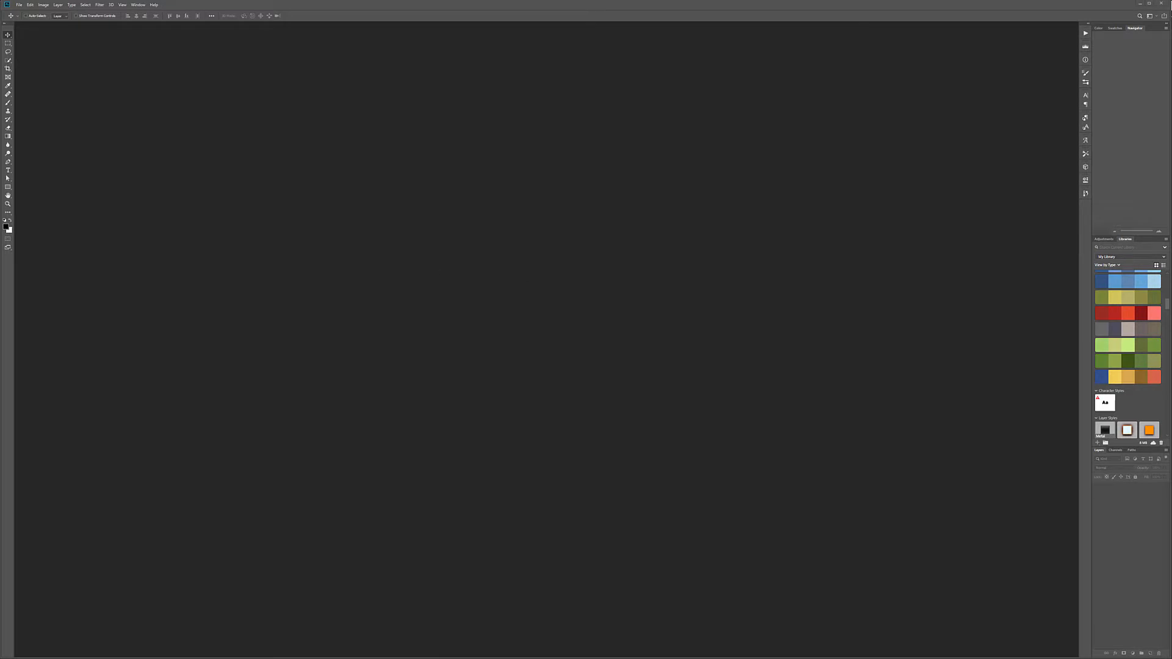
Step: Open the original and tone-mapped street renders in Photoshop and copy the entire tone-mapped image onto the original as a new layer
left_click_drag(879, 274, 757, 269)
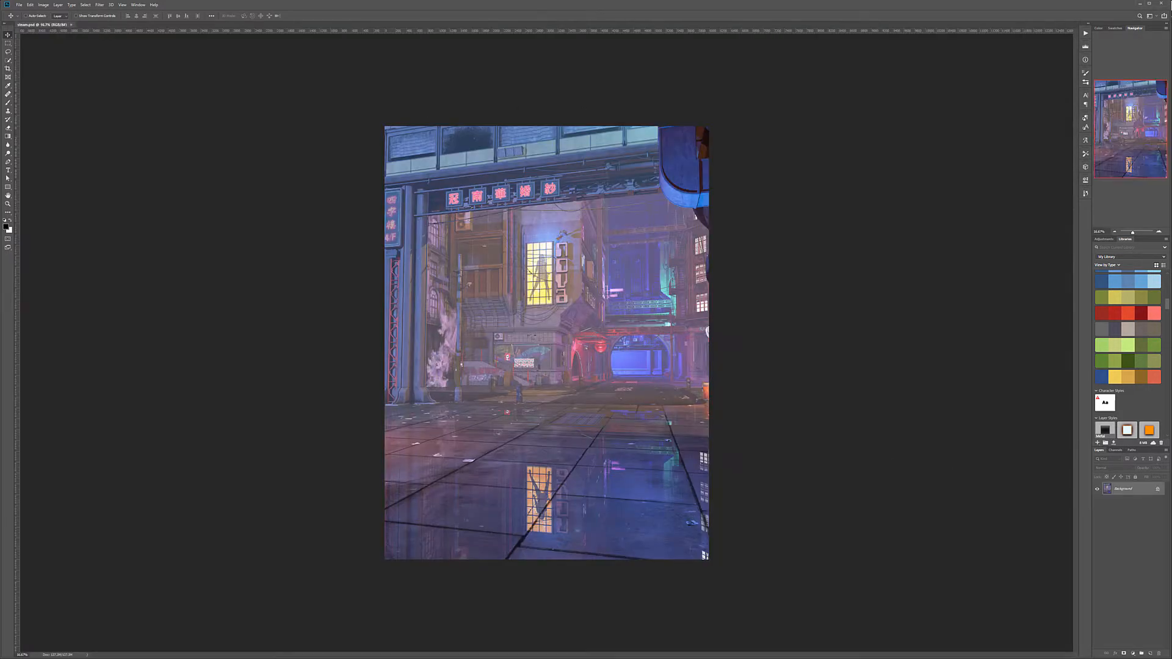
left_click_drag(230, 1, 232, 28)
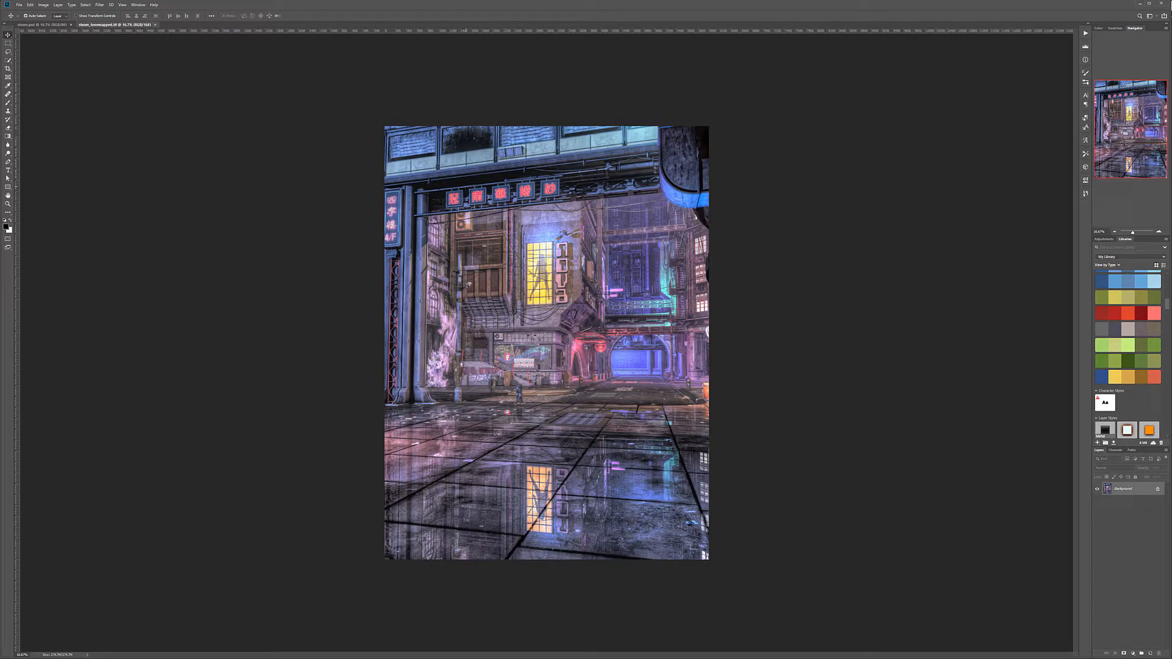
key("ctrl+a")
left_click(8, 43)
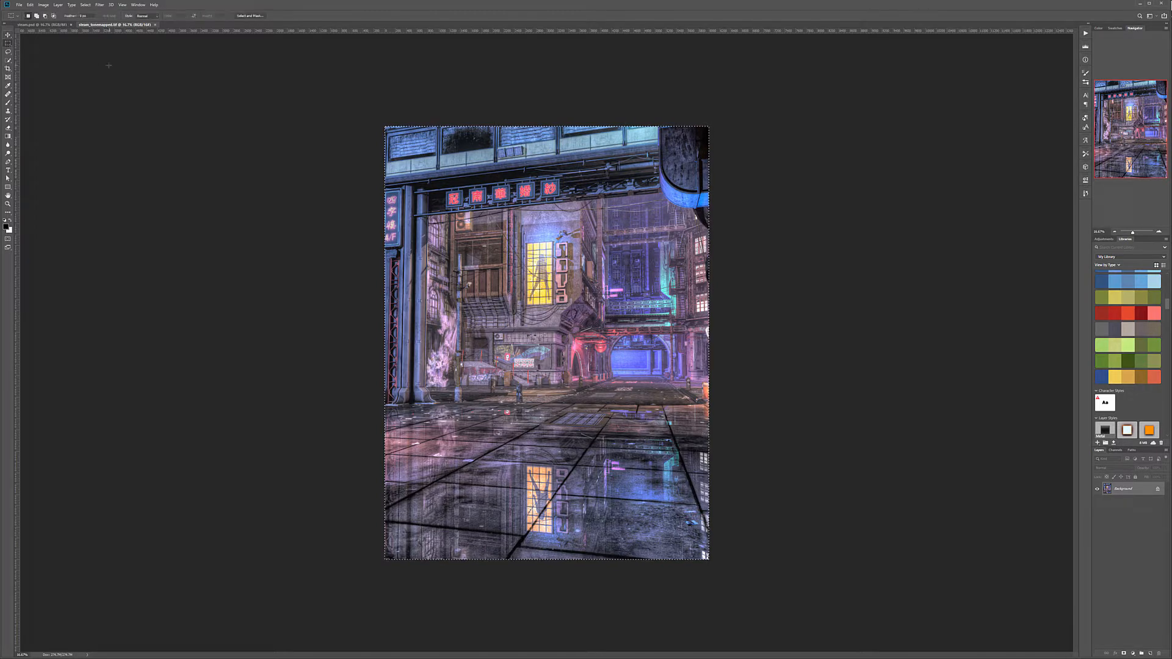
left_click(8, 35)
left_click(54, 25)
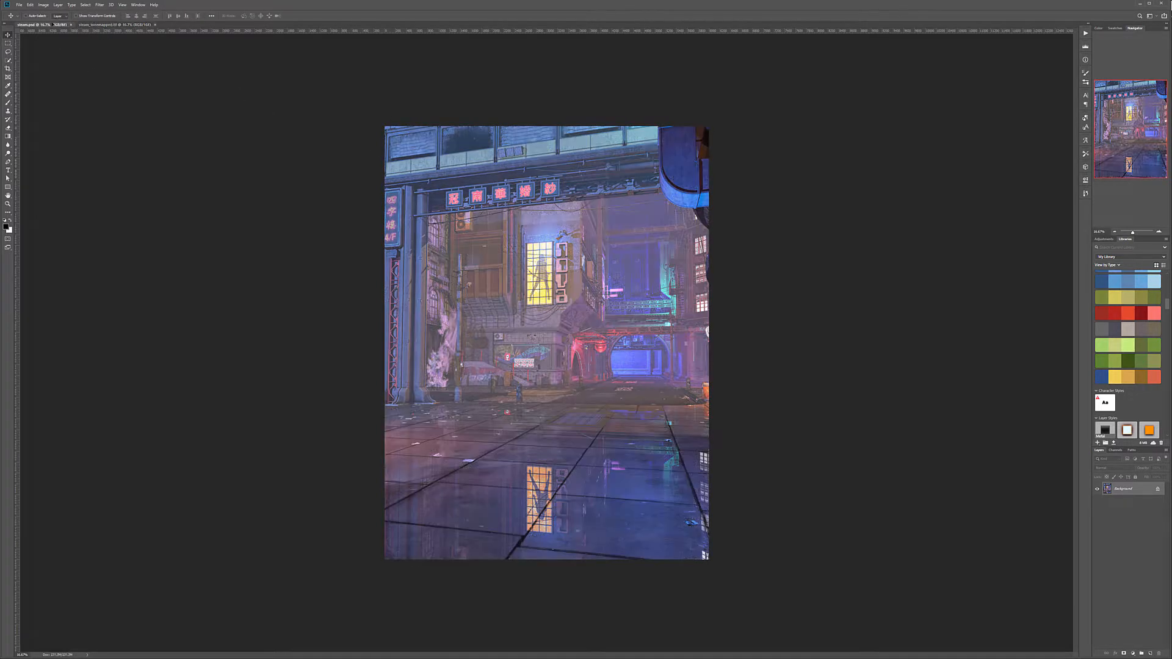
key("ctrl+v")
left_click(643, 255)
left_click_drag(555, 154, 619, 309)
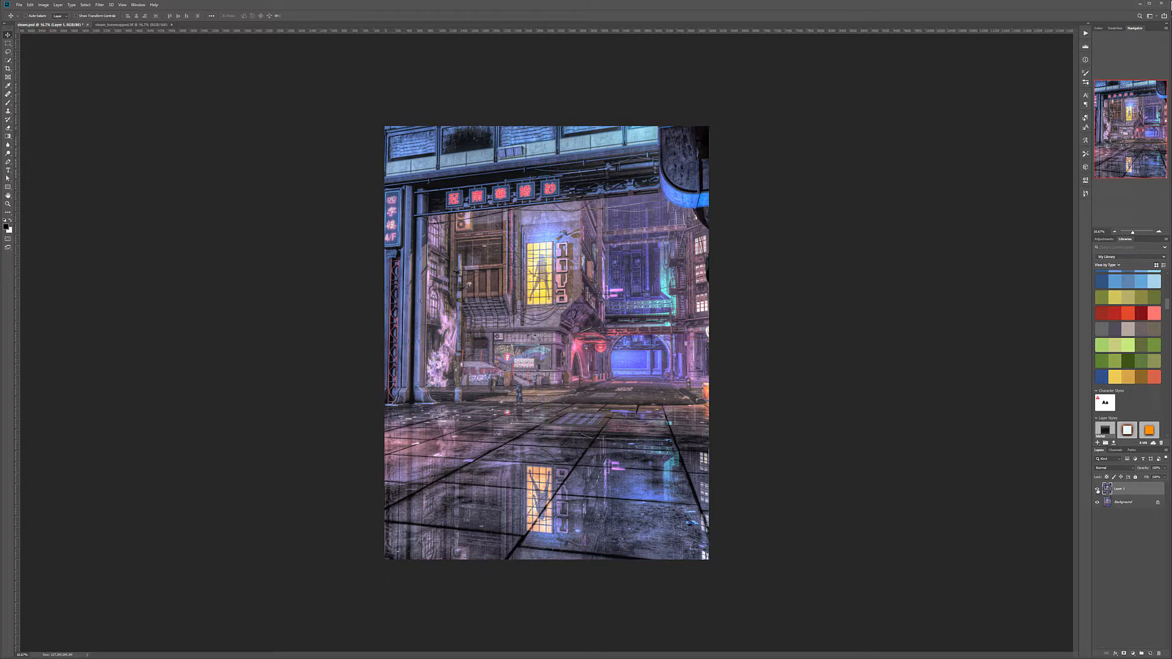
Step: Compare the tone-mapped layer with the original render by hiding and showing it several times
left_click(1097, 489)
left_click(1097, 490)
left_click(1097, 490)
left_click(1097, 490)
left_click(1097, 489)
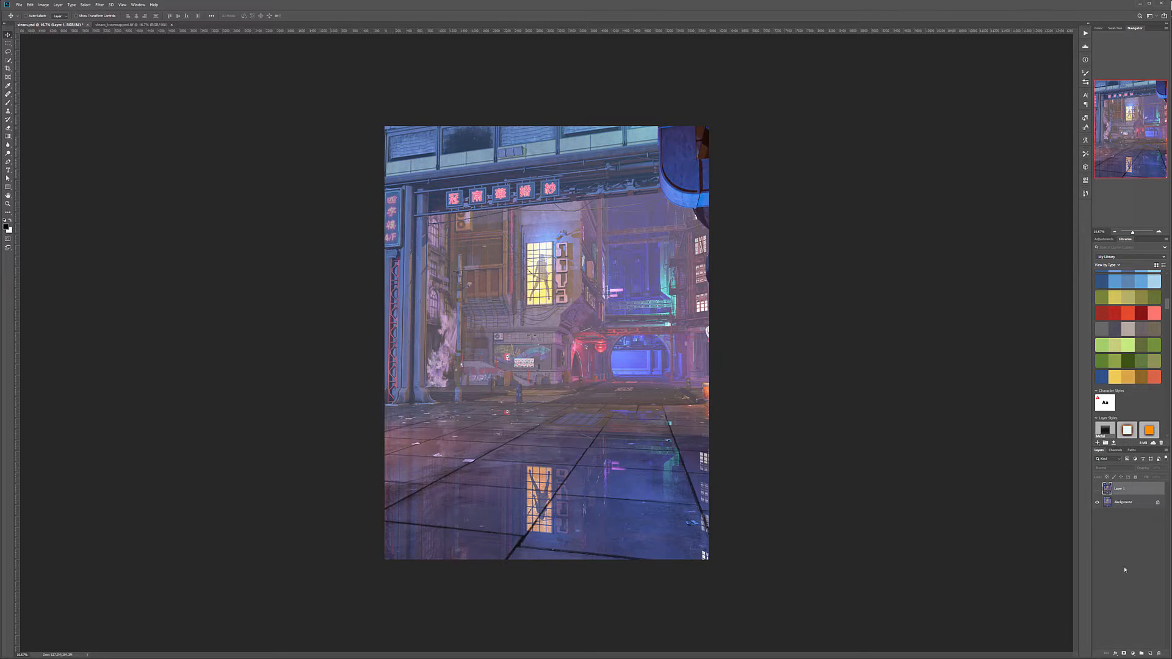
left_click(1096, 490)
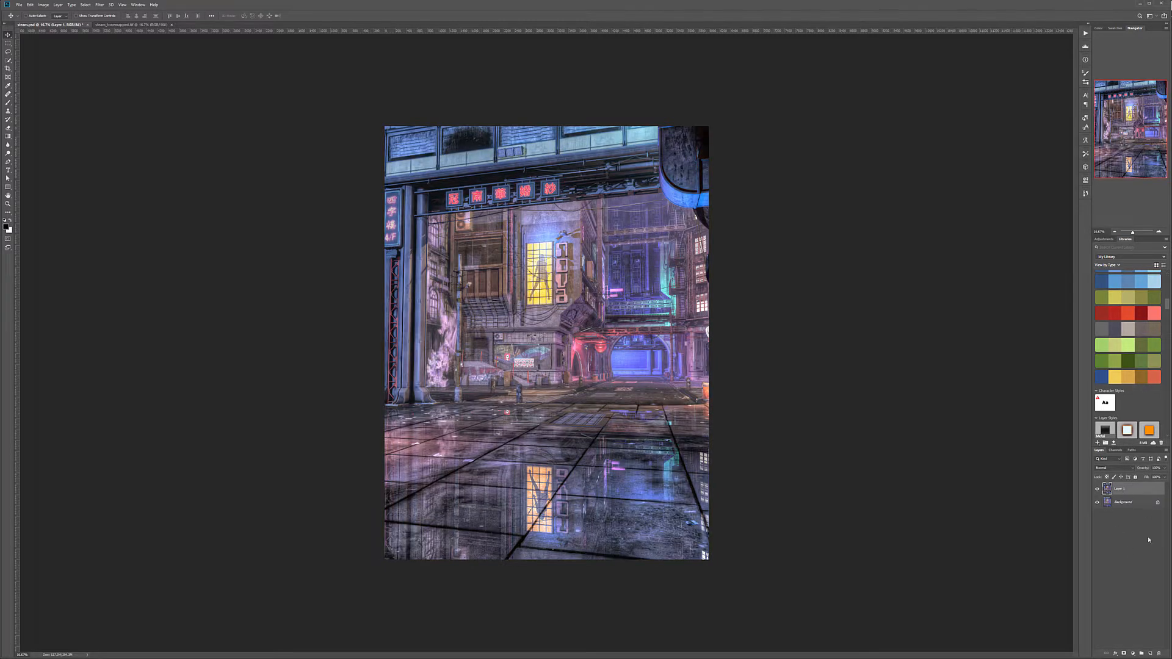
Step: Hide the tone-mapped layer with a black layer mask and choose a soft round brush
left_click(1124, 654, "alt")
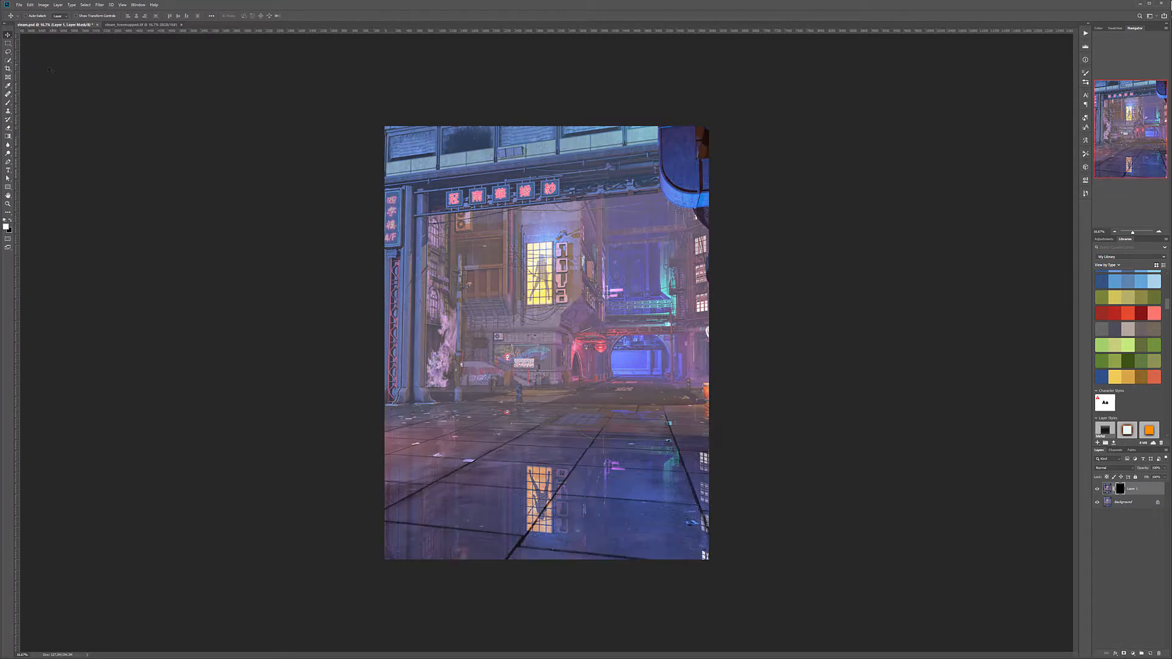
key("b")
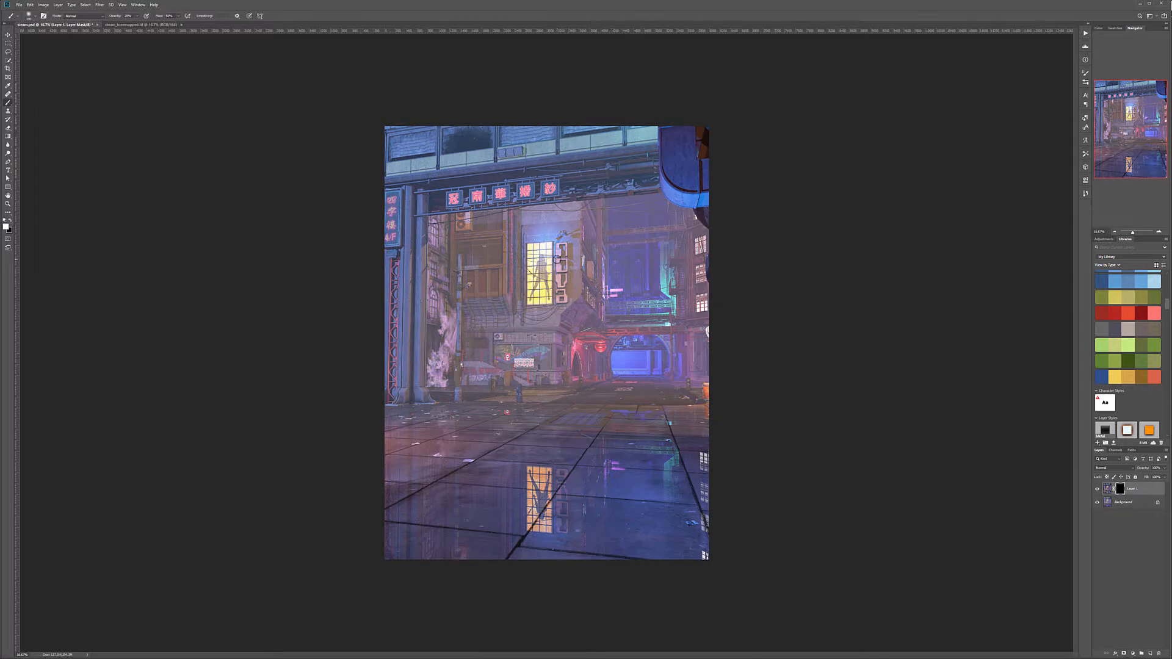
right_click(556, 259)
left_click(579, 304)
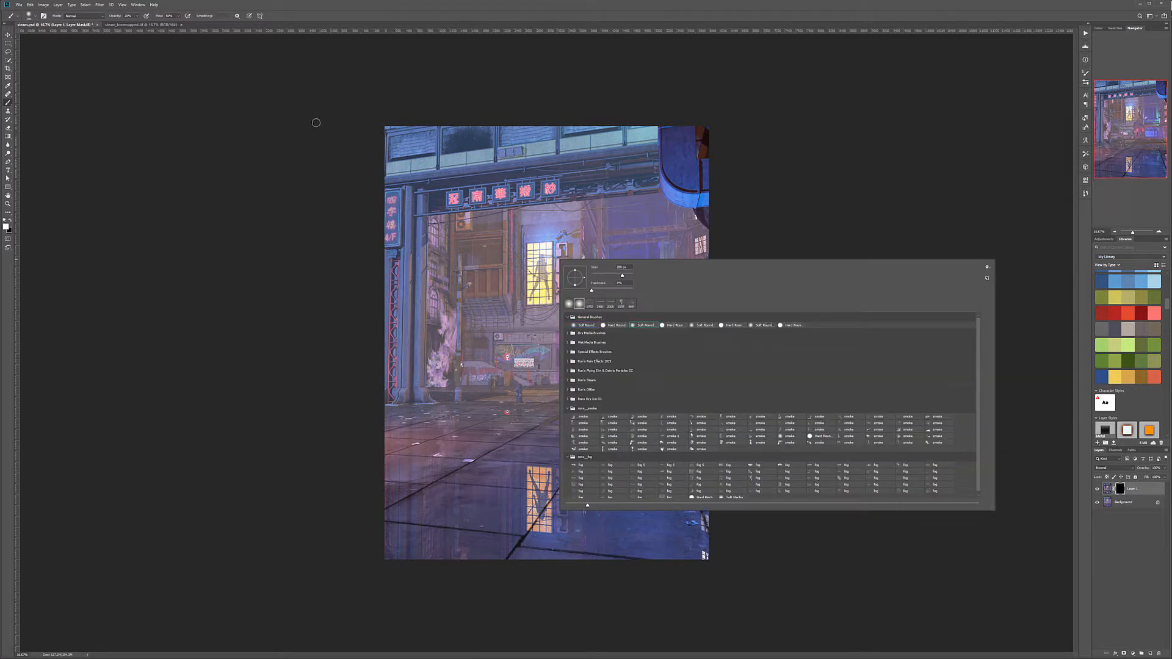
key("Return")
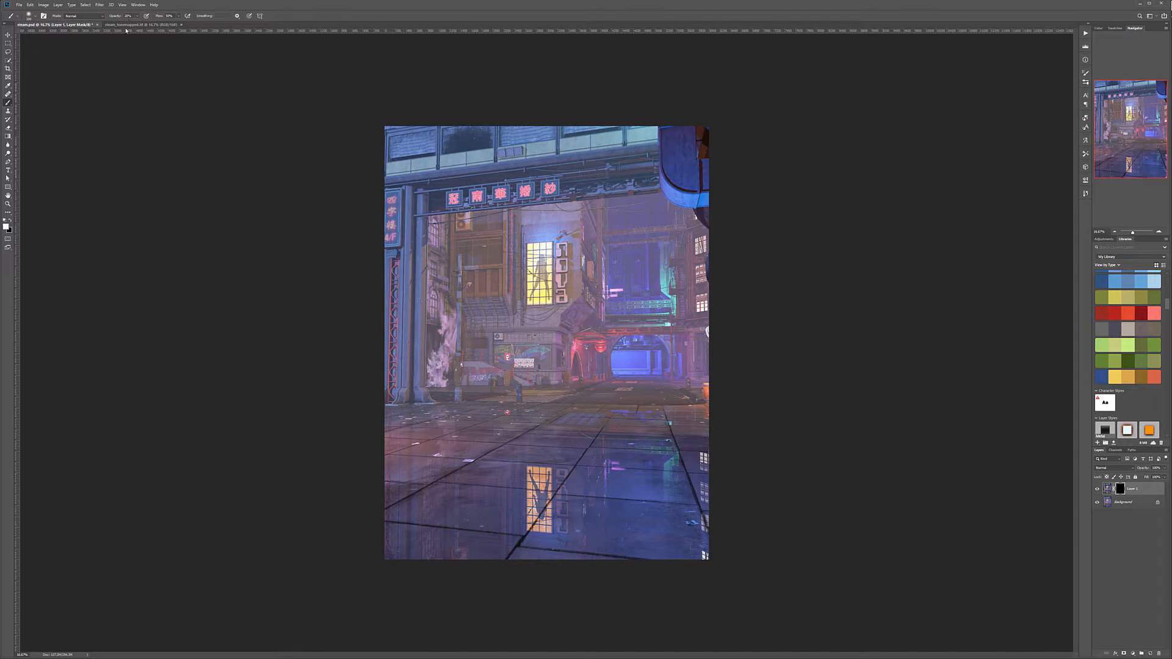
Step: Paint white on the mask with a much larger brush at 10% opacity, revealing tone mapping over the central buildings, archway, pavement and side wall
key("1")
key("bracketright")
key("bracketright")
key("bracketright")
key("bracketright")
key("bracketright")
key("bracketright")
key("bracketright")
key("bracketright")
key("bracketright")
key("bracketright")
key("bracketright")
key("bracketright")
key("bracketright")
key("bracketright")
left_click_drag(545, 334, 514, 346)
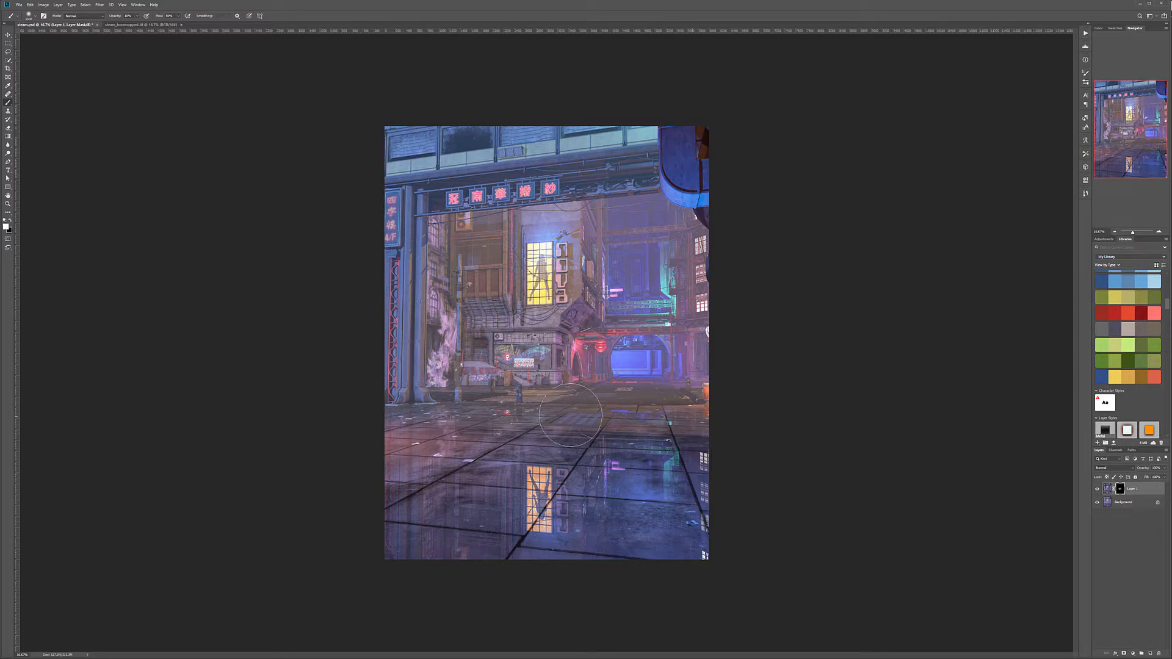
mouse_move(575, 390)
left_mouse_down()
mouse_move(604, 323)
mouse_move(655, 301)
left_mouse_up()
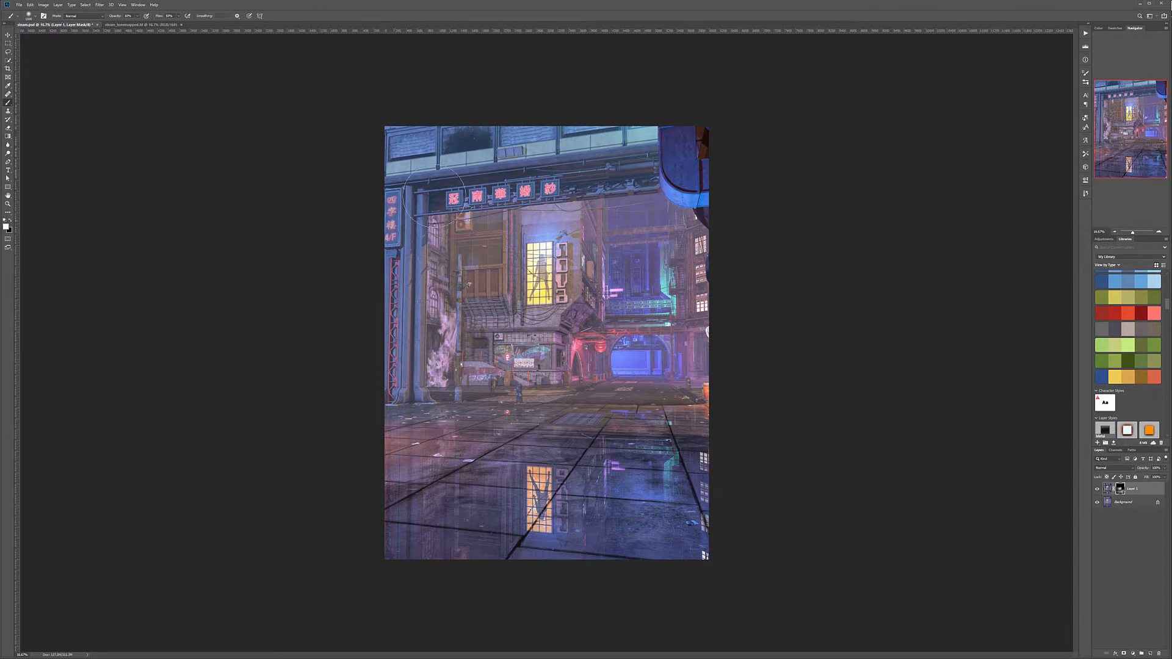
left_click_drag(404, 329, 460, 318)
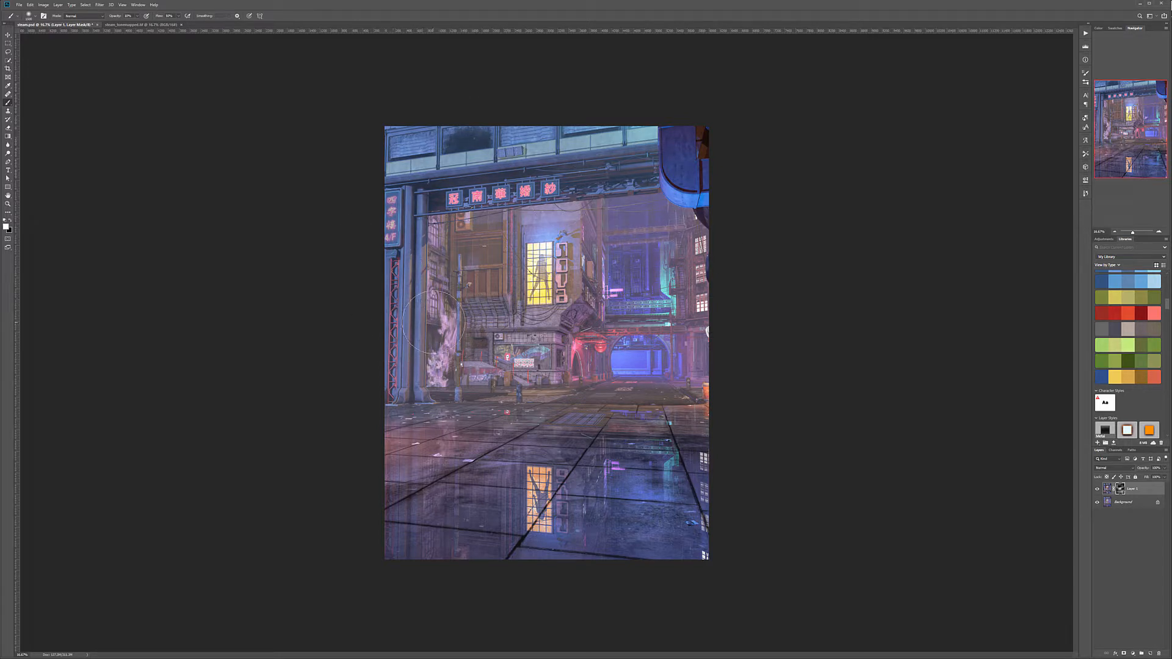
Step: Enlarge the brush further and reveal more tone mapping over the overhead beam, blue pipe and wet pavement
key("]")
key("]")
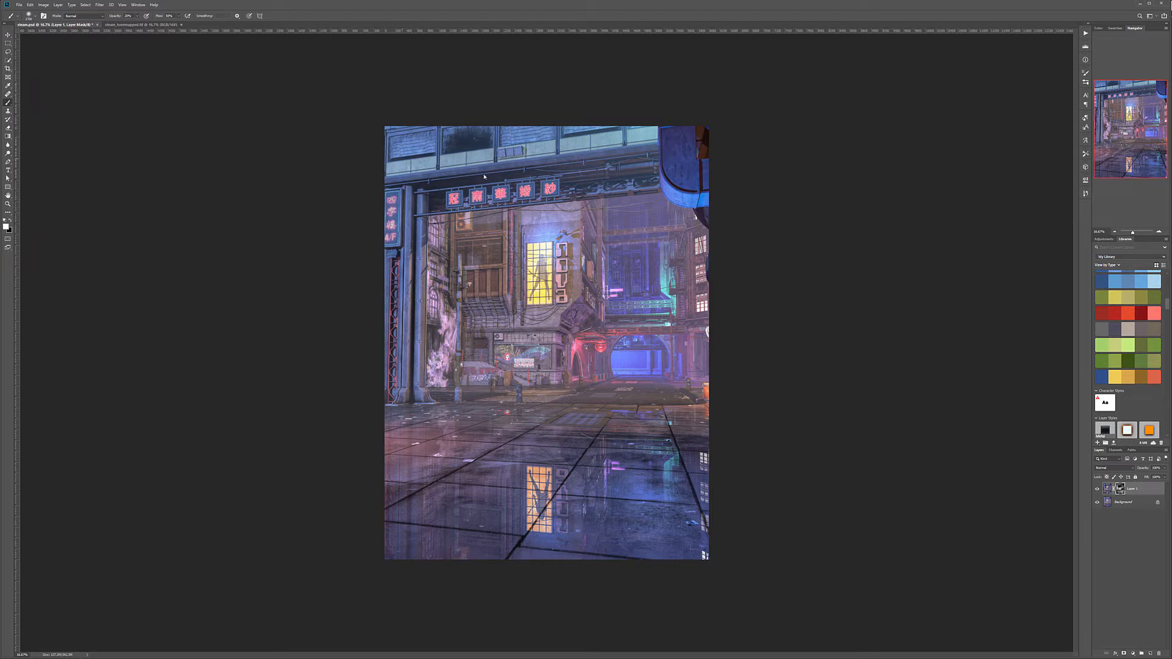
mouse_move(667, 156)
left_mouse_down()
mouse_move(706, 178)
mouse_move(694, 203)
left_mouse_up()
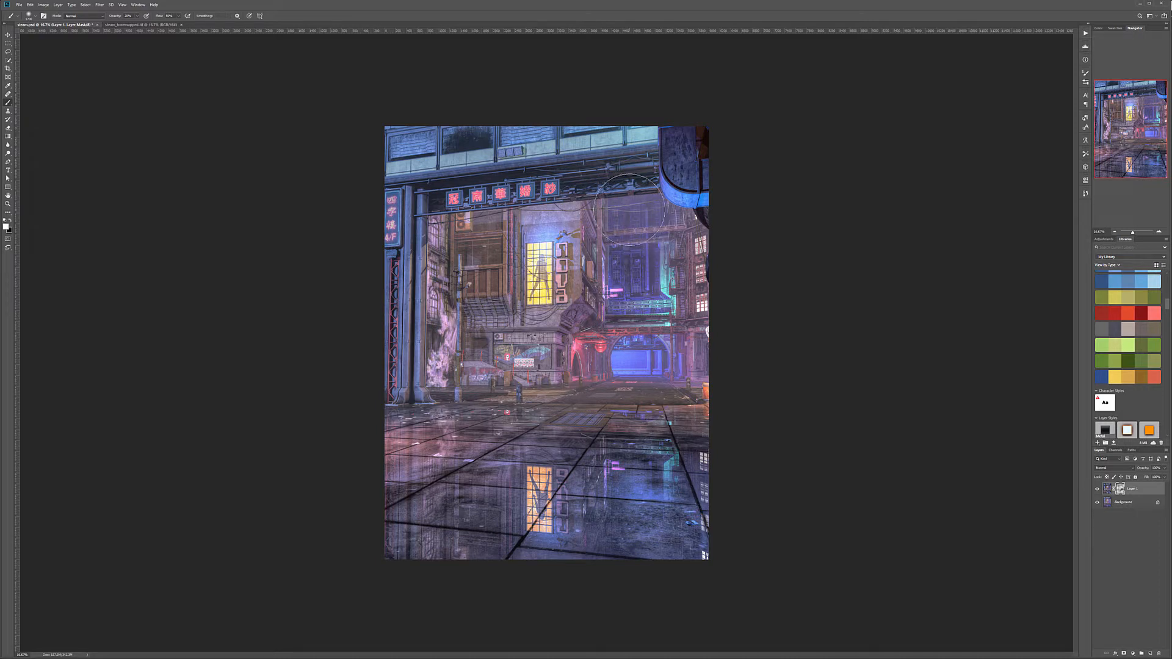
Step: Paint black on the mask to soften the tone mapping around the distant buildings, and compare the picture with the layer hidden
key("x")
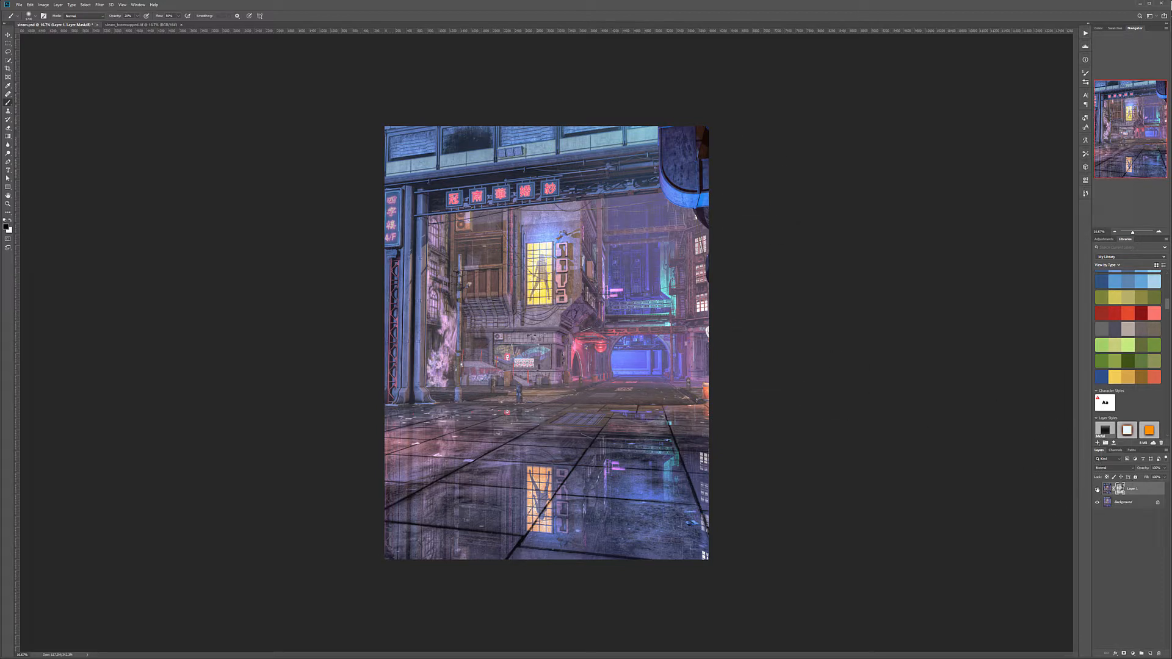
left_click(1098, 488)
left_click(1097, 489)
left_click(8, 35)
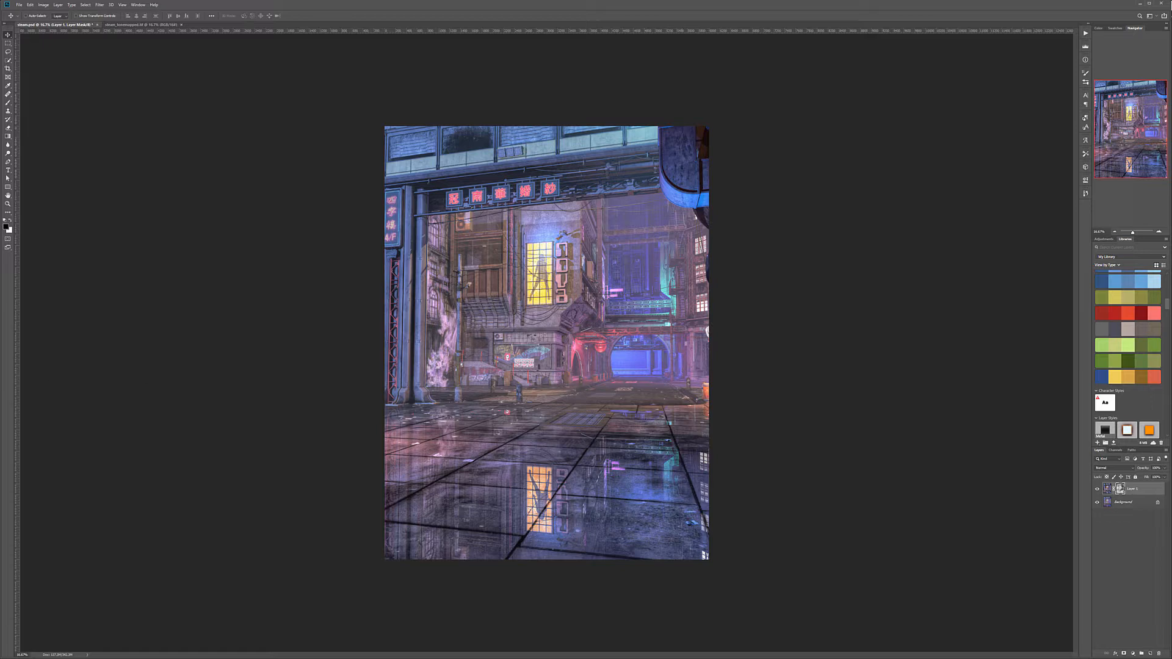
Step: Switch to the browser and examine the Urban Future 5 product page on Daz 3D and Stonemason's catalogue of environments
key("alt+Tab")
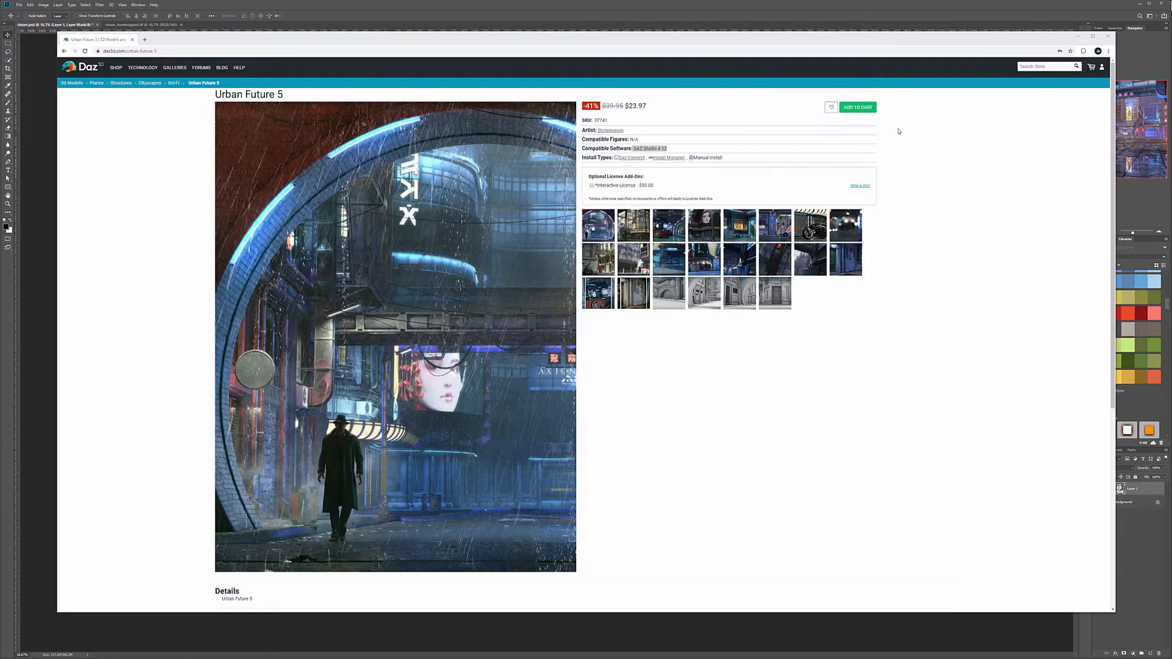
mouse_move(652, 108)
left_mouse_down()
mouse_move(580, 108)
mouse_move(662, 100)
left_mouse_up()
left_click(672, 102)
left_click(662, 102)
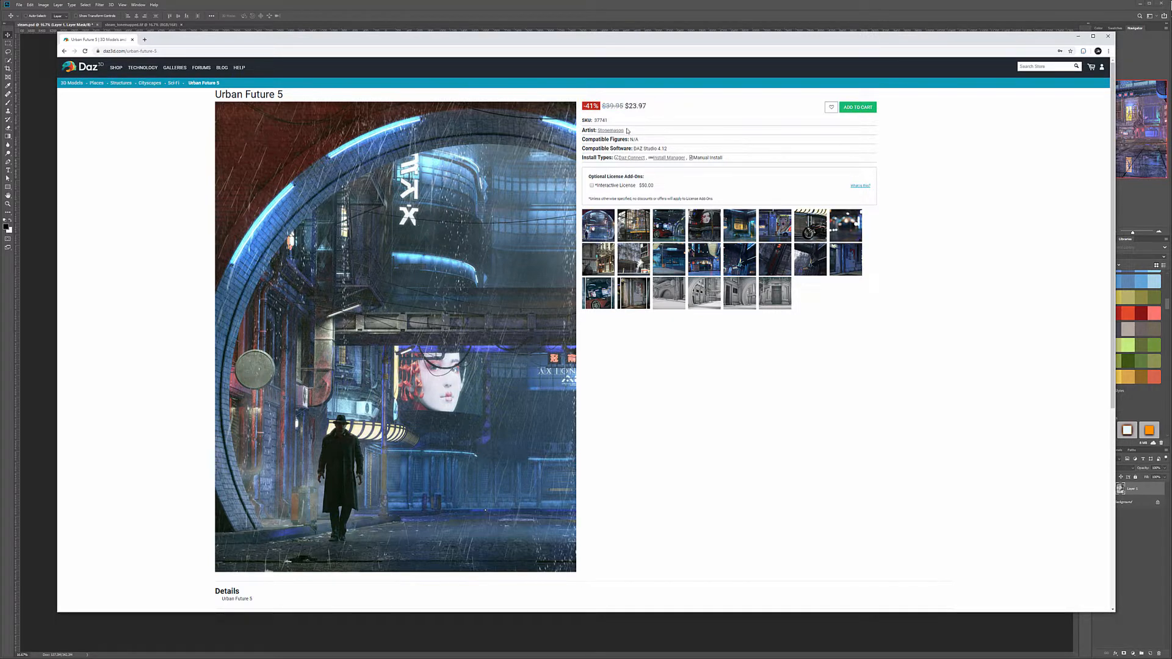
left_click(610, 130)
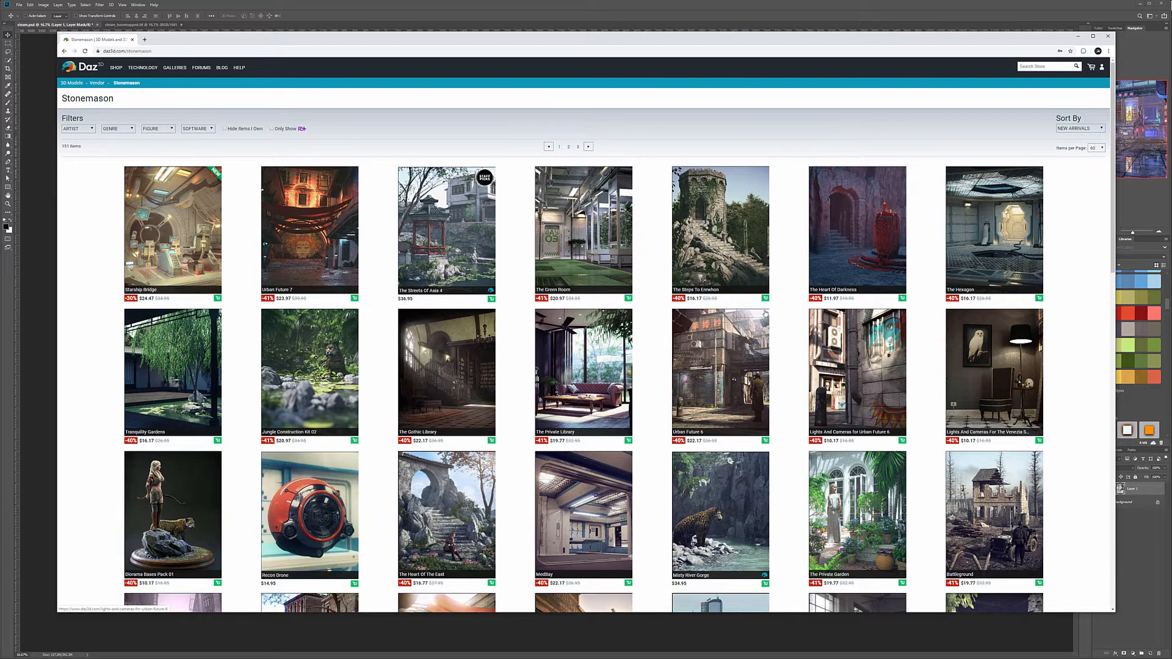
scroll(362, 350, "down", 1)
scroll(663, 398, "down", 1)
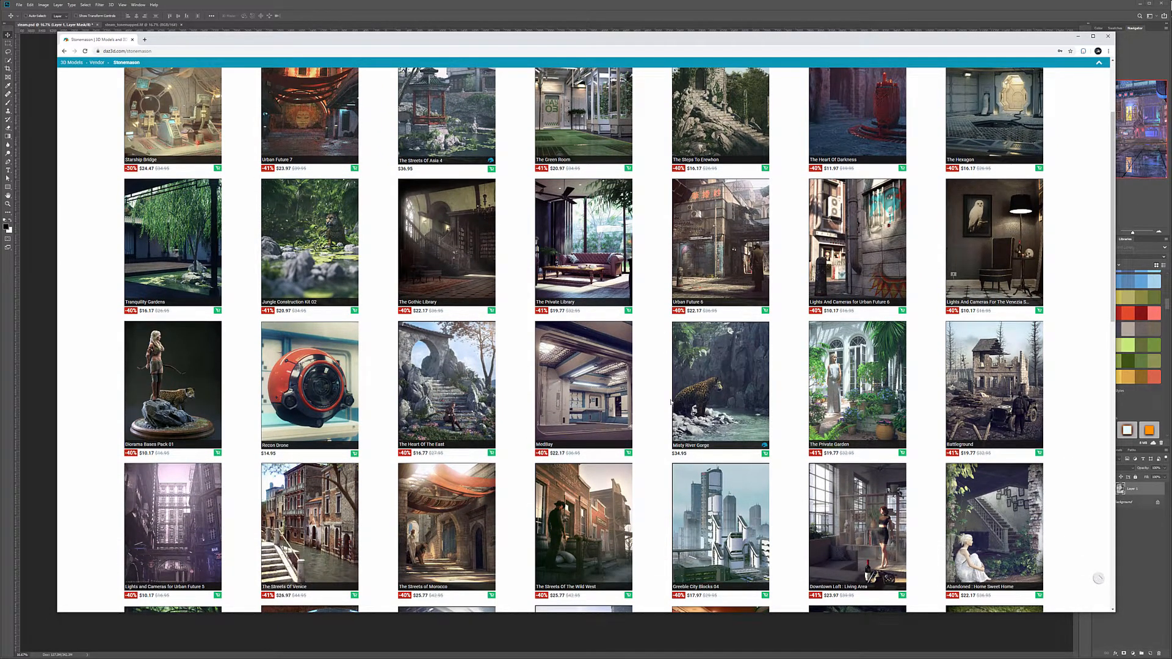
scroll(671, 401, "up", 2)
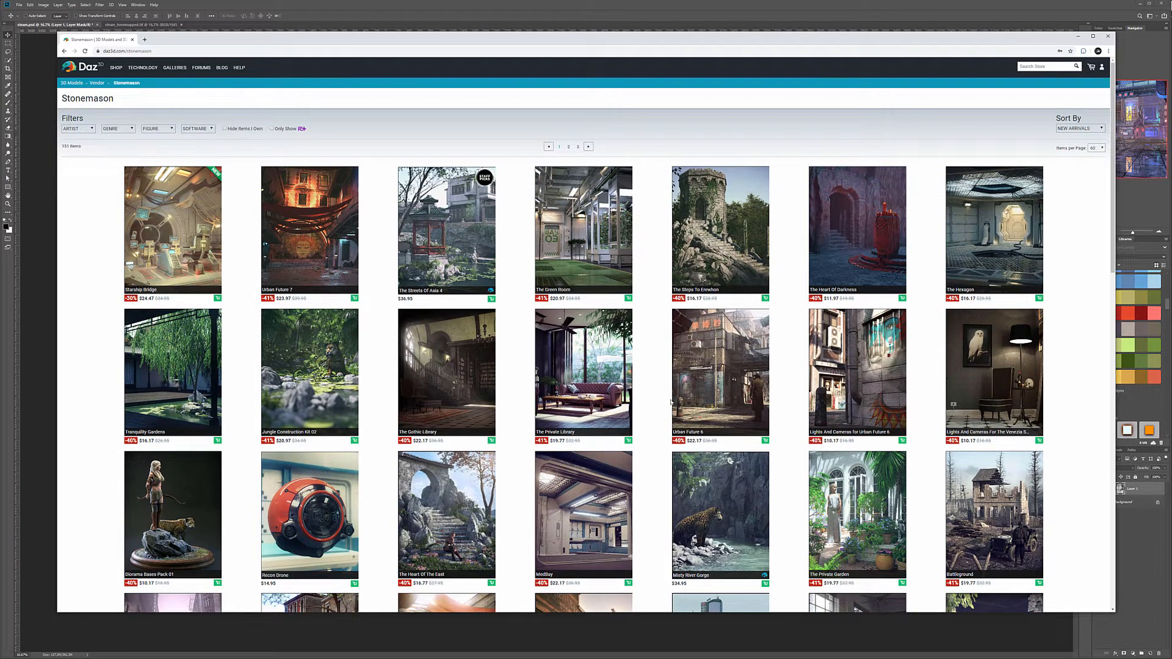
left_click(443, 17)
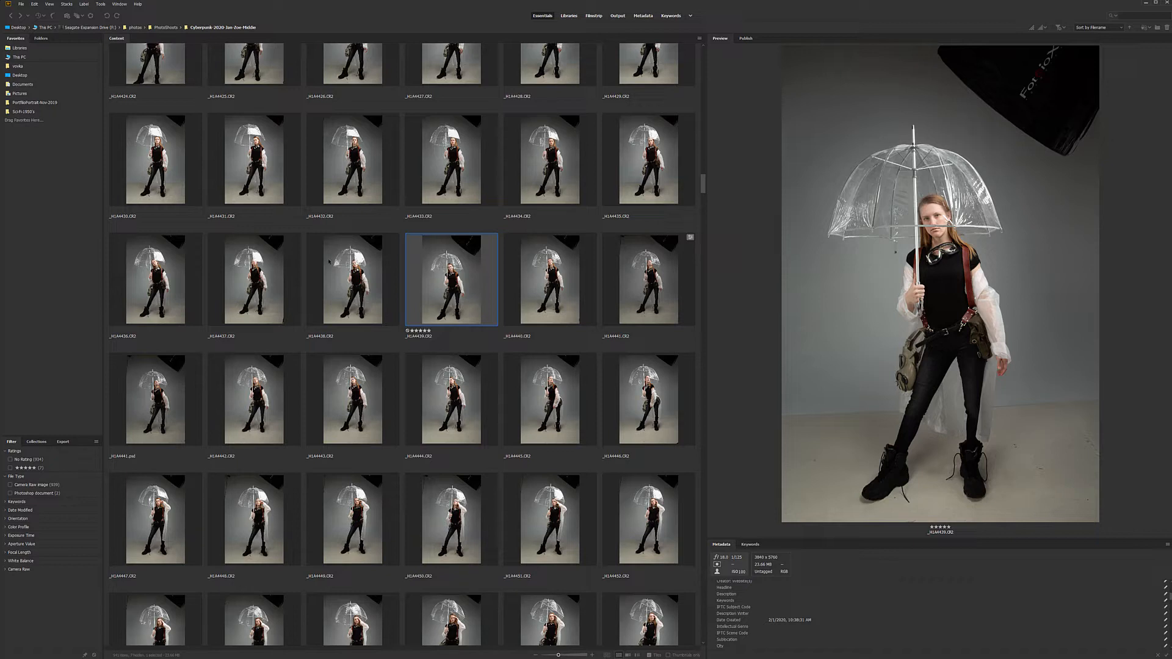
Step: Compare the umbrella model photos in the Bridge shoot folder by previewing different poses and lighting
left_click(338, 172)
left_click(550, 159)
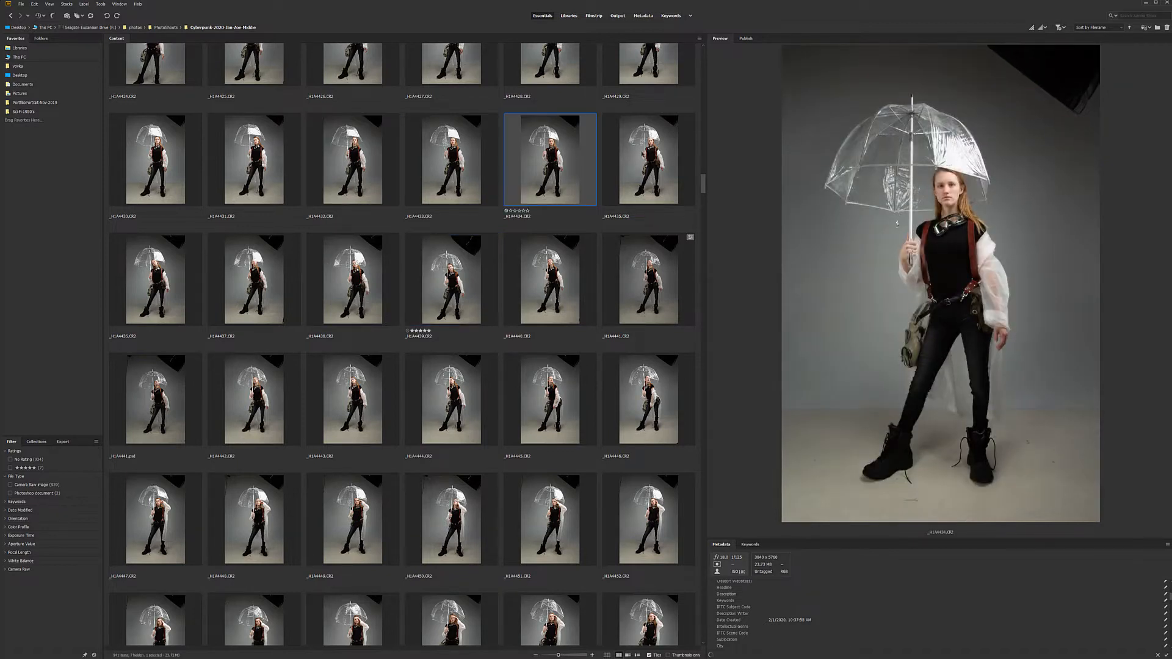
left_click(648, 160)
left_click(347, 275)
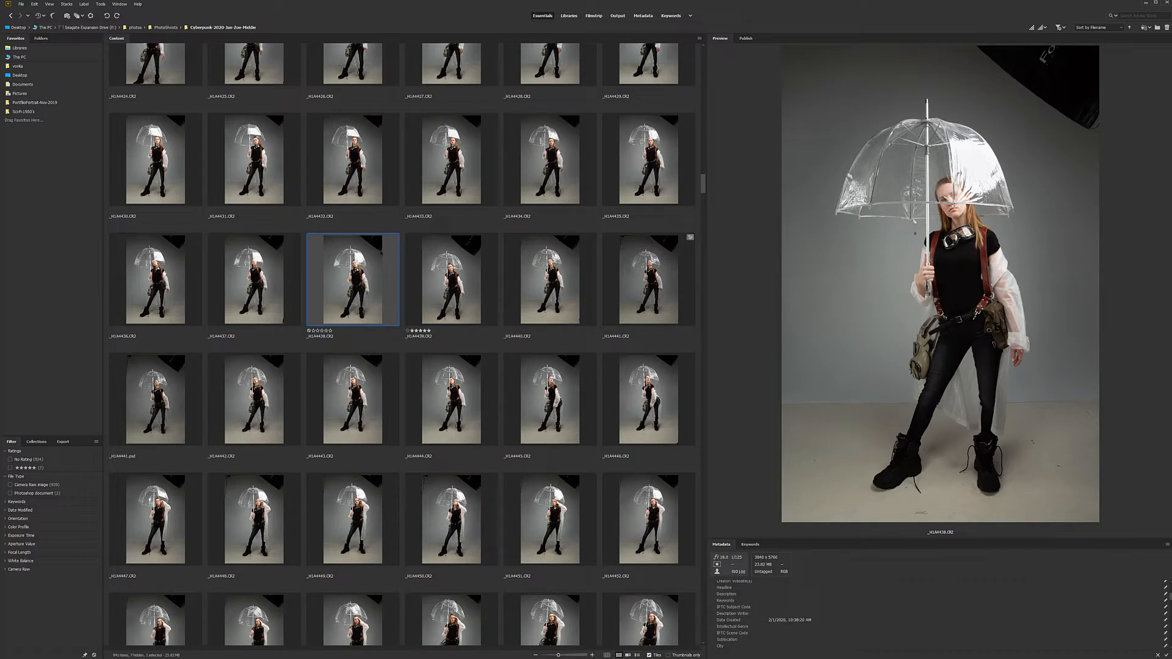
left_click(465, 308)
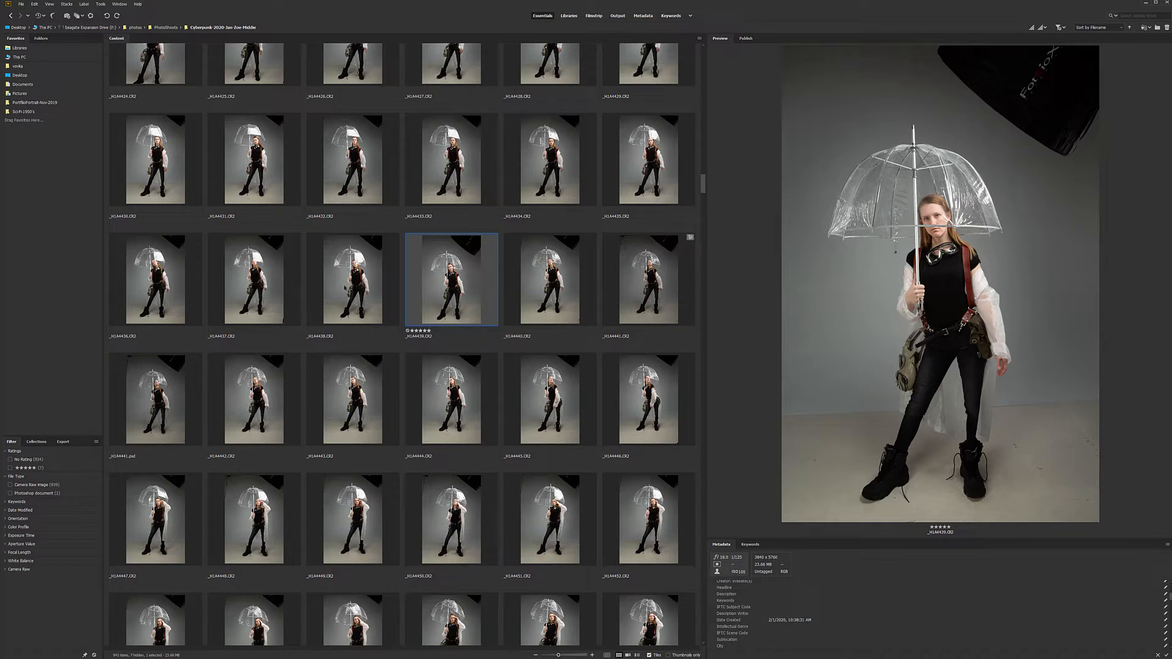
left_click(344, 288)
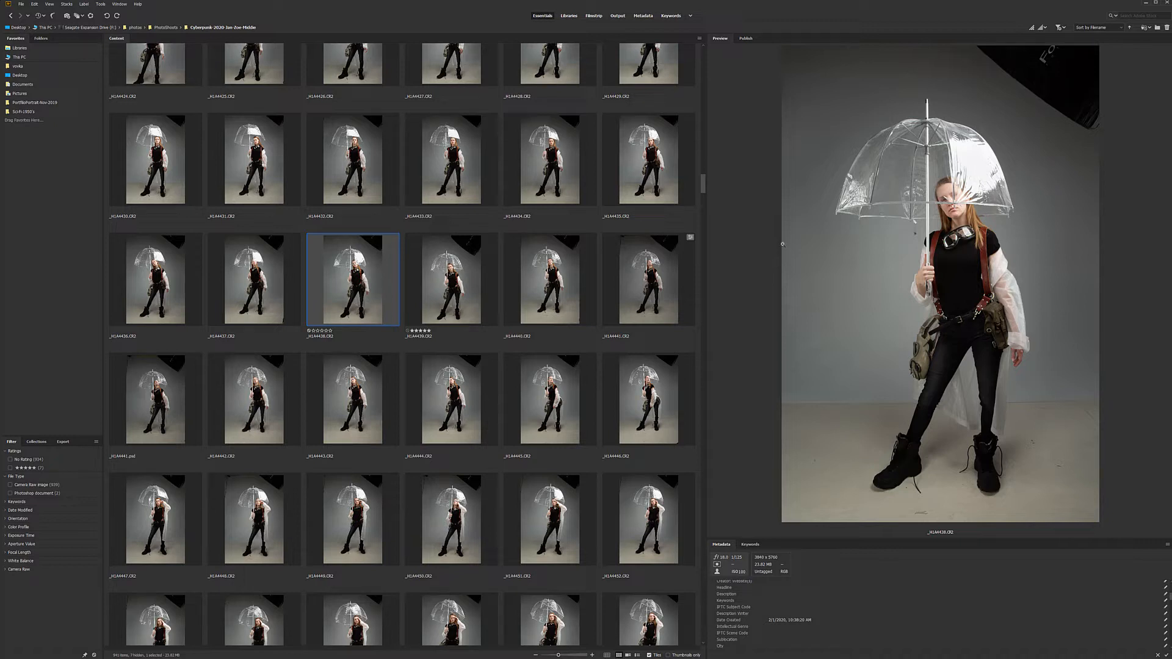
left_click(462, 299)
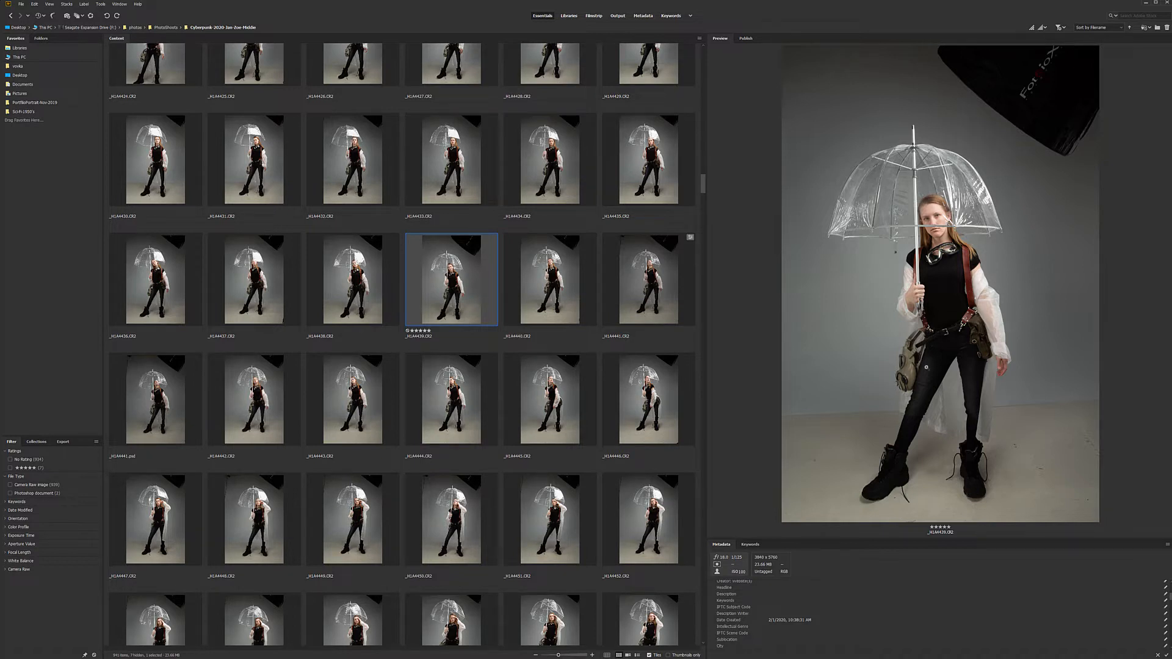
left_click(516, 394)
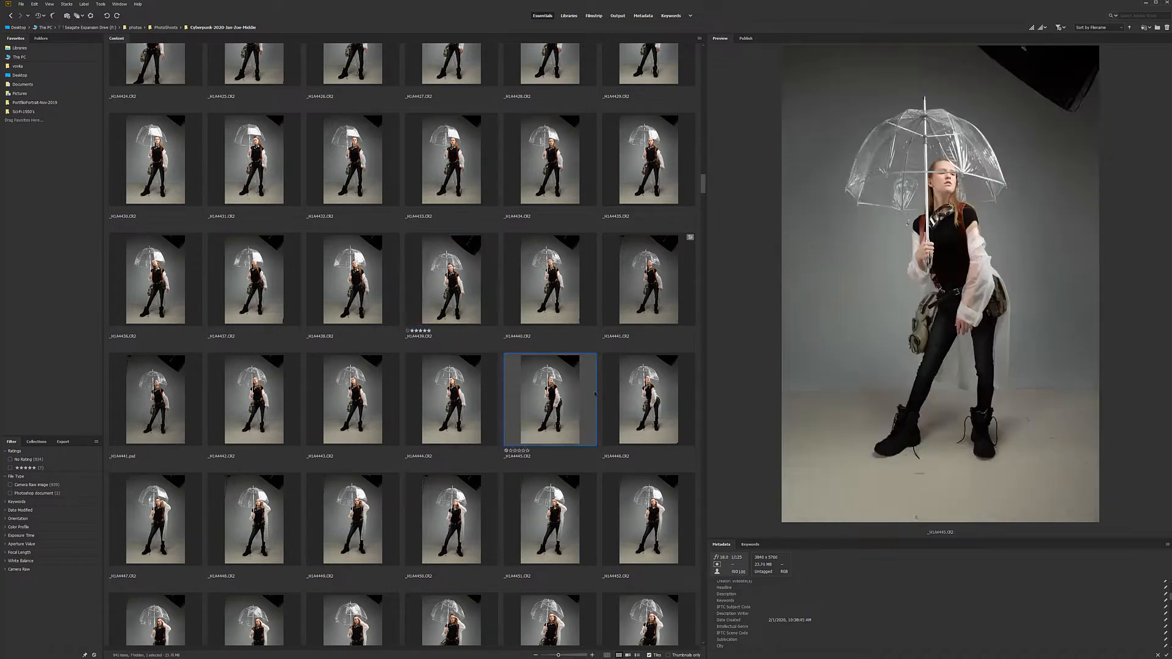
left_click(353, 417)
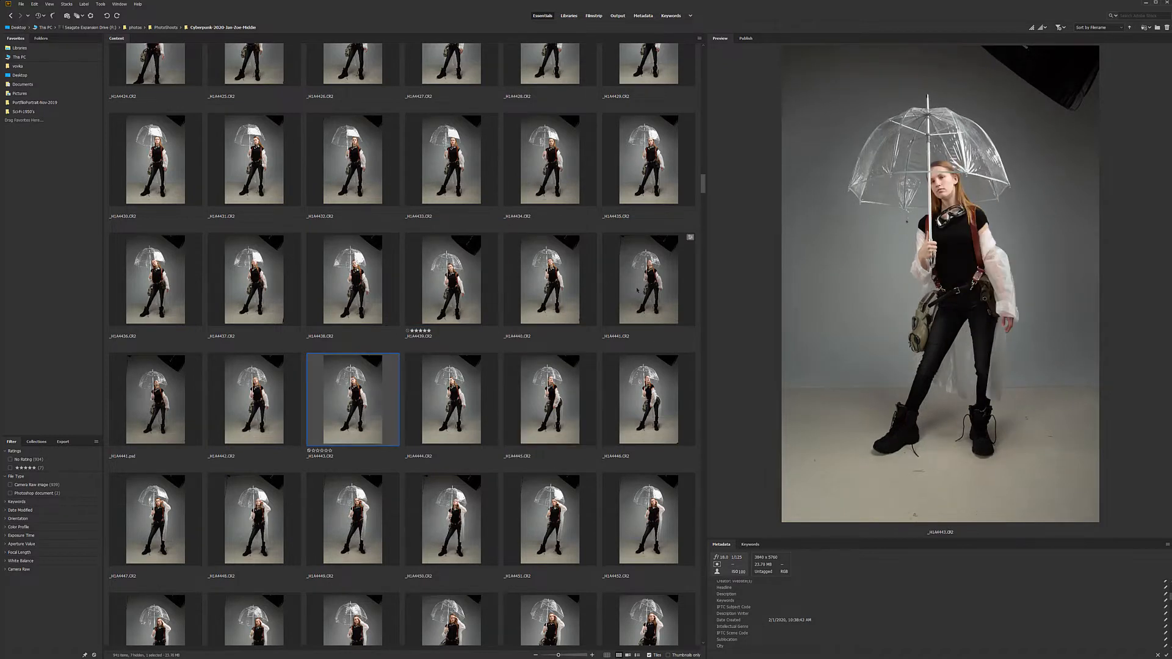
Step: Preview the umbrella photo _H1A4441.CR2, enlarge the metadata area, and examine its camera Exif data
left_click(637, 290)
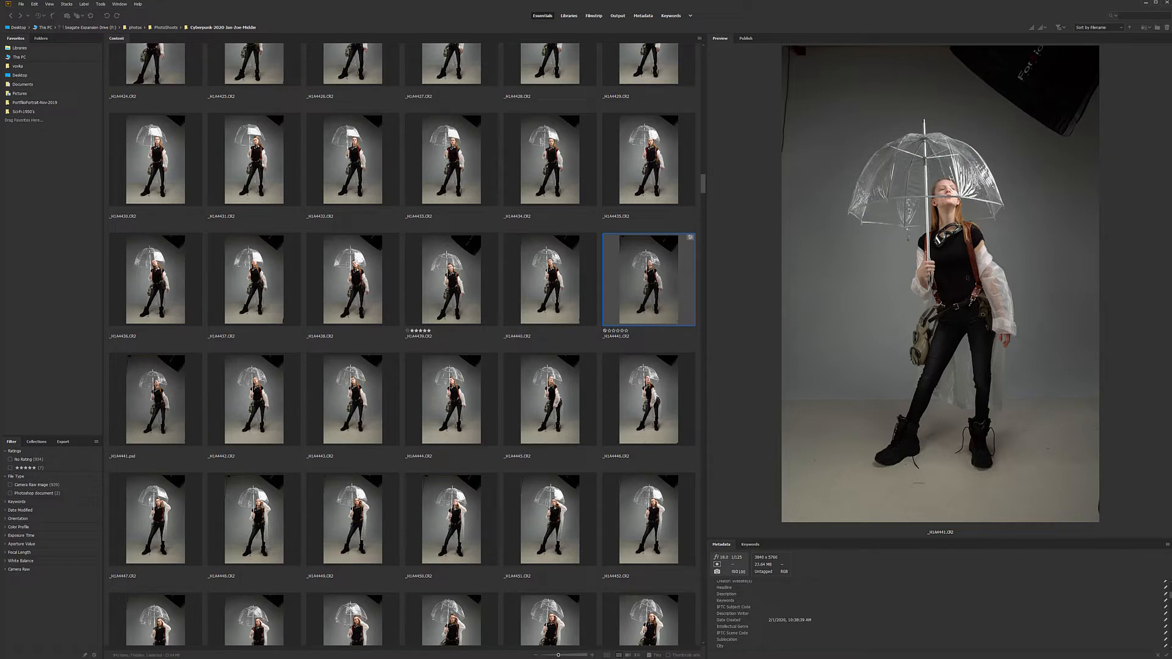
left_click(840, 542)
left_click_drag(843, 538, 845, 406)
scroll(788, 601, "down", 4)
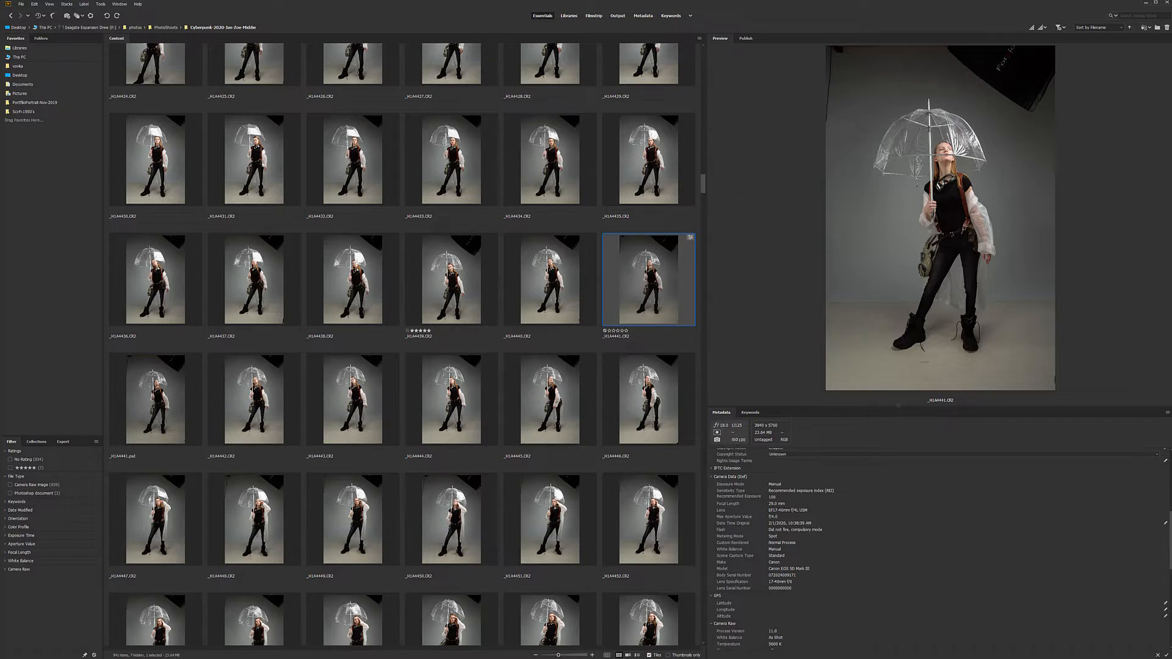
Step: Enlarge the Bridge photo preview, enable chromatic aberration removal in Camera Raw, and compare lens profile corrections on and off, leaving them off
left_click_drag(898, 405, 892, 529)
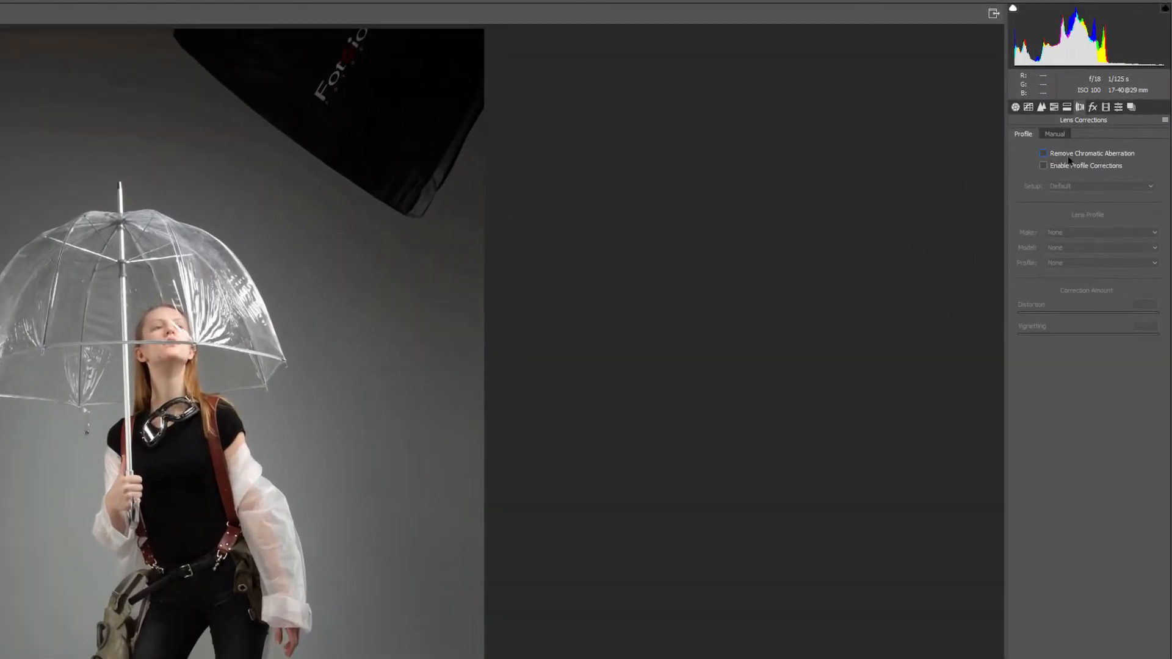
left_click(1051, 156)
left_click(1053, 168)
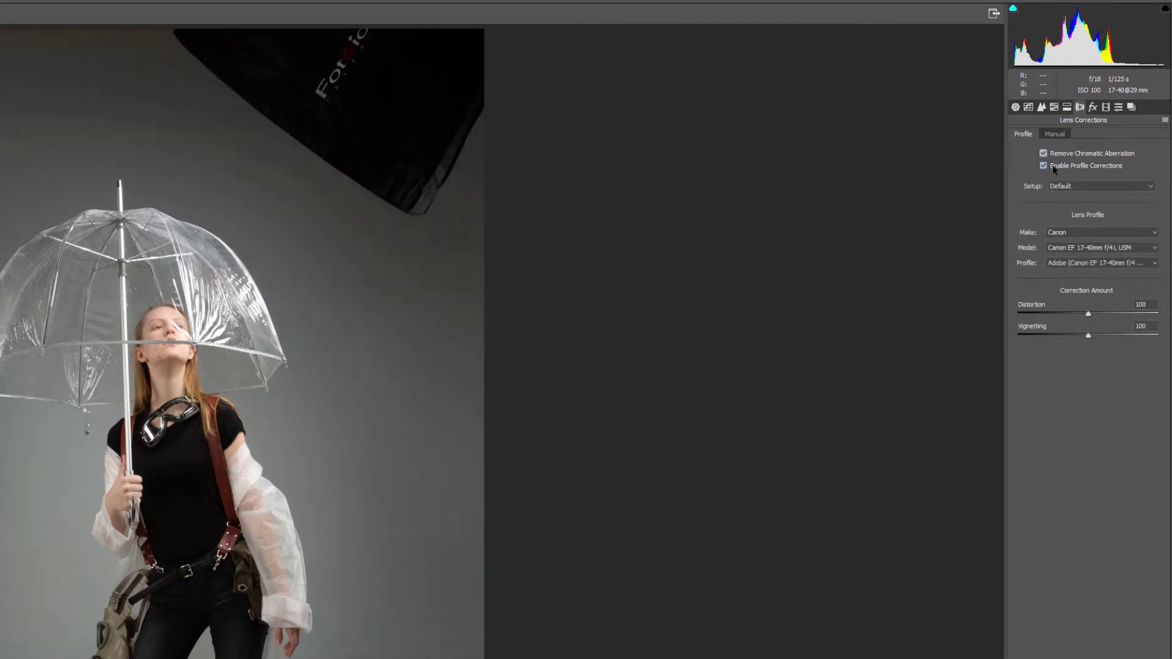
left_click(1052, 166)
left_click(1053, 166)
left_click(1052, 164)
left_click(1052, 165)
left_click(1052, 164)
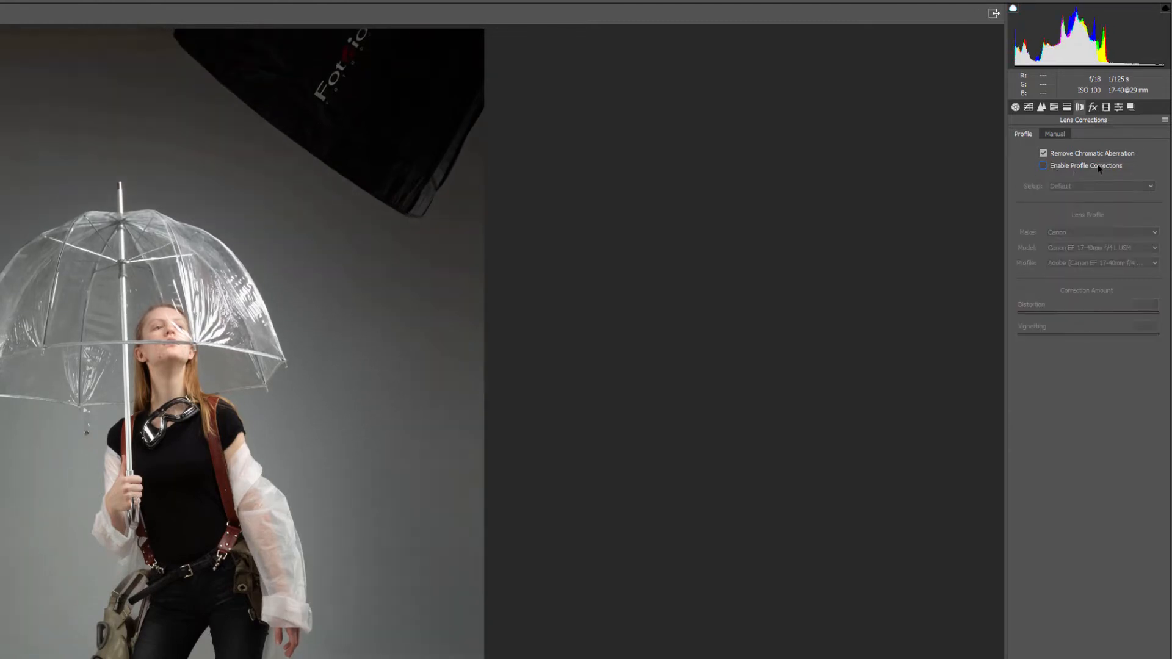
Step: Lower the photo's Highlights to -62 in the Basic adjustments
left_click(1016, 107)
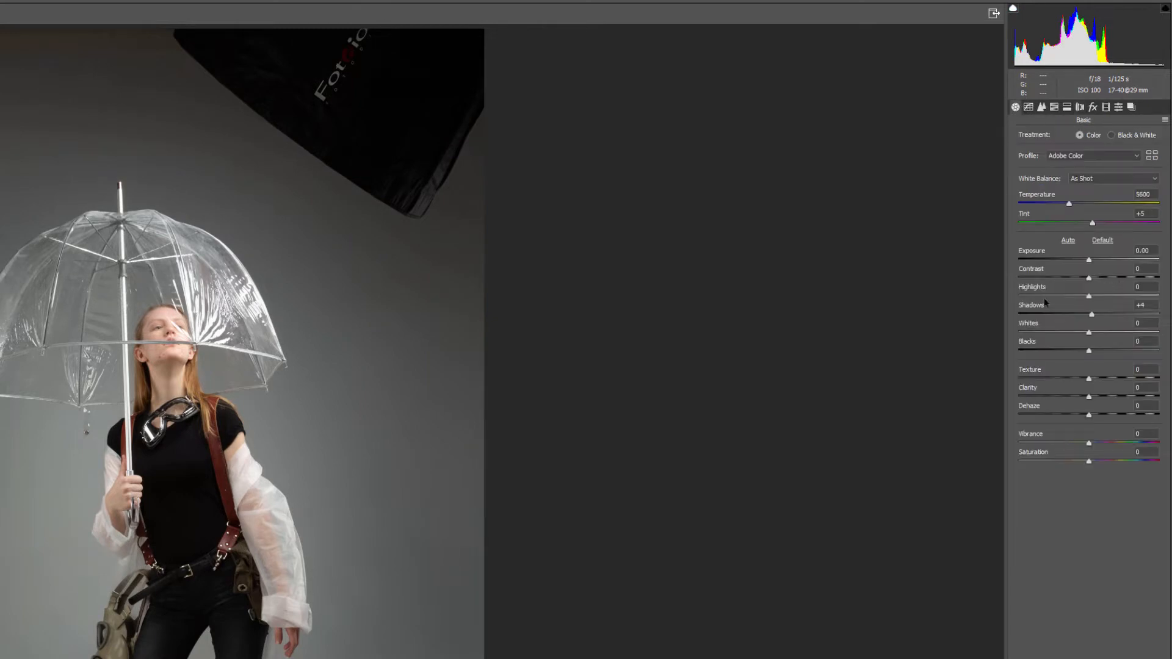
left_click_drag(1089, 296, 1053, 299)
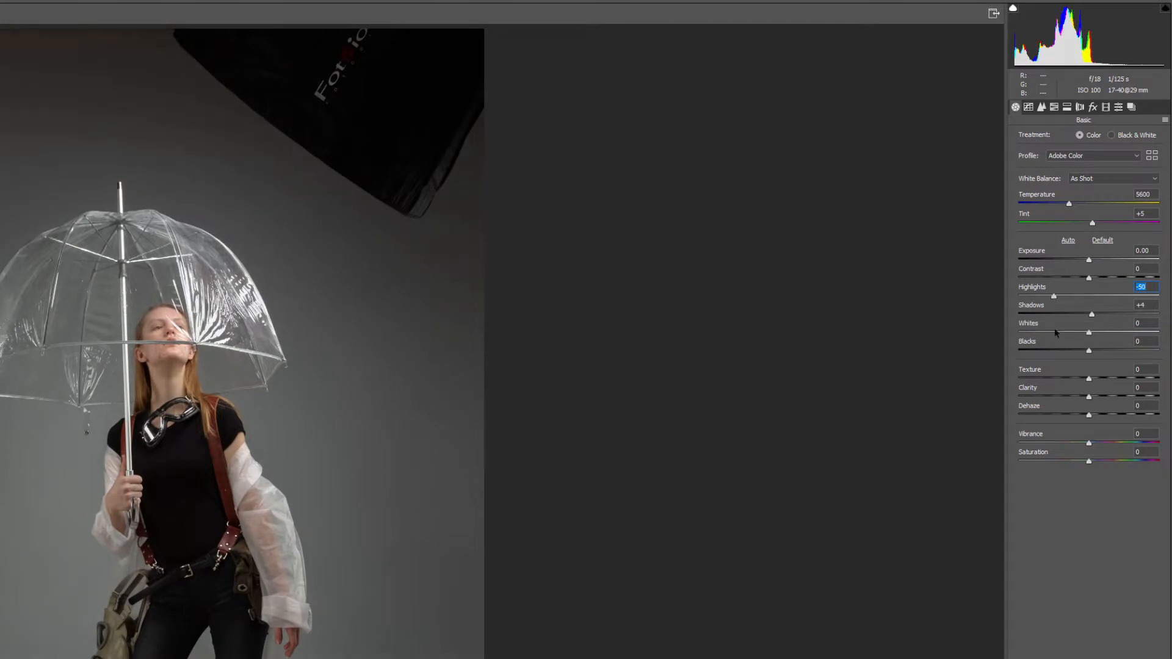
mouse_move(1055, 299)
left_mouse_down()
mouse_move(1024, 299)
mouse_move(1046, 303)
left_mouse_up()
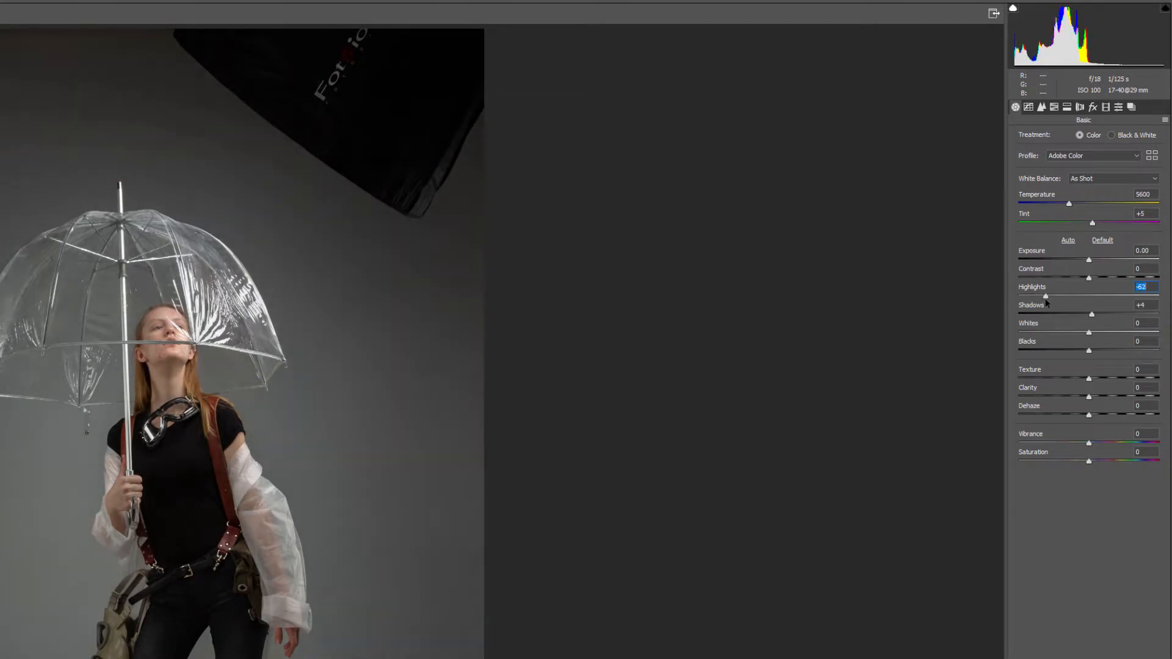
left_click(1092, 315)
Step: Raise the Oranges luminance slightly in the HSL adjustments and increase the Sharpening Amount
left_click(1054, 108)
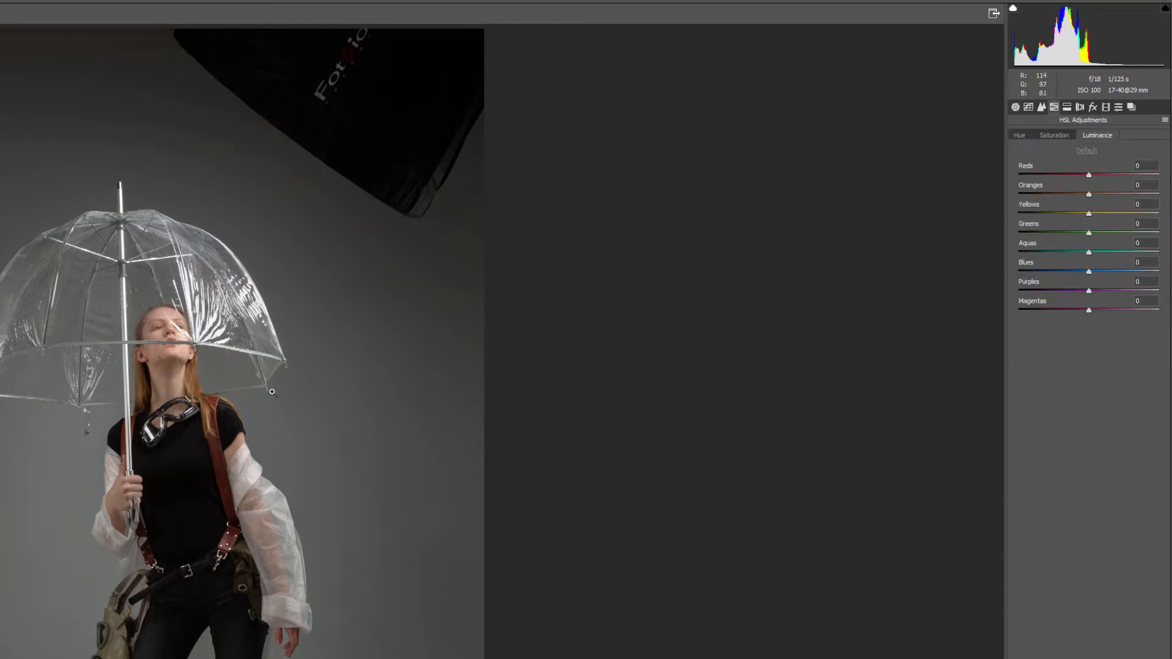
mouse_move(1089, 194)
left_mouse_down()
mouse_move(1115, 194)
mouse_move(1099, 194)
left_mouse_up()
left_click(1041, 108)
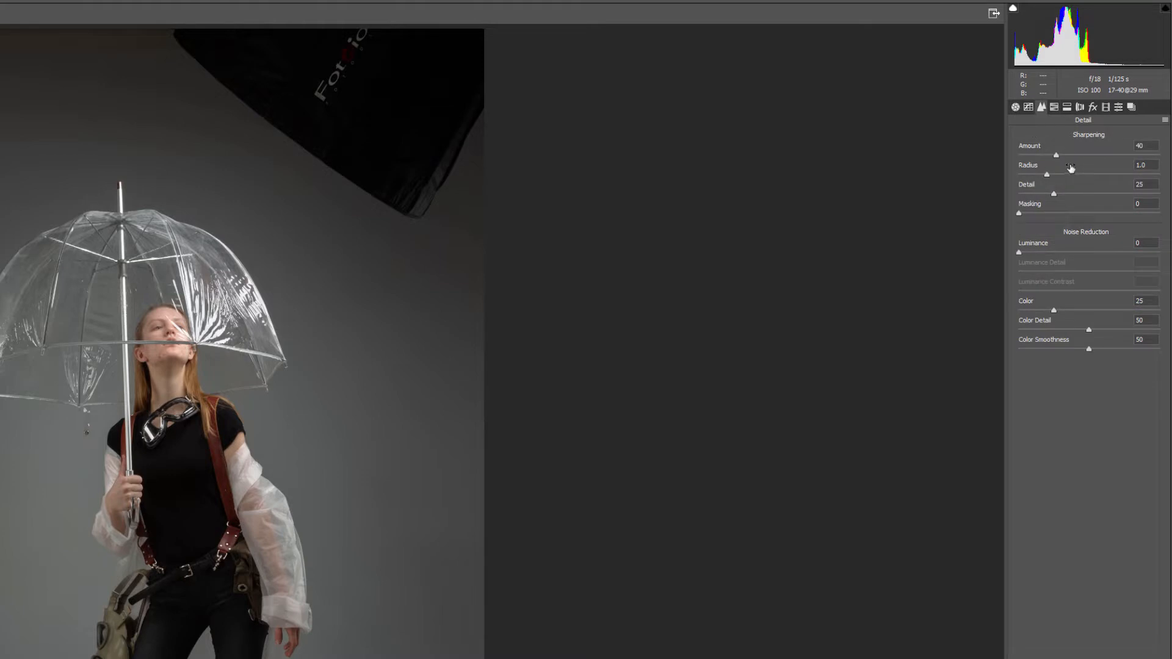
left_click_drag(1056, 160, 1073, 161)
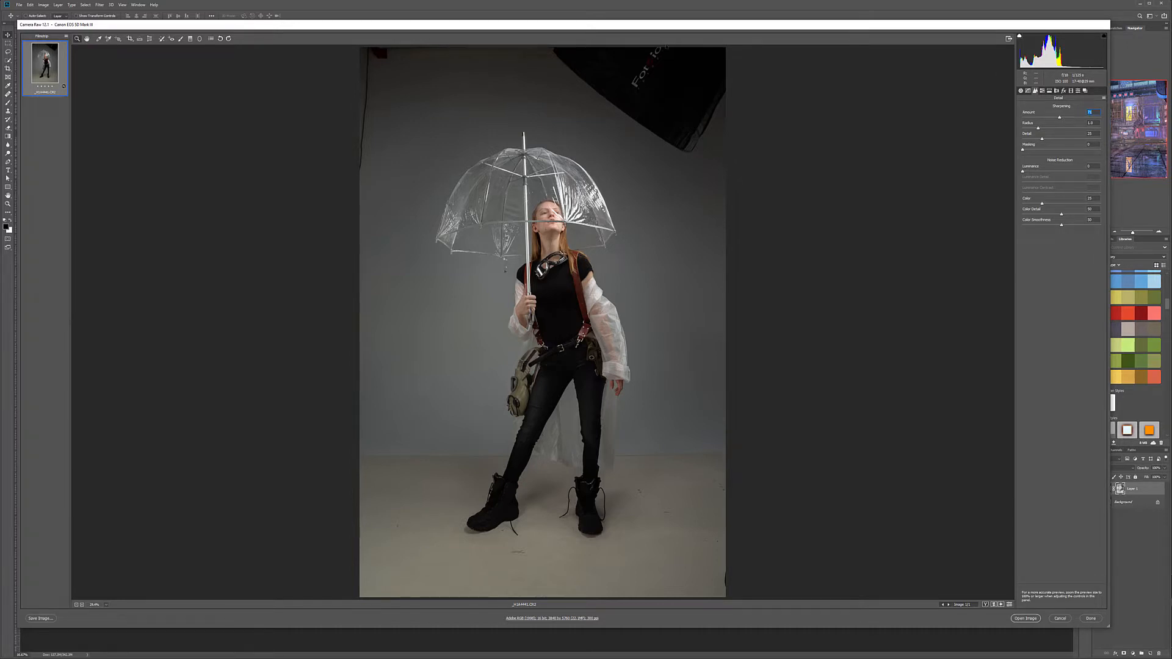
Step: Review and accept the workflow options of Adobe RGB (1998) and 16 Bits/Channel, and open the raw photo in Photoshop
left_click(552, 618)
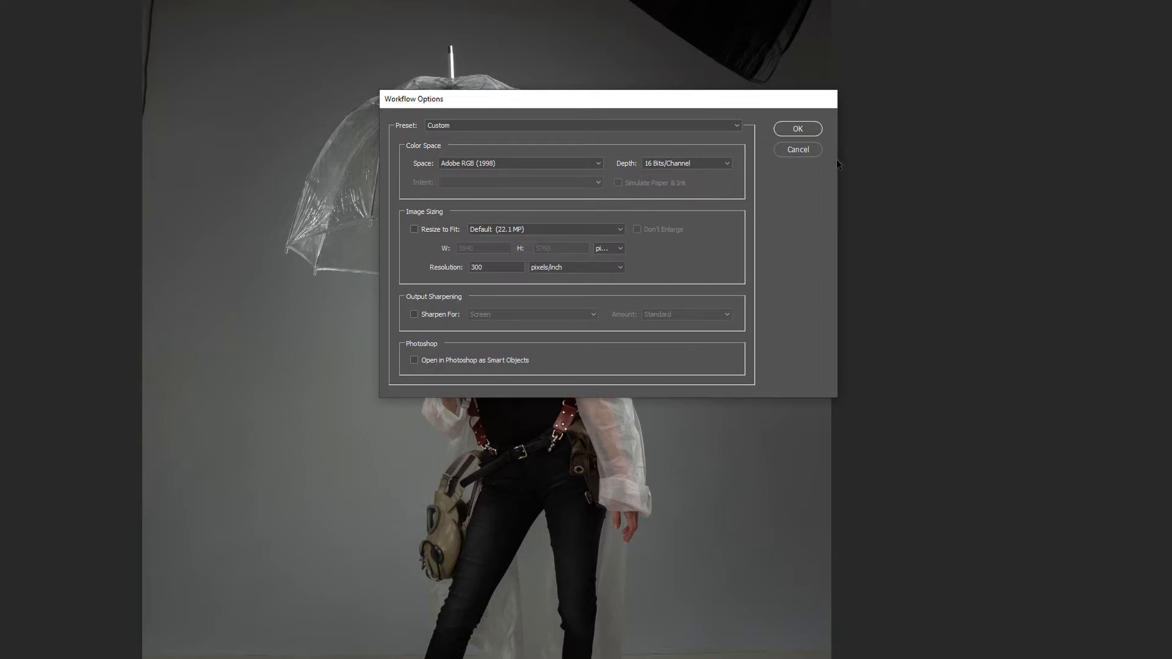
left_click(804, 133)
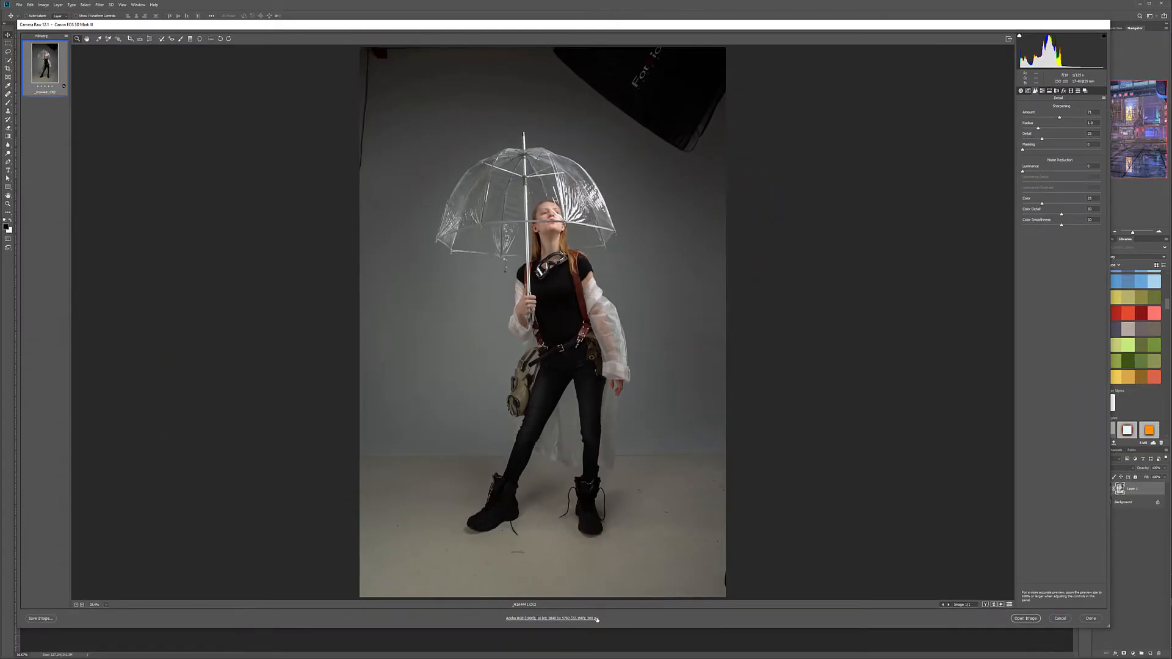
left_click(538, 618)
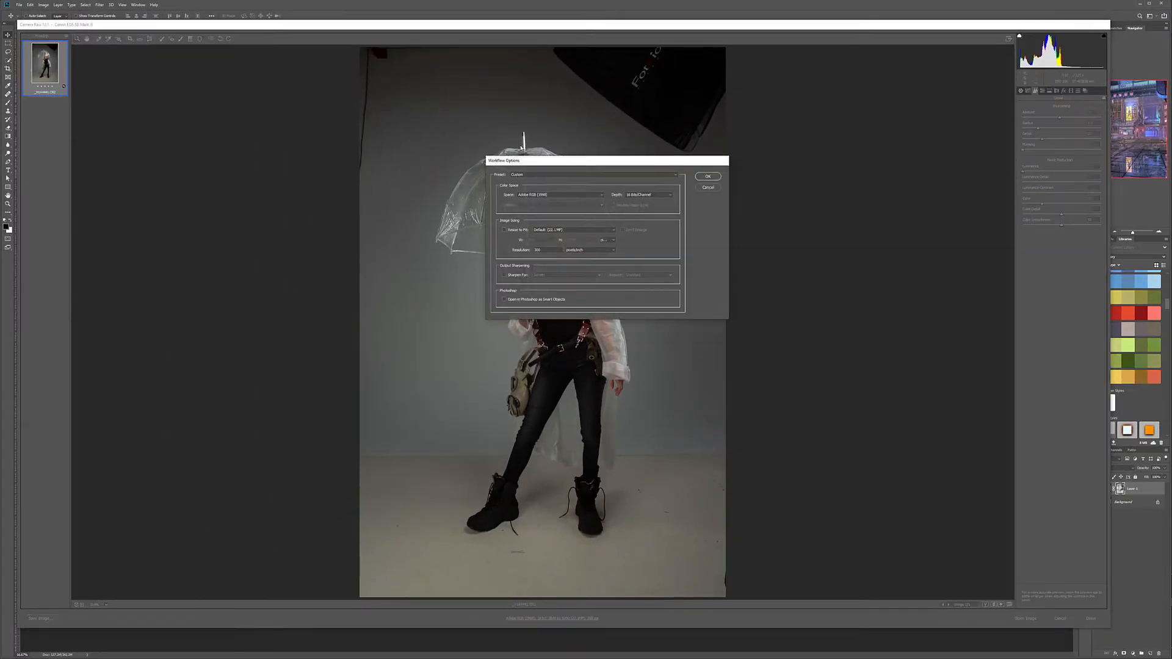
left_click(715, 178)
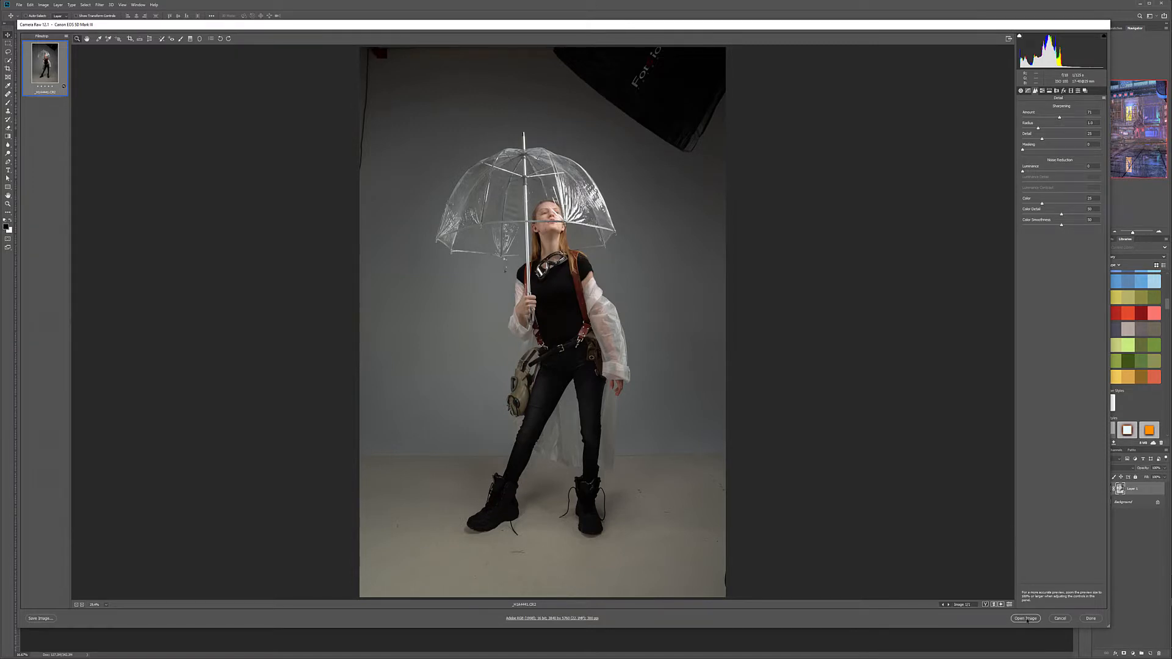
left_click(1027, 618)
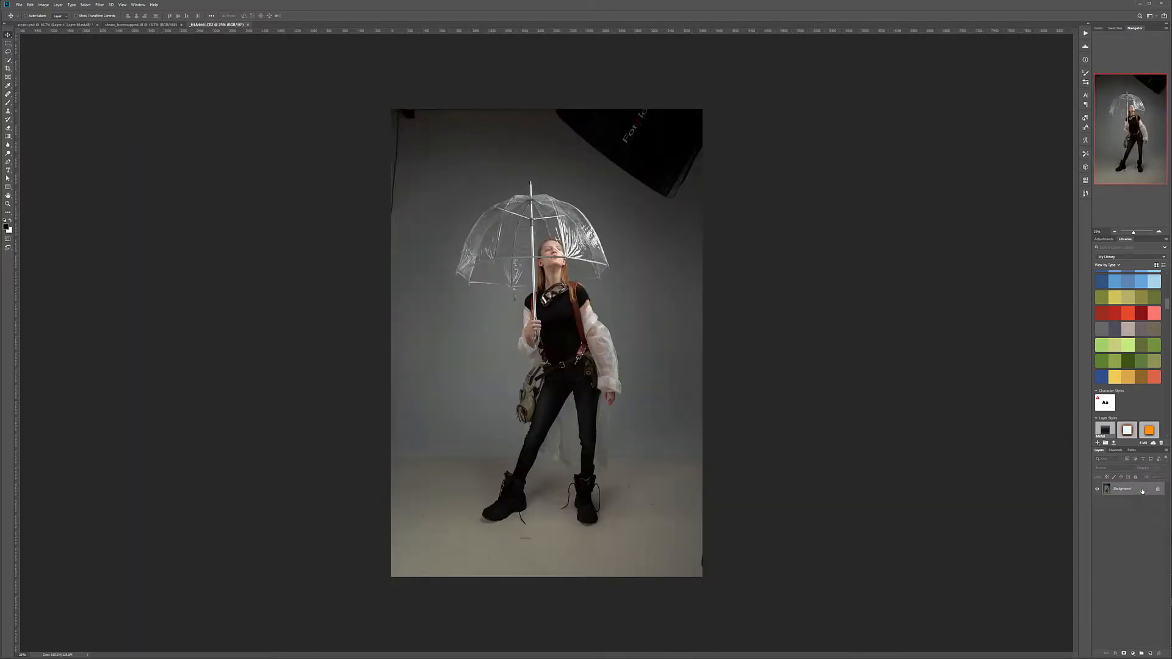
Step: Duplicate the Background layer and begin a Pen path at the umbrella's tip, tracing down the shaft onto the canopy
left_click_drag(1142, 490, 1150, 653)
left_click(8, 163)
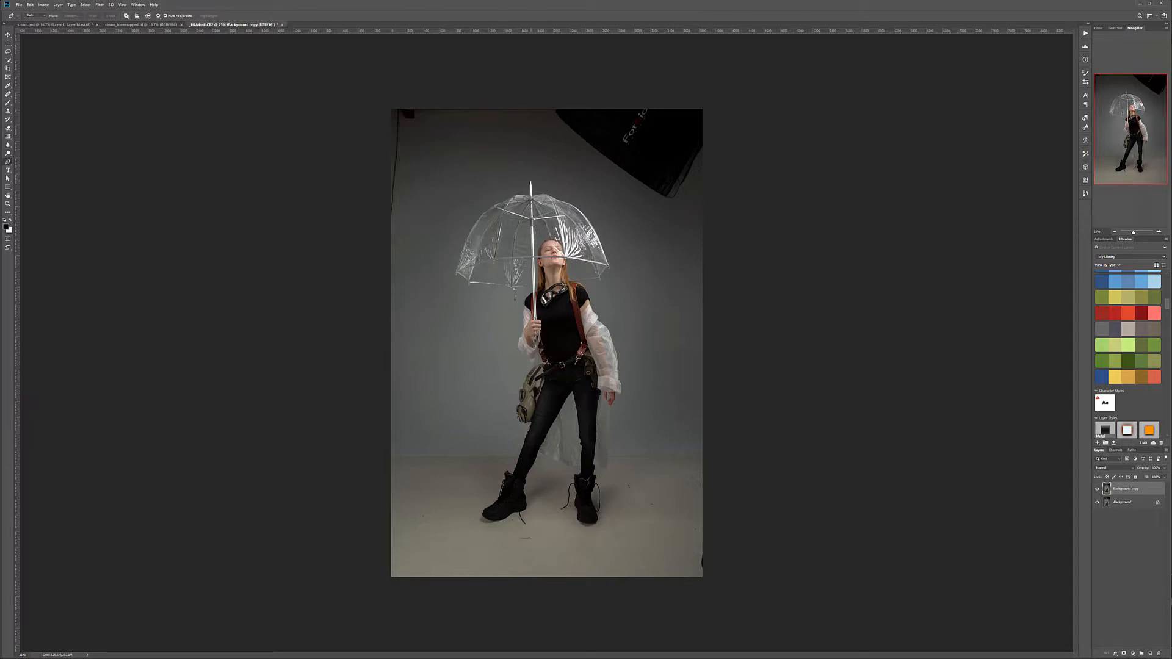
scroll(501, 157, "up", 10)
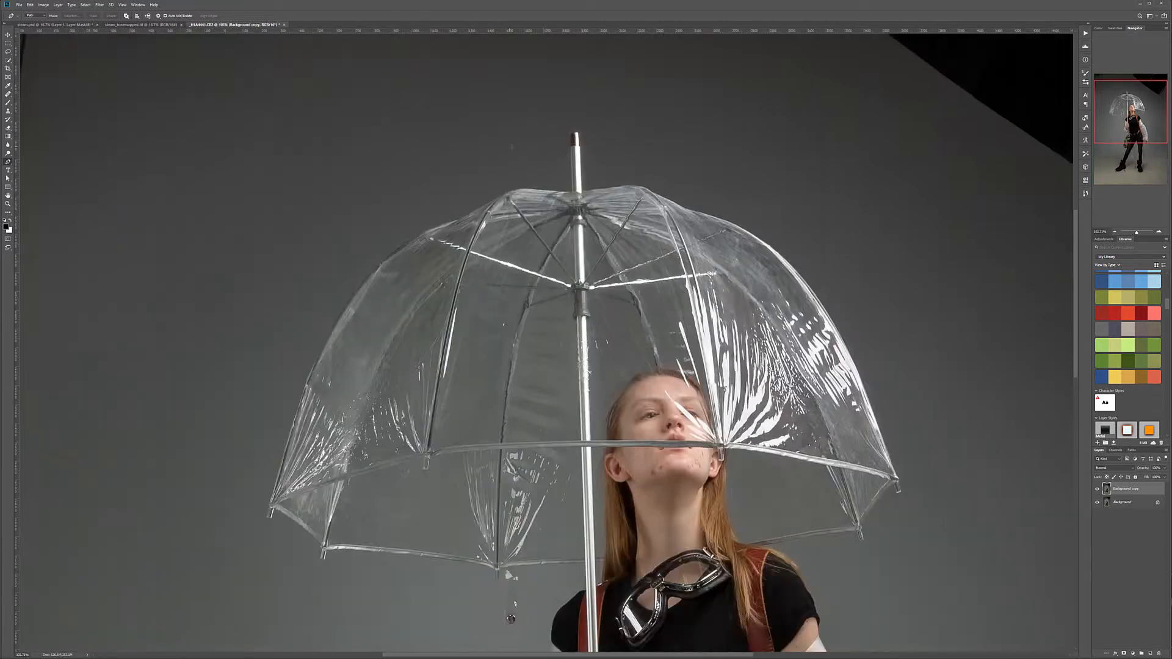
scroll(554, 167, "up", 5)
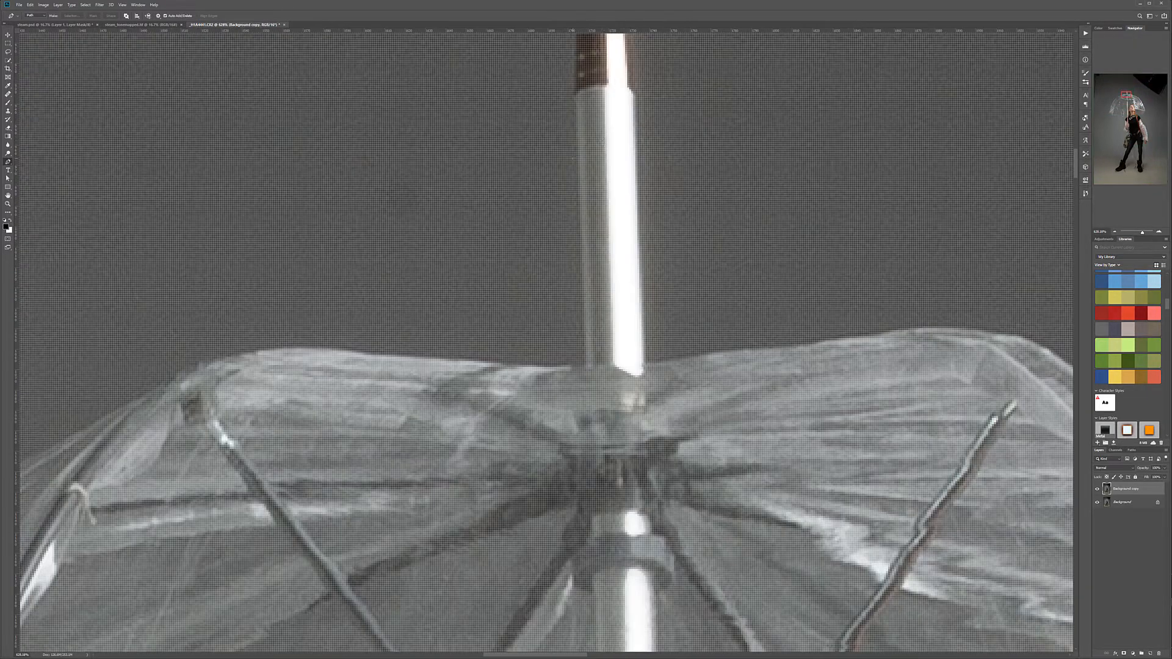
scroll(624, 311, "down", 3)
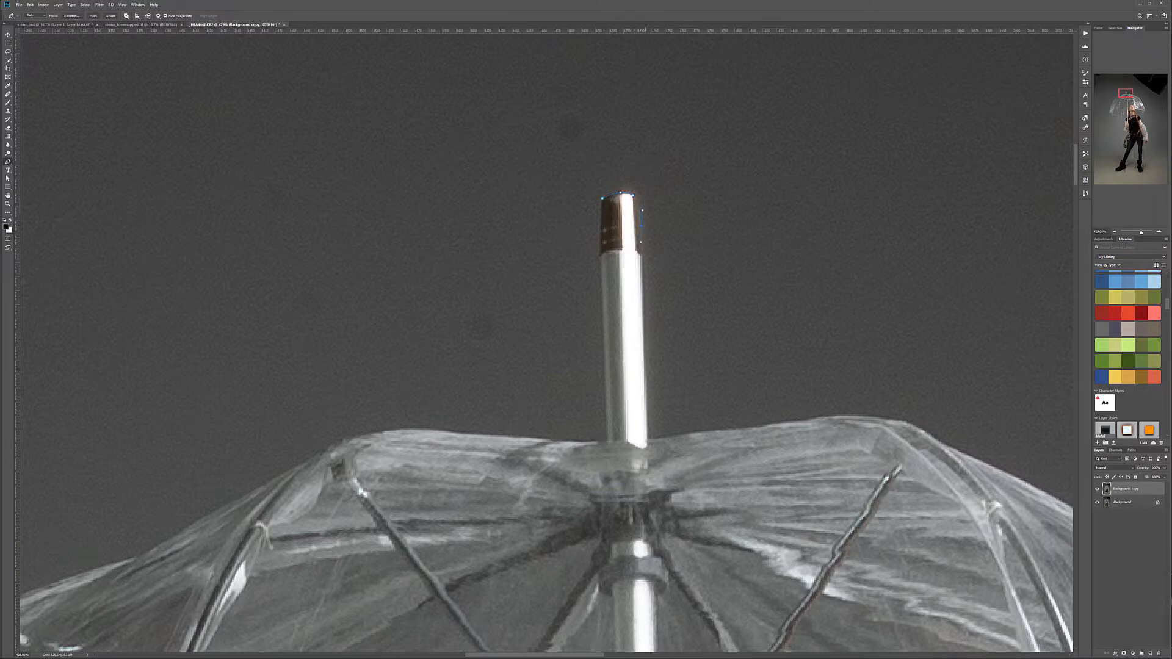
left_click(646, 441)
left_click_drag(722, 431, 441, 354)
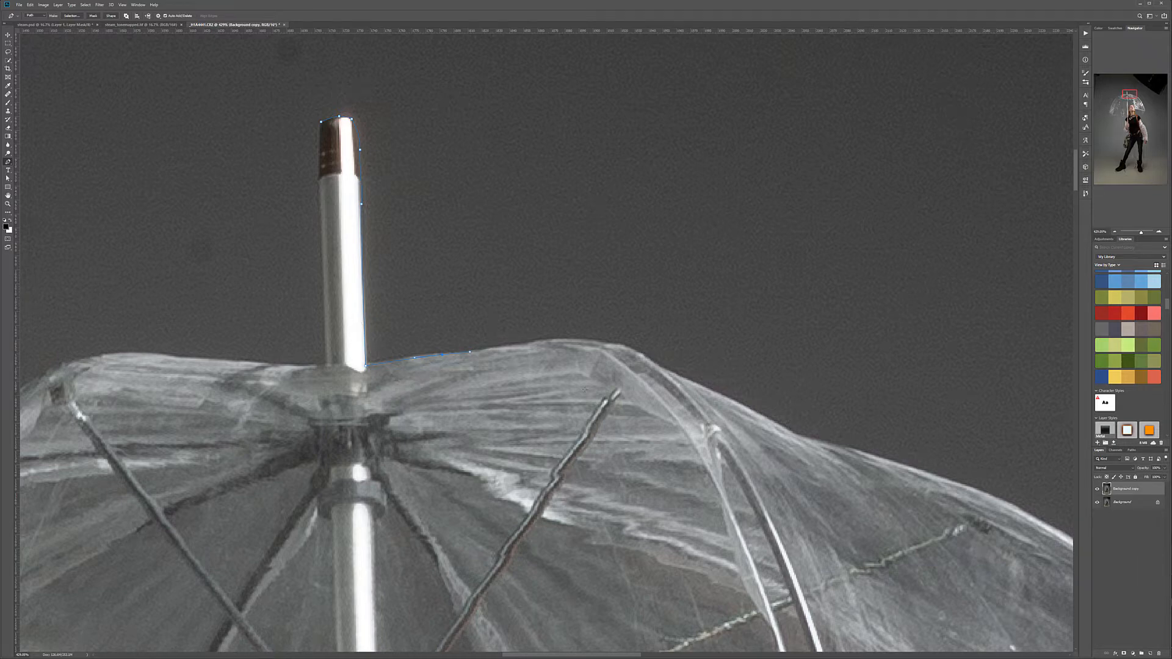
left_click_drag(574, 433, 534, 182)
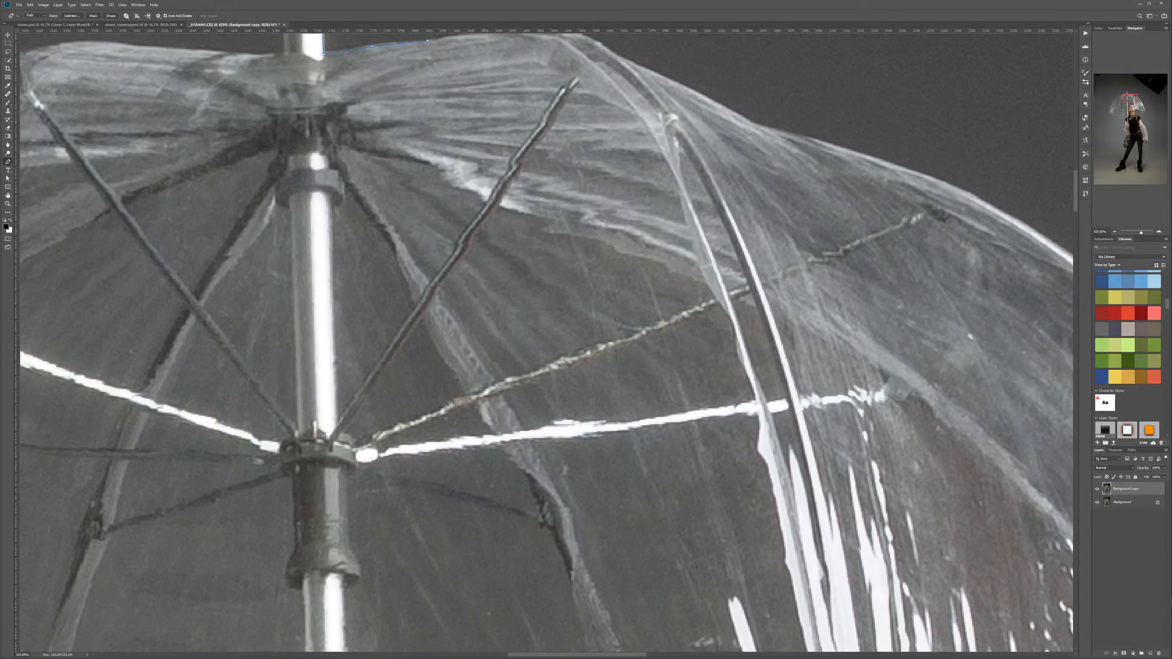
scroll(508, 144, "up", 5)
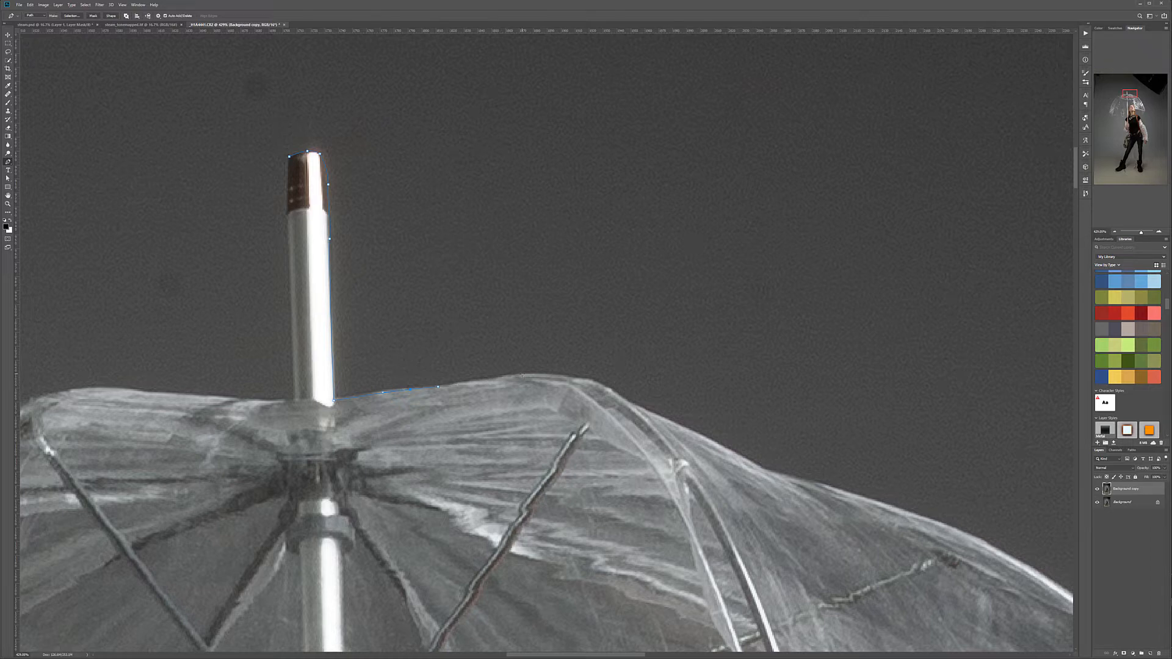
Step: Continue the Pen path along the upper edge of the umbrella canopy, over the rib on the right-hand side
left_click(541, 374)
left_click_drag(598, 375, 551, 379)
left_click_drag(605, 384, 615, 394)
left_click(648, 413)
left_click(761, 467)
left_click_drag(768, 468, 776, 477)
left_click(916, 514)
left_click_drag(1010, 517, 483, 200)
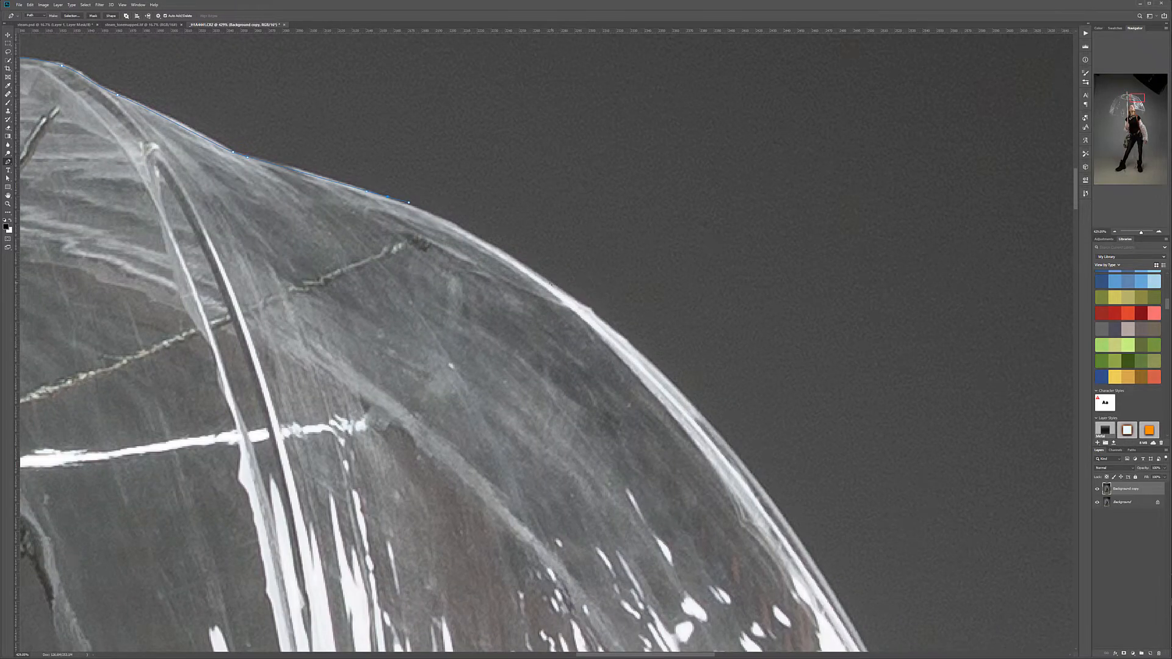
Step: Trace the curved right edge of the canopy with the Pen tool down to the end cap of the rib
scroll(548, 275, "up", 3)
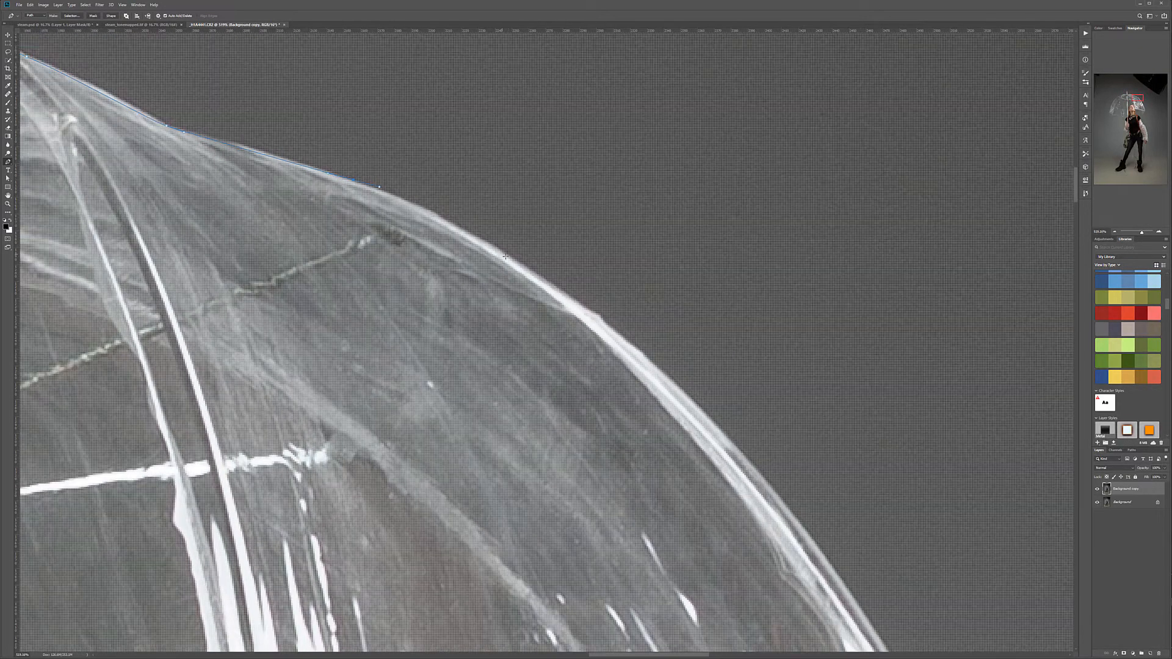
left_click(511, 261)
left_click(684, 394)
left_click_drag(740, 365, 446, 5)
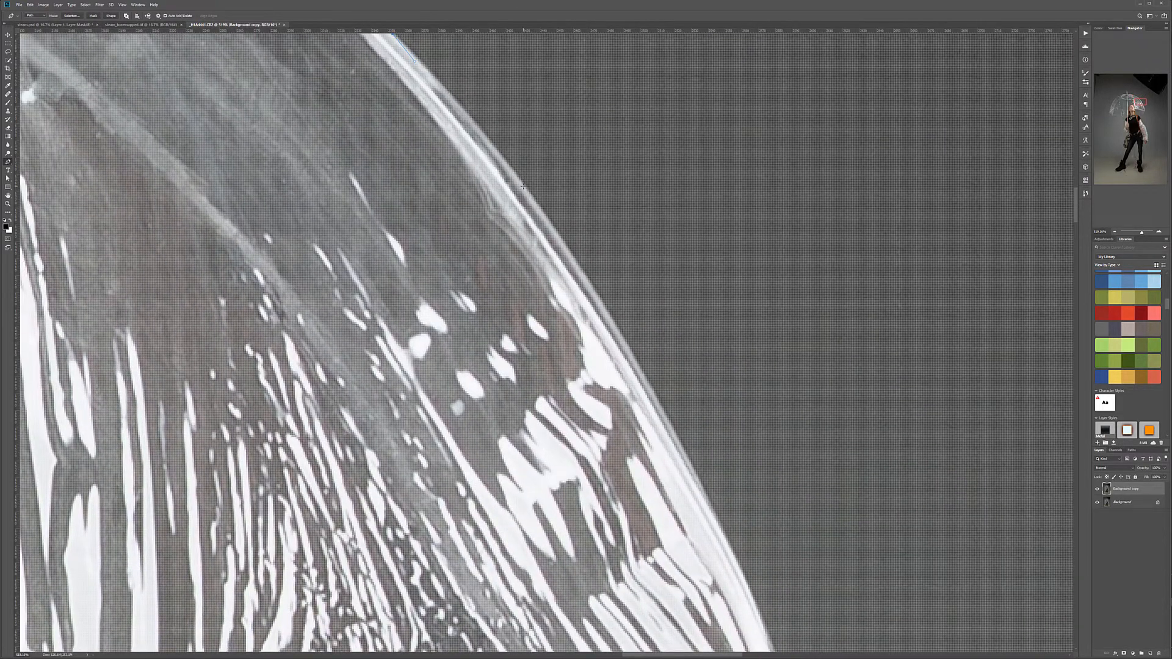
left_click(523, 185)
left_click(625, 337)
left_click_drag(707, 438, 576, 104)
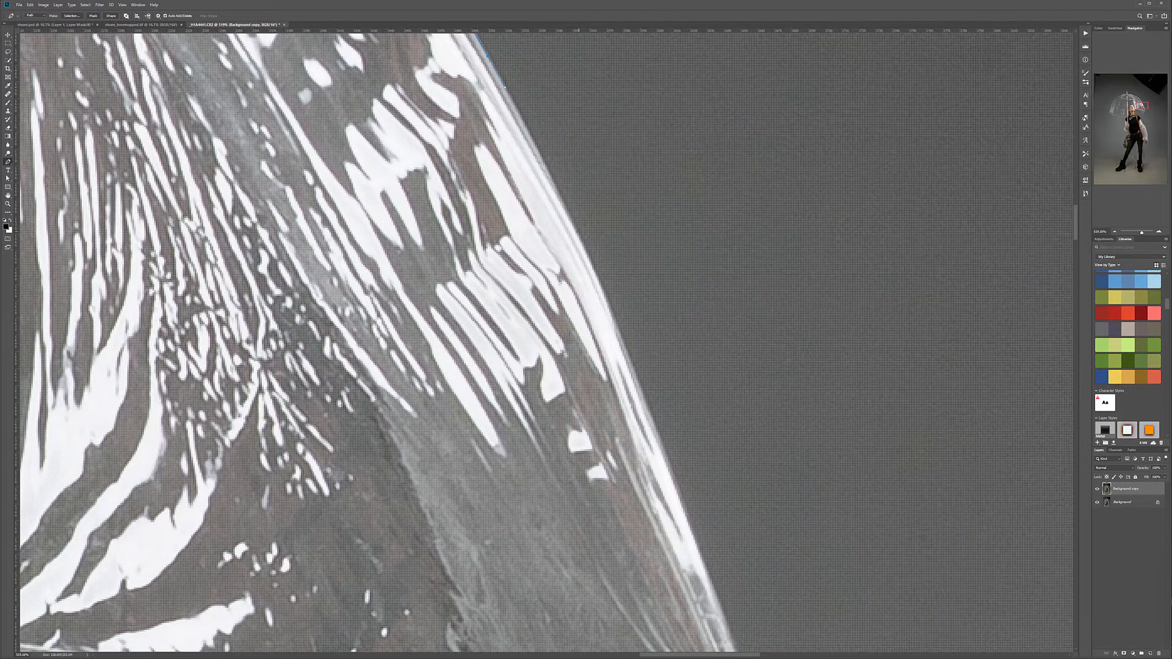
left_click(577, 235)
left_click_drag(684, 502, 588, 224)
left_click_drag(604, 298, 617, 323)
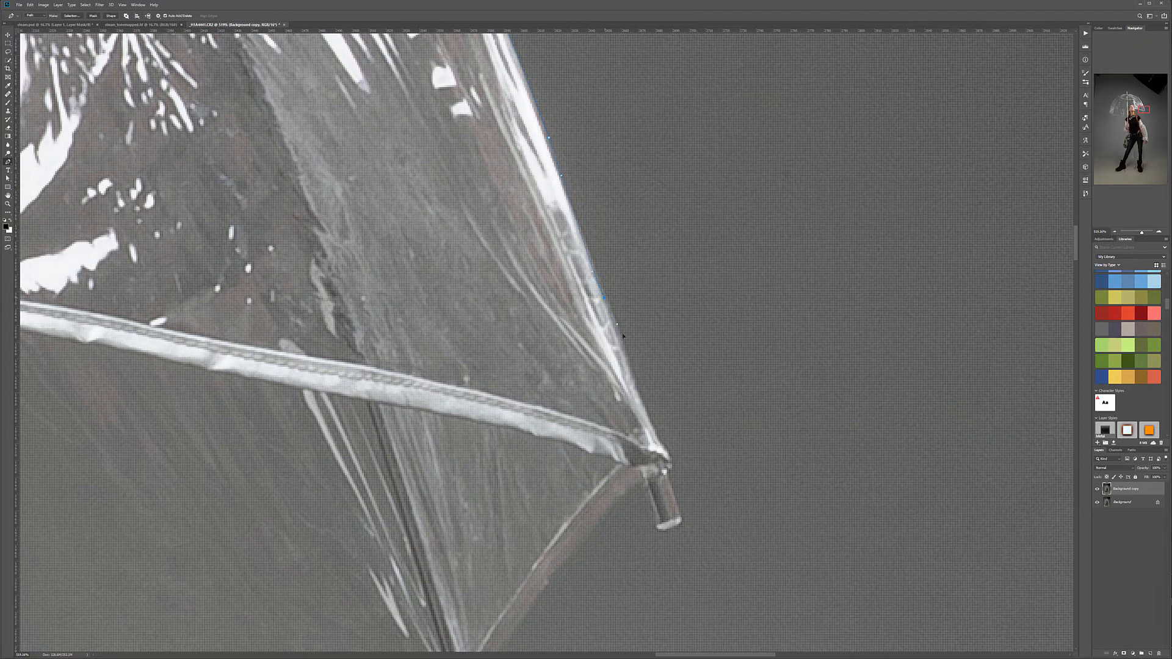
left_click_drag(656, 440, 664, 458)
Step: Examine the rest of the outline to trace, from the sleeves and coat down to the boots and back up to the umbrella
scroll(522, 406, "down", 6)
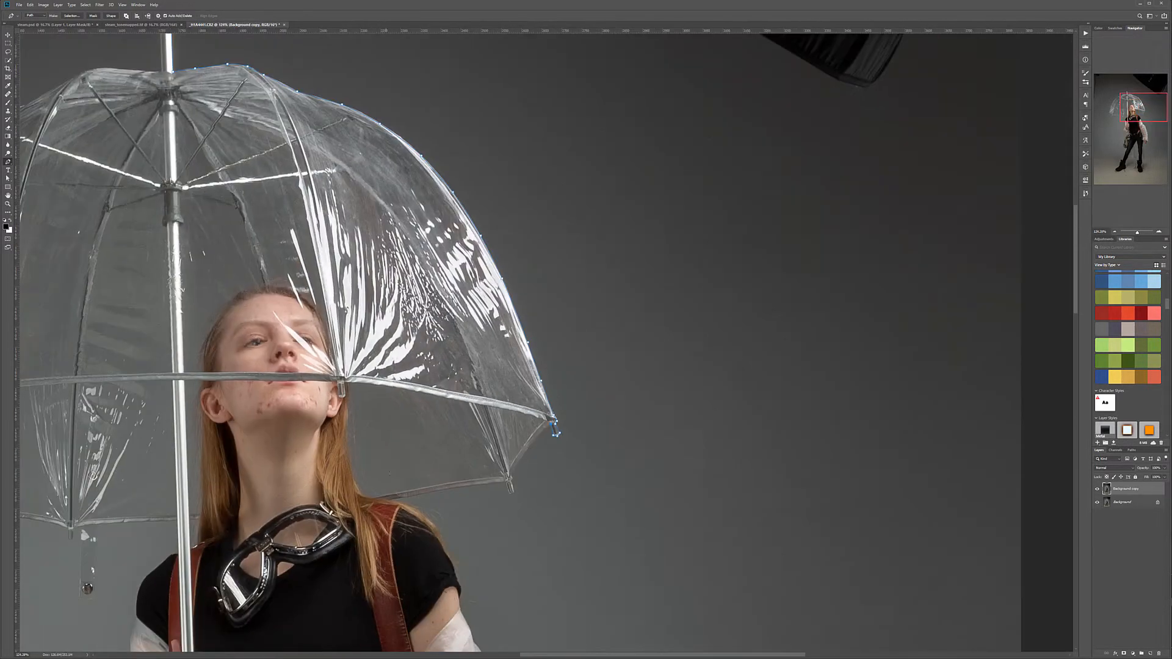
left_click_drag(391, 476, 495, 223)
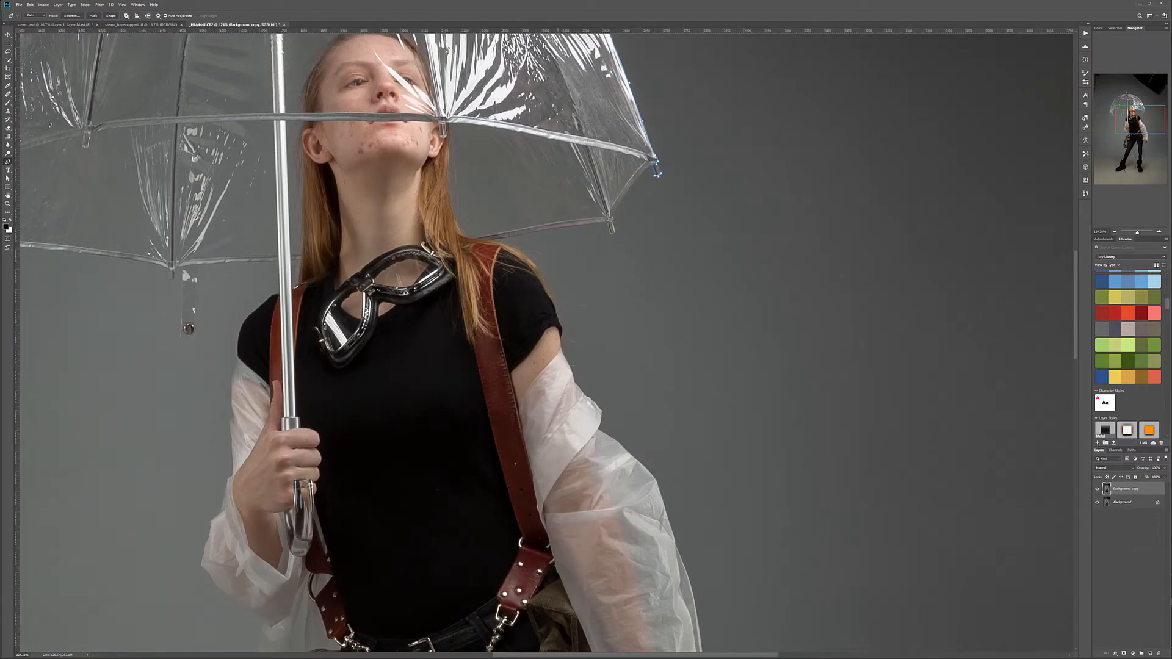
scroll(564, 303, "down", 15)
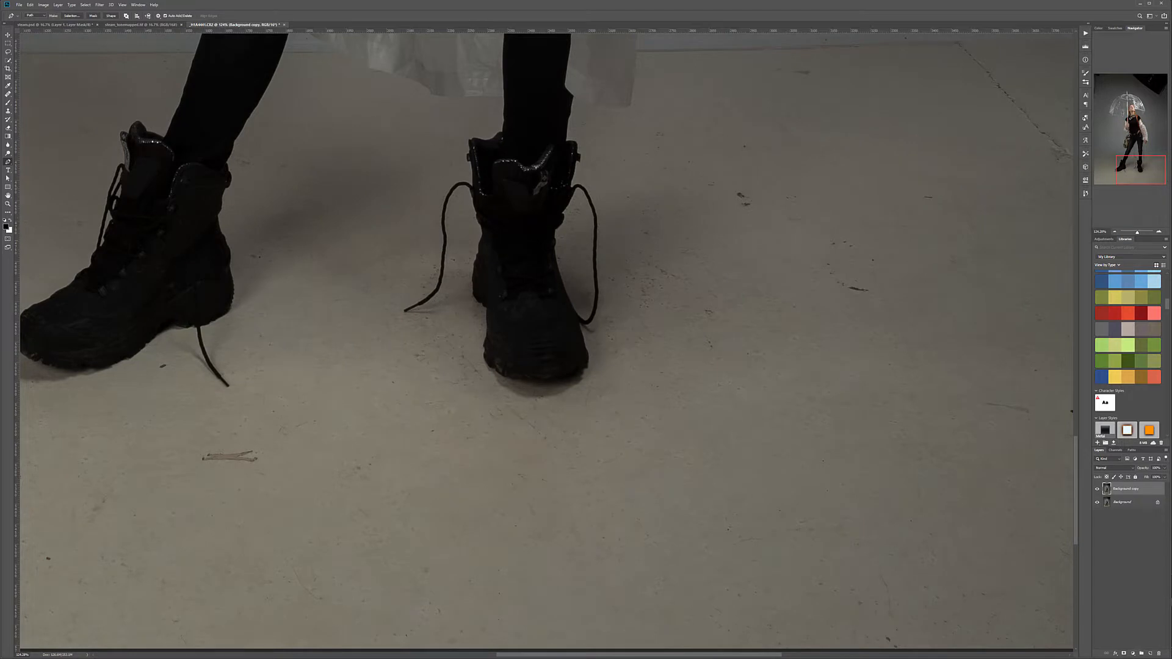
left_click_drag(122, 182, 477, 228)
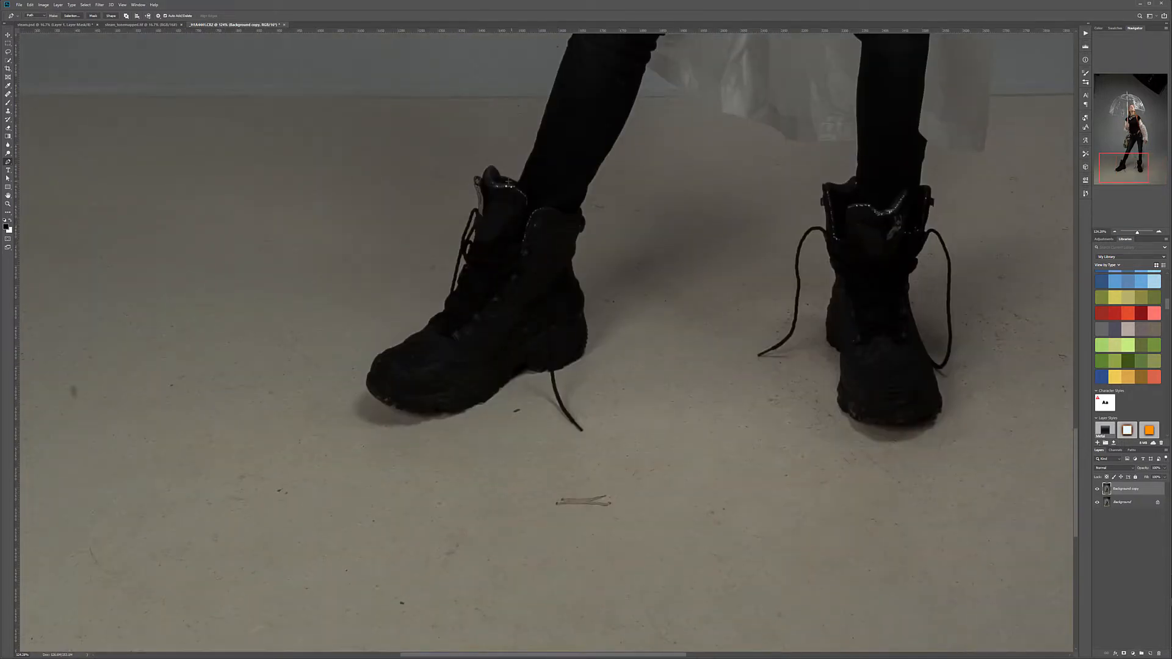
scroll(585, 258, "up", 12)
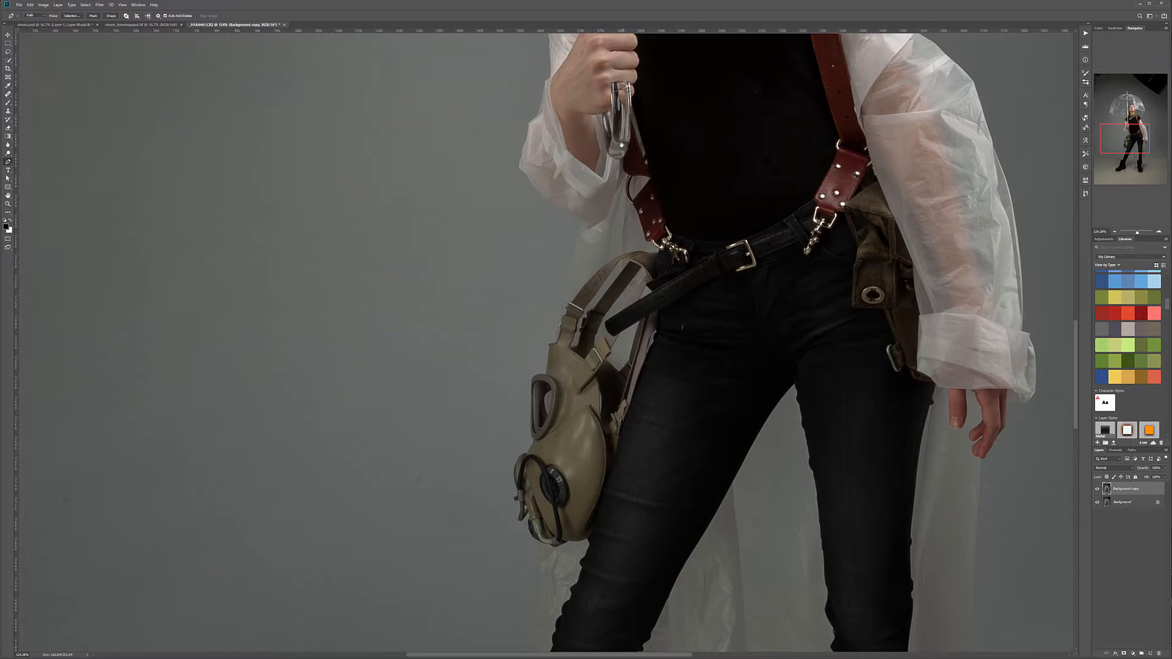
scroll(621, 145, "up", 10)
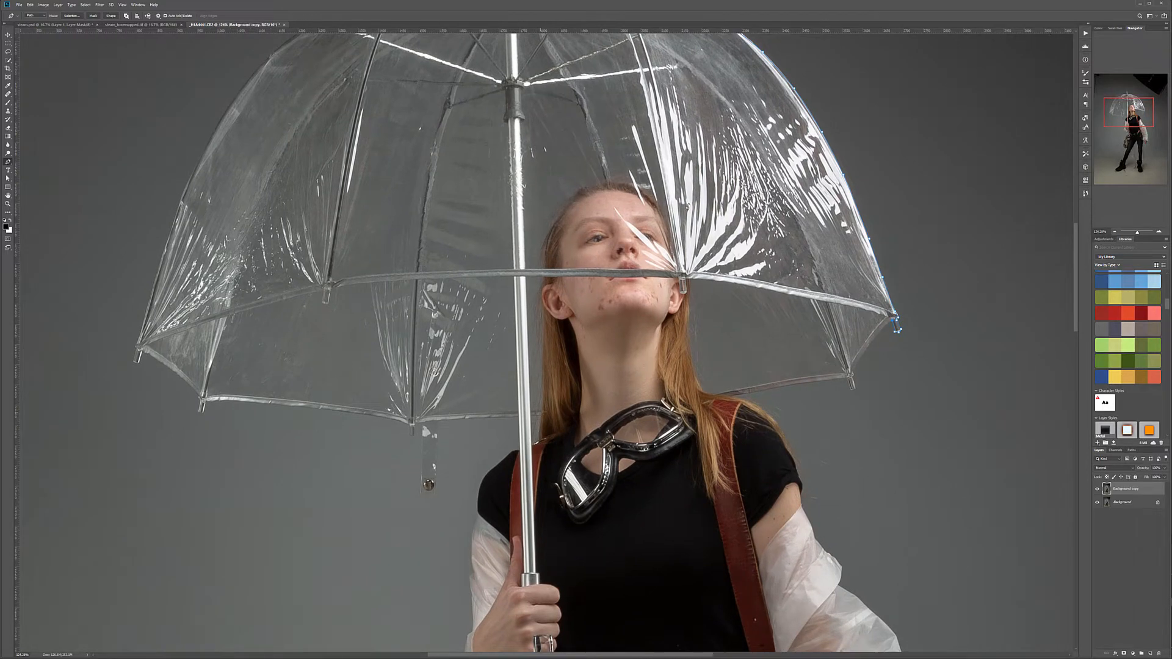
scroll(440, 80, "up", 5)
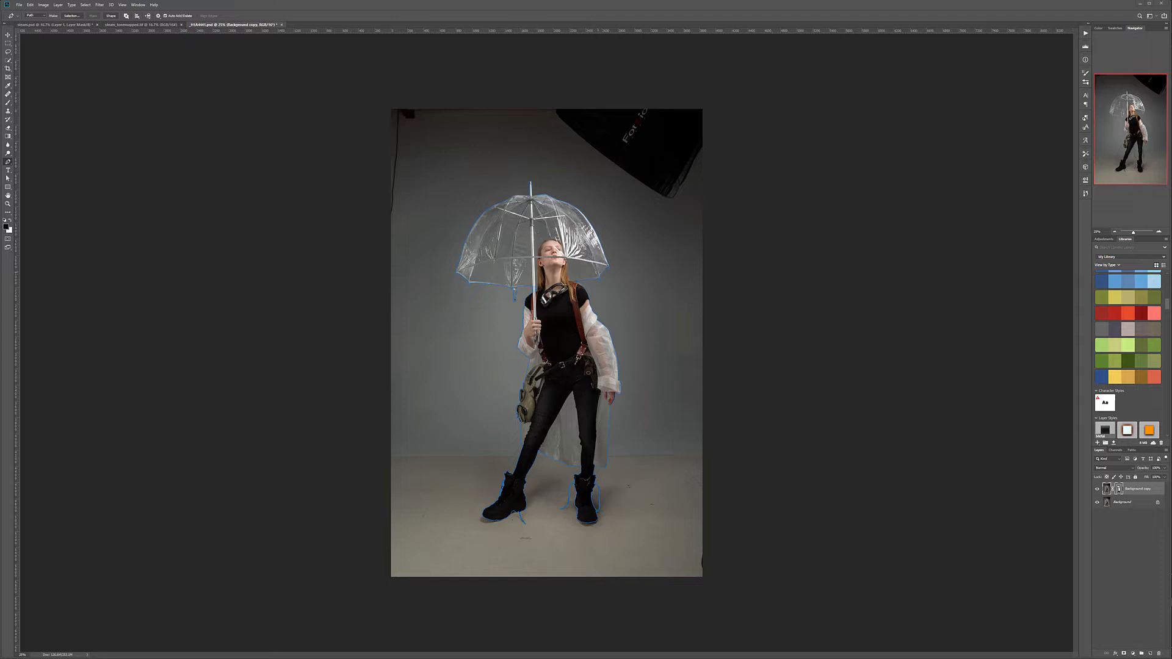
right_click(596, 281)
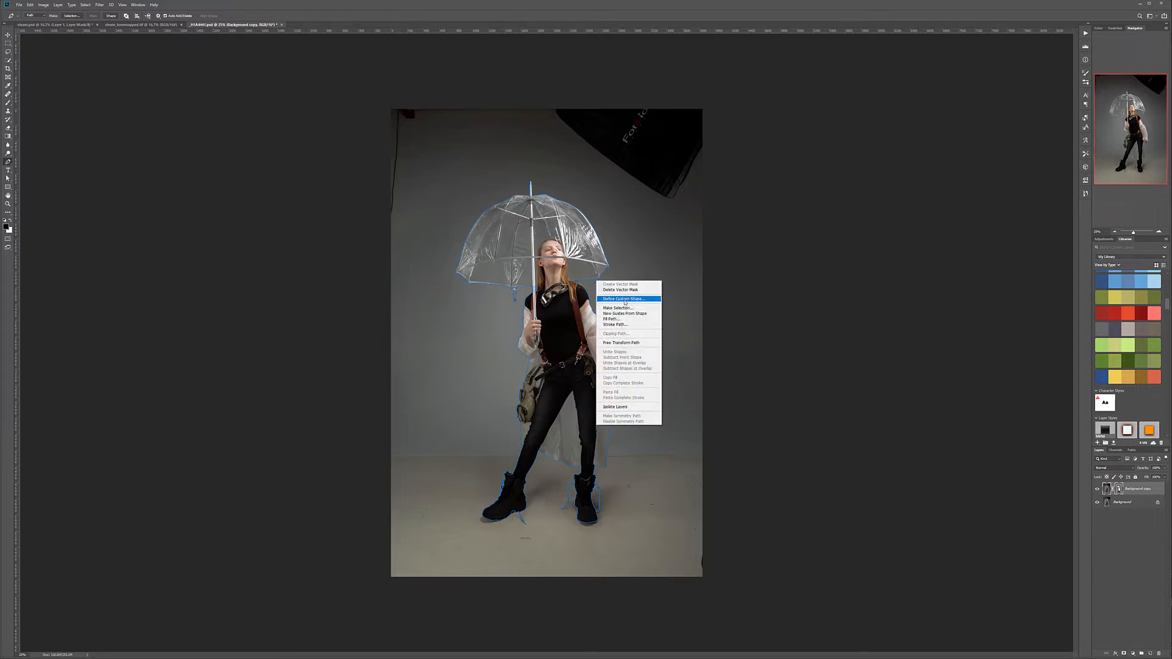
left_click(301, 255)
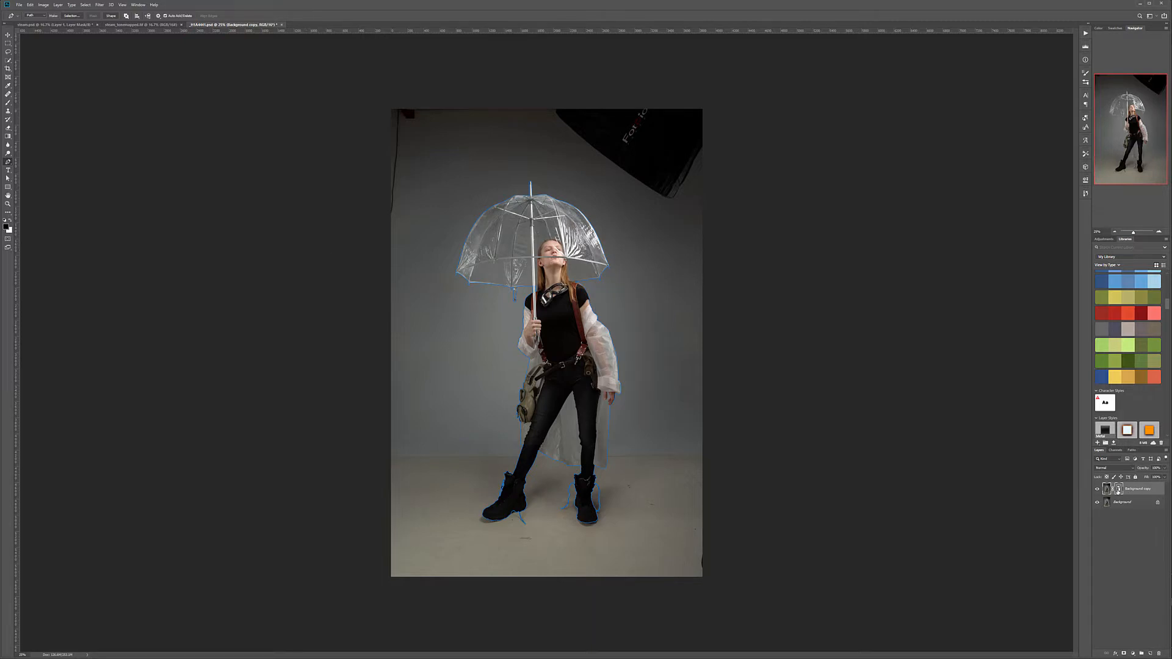
Step: Hide the path outline of the Background copy's vector mask and clear the selection loaded from it
left_click(1118, 490)
left_click(1119, 490)
left_click(1118, 491)
left_click(1118, 490)
left_click(1118, 490)
left_click(1118, 490, "ctrl")
left_click(8, 43)
left_click(359, 238)
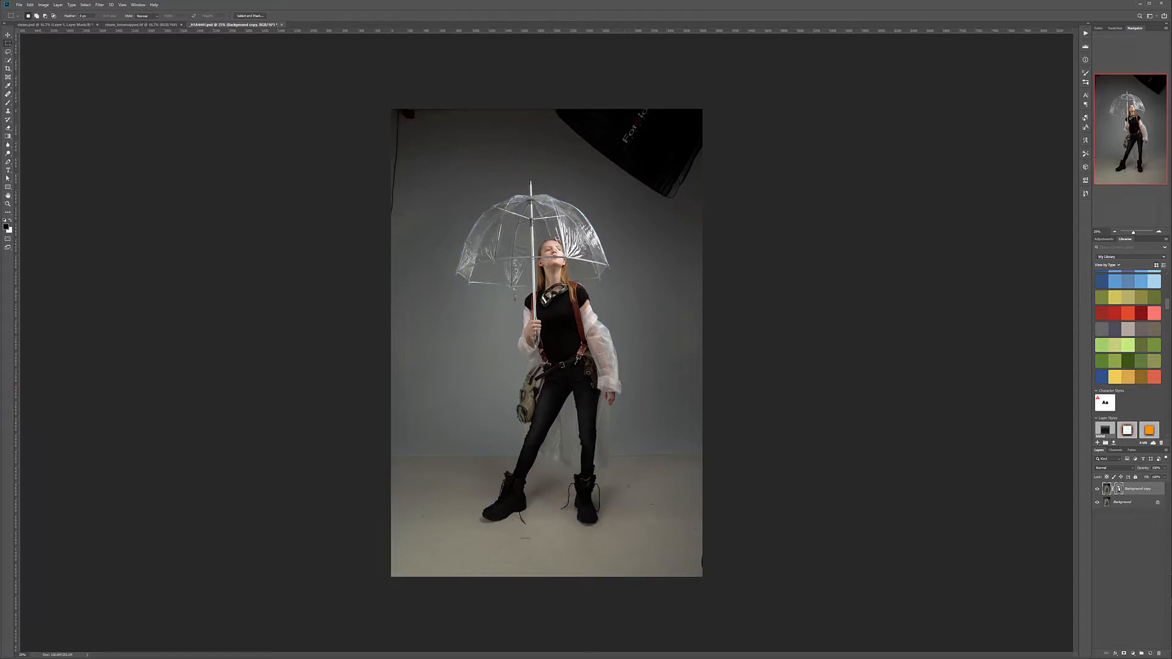
Step: Load the Background copy's vector mask as a selection and examine its outline around the umbrella, coat and boots
scroll(509, 240, "up", 5)
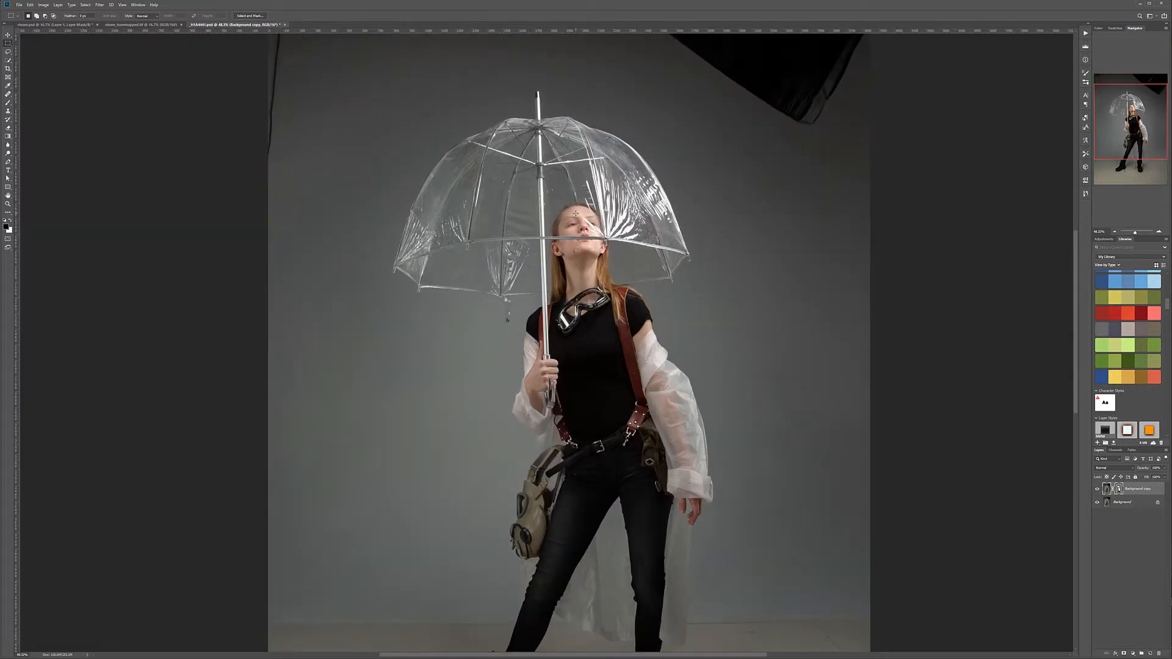
scroll(576, 213, "up", 4)
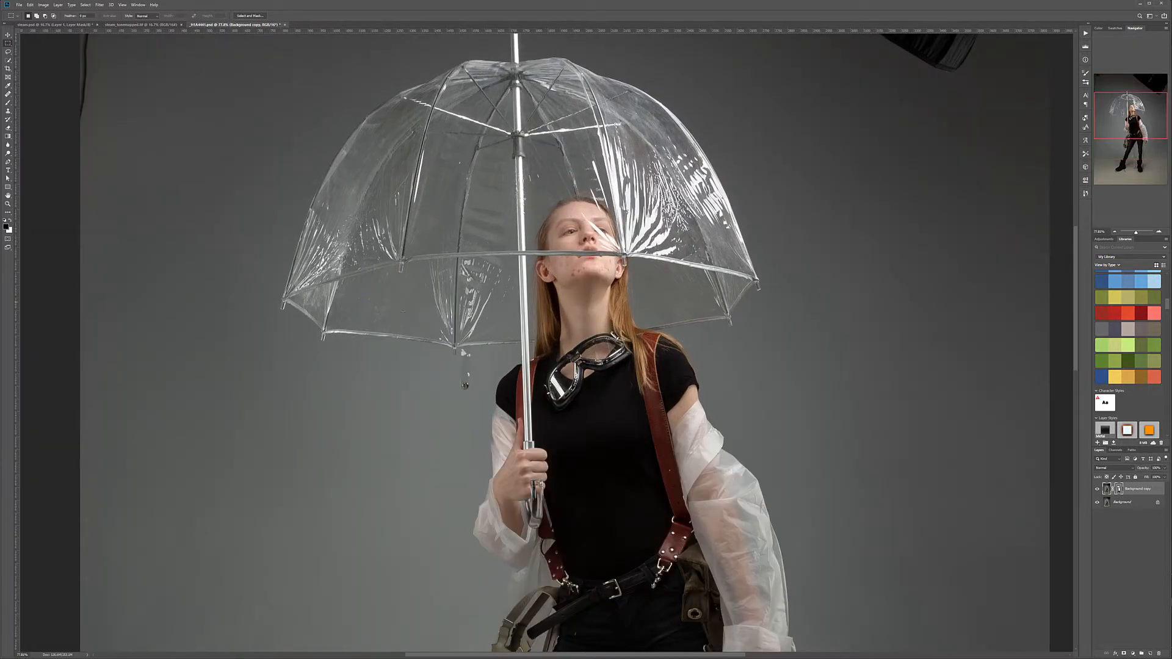
scroll(503, 313, "down", 4)
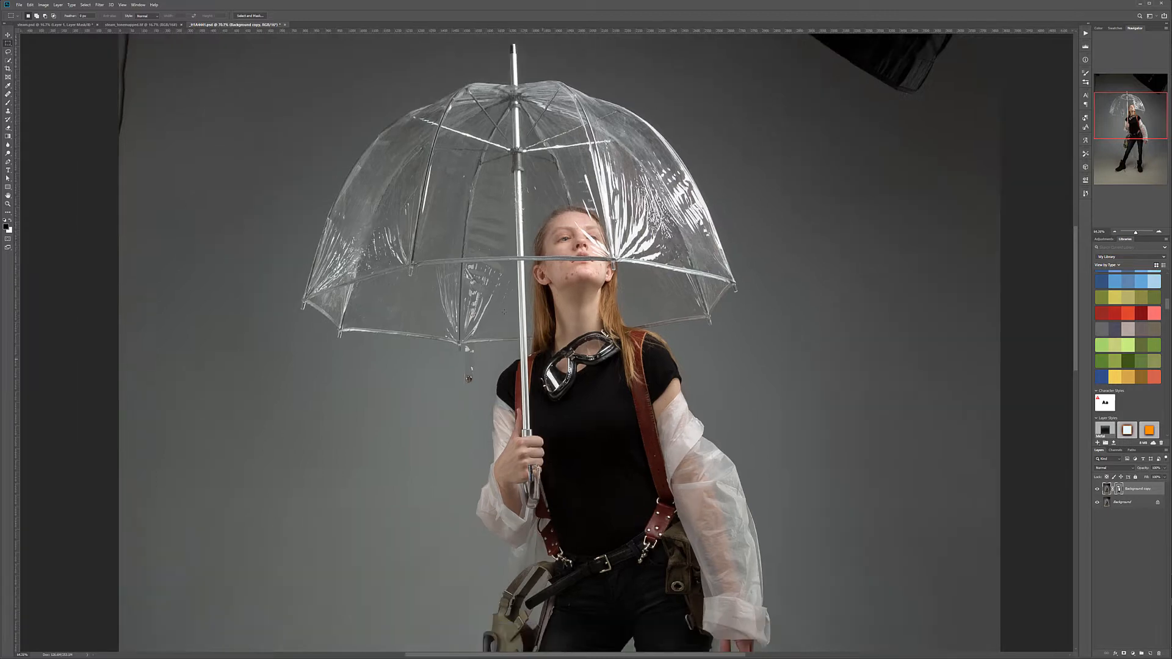
scroll(641, 385, "down", 3)
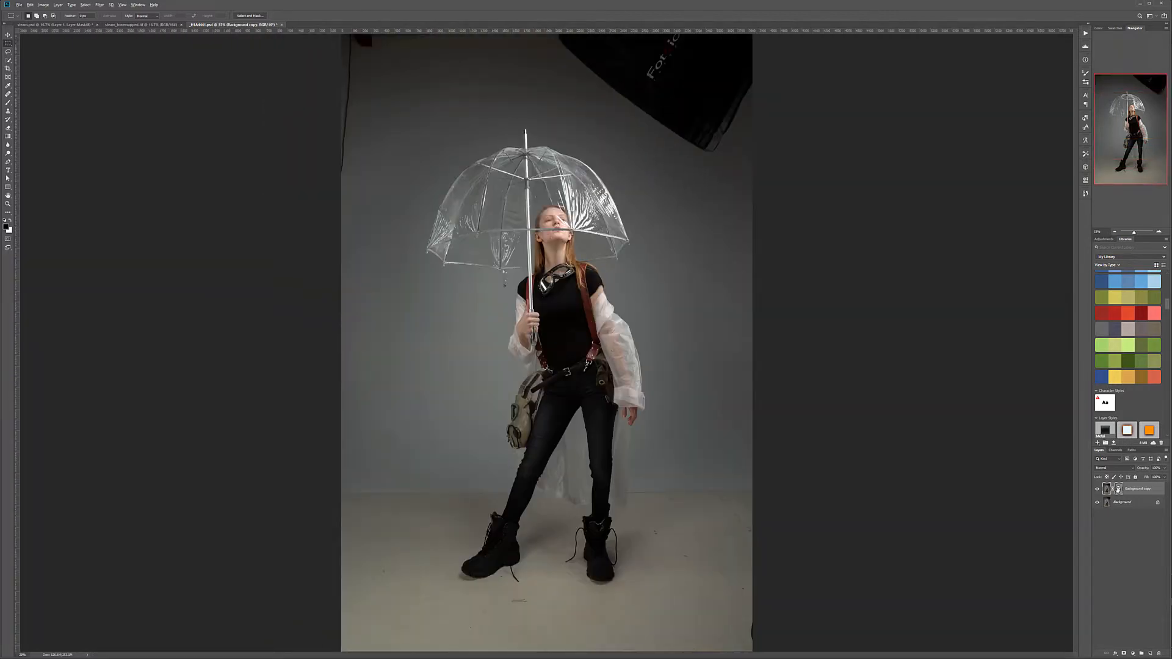
left_click(1118, 488, "ctrl")
scroll(628, 482, "up", 3)
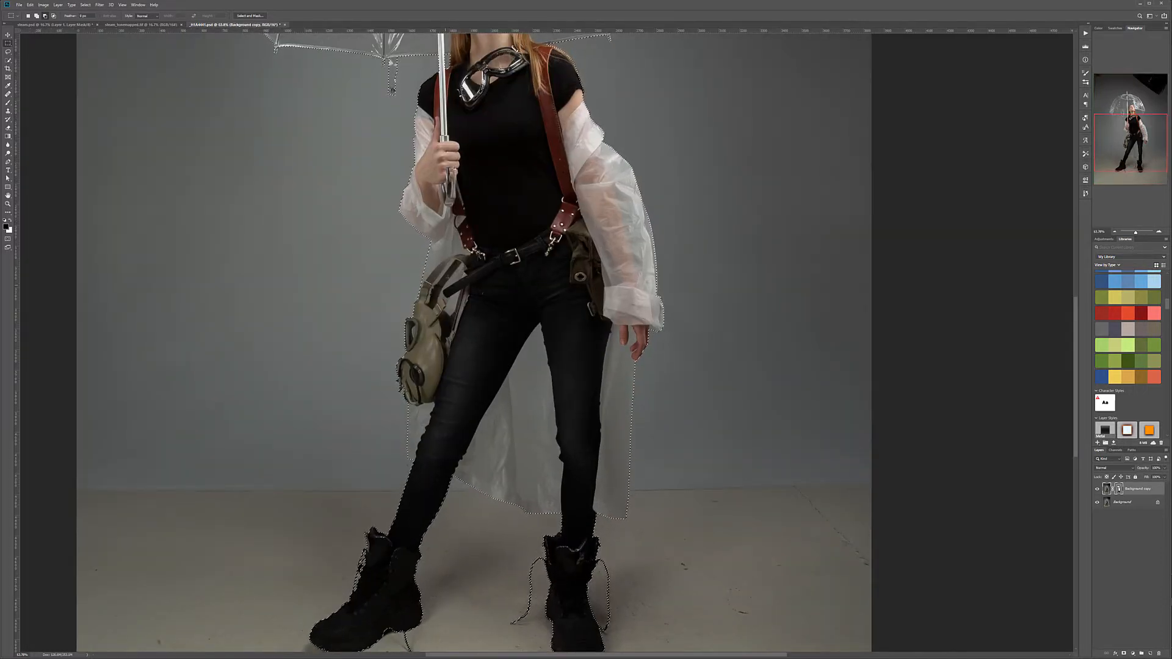
left_click_drag(537, 241, 595, 596)
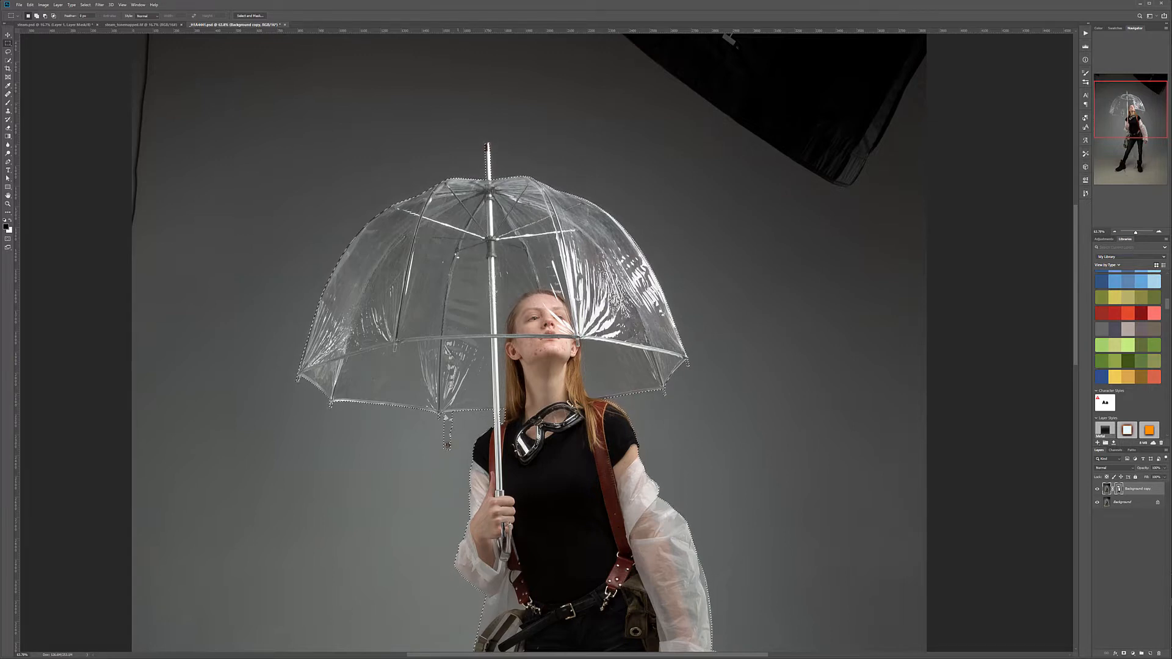
key("ctrl+minus")
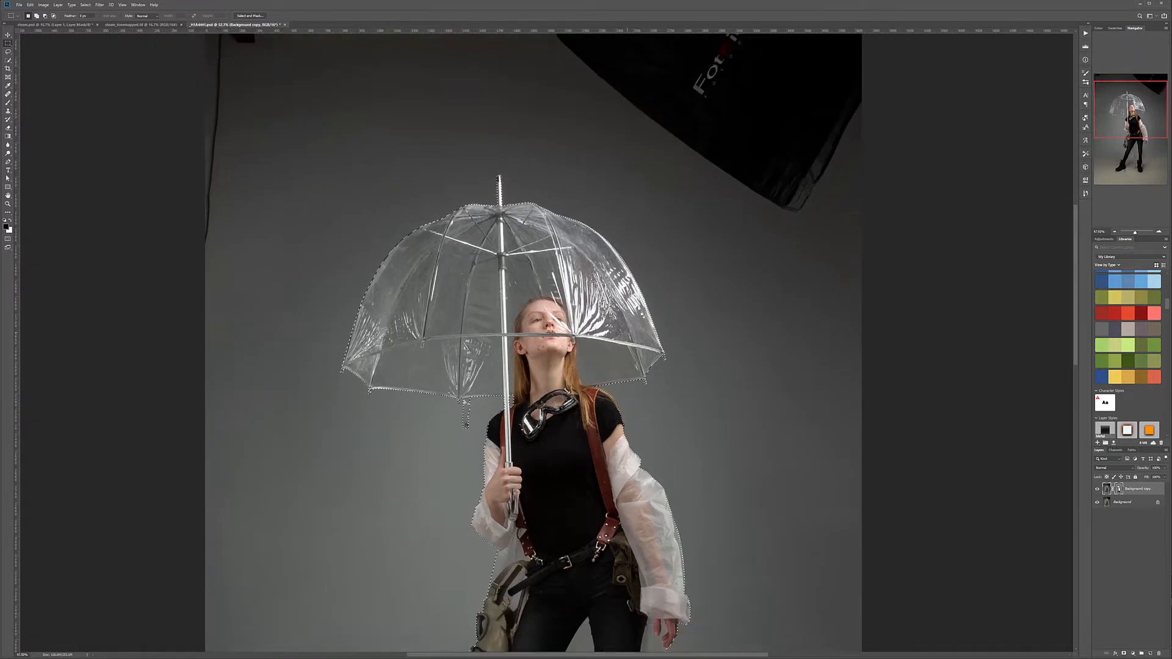
scroll(552, 334, "down", 2)
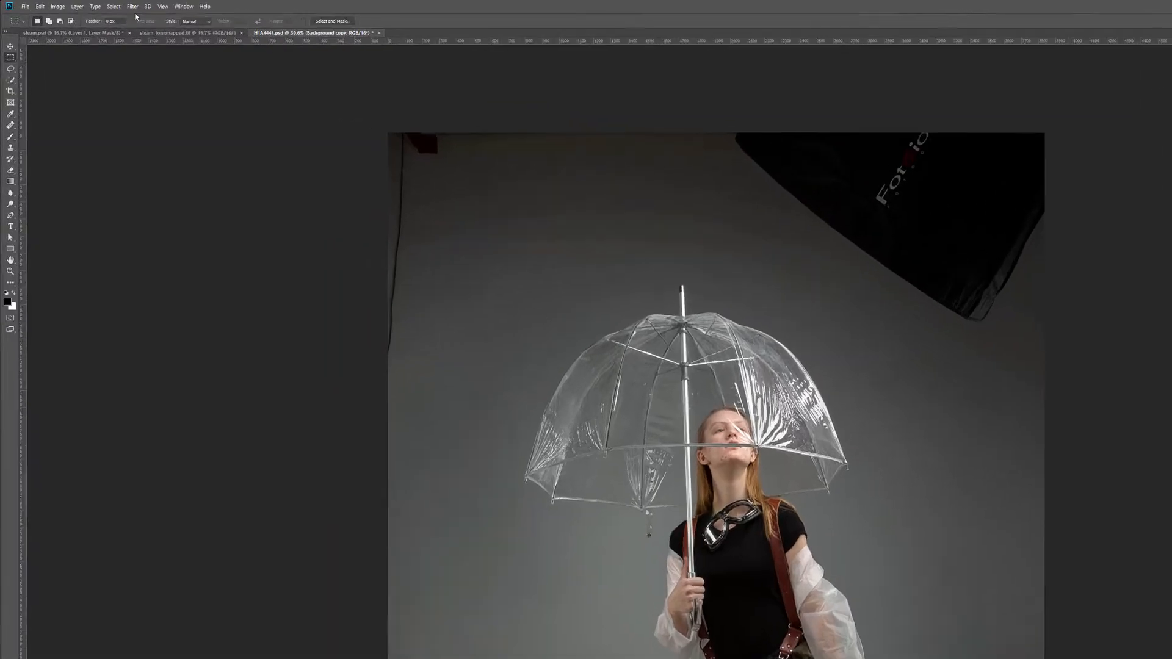
Step: Start a Color Range selection of the gray studio backdrop with Fuzziness 12, sampling the backdrop seen through the umbrella
left_click(99, 4)
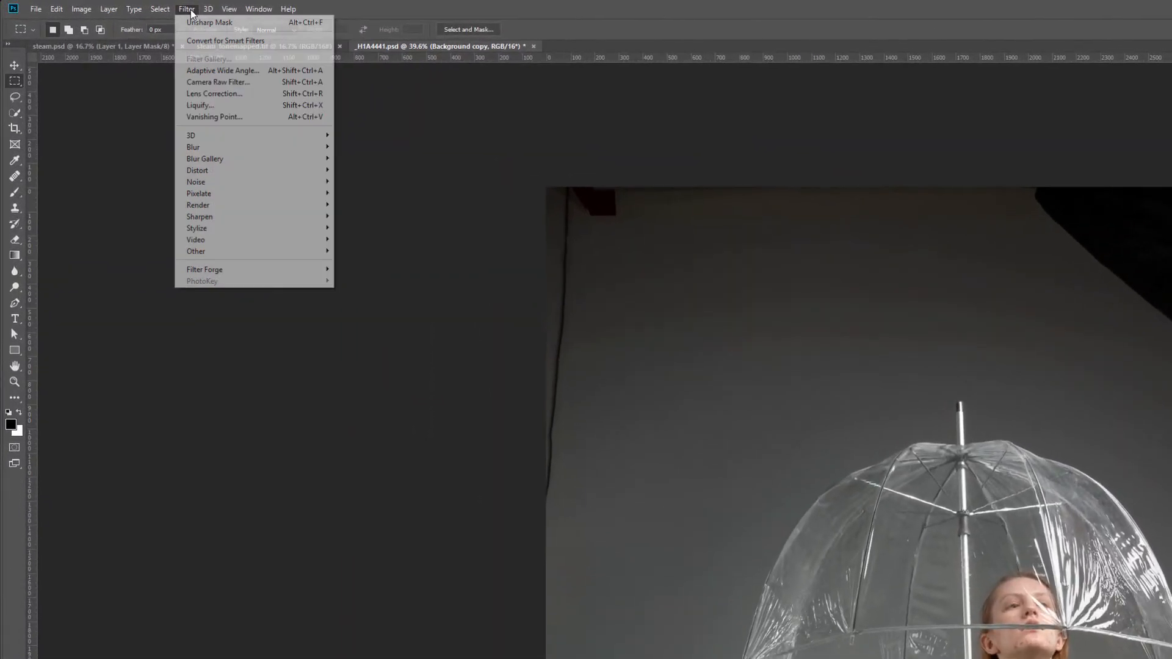
mouse_move(161, 10)
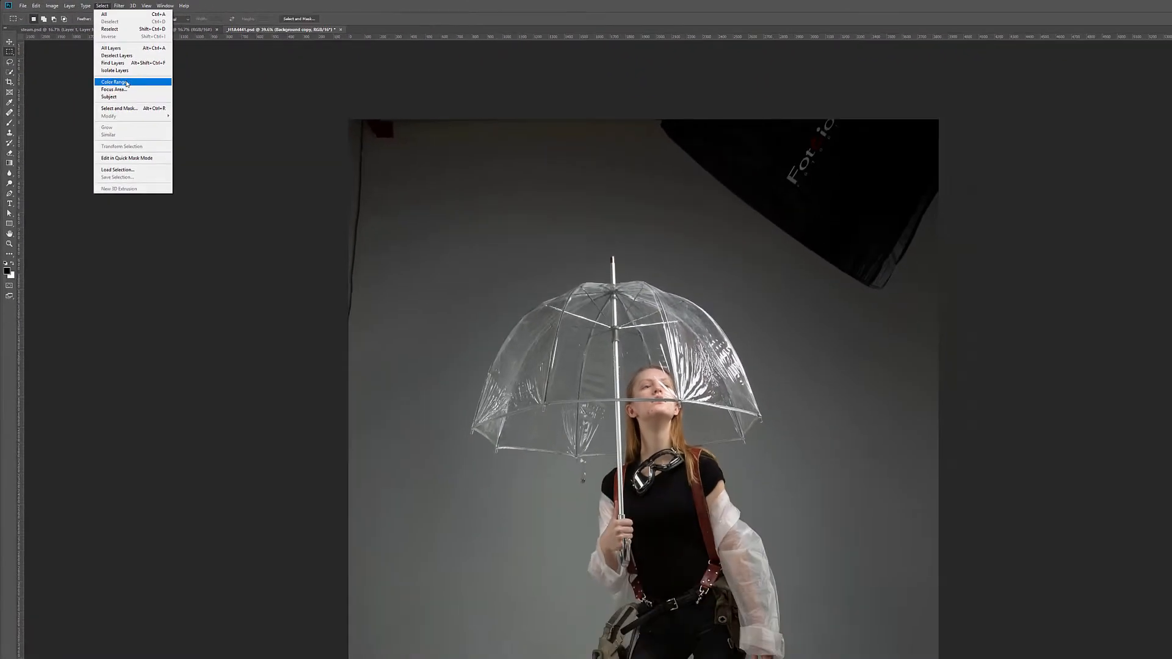
left_click(181, 129)
left_click(496, 298)
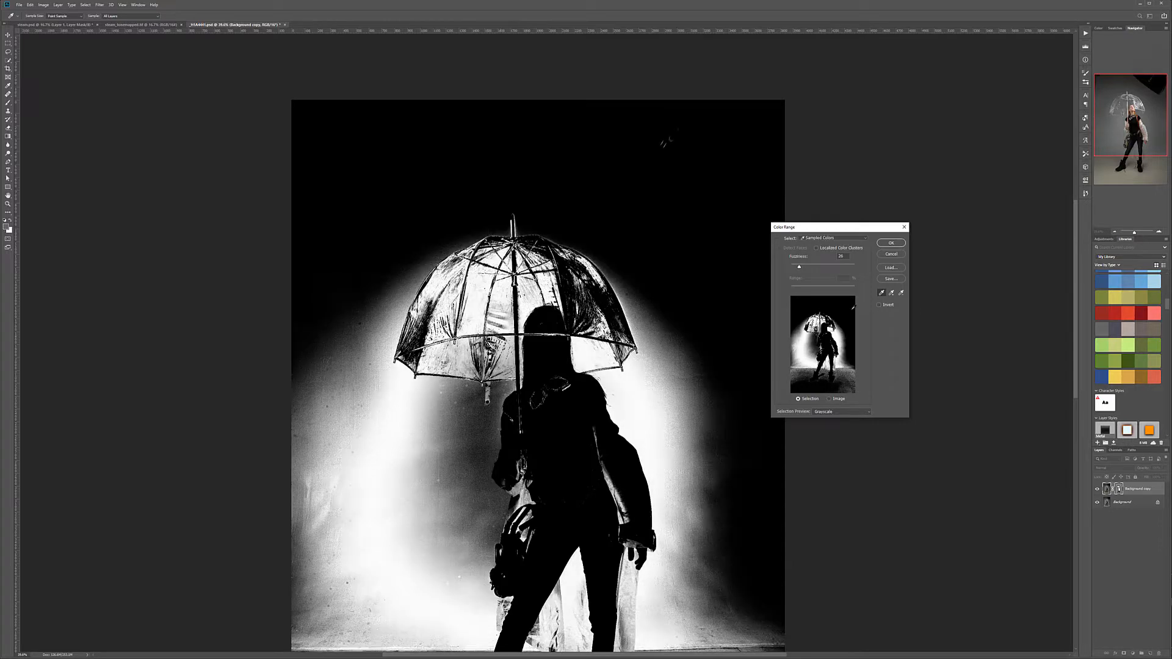
mouse_move(800, 267)
left_mouse_down()
mouse_move(836, 265)
mouse_move(794, 256)
left_mouse_up()
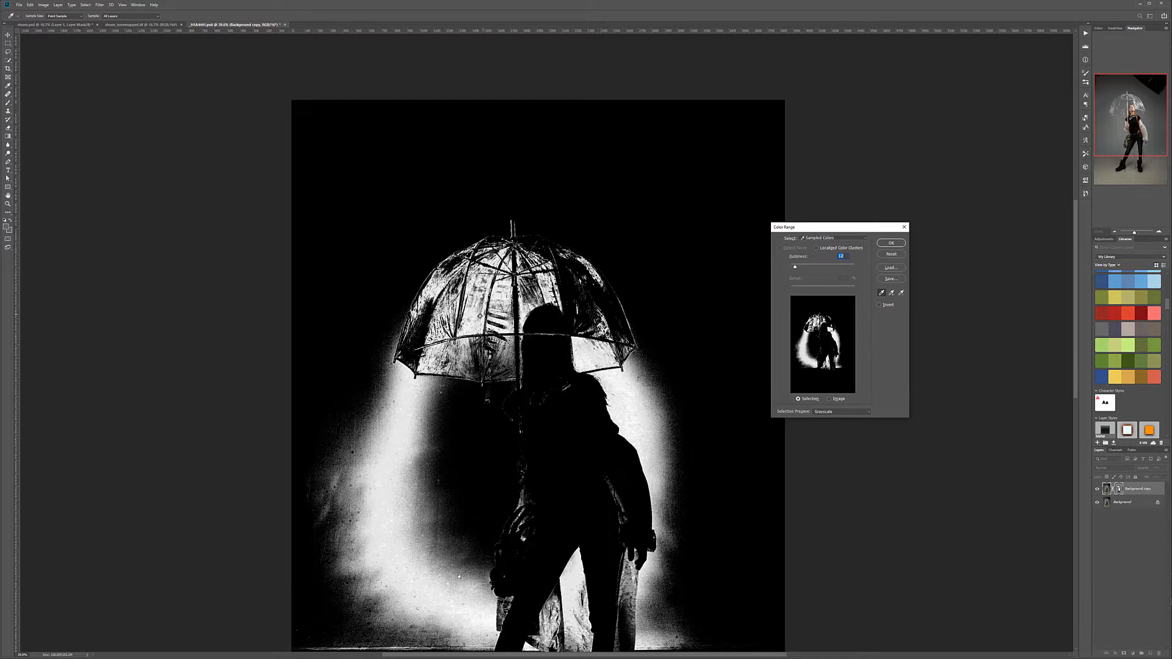
left_click(479, 316)
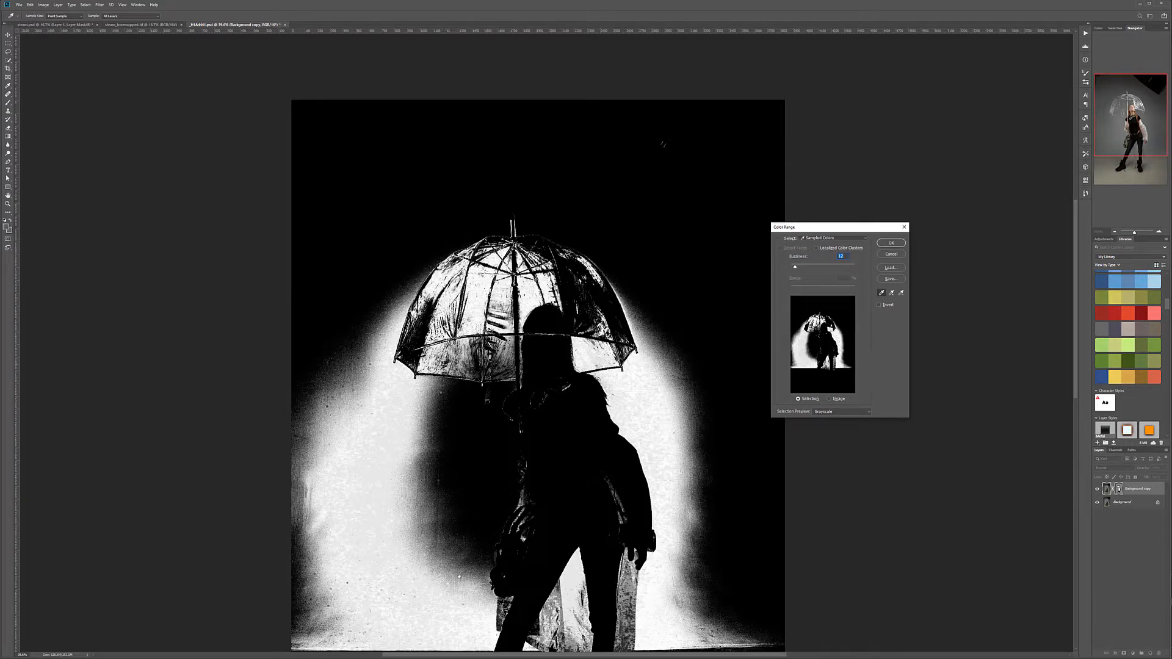
Step: Add more backdrop gray under the umbrella canopy to the color range and raise the Fuzziness to 27
left_click(604, 361, "shift")
left_click(600, 361, "shift")
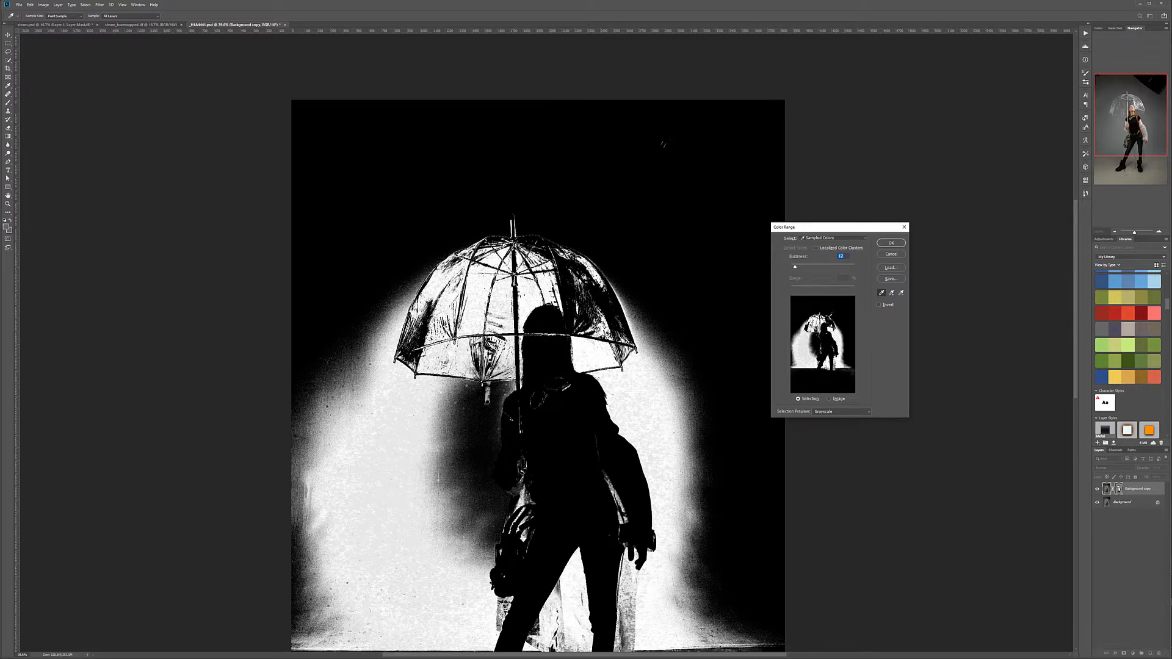
mouse_move(796, 267)
left_mouse_down()
mouse_move(821, 267)
mouse_move(800, 268)
left_mouse_up()
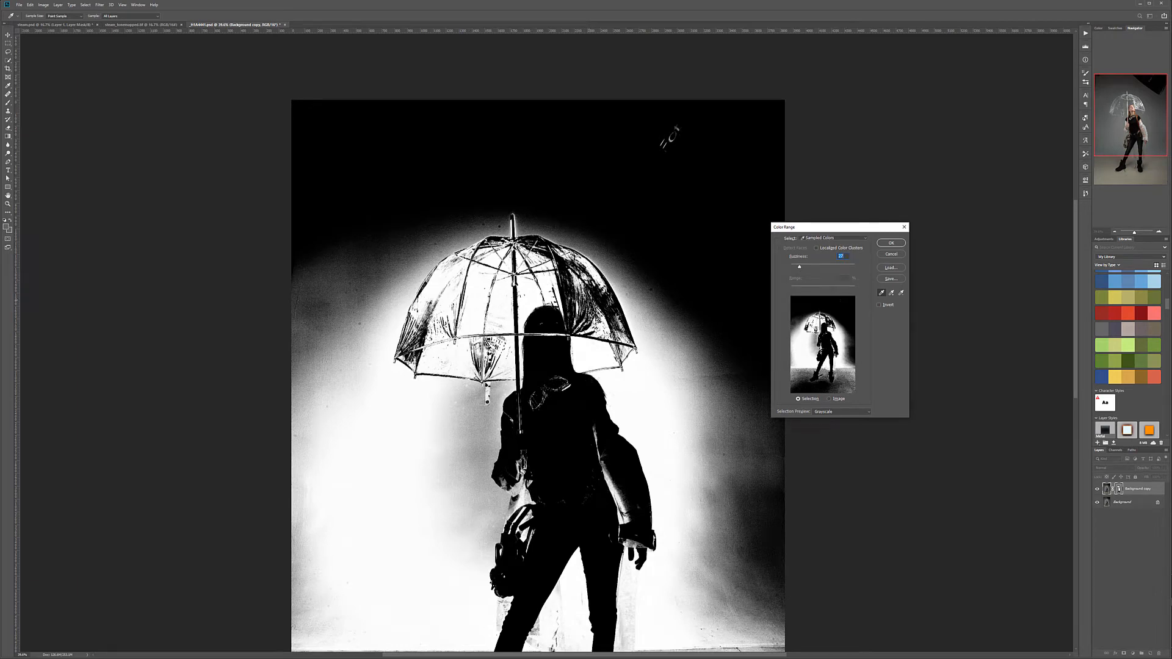
left_click_drag(686, 442, 663, 258)
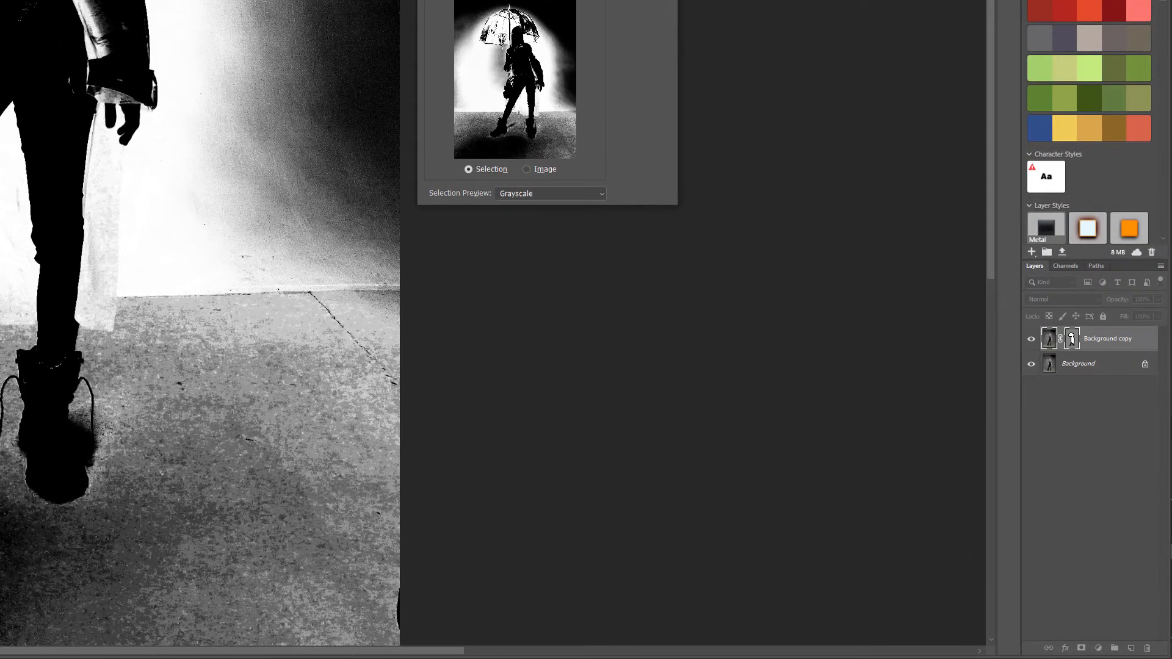
Step: Apply the color range, add a layer mask to Background copy that hides the selected gray, and hide the Background layer
key("Return")
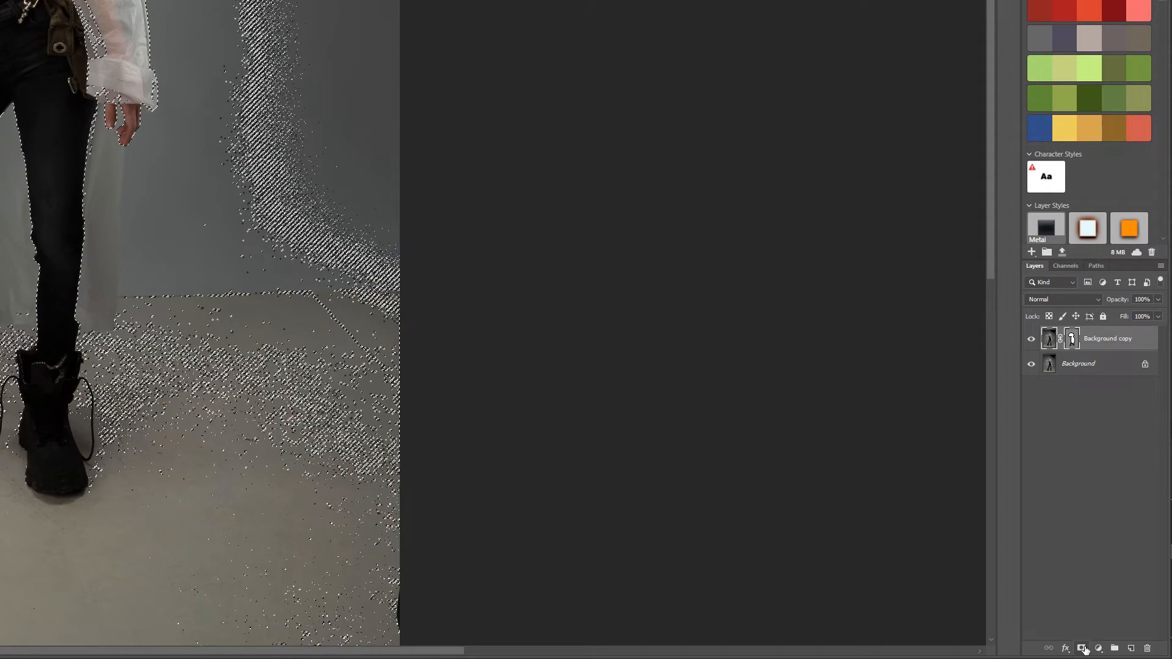
left_click(1081, 648)
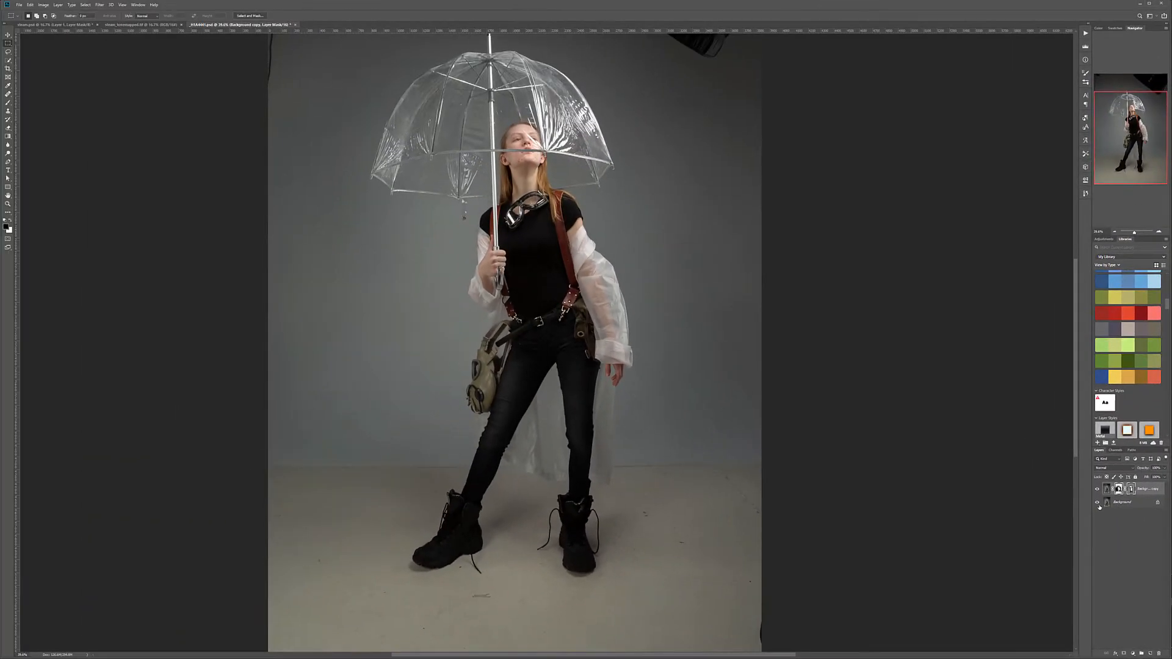
left_click(1030, 363)
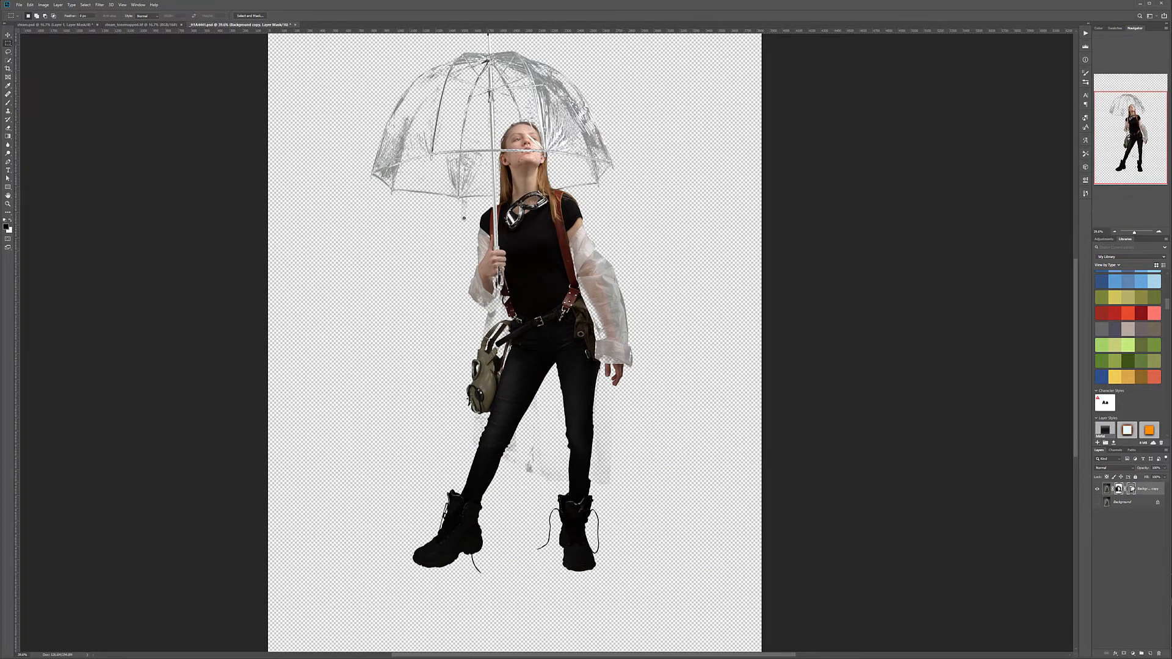
Step: Inspect the new layer mask on its own around the umbrella and figure, and return to the masked cutout
left_click(1119, 488, "alt")
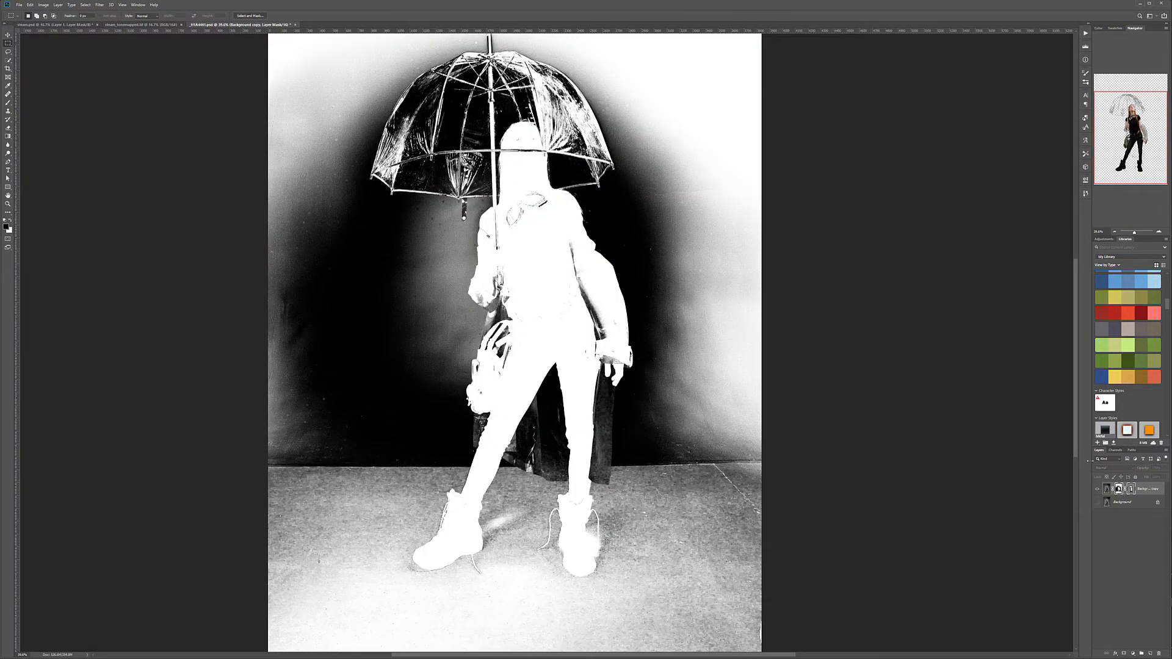
left_click_drag(542, 145, 559, 262)
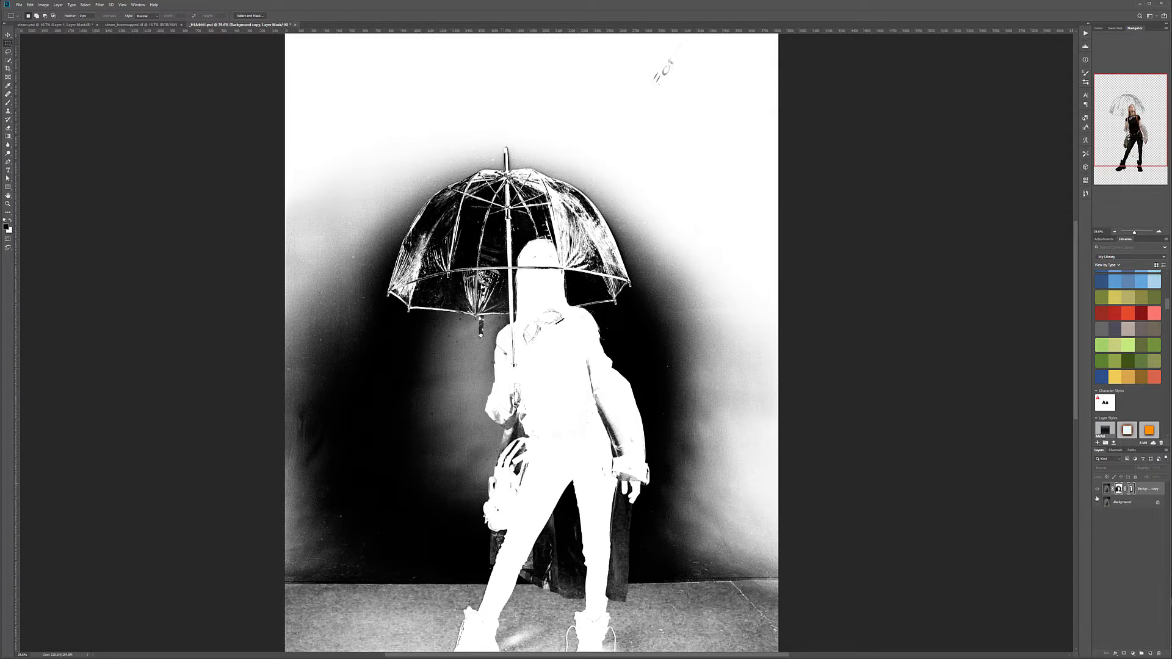
left_click(1120, 492, "alt")
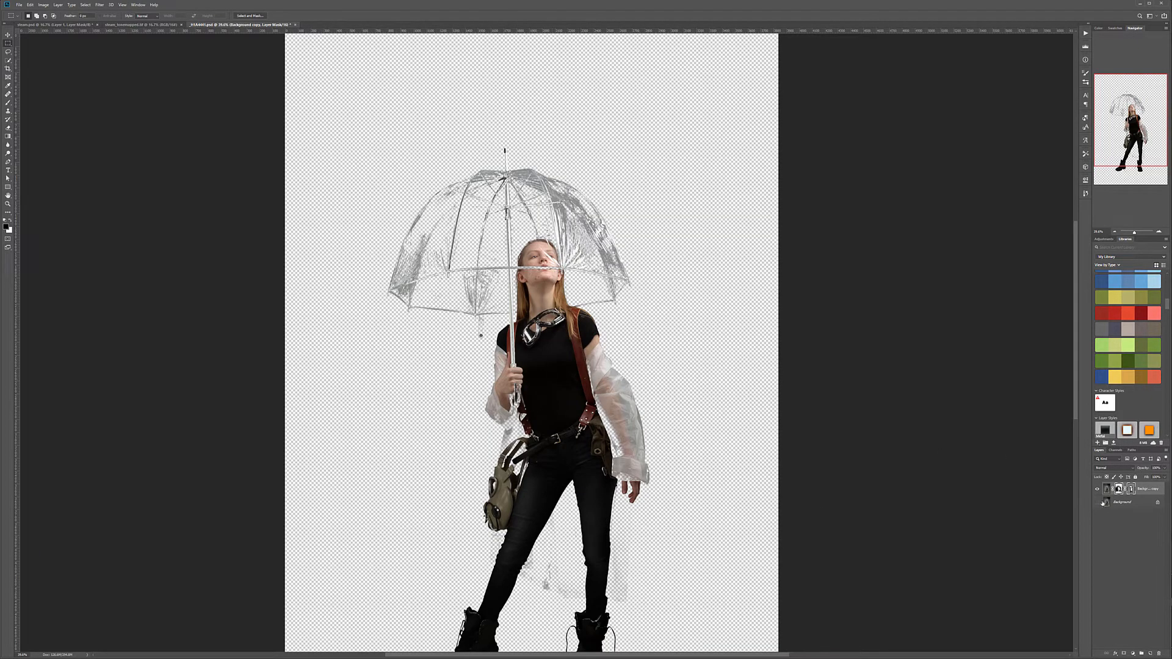
Step: Display the layer mask alone, choose the Hard Round brush and make white the painting color
left_click(1118, 491, "alt")
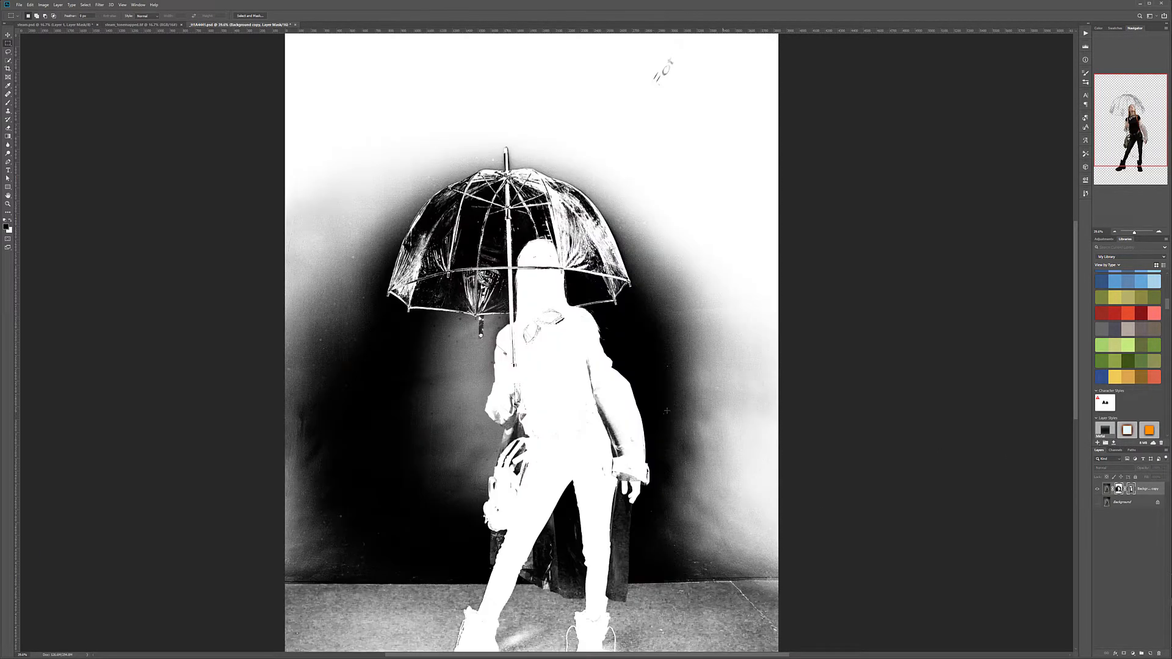
left_click(8, 103)
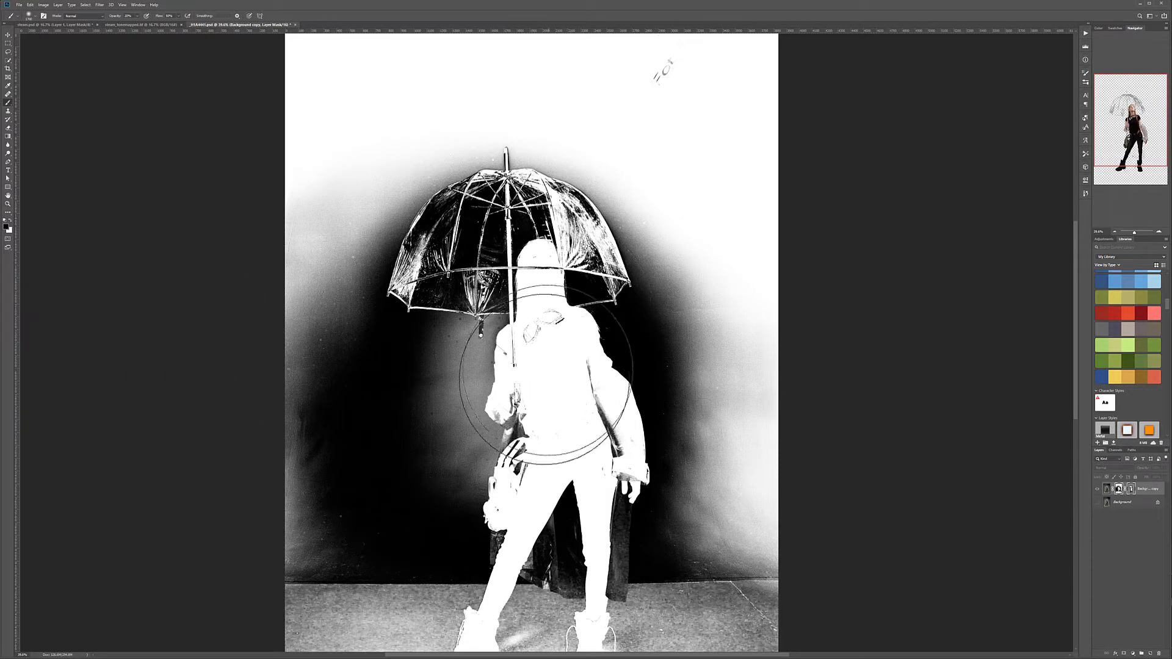
right_click(518, 353)
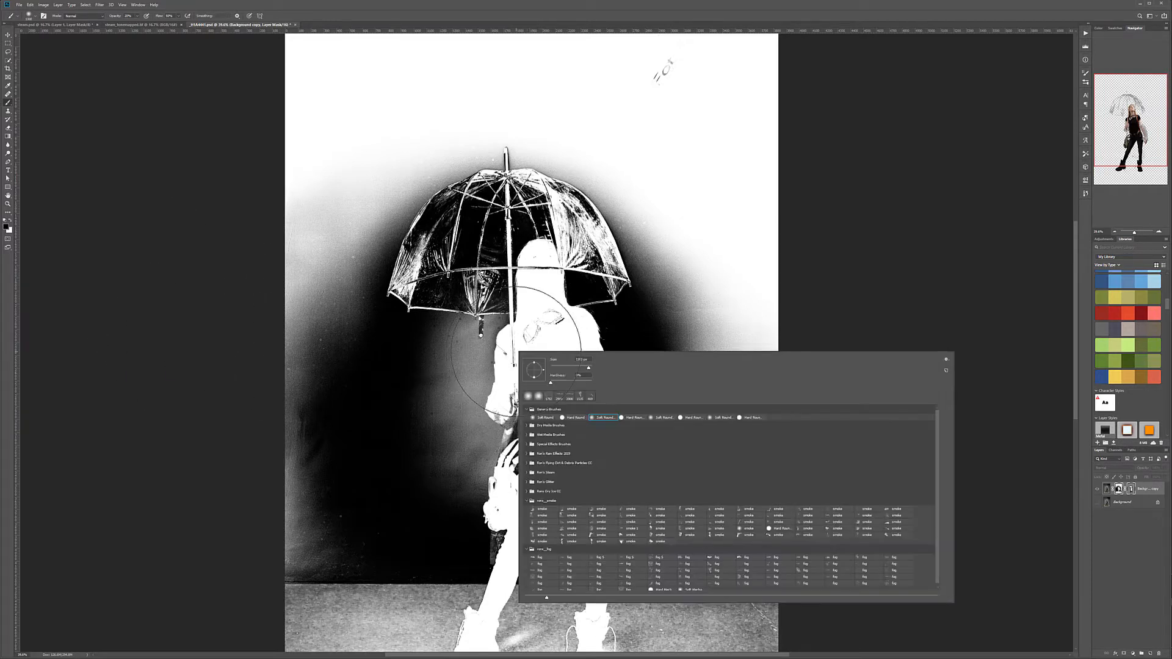
left_click(570, 419)
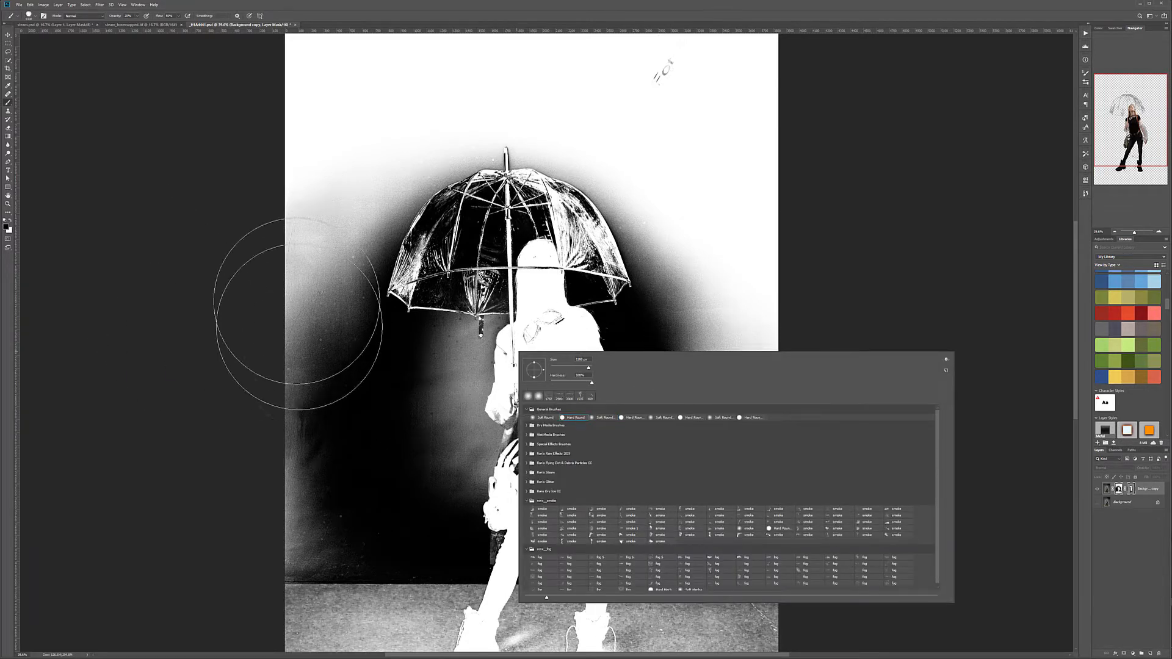
left_click(252, 200)
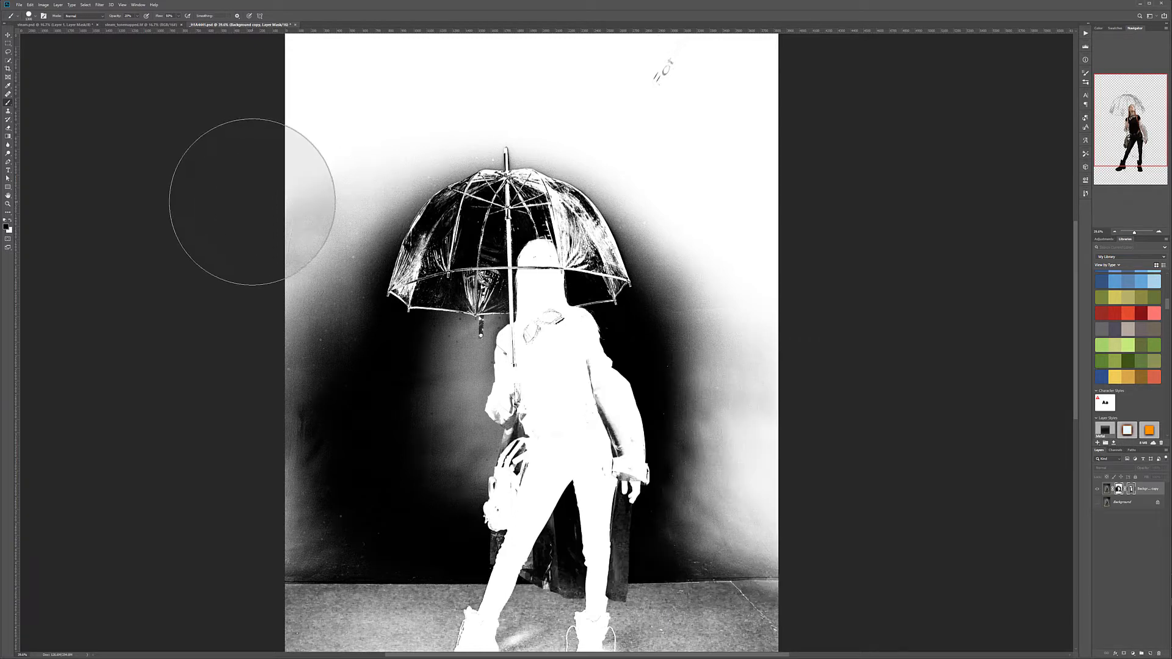
key("x")
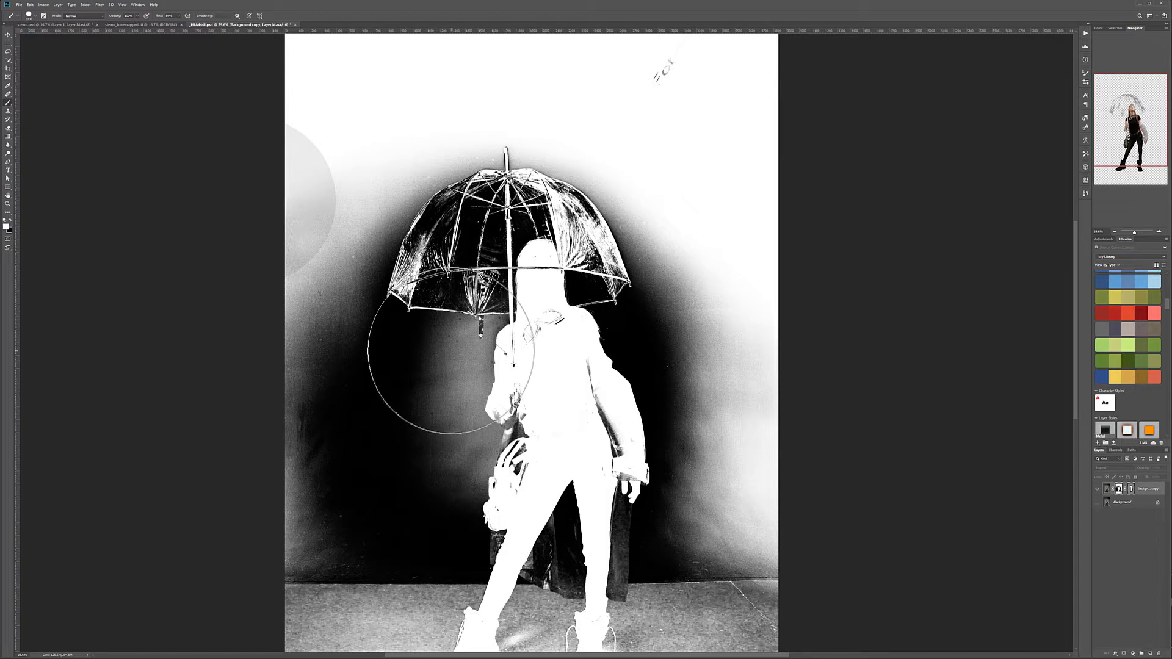
Step: Paint white with a smaller brush at 100% opacity over the goggles and umbrella tip in the mask, and return to the cutout
key("bracketleft")
key("bracketleft")
key("bracketleft")
key("bracketleft")
key("bracketleft")
key("bracketleft")
mouse_move(531, 320)
left_mouse_down()
mouse_move(539, 348)
mouse_move(515, 343)
mouse_move(515, 358)
mouse_move(538, 369)
left_mouse_up()
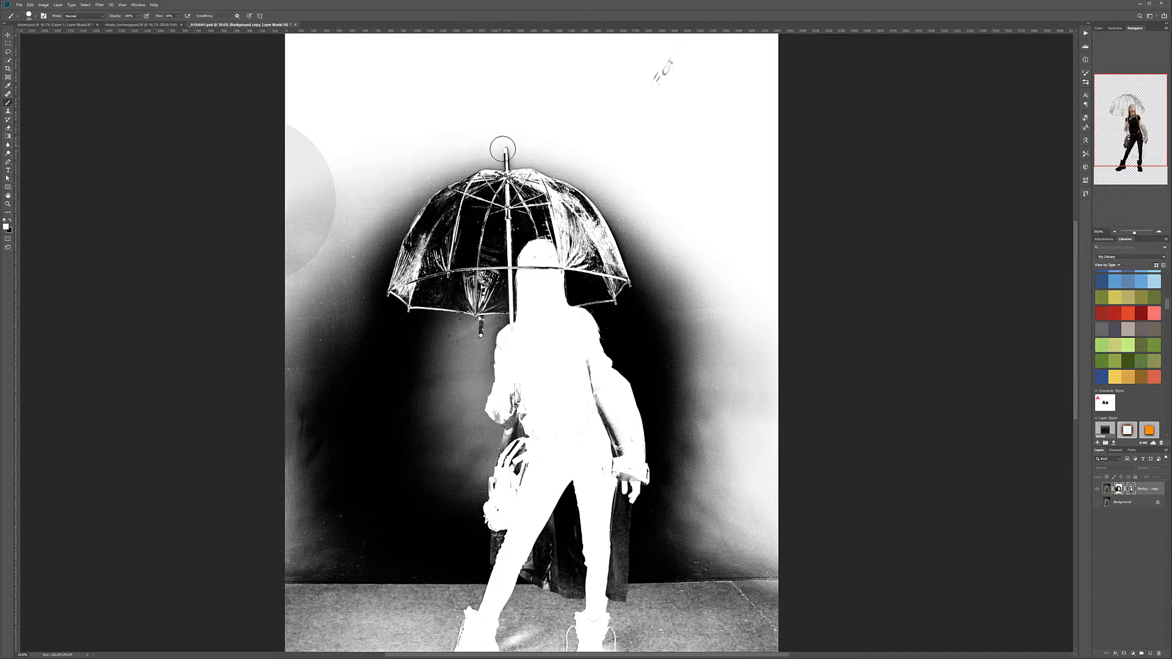
mouse_move(505, 152)
left_mouse_down()
mouse_move(525, 152)
mouse_move(457, 152)
left_mouse_up()
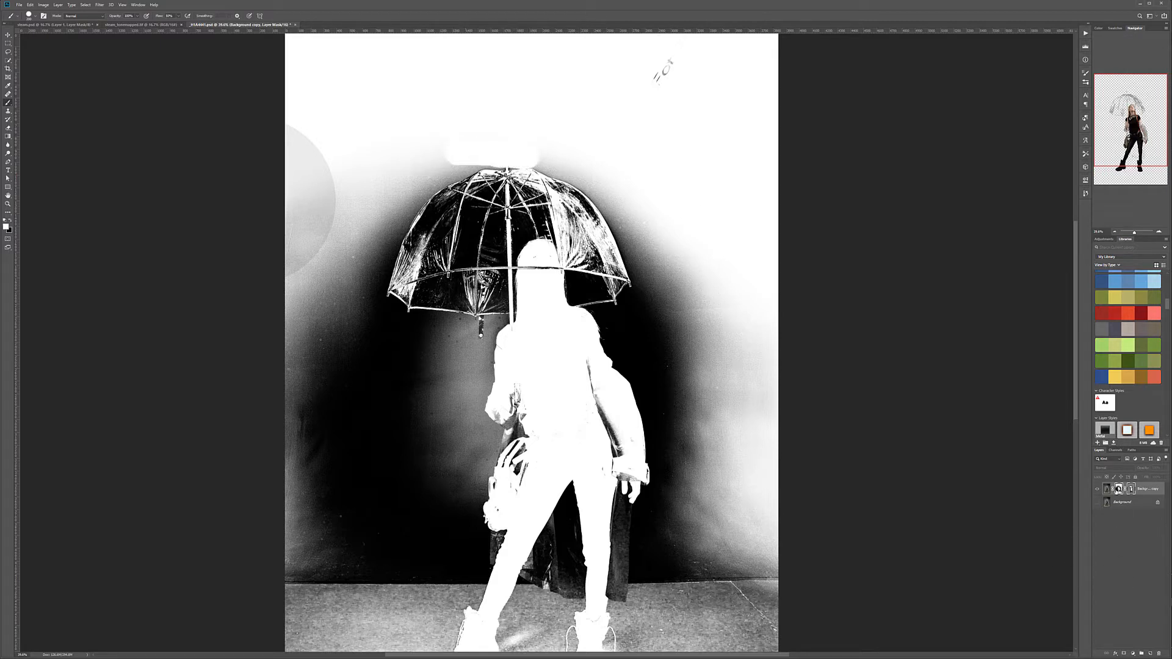
left_click(1117, 488, "alt")
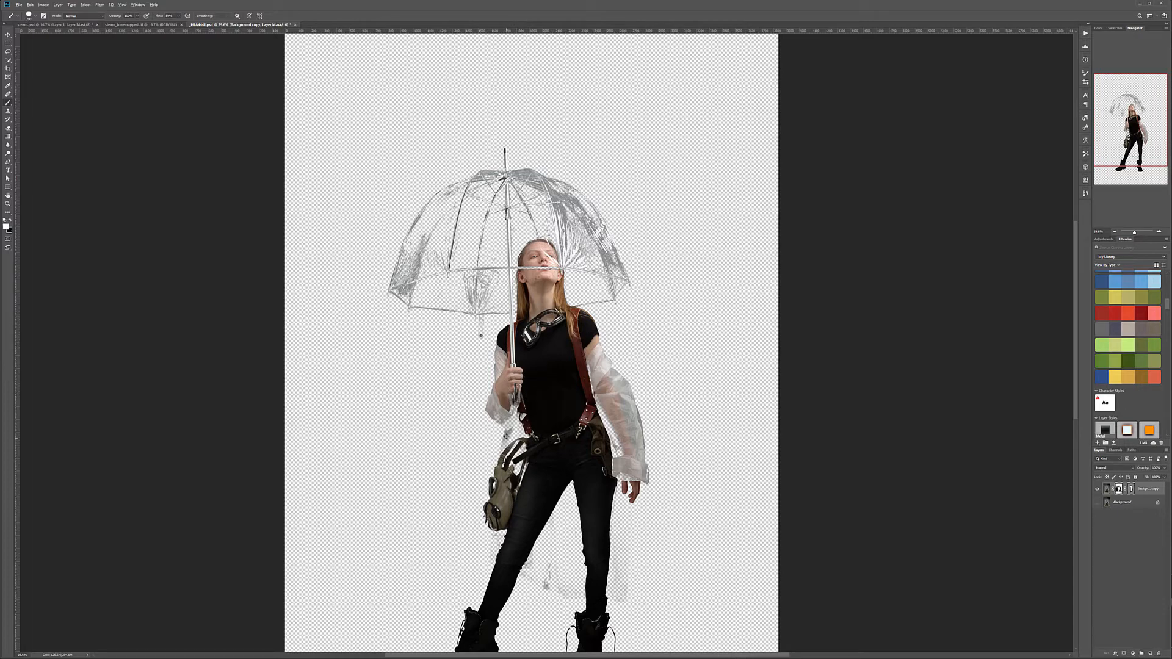
Step: Paint white in the layer mask over the gas mask hanging at the hip, and undo the stroke spilling below it
scroll(506, 435, "up", 5)
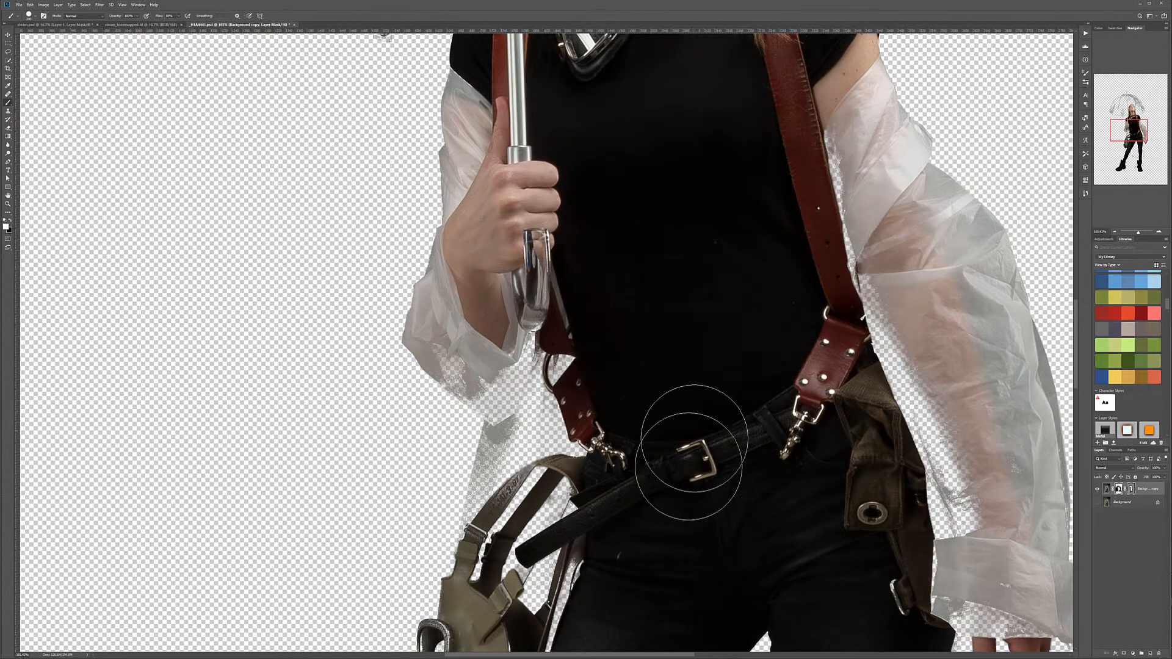
scroll(691, 453, "down", 5)
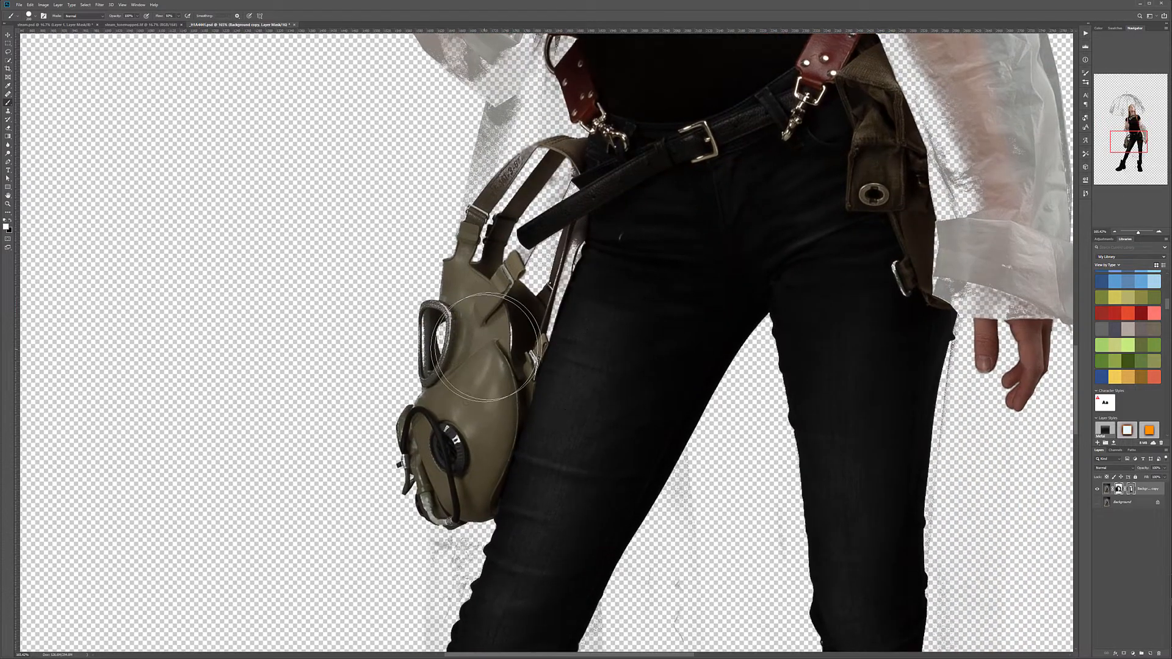
mouse_move(487, 348)
left_mouse_down()
mouse_move(475, 349)
mouse_move(478, 365)
mouse_move(468, 336)
mouse_move(488, 400)
left_mouse_up()
left_click_drag(565, 447, 595, 312)
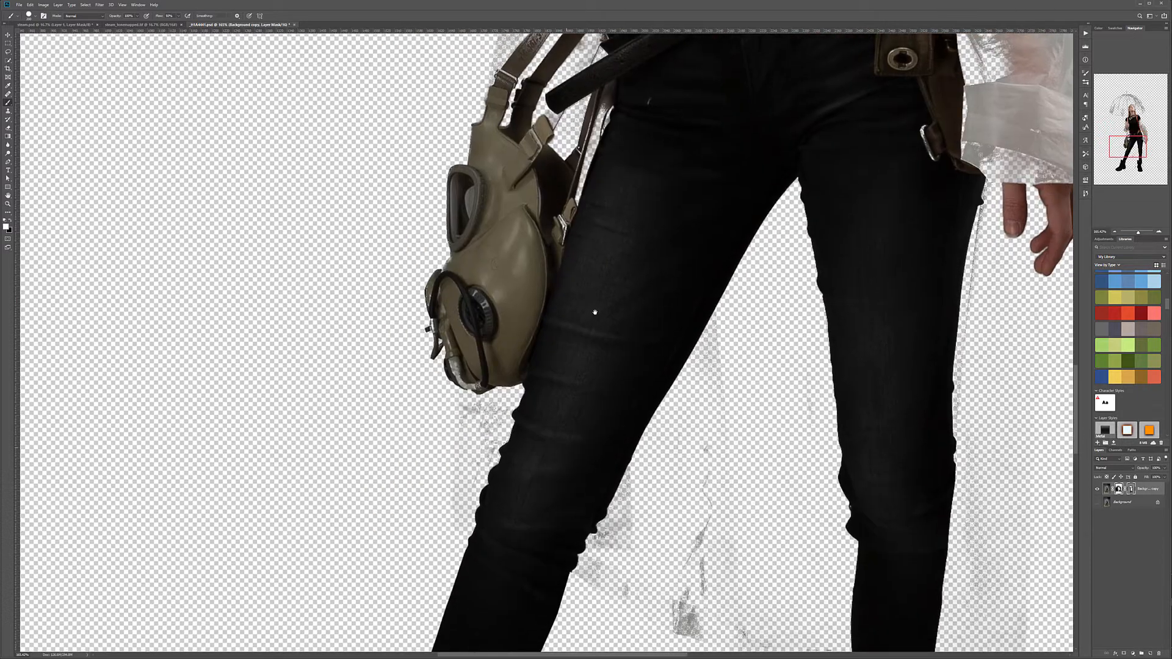
left_click_drag(495, 335, 453, 358)
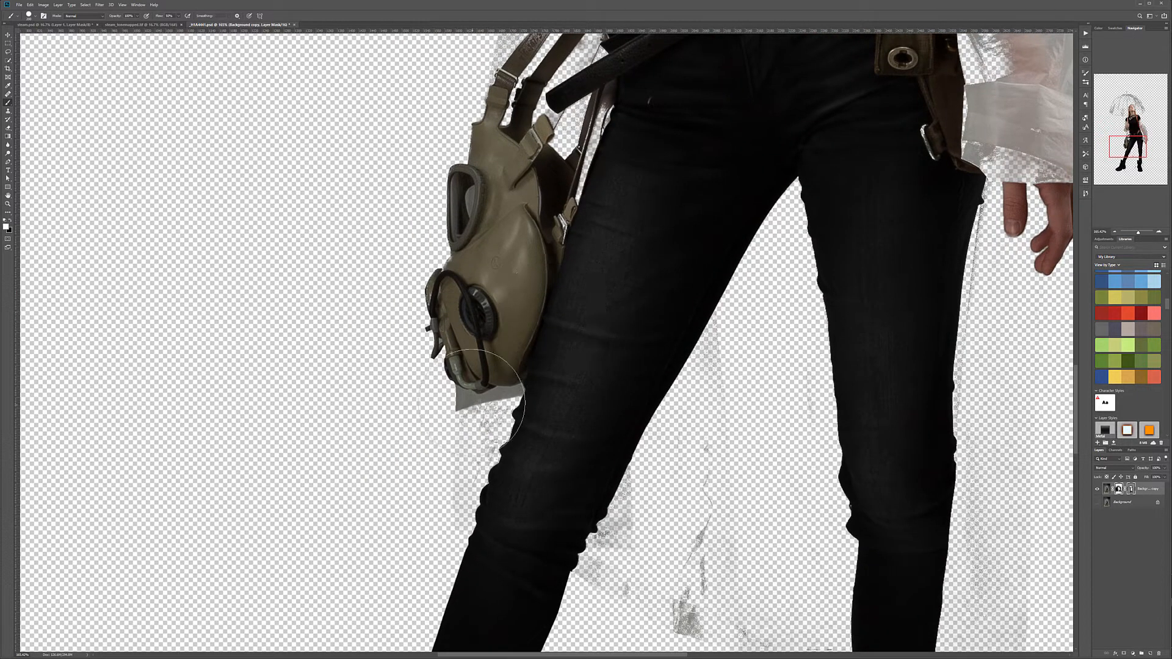
key("ctrl+z")
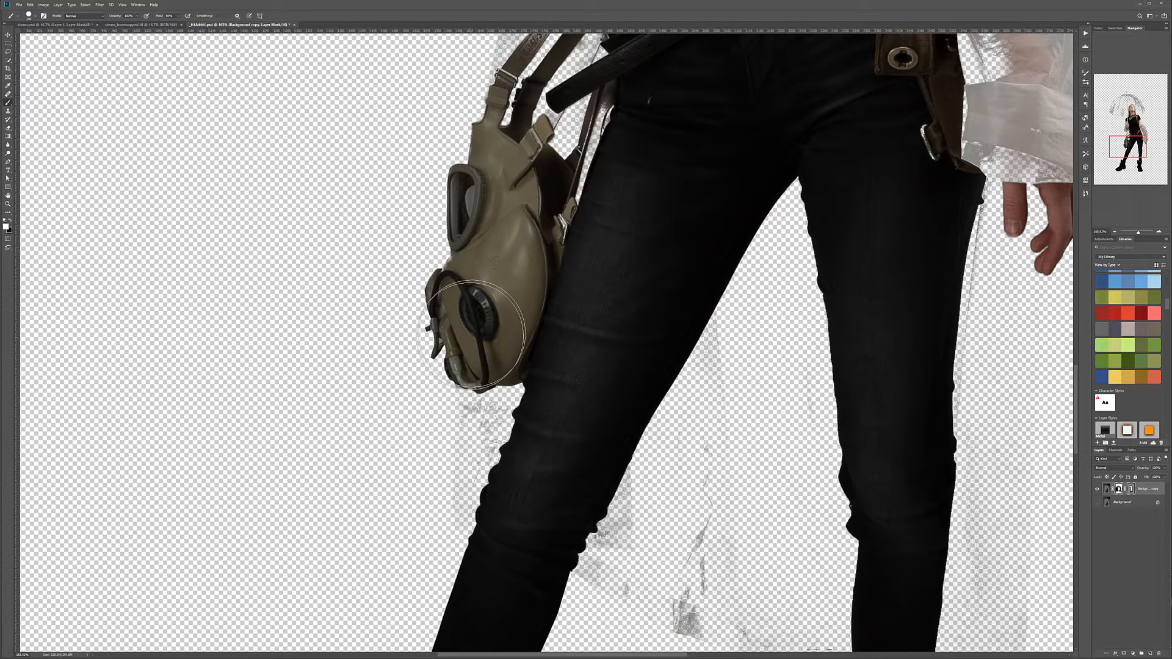
Step: Display the layer mask alone and paint white over the face where the umbrella rim crosses it
left_click_drag(559, 438, 549, 230)
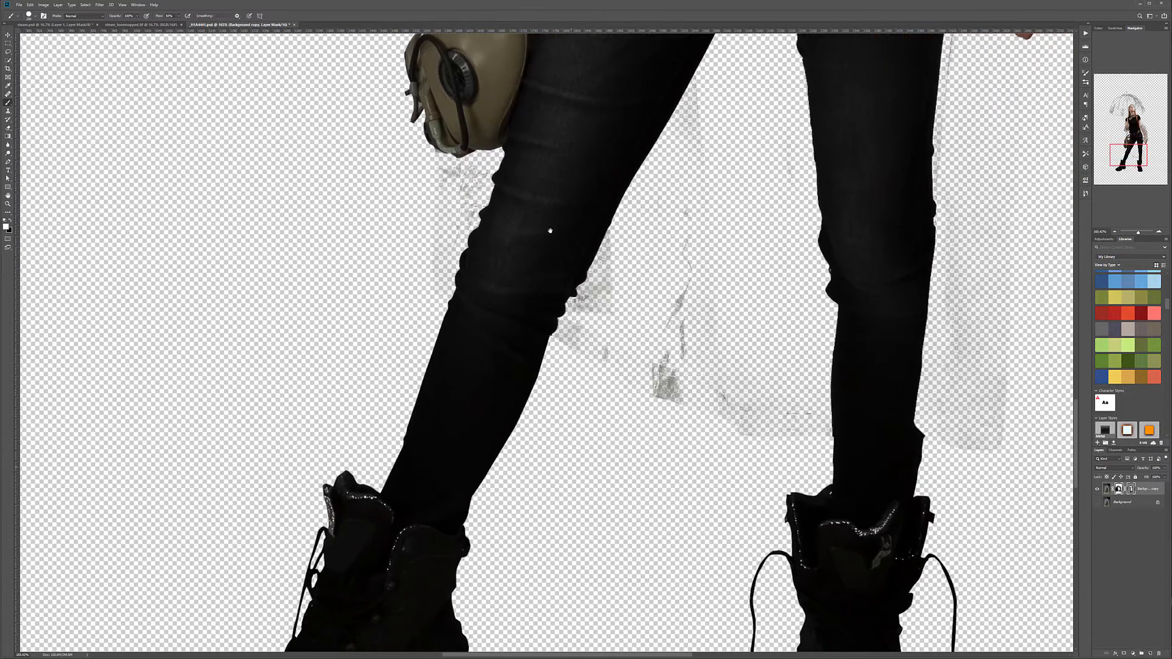
left_click_drag(411, 492, 442, 324)
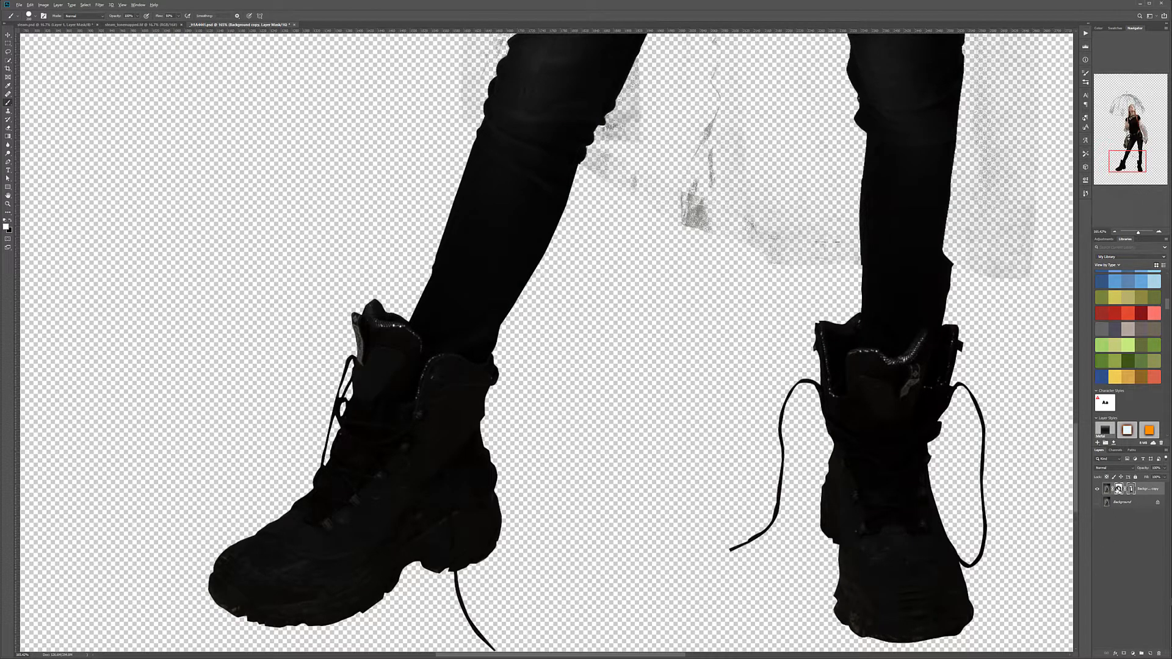
left_click(1119, 488, "alt")
left_click_drag(737, 301, 691, 550)
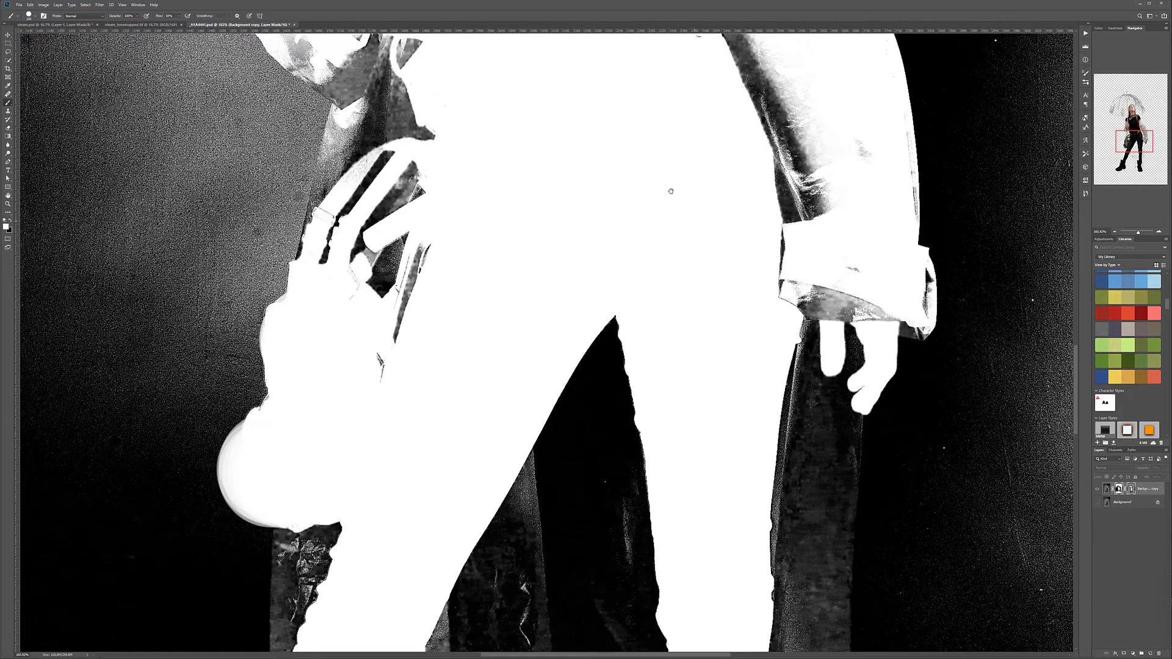
left_click_drag(634, 241, 623, 514)
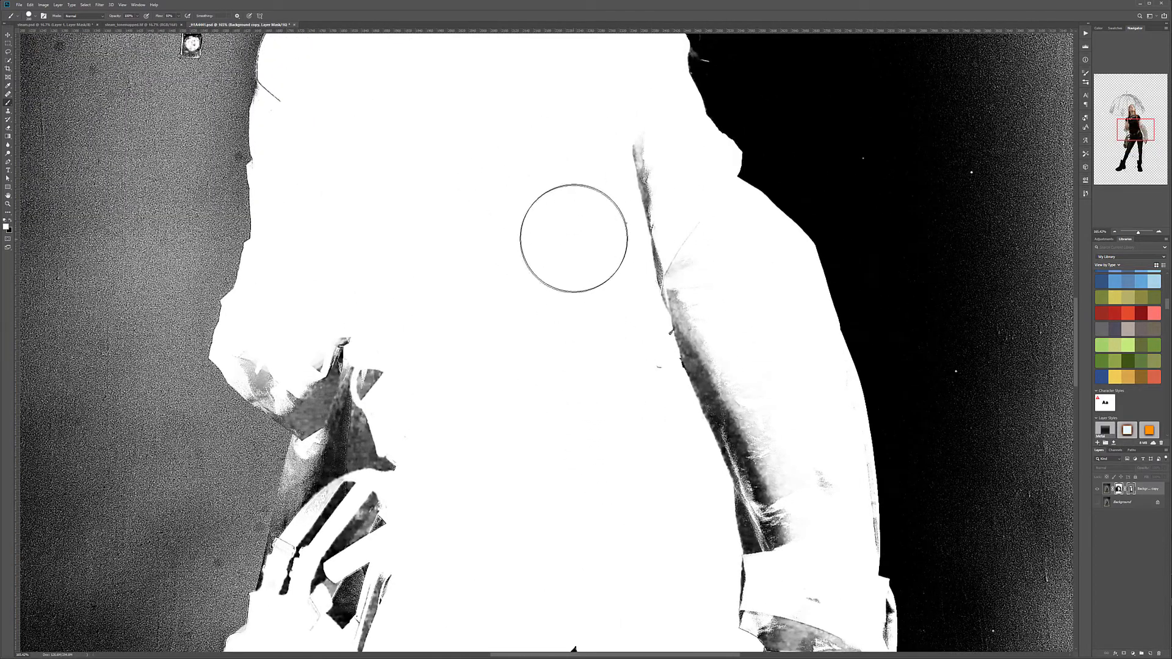
left_click_drag(447, 199, 539, 550)
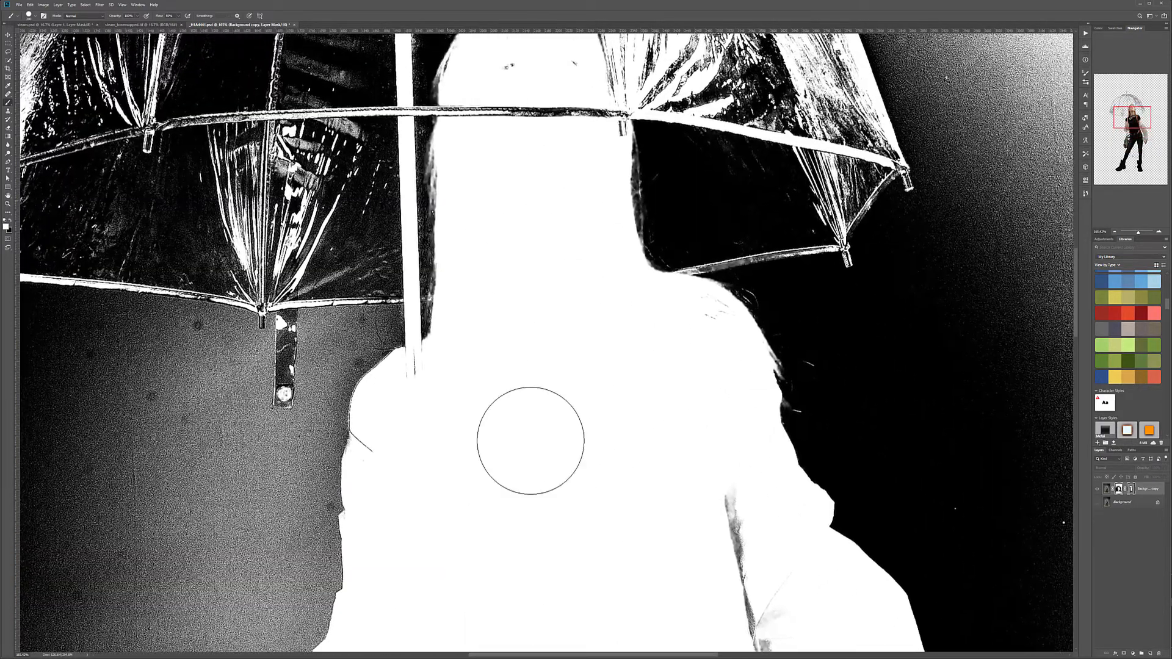
left_click_drag(538, 252, 544, 392)
mouse_move(526, 222)
left_mouse_down()
mouse_move(547, 222)
mouse_move(570, 248)
left_mouse_up()
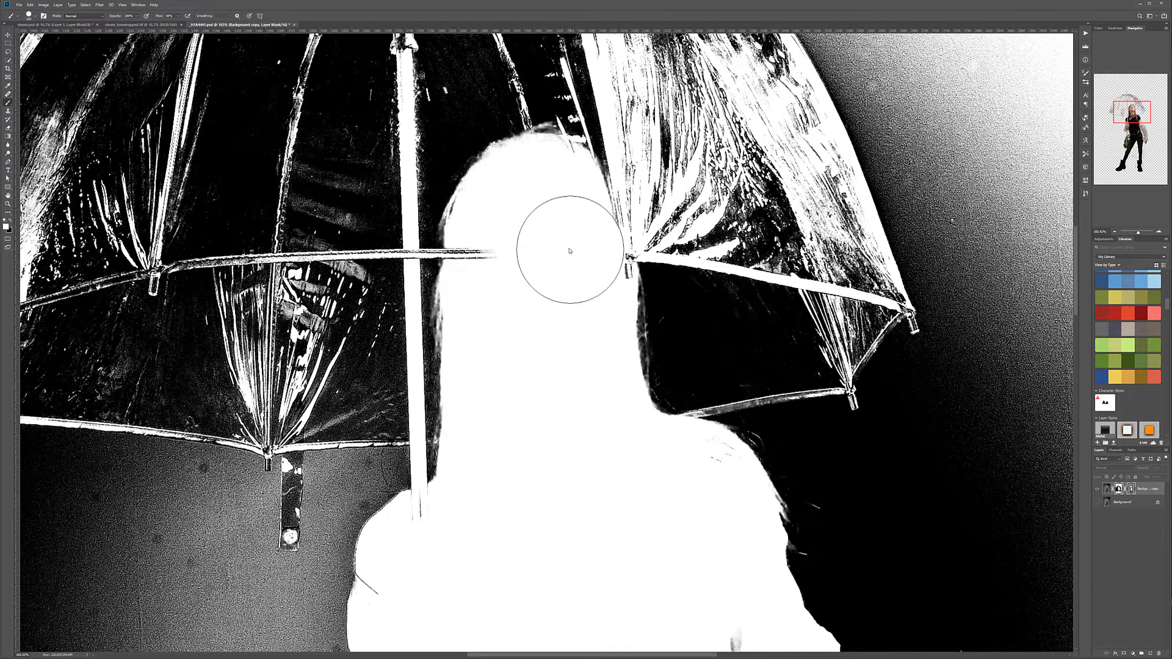
mouse_move(559, 196)
left_mouse_down()
mouse_move(549, 201)
mouse_move(581, 265)
mouse_move(497, 261)
mouse_move(497, 251)
left_mouse_up()
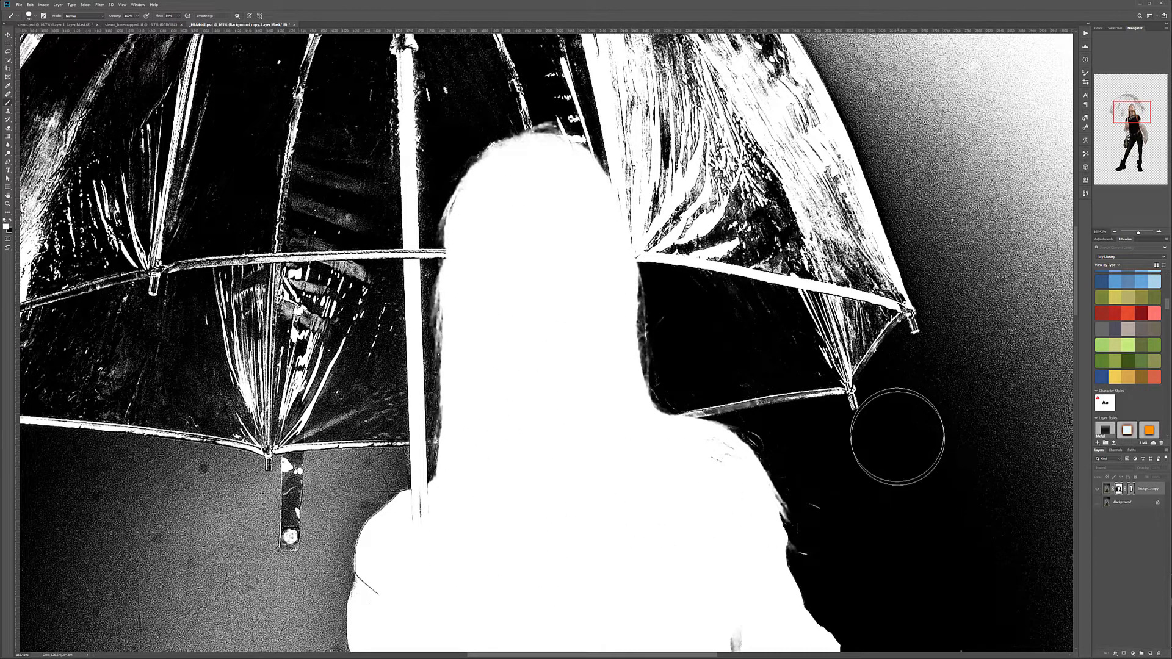
Step: Paint white with a smaller brush over the two rib tips at the umbrella's right edge in the mask
key("bracketleft")
key("bracketleft")
key("bracketleft")
key("bracketleft")
key("bracketleft")
key("bracketleft")
key("bracketleft")
key("bracketleft")
left_click_drag(851, 404, 862, 412)
left_click_drag(911, 339, 921, 326)
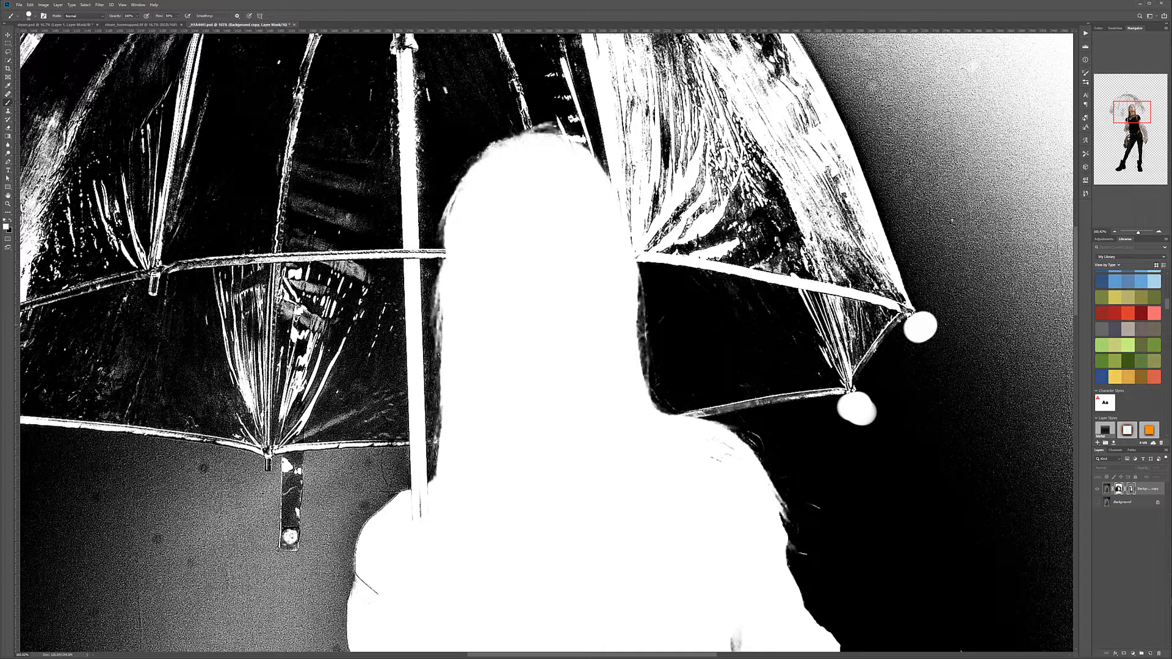
Step: Paint white over the rib tips at the umbrella's left edge and loosely over the empty area below them
left_click_drag(524, 452, 1018, 382)
mouse_move(375, 284)
left_mouse_down()
mouse_move(466, 370)
mouse_move(484, 377)
mouse_move(461, 357)
mouse_move(485, 367)
left_mouse_up()
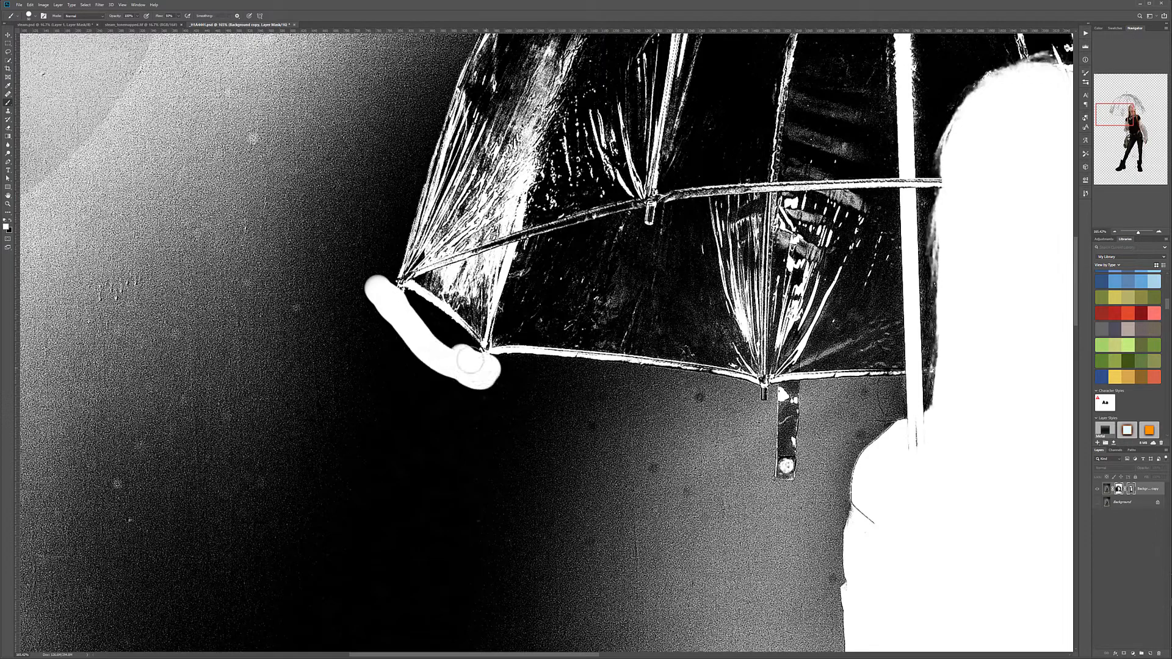
mouse_move(396, 300)
left_mouse_down()
mouse_move(496, 420)
mouse_move(311, 521)
mouse_move(525, 506)
left_mouse_up()
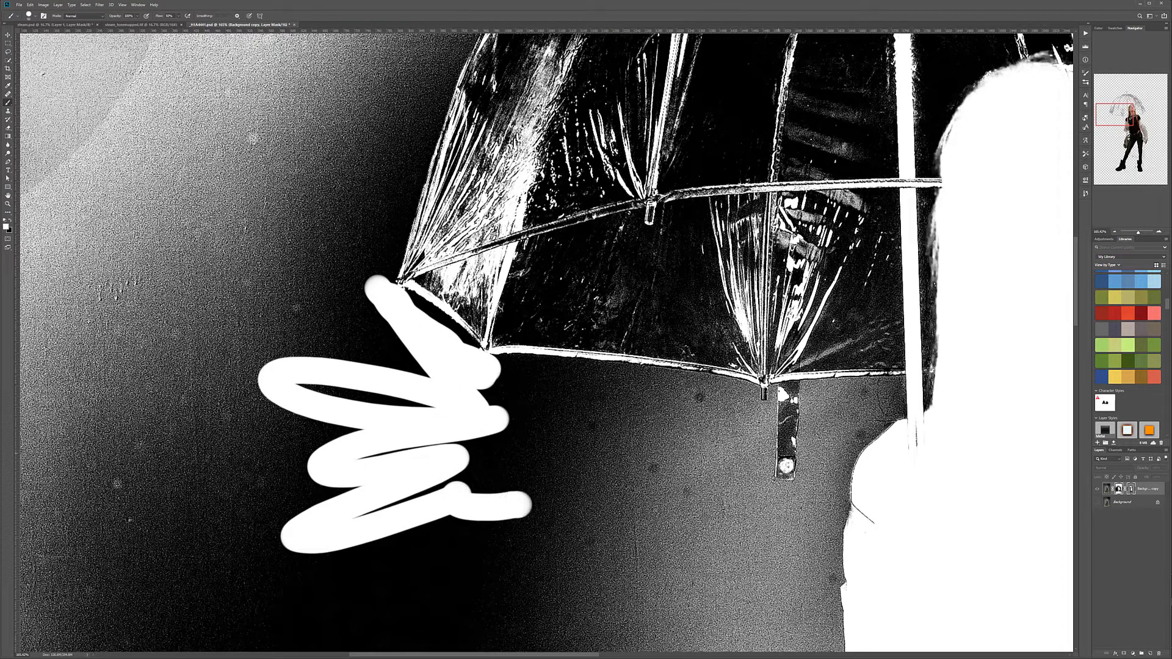
Step: Paint white over the umbrella's upper shaft, hub and runner in the mask, and return to the masked cutout of the whole figure
left_click_drag(760, 403, 367, 565)
mouse_move(474, 177)
left_mouse_down()
mouse_move(487, 282)
mouse_move(575, 417)
left_mouse_up()
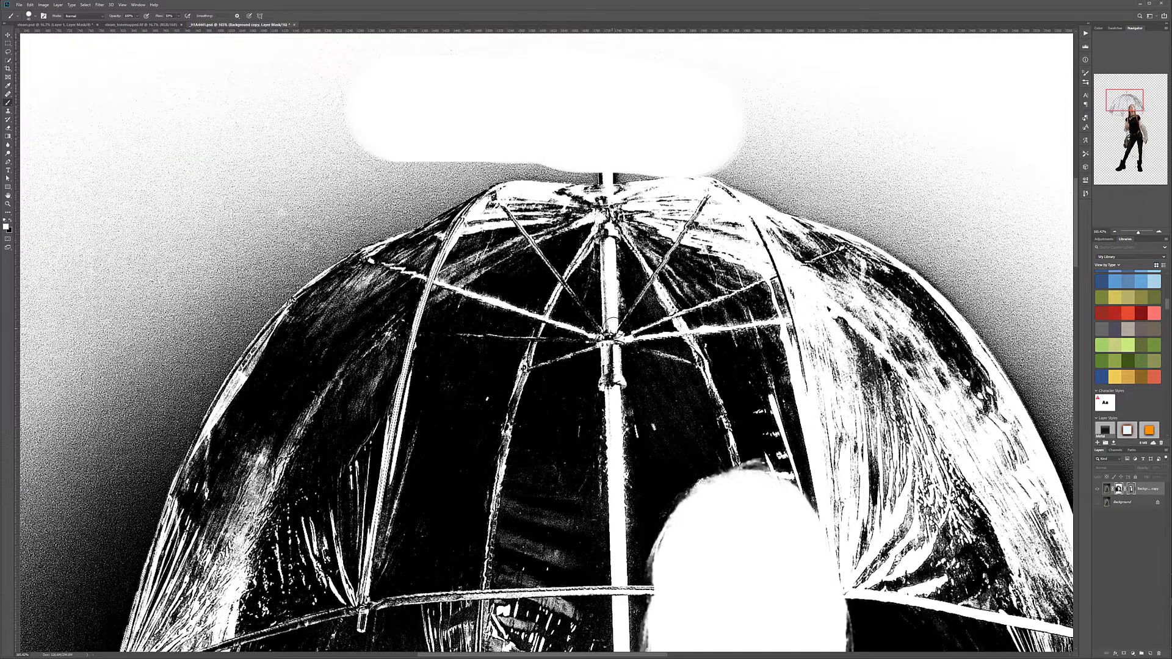
mouse_move(612, 324)
left_mouse_down()
mouse_move(612, 387)
mouse_move(608, 210)
mouse_move(603, 230)
mouse_move(605, 242)
mouse_move(616, 200)
mouse_move(599, 163)
mouse_move(604, 177)
mouse_move(608, 136)
left_mouse_up()
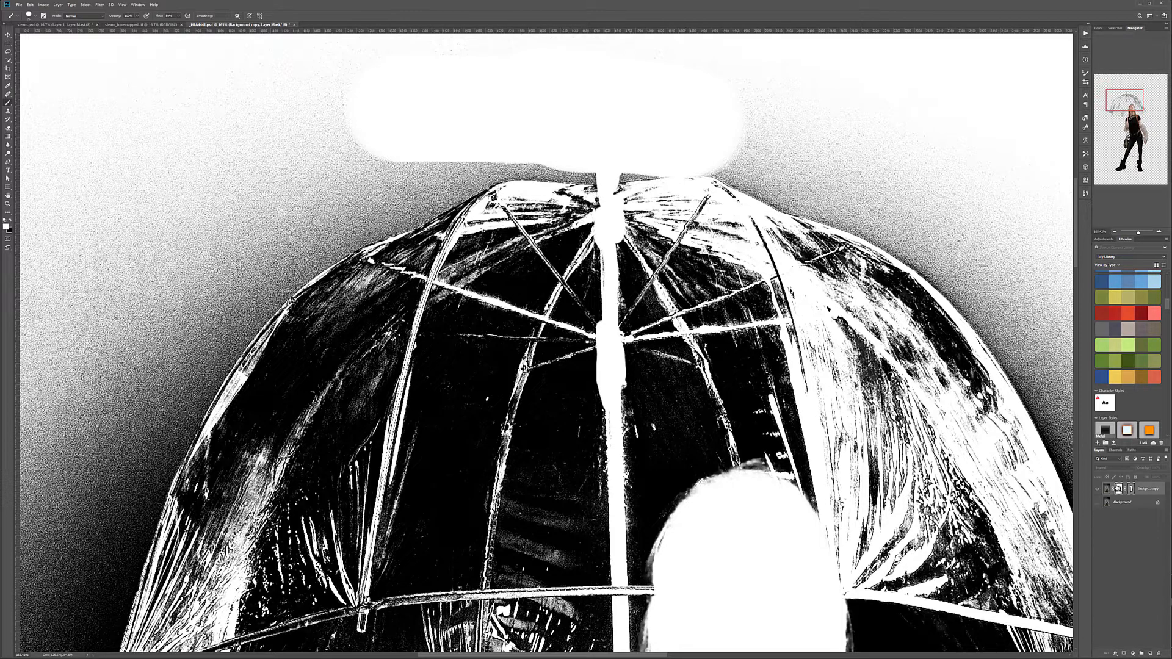
left_click(1118, 489, "alt")
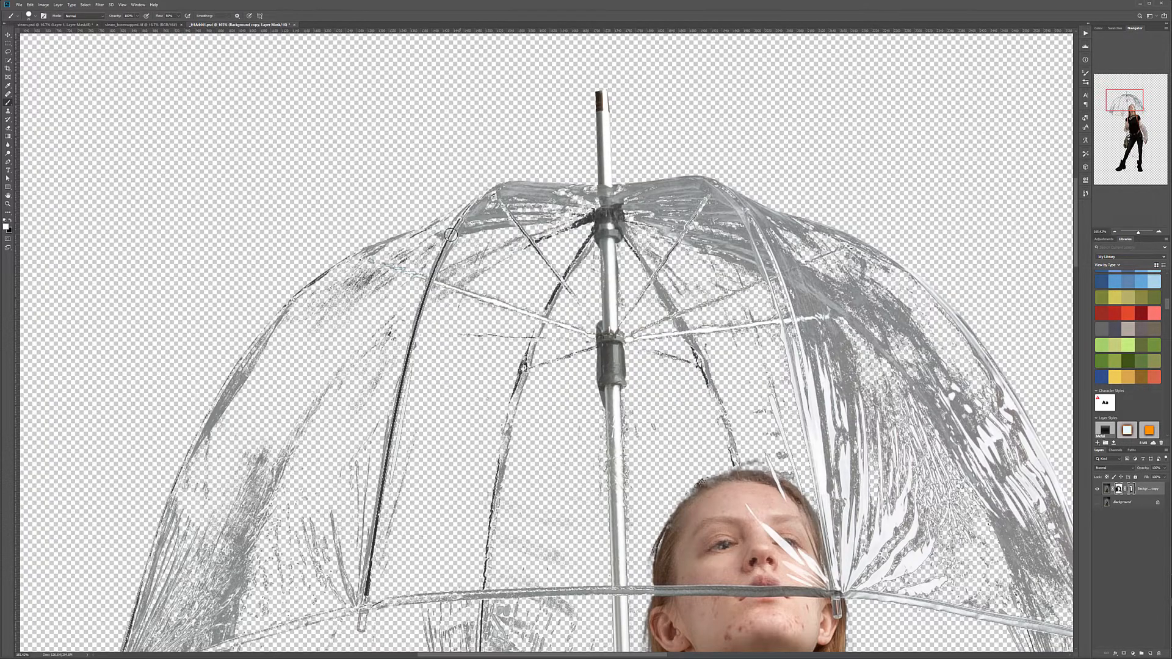
scroll(522, 368, "down", 6)
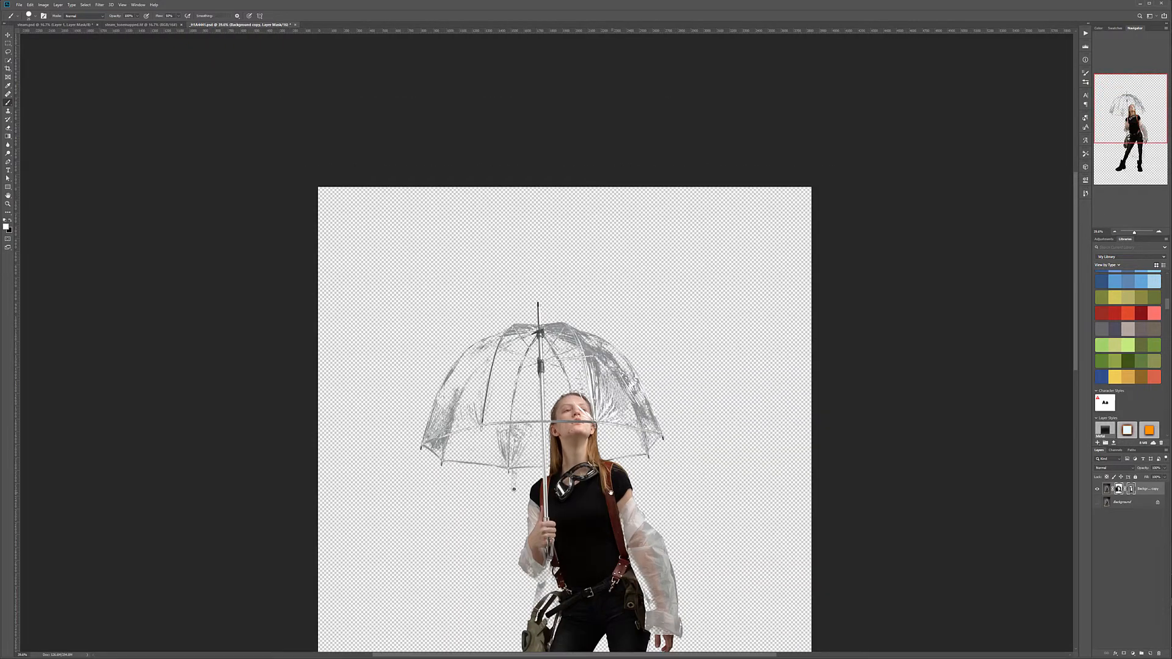
left_click_drag(611, 492, 592, 294)
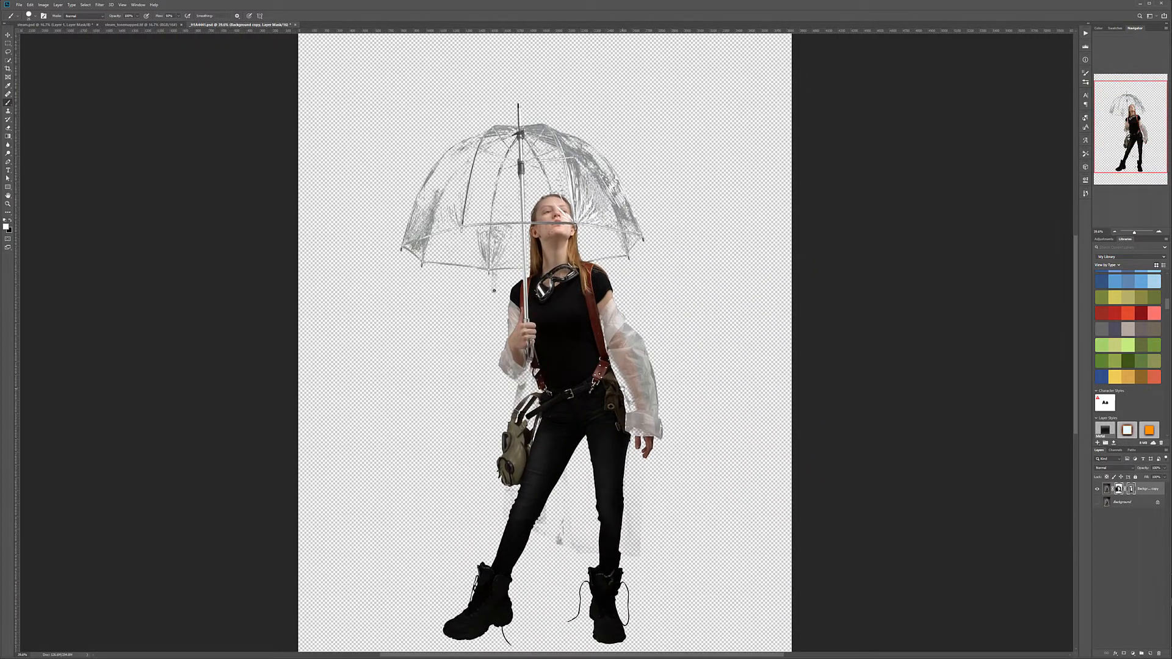
scroll(597, 395, "down", 1)
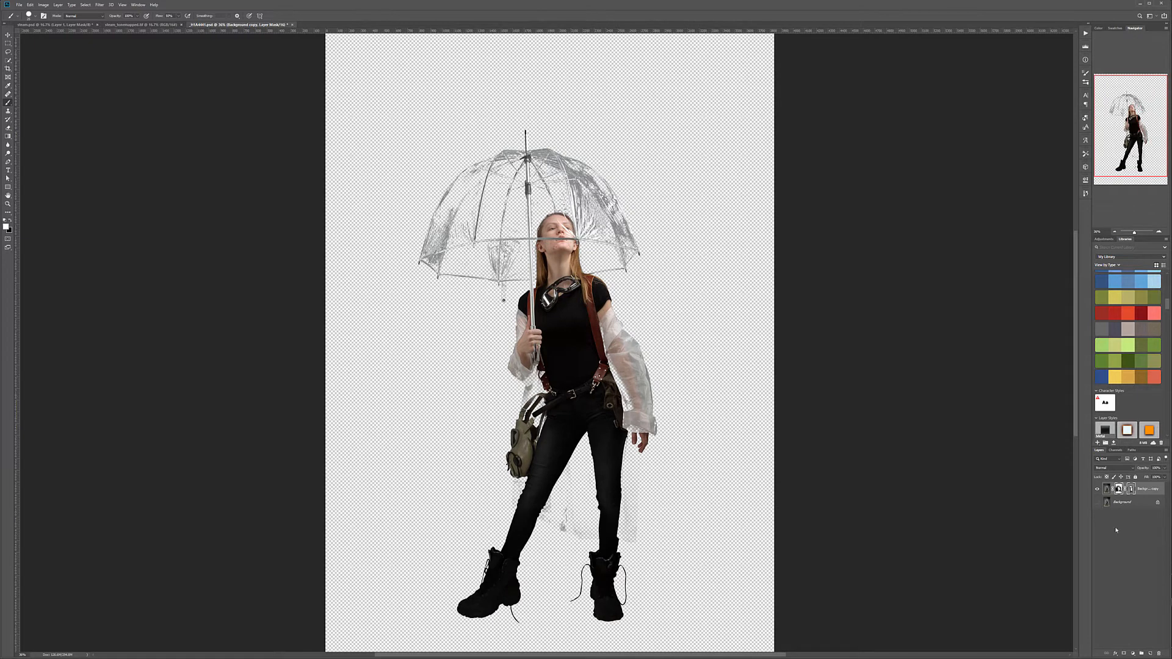
Step: Add a new layer named retouch above Background copy and switch to the Healing Brush, dismissing the source point alert
left_click(1150, 654)
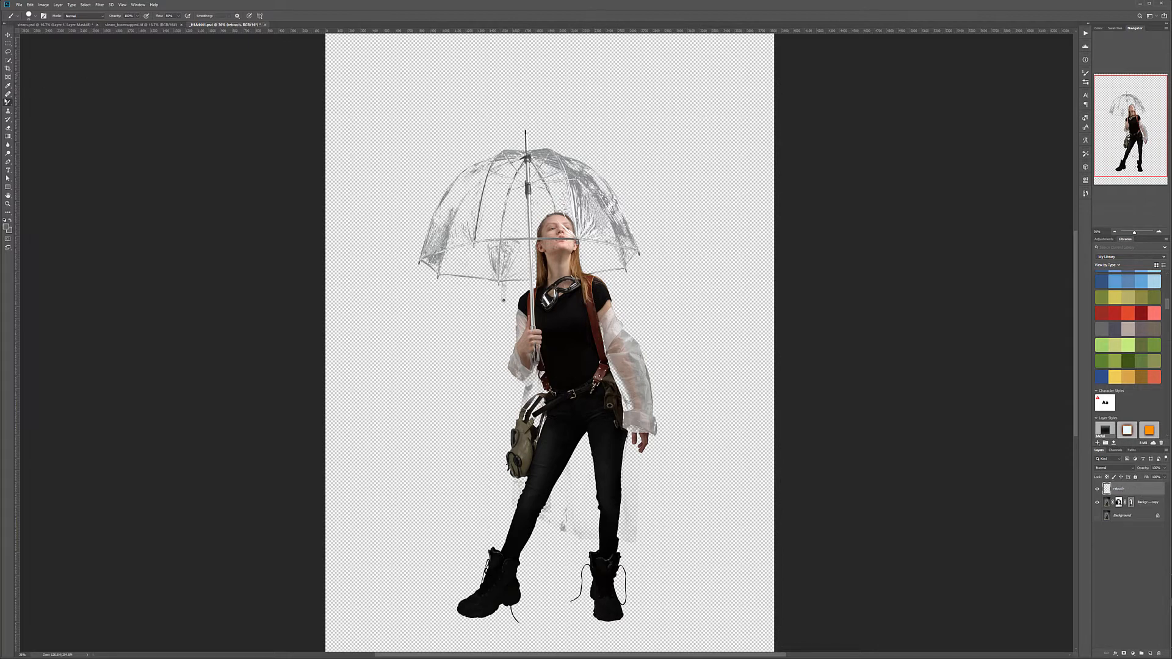
left_click(11, 94)
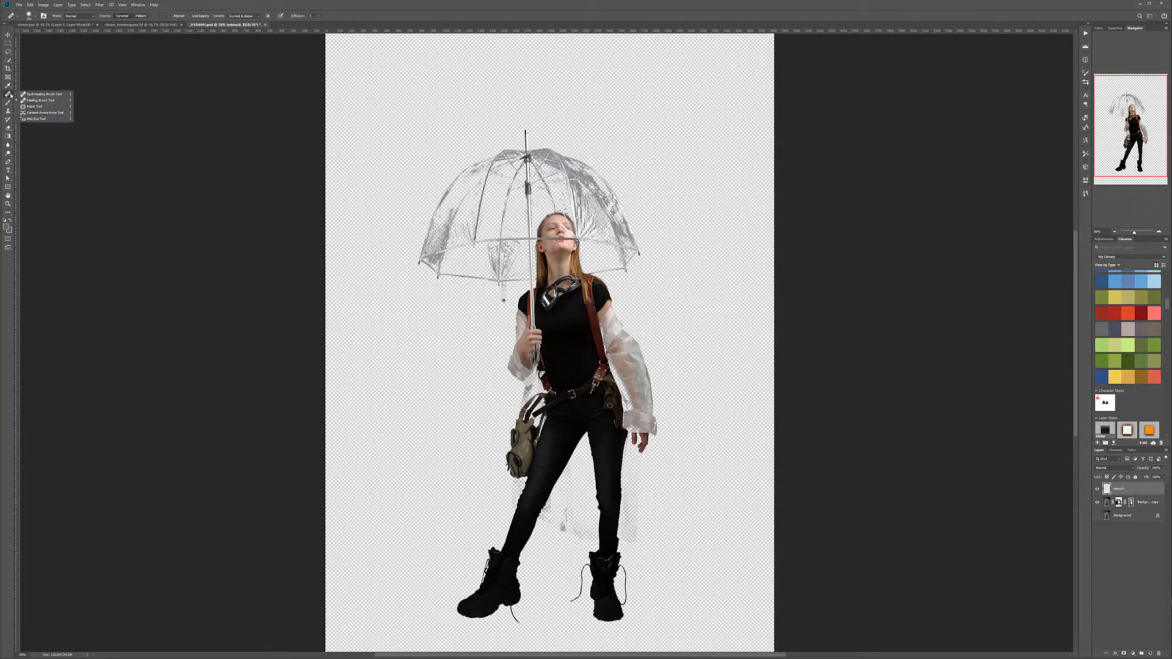
left_click(42, 101)
left_click(547, 252)
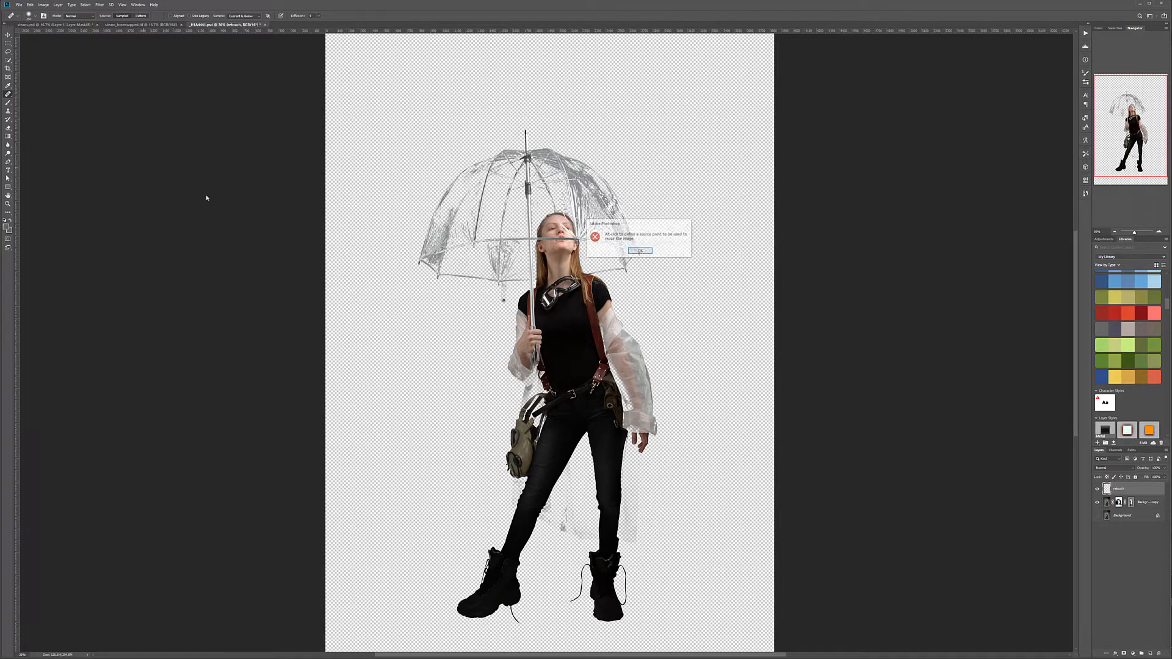
left_click(650, 253)
Step: Shrink the healing brush and heal the red blemishes on the left side of the chin and jaw
scroll(552, 222, "up", 4)
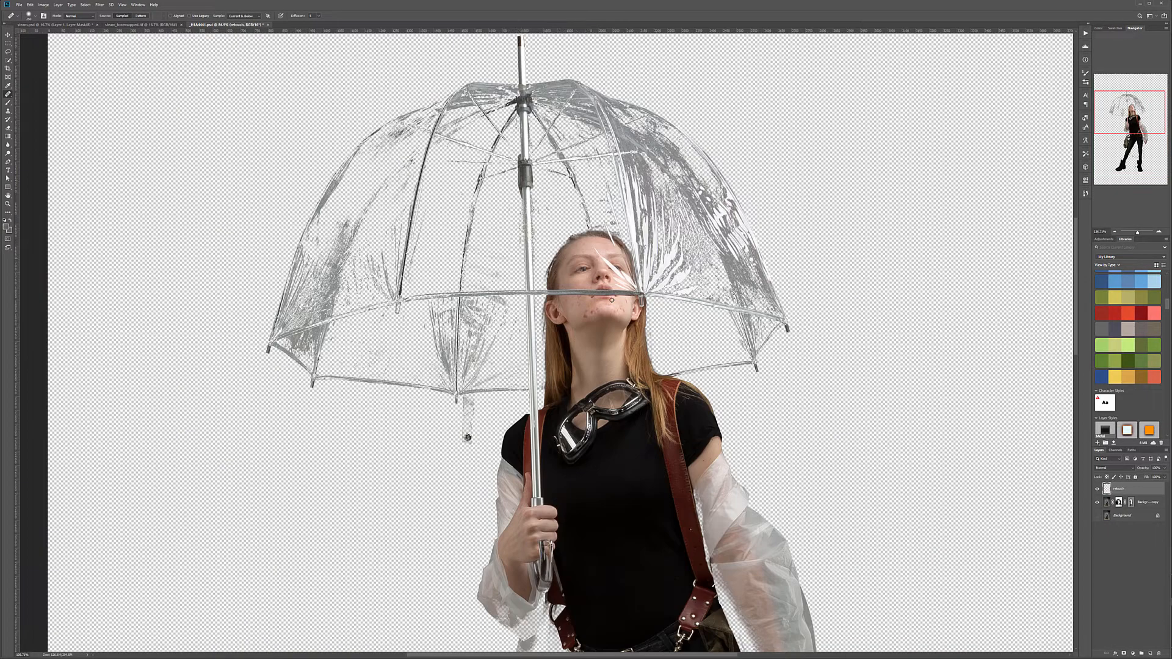
scroll(641, 355, "up", 3)
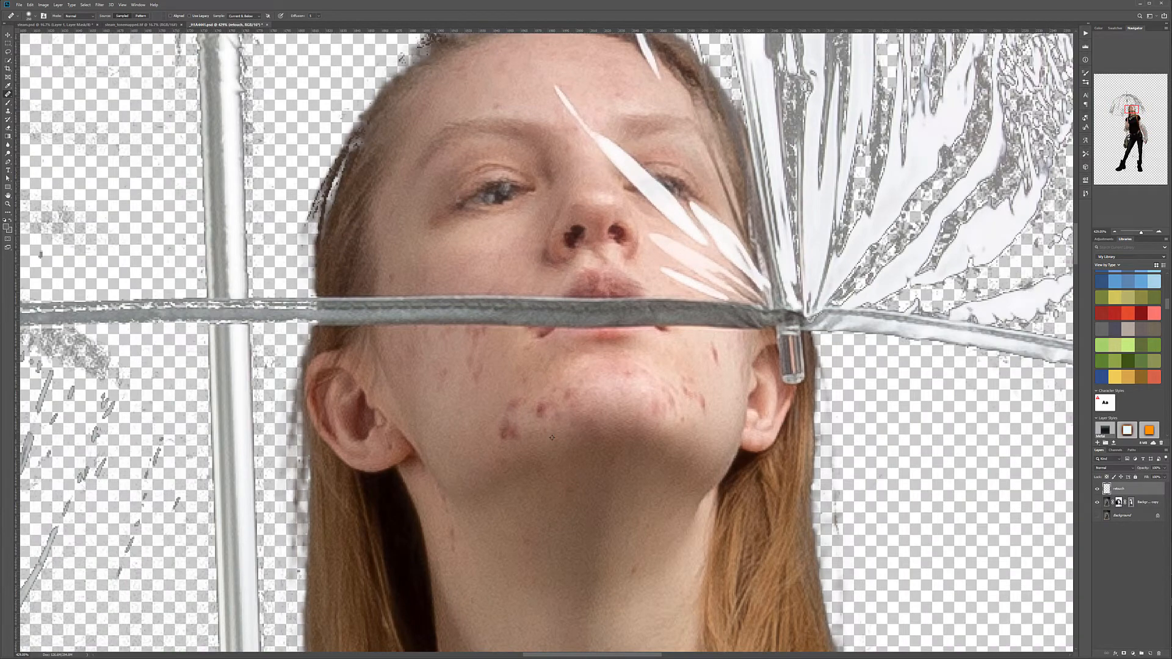
scroll(551, 438, "up", 2)
scroll(512, 332, "up", 2)
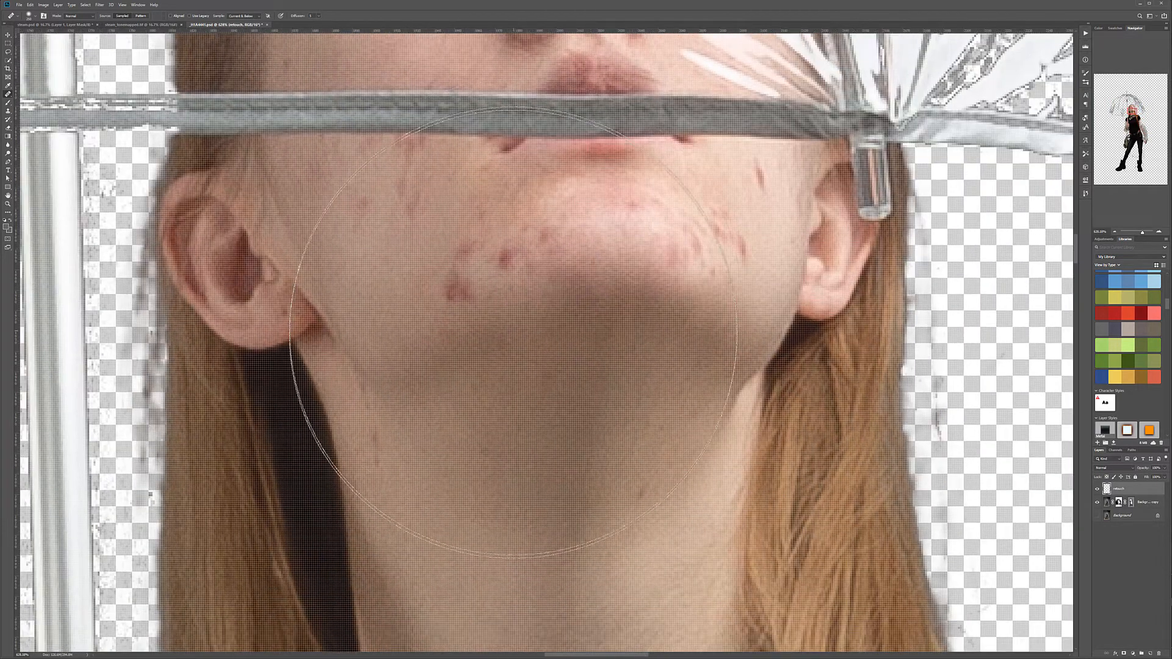
key("bracketleft")
key("bracketleft")
key("bracketleft")
key("bracketleft")
key("bracketleft")
key("bracketleft")
key("bracketleft")
key("bracketleft")
key("bracketleft")
key("bracketleft")
key("bracketleft")
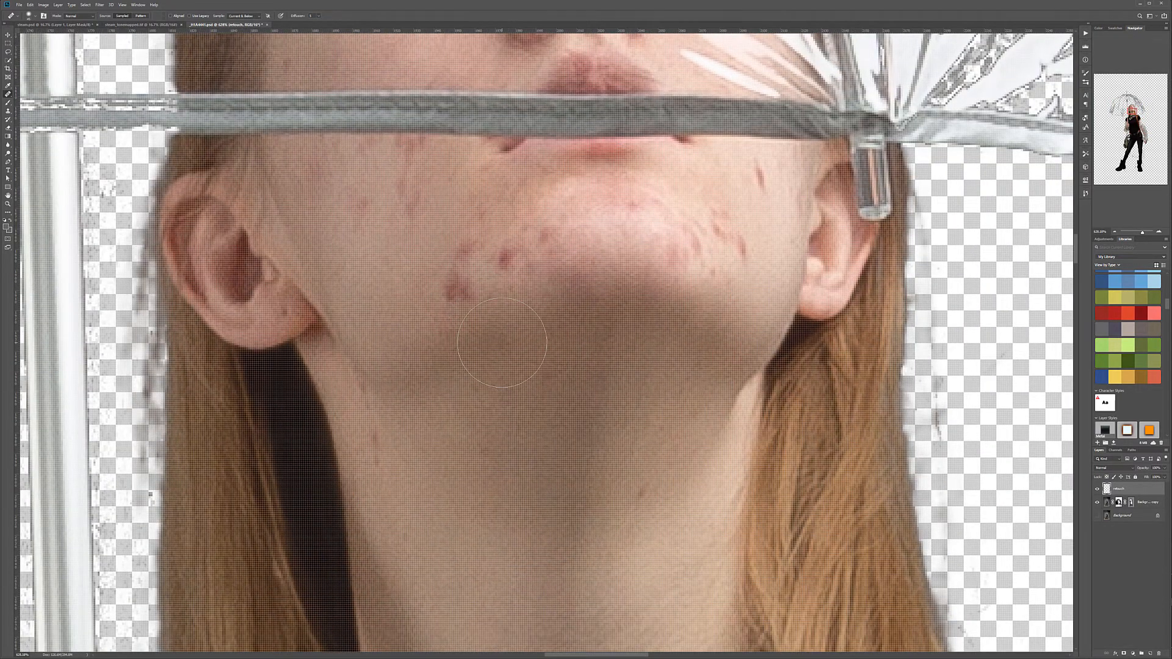
key("bracketleft")
key("bracketleft")
key("bracketleft")
key("bracketleft")
key("bracketleft")
key("bracketleft")
left_click(462, 292)
left_click(503, 258)
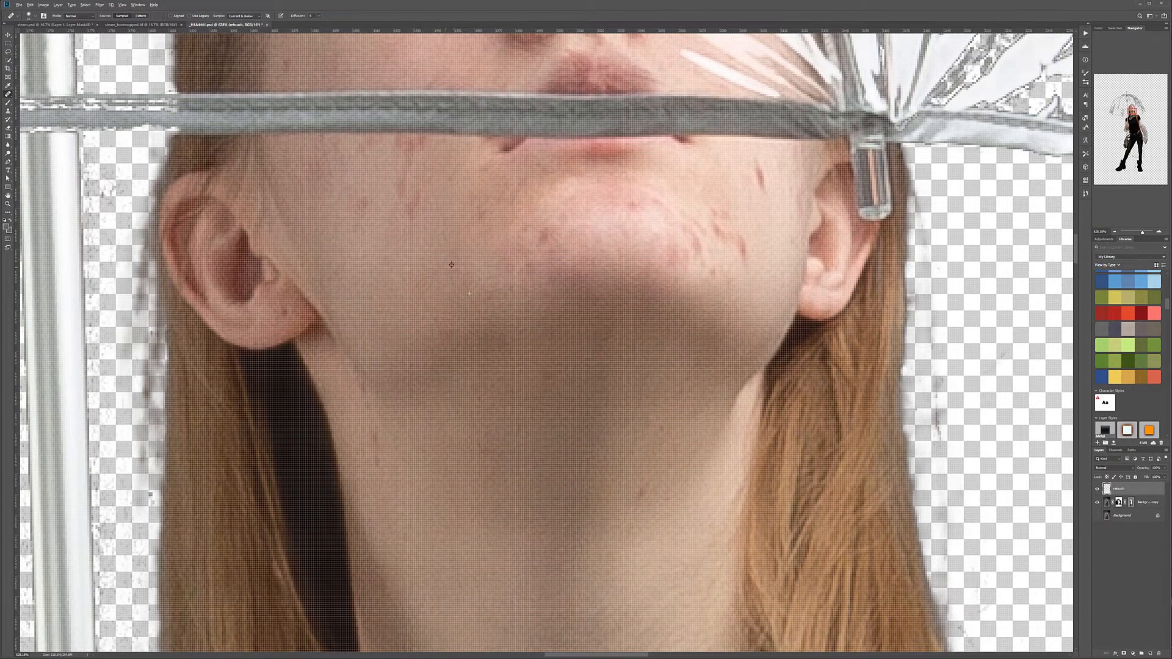
left_click(526, 236)
left_click(548, 243)
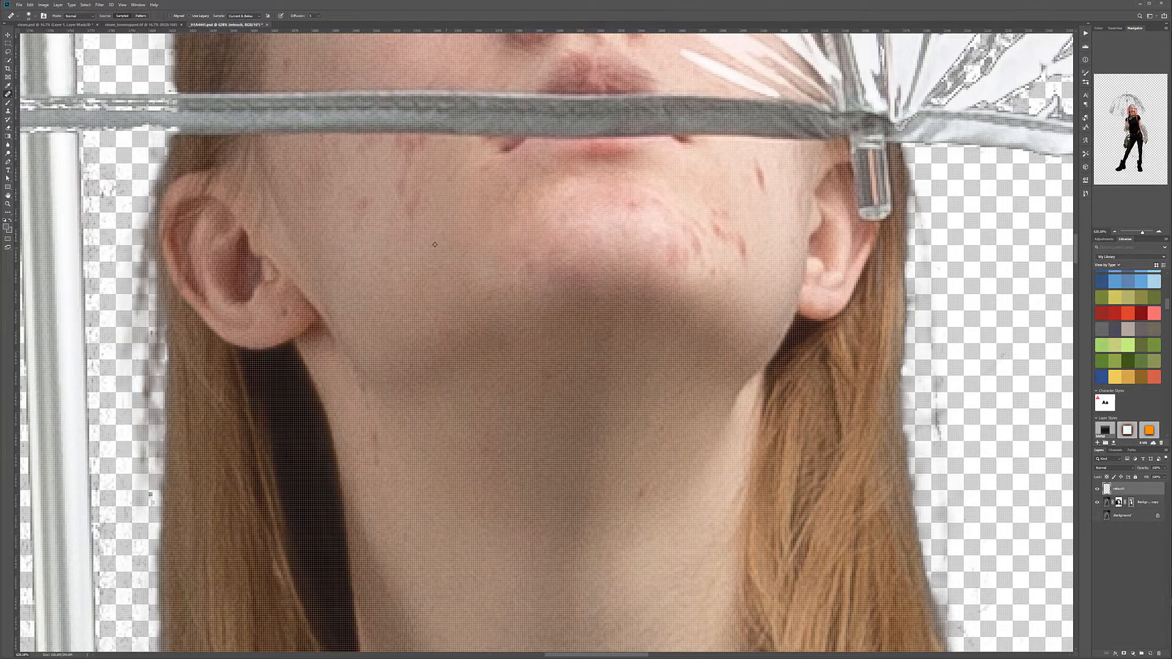
Step: Heal the spots on the left cheek and the skin below the earlobe
left_click(357, 198)
left_click(398, 226, "alt")
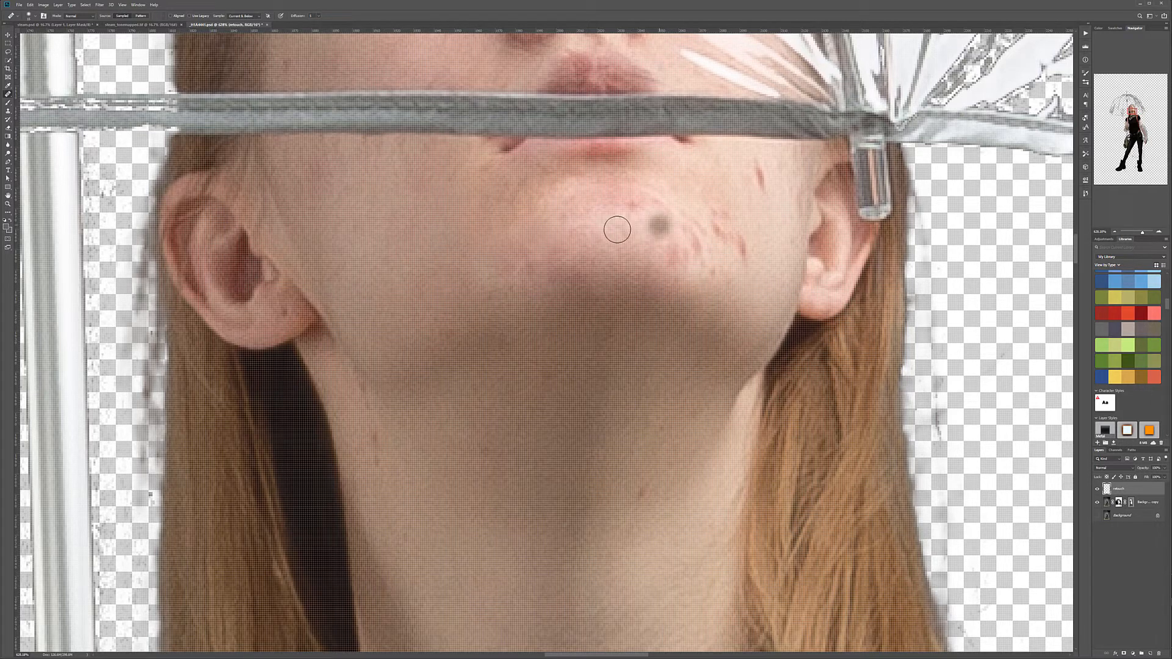
left_click(301, 330)
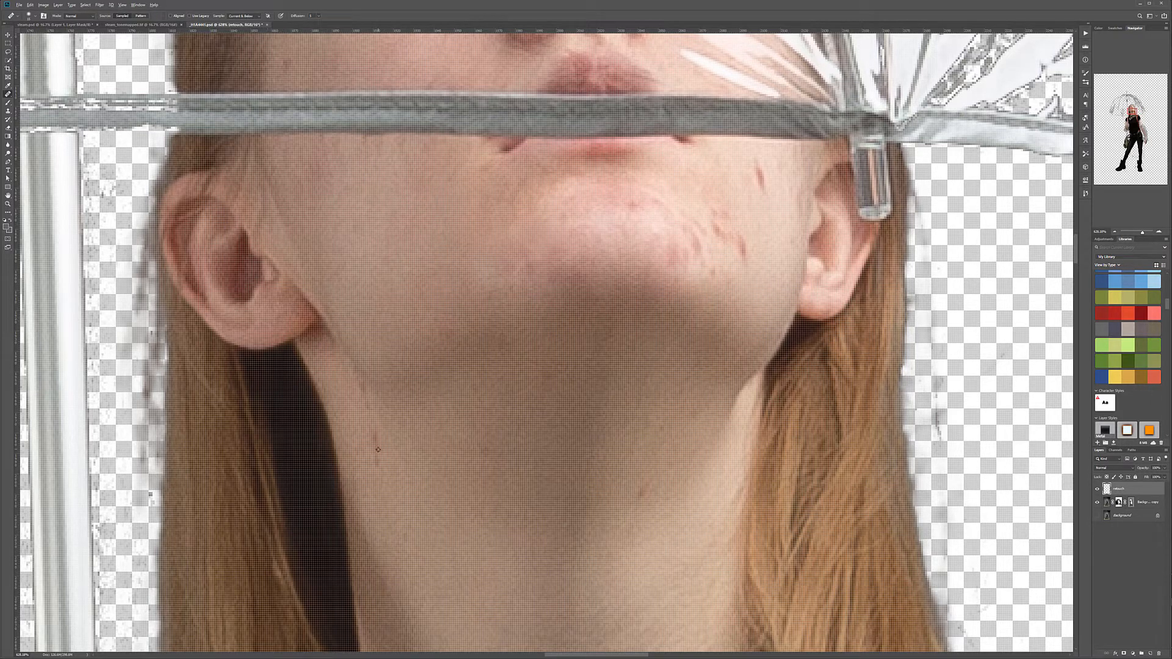
Step: Heal the small marks on the left side of the neck using nearby clean skin as the source
left_click(384, 483, "alt")
left_click_drag(382, 466, 358, 400)
left_click(425, 490, "alt")
left_click_drag(384, 464, 370, 421)
left_click_drag(372, 419, 385, 463)
Step: Heal the scratch on the right cheek and the red blemishes on the right side of the chin from clean skin nearby
left_click_drag(639, 306, 584, 552)
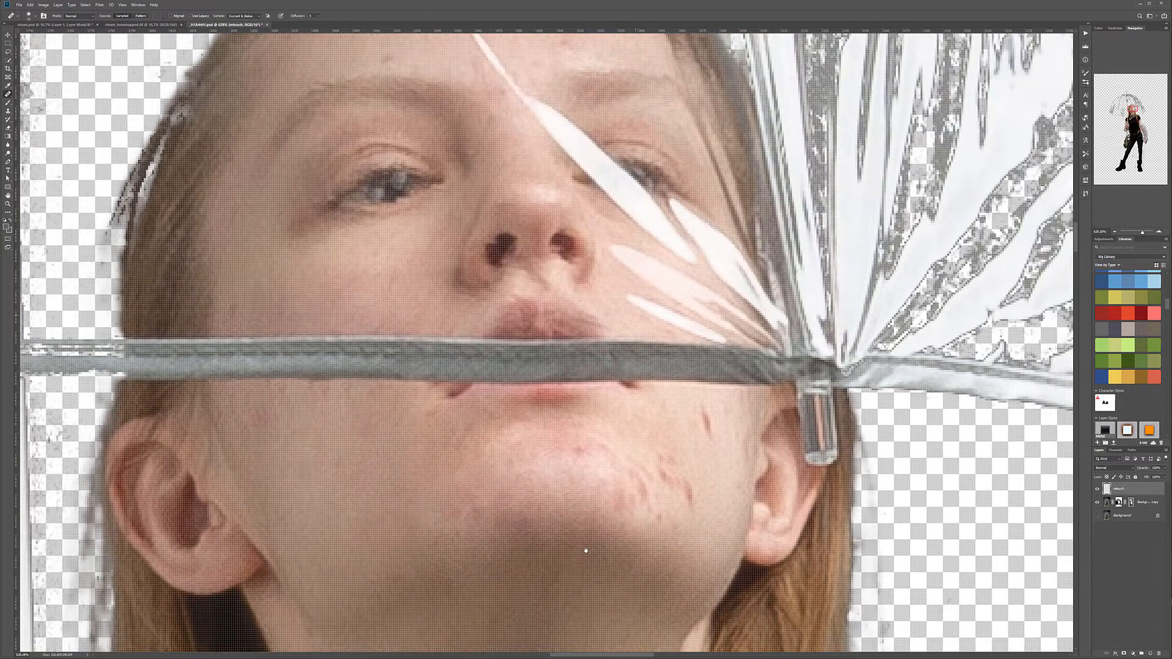
left_click(717, 463, "alt")
left_click_drag(703, 408, 706, 437)
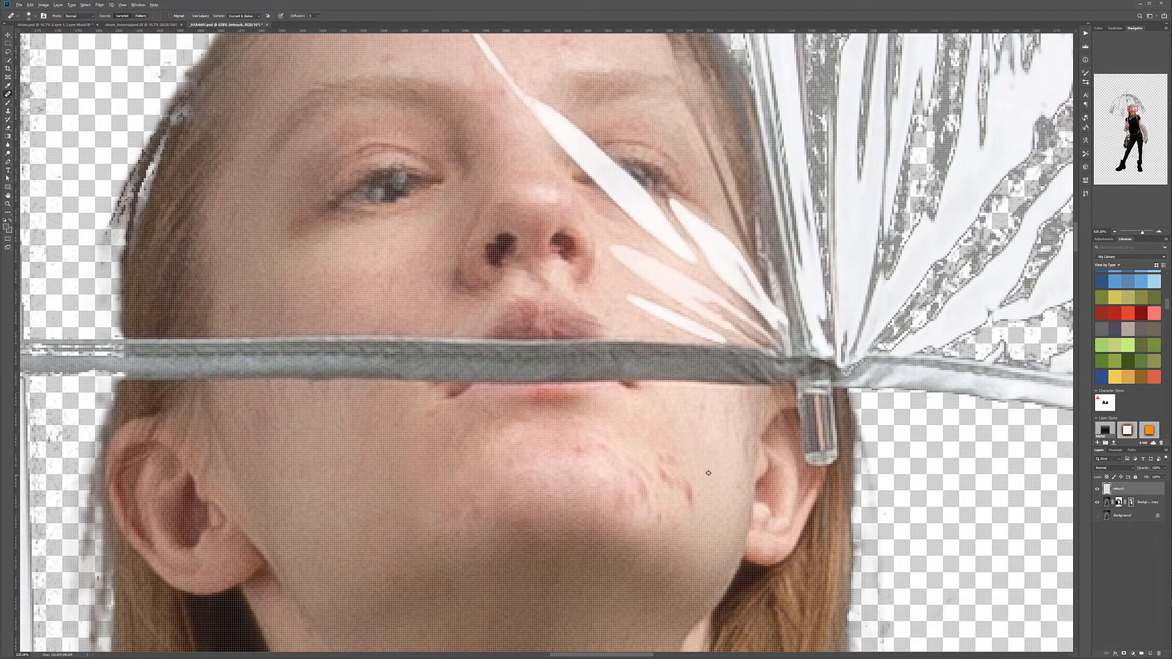
left_click_drag(667, 474, 691, 495)
left_click(671, 455, "alt")
mouse_move(631, 461)
left_mouse_down()
mouse_move(670, 492)
mouse_move(687, 468)
mouse_move(637, 495)
mouse_move(690, 462)
mouse_move(664, 507)
mouse_move(646, 507)
mouse_move(685, 527)
left_mouse_up()
left_click(638, 495)
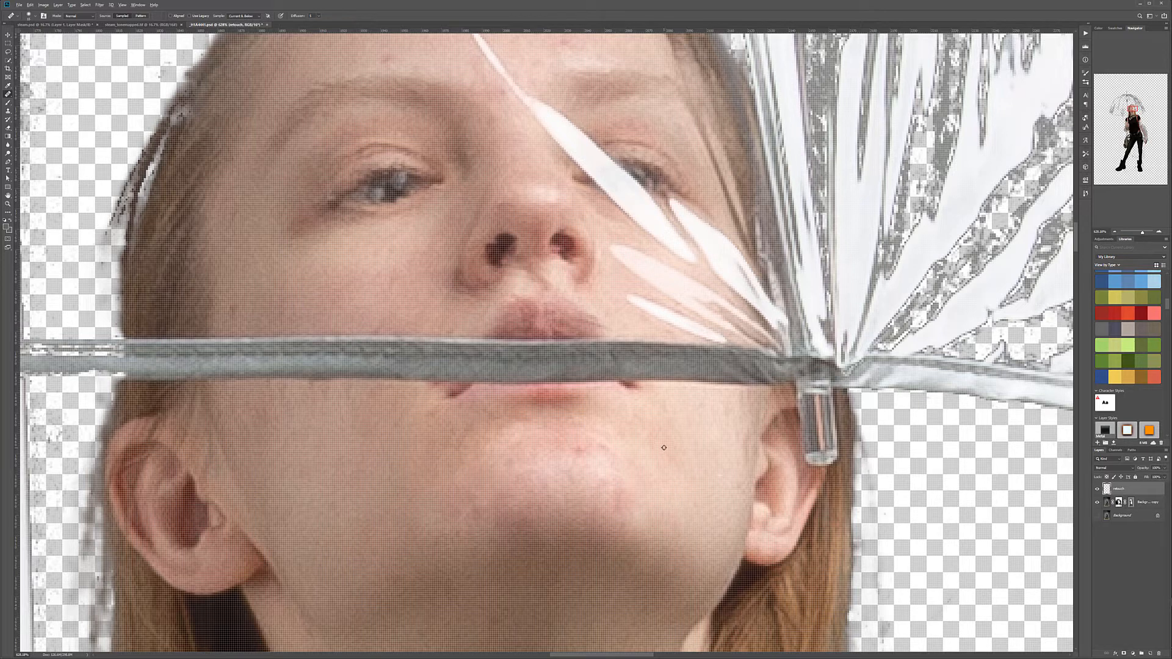
Step: Heal the remaining blemishes on the chin and the red spot on the forehead, sampling clean skin nearby
left_click(665, 447, "alt")
left_click(473, 523)
left_click(482, 535)
mouse_move(339, 85)
left_mouse_down()
mouse_move(497, 220)
mouse_move(512, 253)
left_mouse_up()
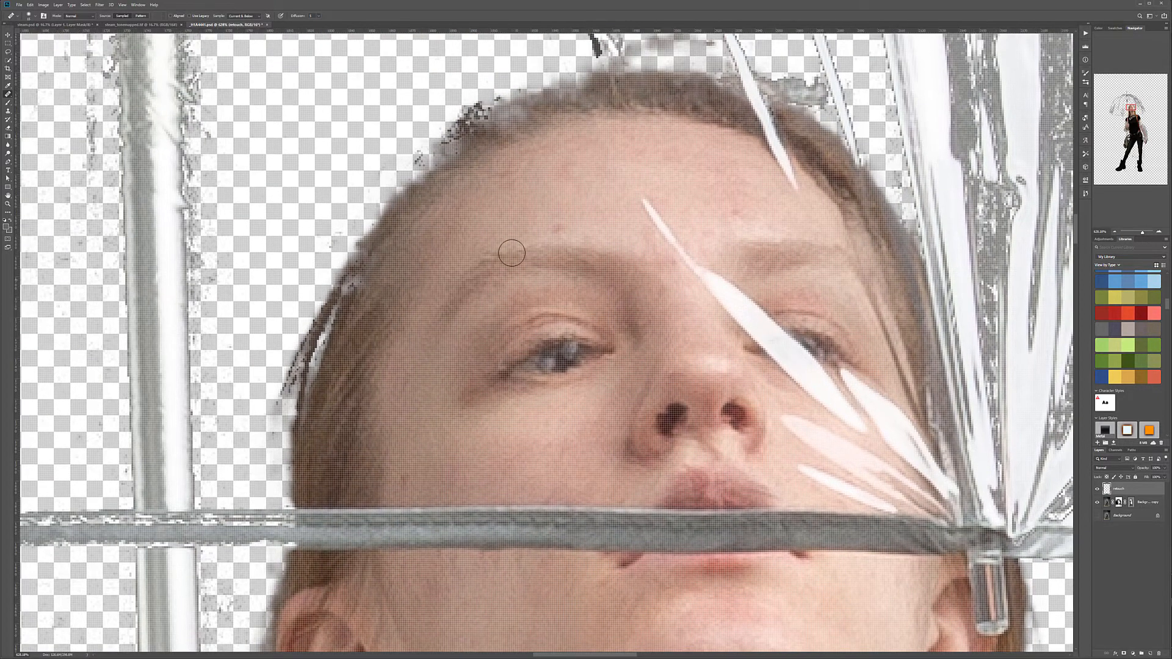
left_click(556, 223)
left_click_drag(669, 183, 424, 134)
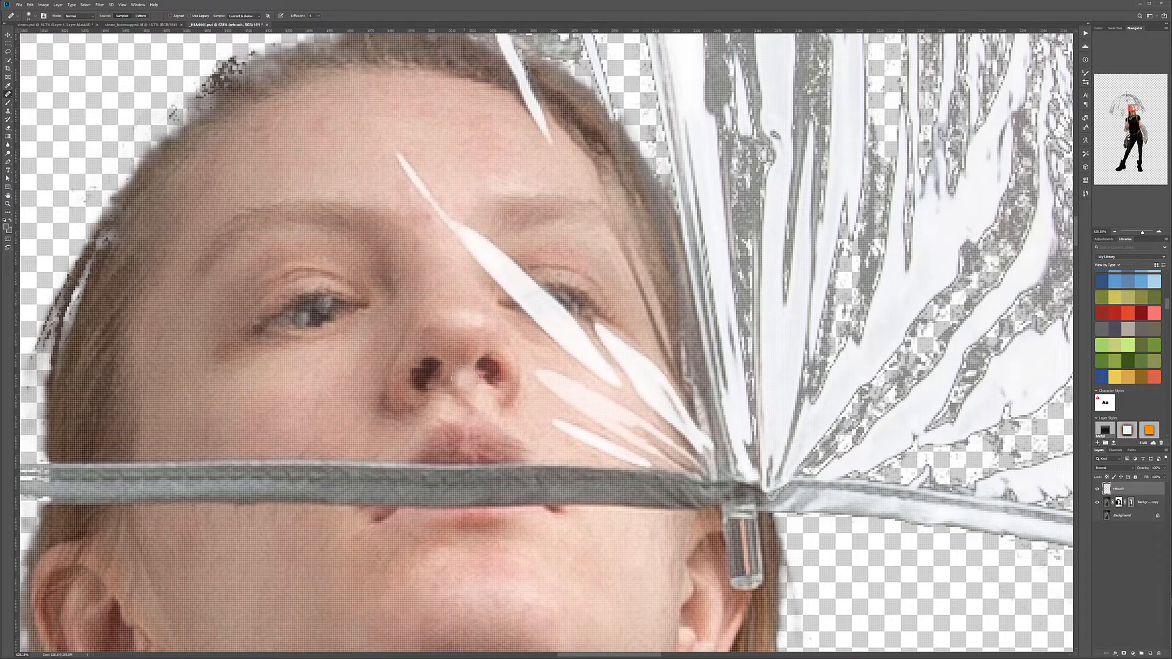
Step: Paint white with the brush on the Background copy's layer mask to restore the translucent raincoat cuff above the lowered hand
scroll(467, 379, "down", 8)
scroll(528, 462, "down", 3)
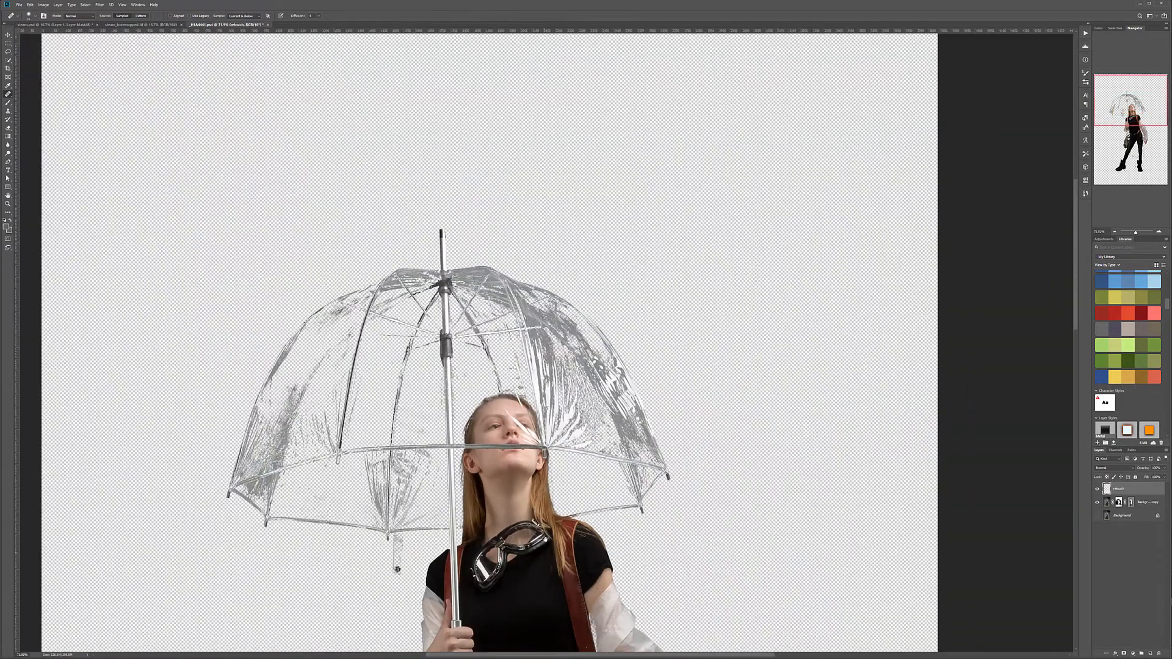
scroll(544, 72, "up", 3)
scroll(463, 172, "up", 5)
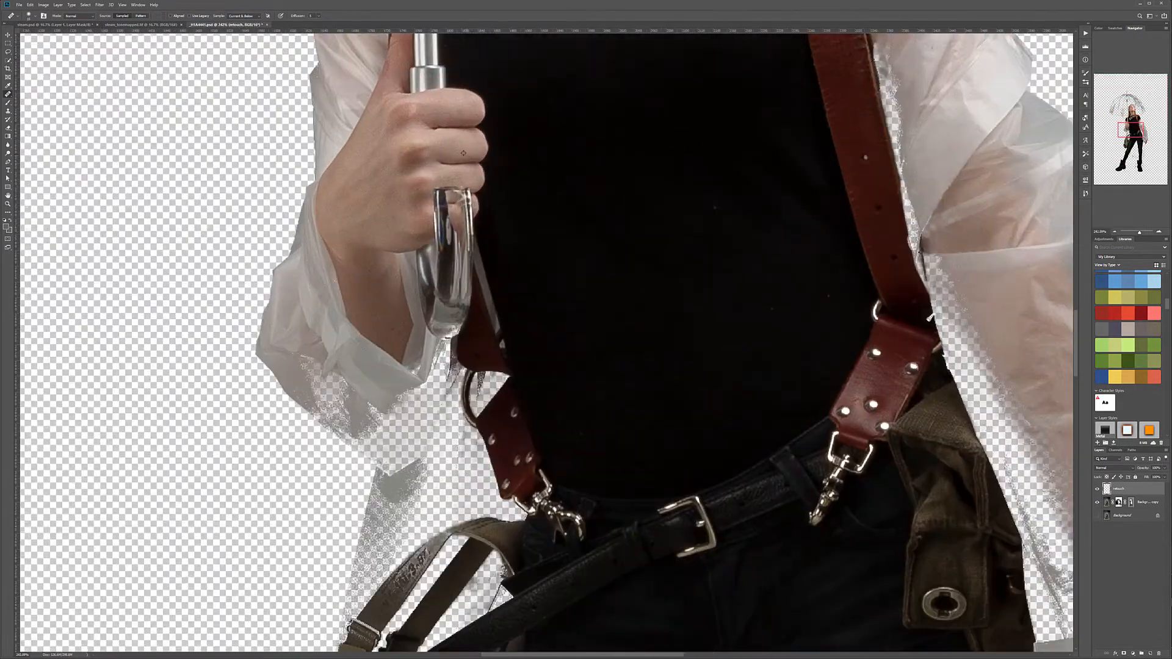
scroll(431, 112, "up", 2)
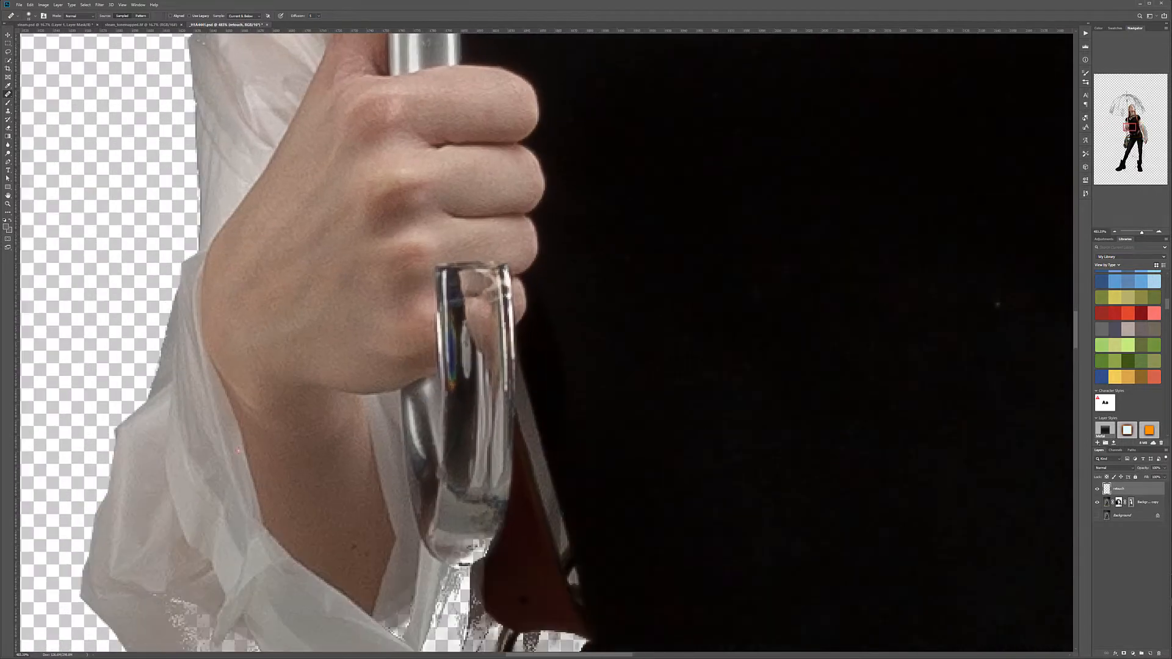
left_click_drag(671, 397, 329, 100)
left_click_drag(964, 601, 411, 42)
left_click_drag(891, 574, 680, 348)
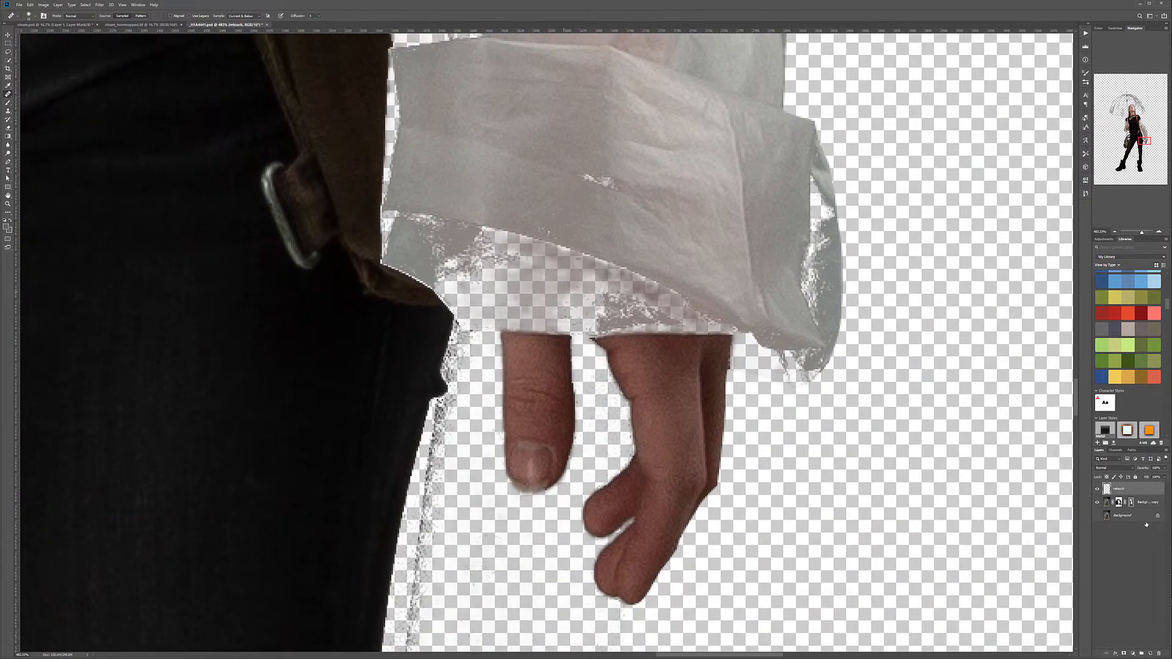
left_click(1119, 502)
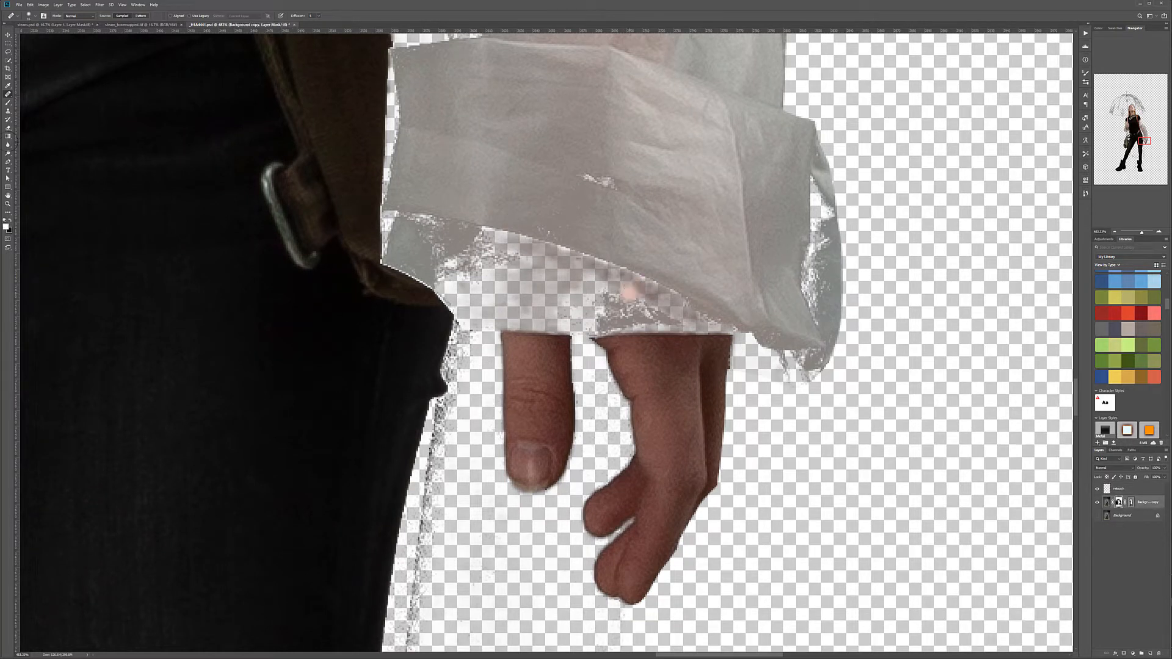
key("b")
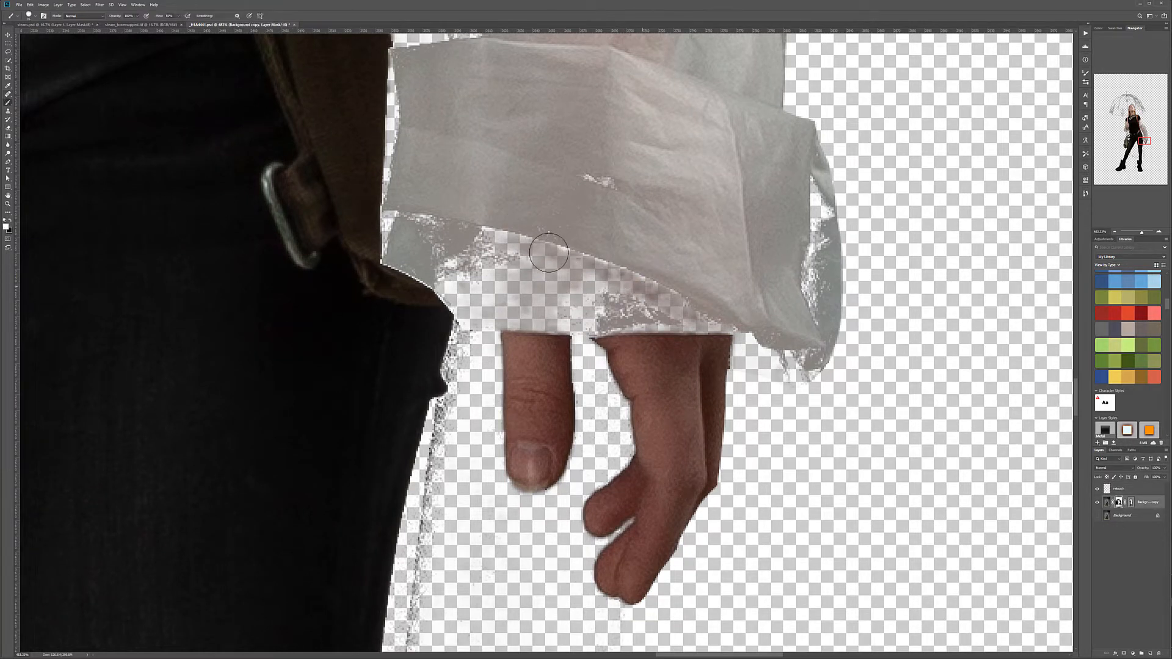
mouse_move(535, 255)
left_mouse_down()
mouse_move(534, 316)
mouse_move(531, 330)
mouse_move(520, 305)
mouse_move(522, 336)
mouse_move(520, 264)
mouse_move(535, 242)
mouse_move(615, 260)
mouse_move(659, 313)
mouse_move(561, 259)
mouse_move(635, 324)
mouse_move(532, 269)
mouse_move(636, 336)
mouse_move(626, 316)
mouse_move(556, 295)
mouse_move(543, 334)
mouse_move(572, 309)
mouse_move(600, 309)
mouse_move(558, 316)
mouse_move(627, 316)
mouse_move(631, 250)
mouse_move(707, 312)
left_mouse_up()
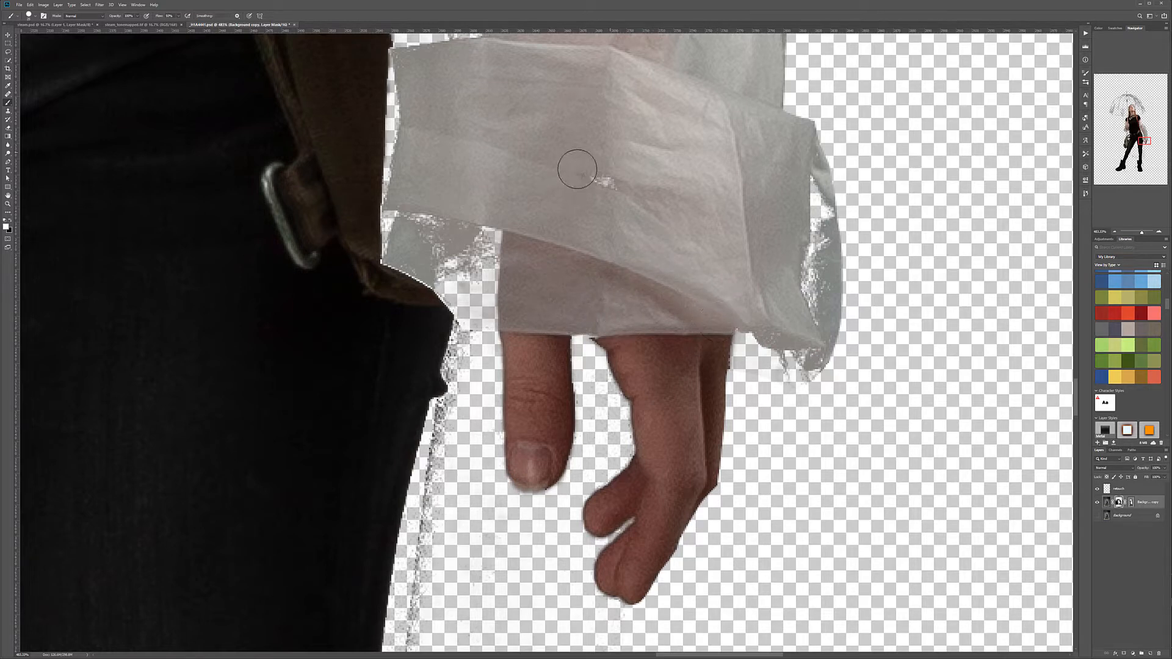
Step: Paint white on the mask along the inner side of the forearm to restore the see-through raincoat sleeve's edge
mouse_move(606, 247)
left_mouse_down()
mouse_move(636, 345)
mouse_move(631, 494)
left_mouse_up()
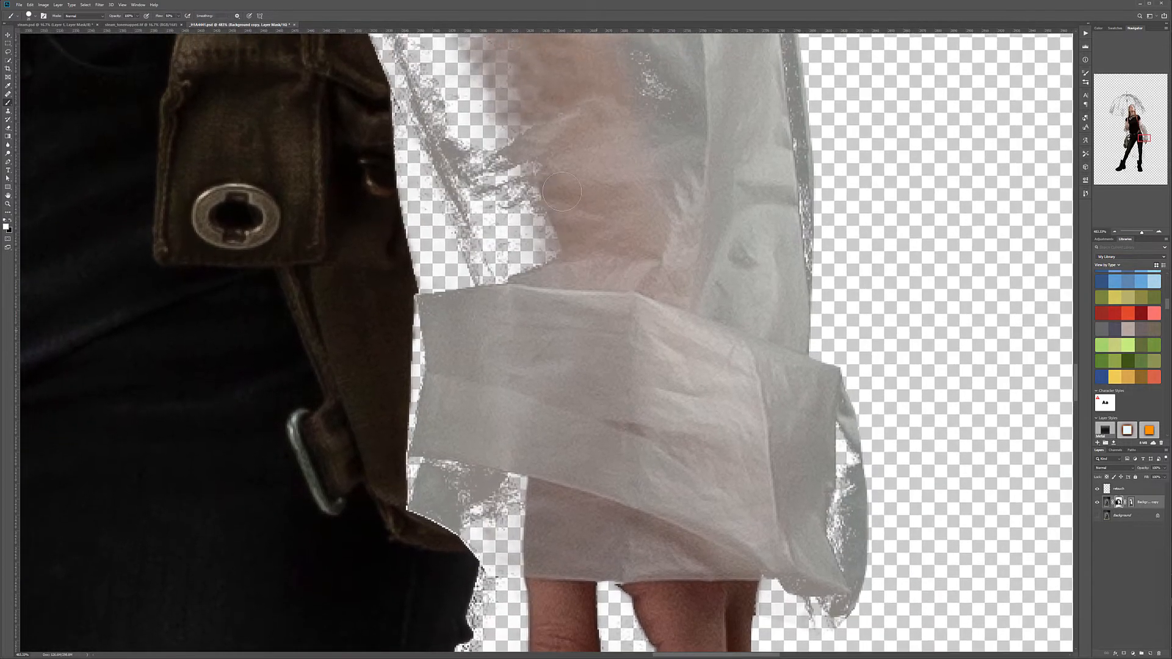
left_click_drag(554, 205, 525, 102)
left_click_drag(564, 162, 628, 364)
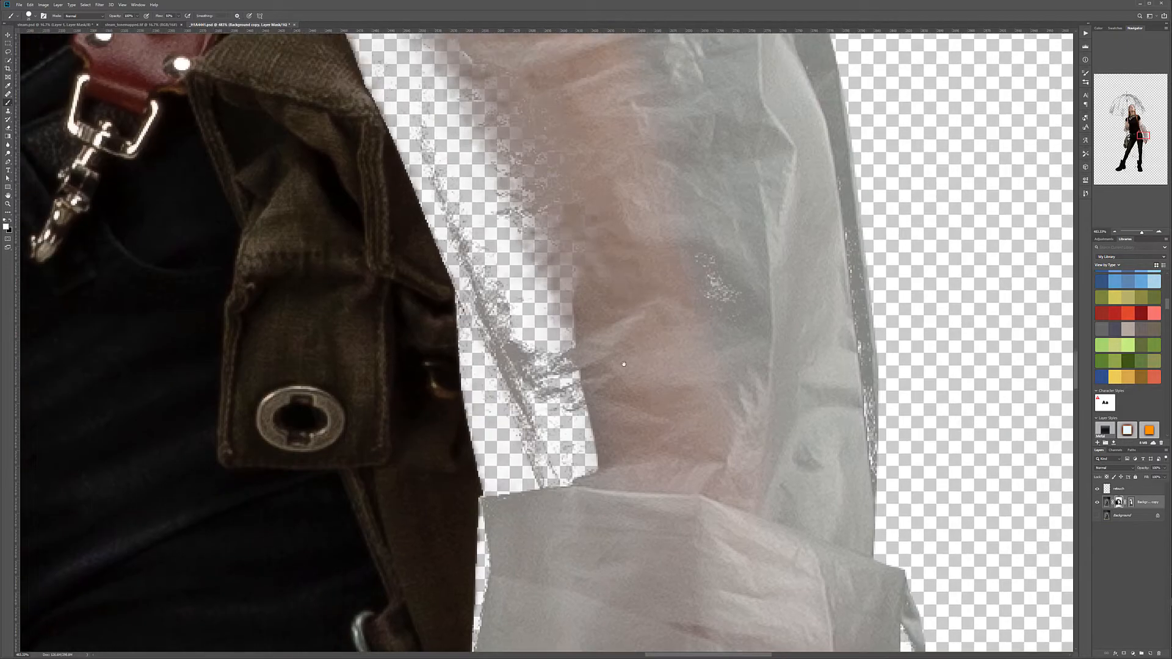
mouse_move(583, 251)
left_mouse_down()
mouse_move(535, 153)
mouse_move(597, 355)
mouse_move(510, 102)
mouse_move(619, 414)
mouse_move(531, 141)
left_mouse_up()
left_click_drag(525, 95, 641, 293)
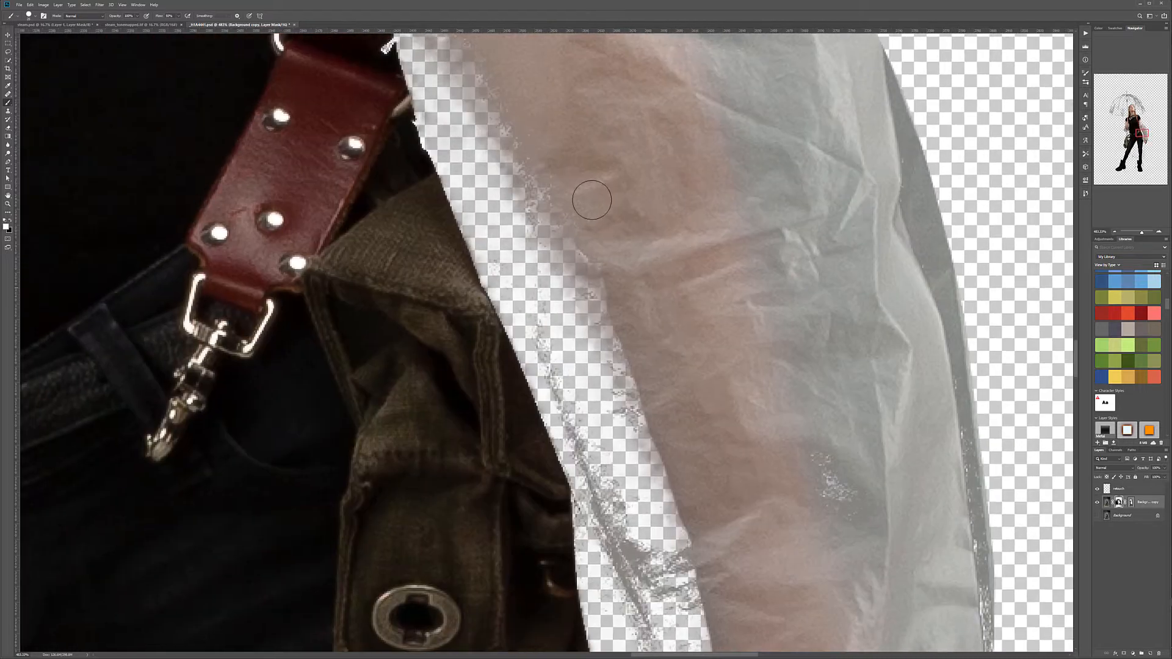
mouse_move(501, 76)
left_mouse_down()
mouse_move(628, 308)
mouse_move(524, 150)
mouse_move(610, 355)
mouse_move(720, 562)
left_mouse_up()
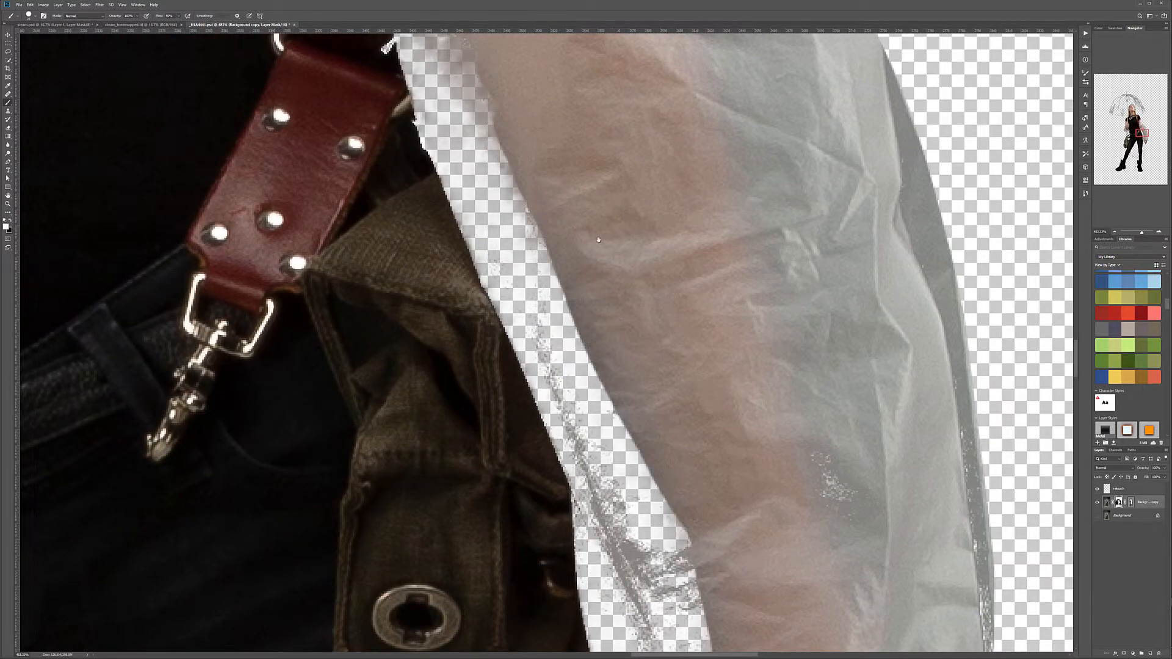
Step: Paint the mask further up the same arm to restore the sleeve between the elbow and the leather strap
left_click_drag(598, 235, 646, 423)
left_click_drag(560, 317, 429, 51)
left_click_drag(542, 186, 614, 371)
mouse_move(465, 220)
left_mouse_down()
mouse_move(441, 166)
mouse_move(471, 264)
mouse_move(466, 255)
mouse_move(415, 473)
left_mouse_up()
mouse_move(400, 330)
left_mouse_down()
mouse_move(356, 137)
mouse_move(379, 253)
mouse_move(356, 137)
mouse_move(437, 383)
left_mouse_up()
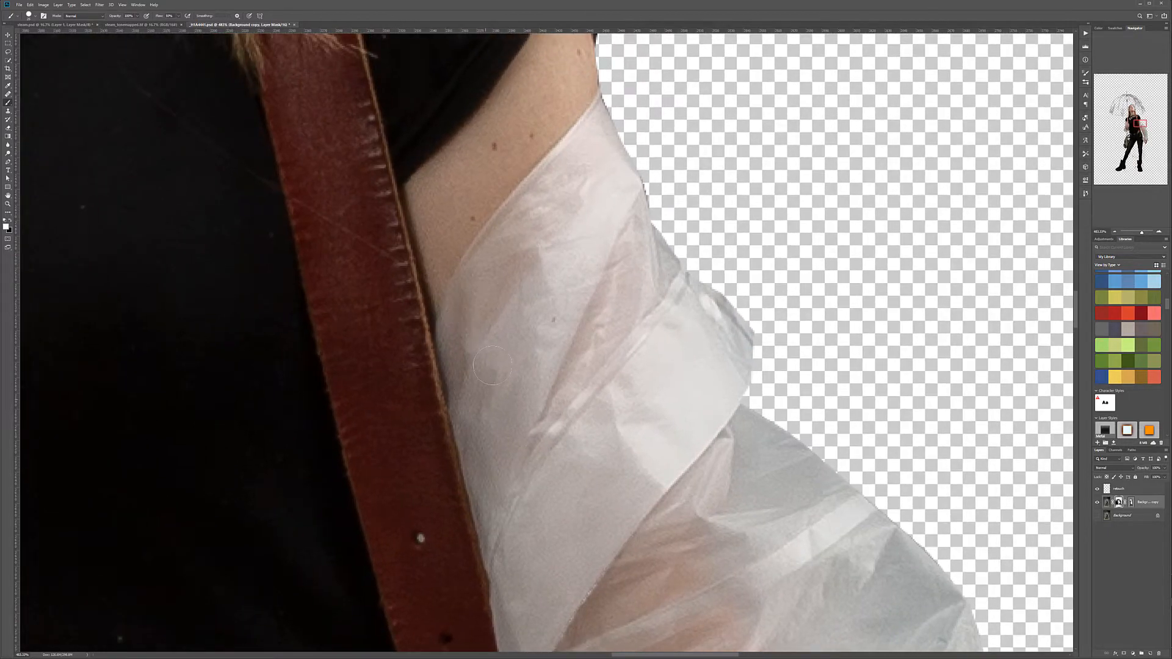
left_click_drag(298, 325, 652, 400)
Step: Undo the stray mask stroke at the hairline and repaint the mask to restore the hair along the top of the head
scroll(406, 292, "down", 4)
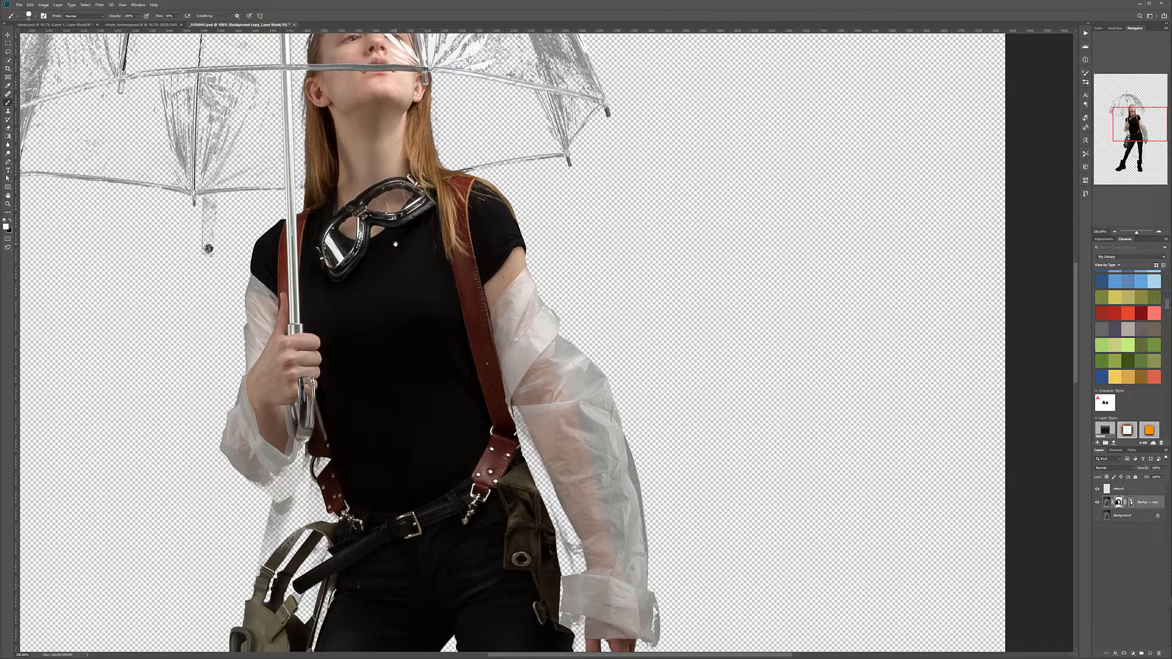
left_click_drag(396, 244, 497, 427)
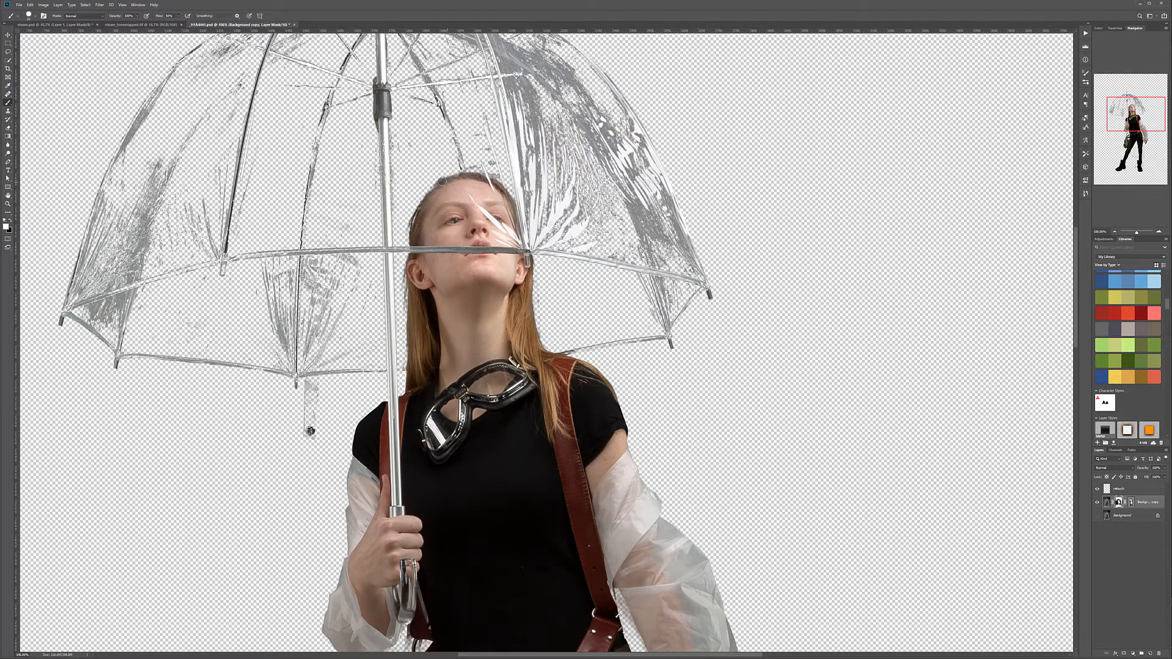
scroll(424, 158, "up", 5)
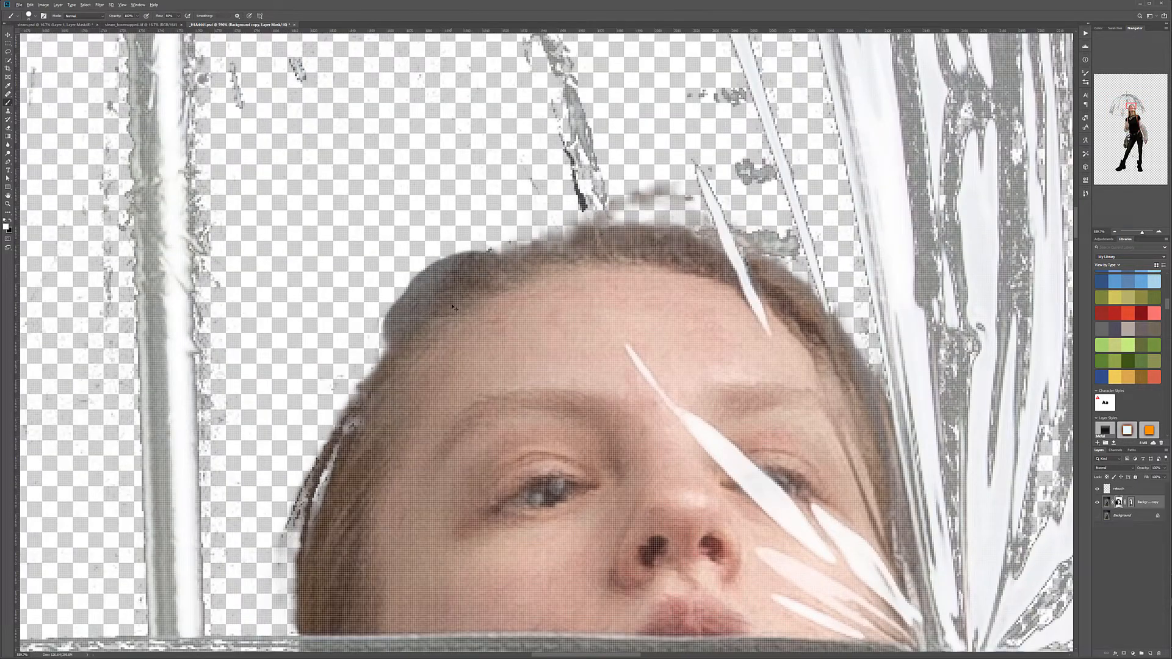
key("ctrl+z")
mouse_move(417, 339)
left_mouse_down()
mouse_move(475, 305)
mouse_move(416, 355)
mouse_move(517, 278)
mouse_move(643, 261)
mouse_move(525, 274)
left_mouse_up()
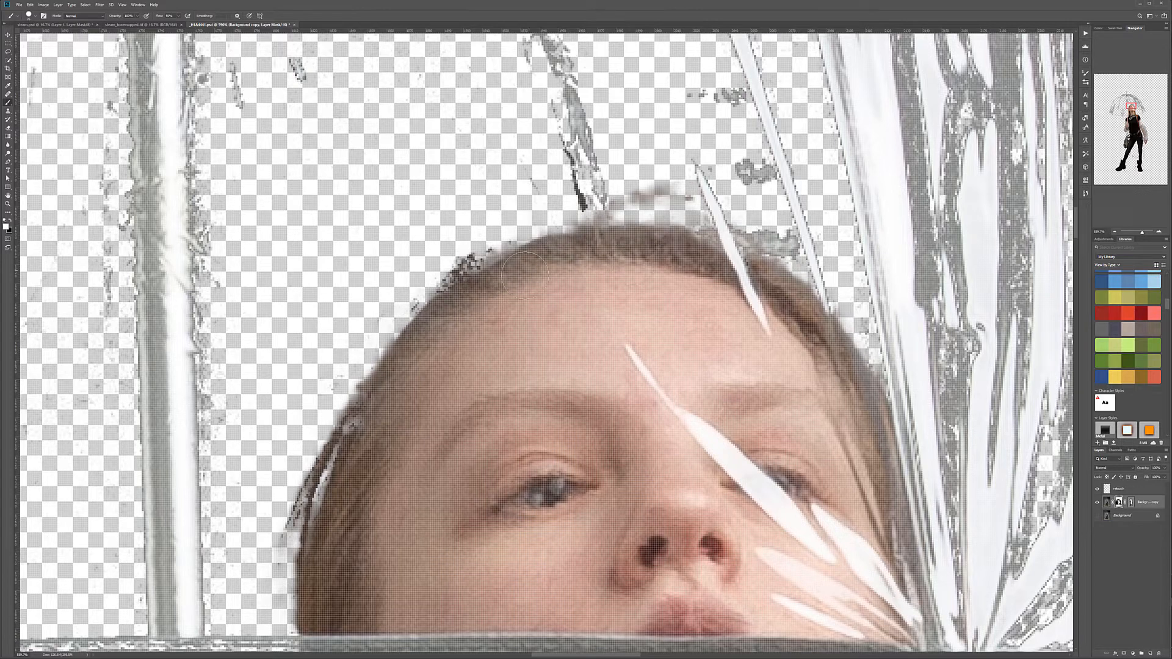
mouse_move(705, 263)
left_mouse_down()
mouse_move(756, 286)
mouse_move(800, 330)
left_mouse_up()
Step: Add a new layer above the retouch layer and clip the retouch layer to the masked Background copy
scroll(596, 414, "down", 5)
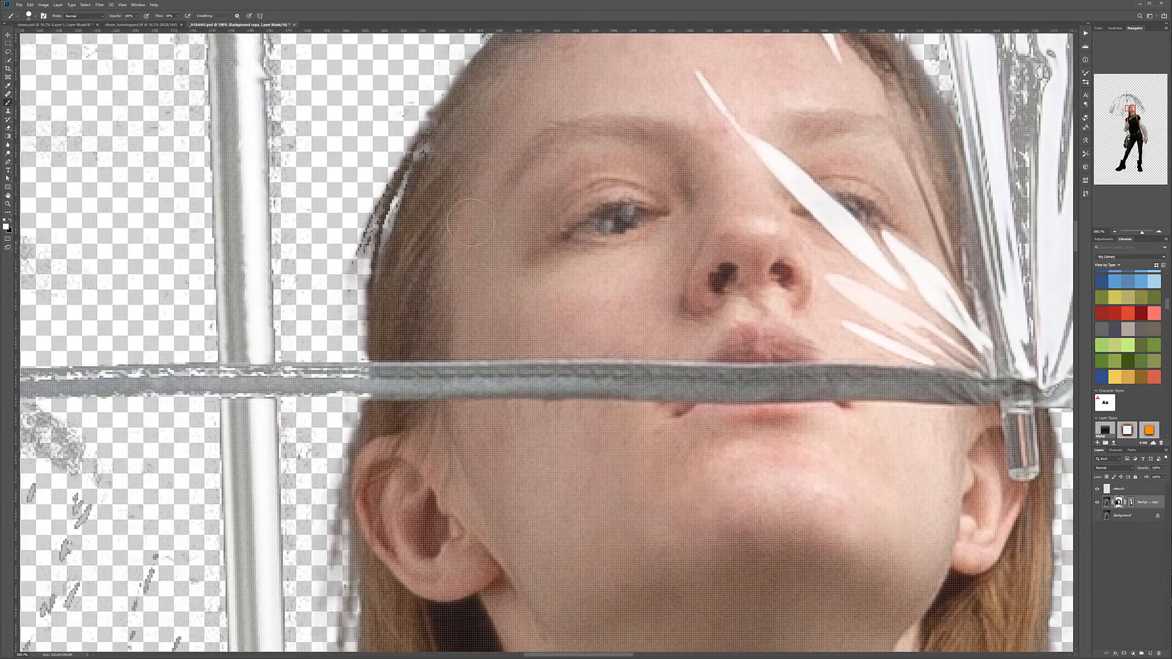
scroll(587, 386, "down", 5)
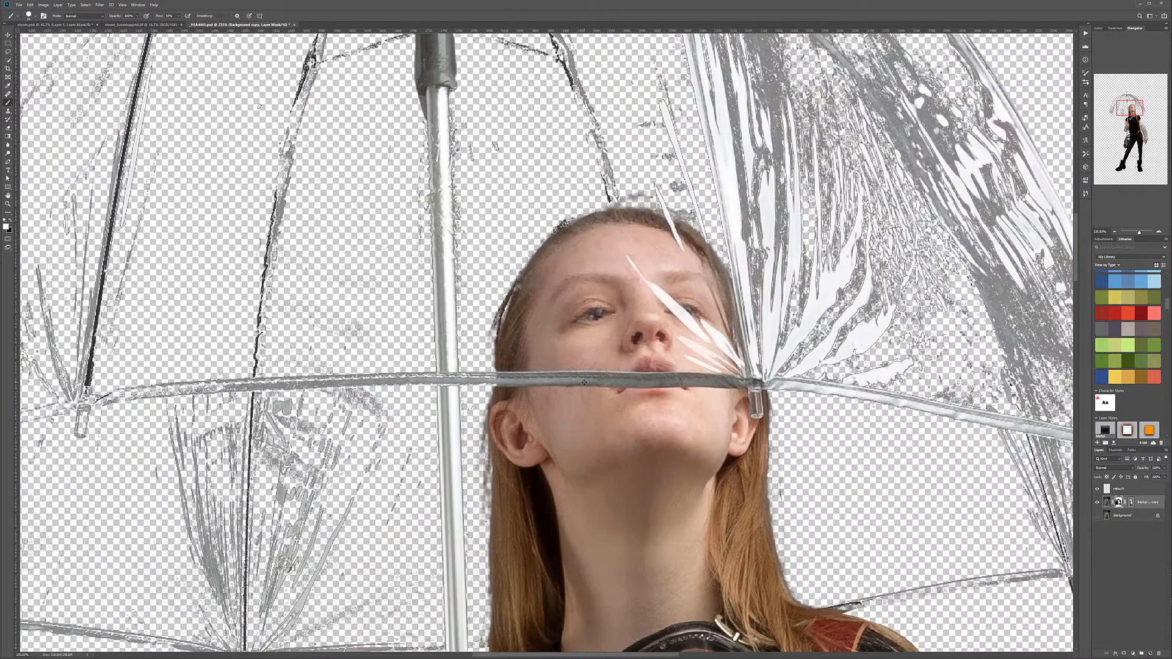
scroll(587, 386, "down", 4)
scroll(651, 308, "down", 3)
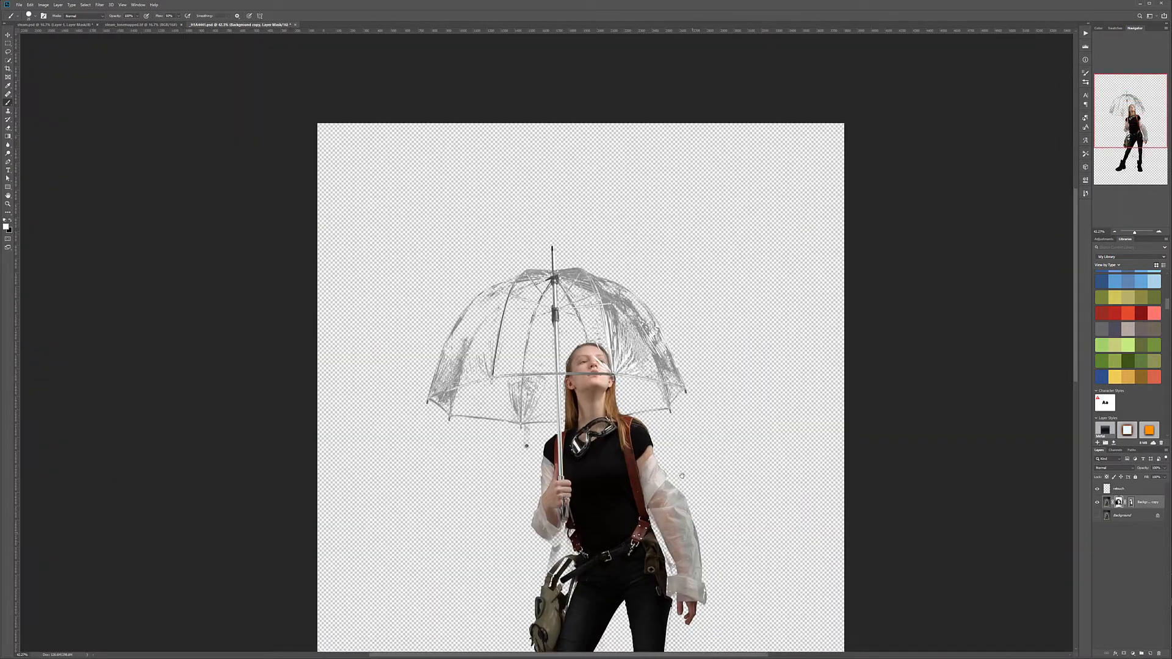
left_click_drag(650, 309, 640, 292)
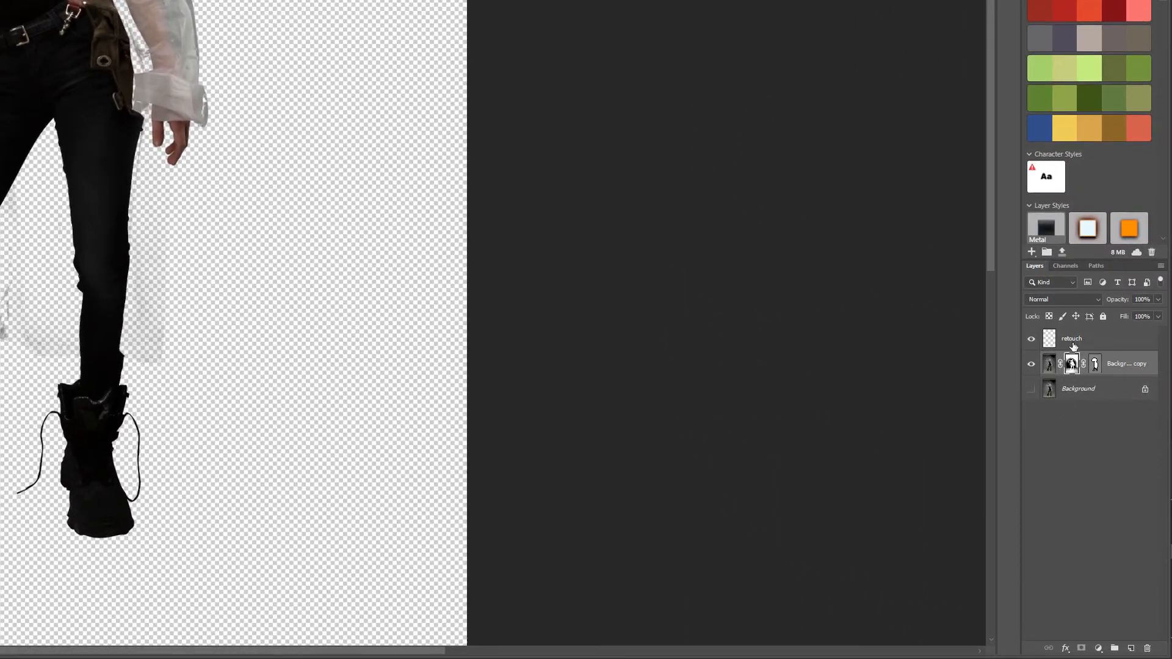
left_click(1140, 489)
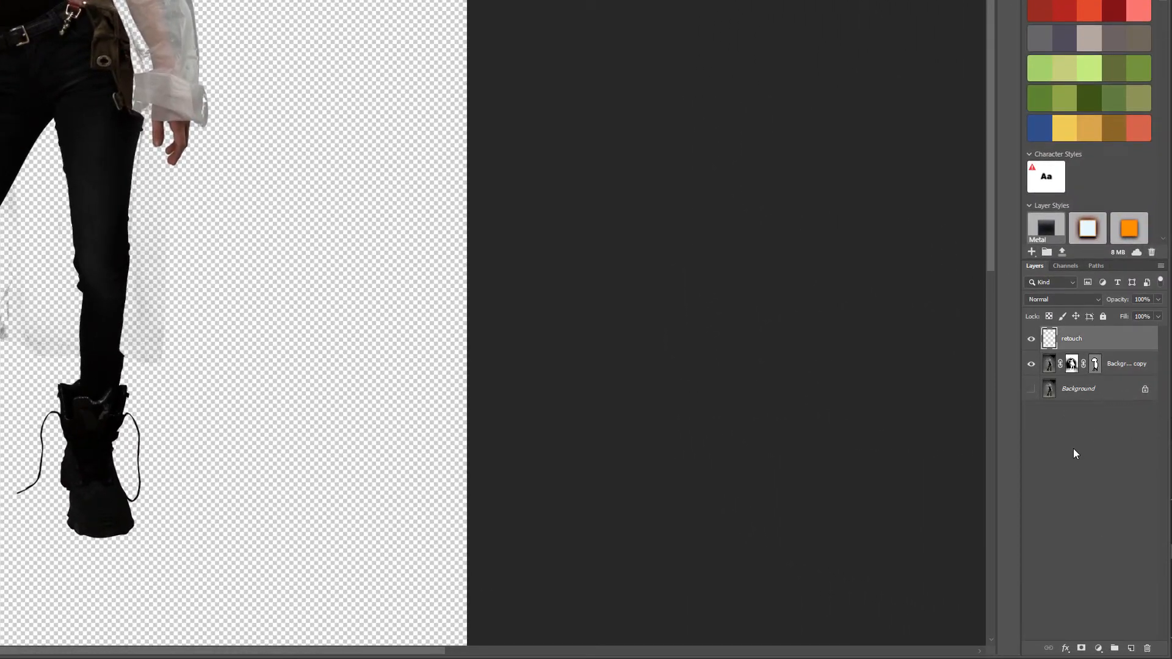
left_click(1132, 650)
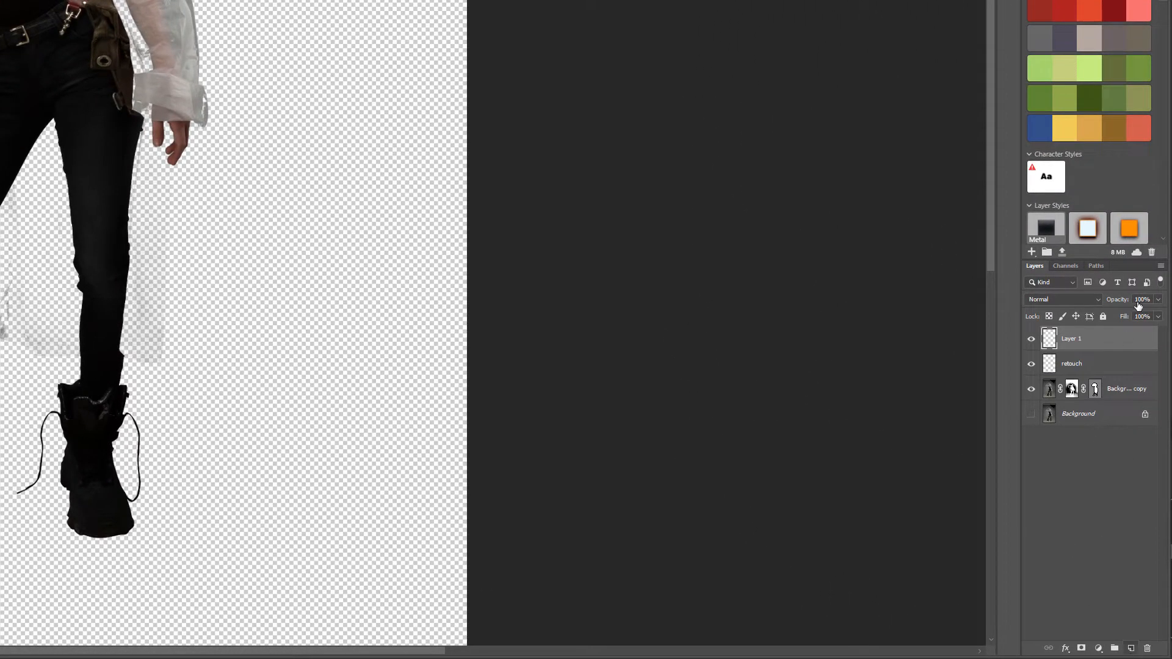
right_click(1120, 367)
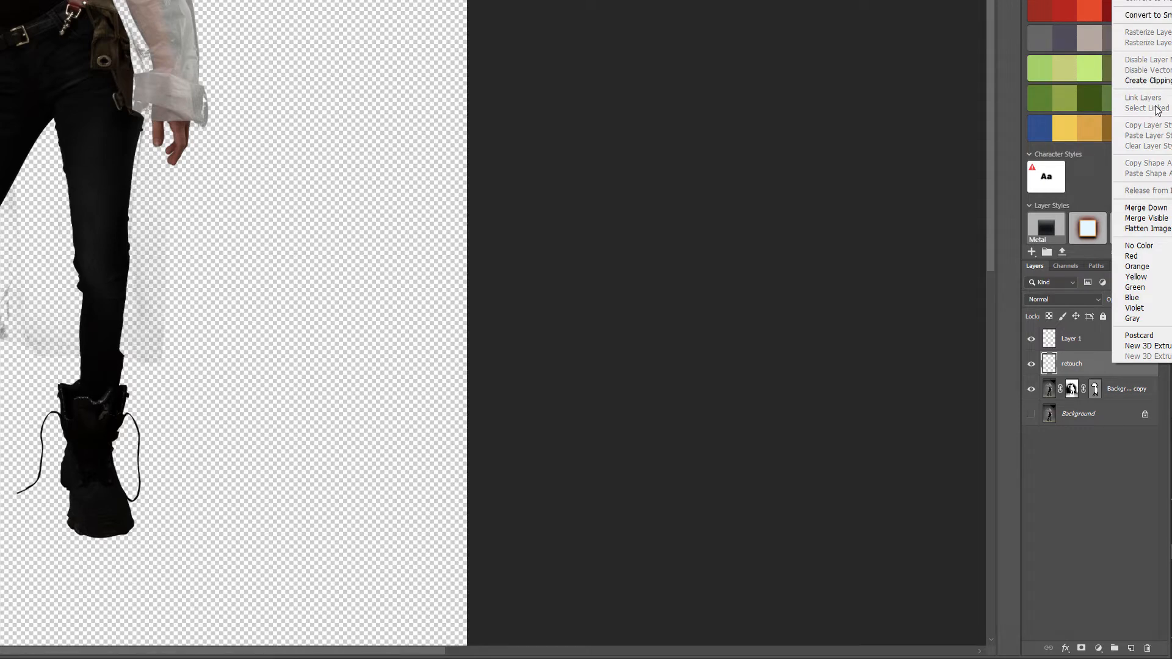
left_click(1169, 81)
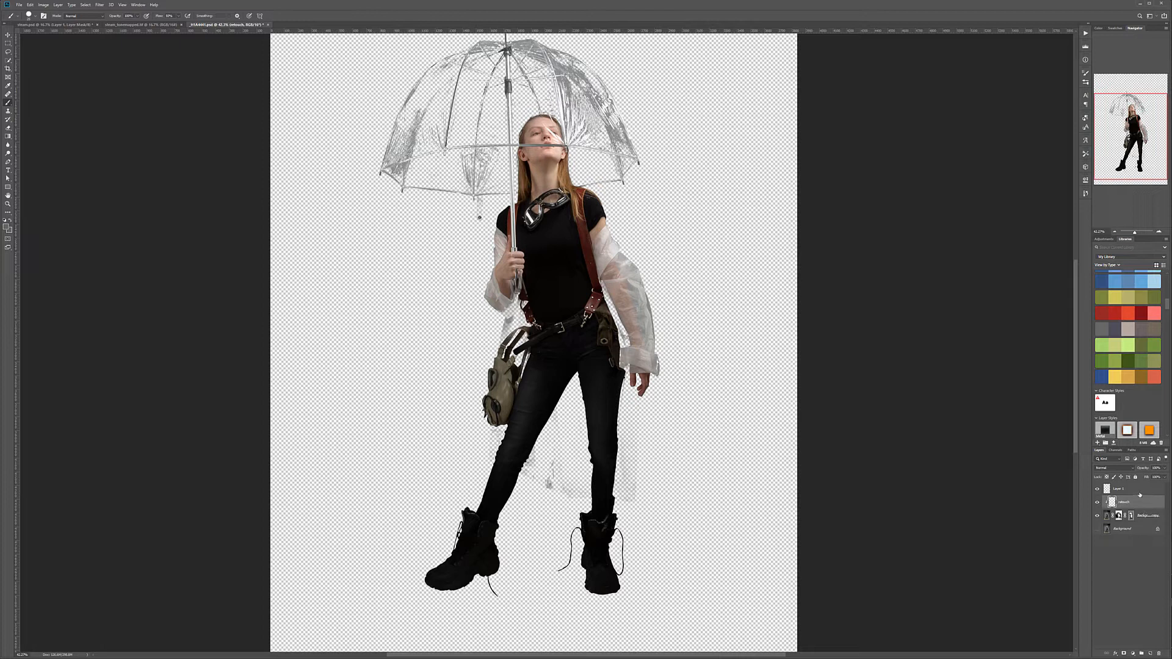
Step: Test clipping on the new layer with black scribbles across the model, and delete that layer
left_click(1139, 493)
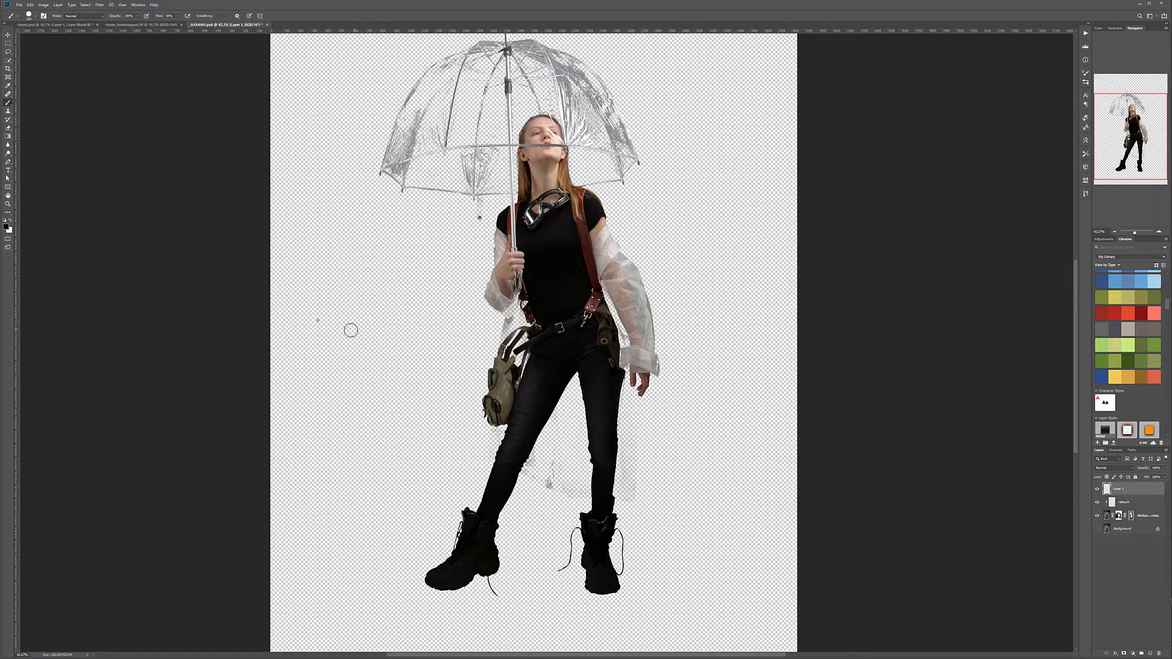
mouse_move(351, 330)
left_mouse_down()
mouse_move(732, 244)
mouse_move(367, 354)
mouse_move(683, 116)
mouse_move(678, 168)
left_mouse_up()
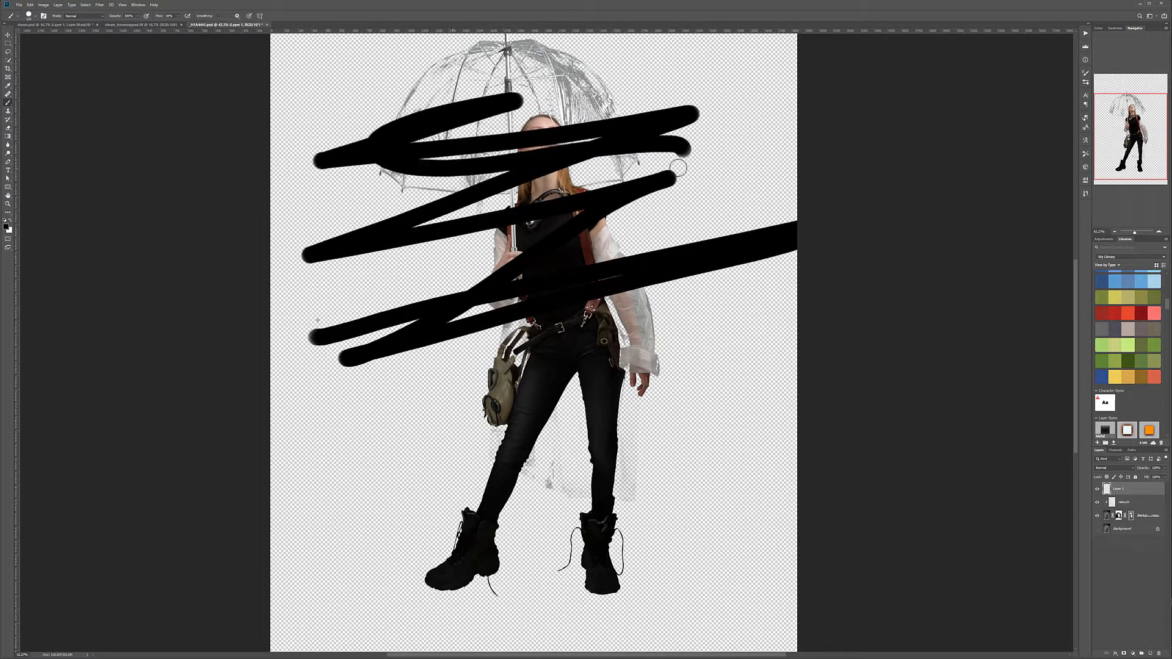
left_click_drag(696, 388, 774, 482)
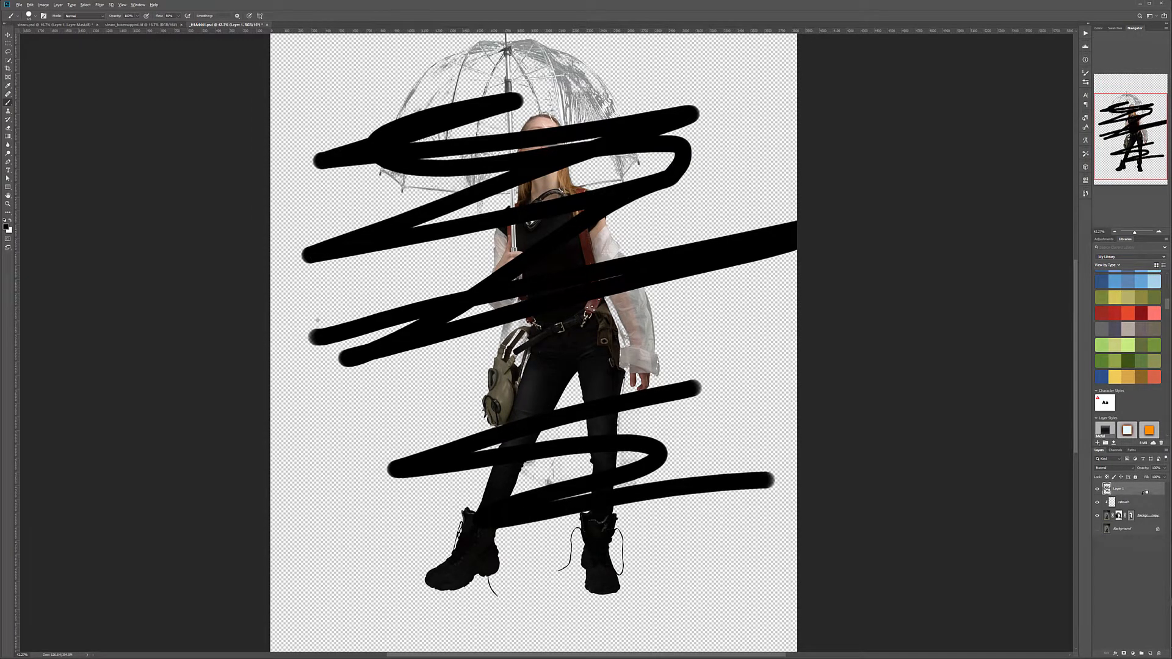
key("ctrl+alt+g")
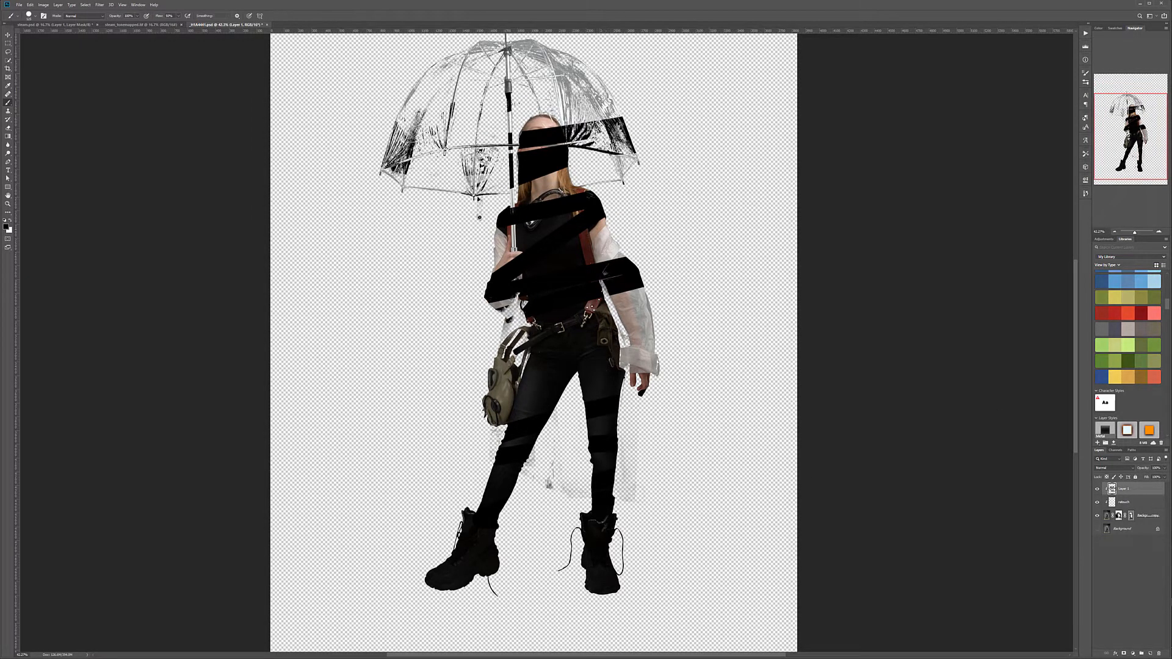
left_click_drag(1156, 490, 1158, 653)
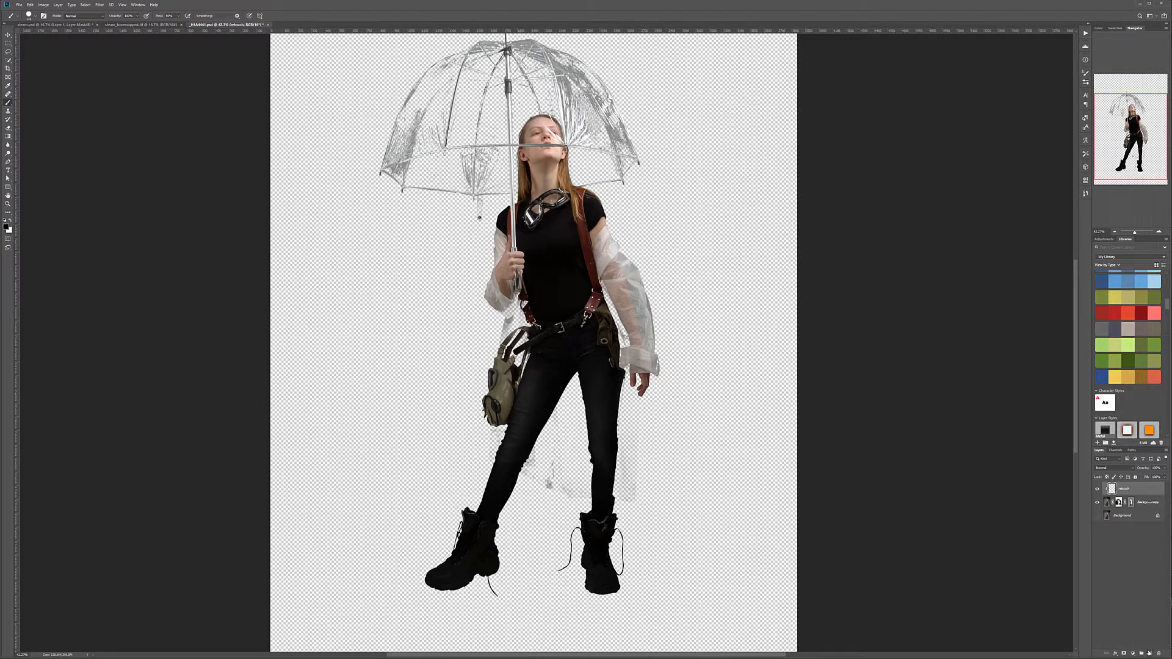
Step: Add a new top layer filled with 50% Gray in Normal mode at 100% opacity, and clip it to the model
left_click(1149, 653)
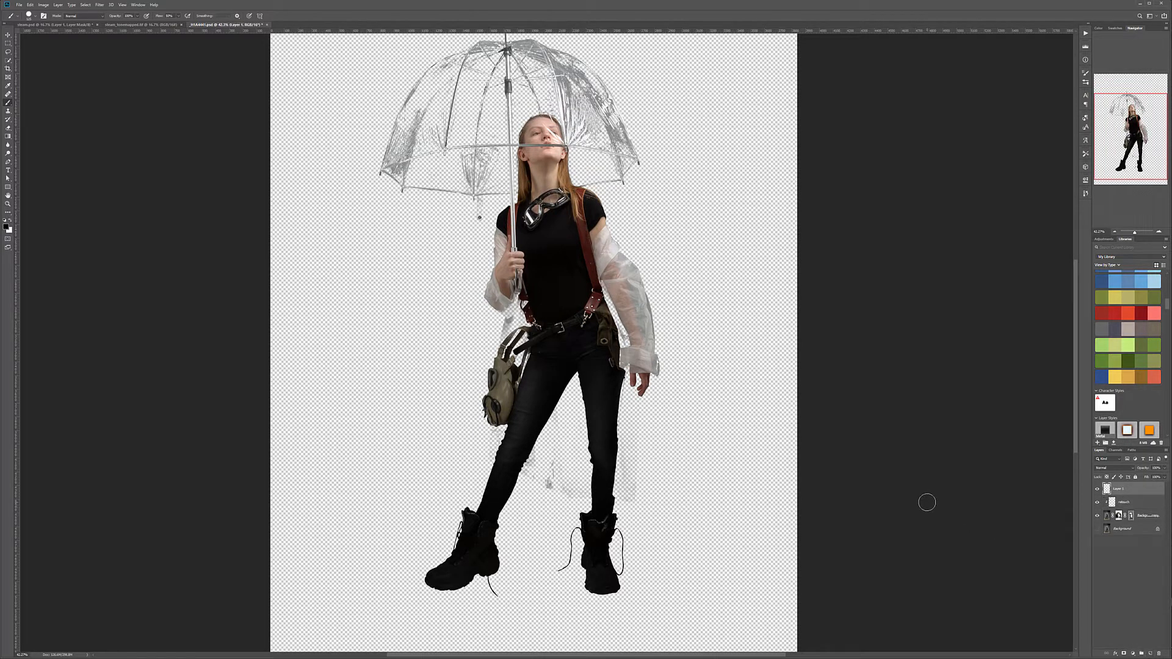
key("shift+F5")
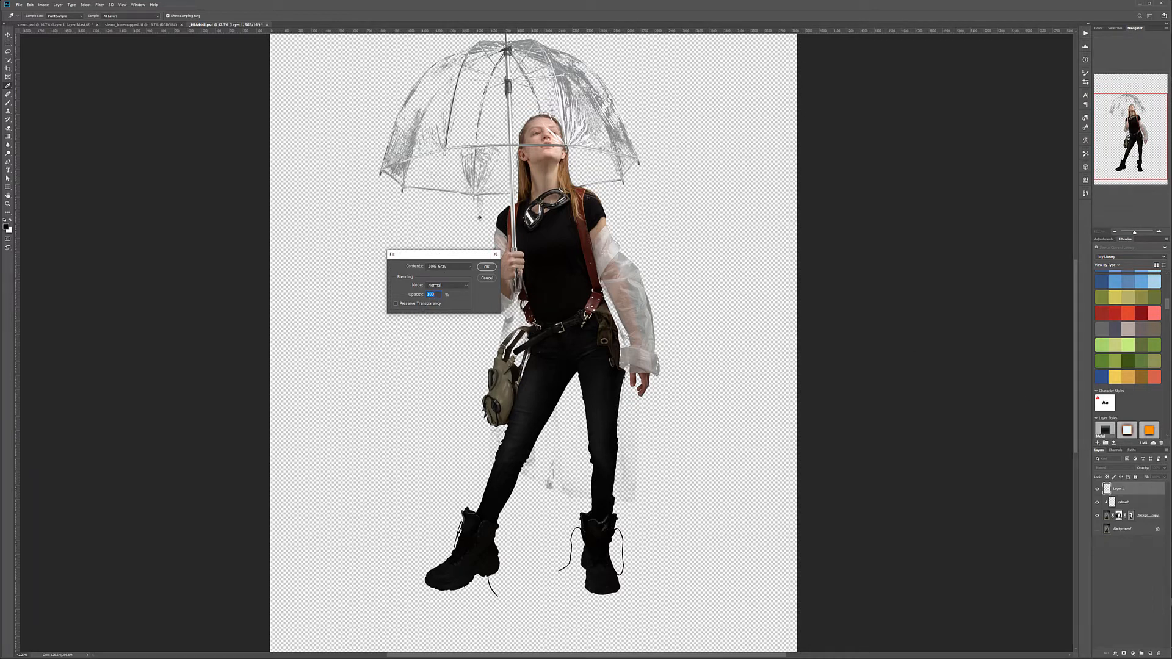
left_click(486, 268)
key("b")
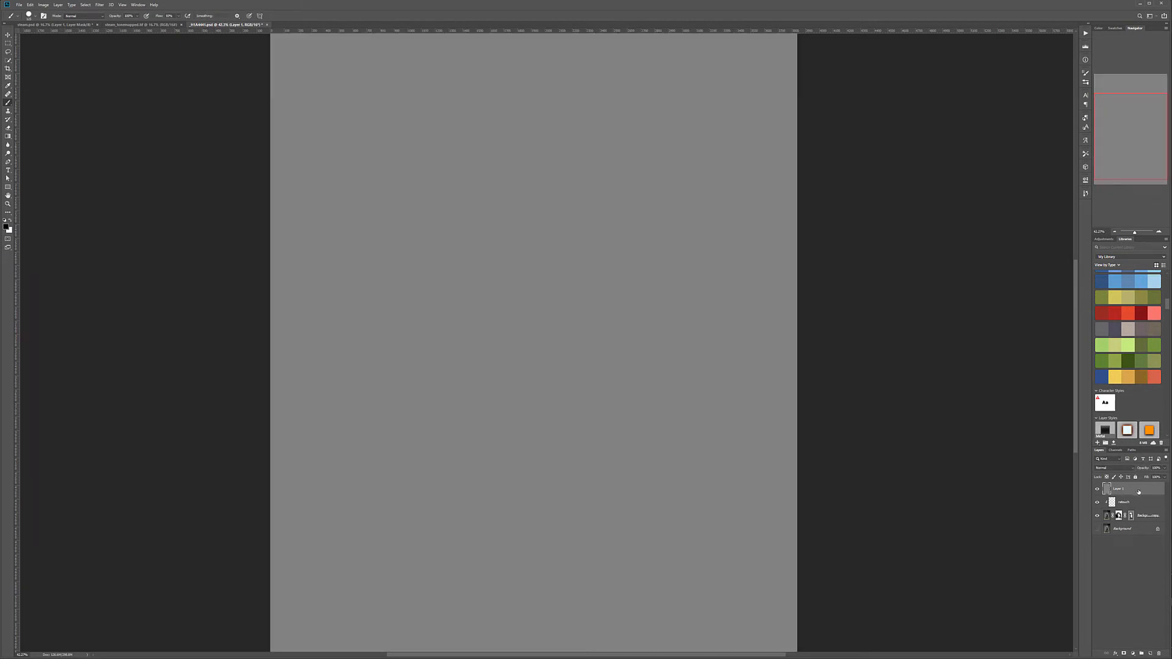
key("ctrl+alt+g")
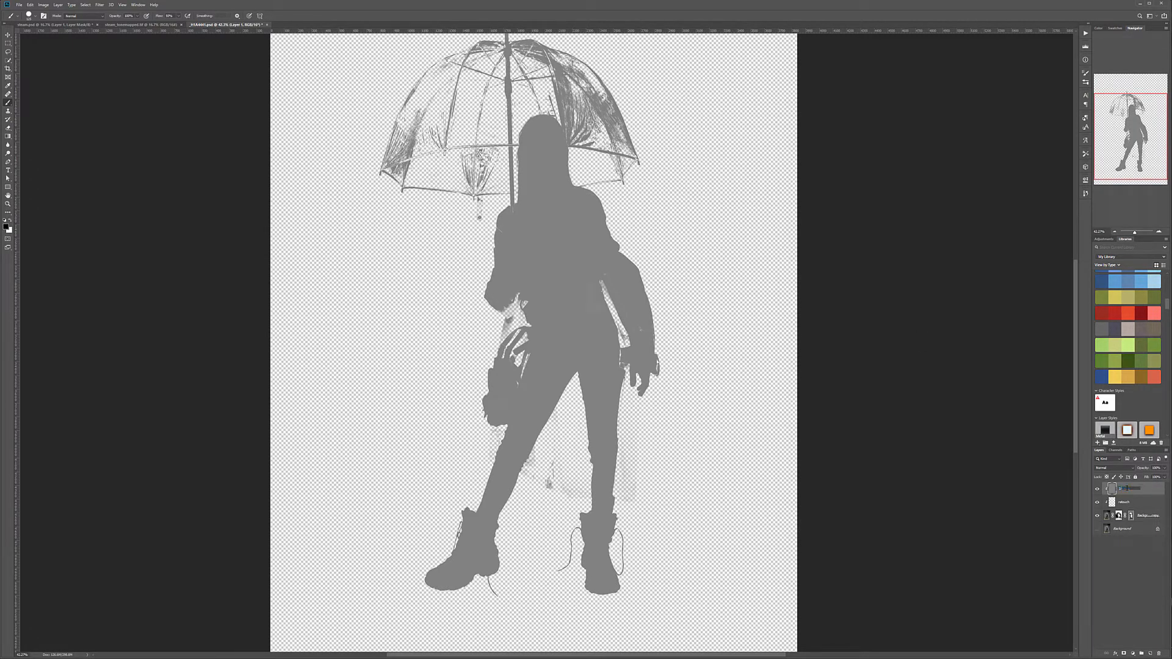
Step: Confirm the gray fill layer's new name and set its blending mode to Soft Light
key("Return")
left_click(1122, 468)
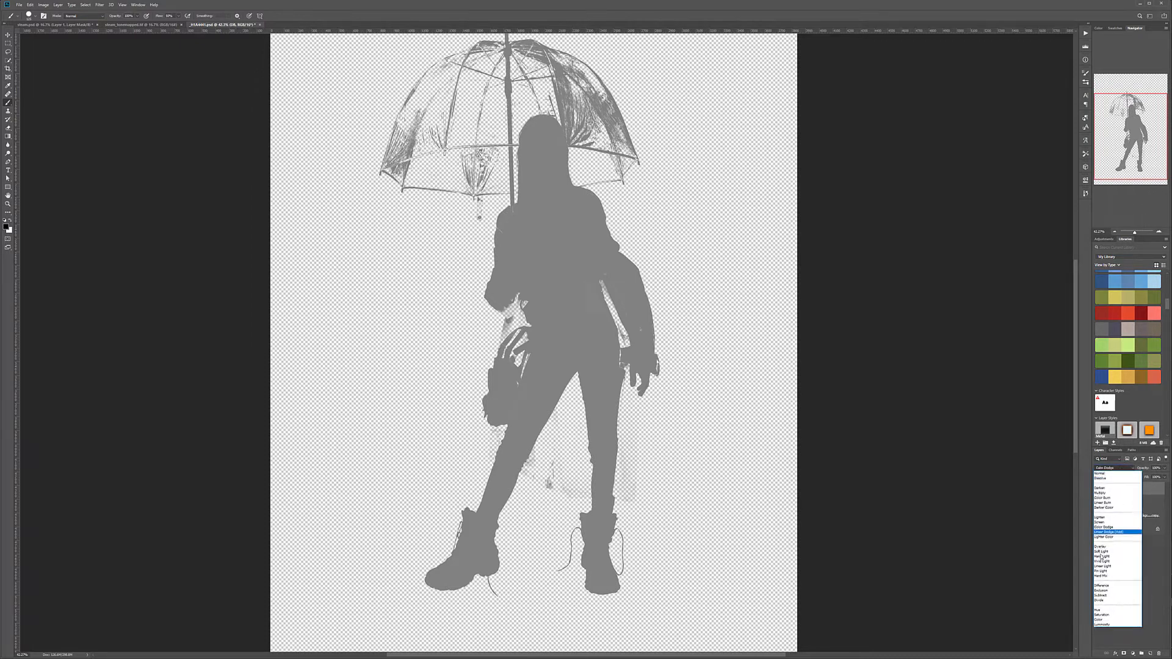
left_click(1117, 531)
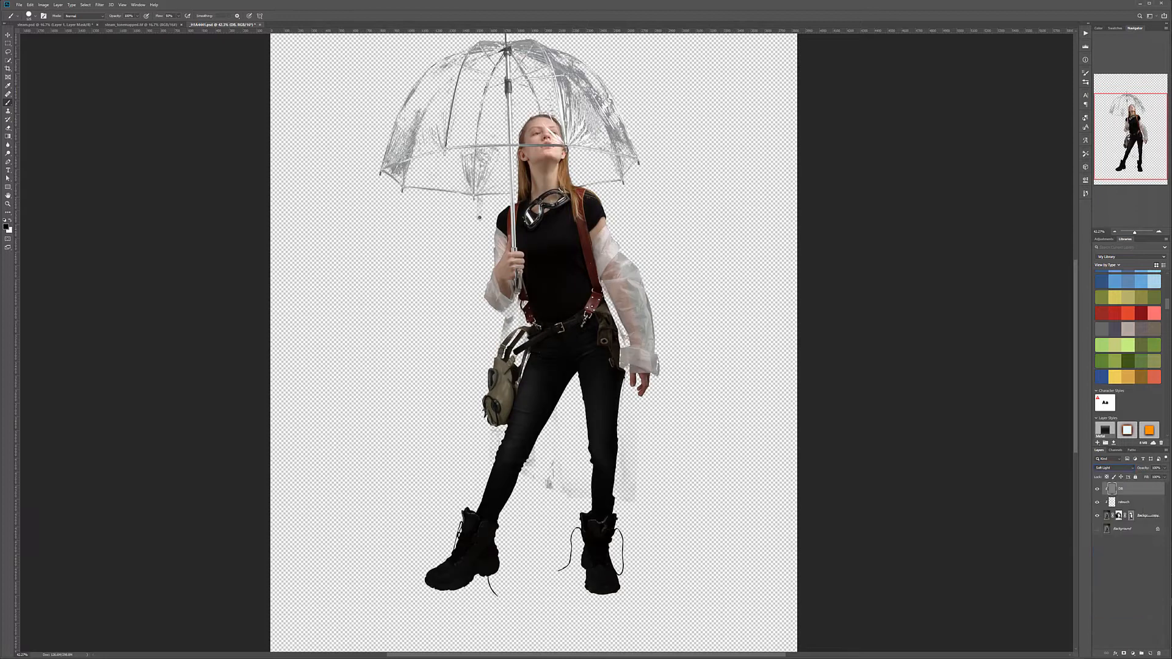
Step: Choose a soft round brush and burn shadows in black along the shaded side of the model's face and neck
right_click(319, 190)
left_click(356, 234)
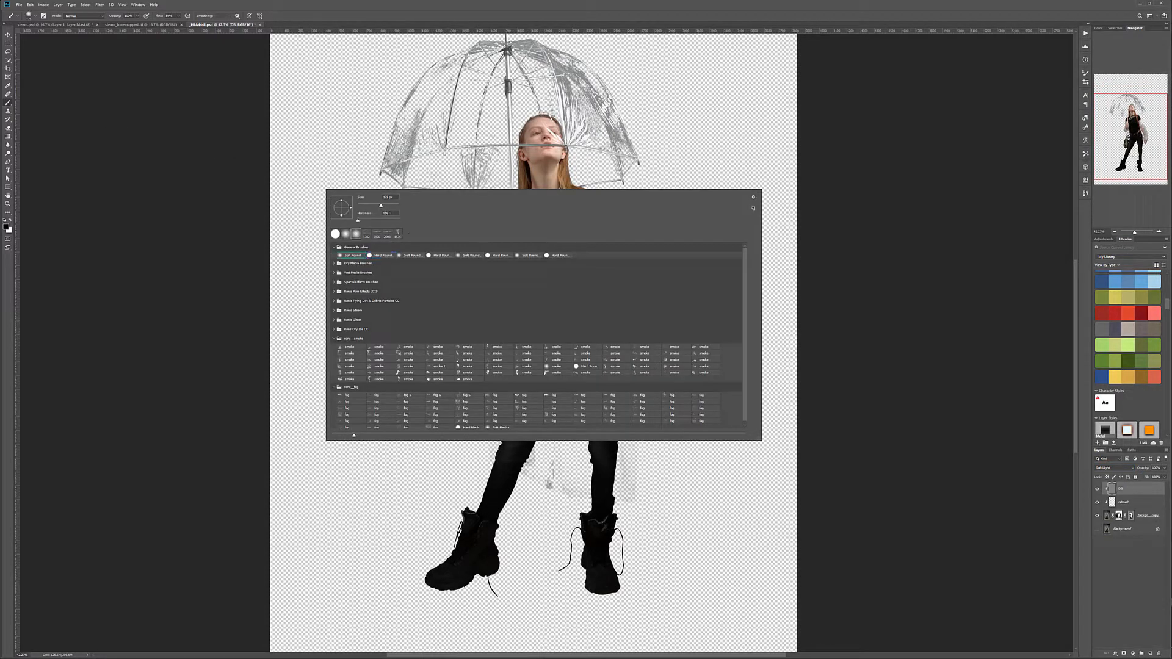
left_click(249, 189)
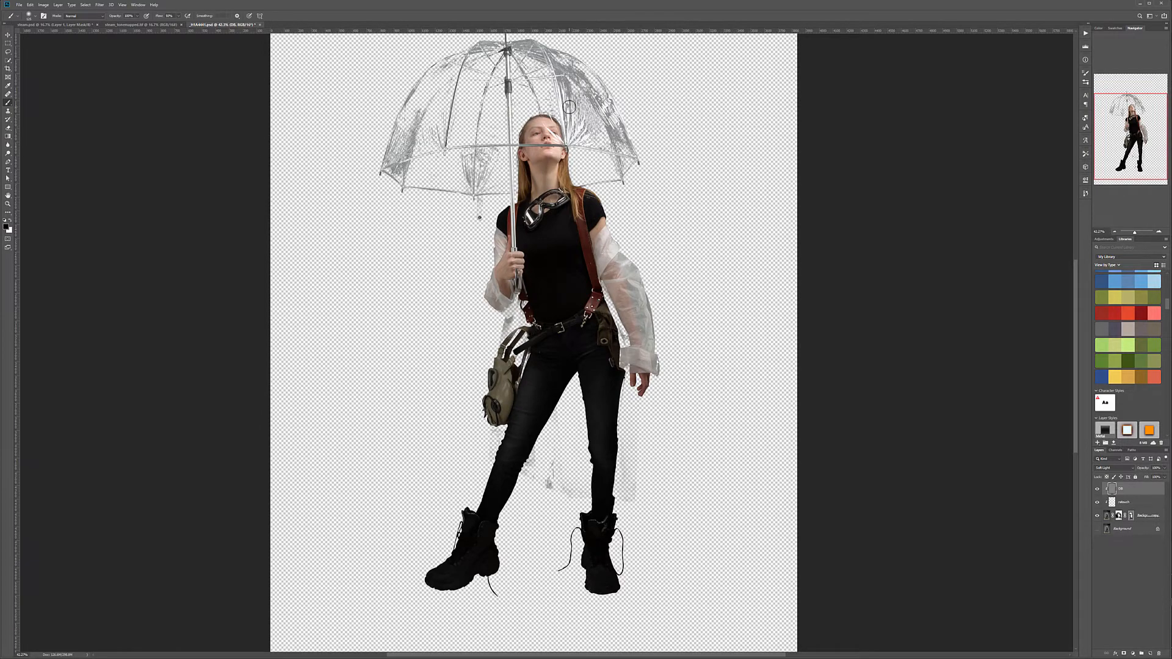
scroll(569, 108, "up", 18)
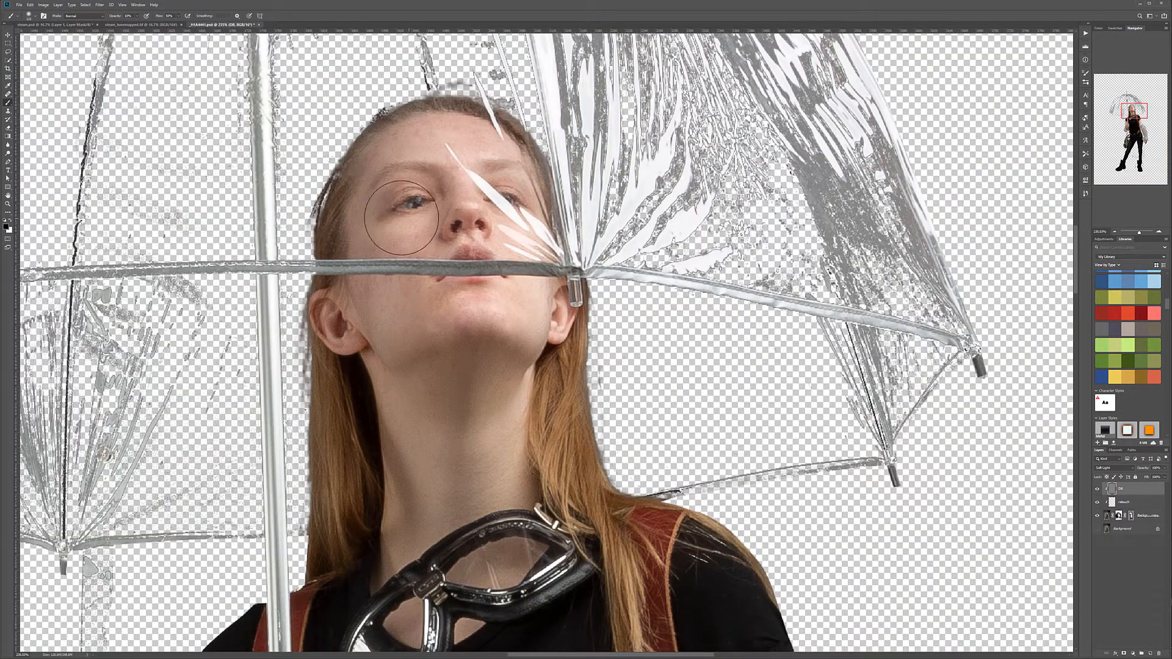
key("bracketleft")
key("bracketleft")
mouse_move(366, 232)
left_mouse_down()
mouse_move(386, 146)
mouse_move(347, 234)
mouse_move(376, 176)
mouse_move(357, 235)
mouse_move(372, 152)
left_mouse_up()
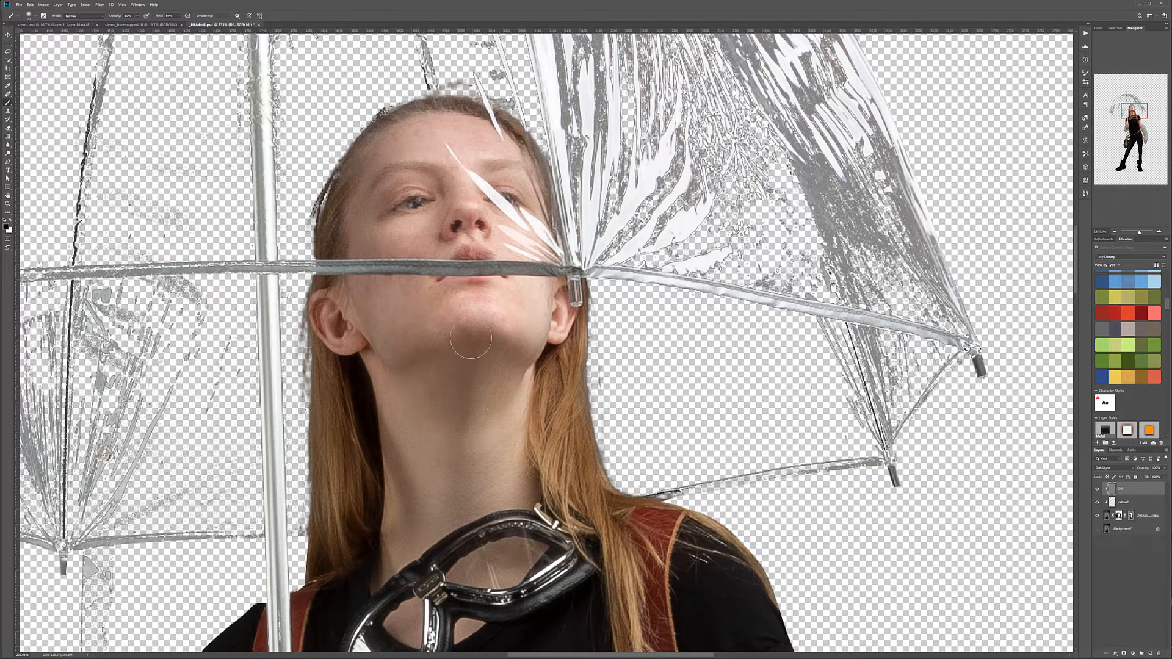
mouse_move(385, 429)
left_mouse_down()
mouse_move(410, 495)
mouse_move(384, 598)
left_mouse_up()
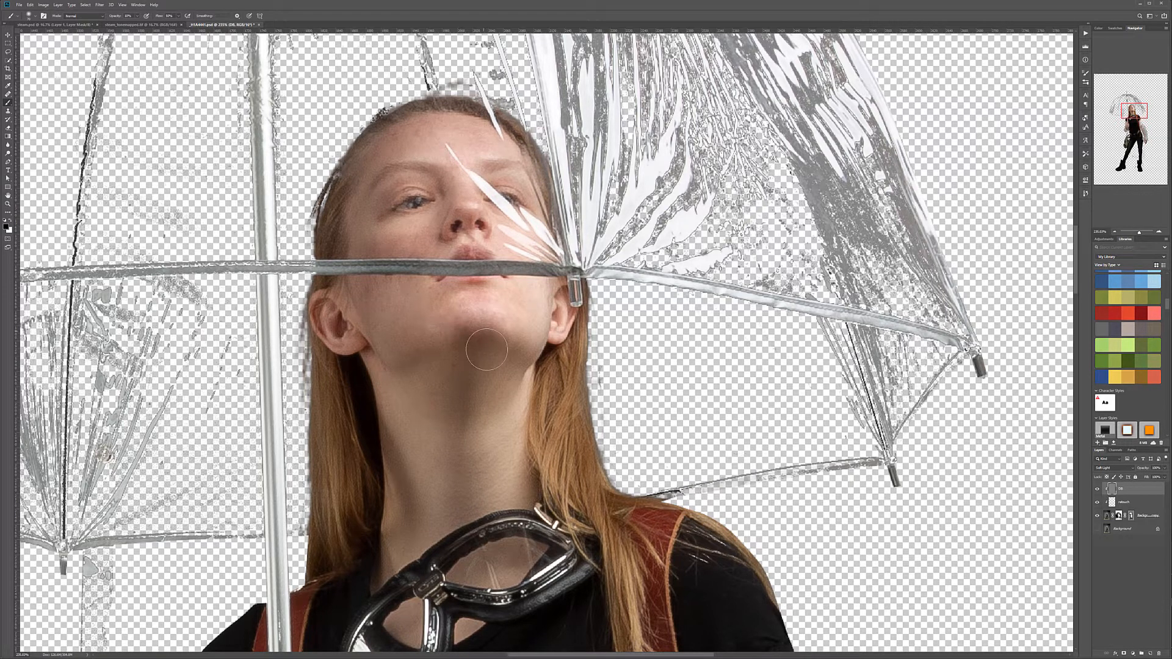
Step: With a smaller soft brush, dodge the model's cheek below the eye and the area between her eyebrows
scroll(468, 192, "up", 5)
scroll(469, 191, "up", 2)
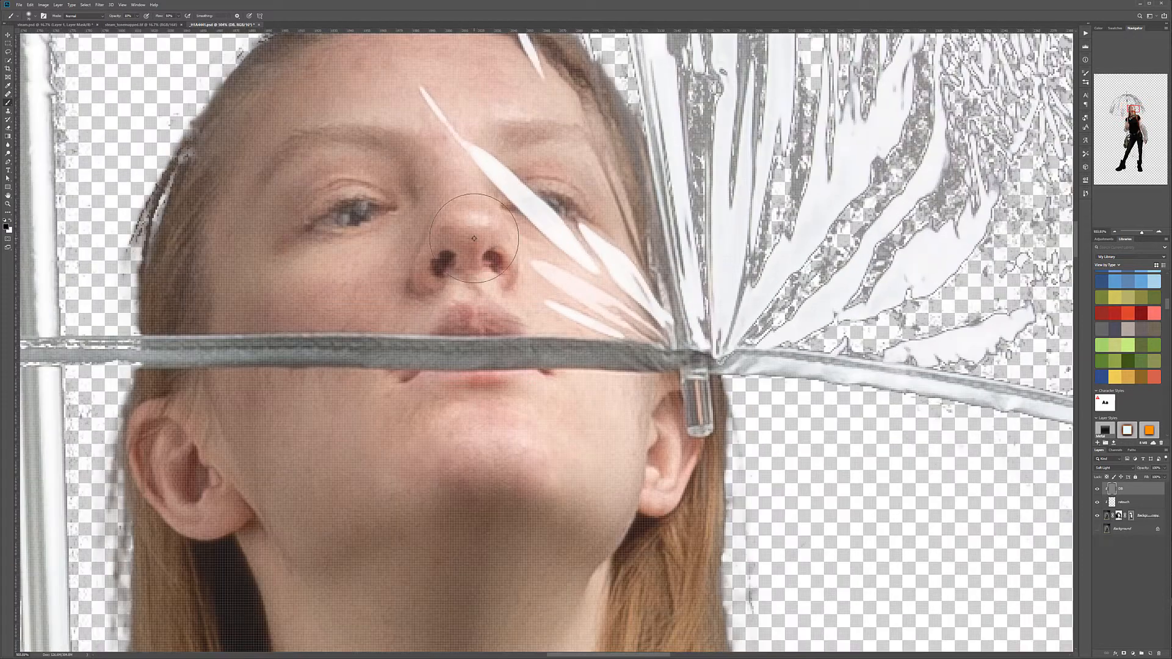
key("bracketleft")
key("bracketleft")
key("bracketleft")
key("bracketleft")
key("bracketleft")
key("bracketright")
key("bracketright")
key("bracketright")
mouse_move(313, 278)
left_mouse_down()
mouse_move(322, 262)
mouse_move(366, 260)
left_mouse_up()
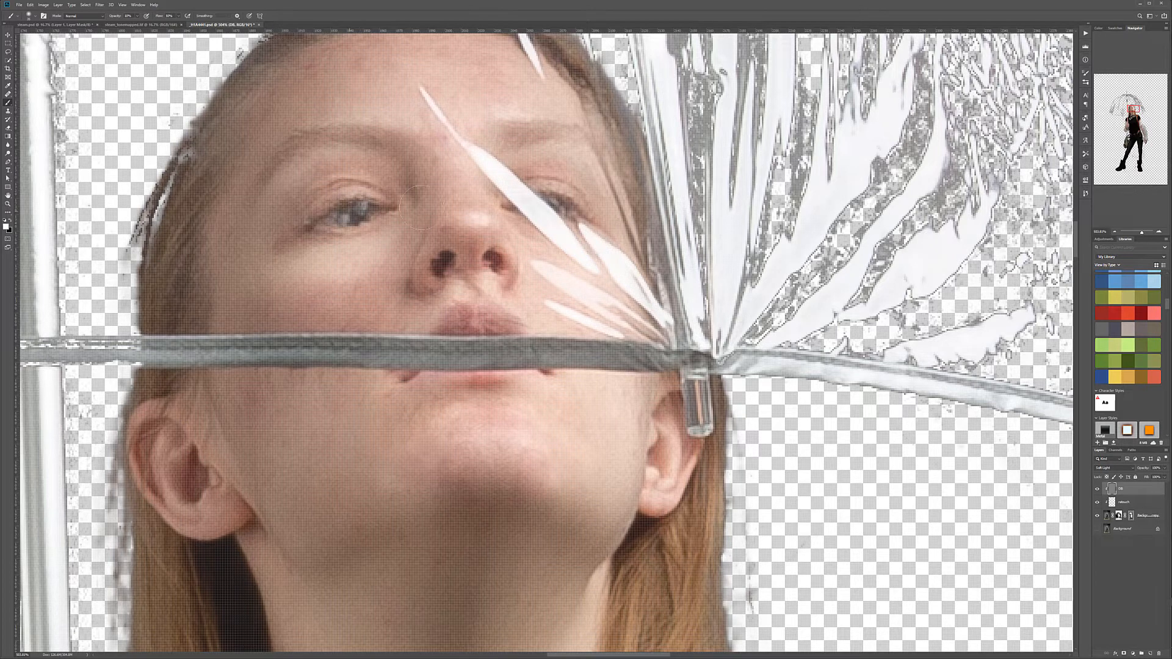
left_click_drag(461, 128, 445, 114)
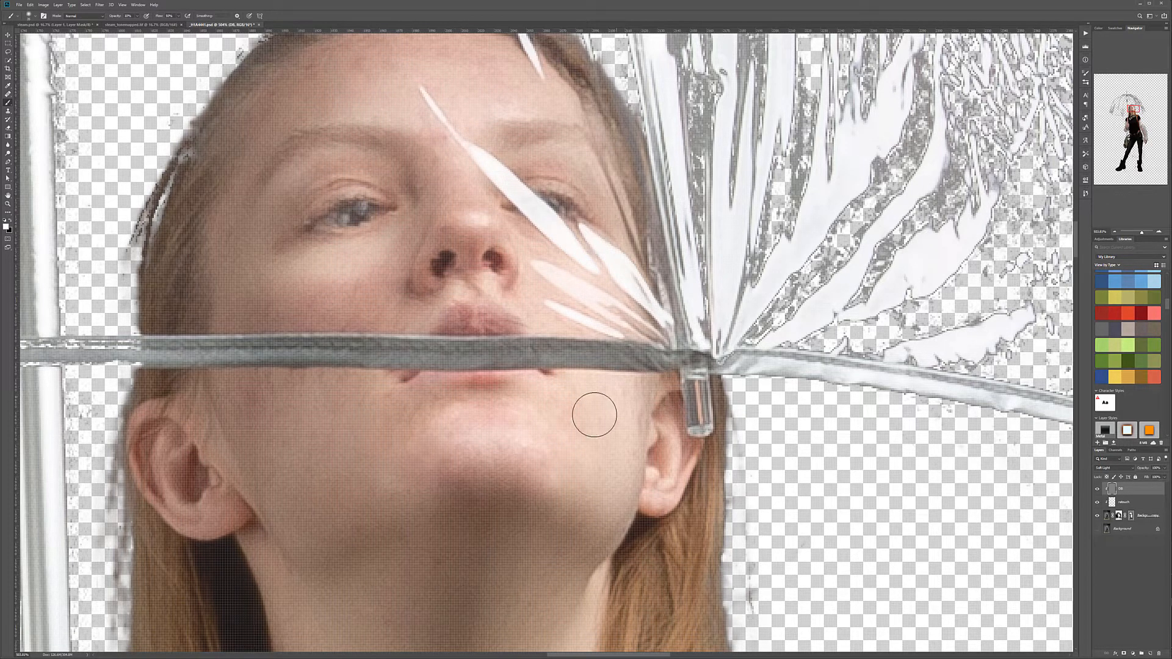
Step: Enlarge the brush and dodge the front of the model's neck with white
scroll(546, 415, "down", 6)
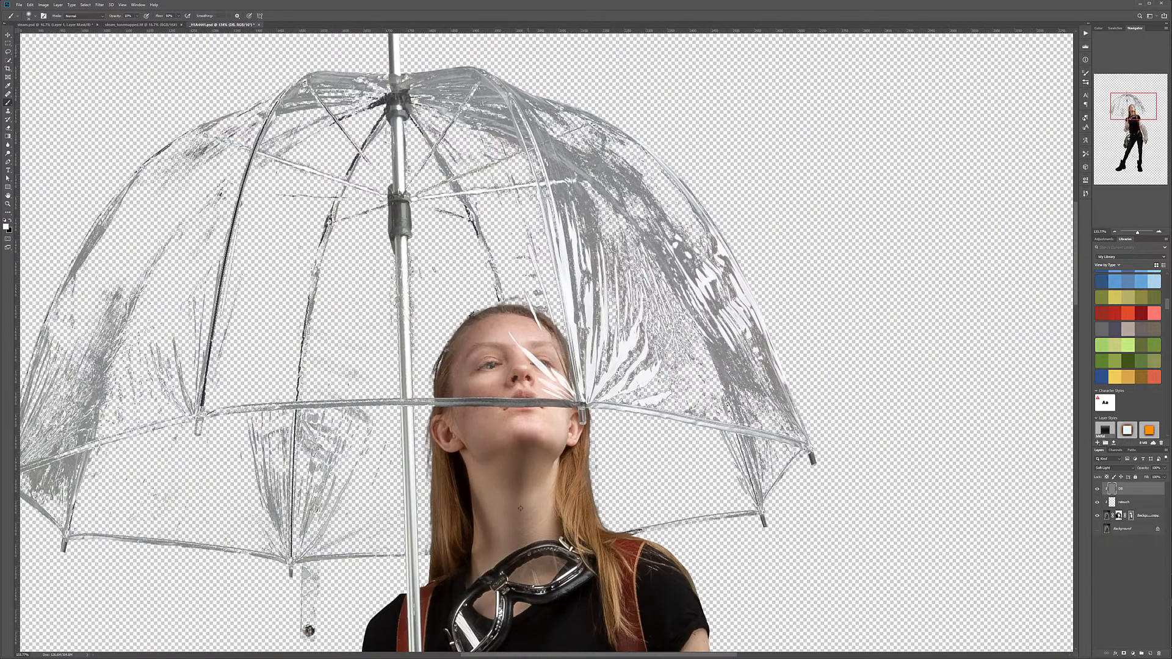
key("]")
key("]")
key("]")
key("]")
key("]")
left_click_drag(536, 470, 548, 516)
Step: Burn shadows in black along the transparent raincoat sleeve on the model's outstretched arm, using a larger brush
left_click_drag(626, 594, 578, 246)
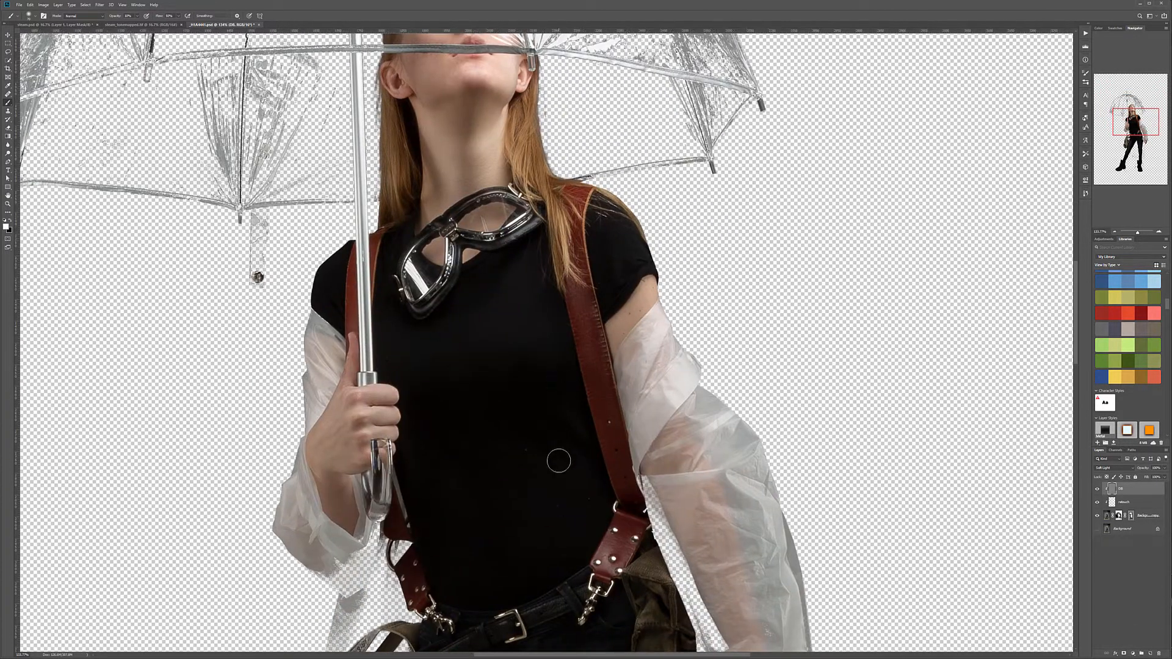
scroll(557, 432, "down", 2)
scroll(548, 441, "down", 1)
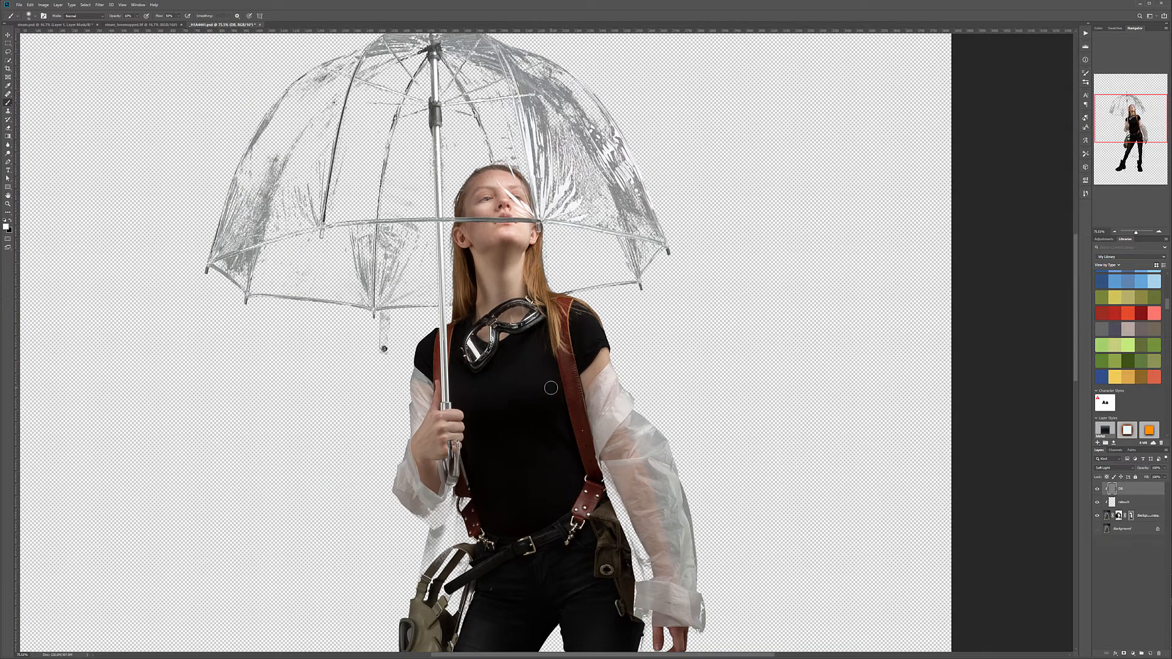
key("bracketright")
key("bracketright")
key("x")
mouse_move(601, 384)
left_mouse_down()
mouse_move(636, 482)
mouse_move(619, 490)
mouse_move(658, 527)
mouse_move(643, 501)
mouse_move(640, 531)
left_mouse_up()
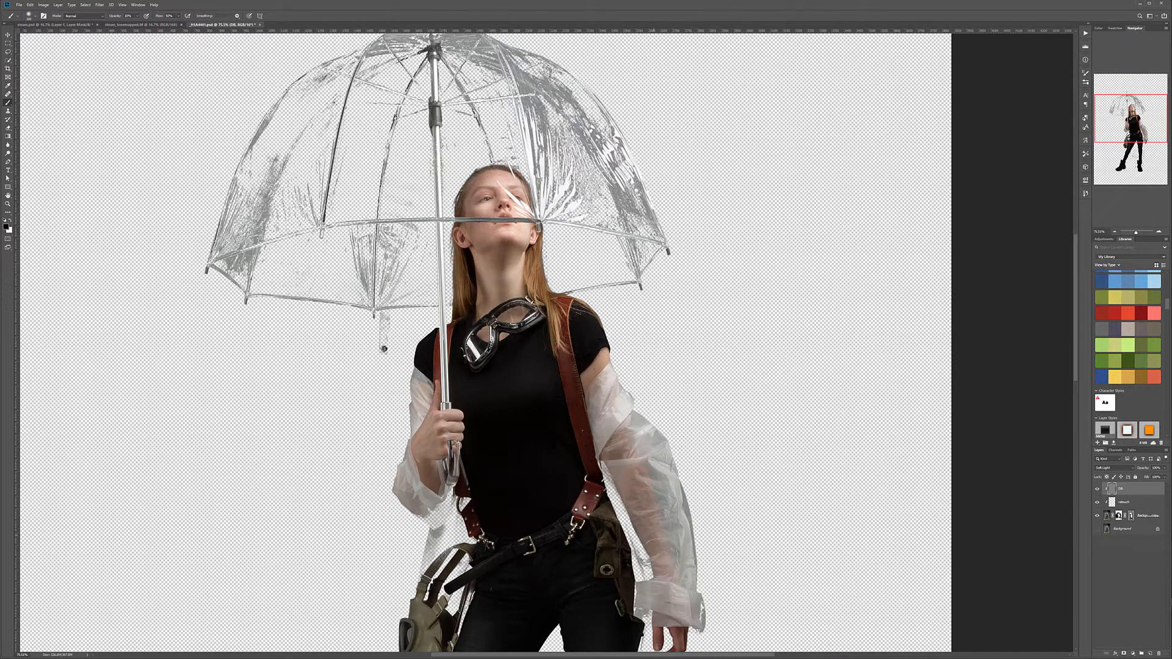
Step: Dodge the thighs of the jeans and burn the boots to deepen their shadows
mouse_move(462, 452)
left_mouse_down()
mouse_move(445, 460)
mouse_move(452, 446)
mouse_move(435, 465)
mouse_move(368, 159)
left_mouse_up()
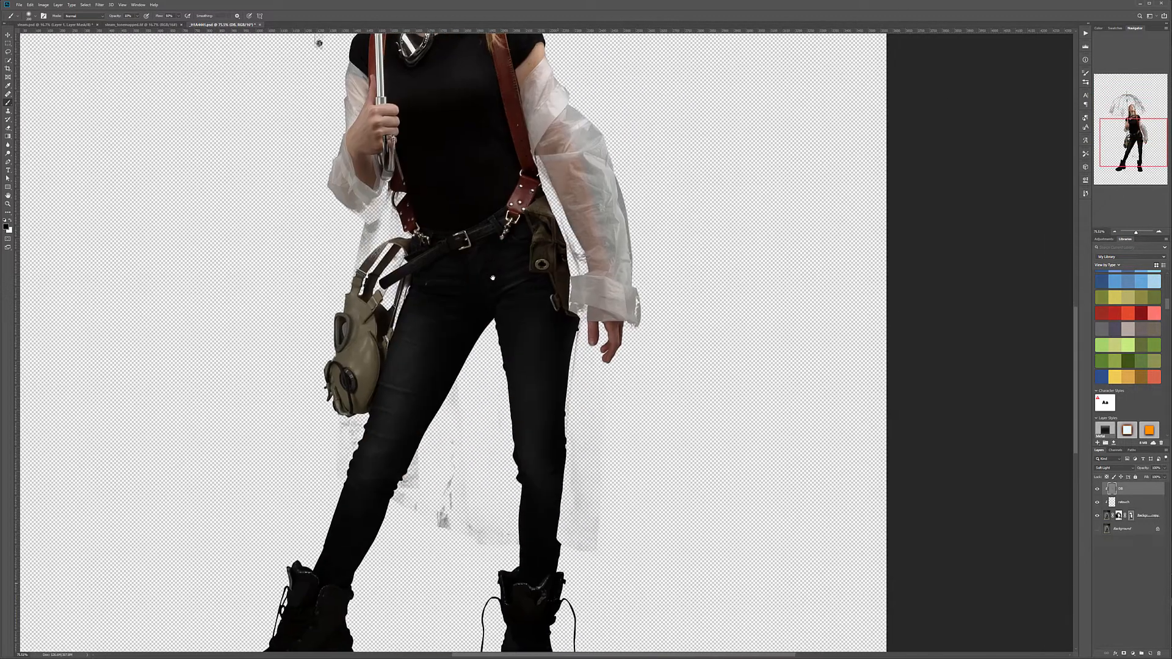
mouse_move(431, 313)
left_mouse_down()
mouse_move(357, 495)
mouse_move(417, 423)
mouse_move(532, 341)
mouse_move(539, 314)
mouse_move(534, 531)
mouse_move(535, 330)
mouse_move(542, 521)
mouse_move(355, 403)
mouse_move(398, 322)
mouse_move(435, 305)
mouse_move(512, 363)
left_mouse_up()
key("x")
key("x")
key("x")
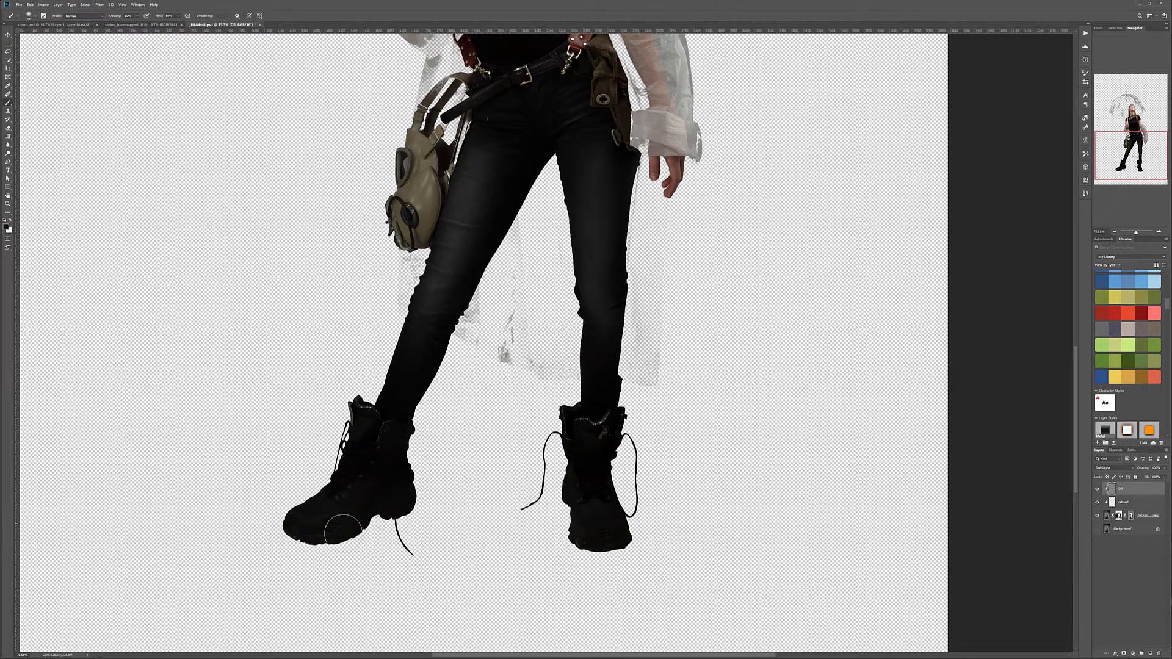
left_click_drag(602, 423, 564, 434)
left_click_drag(587, 537, 599, 531)
Step: Dodge the gas mask bag with white and burn the upper jeans below the belt with black
left_click_drag(592, 243, 564, 423)
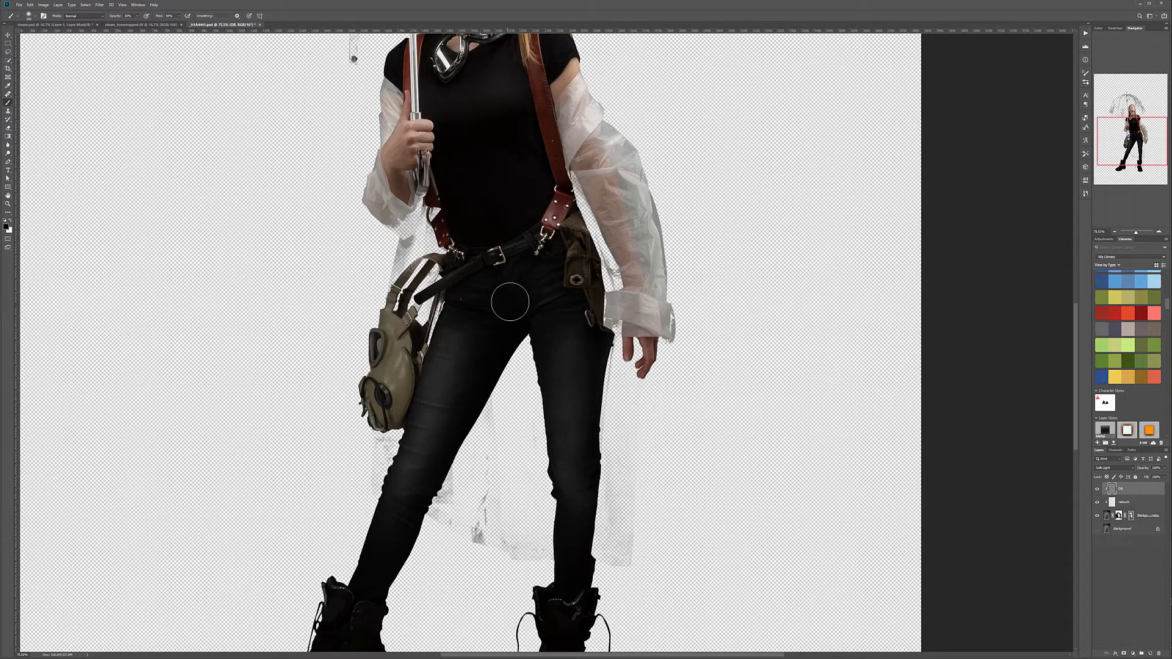
key("x")
mouse_move(390, 344)
left_mouse_down()
mouse_move(403, 334)
mouse_move(399, 395)
mouse_move(403, 346)
left_mouse_up()
key("x")
left_click_drag(527, 291, 524, 321)
Step: Compare the whole model with and without the Soft Light dodge-and-burn layer
scroll(524, 321, "up", 5)
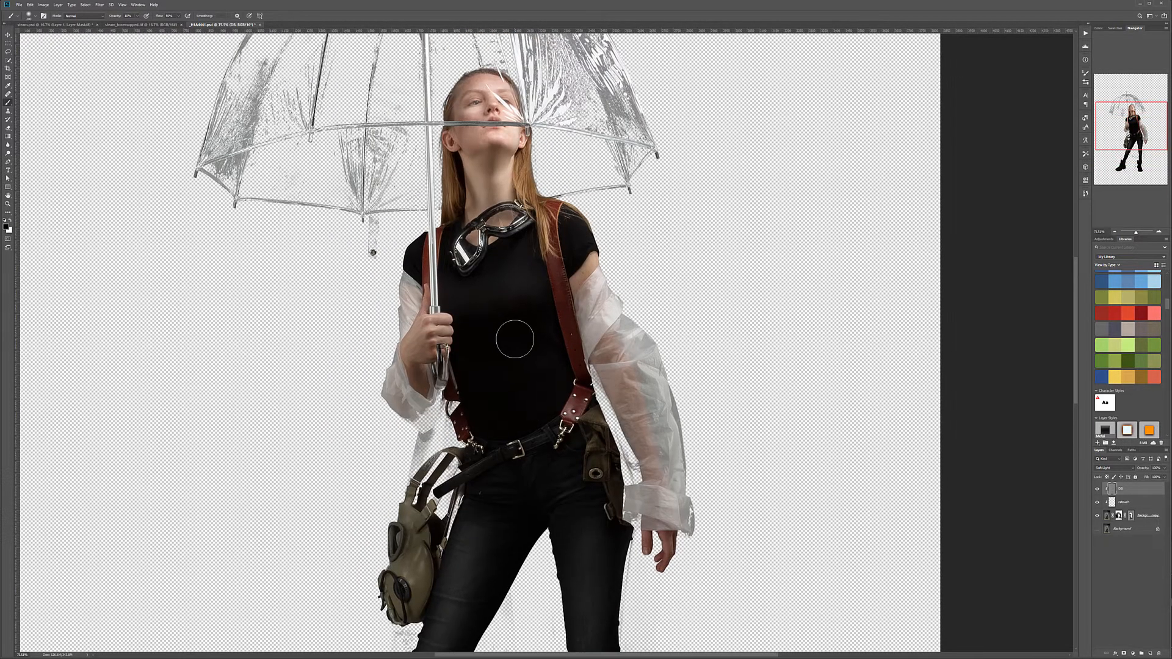
key("ctrl+0")
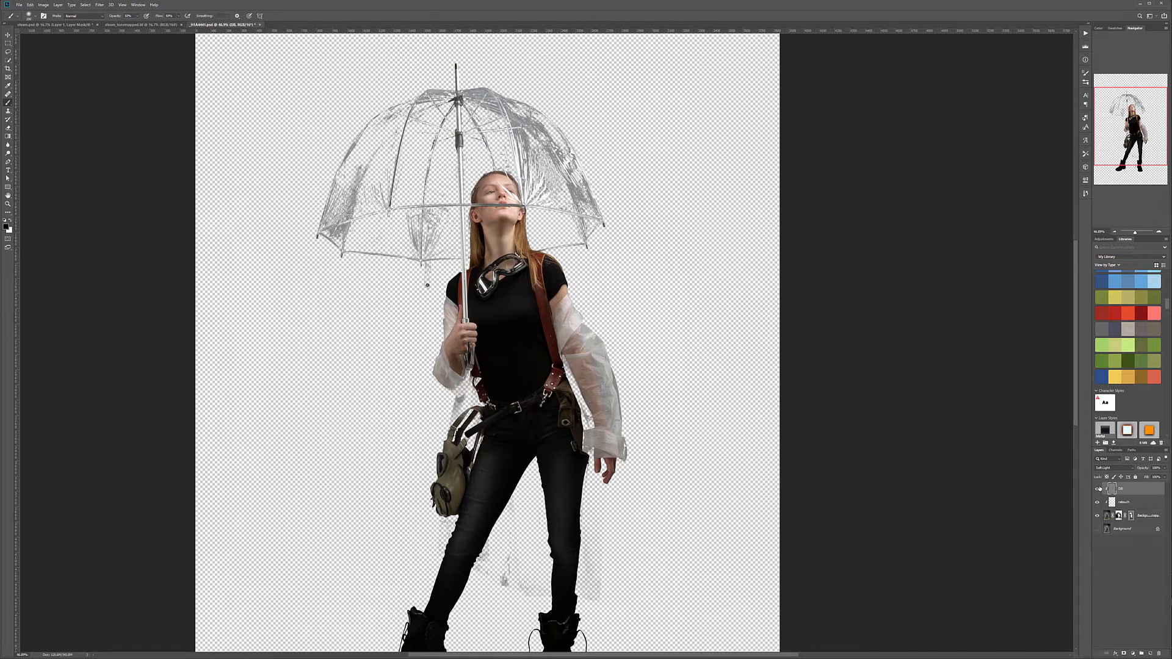
left_click(1098, 489)
left_click(1097, 489)
left_click(1097, 489)
left_click(1097, 489)
left_click(1098, 488)
left_click(1097, 489)
scroll(501, 326, "down", 3)
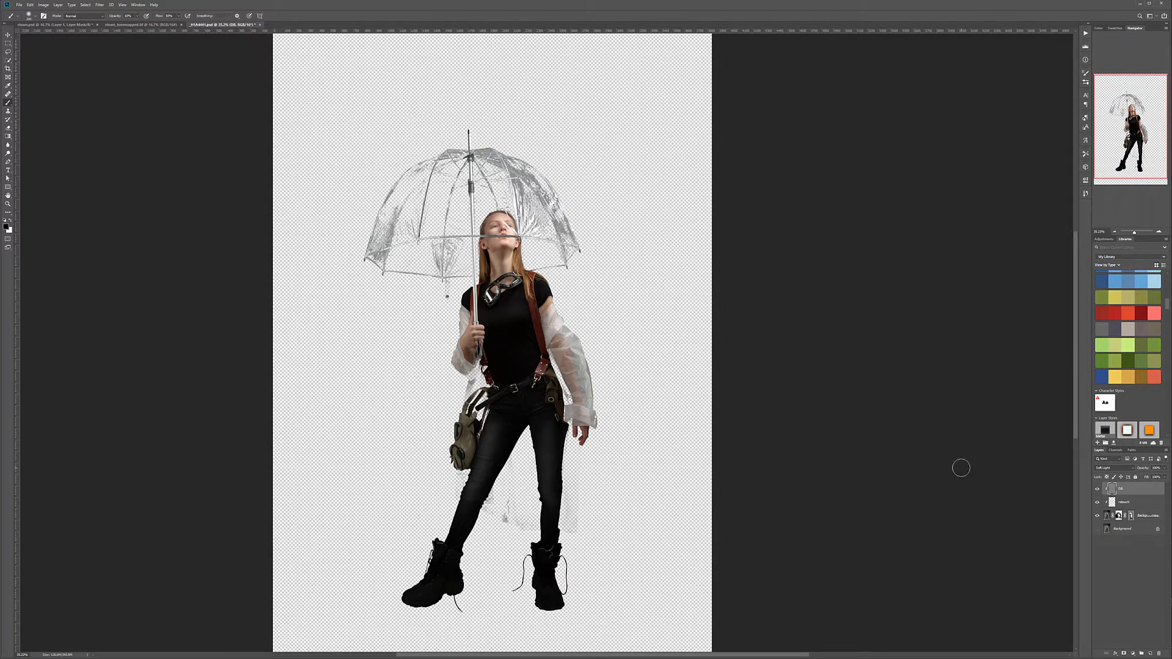
Step: Group the Background copy with its clipped retouch and dodge-and-burn layers, and name the group "model 1"
left_click(1133, 529)
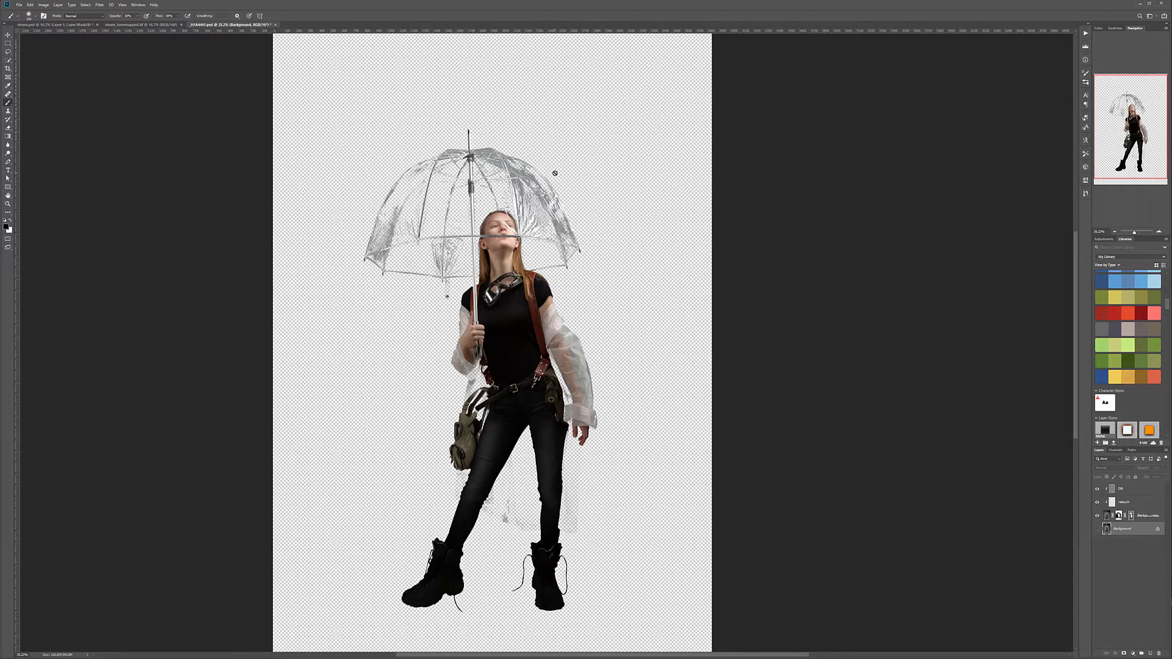
left_click(1147, 515)
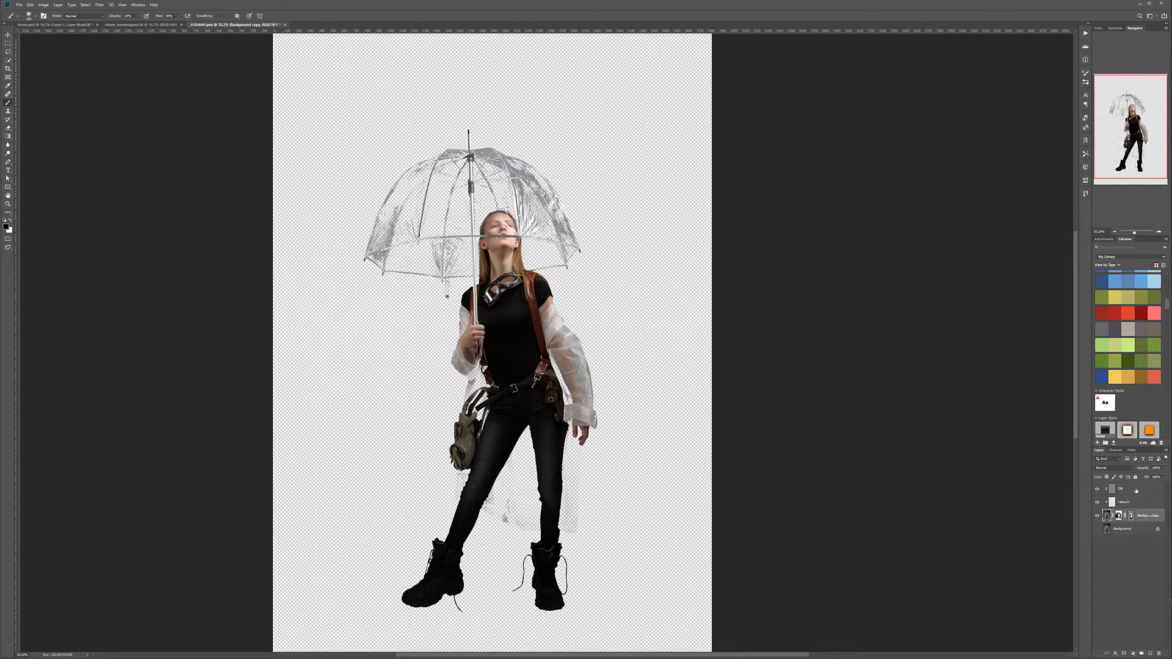
left_click(1136, 490, "shift")
key("ctrl+g")
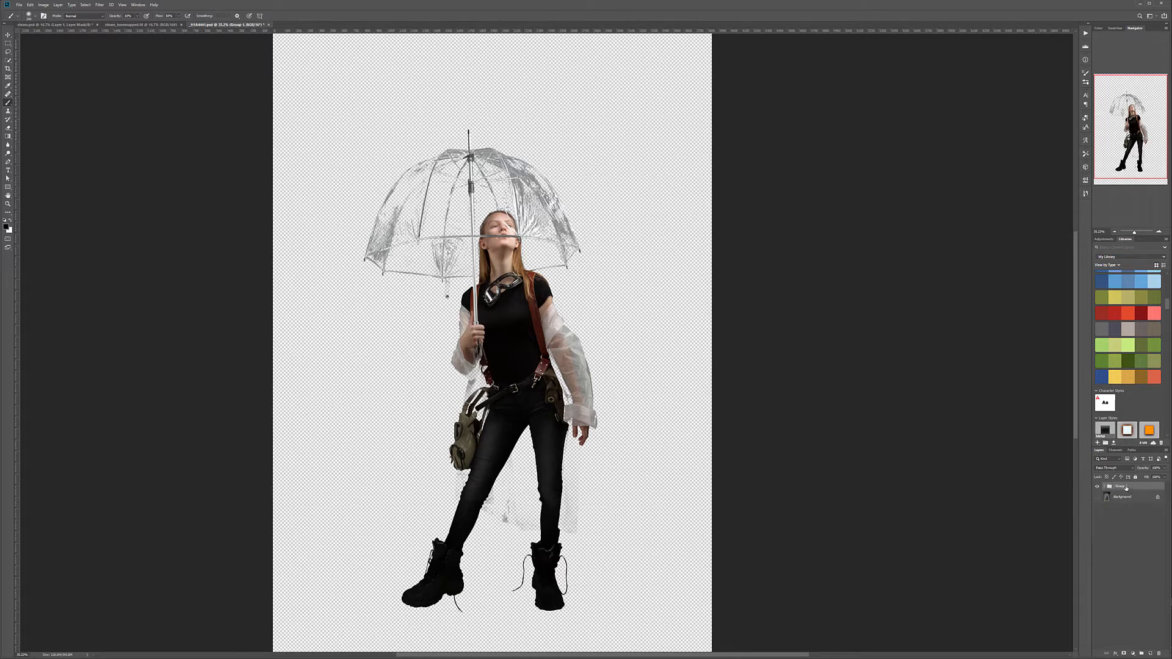
double_click(1126, 487)
type("model 1")
Step: Duplicate the Background layer below the model 1 group, hide the group, and copy its silhouette mask onto the duplicate
left_click(1108, 497)
left_click_drag(1129, 498, 1149, 653)
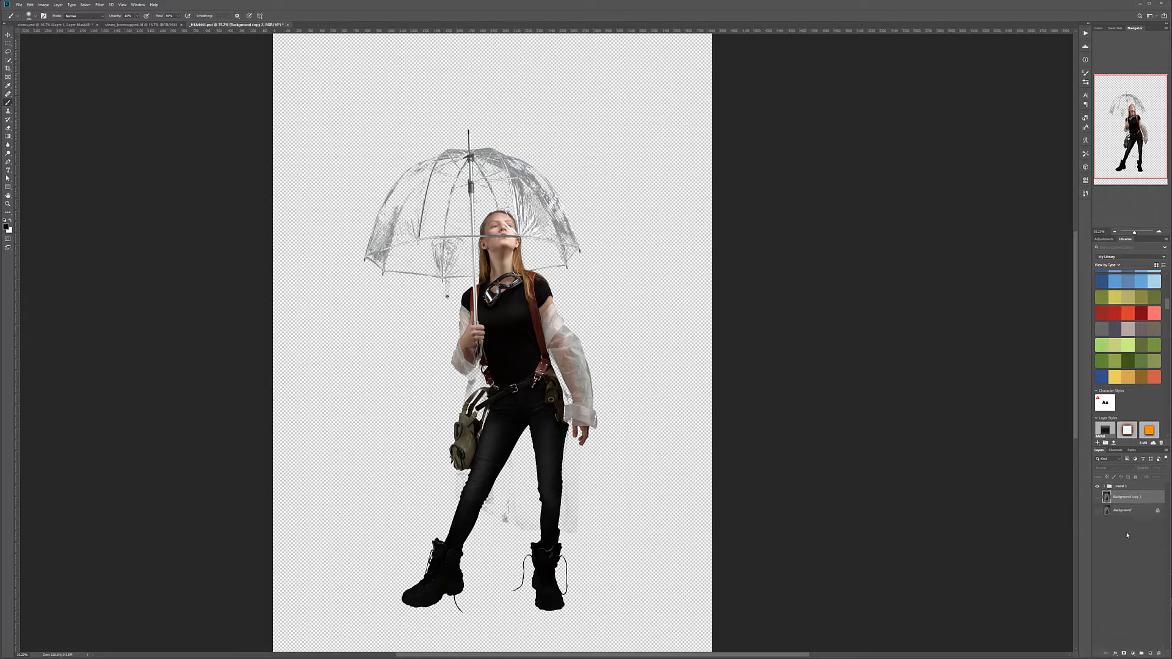
left_click(1106, 486)
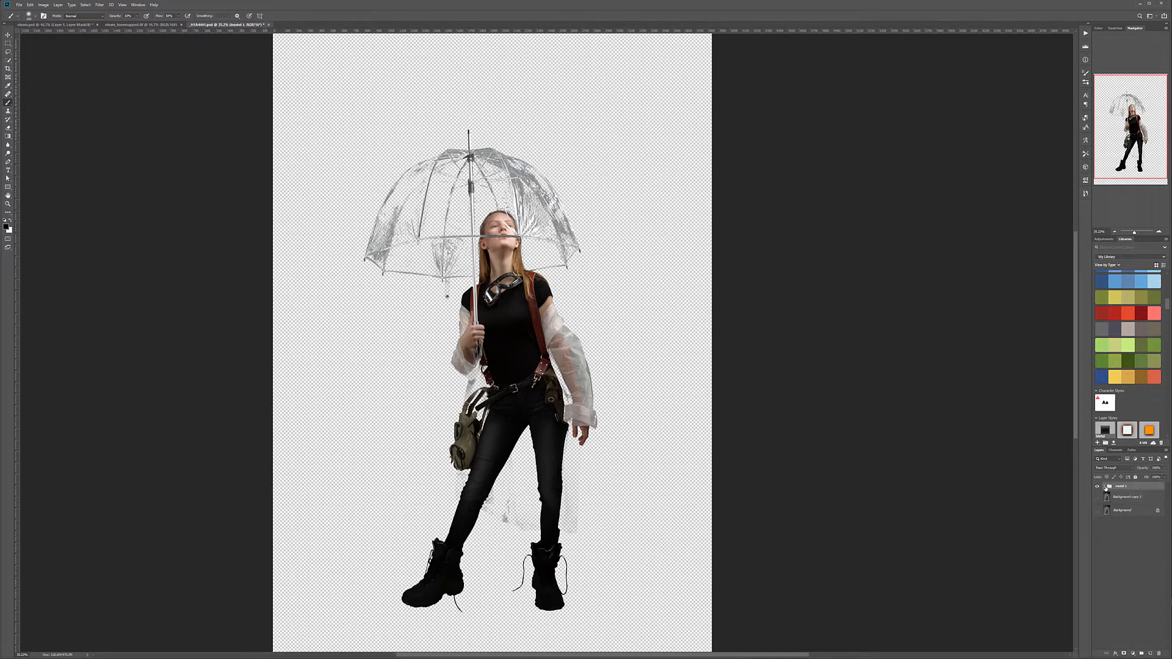
left_click(1103, 486)
left_click(1123, 524)
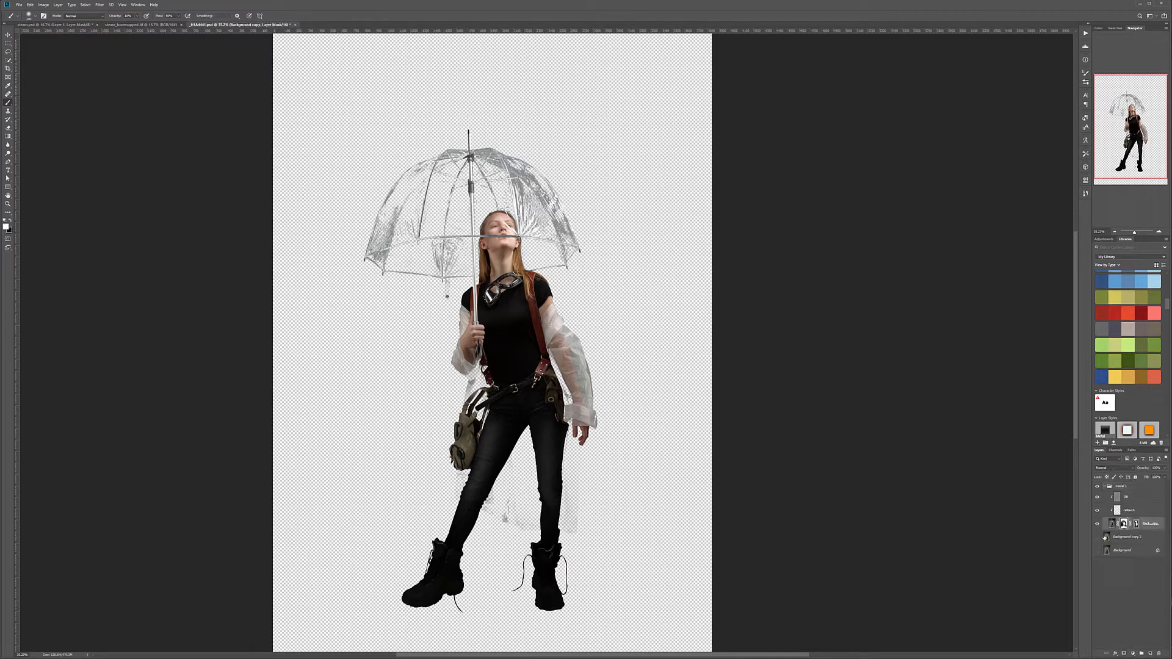
left_click(1097, 486)
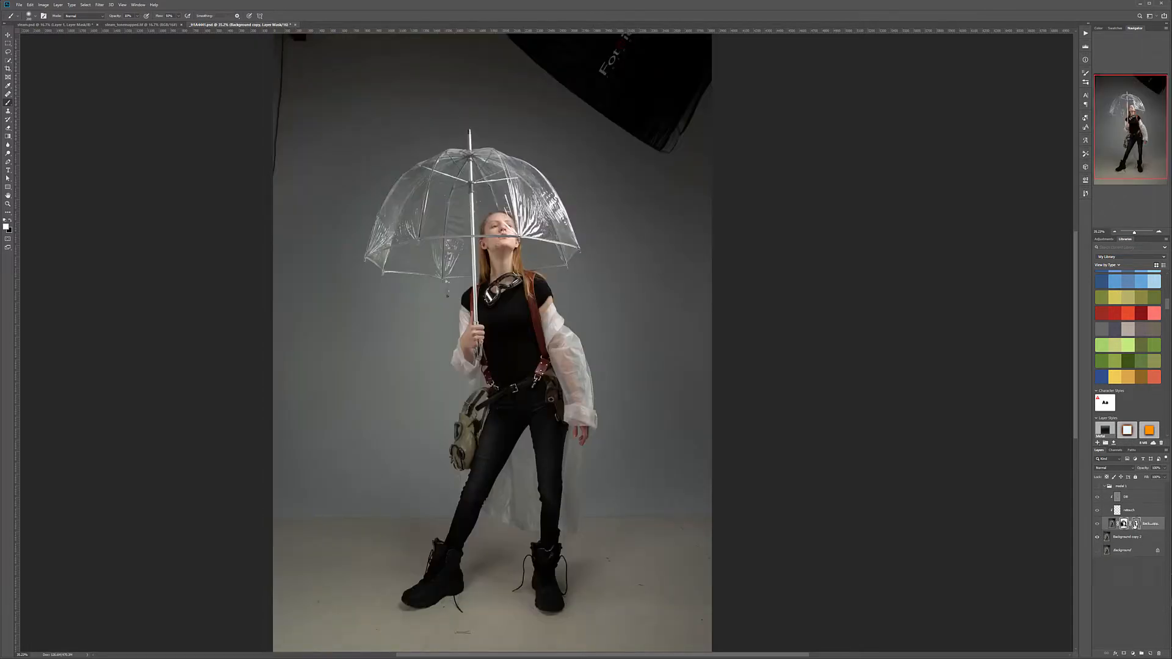
left_click_drag(1135, 523, 1126, 538)
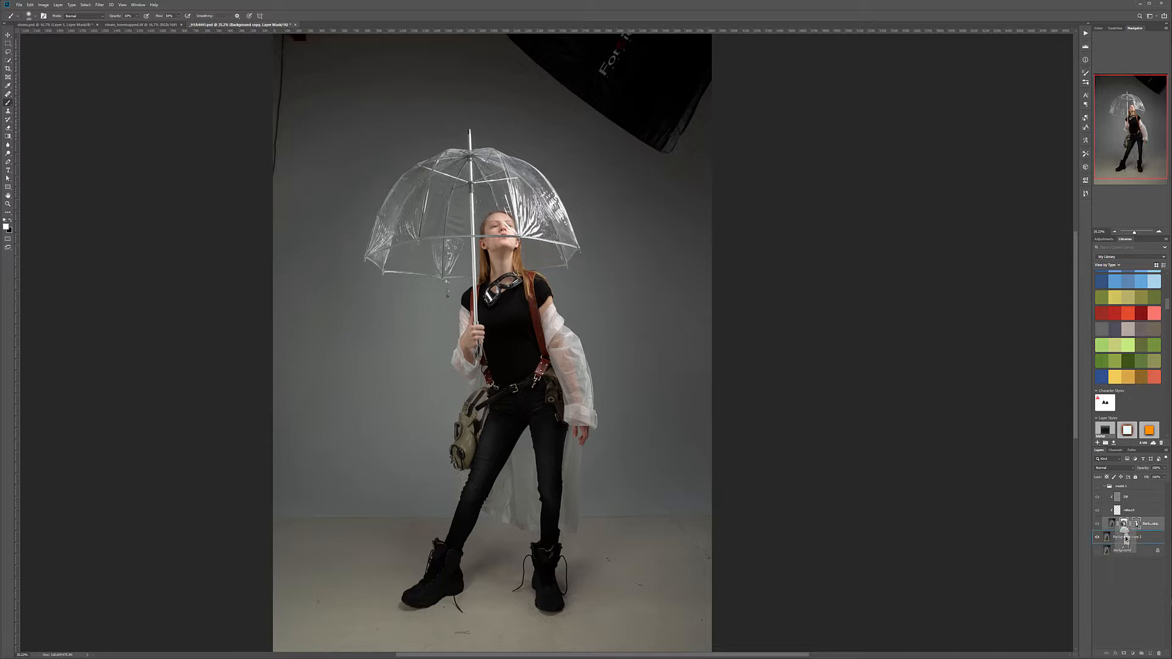
left_click_drag(1126, 538, 1114, 541)
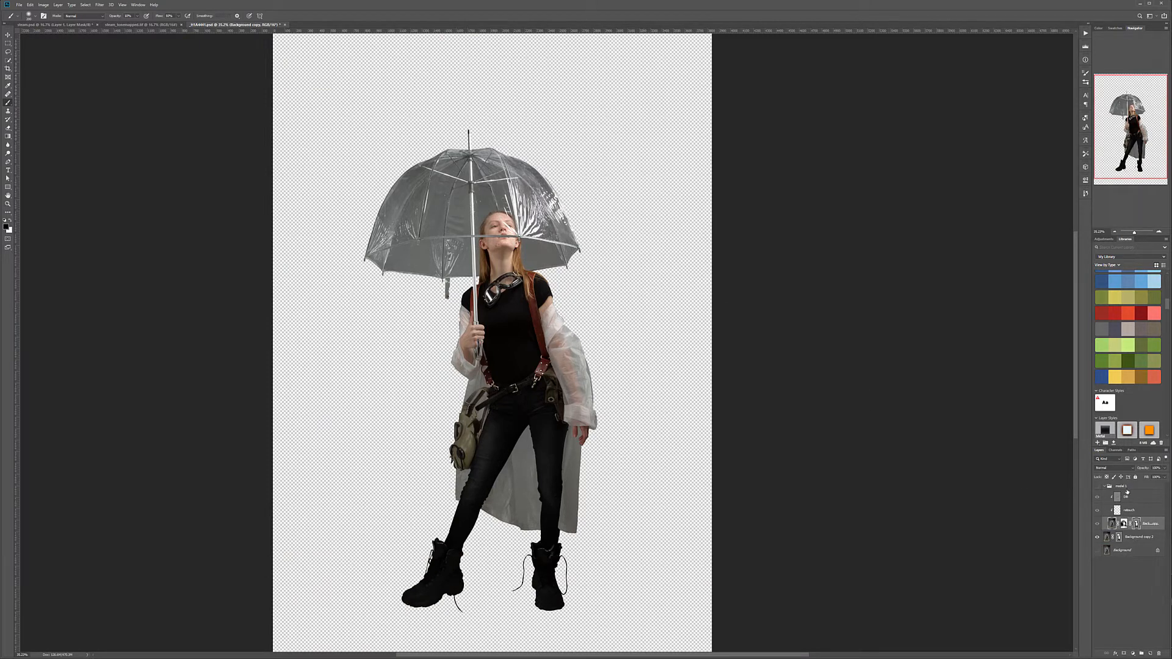
Step: Show the model 1 group again, convert it to a Smart Object, and select the masked Background copy 2 layer
left_click(1098, 537)
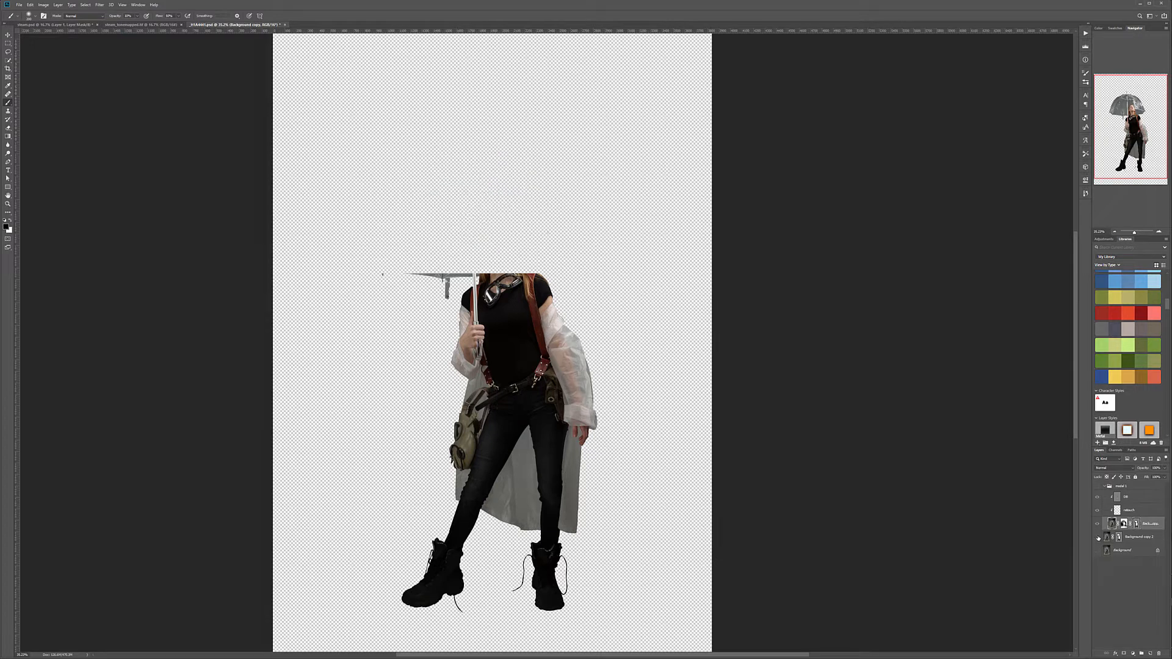
left_click(1097, 537)
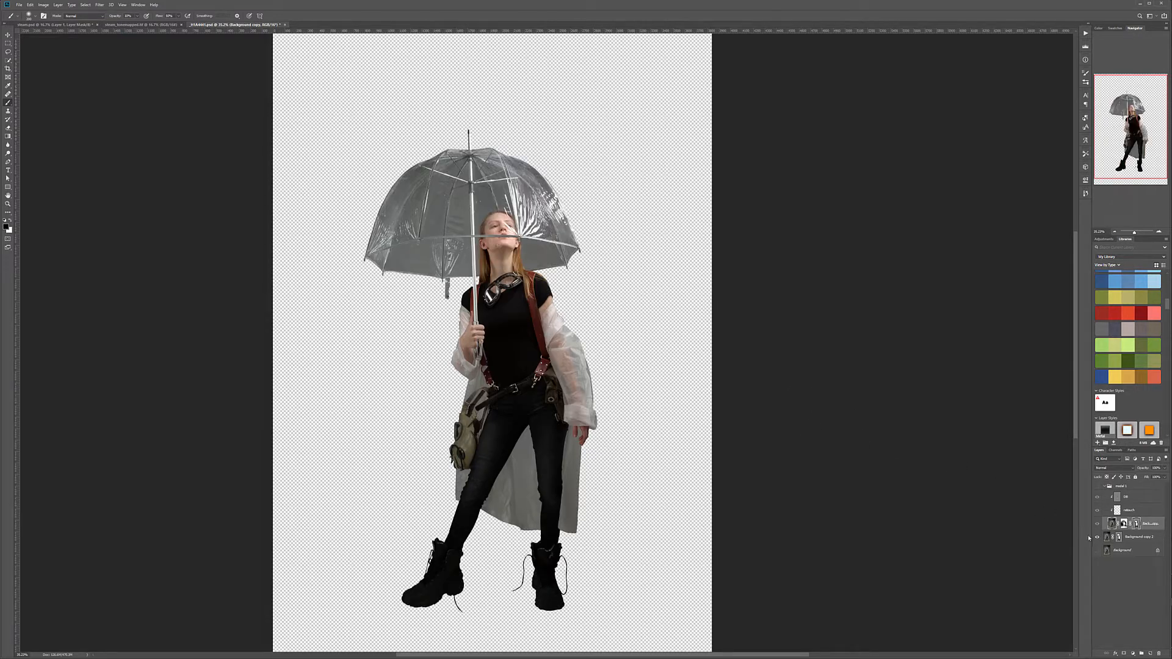
left_click(1106, 487)
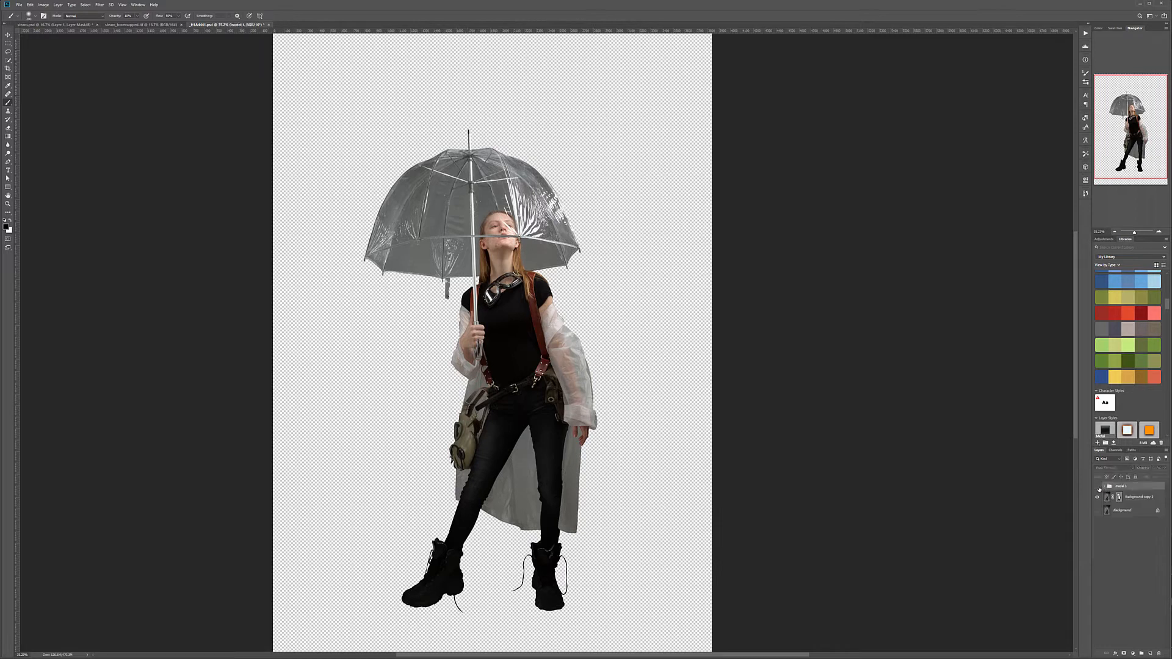
right_click(1137, 488)
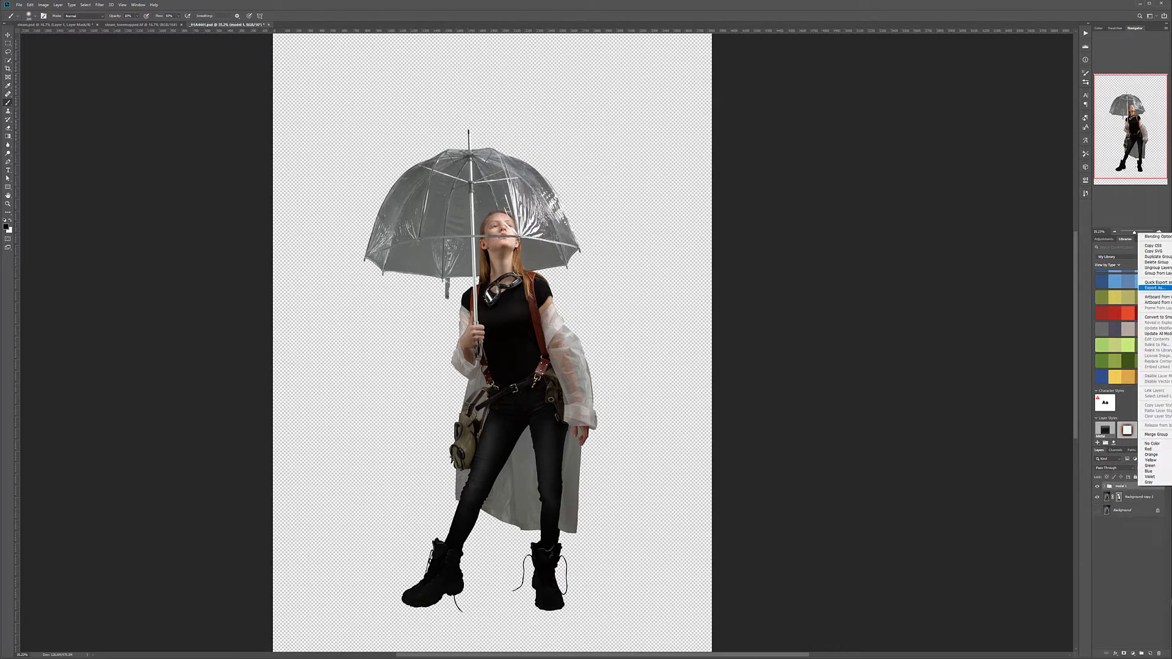
left_click(1163, 317)
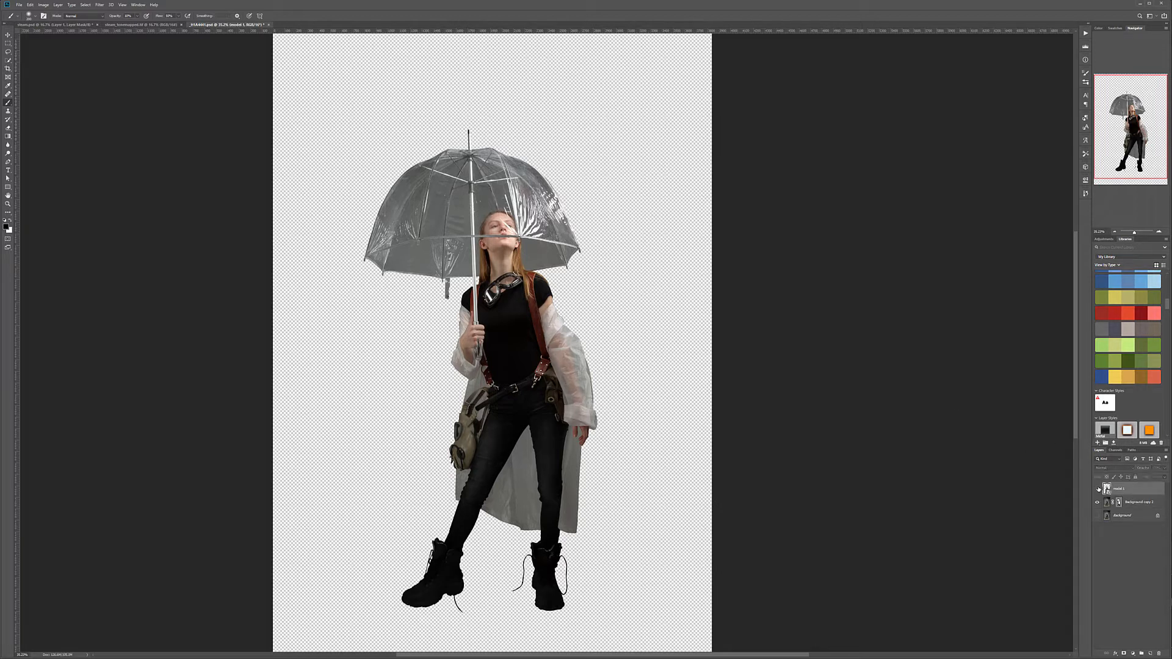
left_click(1144, 508)
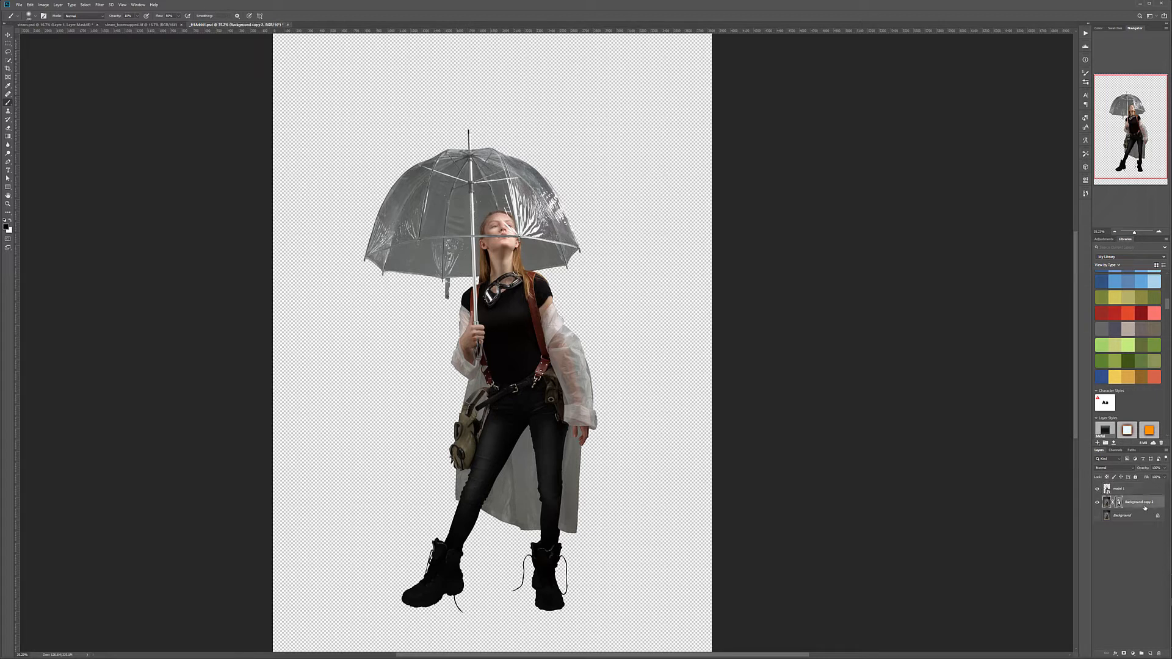
Step: Convert the masked Background copy 2 layer to a Smart Object and rename it "Model 2"
right_click(1144, 508)
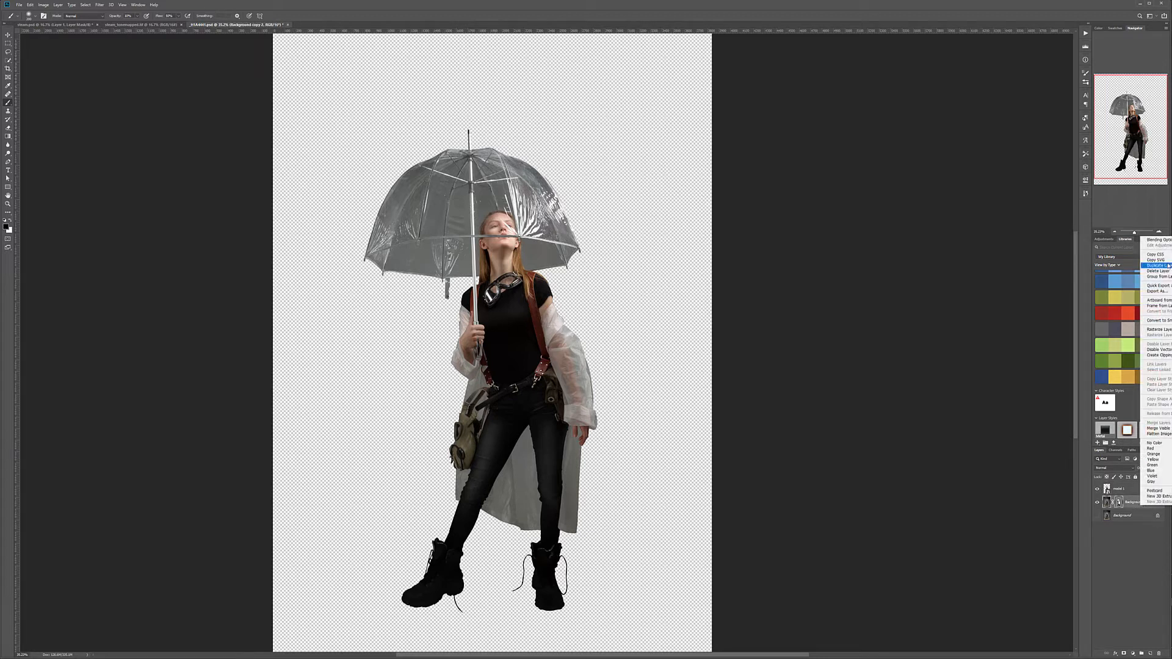
left_click(1158, 321)
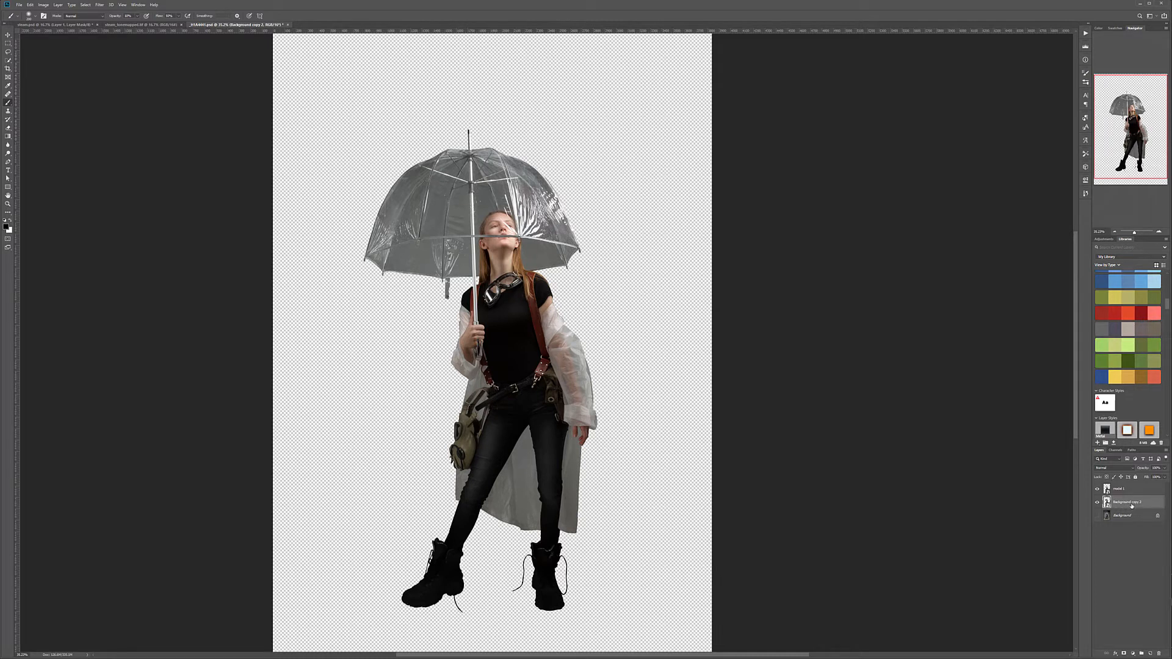
type("Model")
Step: Colour-code the model 1 layer violet and the Model 2 layer yellow
left_click(1137, 492)
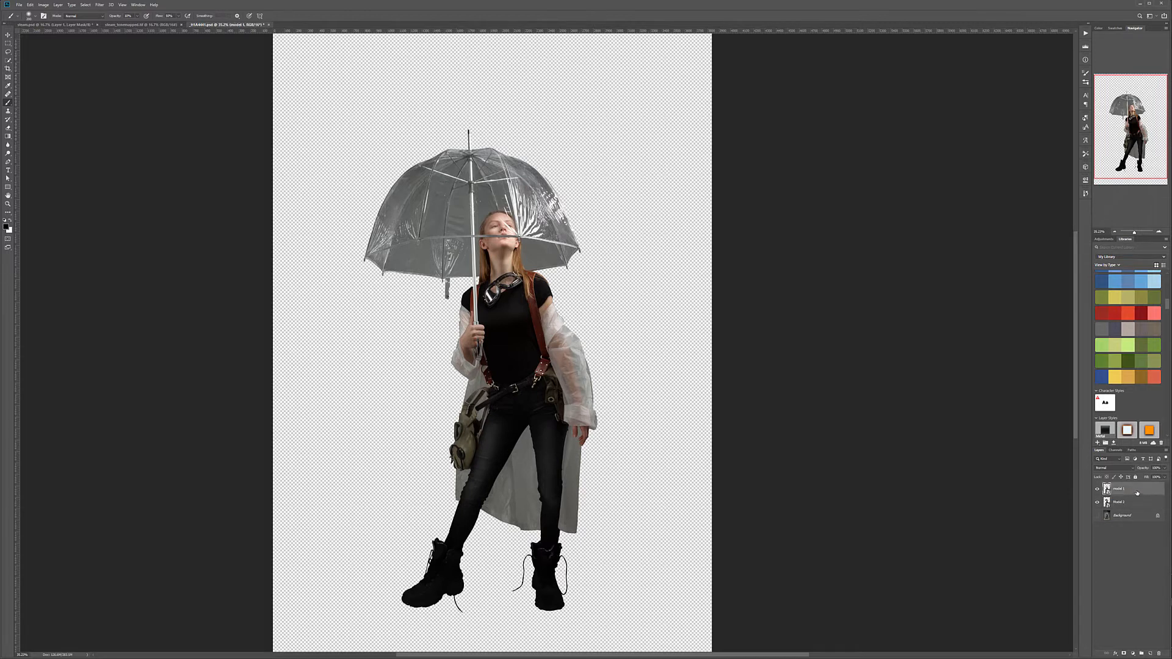
right_click(1137, 492)
left_click(1148, 461)
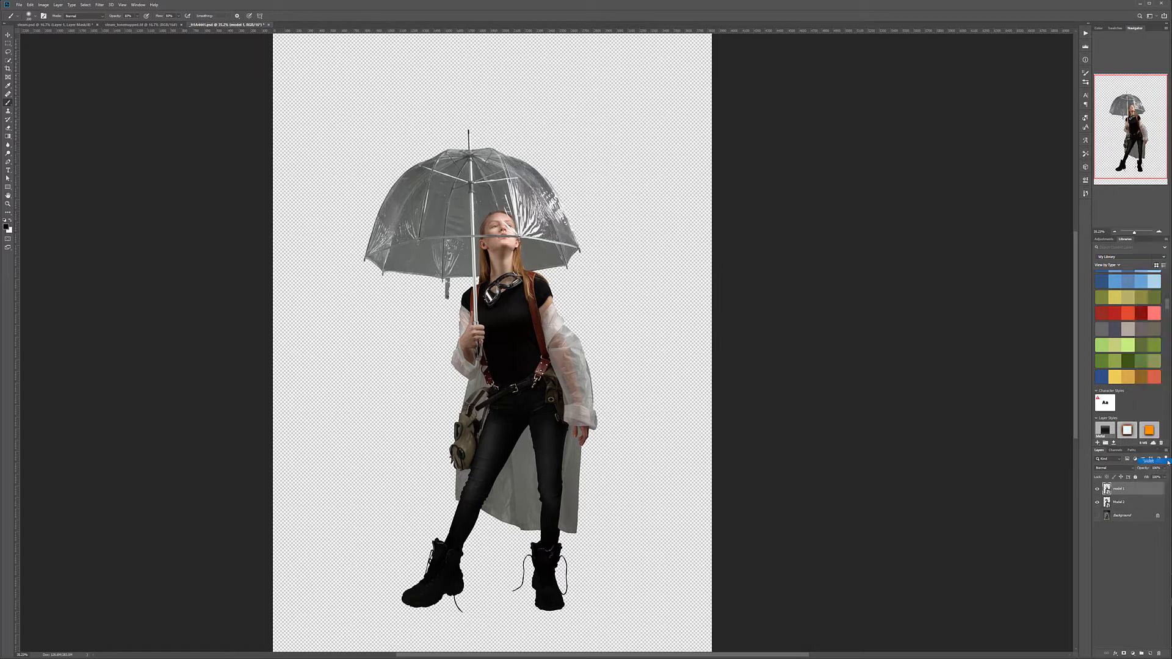
left_click(1148, 503)
right_click(1148, 503)
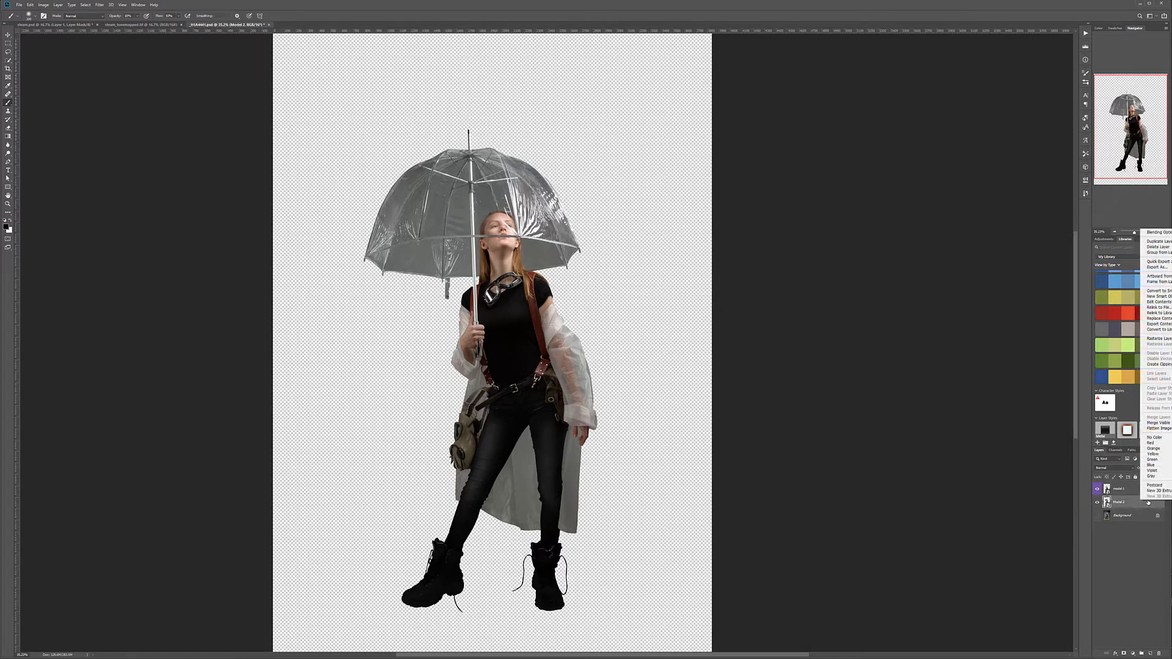
left_click(1167, 454)
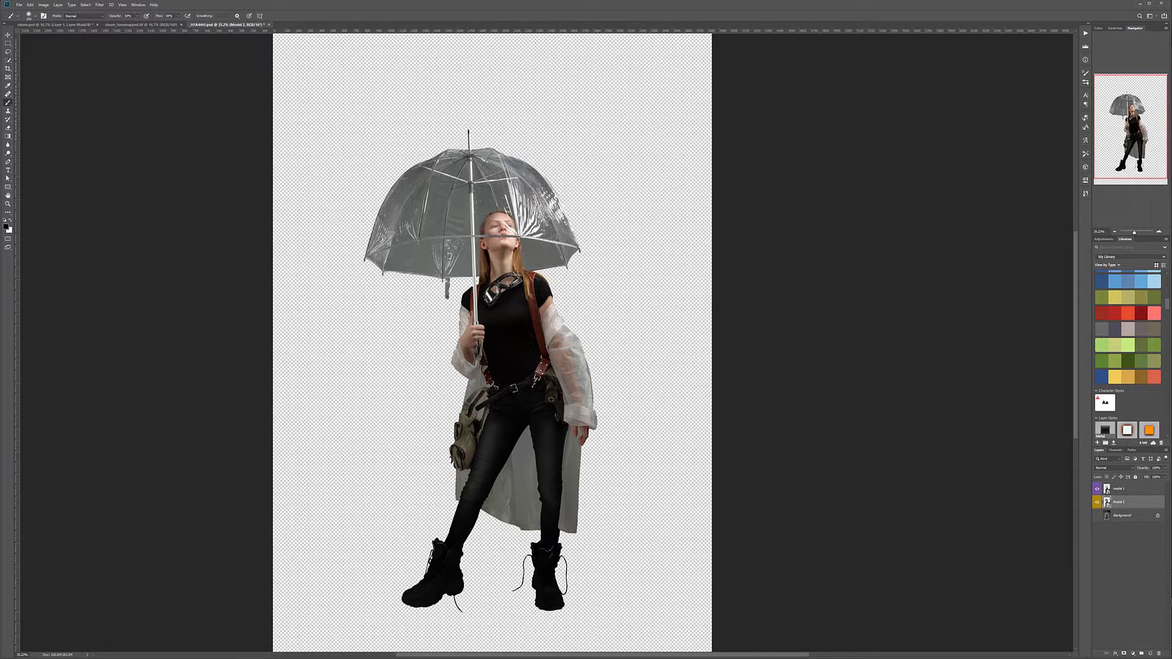
Step: Copy the model 1 and Model 2 layers together into the layered street document steam.psd, accepting the bit-depth difference
left_click(122, 25)
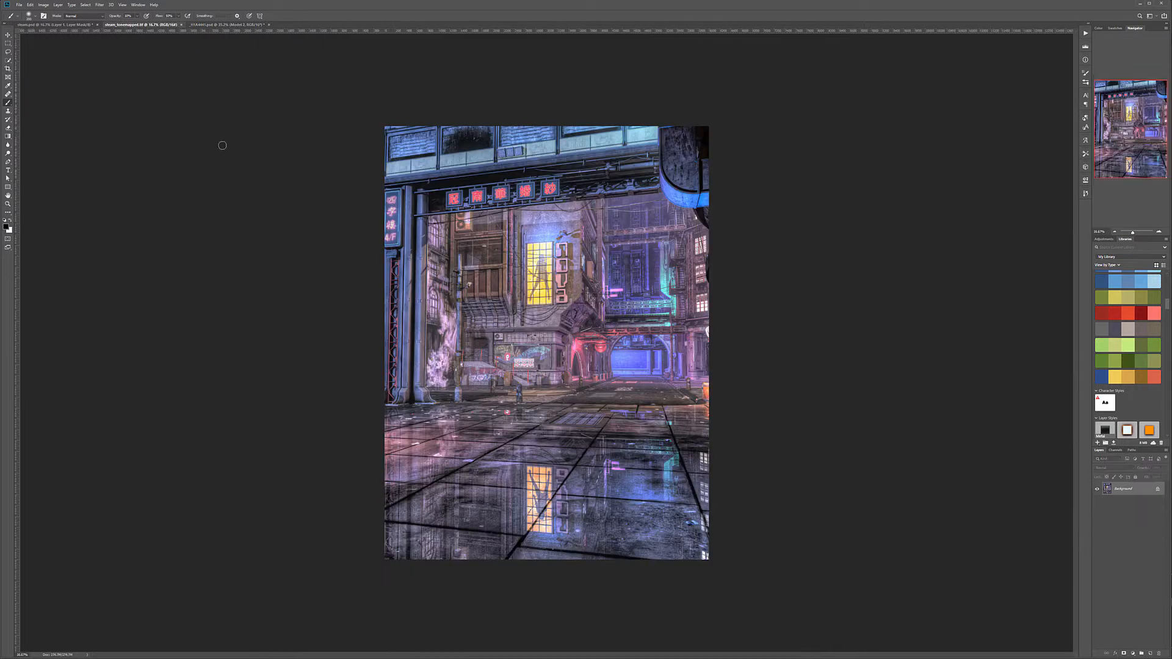
left_click(68, 25)
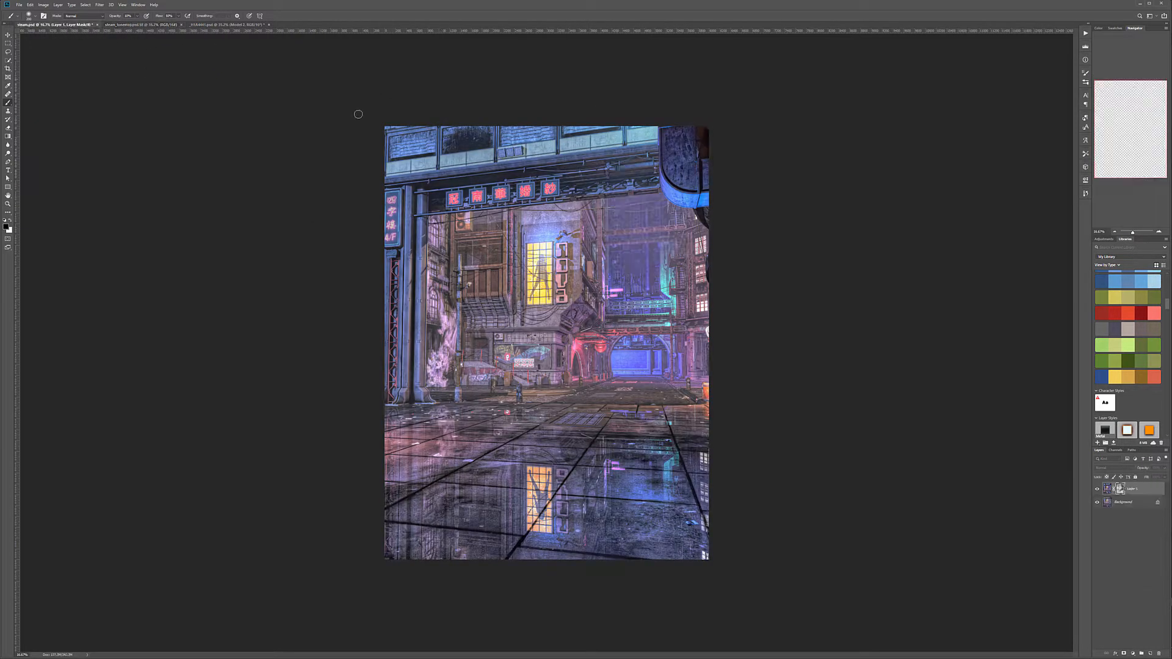
left_click(216, 25)
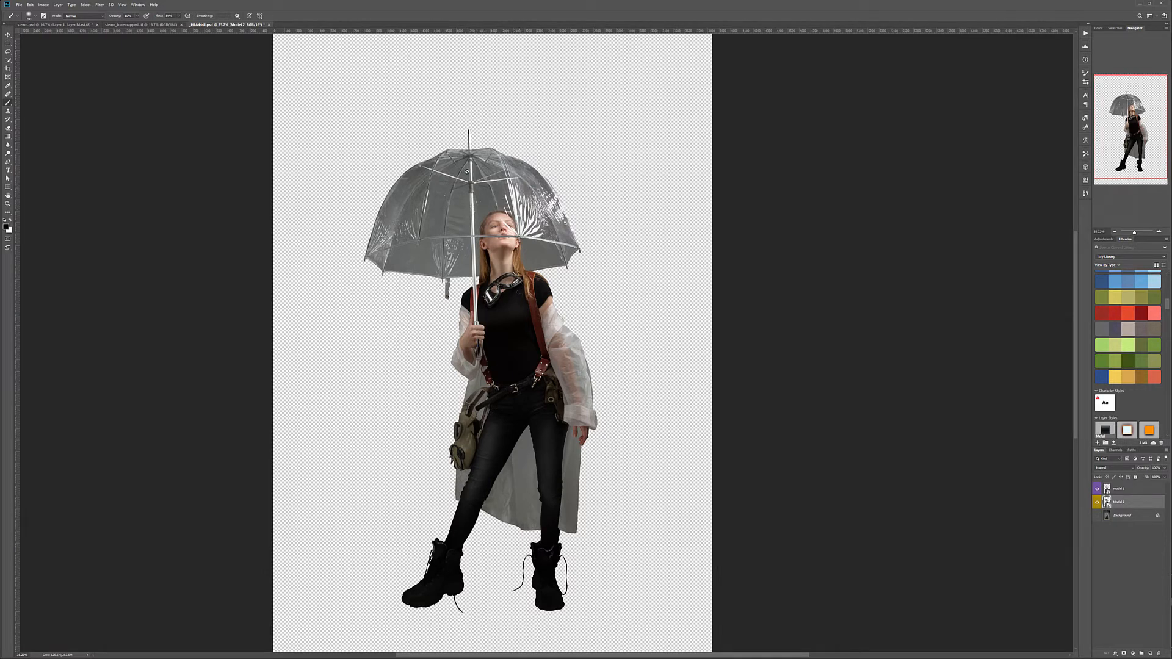
left_click(1137, 492)
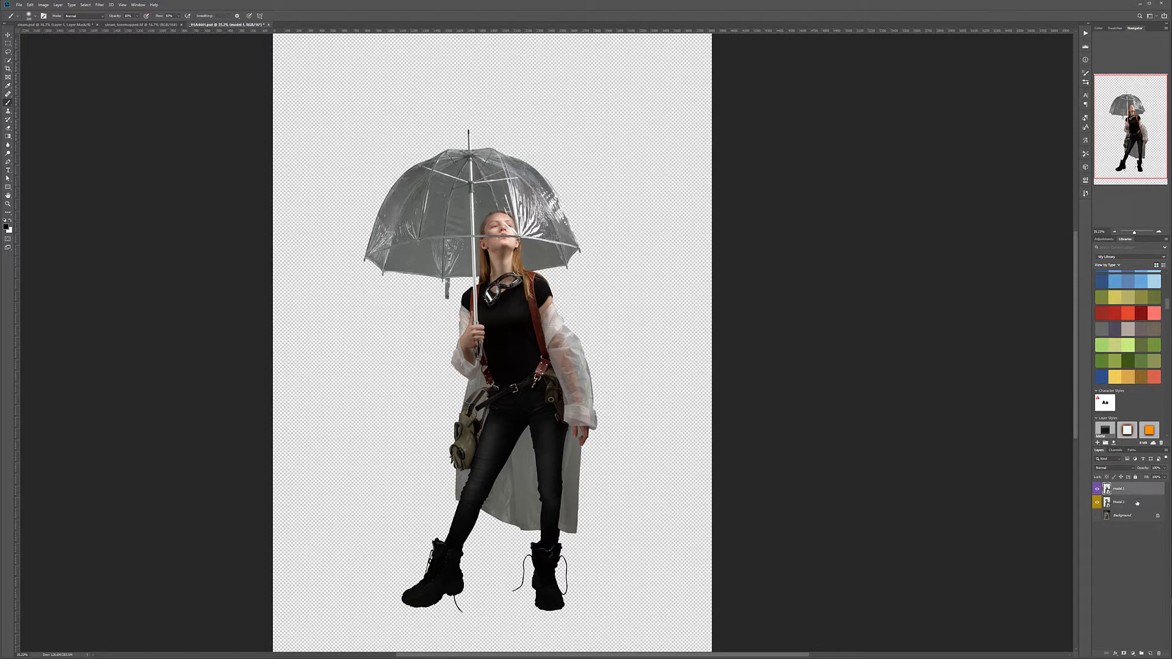
left_click(1146, 503, "shift")
left_click(8, 35)
left_click_drag(528, 194, 565, 265)
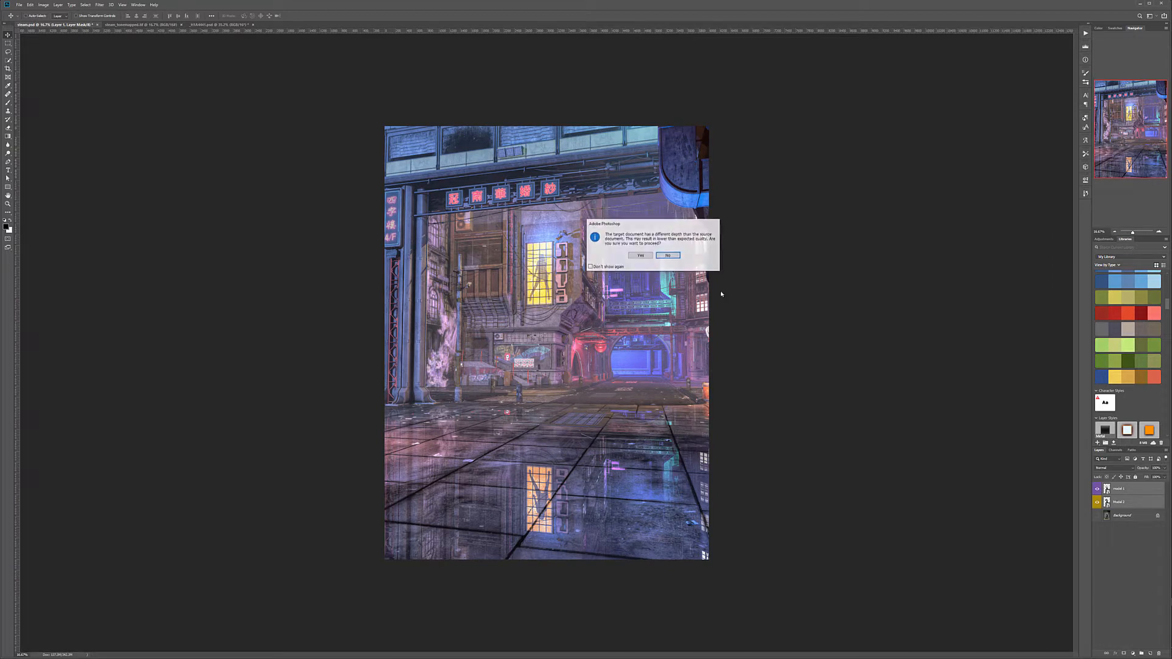
left_click(640, 256)
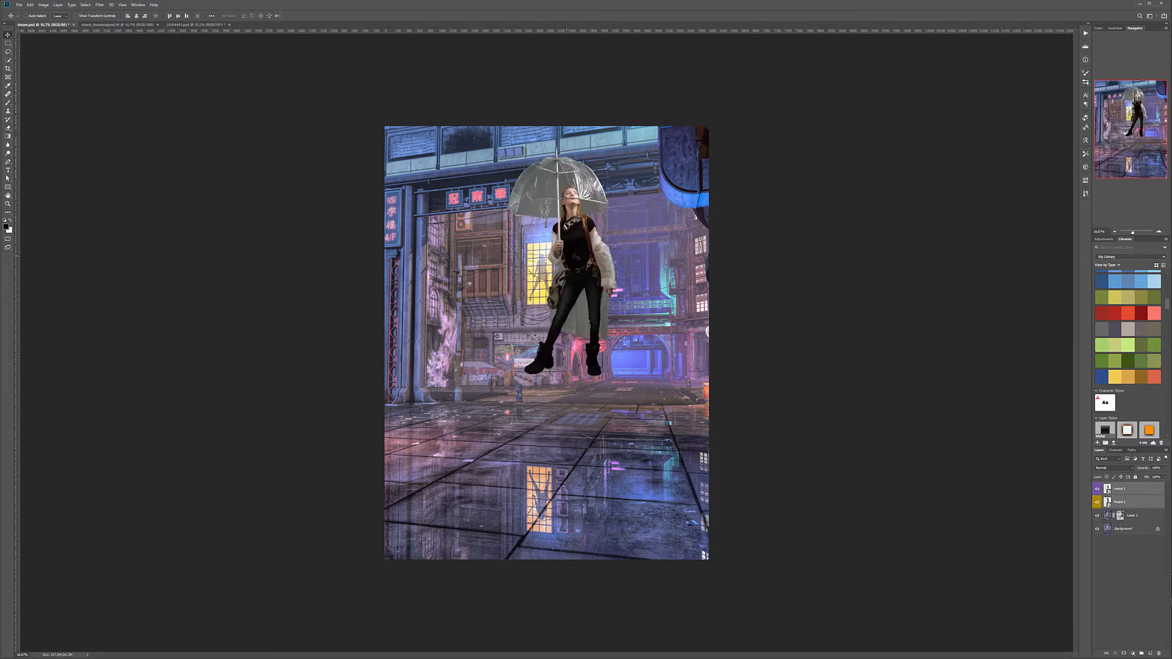
Step: Enlarge both model layers together and place her standing on the wet pavement, nearly filling the street scene's height
left_click_drag(577, 234, 564, 376)
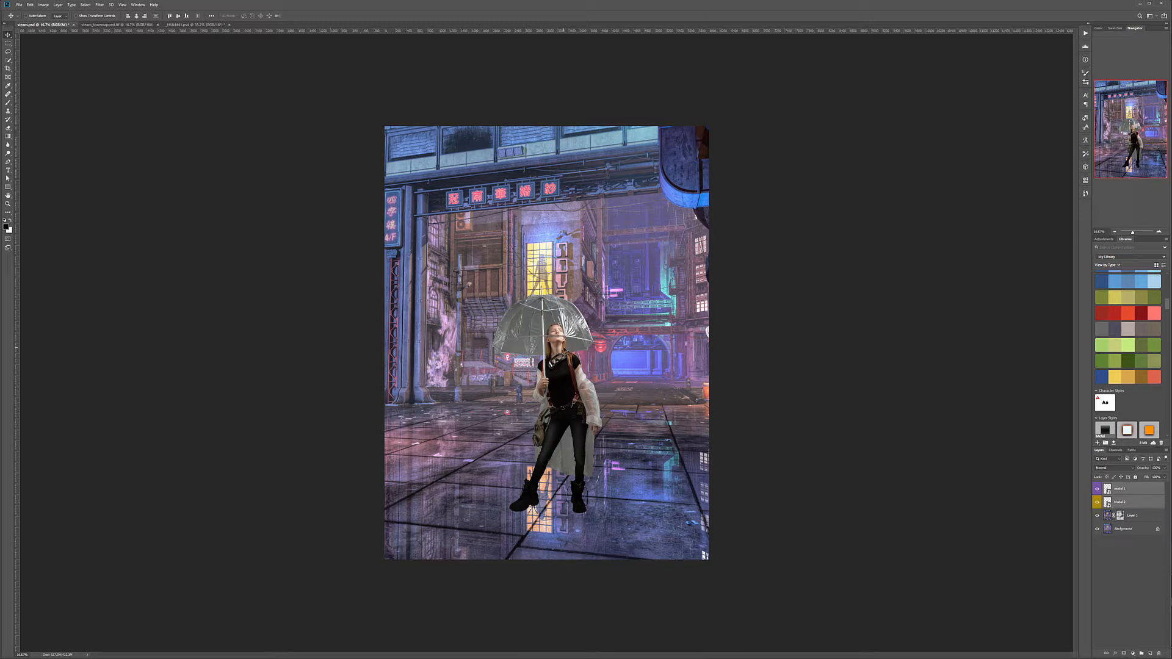
key("ctrl+t")
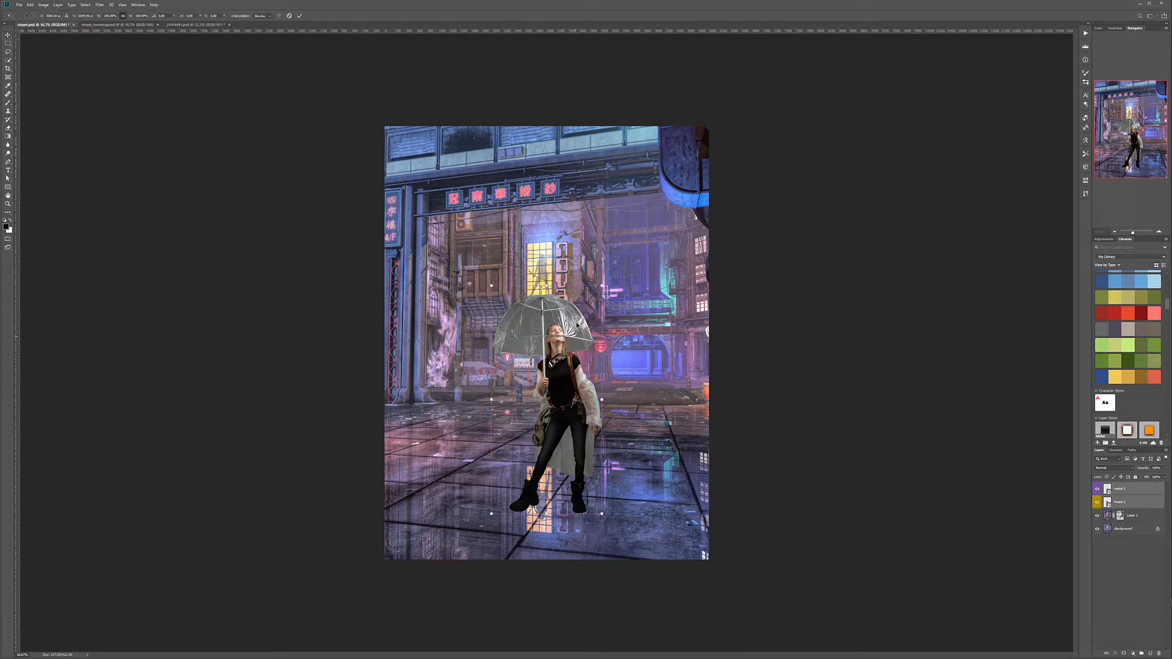
left_click_drag(455, 244, 367, 152)
left_click_drag(604, 256, 624, 285)
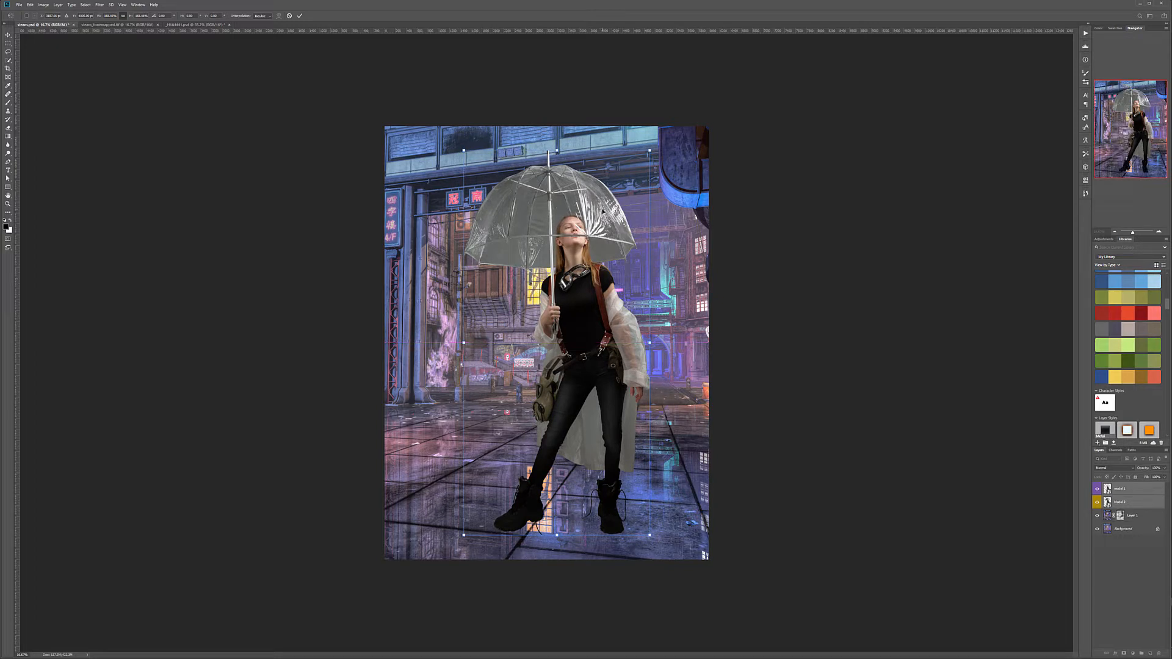
left_click_drag(464, 150, 466, 155)
mouse_move(635, 327)
left_mouse_down()
mouse_move(553, 322)
mouse_move(653, 333)
mouse_move(624, 318)
left_mouse_up()
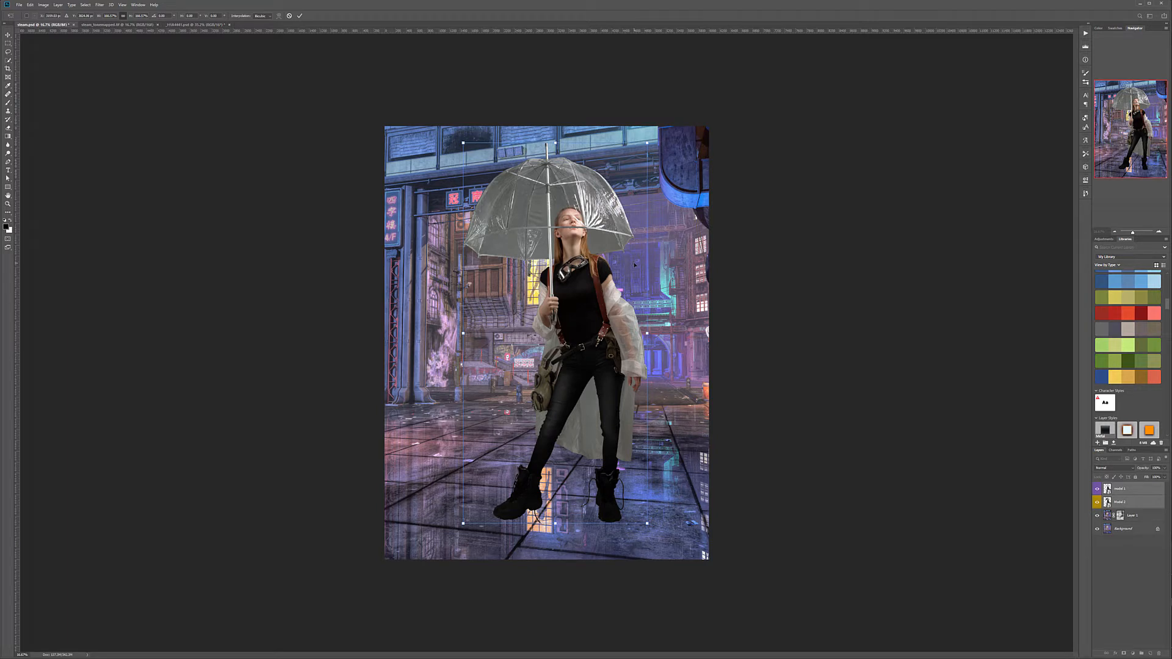
key("Return")
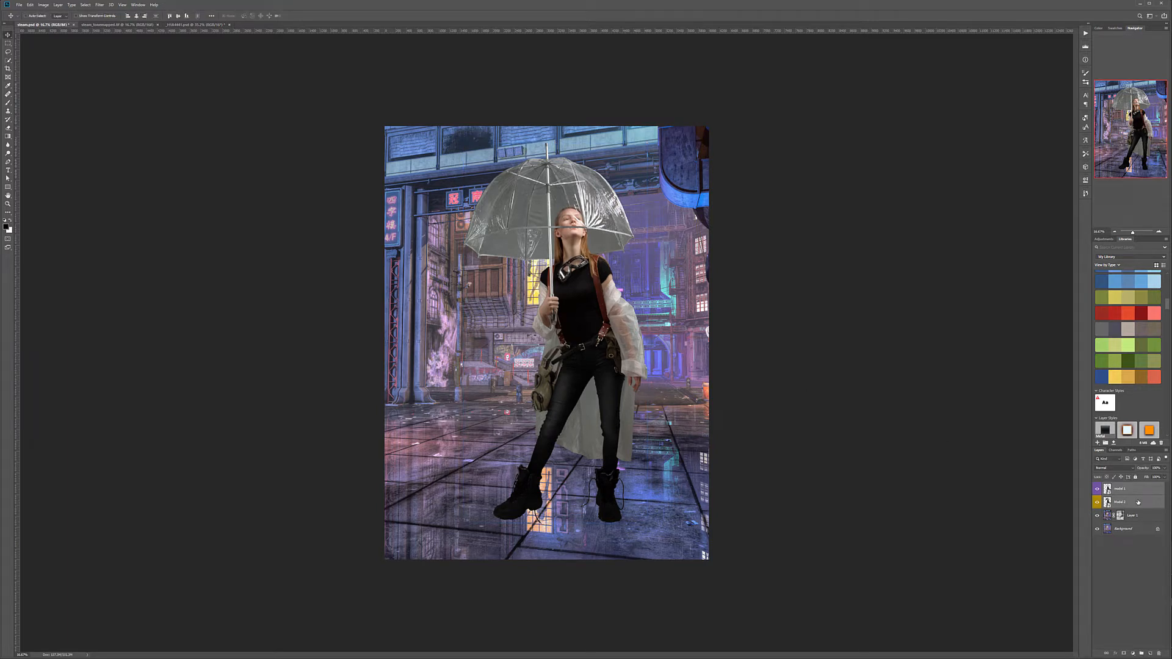
Step: Compare the umbrella and raincoat transparency with and without the Model 2 layer
left_click(1097, 502)
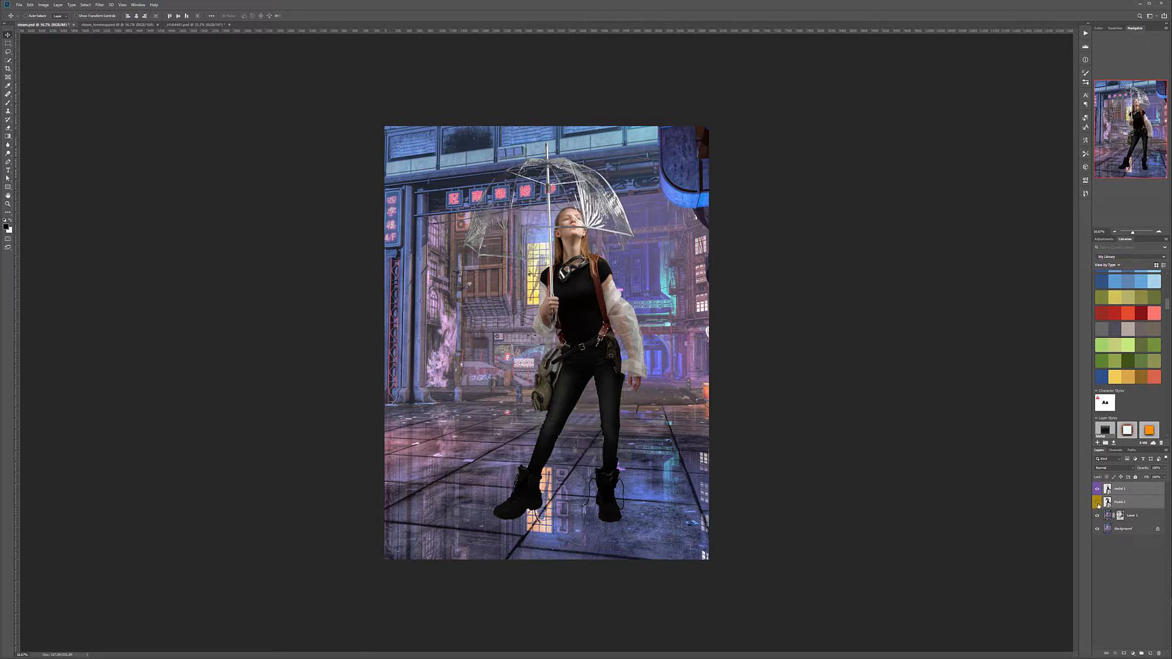
left_click(1097, 503)
left_click(1097, 503)
left_click(1097, 503)
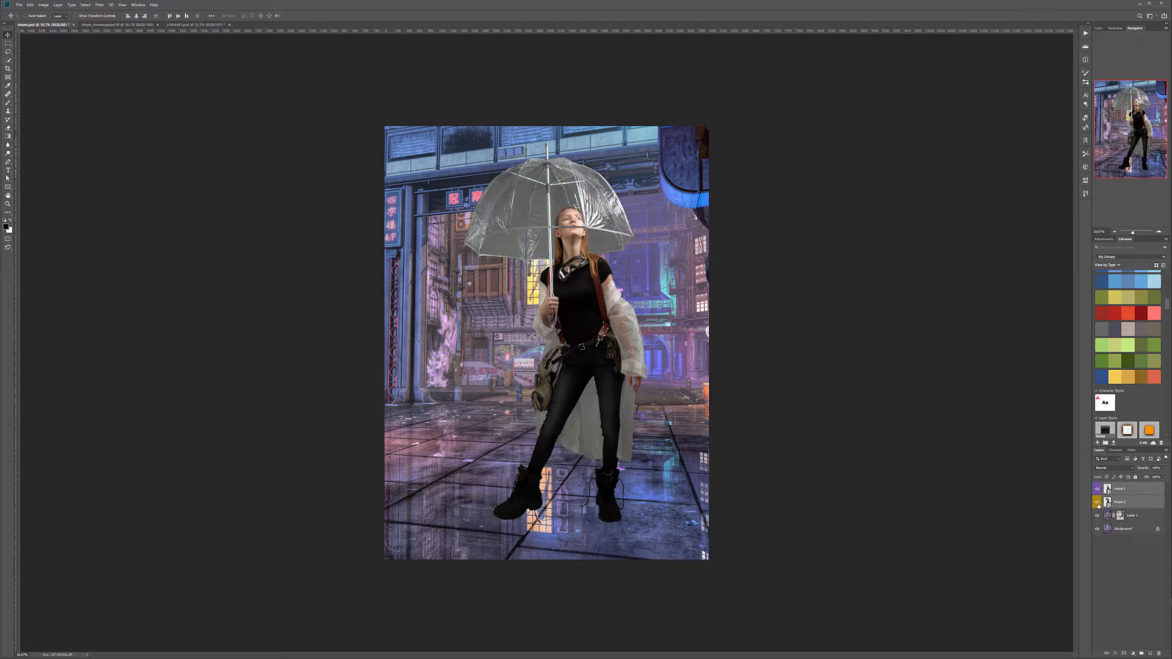
left_click(1098, 503)
left_click(1098, 502)
left_click(1098, 503)
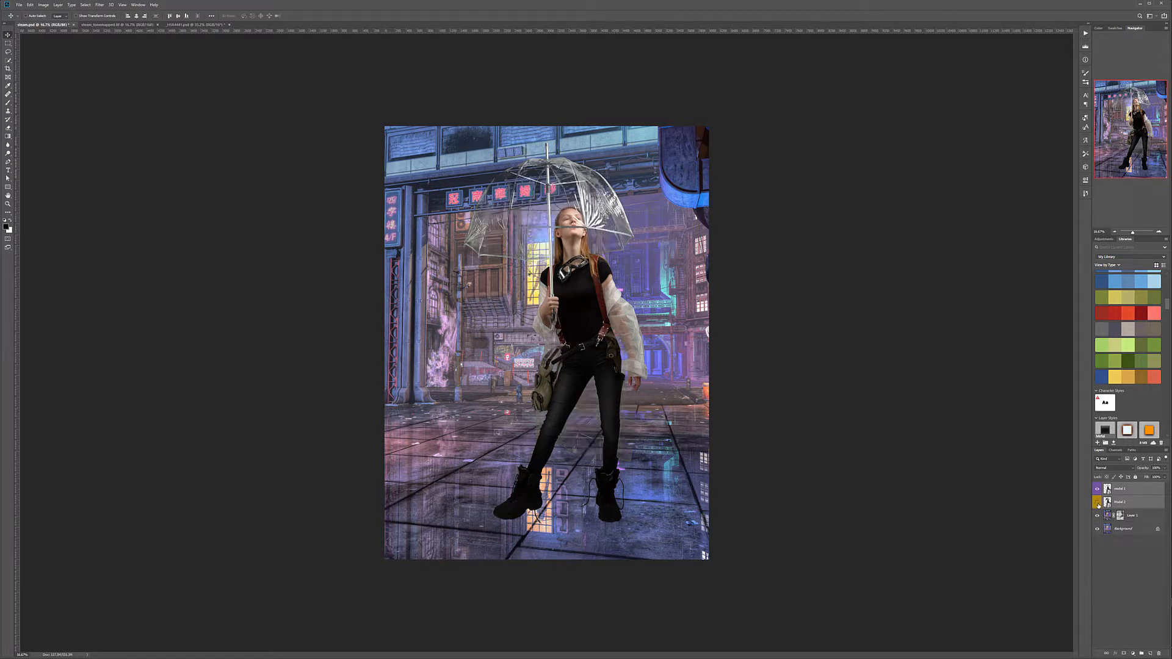
left_click(1097, 503)
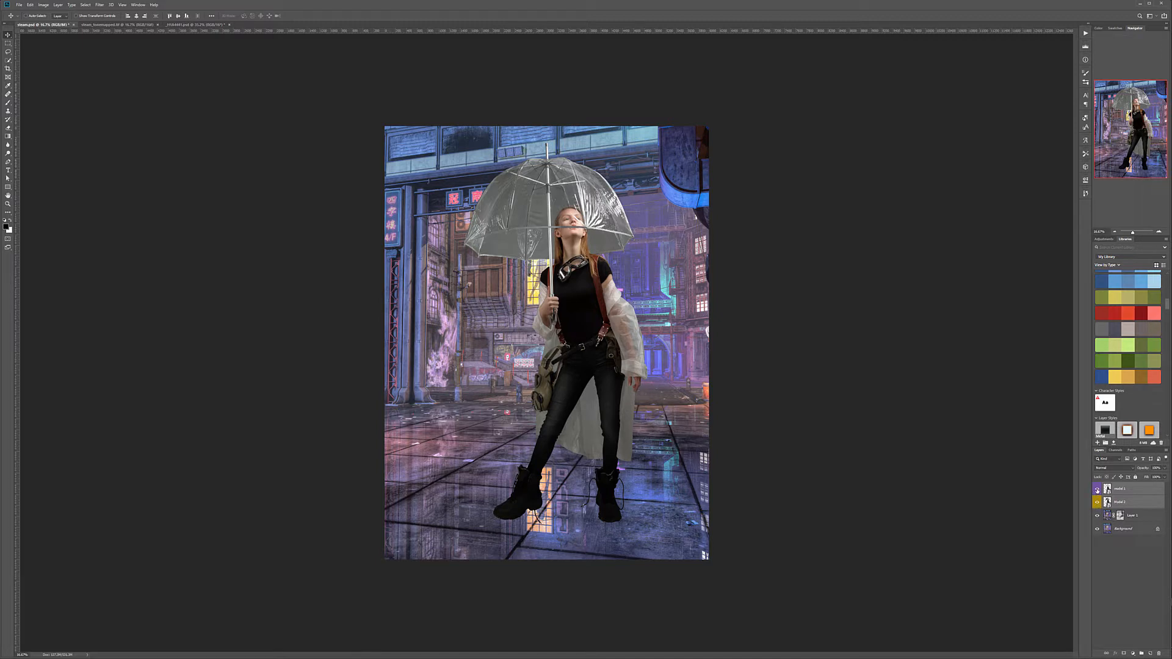
Step: Hide both model layers and stamp the visible street into a new layer named "blur" above Layer 1
left_click(1097, 503)
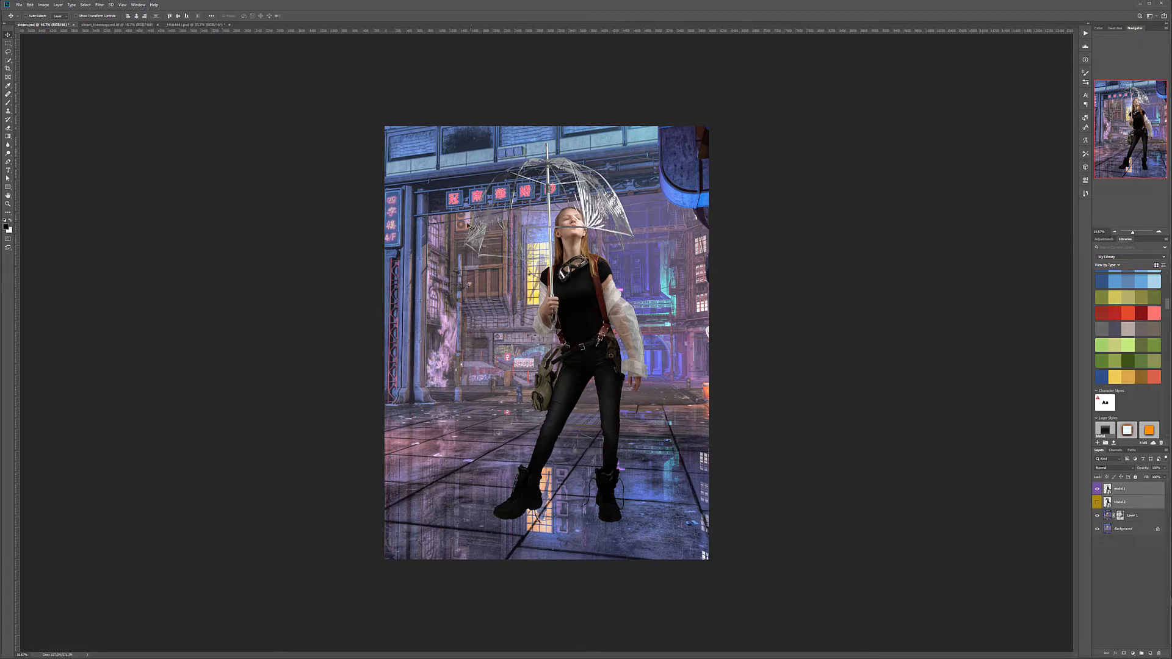
left_click(1097, 493)
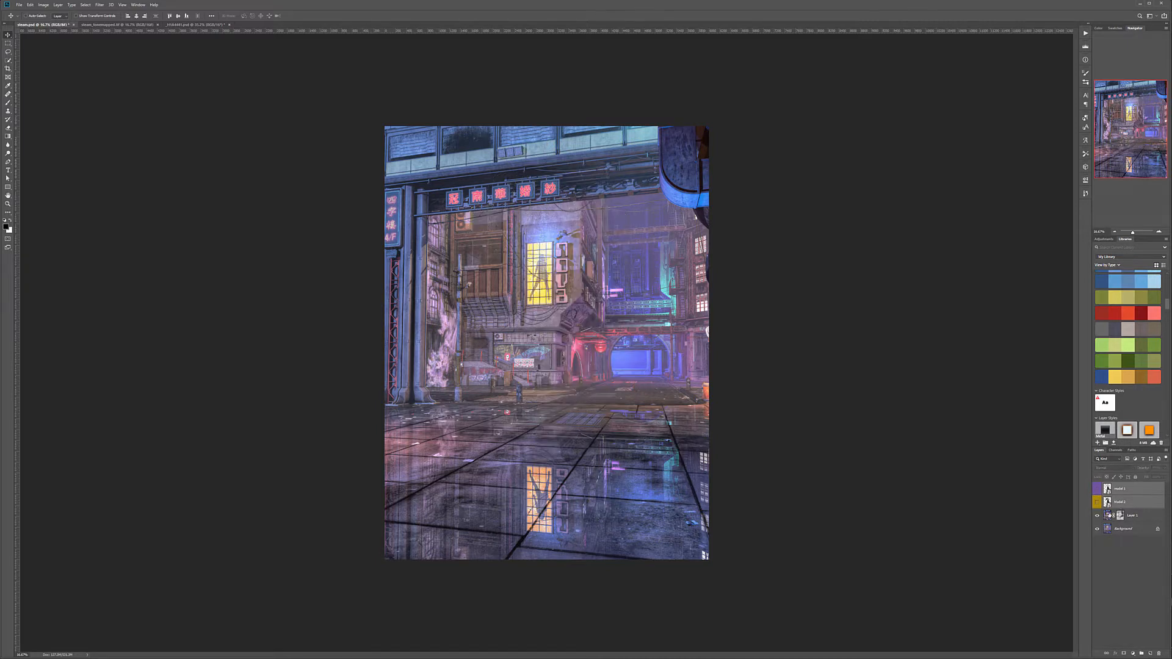
left_click(1145, 518)
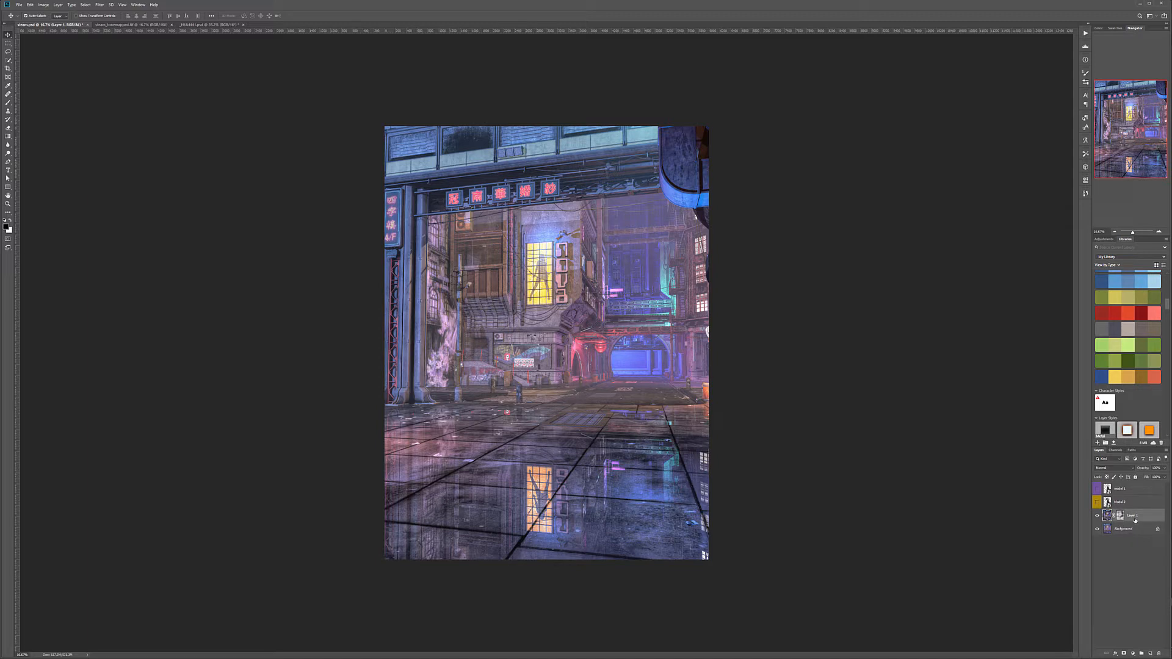
key("ctrl+shift+alt+e")
double_click(1130, 515)
key("Return")
Step: Mask the blur layer with the Model 2 silhouette and check it isolated from the street layers below
left_click(1107, 503, "ctrl")
left_click(1123, 653)
left_click(1097, 542)
left_click(1097, 529)
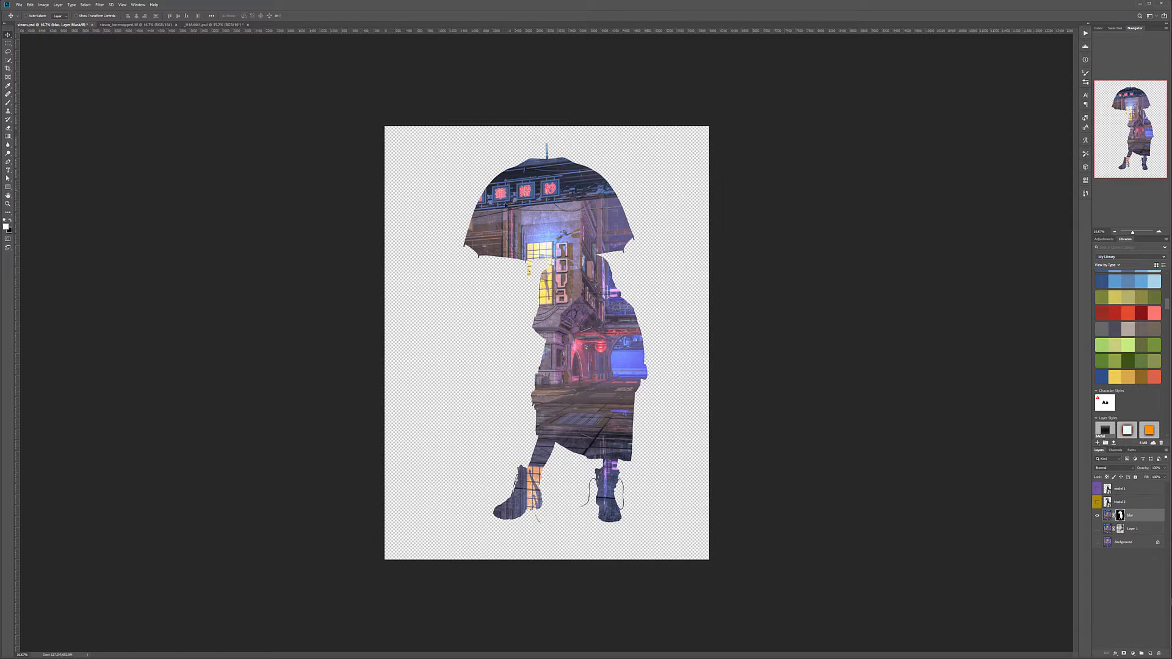
left_click(1096, 529)
left_click(1097, 542)
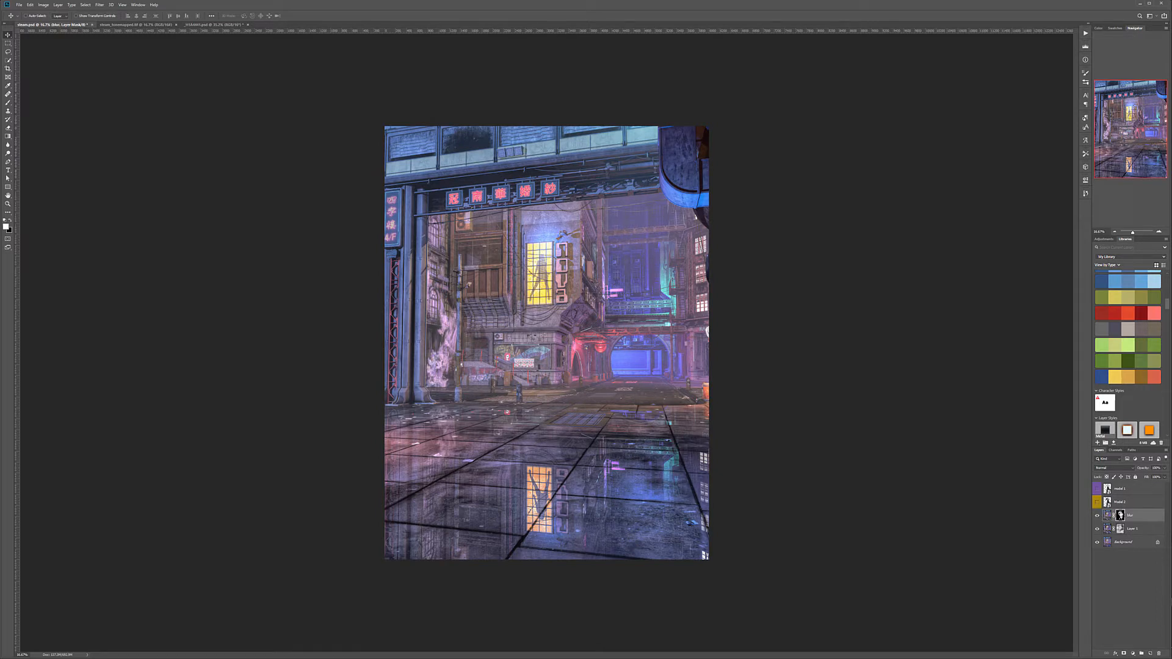
Step: Show the model 1 layer again and apply a light Gaussian Blur to the blur layer's image, not its mask
left_click(1097, 489)
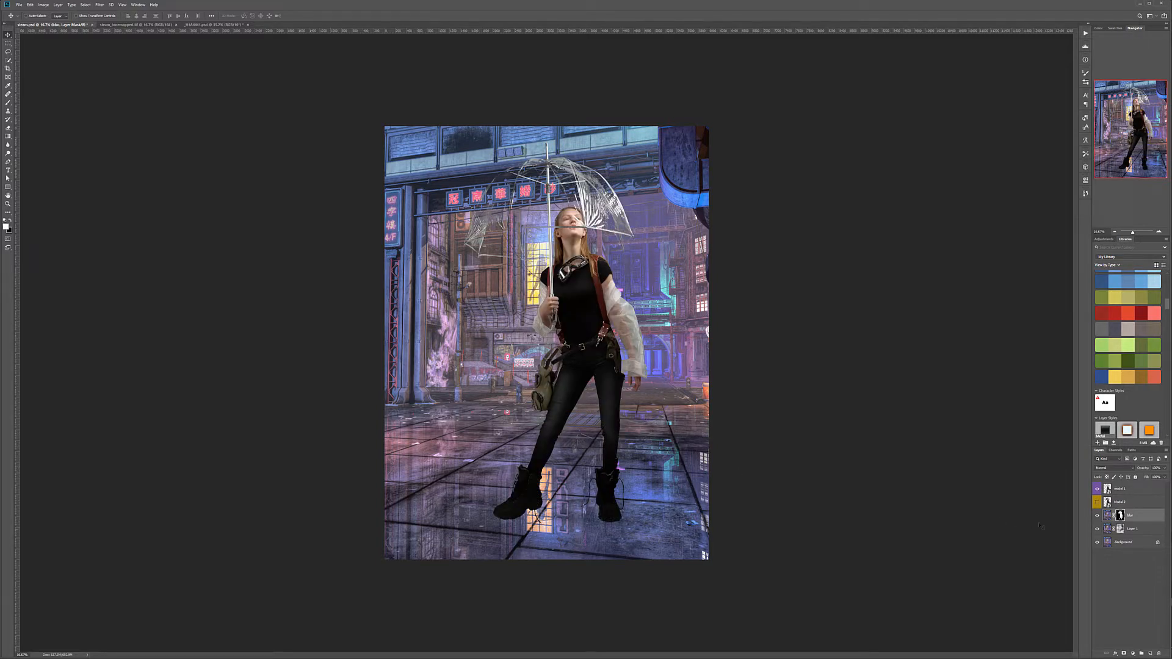
left_click(1107, 515)
left_click(1119, 516)
left_click(1108, 516)
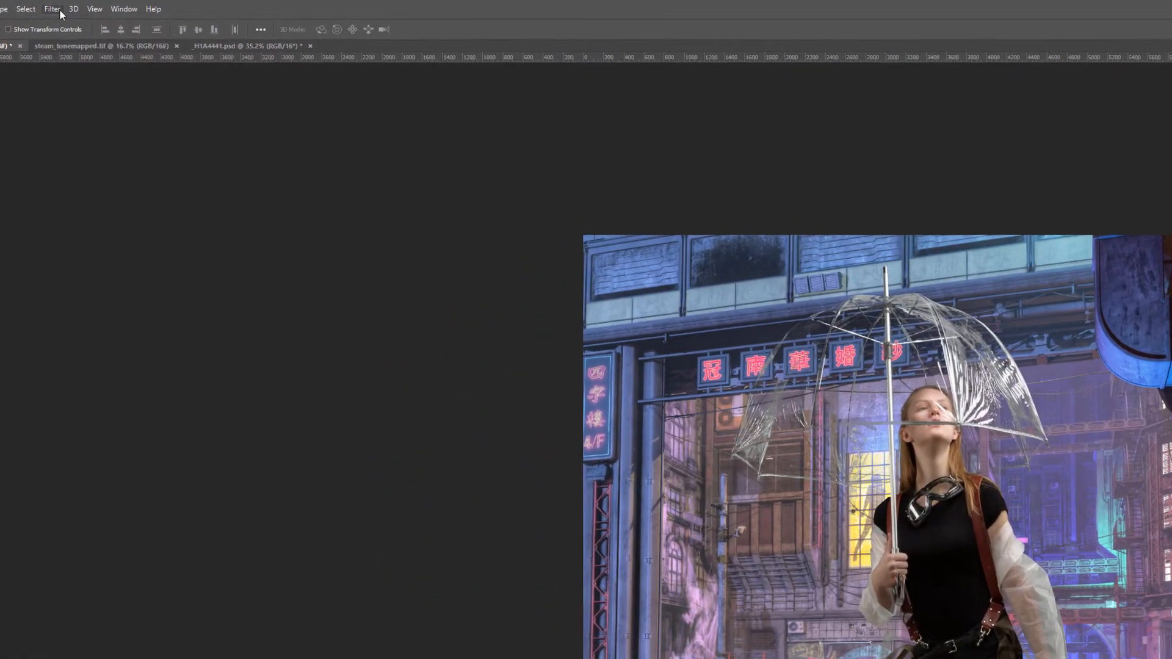
left_click(99, 4)
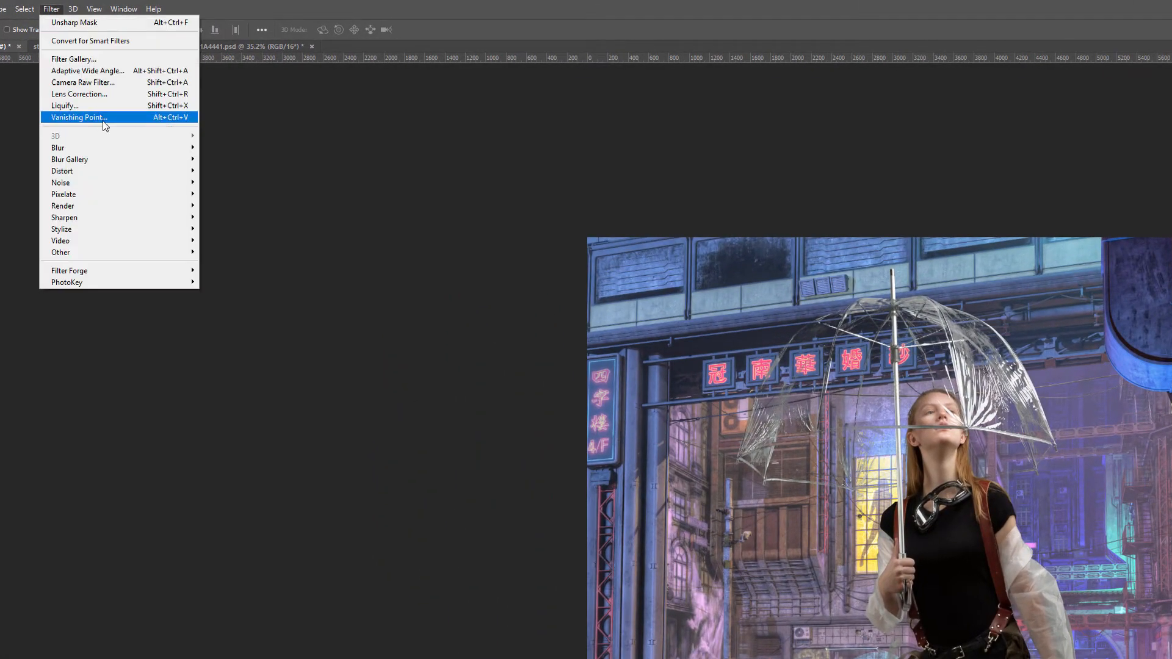
mouse_move(113, 149)
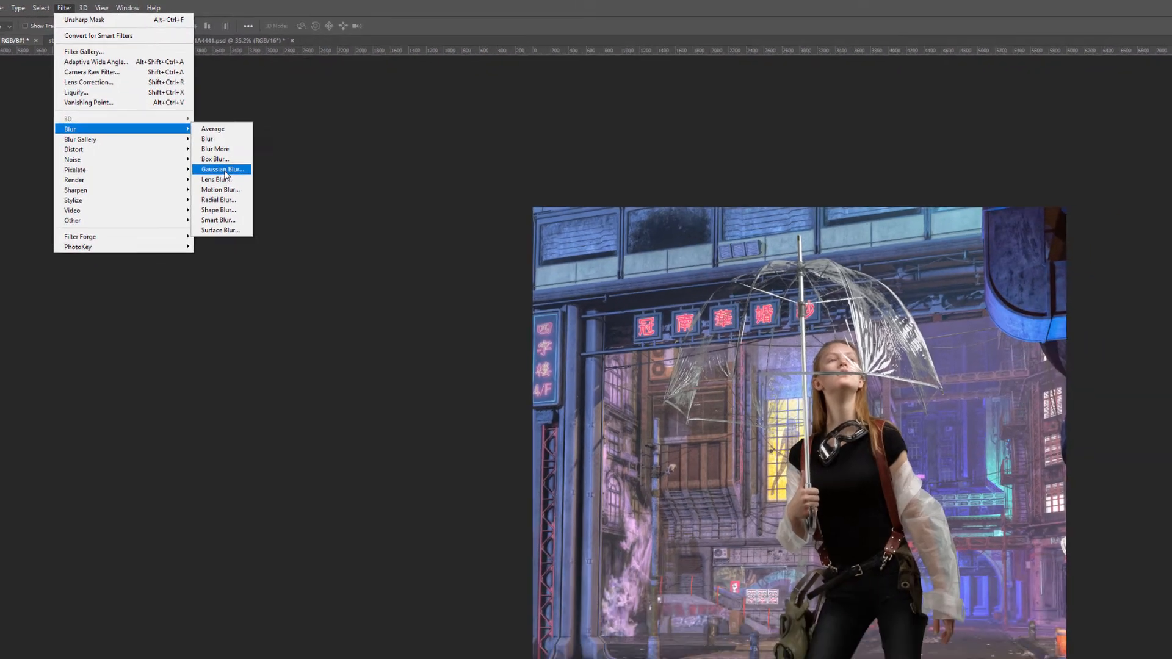
left_click(223, 170)
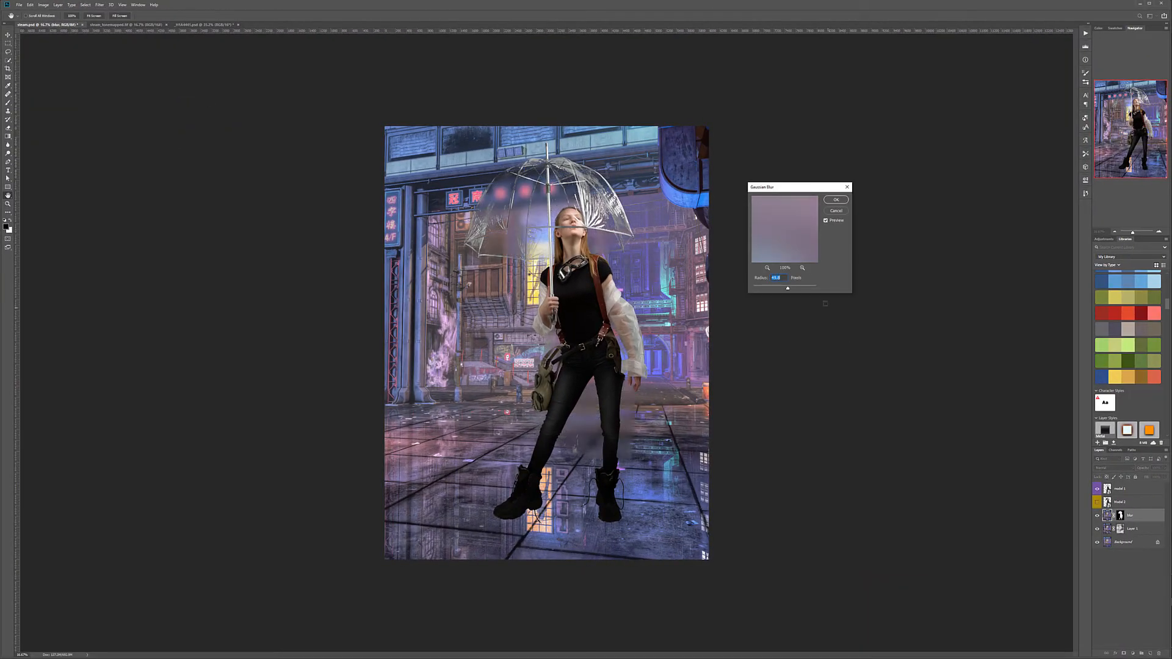
left_click_drag(801, 286, 775, 292)
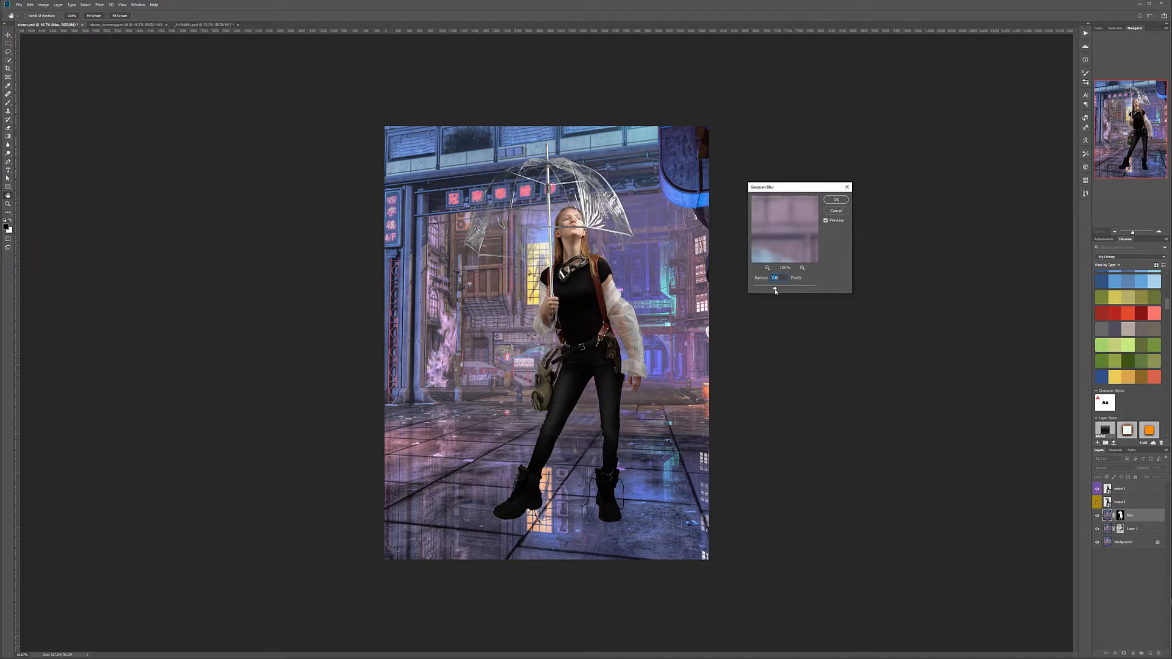
left_click_drag(775, 292, 777, 292)
left_click_drag(775, 289, 777, 292)
left_click_drag(777, 291, 779, 291)
key("Return")
left_click(831, 200)
Step: Show the Model 2 layer again and lower its opacity so the blurred street shows through the umbrella and raincoat
left_click(1097, 502)
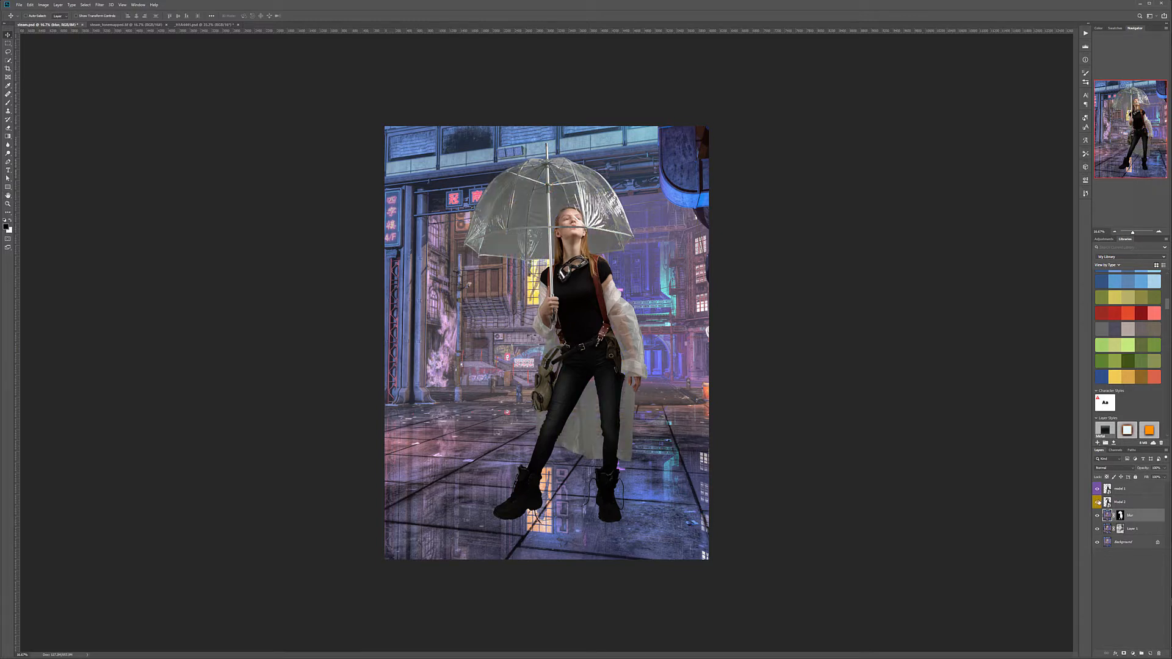
left_click(1137, 503)
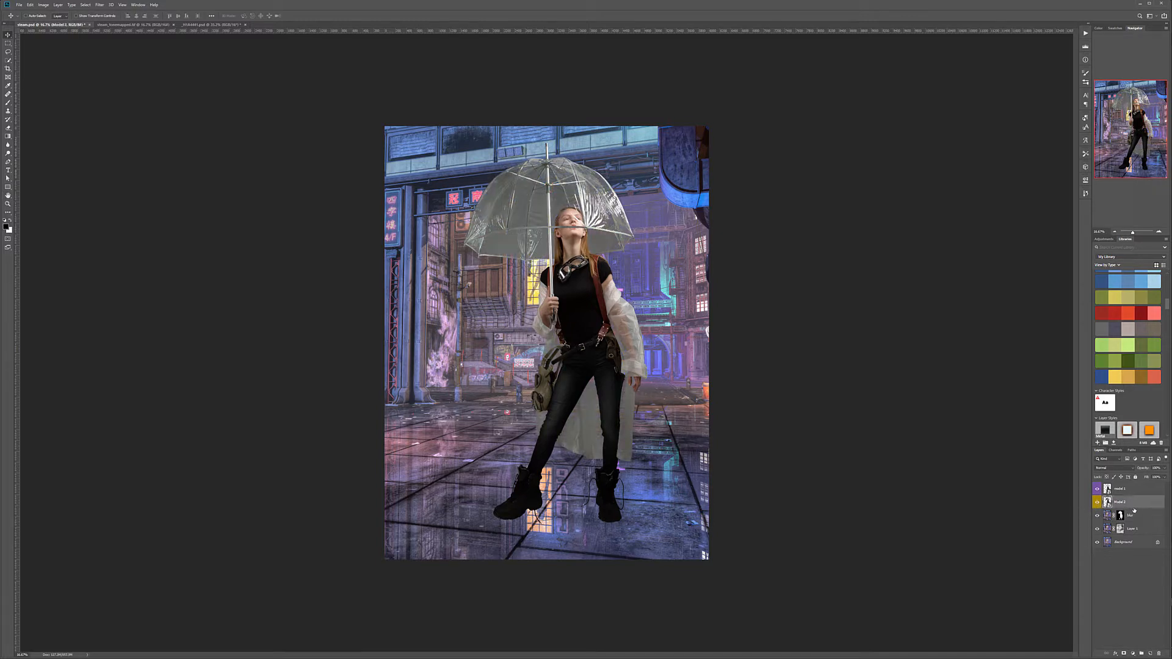
left_click(1164, 468)
mouse_move(1163, 478)
left_mouse_down()
mouse_move(1145, 476)
mouse_move(1165, 474)
left_mouse_up()
left_click_drag(1160, 474, 1155, 473)
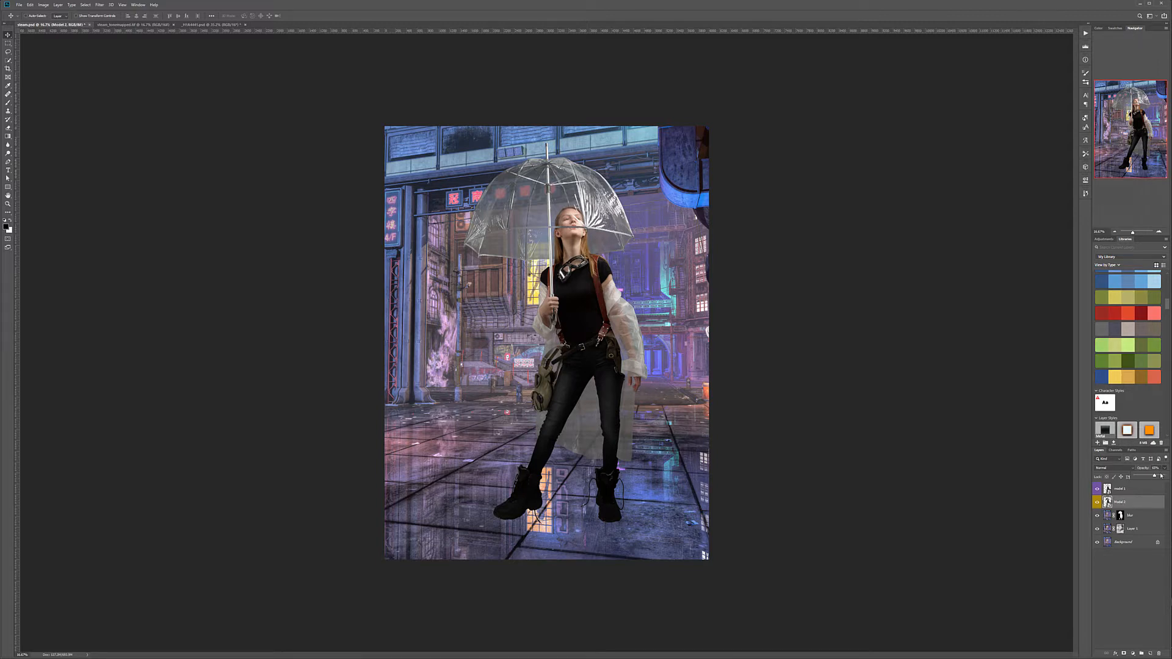
Step: Rename the Model 2 layer as "umbrella", then duplicate it and name the copy "coat"
left_click(1141, 506)
double_click(1122, 505)
type("mbrella")
key("Return")
left_click_drag(1134, 503, 1152, 653)
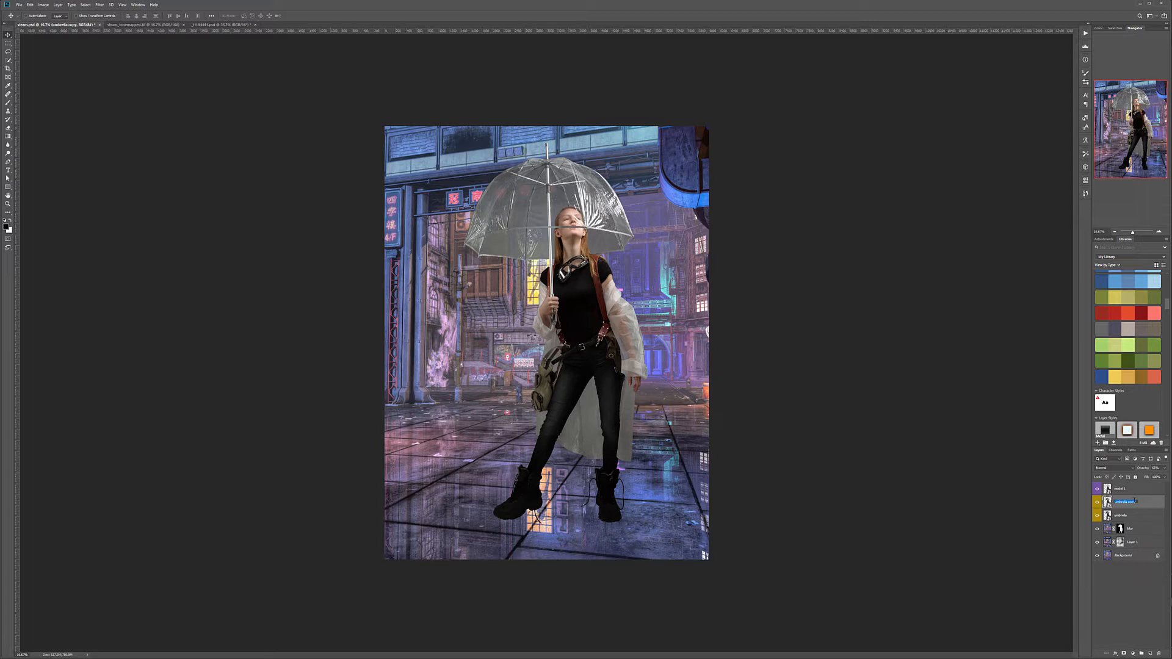
type("cra")
key("Return")
Step: Hide the coat layer and lower the umbrella layer's opacity so the street shows more clearly through the plastic
left_click(1132, 517)
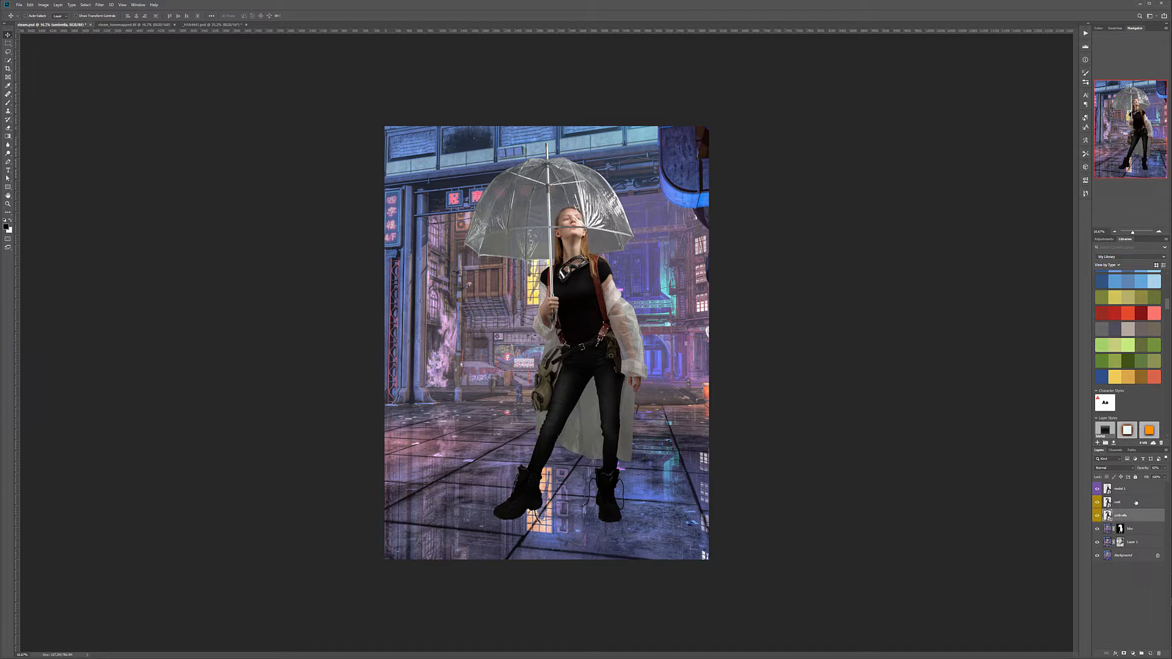
left_click(1096, 502)
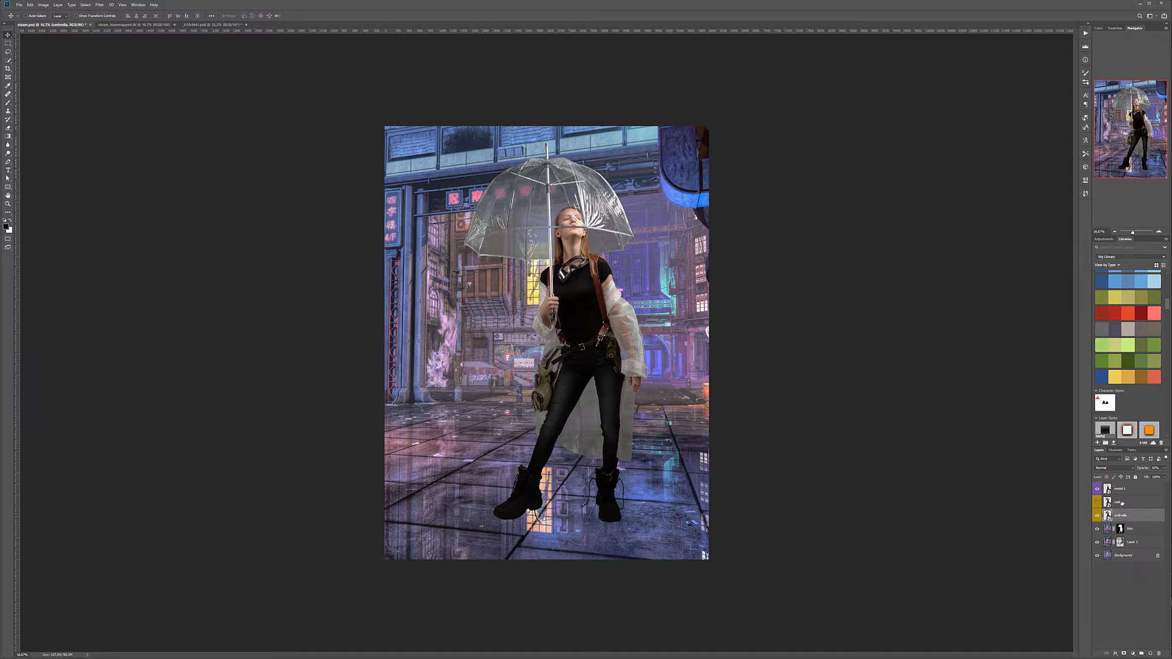
left_click(1166, 468)
left_click_drag(1144, 475, 1149, 474)
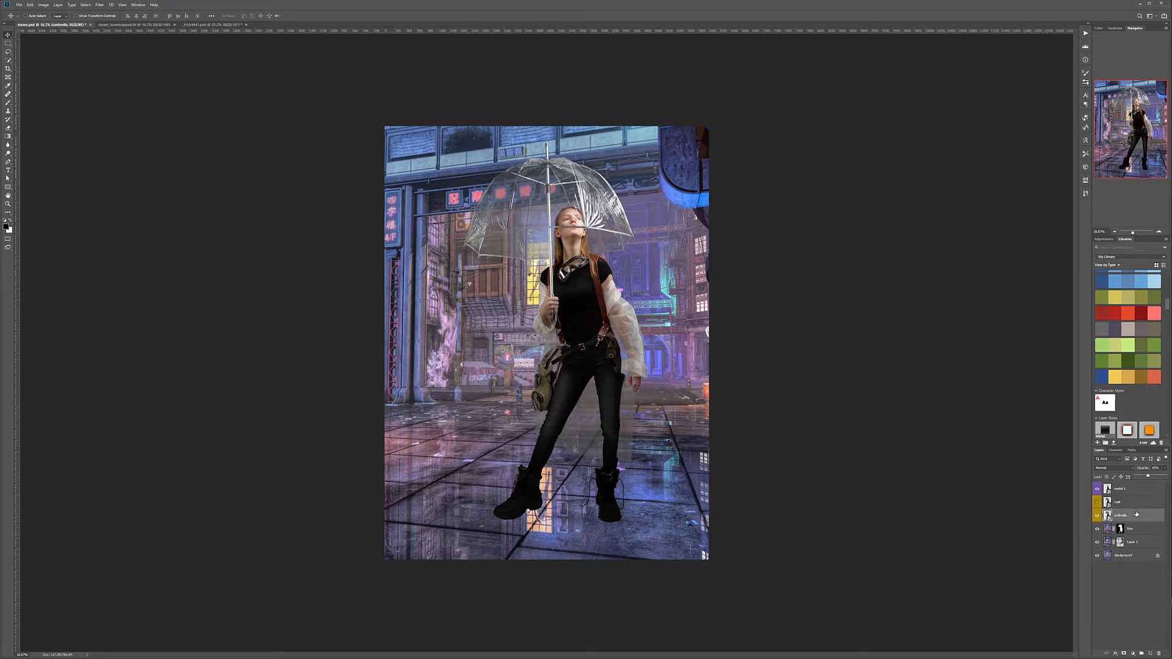
Step: Add a mask to the umbrella layer, lasso and black out the area below the umbrella, and compare with the layer hidden
left_click(1145, 516)
left_click(1124, 653)
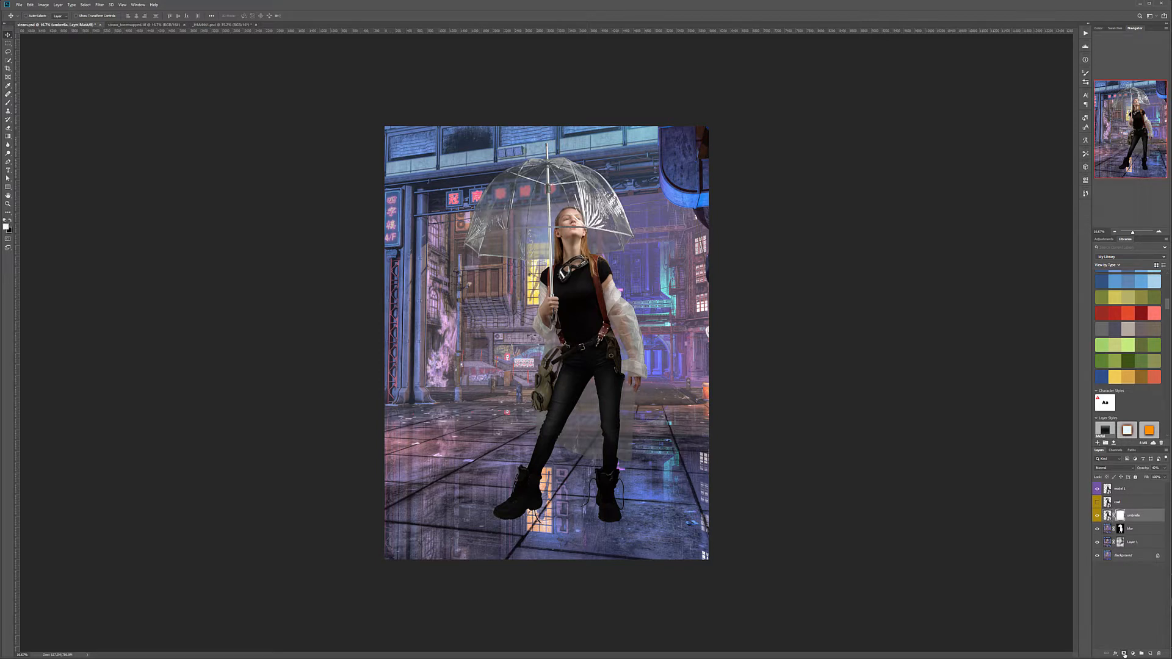
left_click(8, 51)
mouse_move(630, 267)
left_mouse_down()
mouse_move(569, 270)
mouse_move(448, 409)
mouse_move(699, 520)
mouse_move(630, 269)
left_mouse_up()
key("Delete")
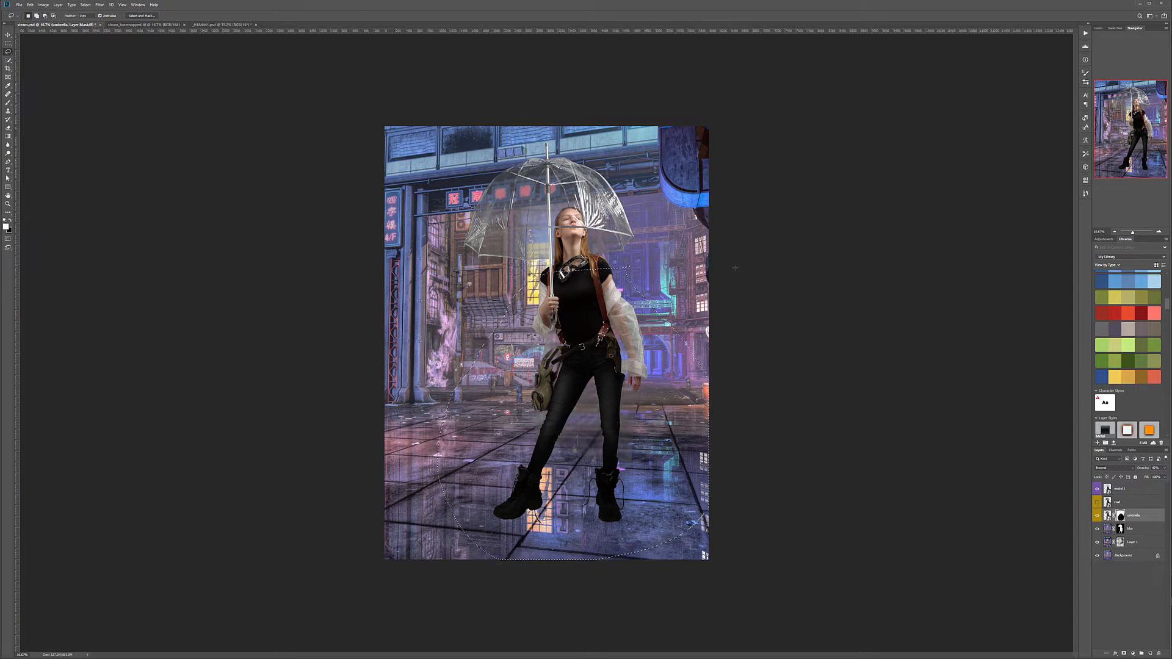
key("ctrl+d")
left_click(1098, 515)
left_click(1098, 517)
left_click(1098, 516)
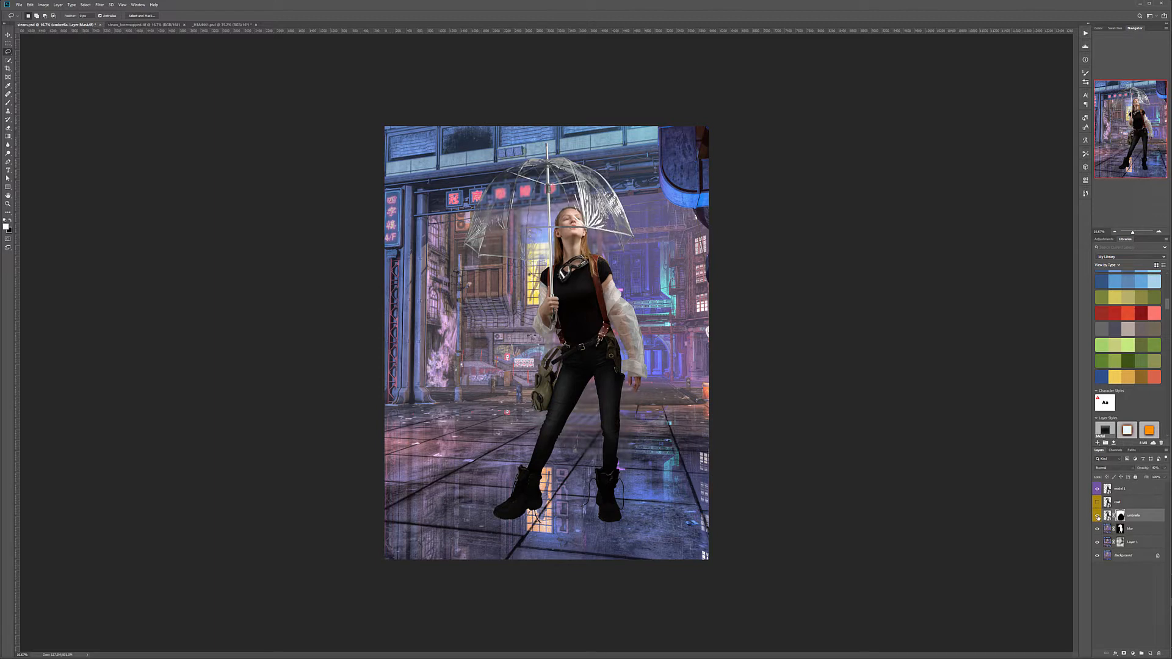
left_click(1098, 517)
left_click(1097, 516)
left_click(1098, 516)
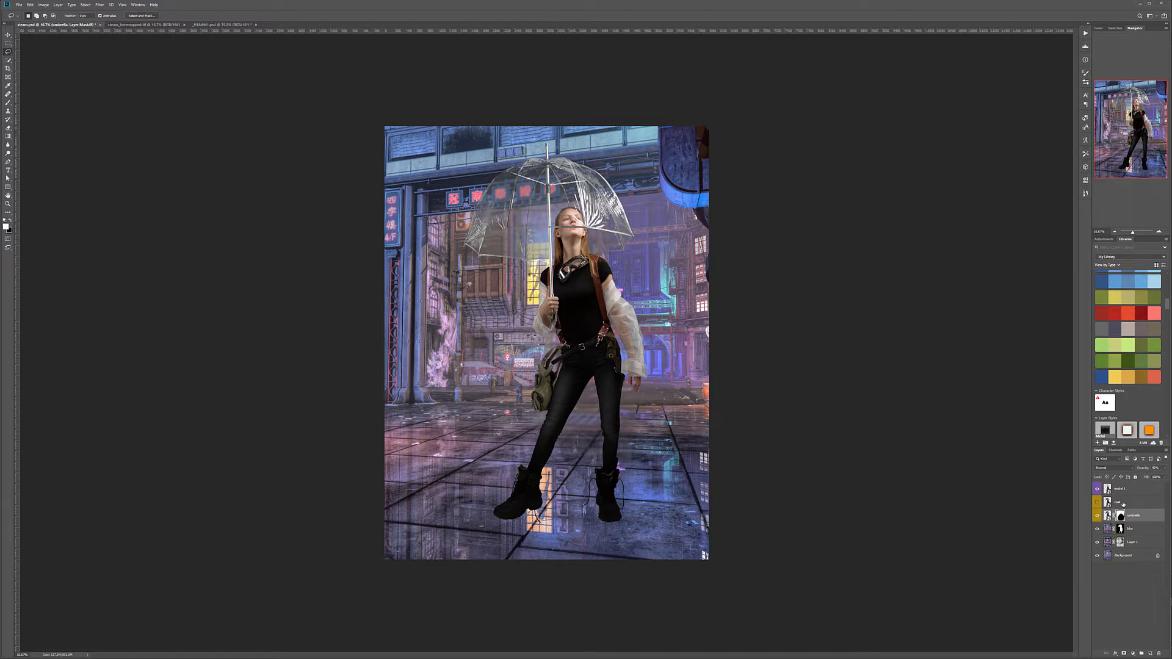
Step: Show the coat layer again and adjust its opacity for the raincoat's transparency
left_click(1122, 504)
left_click(1096, 505)
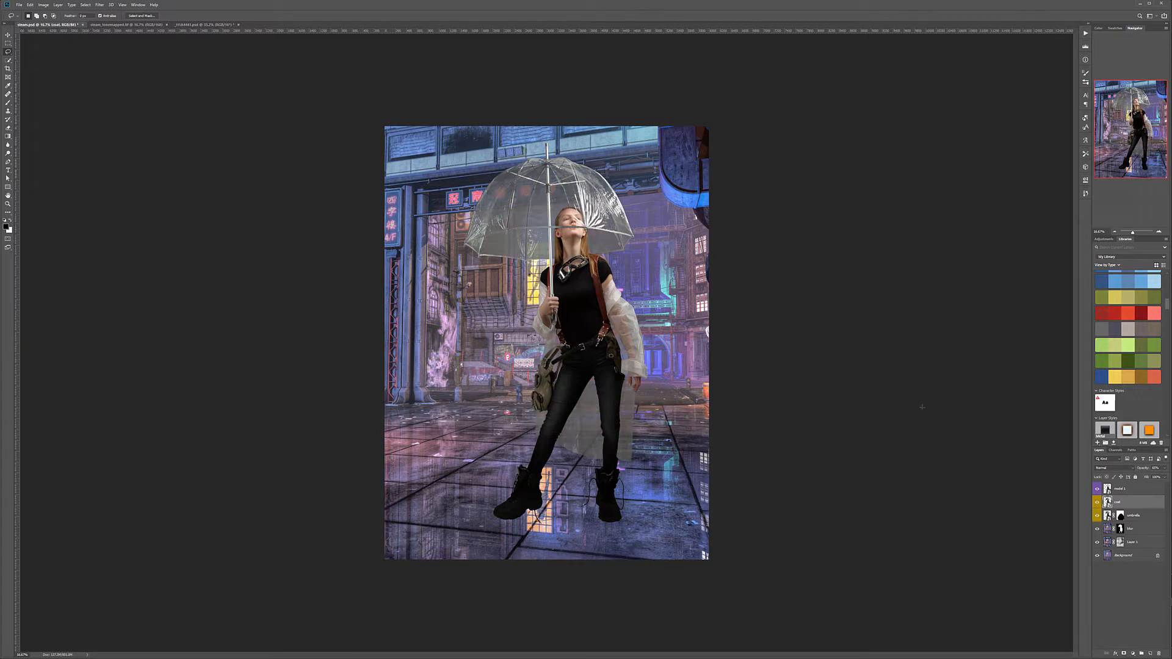
left_click(1163, 469)
left_click_drag(1157, 477, 1156, 478)
Step: Lasso around the umbrella area and mask it out of the coat layer, keeping only the raincoat
left_click(1144, 502)
mouse_move(591, 124)
left_mouse_down()
mouse_move(462, 138)
mouse_move(458, 268)
mouse_move(634, 263)
mouse_move(592, 125)
left_mouse_up()
left_click(1124, 654)
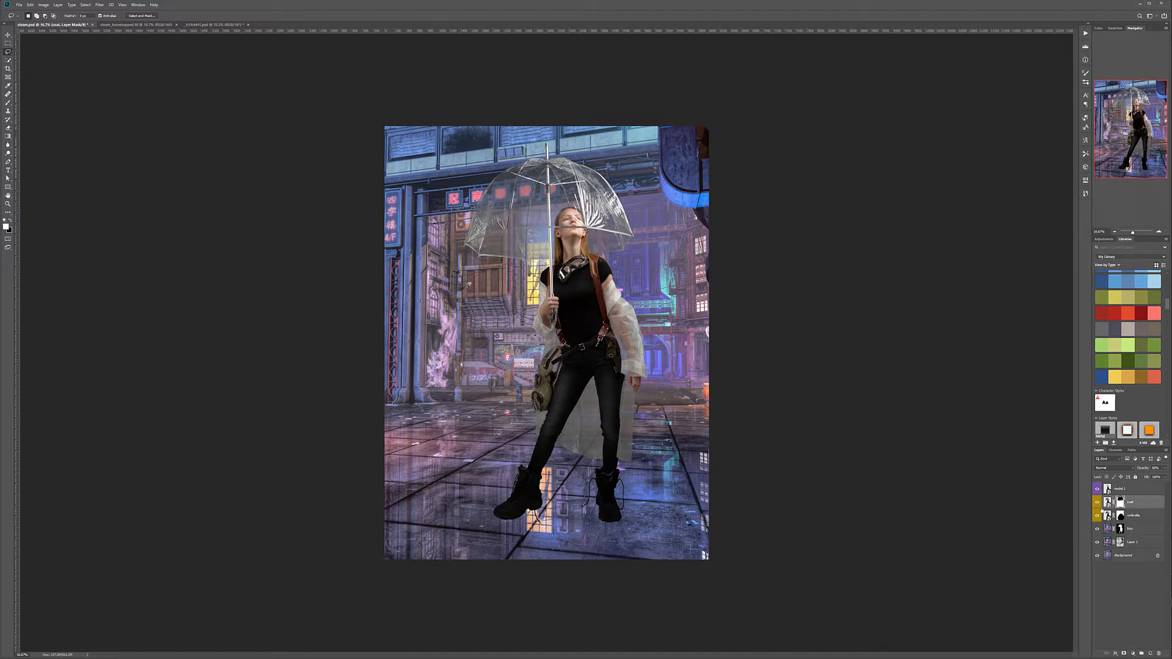
Step: Toggle the coat layer's visibility to compare the raincoat with and without it
left_click(1097, 502)
left_click(1096, 502)
left_click(1097, 502)
left_click(1096, 502)
left_click(1096, 501)
left_click(1097, 502)
left_click(1097, 502)
left_click(1096, 501)
Step: Set up the Brush with black at 100% opacity for working on the coat layer's mask
scroll(530, 266, "up", 11)
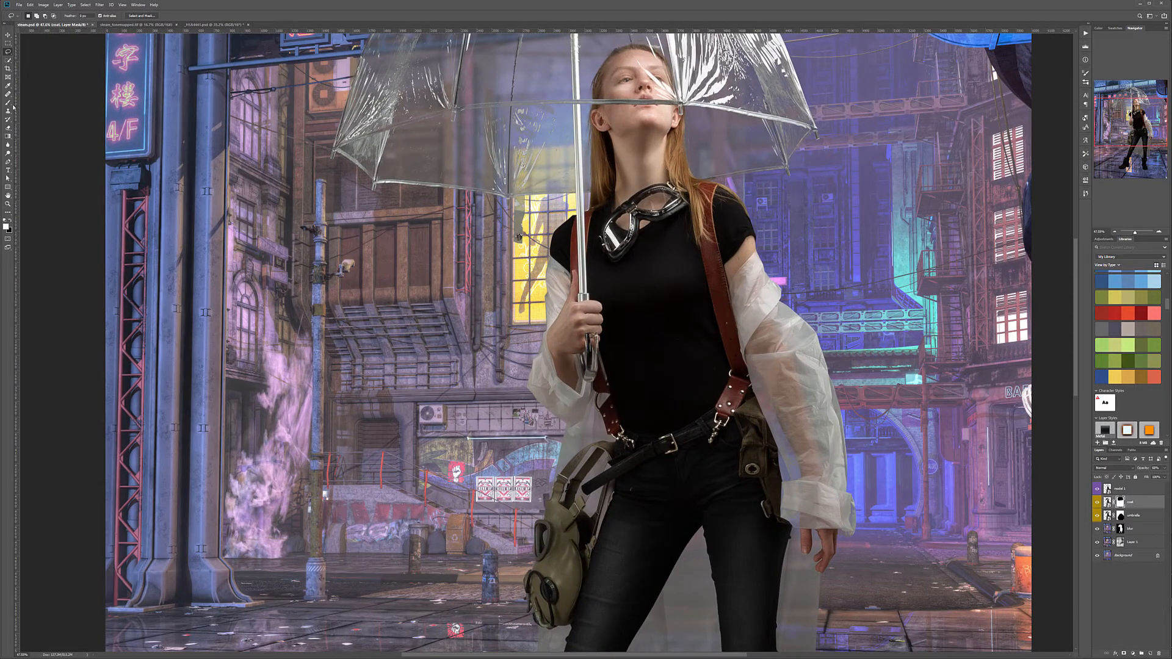
left_click(8, 102)
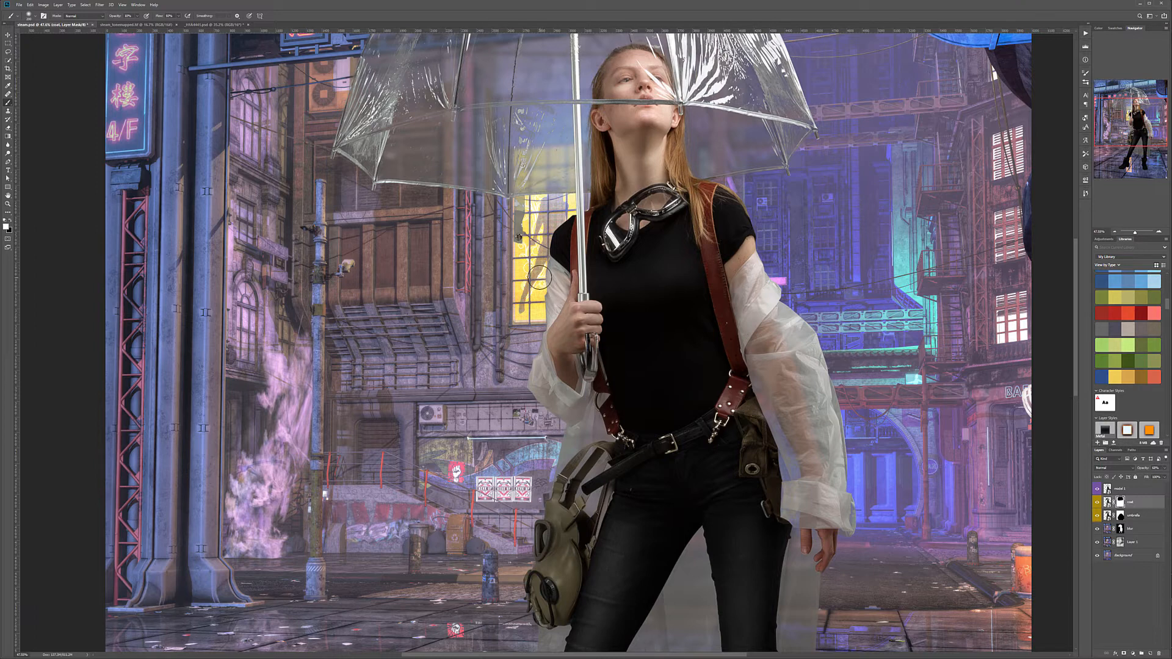
key("x")
key("0")
scroll(524, 242, "down", 5)
scroll(637, 281, "down", 2)
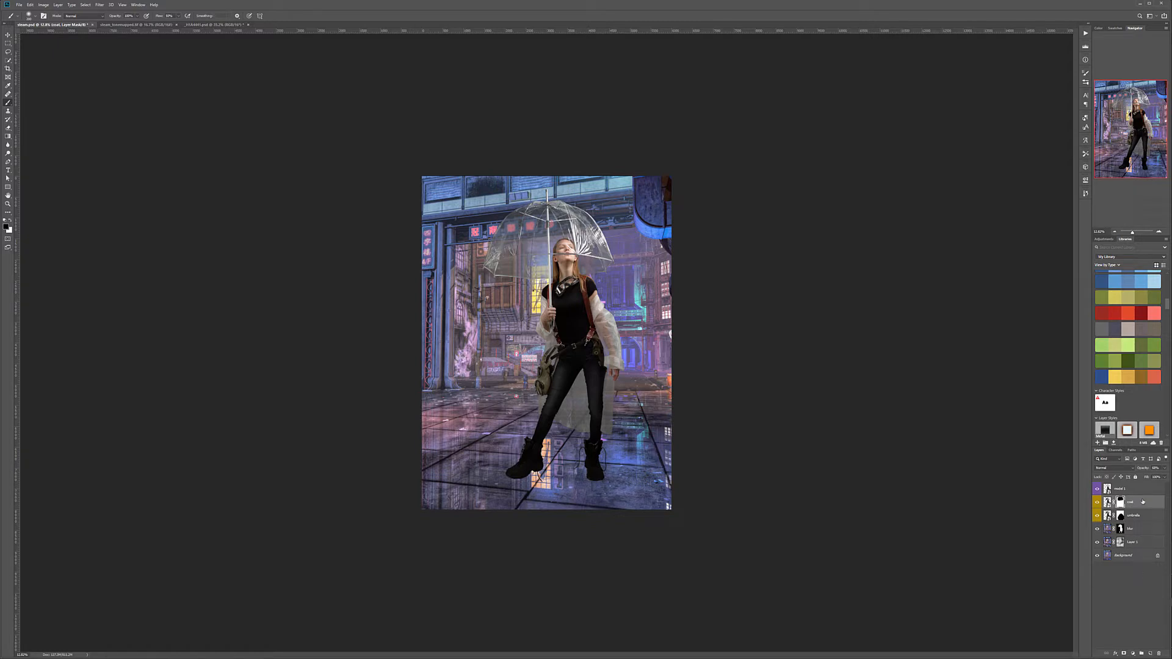
Step: Toggle the umbrella and coat layers and examine the raincoat's transparency around the legs and over the whole image
left_click(1098, 515)
left_click(1098, 515)
left_click(1097, 501)
left_click(1097, 502)
left_click(1144, 504)
scroll(663, 452, "up", 8)
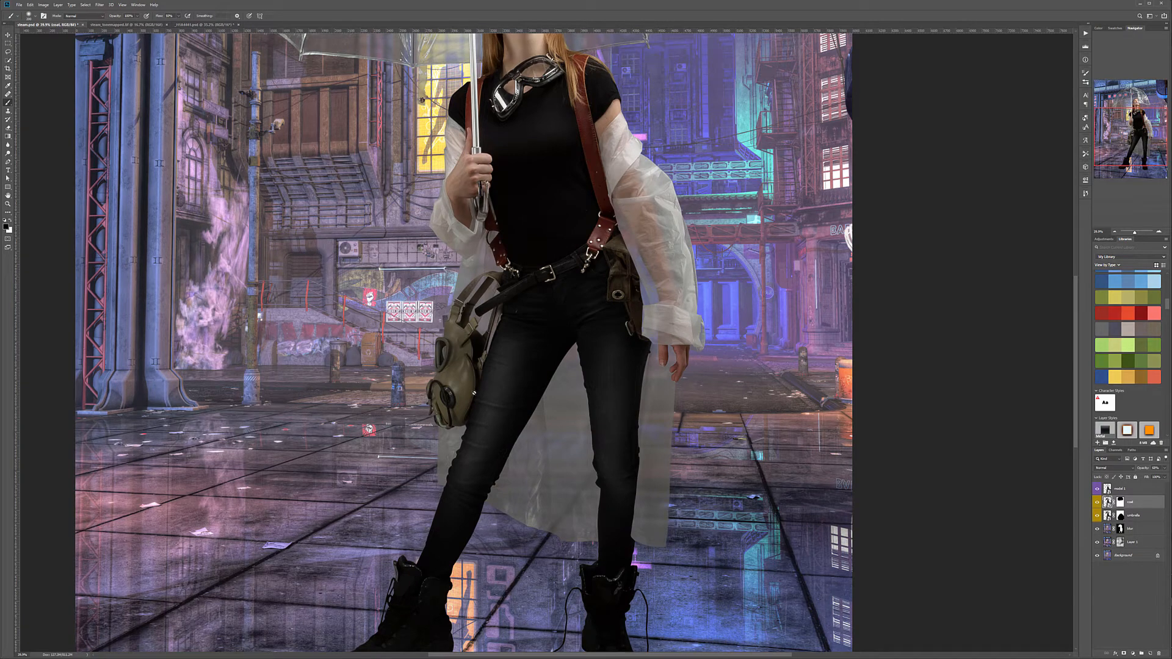
scroll(588, 437, "down", 3)
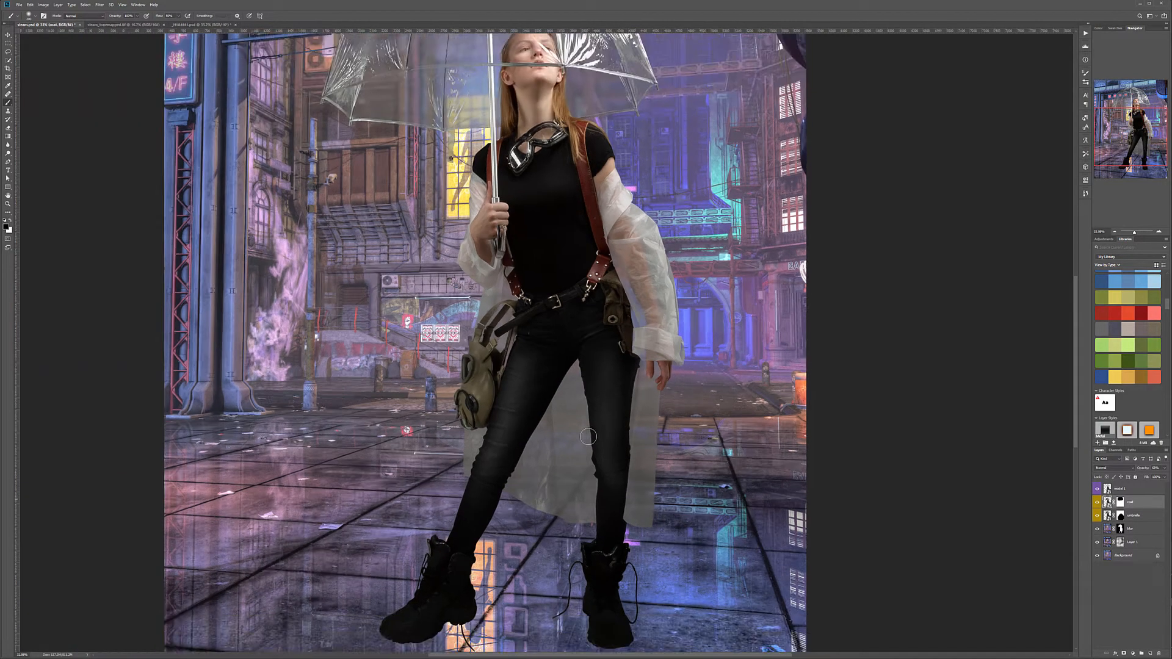
scroll(626, 406, "down", 3)
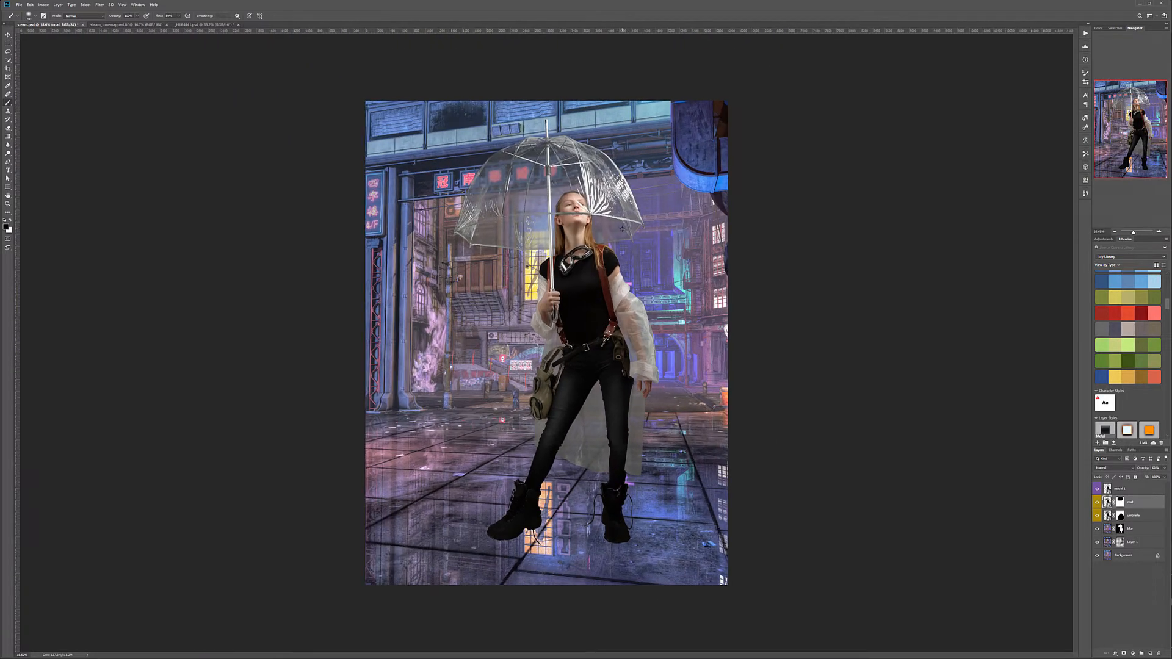
scroll(542, 345, "up", 1)
Step: Lower the umbrella layer's opacity slightly further and check the umbrella against the street
left_click(1139, 517)
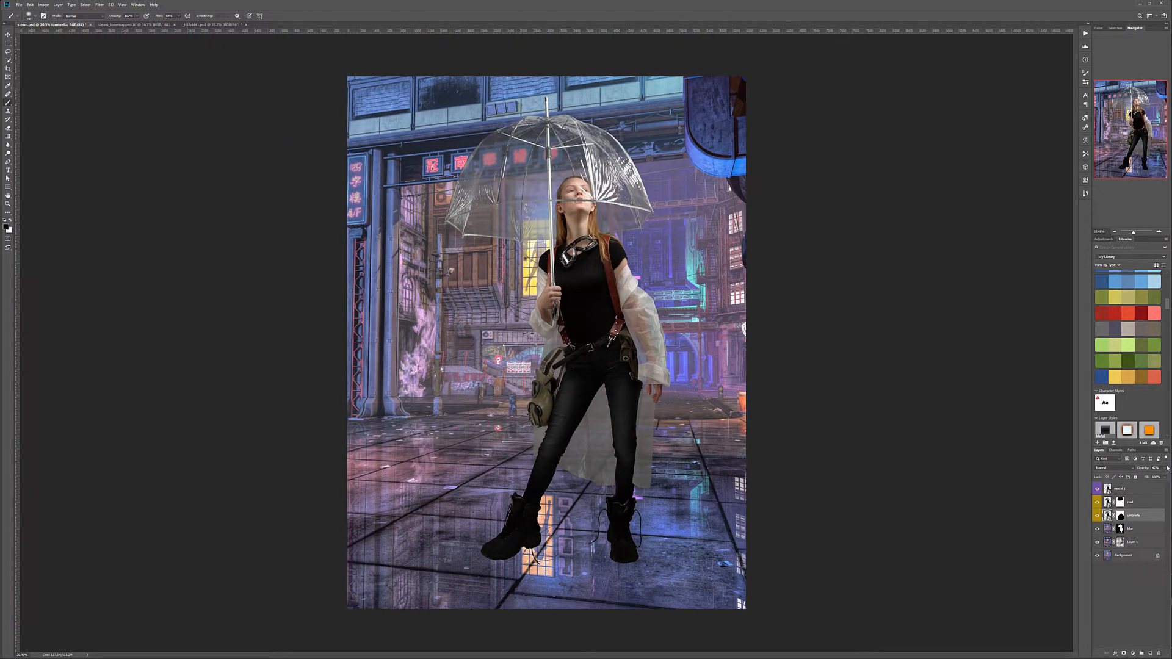
left_click(1163, 468)
left_click_drag(1146, 476, 1145, 477)
left_click(8, 34)
scroll(656, 256, "down", 4)
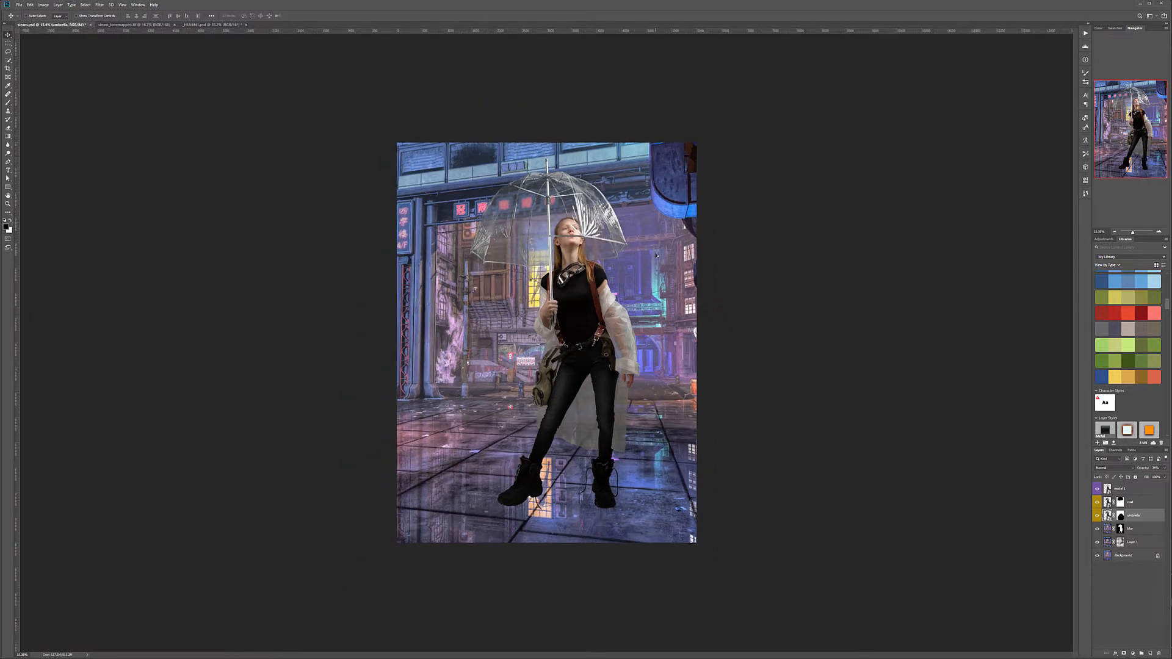
scroll(658, 249, "up", 4)
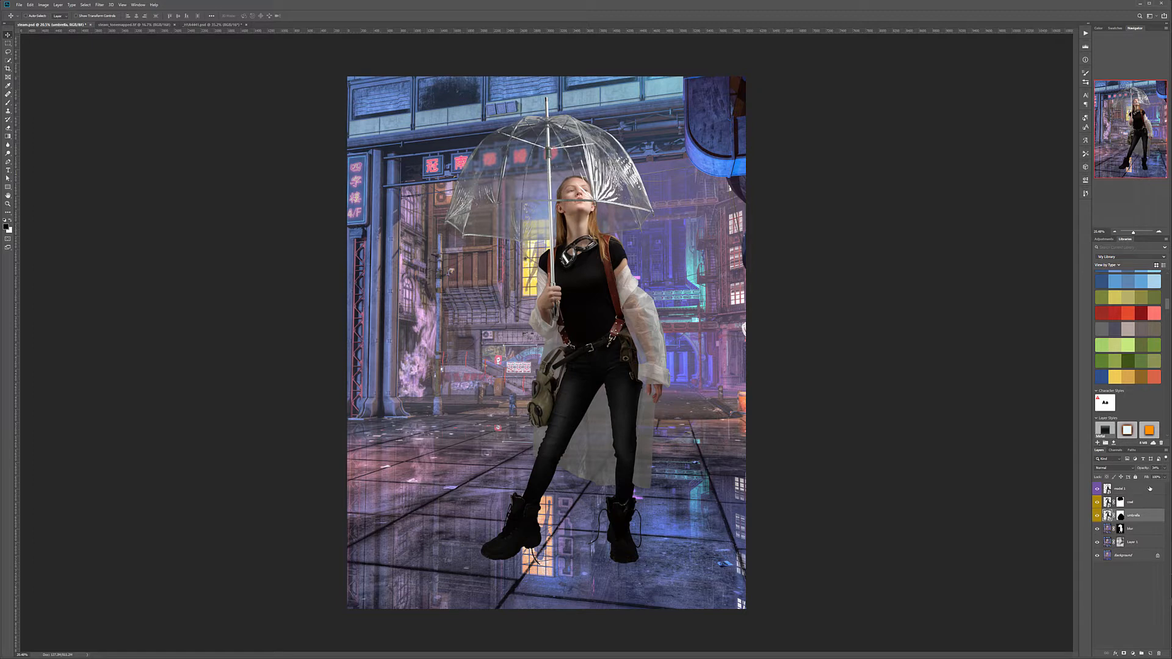
Step: Create a new empty layer named "reflection" above the model 1 layer
left_click(1121, 488)
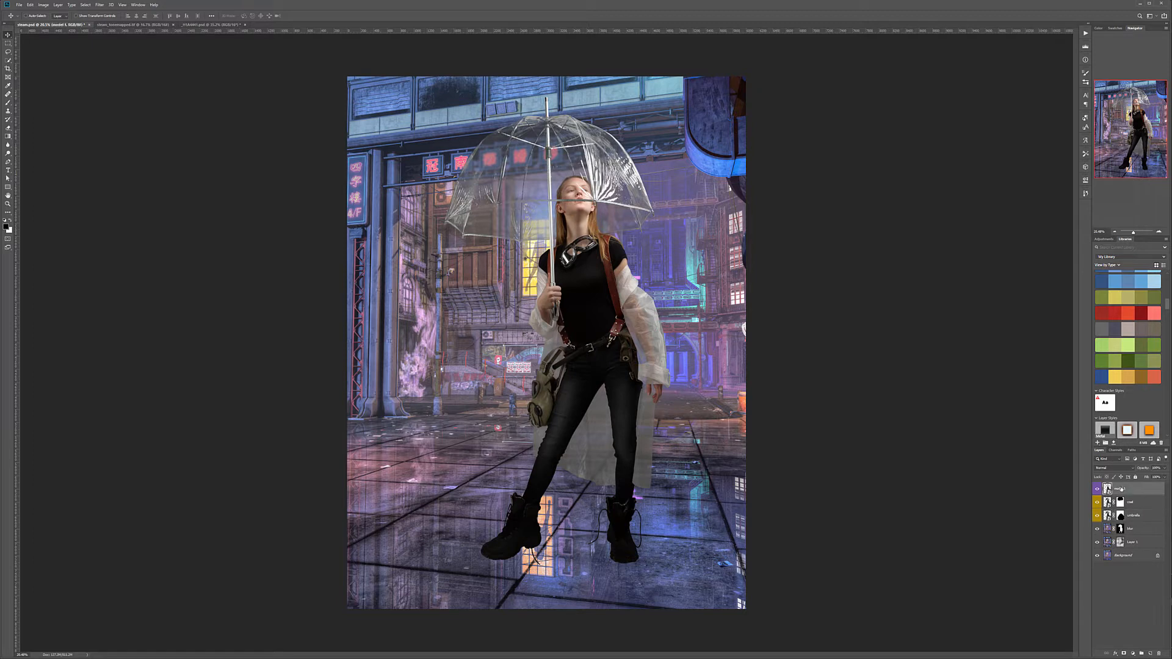
left_click(1149, 653)
double_click(1120, 489)
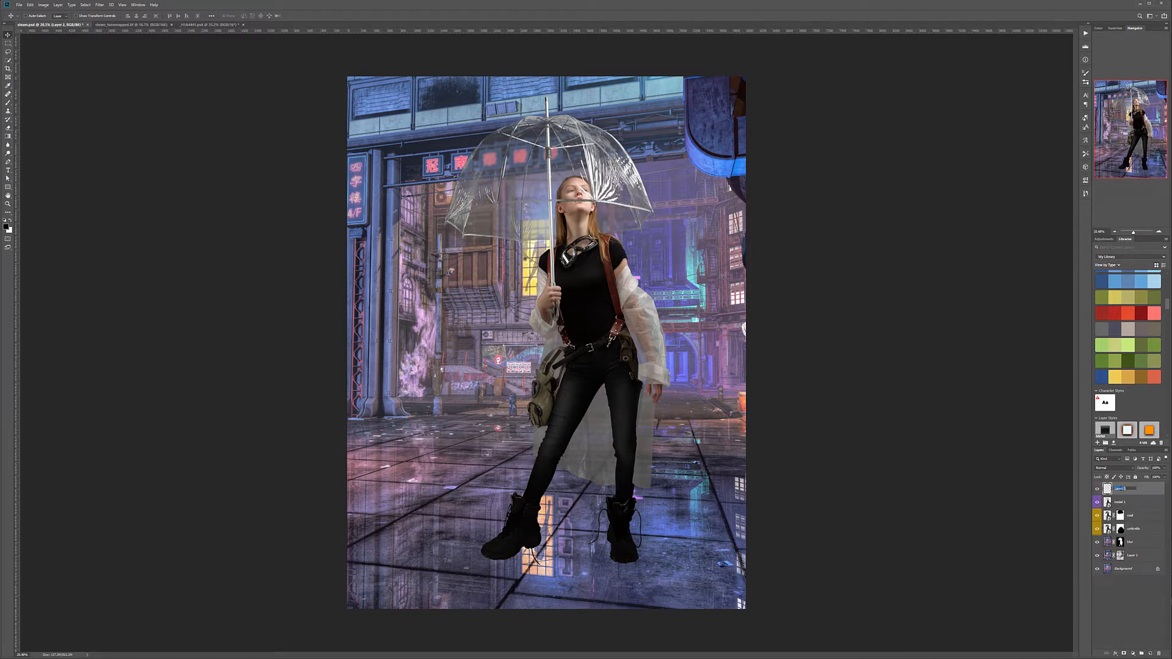
type("reflection")
key("Return")
scroll(540, 119, "up", 5)
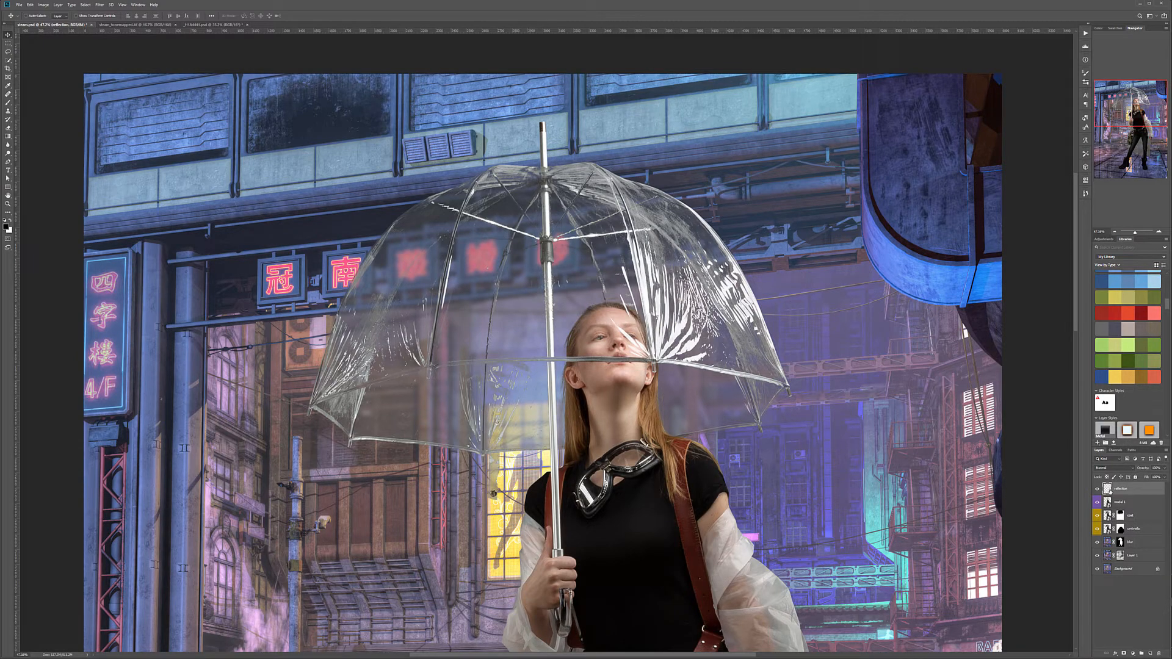
scroll(616, 362, "down", 3)
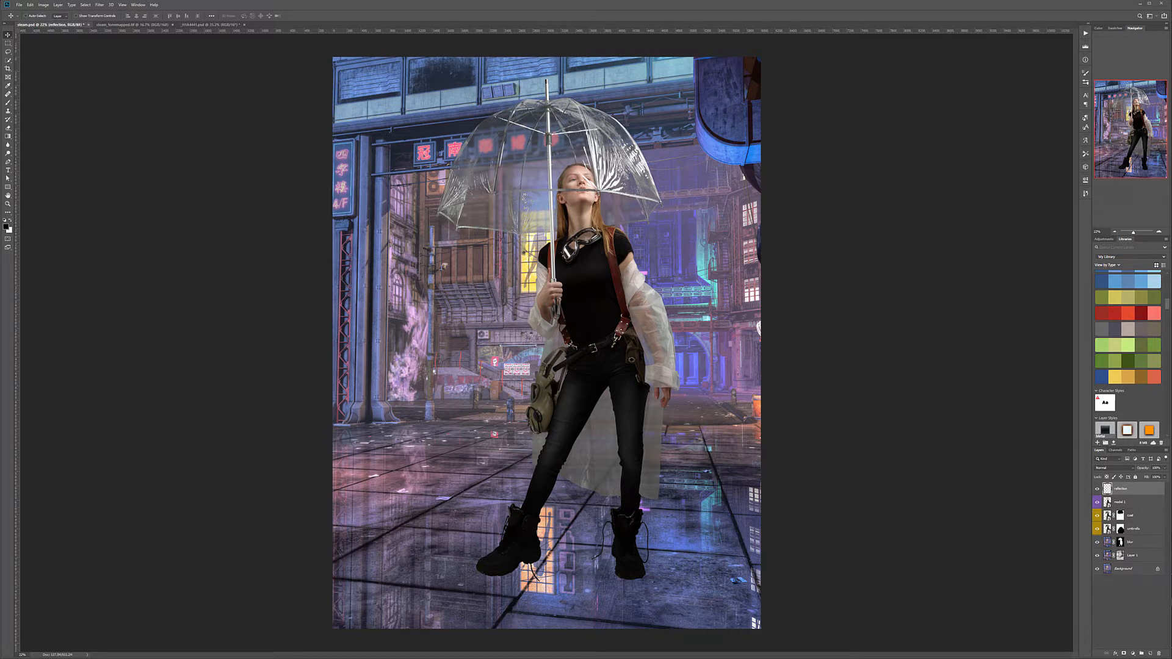
Step: Open the tonemapped robot image and use Levels to darken its shadows and brighten its highlights for very strong contrast
left_click_drag(469, 0, 469, 27)
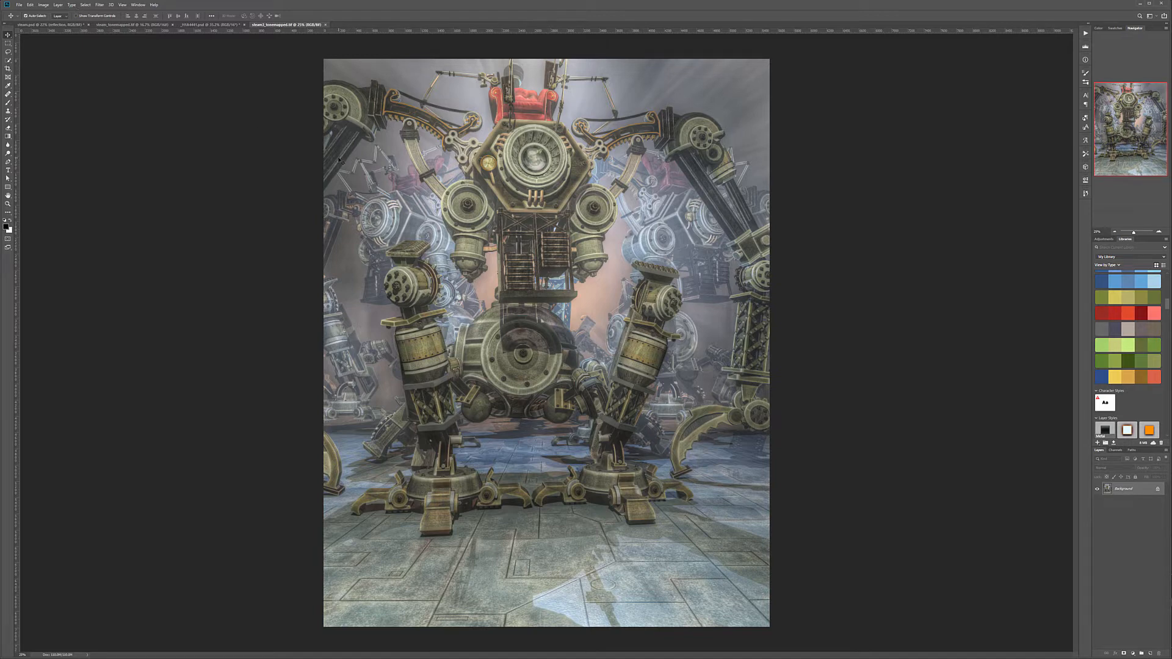
key("ctrl+l")
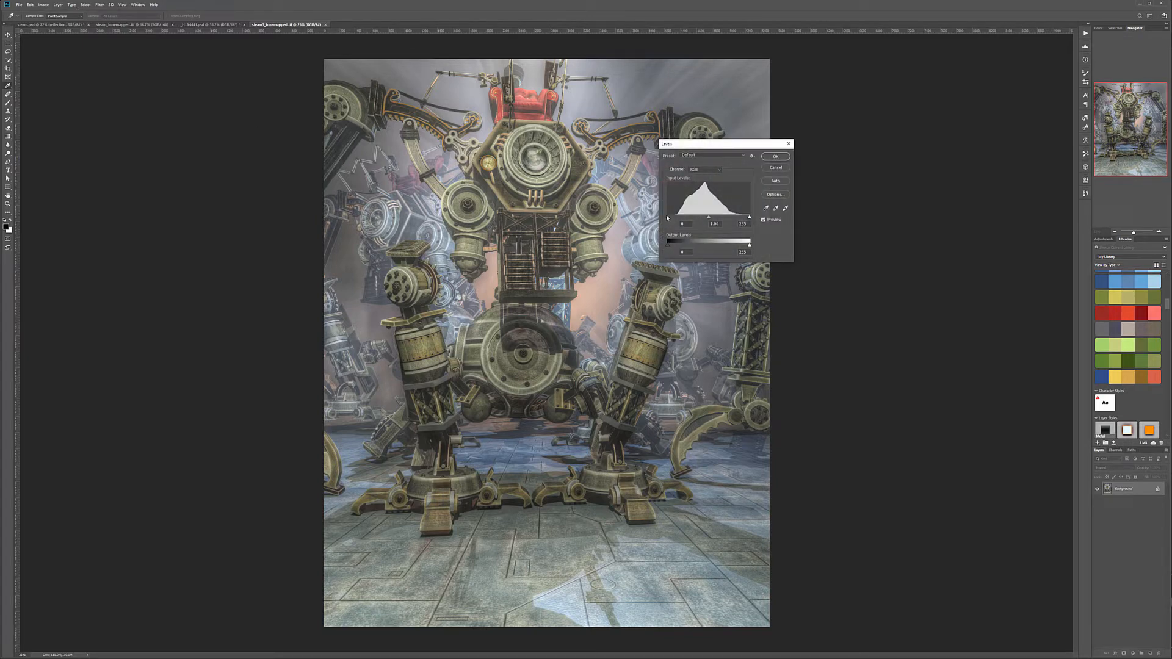
mouse_move(681, 215)
left_mouse_down()
mouse_move(733, 217)
mouse_move(691, 217)
mouse_move(716, 218)
left_mouse_up()
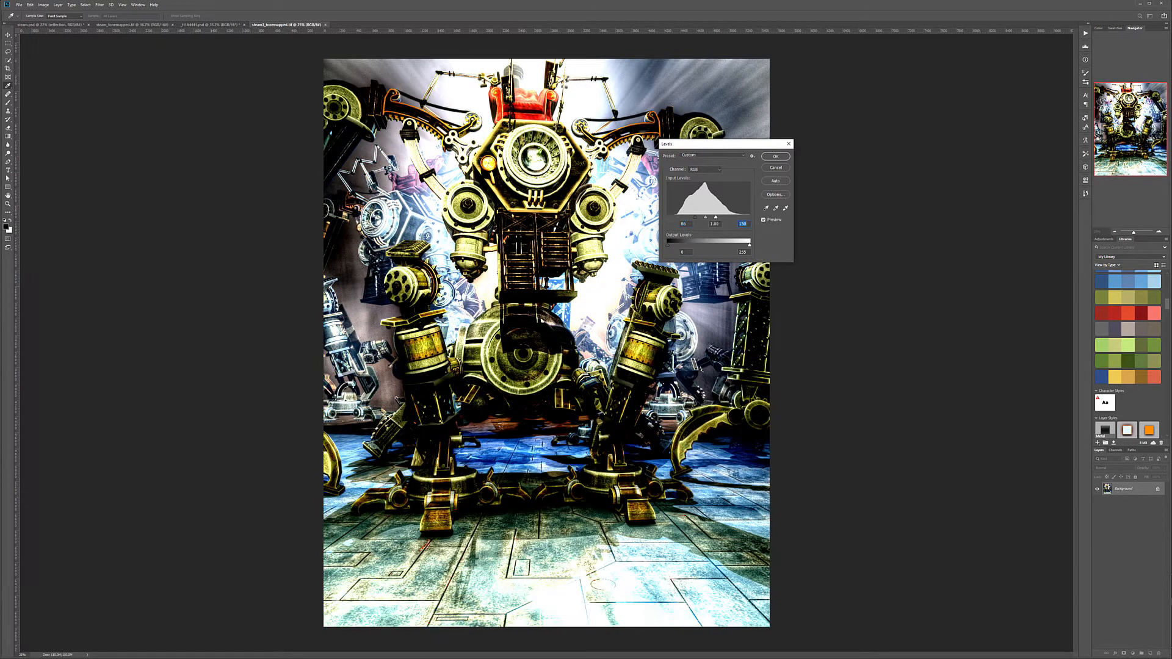
left_click(773, 157)
left_click(6, 34)
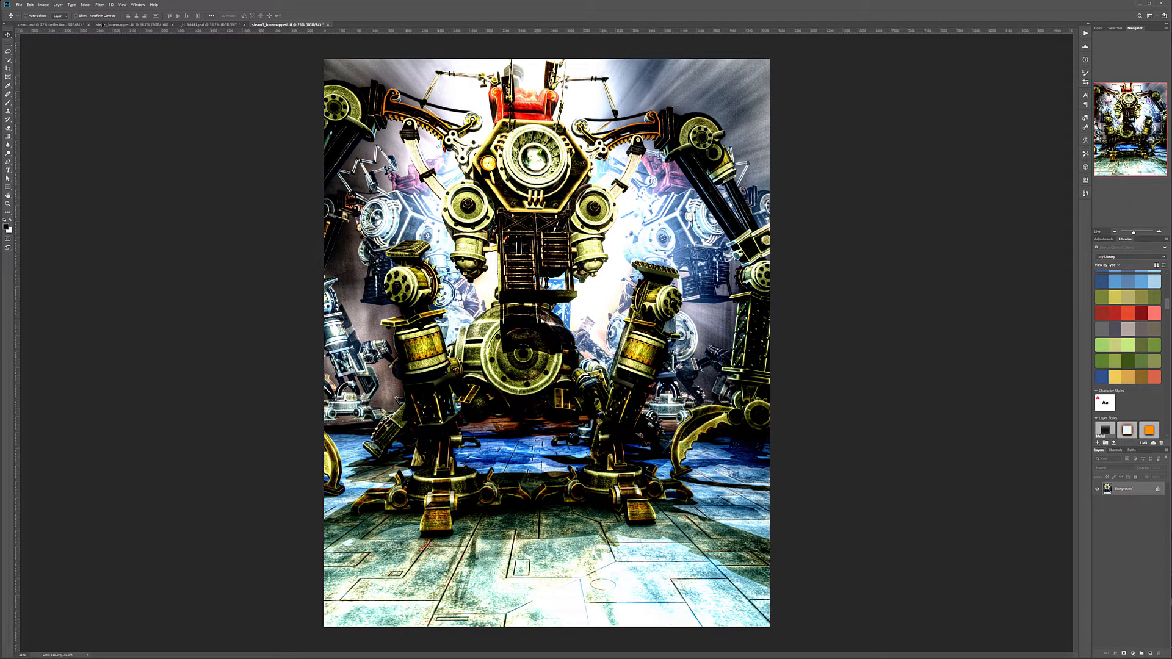
Step: Bring the robot artwork into the street composite as a new layer and scale it down over the model
left_click(71, 24)
left_click_drag(72, 24, 534, 211)
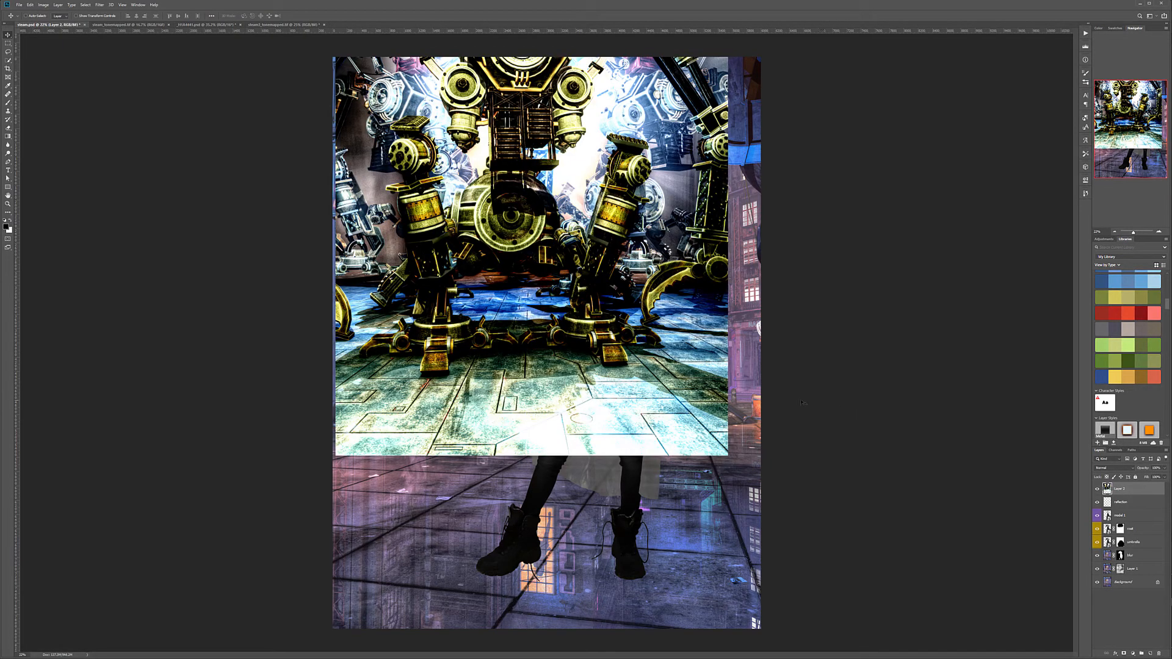
key("ctrl+t")
left_click_drag(727, 454, 650, 357)
left_click_drag(549, 156, 659, 284)
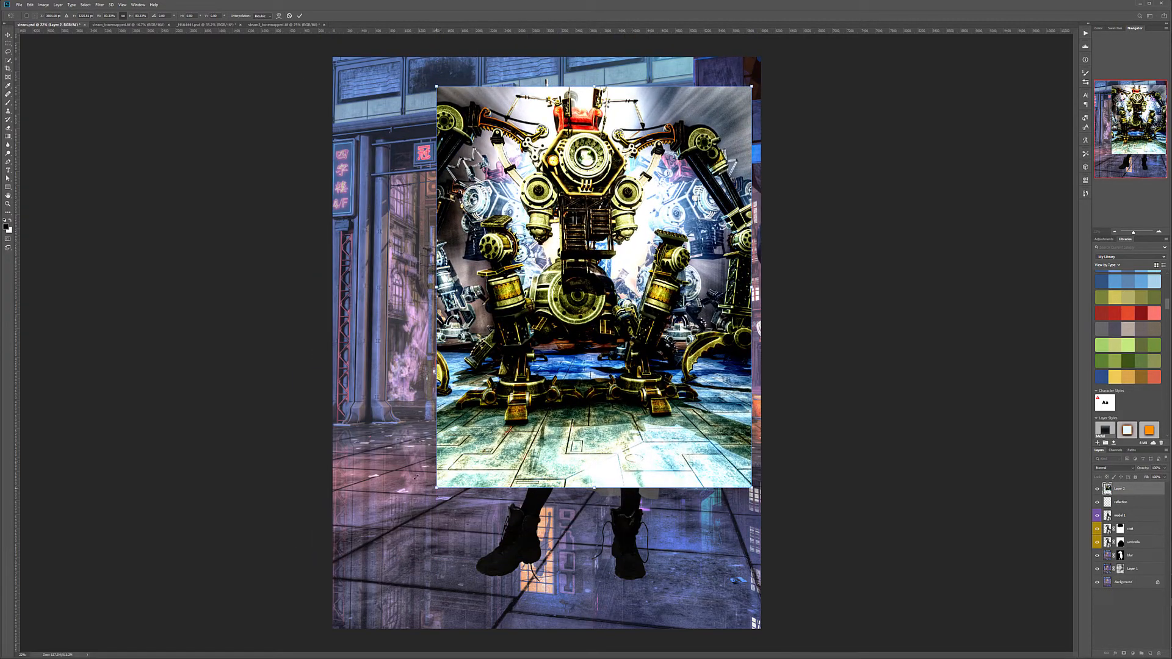
left_click_drag(437, 487, 416, 514)
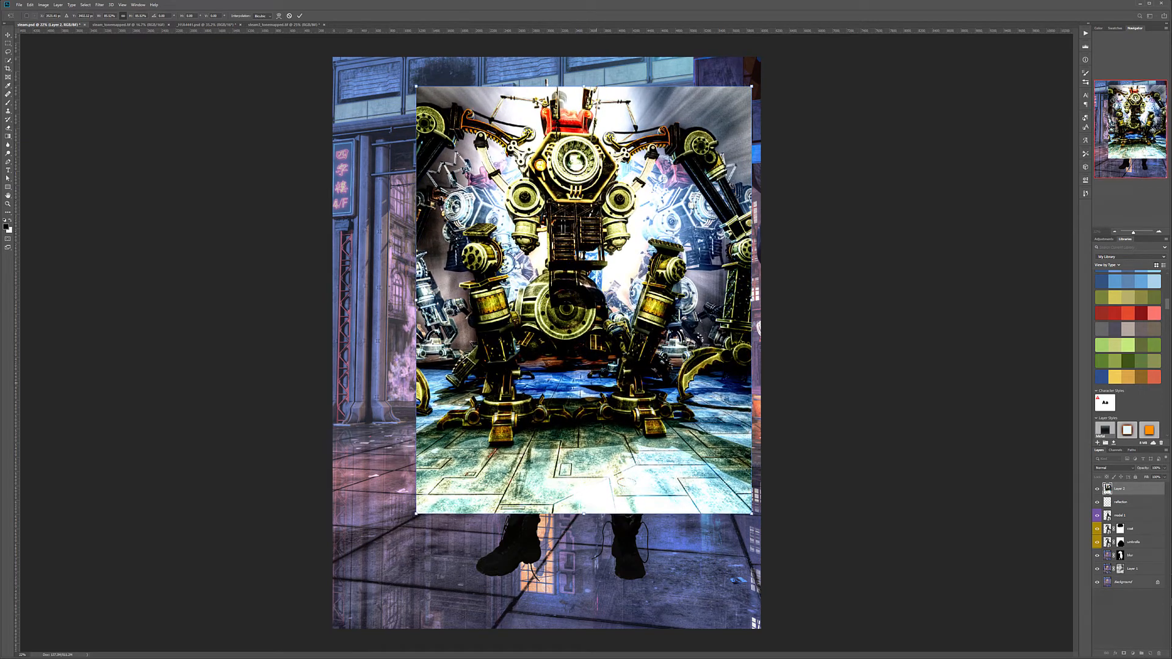
key("Return")
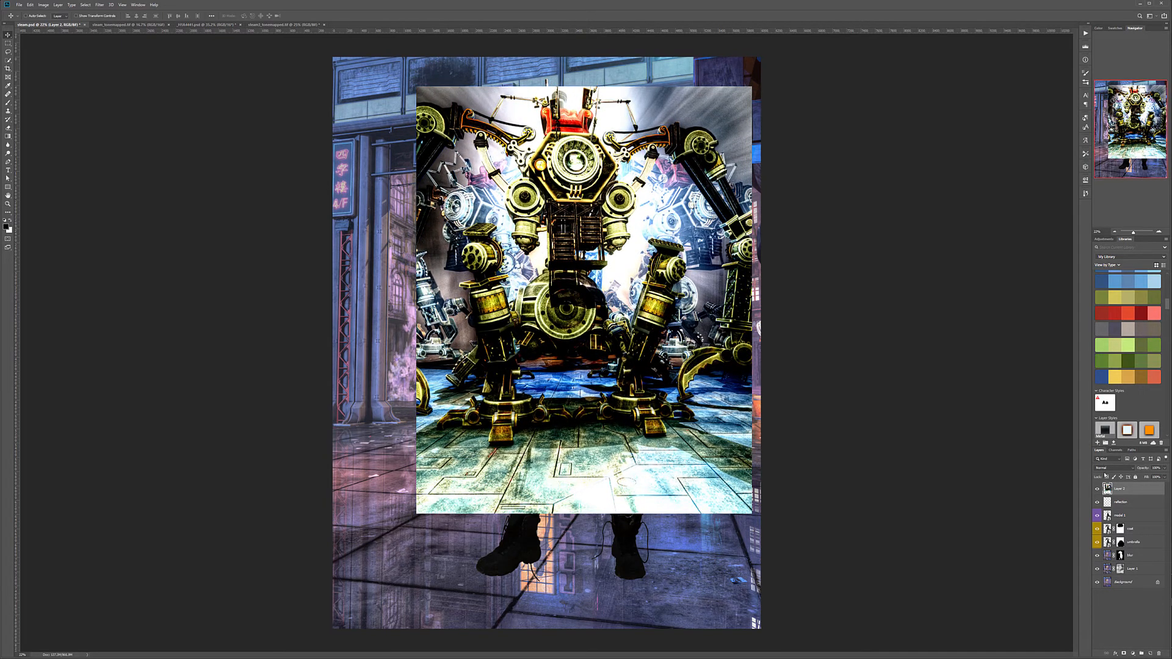
Step: Rename the robot layer as reflection and reposition it over the umbrella area
double_click(1118, 489)
type("reflection")
key("Return")
left_click_drag(573, 122, 543, 99)
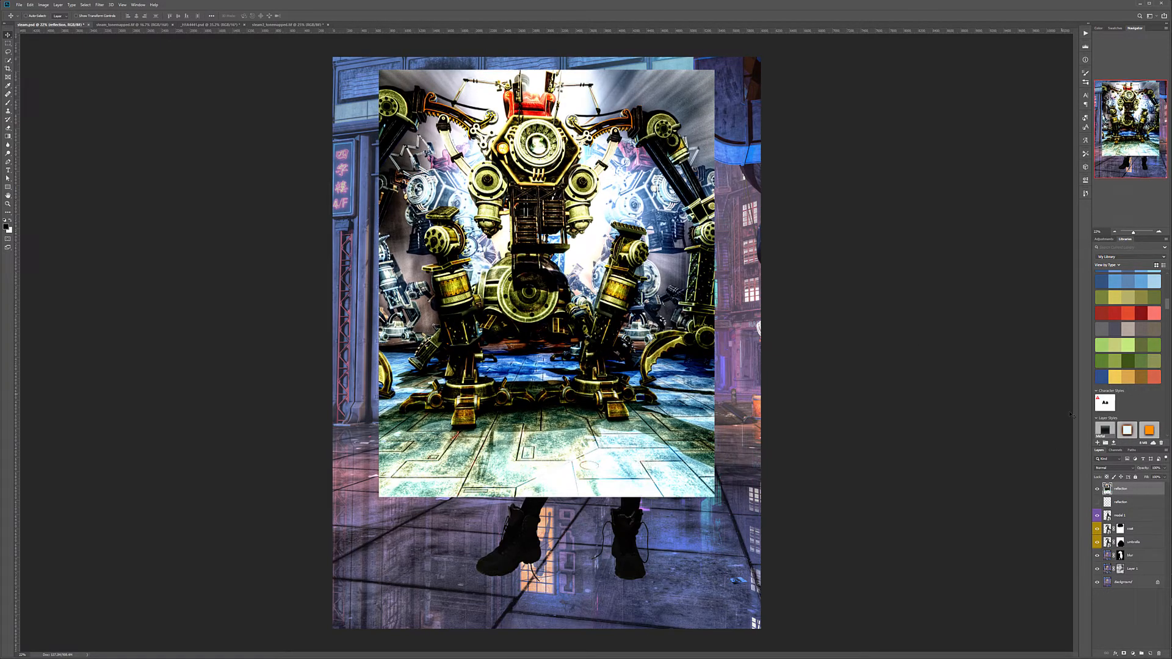
Step: Try a different blend mode and position for the robot layer, and delete that layer
left_click(1122, 472)
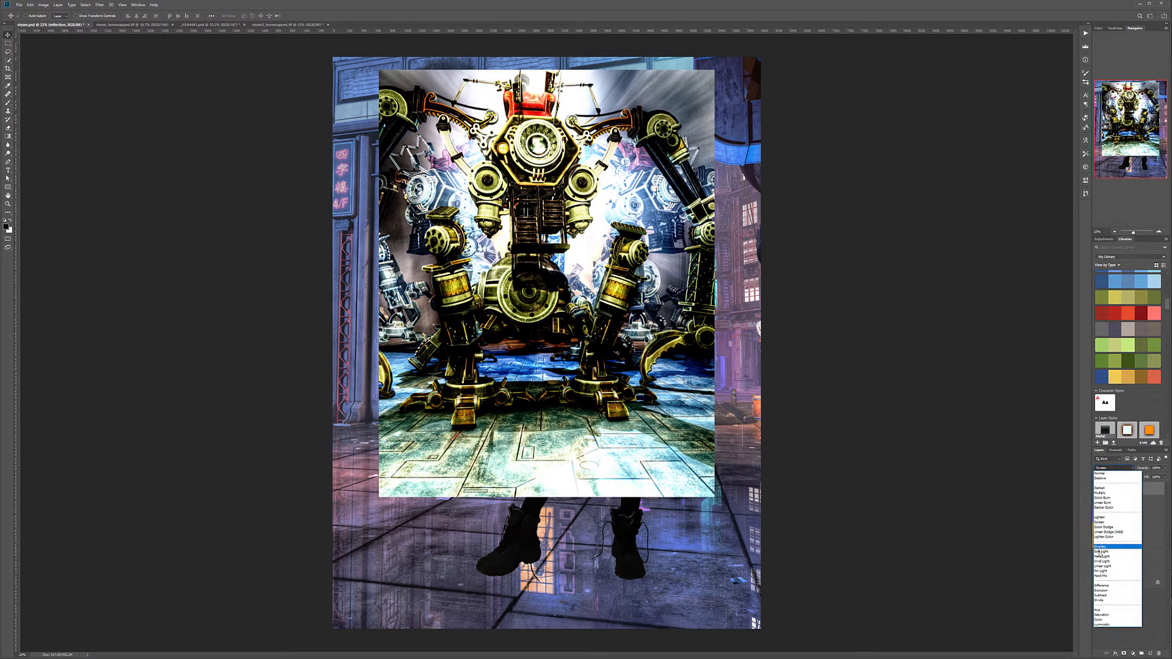
left_click(1099, 556)
mouse_move(562, 161)
left_mouse_down()
mouse_move(620, 149)
mouse_move(608, 137)
mouse_move(616, 122)
mouse_move(598, 141)
mouse_move(623, 202)
mouse_move(604, 171)
mouse_move(577, 166)
left_mouse_up()
key("Delete")
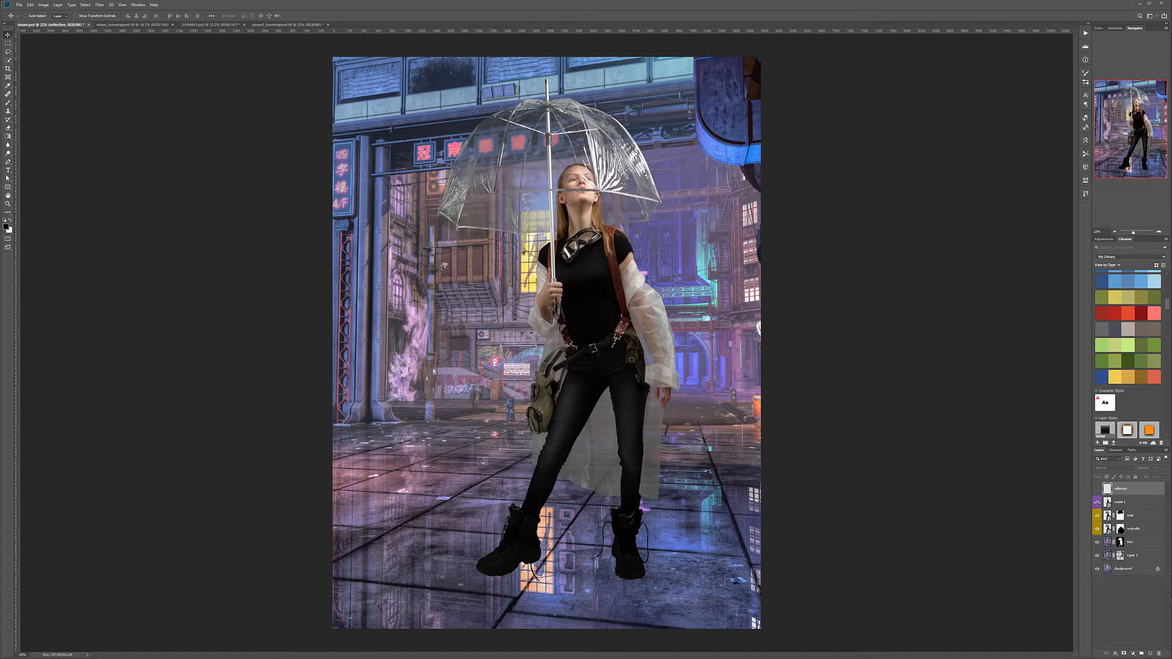
Step: Hide the model, coat, umbrella and blur layers and stamp the visible street background into a new layer
left_click_drag(1097, 503, 1098, 530)
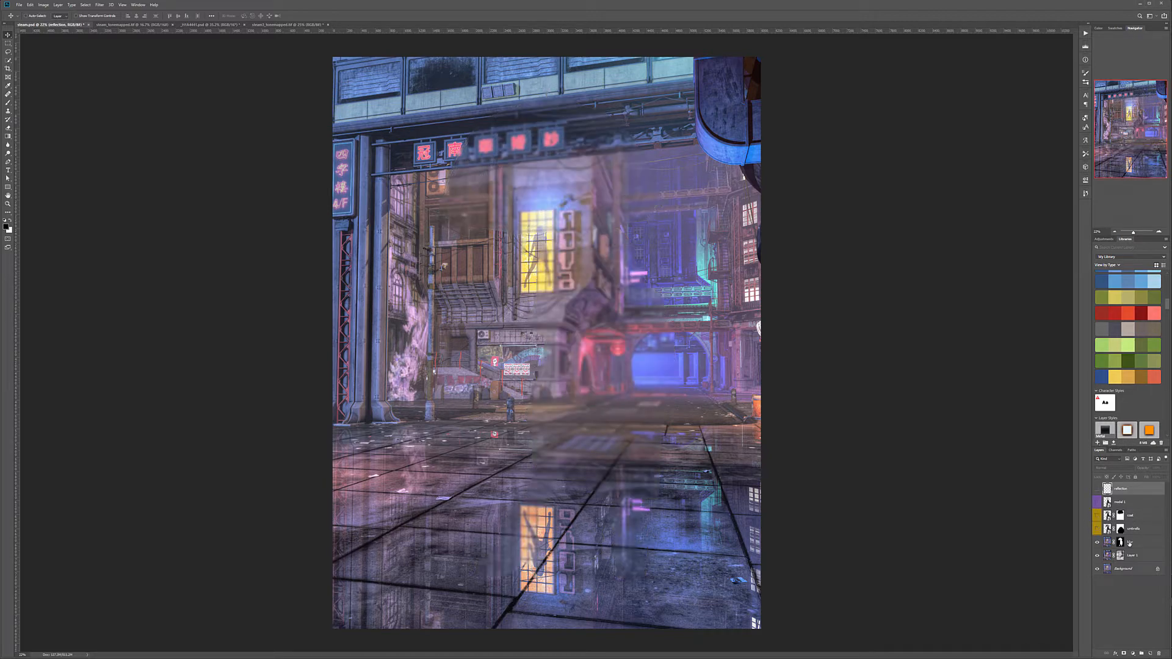
left_click(1096, 542)
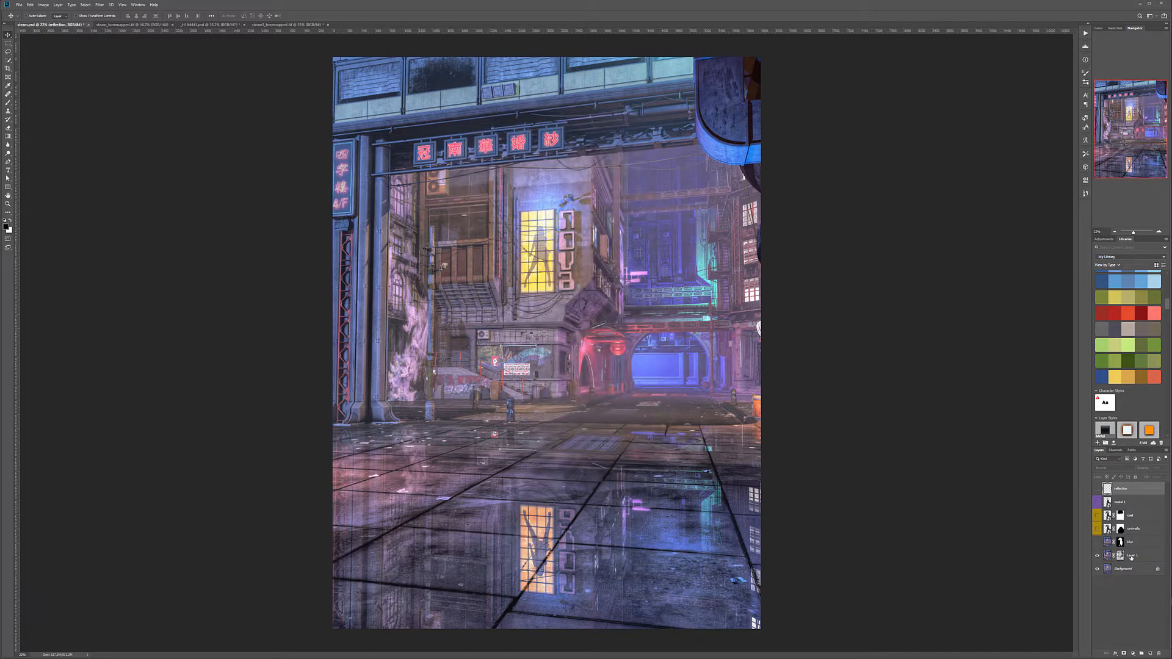
left_click(1133, 555)
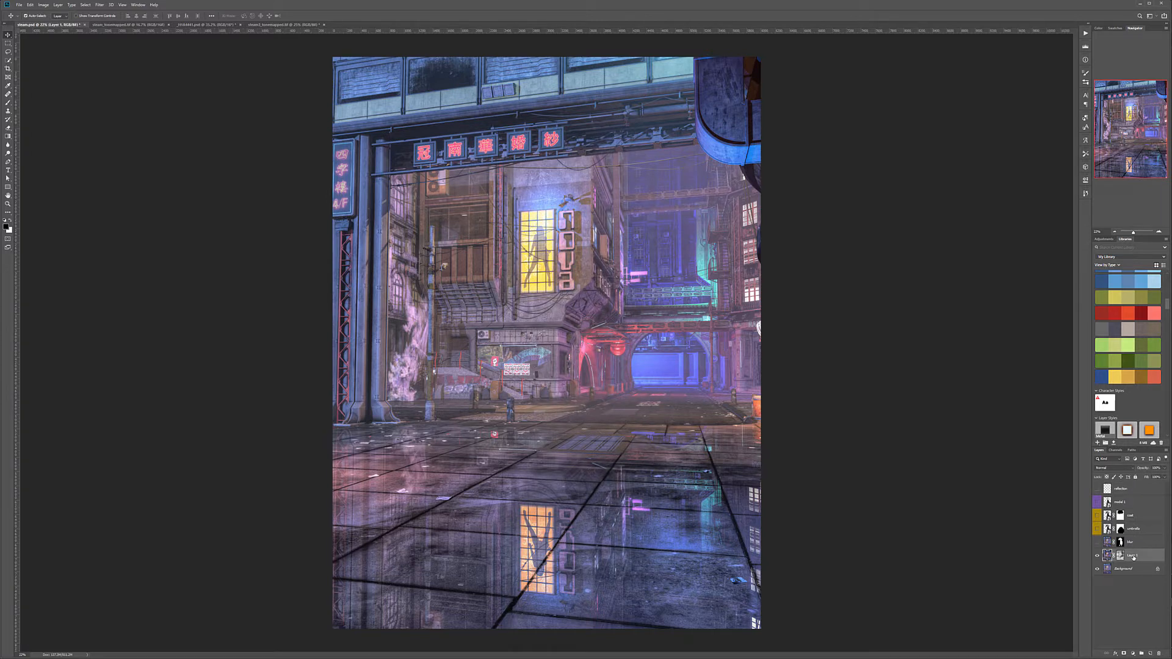
key("ctrl+shift+alt+e")
Step: Rename the stamped street layer as reflection, place it above the model layer, and show the hidden layers again
double_click(1123, 555)
type("hi")
key("Return")
left_click_drag(1133, 497, 1133, 499)
left_click_drag(1097, 542, 1097, 517)
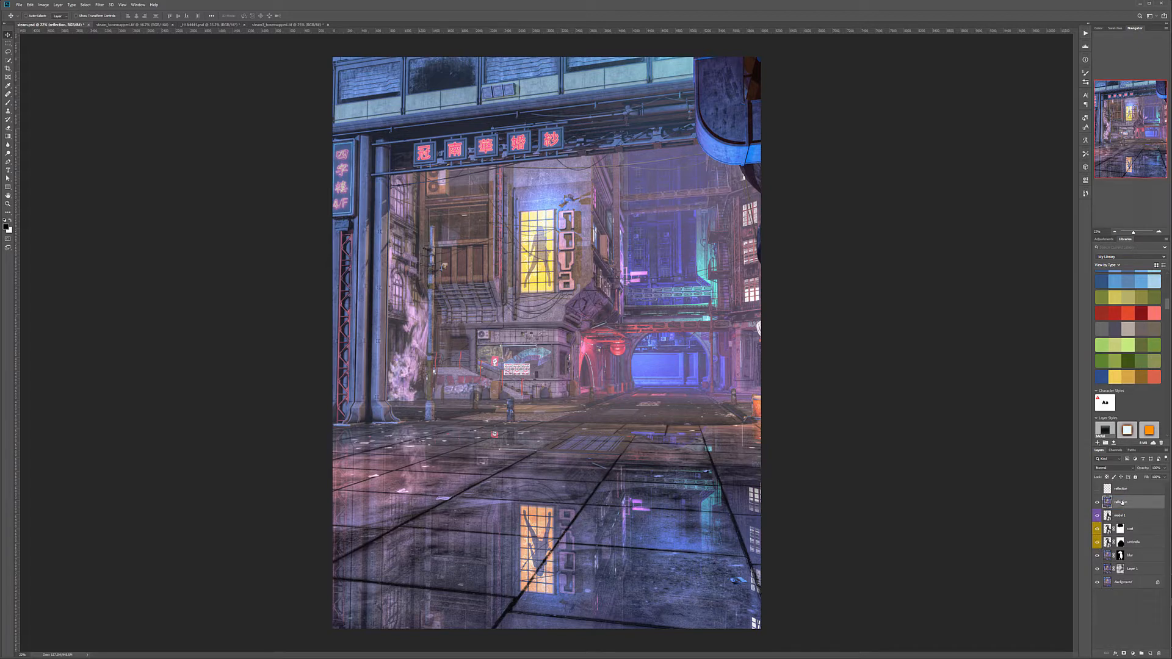
Step: Flip the street reflection layer horizontally and hide it
left_click(31, 4)
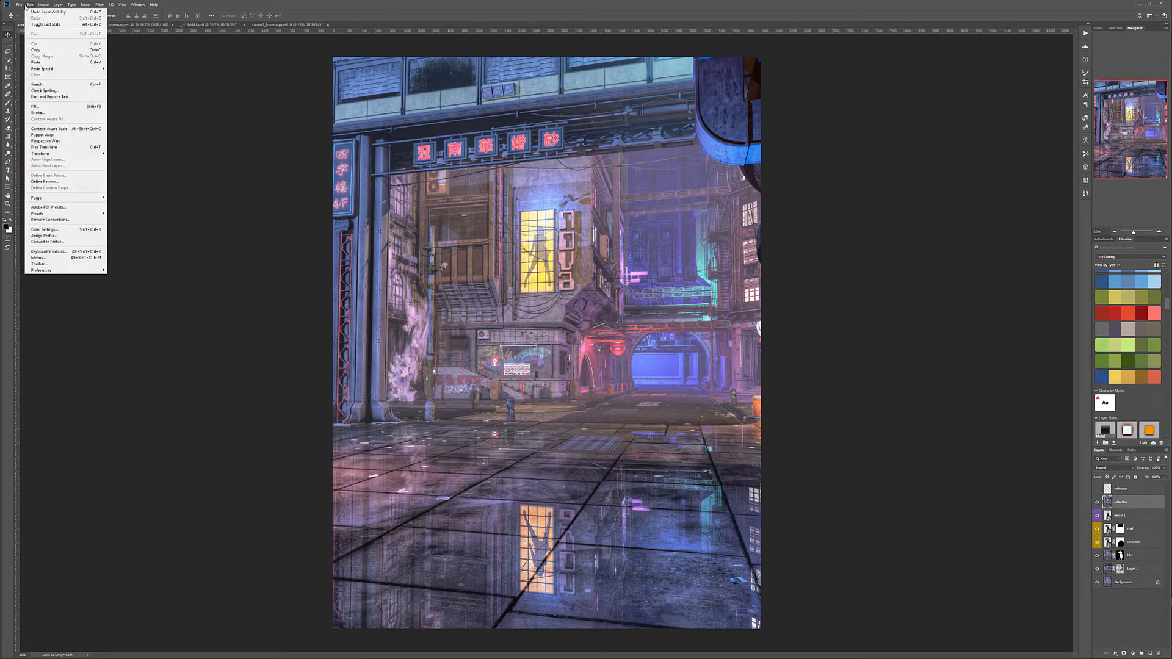
mouse_move(58, 154)
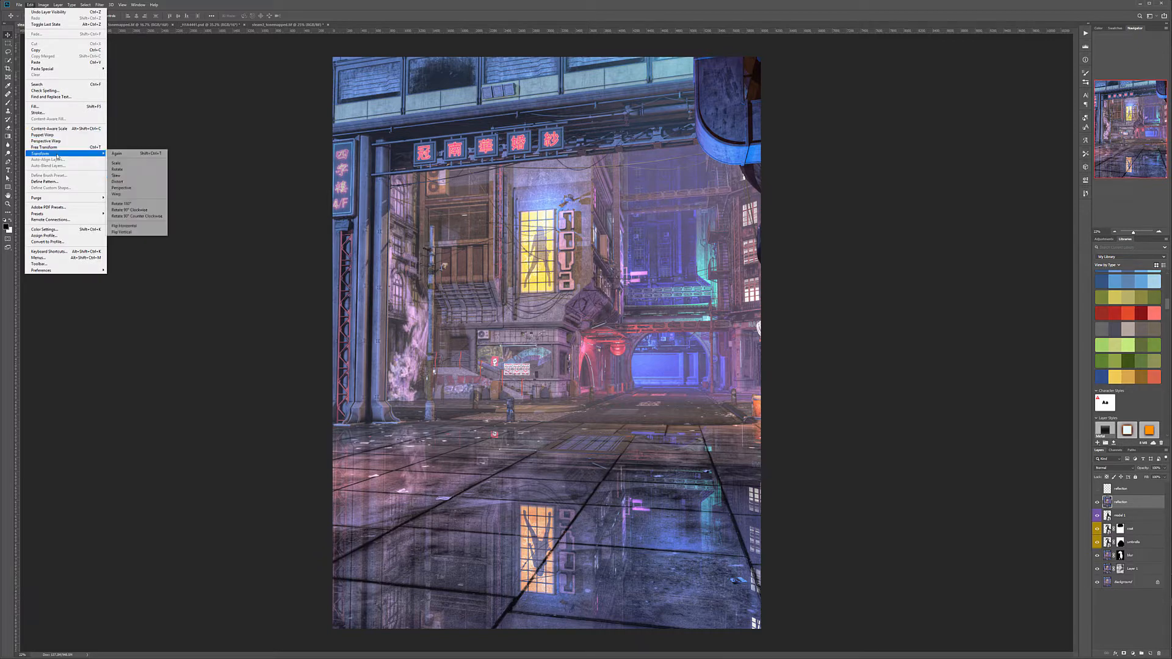
left_click(153, 229)
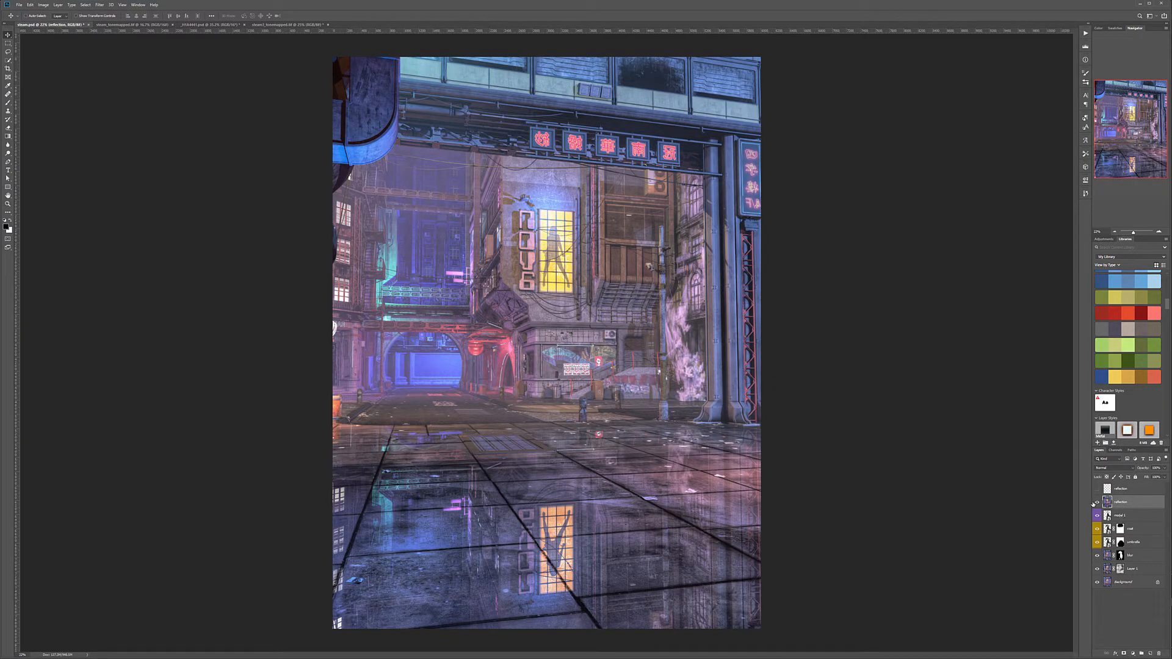
left_click(1097, 502)
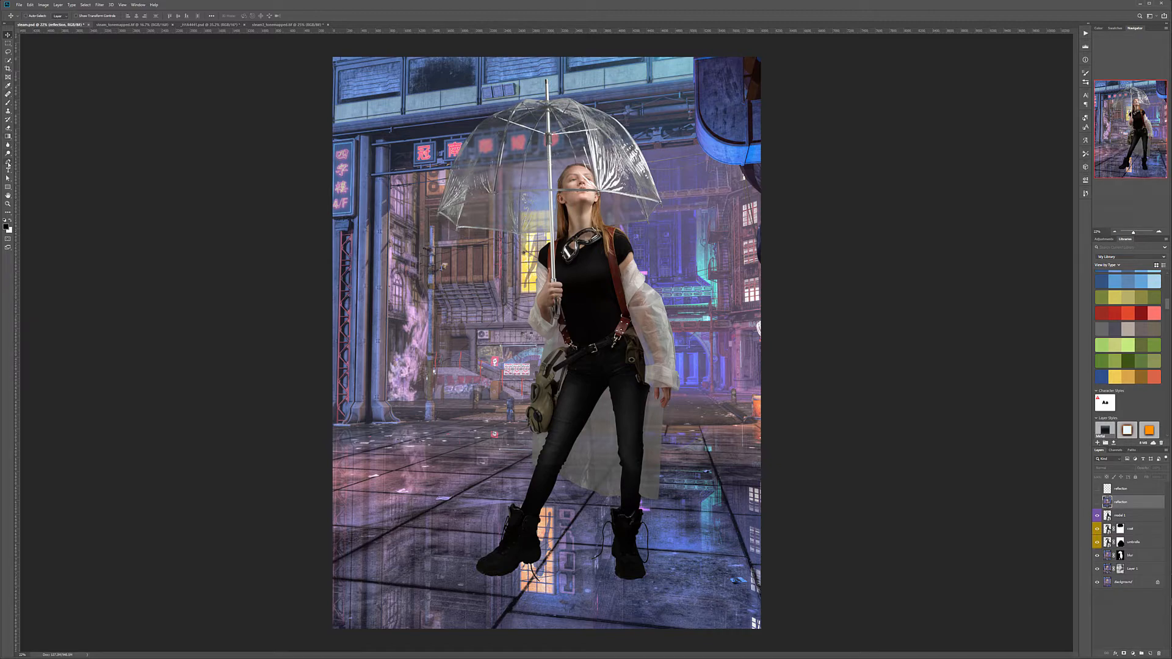
Step: Trace a Pen path along the front lower rim of the umbrella, from its left tip to its right tip
left_click(8, 162)
scroll(484, 108, "up", 6)
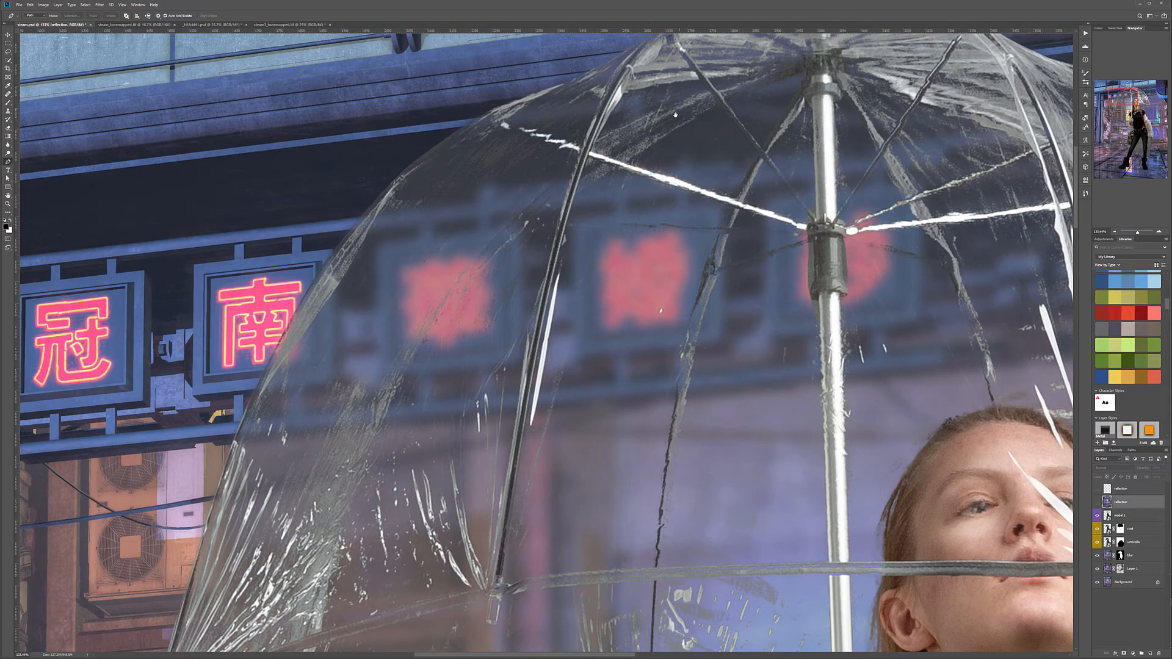
left_click_drag(675, 115, 572, 304)
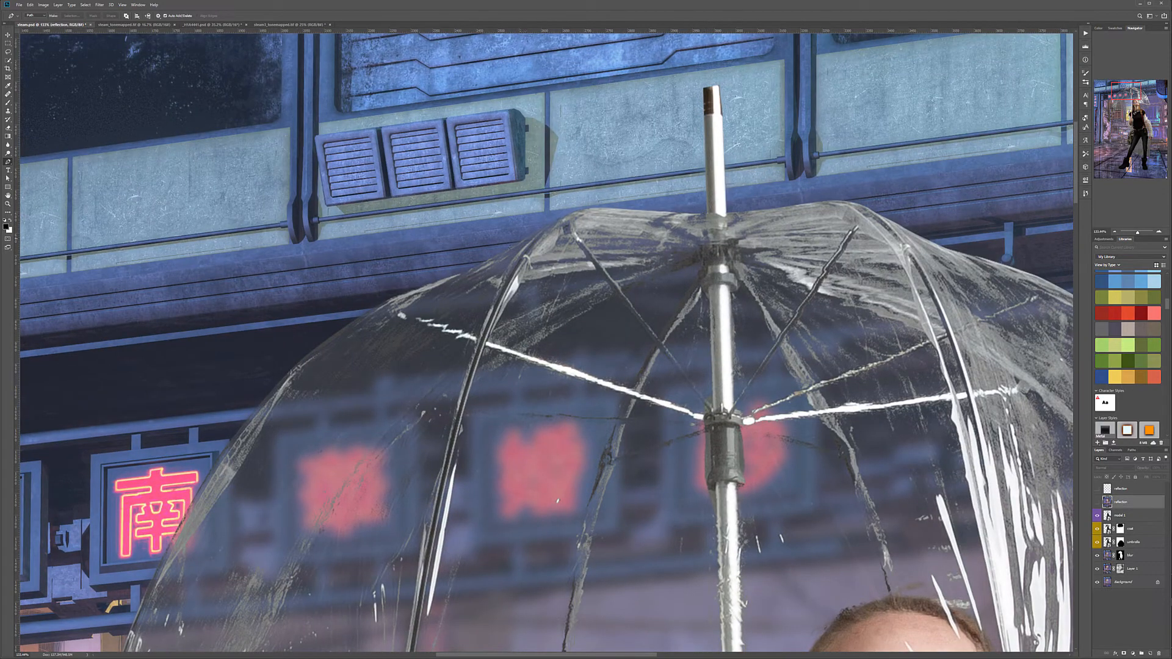
left_click_drag(680, 381, 621, 188)
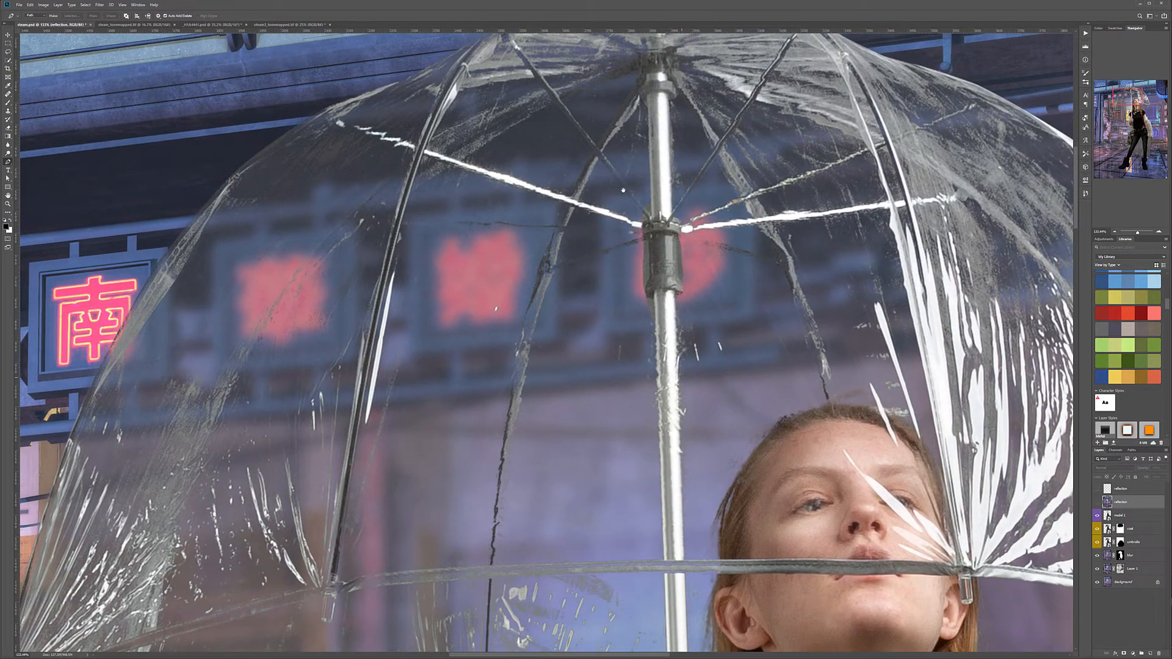
left_click_drag(437, 590, 540, 287)
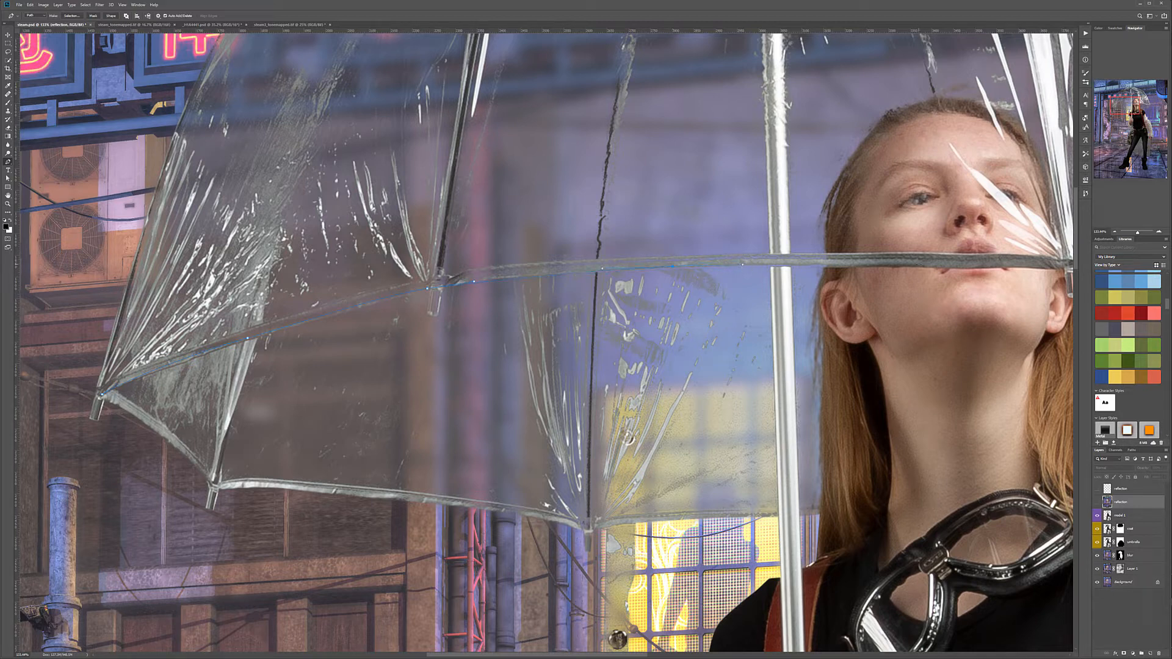
left_click(889, 266)
left_click_drag(898, 323, 501, 404)
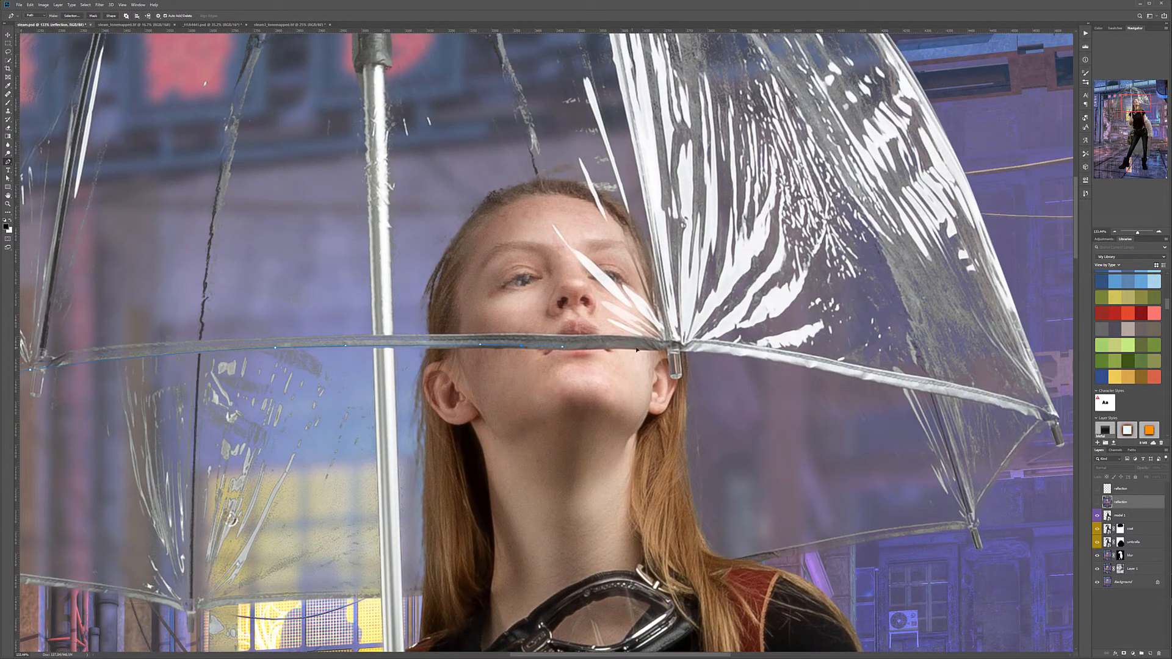
left_click_drag(837, 370, 847, 378)
left_click_drag(956, 396, 997, 406)
left_click(1019, 321)
Step: Continue the path over the umbrella's right side, top and left side, closing it at the left rim tip
left_click_drag(931, 108, 841, 418)
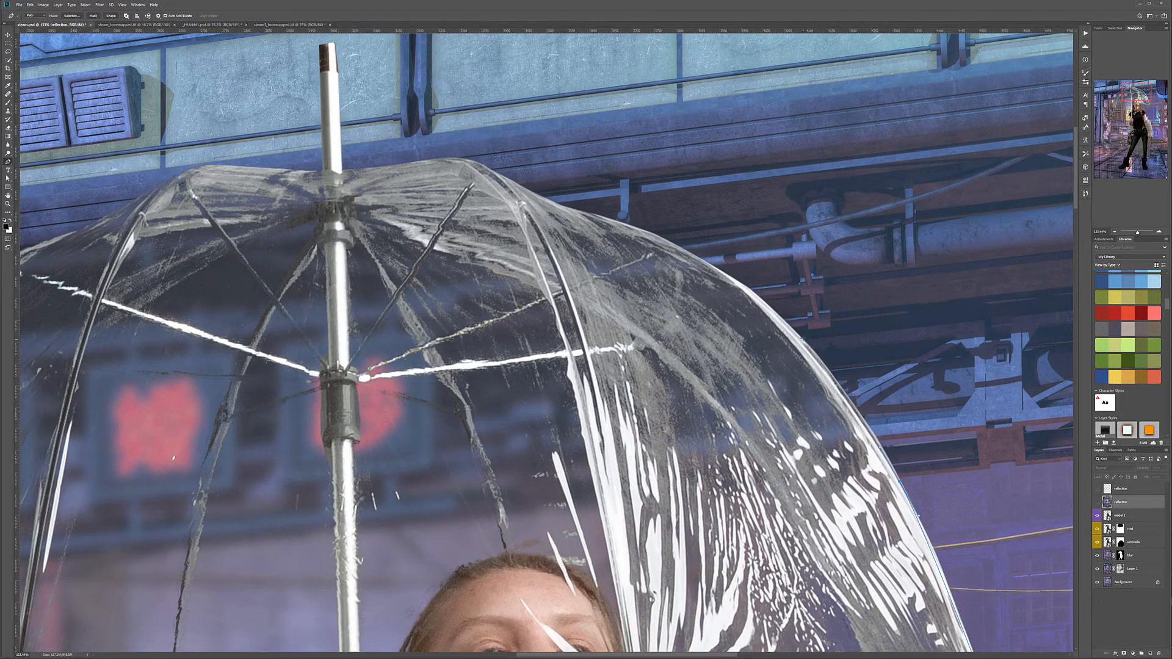
left_click_drag(800, 340, 774, 309)
left_click_drag(639, 230, 617, 226)
left_click_drag(510, 184, 500, 176)
left_click_drag(322, 96, 715, 56)
left_click(610, 126)
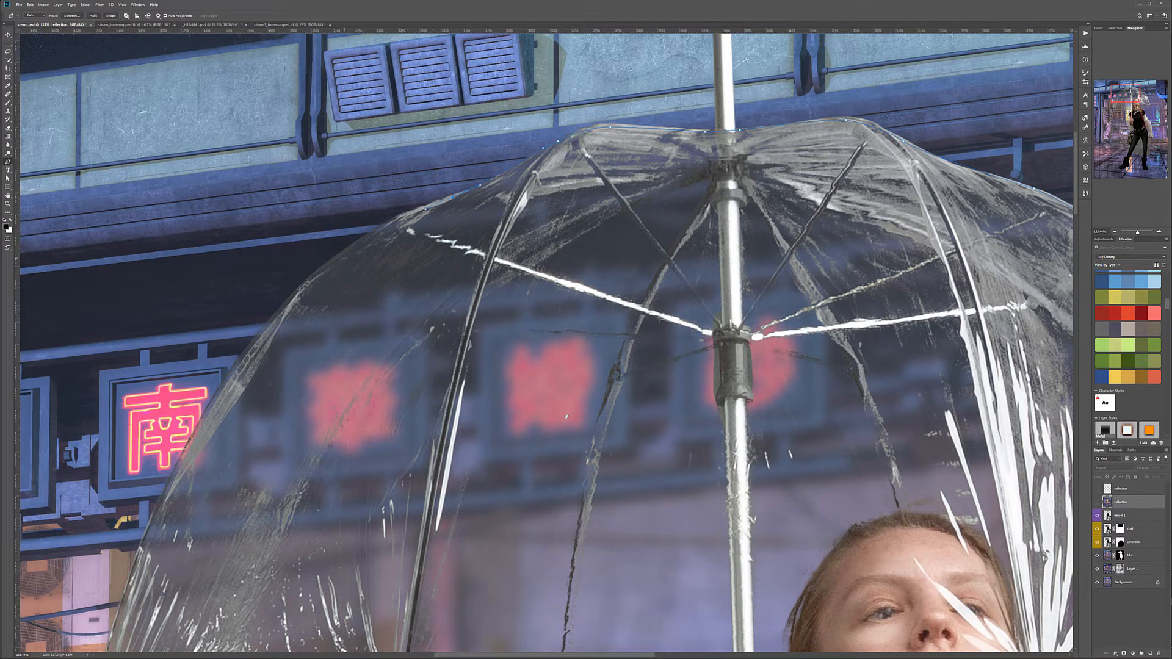
left_click_drag(324, 267, 586, 63)
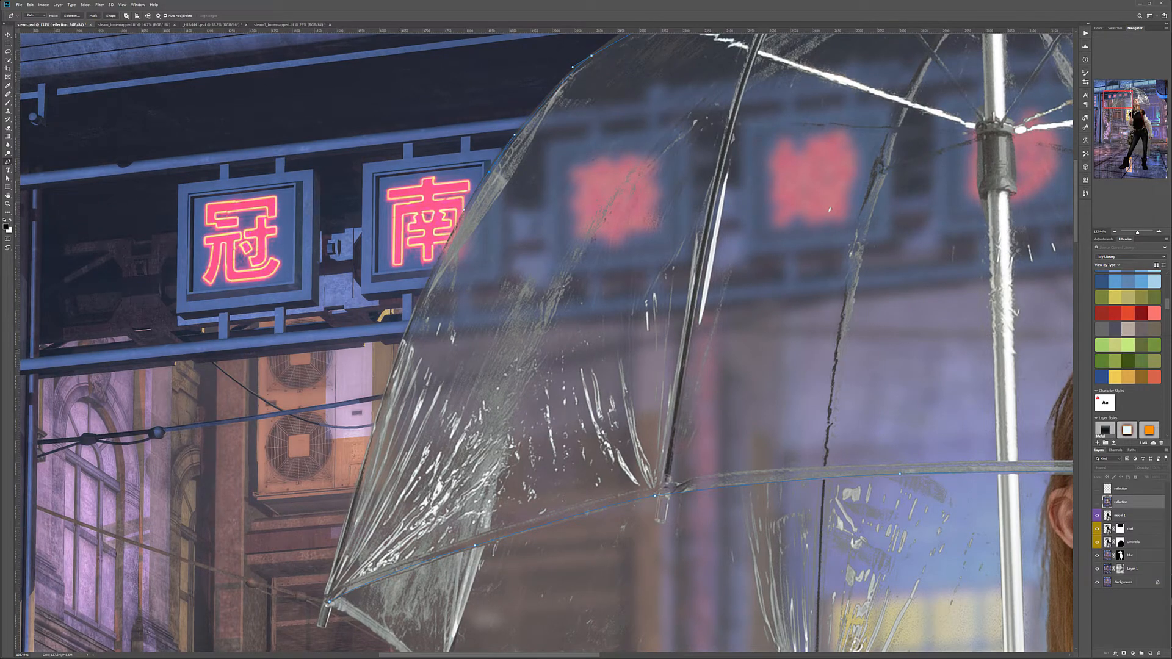
left_click_drag(405, 479, 486, 286)
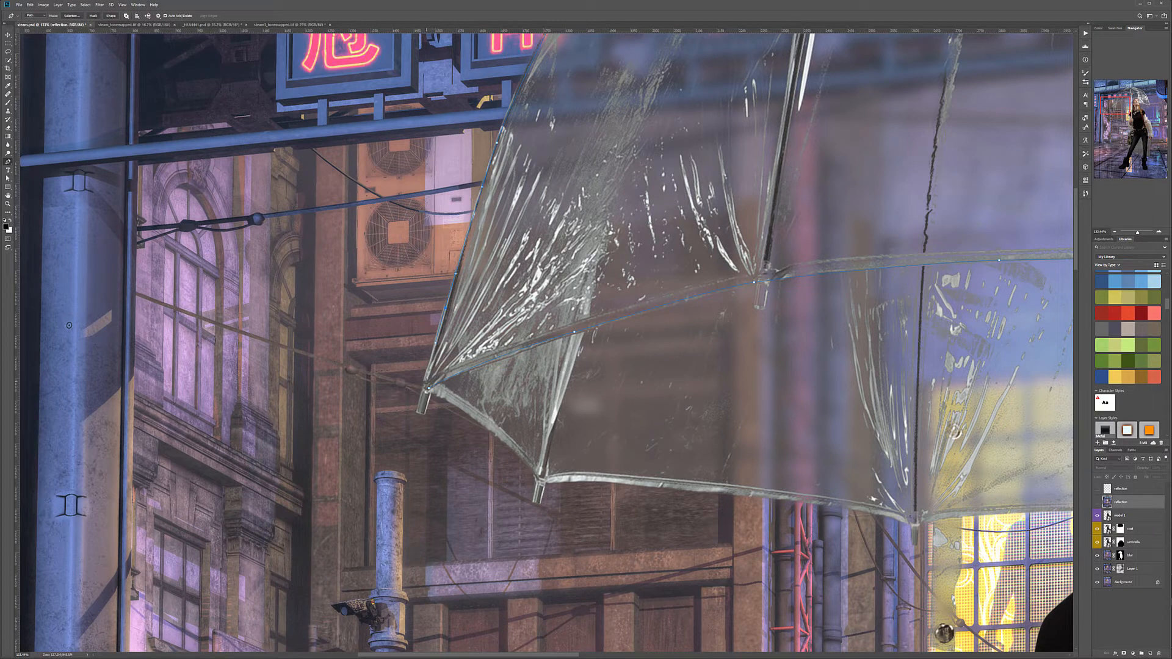
Step: Create a vector mask on the reflection layer from the umbrella path and make the layer visible
right_click(440, 338)
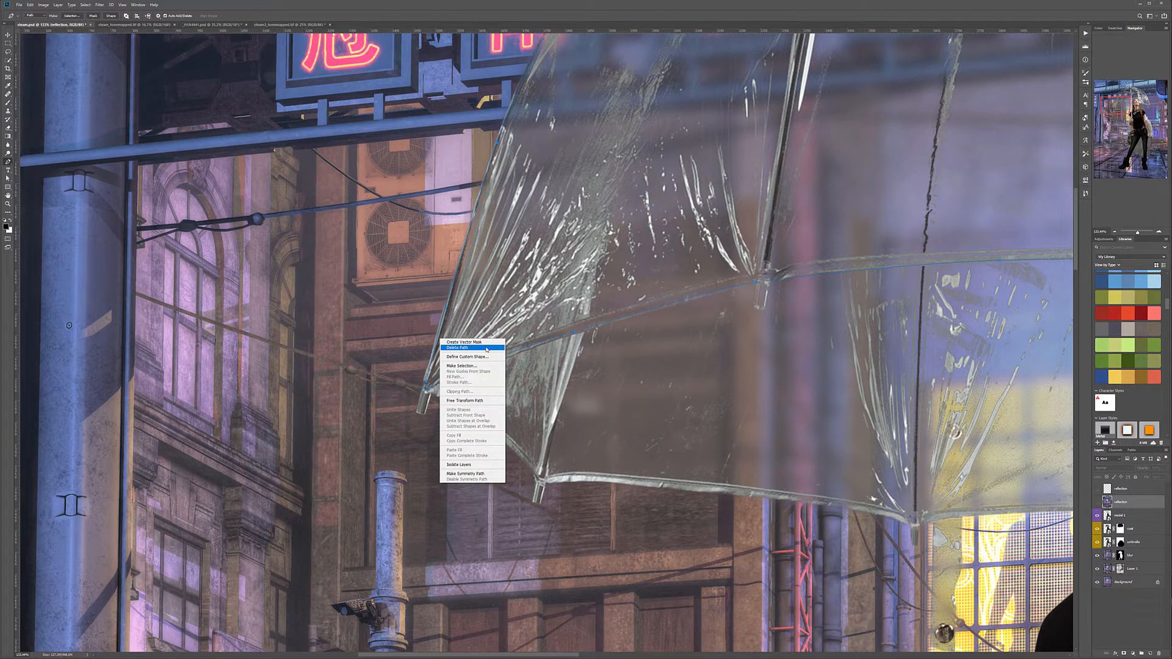
left_click(488, 343)
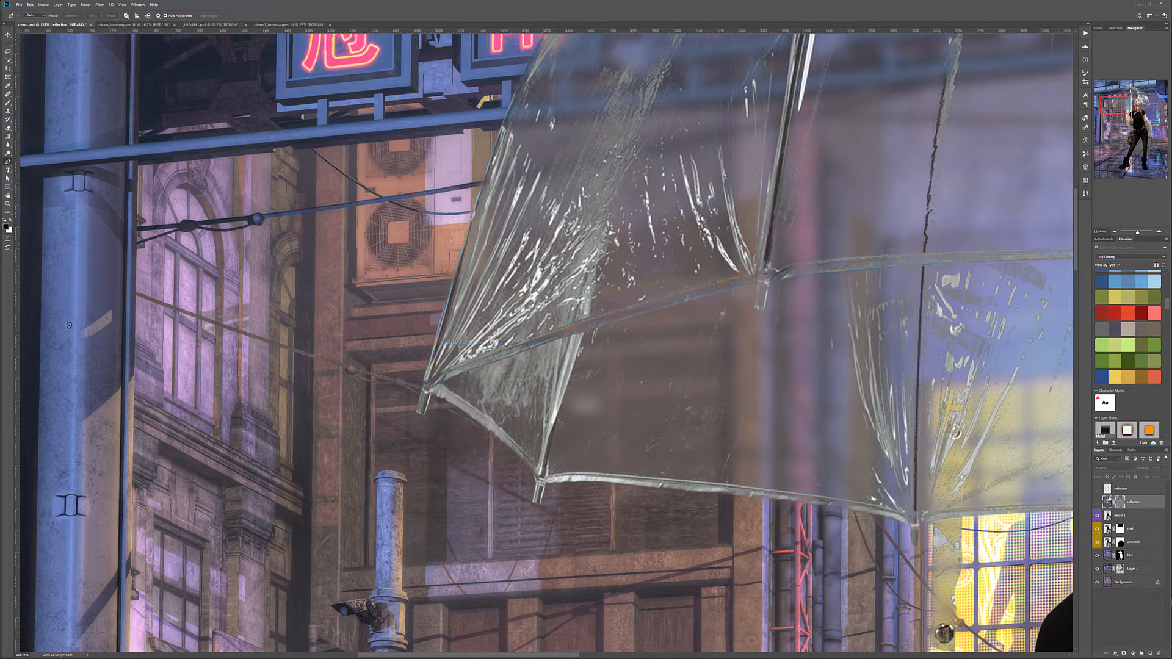
left_click(1096, 502)
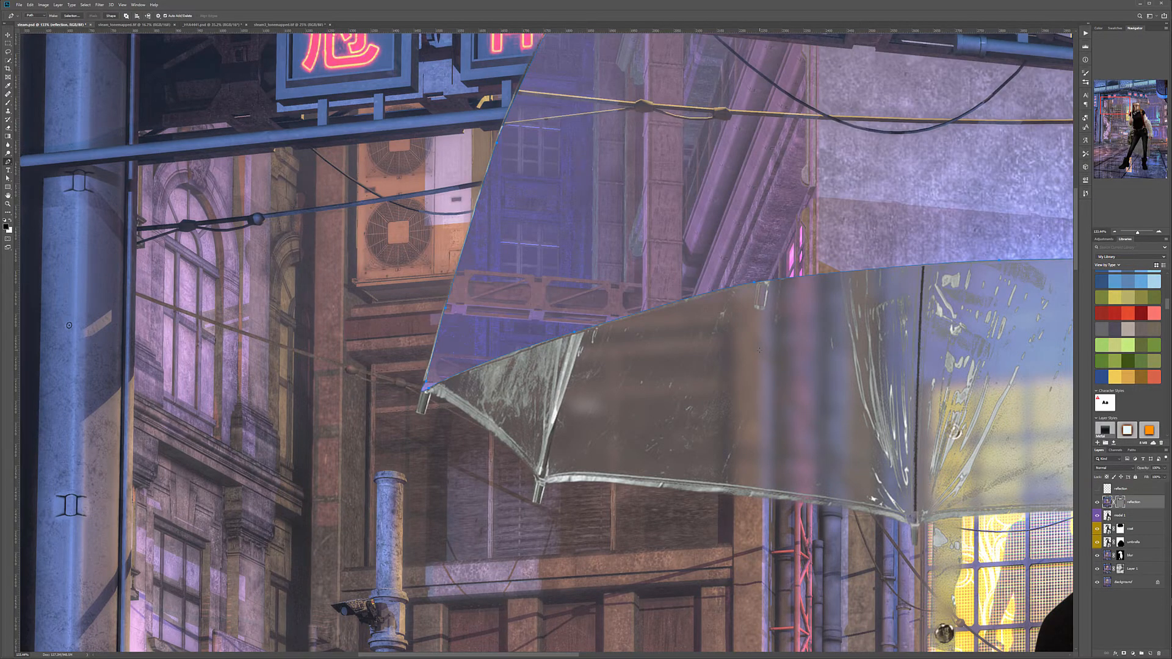
Step: Reposition the street image within the umbrella mask so the blue archway and red lantern fill the canopy
scroll(760, 349, "down", 8)
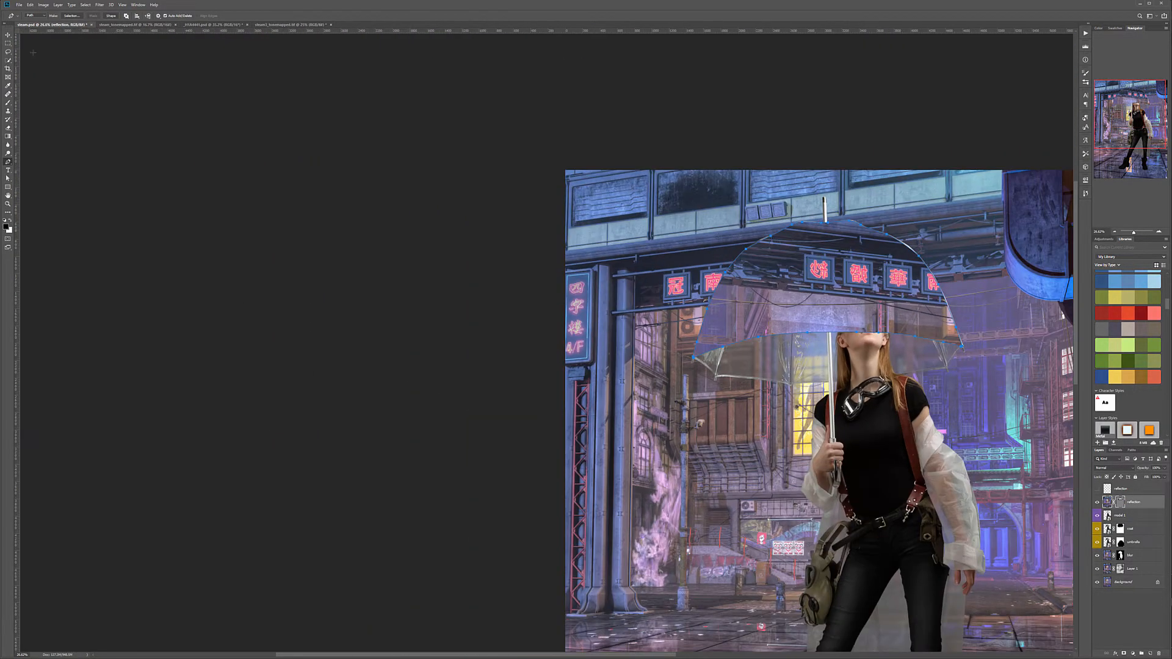
key("v")
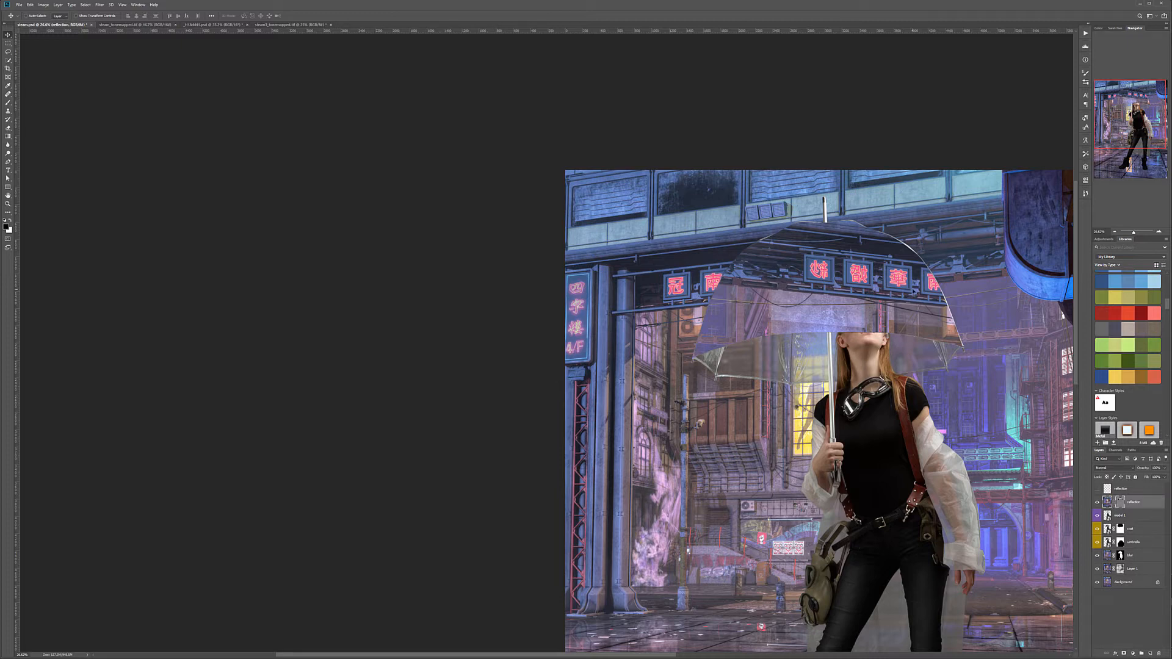
left_click_drag(860, 290, 809, 282)
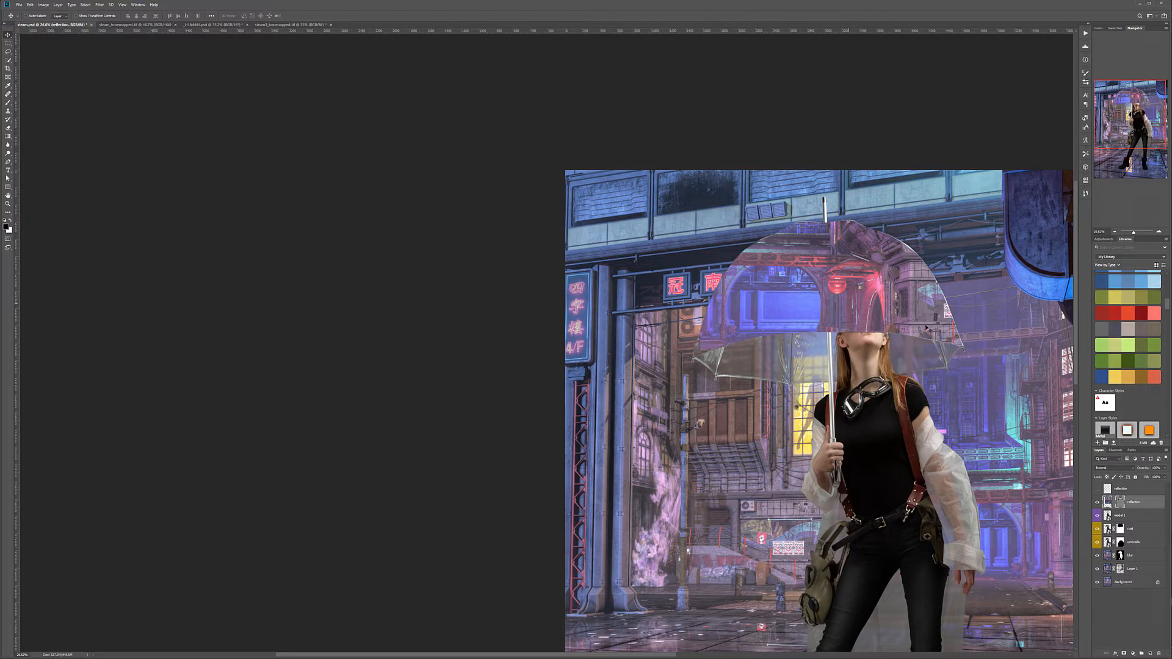
Step: Make an elliptical selection around the umbrella, reaching from above the canopy down to the model's waist
left_click_drag(952, 350, 652, 380)
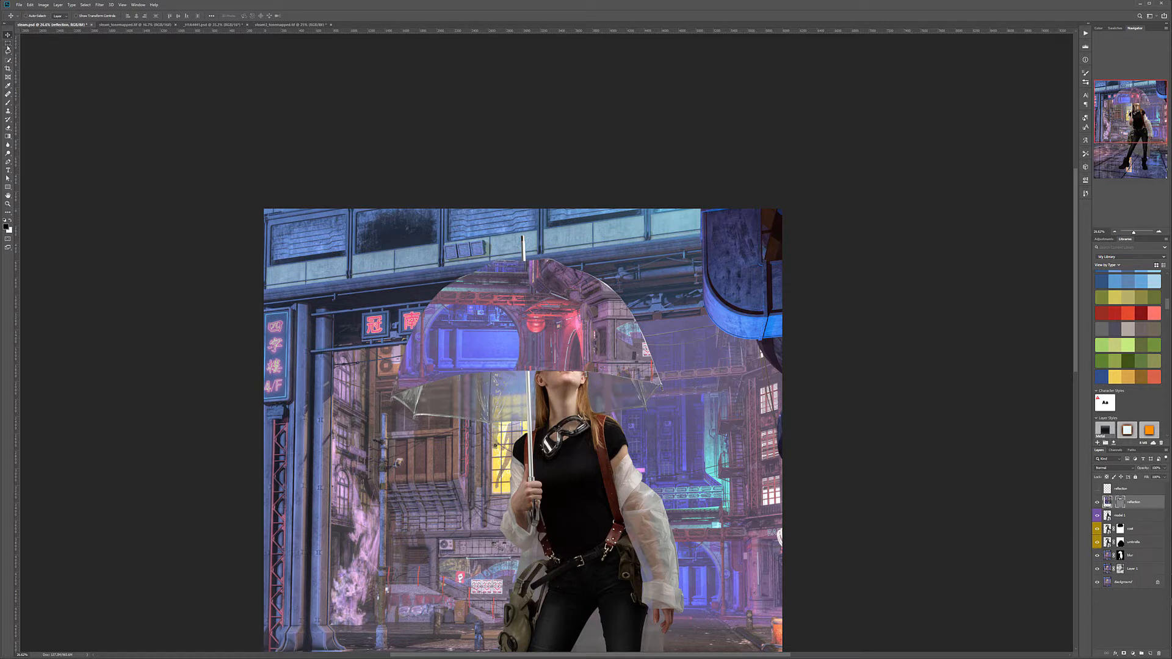
left_click_drag(8, 44, 33, 50)
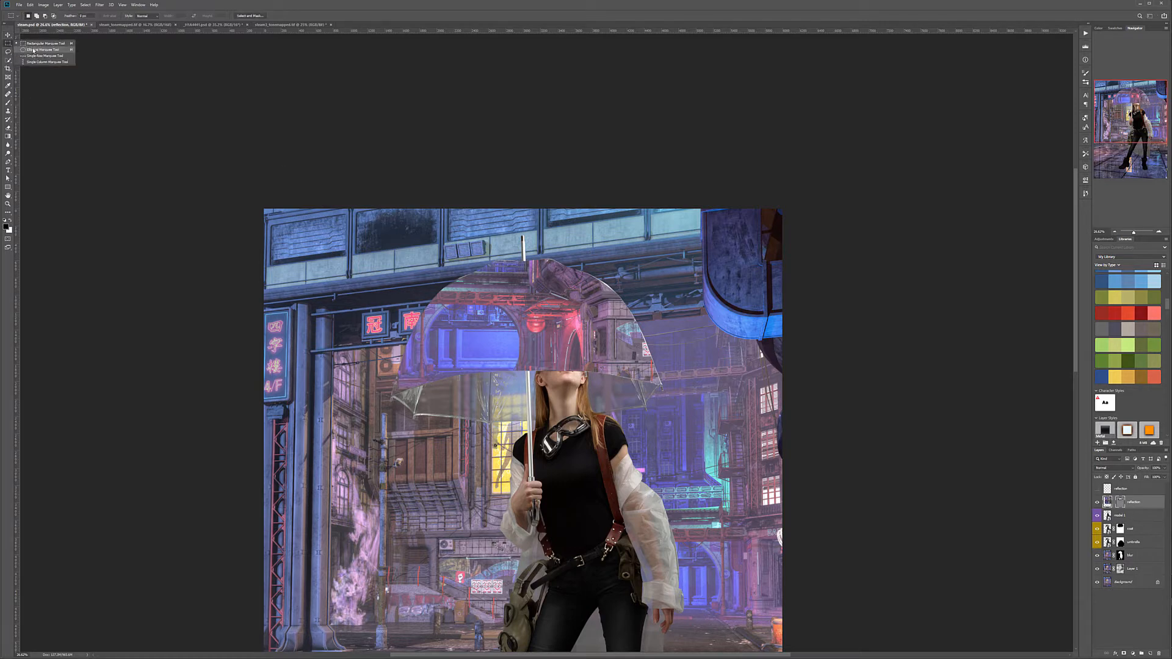
left_click(33, 50)
left_click_drag(403, 231, 702, 543)
left_click_drag(659, 463, 658, 450)
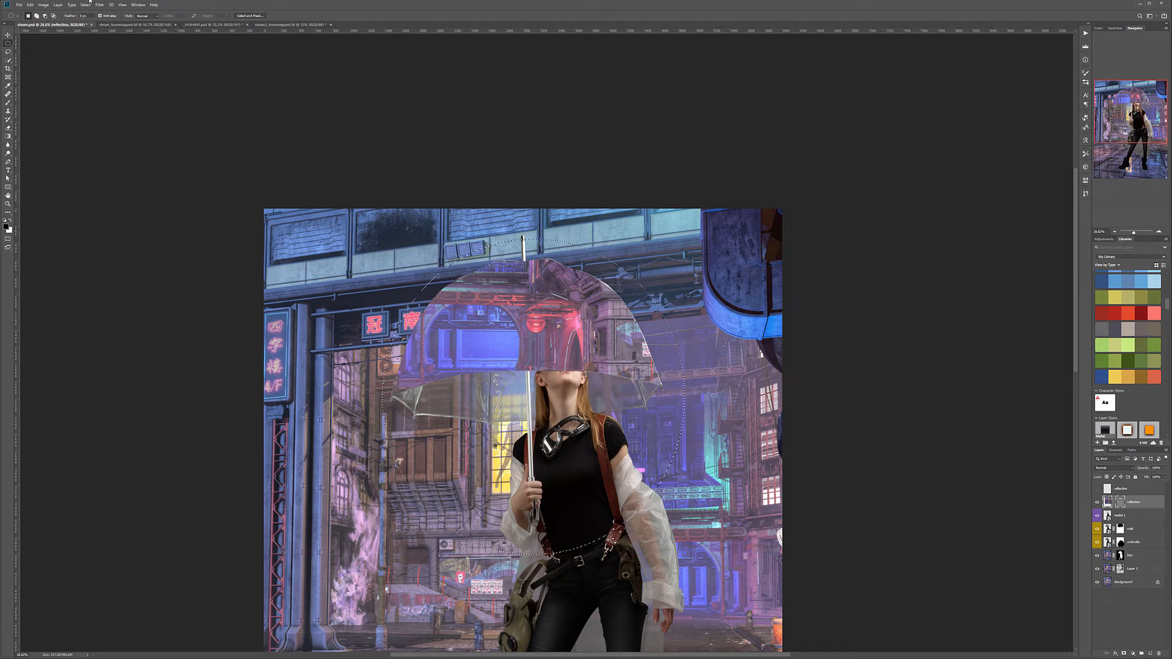
Step: Apply a Spherize filter at a reduced amount in Normal mode to the reflection inside the selection, previewing the red lantern and archway
left_click(99, 5)
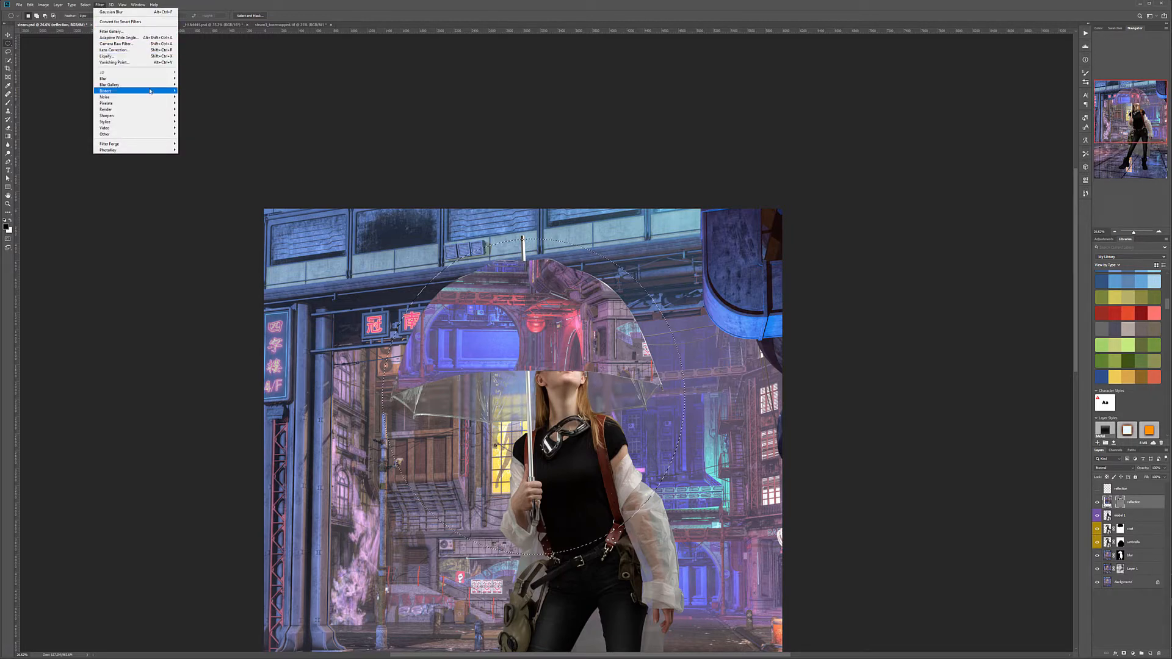
mouse_move(149, 91)
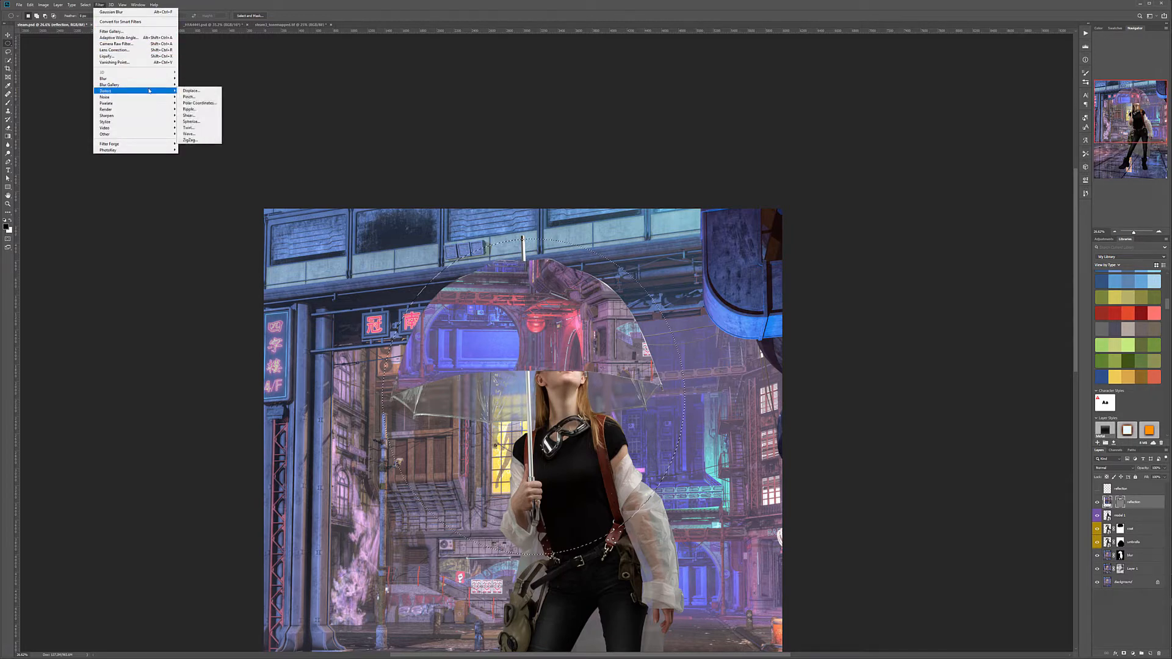
left_click(207, 123)
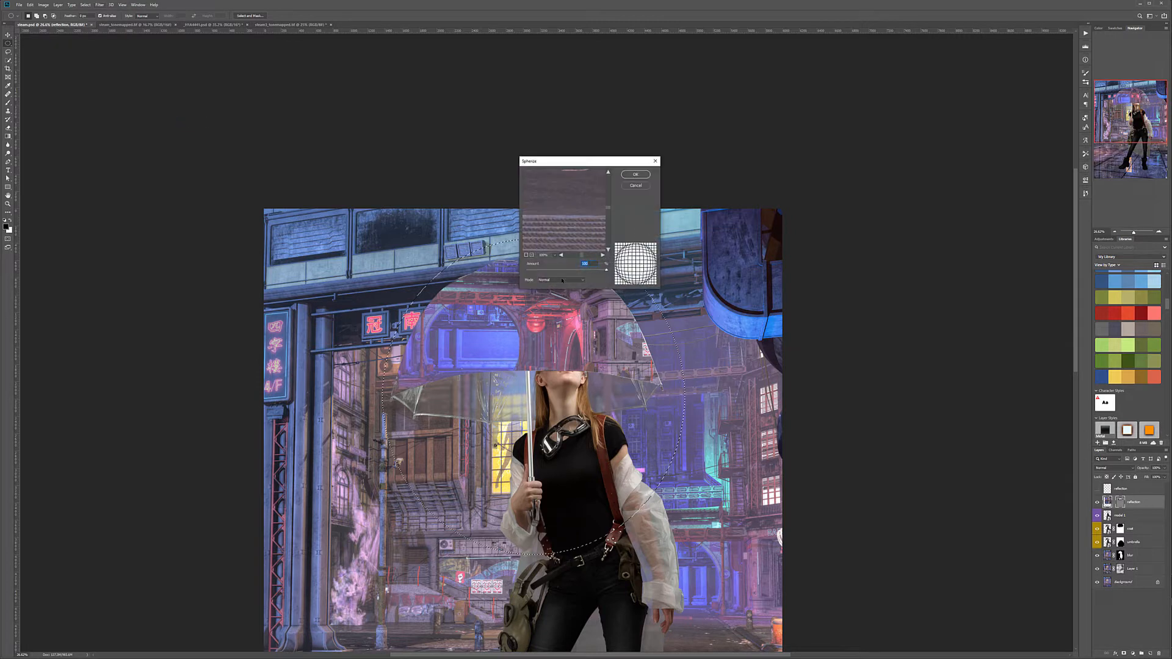
left_click_drag(606, 271, 594, 271)
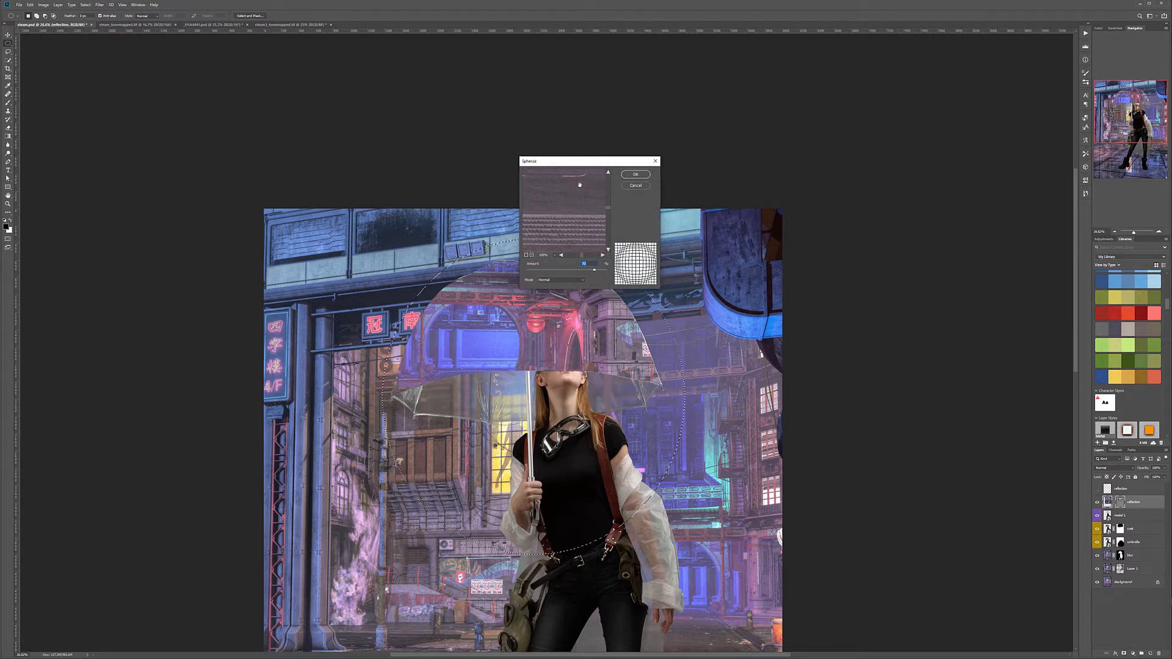
left_click_drag(529, 161, 562, 132)
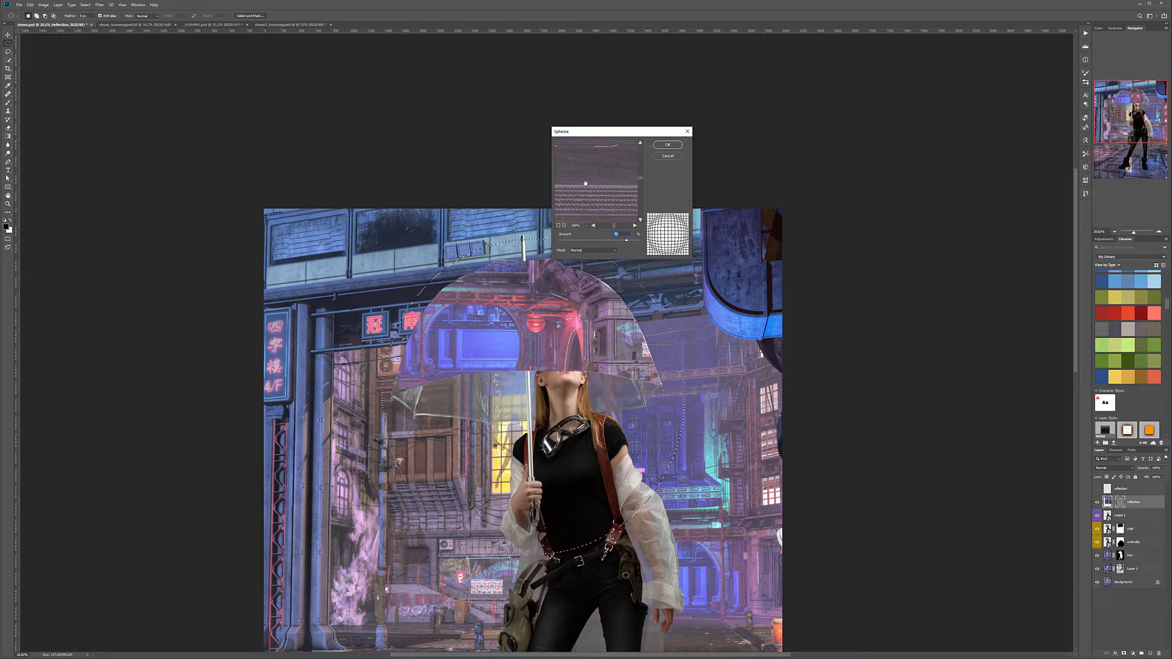
left_click(558, 226)
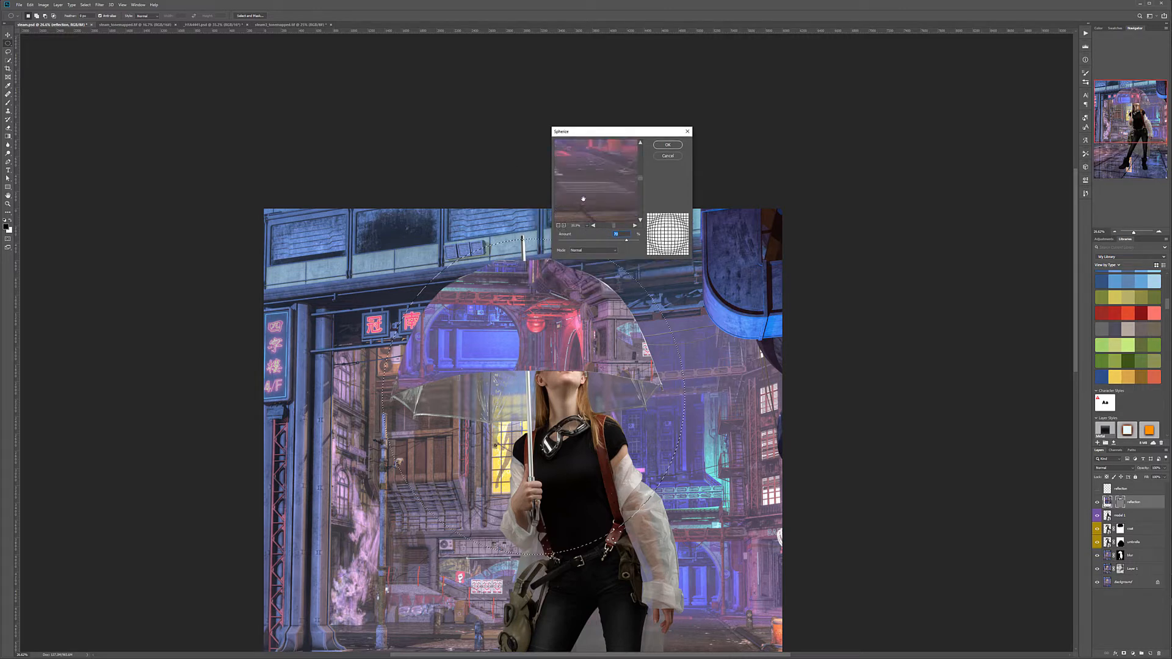
left_click(558, 226)
left_click(558, 226)
left_click(558, 226)
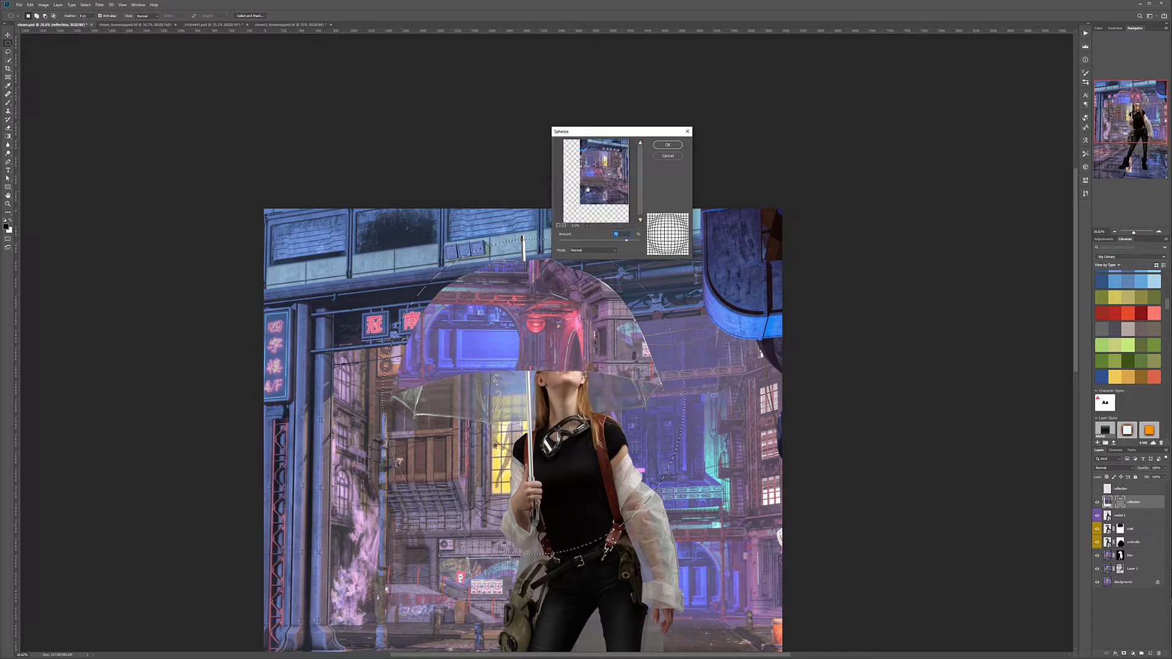
left_click(564, 225)
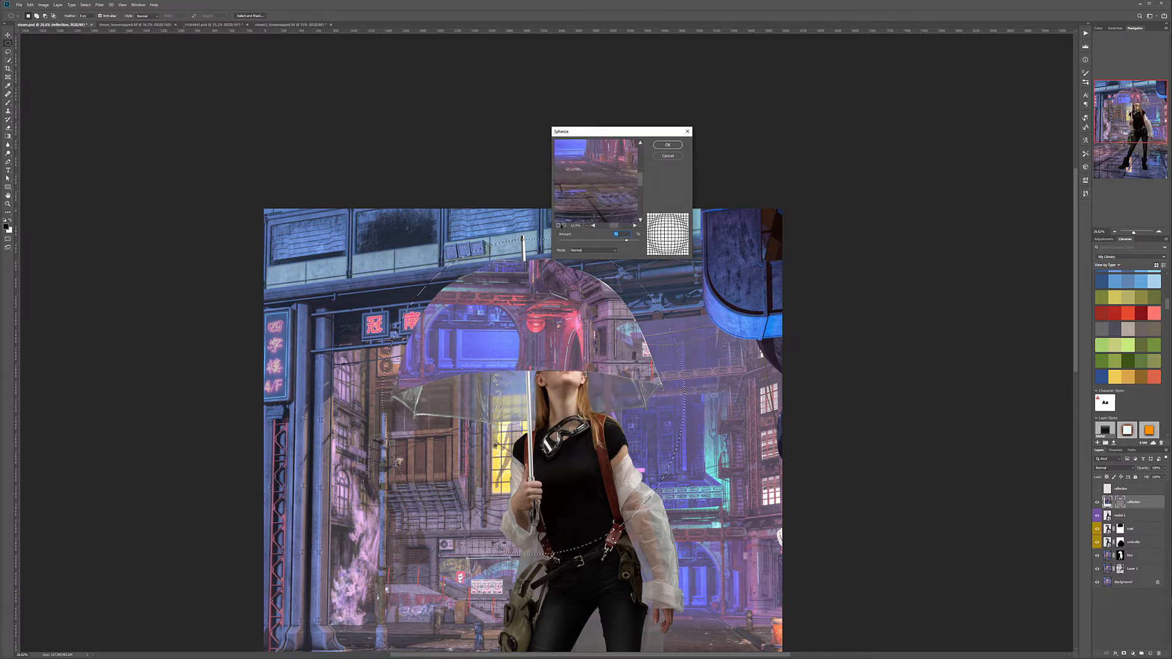
left_click(563, 225)
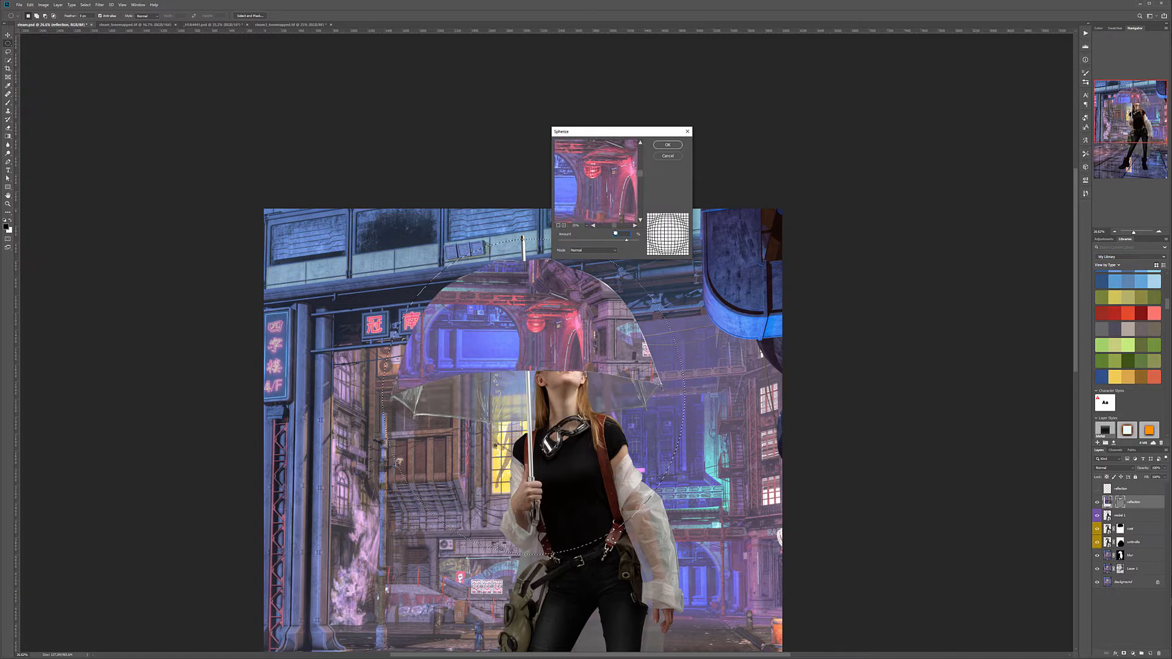
left_click(670, 145)
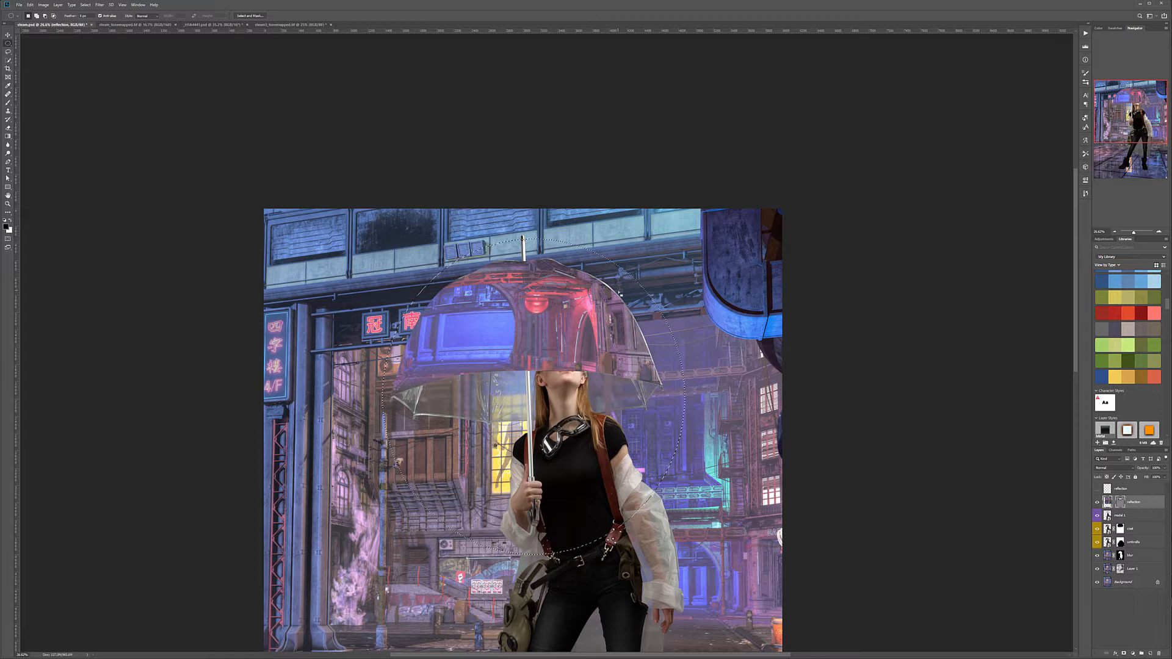
Step: Repeat the Spherize filter on the umbrella reflection to strengthen its bulge, and clear the elliptical selection
left_click(98, 5)
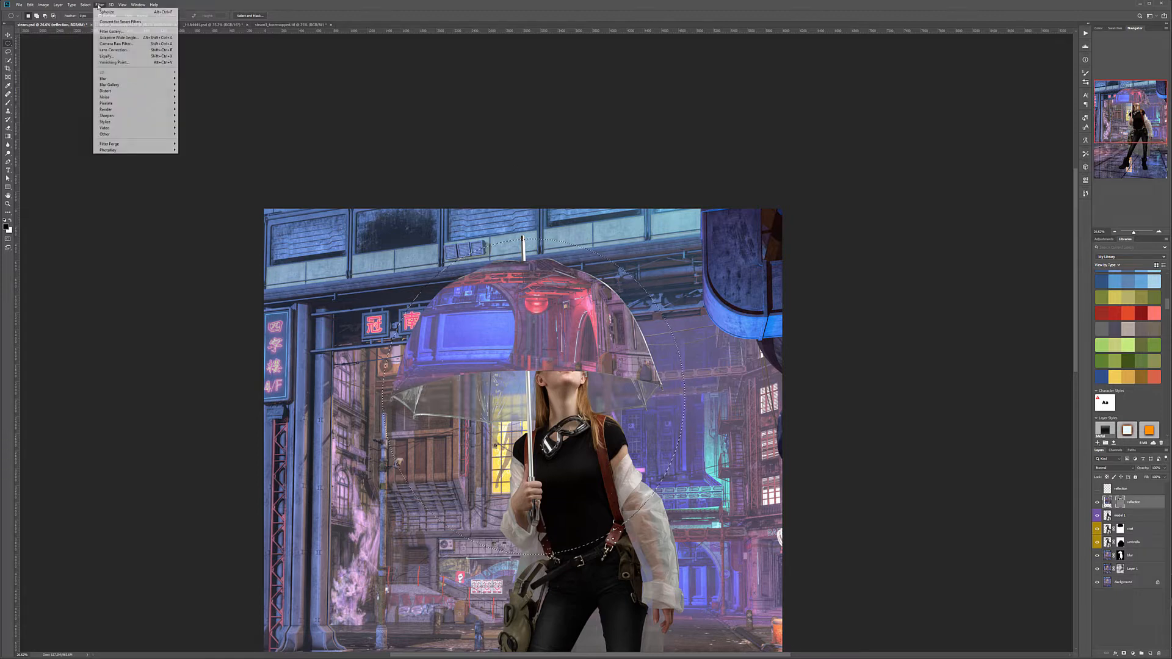
left_click(107, 12)
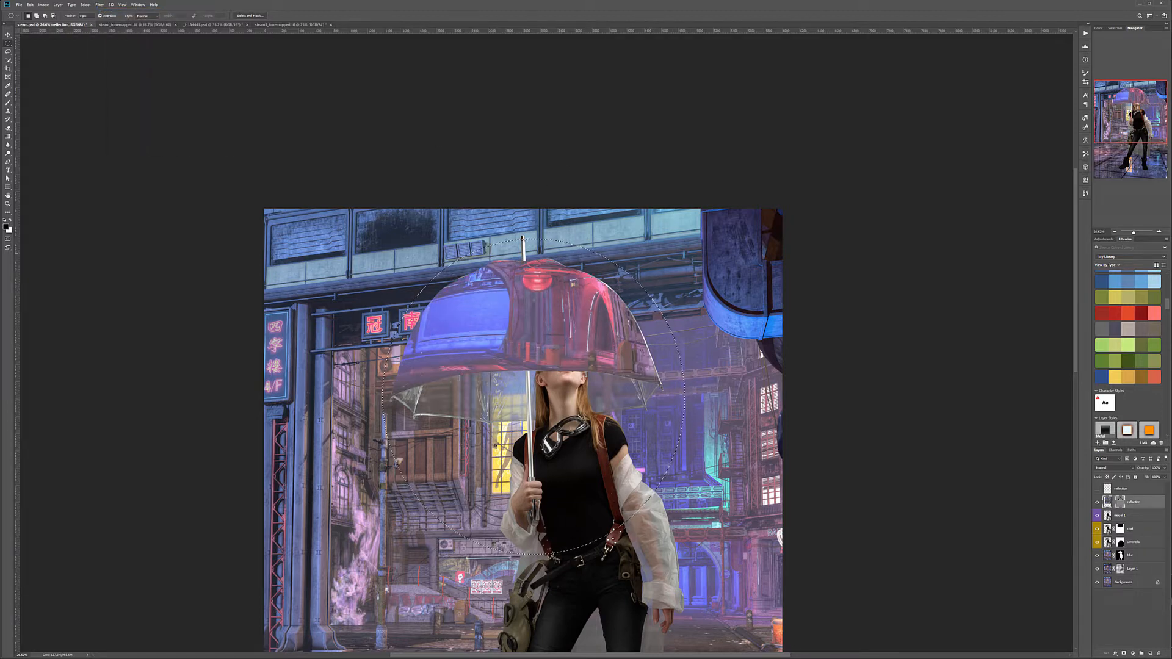
key("ctrl+d")
Step: Set the umbrella reflection layer's blend mode to Soft Light, compare the canopy with the layer hidden and shown, and check its opacity
left_click(1130, 468)
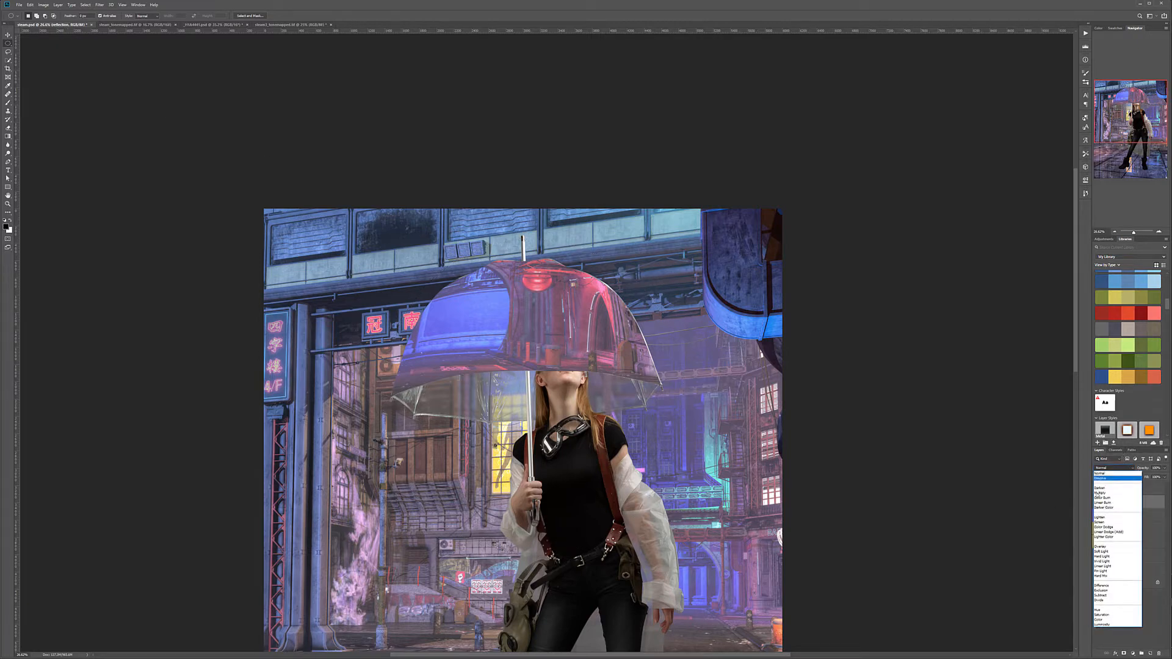
left_click(1101, 551)
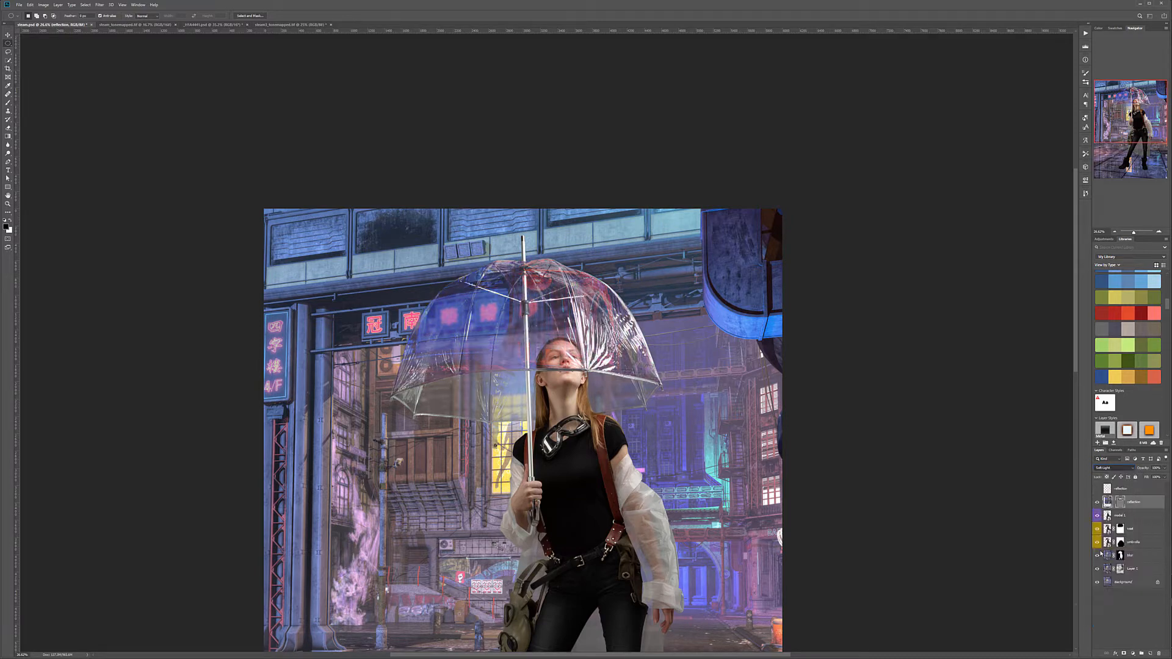
left_click(1098, 502)
left_click(1097, 501)
left_click(1097, 502)
left_click(1098, 502)
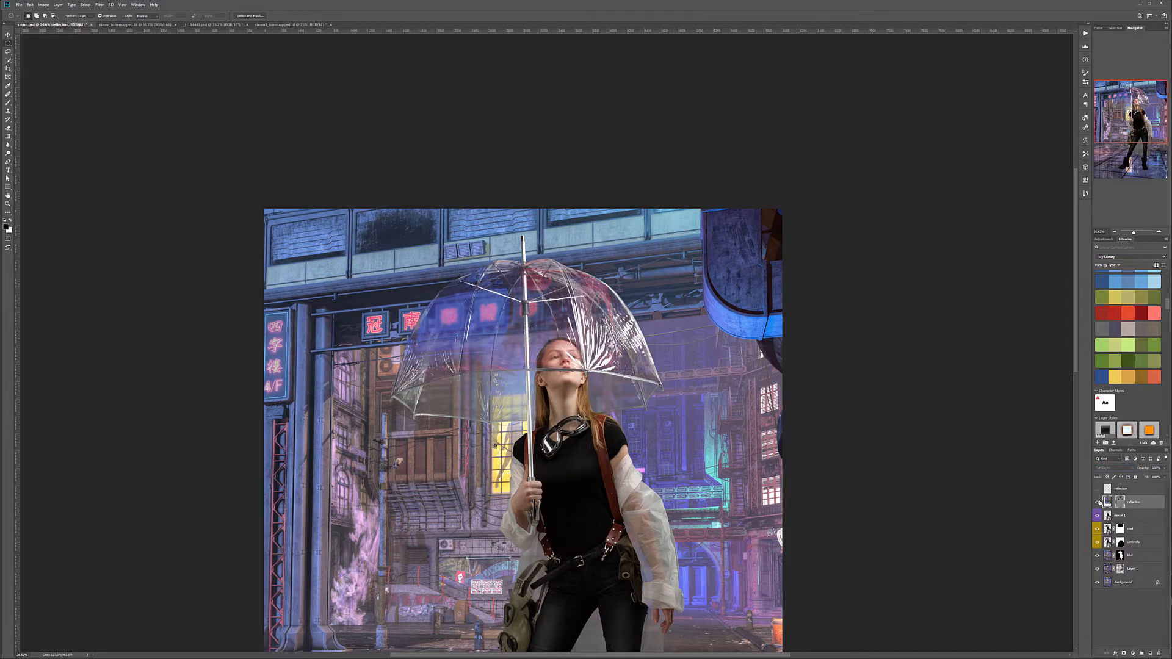
left_click(1098, 502)
left_click(1098, 502)
left_click(1166, 467)
left_click_drag(1144, 474, 1140, 473)
Step: Add a layer mask to the umbrella reflection and set up an enlarged Soft Round brush at 10% opacity
left_click(1124, 654)
key("b")
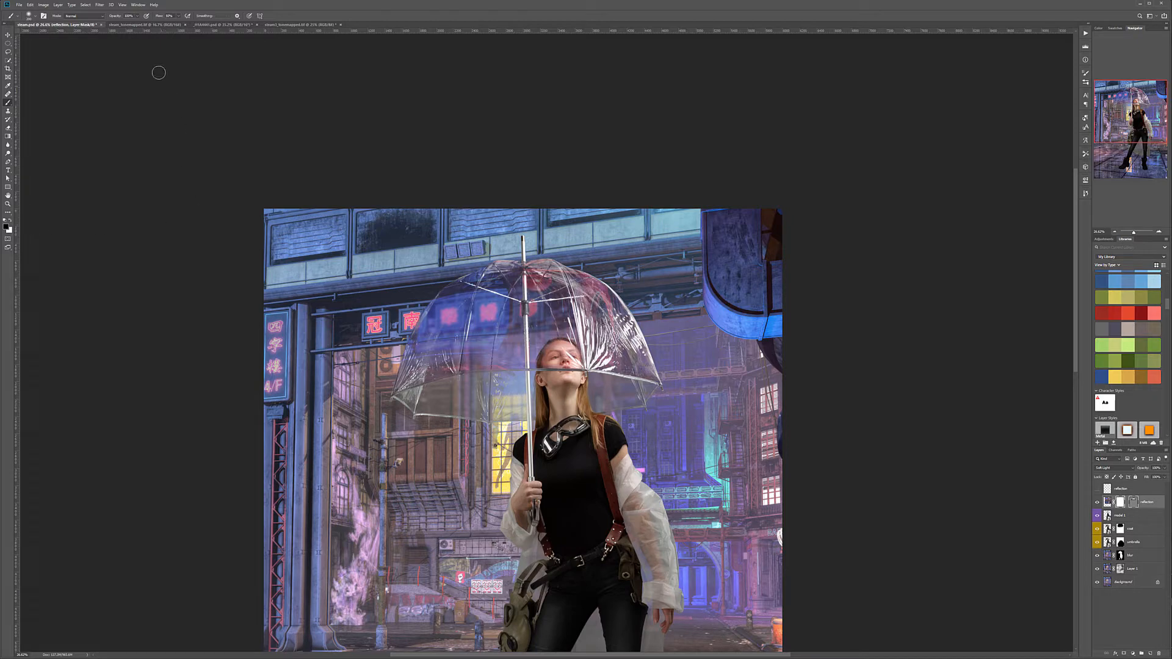
key("1")
right_click(393, 144)
right_click(354, 245)
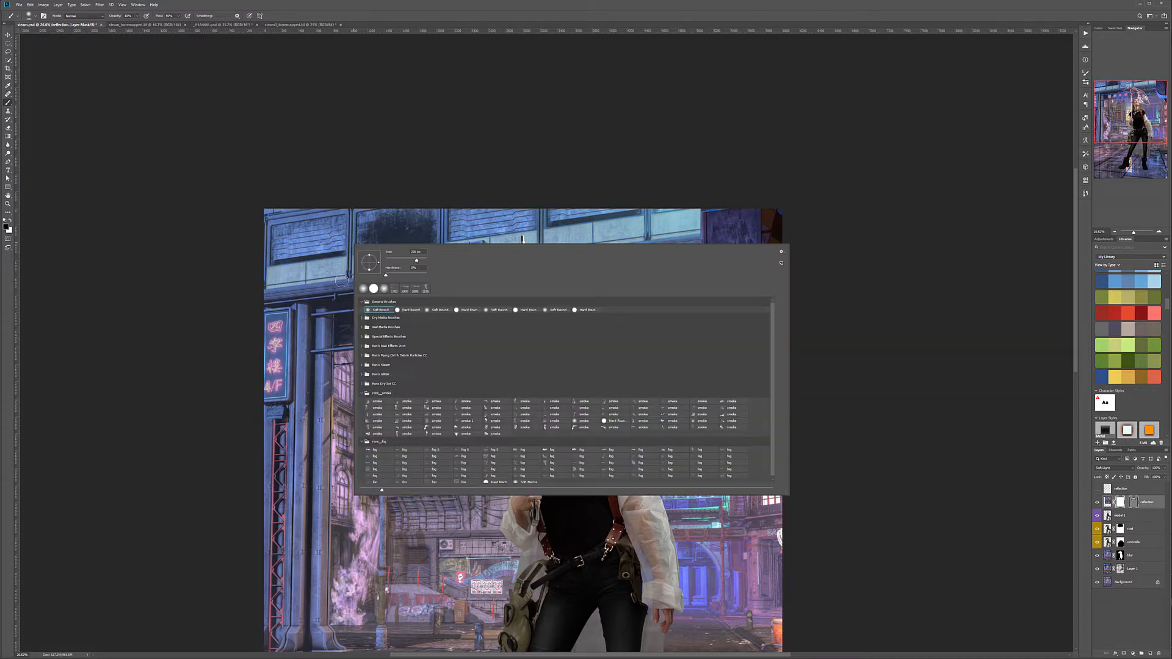
left_click(306, 280)
key("bracketright")
key("bracketright")
key("bracketright")
key("bracketright")
key("bracketright")
key("bracketright")
key("bracketright")
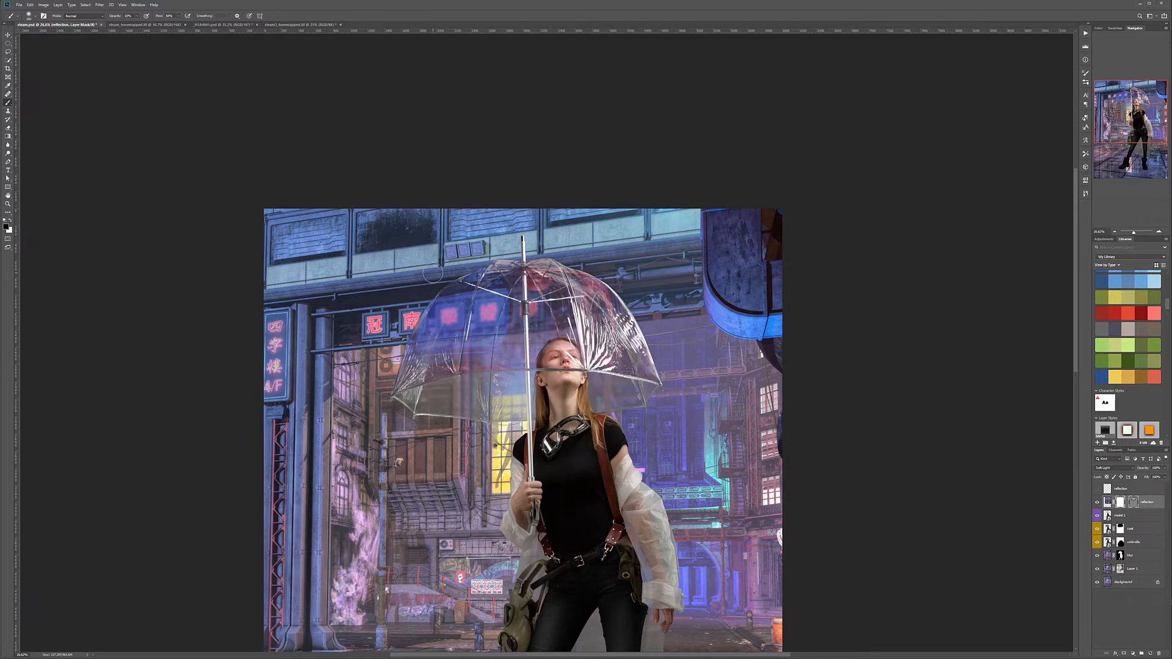
Step: Paint black on the reflection's mask over the canopy's left side and the model's face to fade it, and inspect the mask
mouse_move(458, 298)
left_mouse_down()
mouse_move(478, 295)
mouse_move(444, 383)
mouse_move(494, 299)
mouse_move(481, 335)
mouse_move(497, 361)
mouse_move(480, 370)
left_mouse_up()
mouse_move(391, 393)
left_mouse_down()
mouse_move(517, 364)
mouse_move(436, 371)
mouse_move(441, 341)
mouse_move(487, 276)
mouse_move(495, 281)
mouse_move(404, 358)
mouse_move(526, 355)
left_mouse_up()
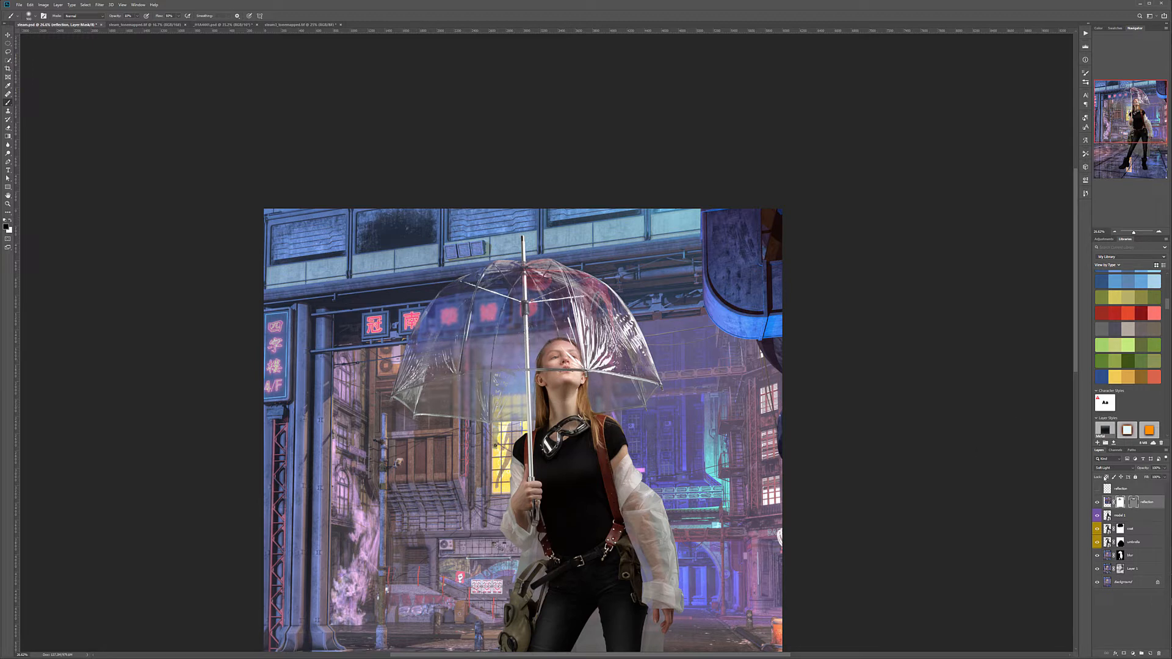
left_click(1133, 502, "alt")
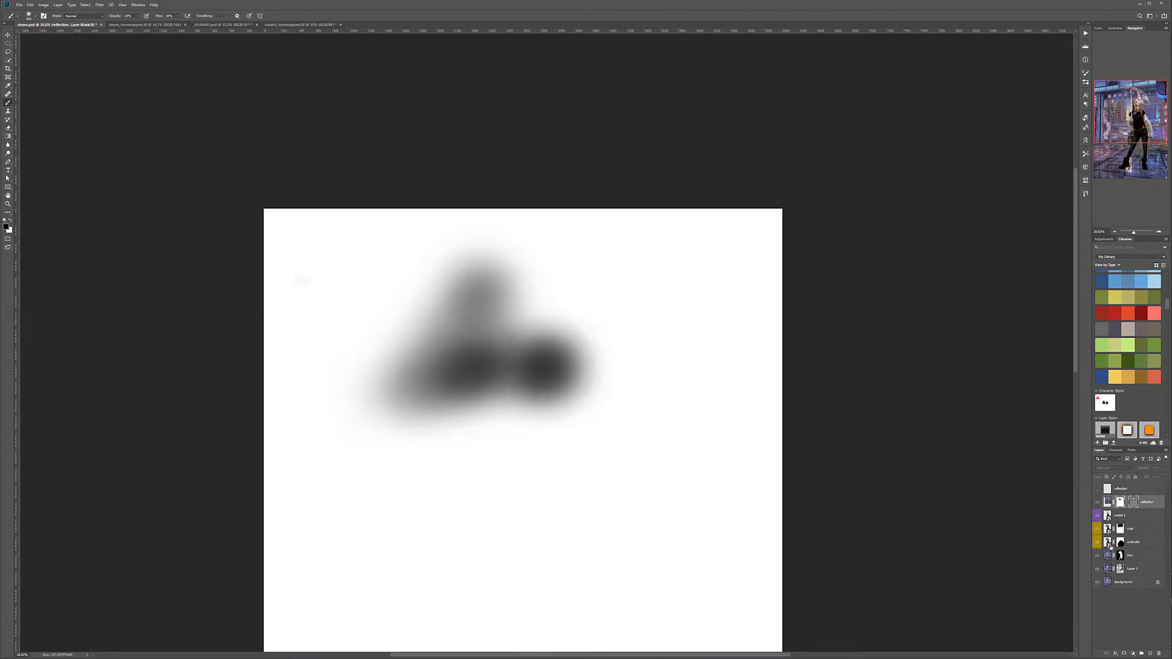
left_click(1133, 501, "alt")
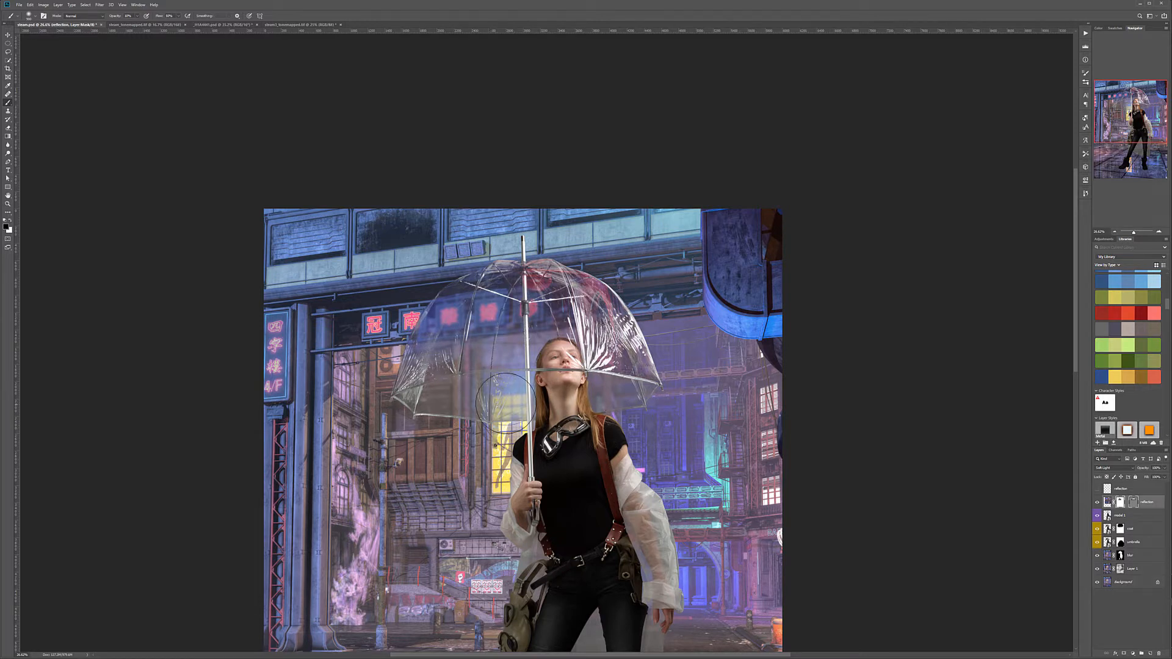
left_click(8, 34)
scroll(544, 328, "down", 3)
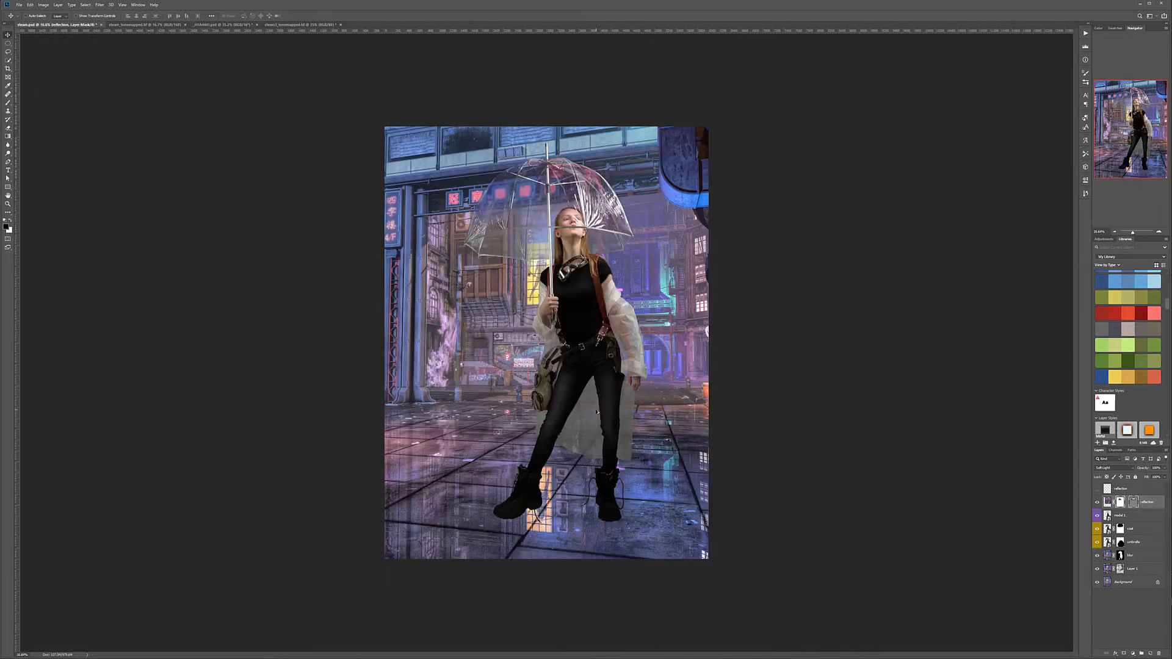
scroll(579, 307, "up", 1)
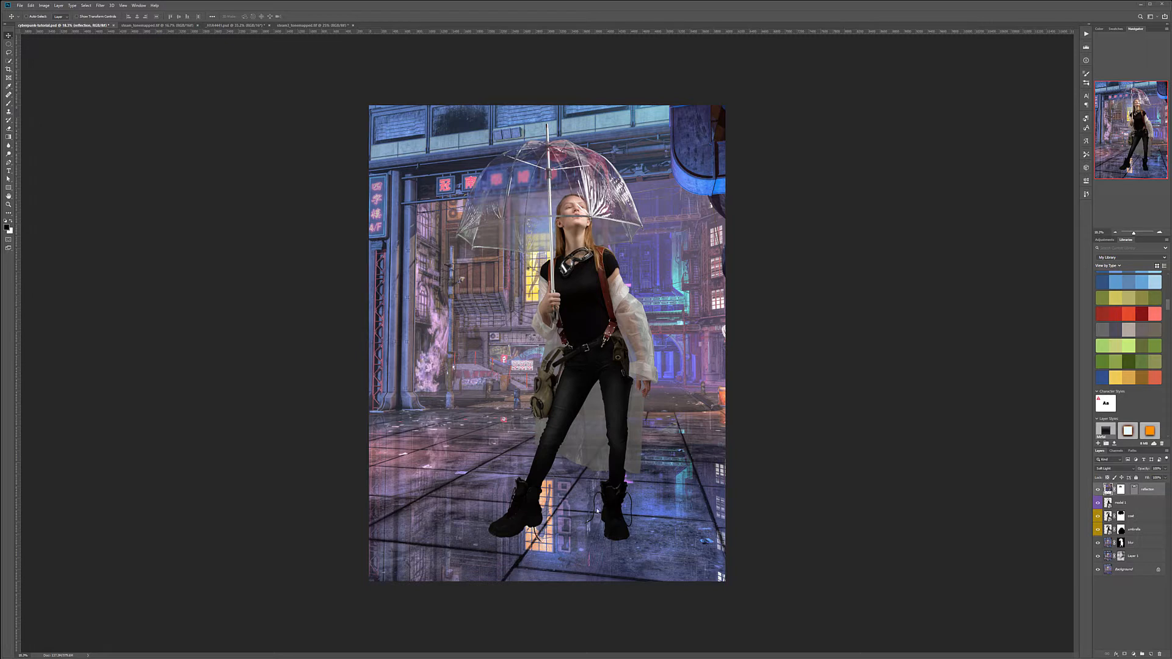
Step: Duplicate the model layer and name the copy "Reflection model"
left_click(1129, 505)
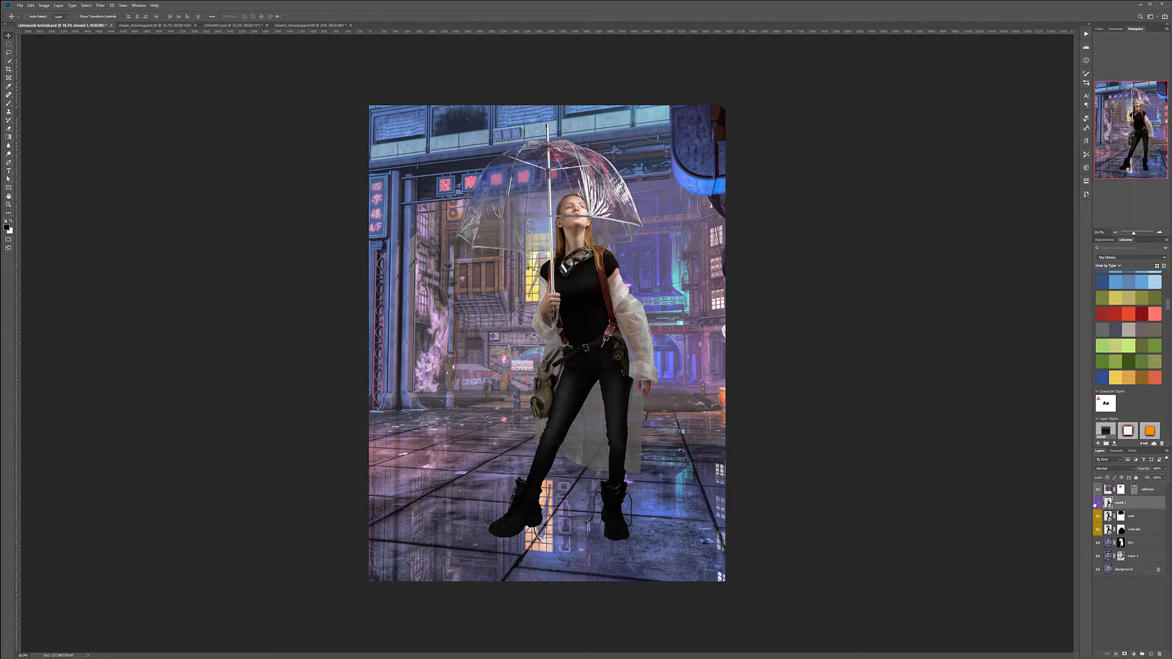
left_click(1097, 503)
left_click(1097, 503)
left_click_drag(1150, 504, 1150, 655)
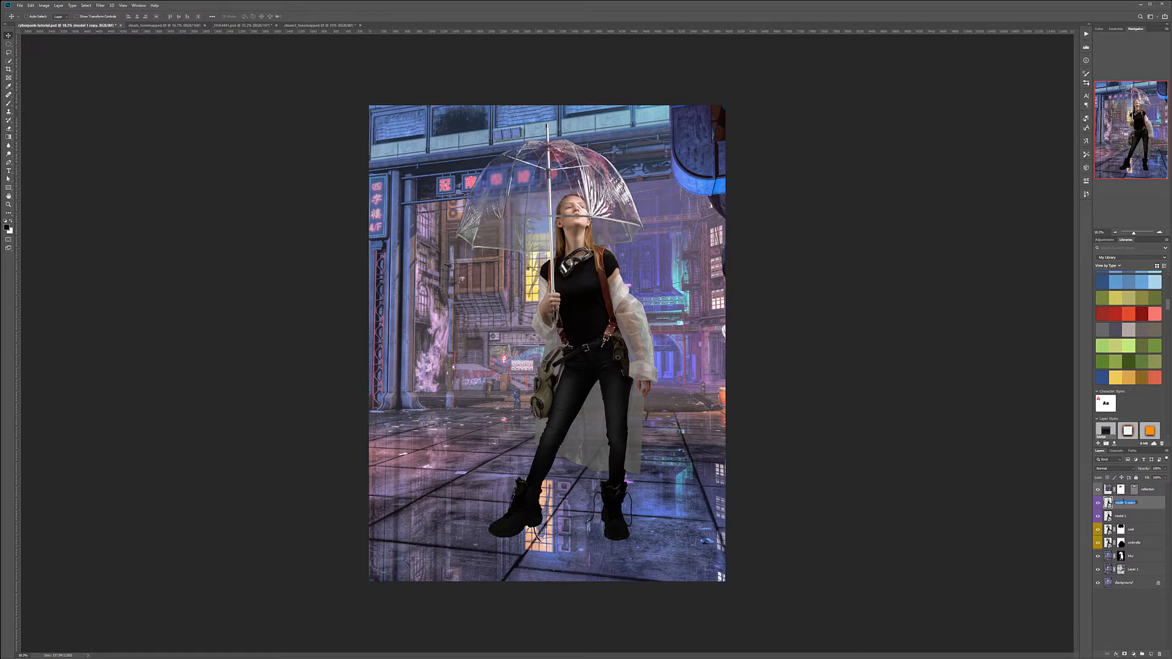
type("flection model")
key("Return")
Step: Give the Reflection model layer an orange colour label and move it below the umbrella layer
right_click(1156, 506)
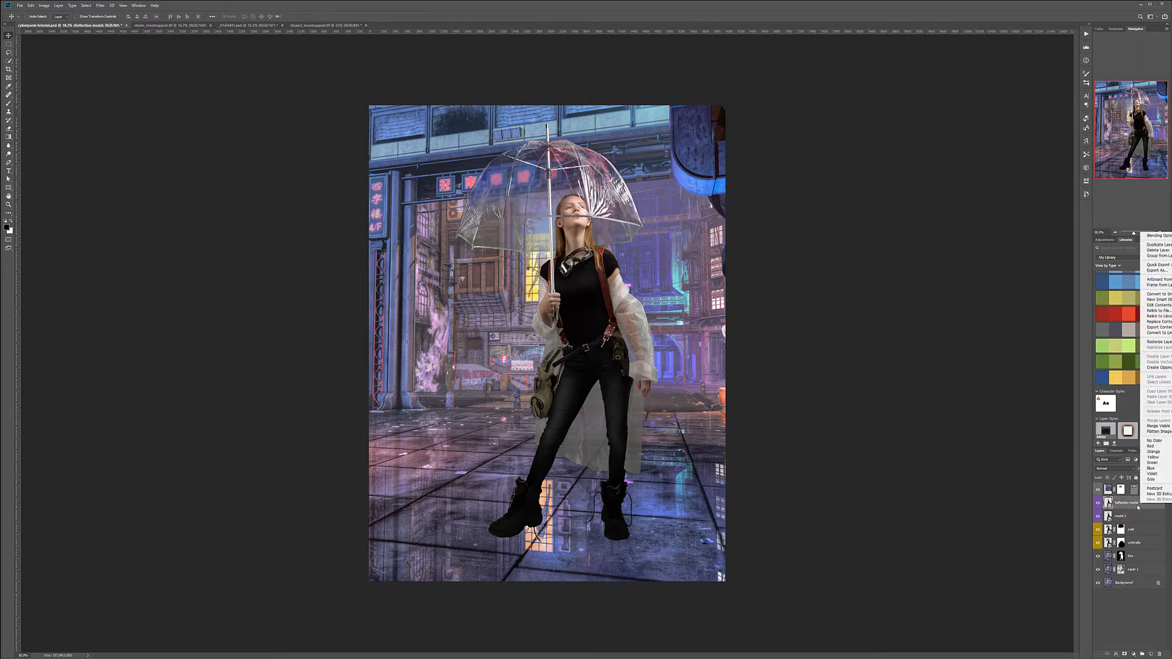
left_click(1160, 452)
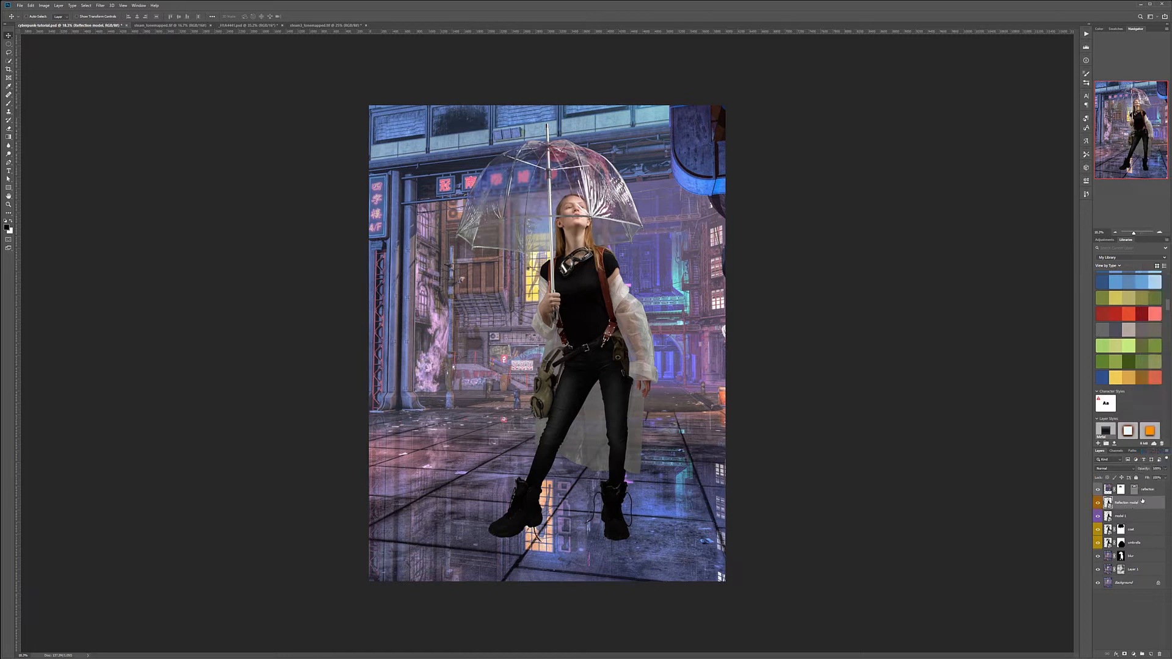
left_click_drag(1142, 501, 1145, 549)
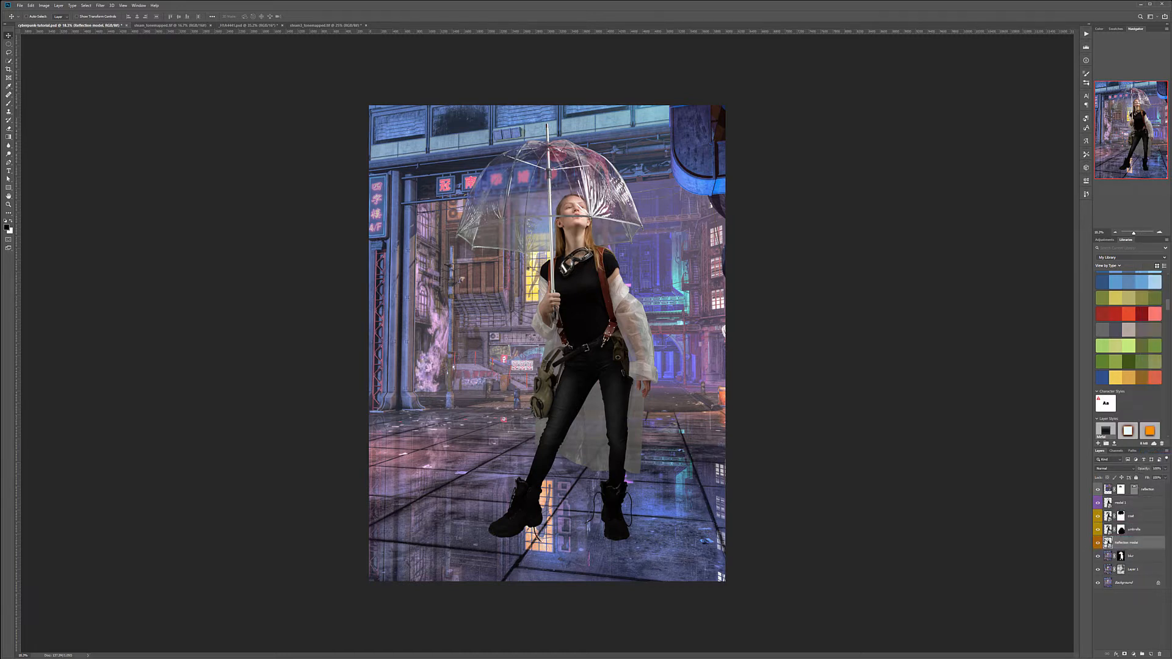
Step: Flip the Reflection model layer vertically and move it down so the mirrored boots sit beneath the model's boots
left_click(32, 6)
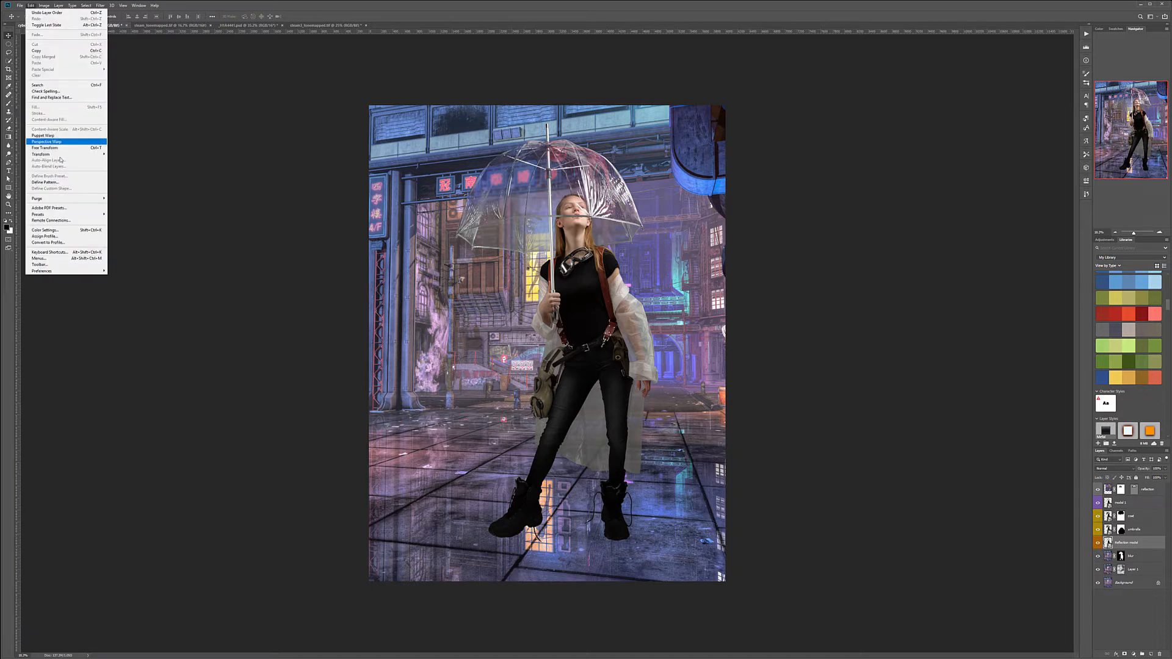
mouse_move(61, 156)
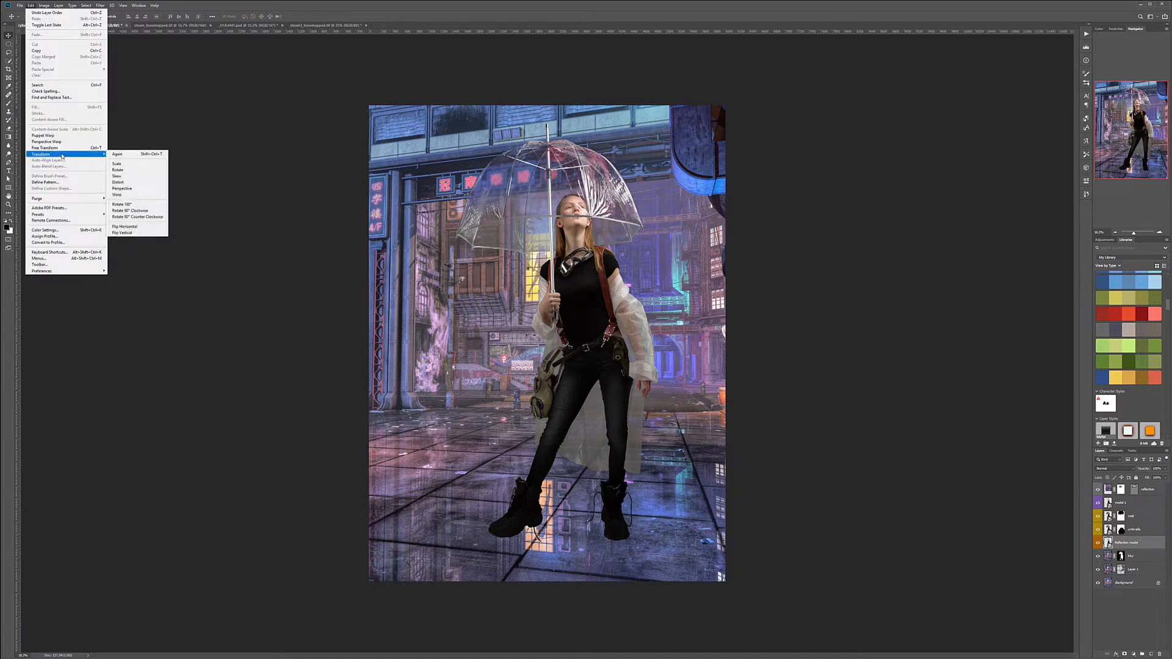
left_click(154, 233)
left_click_drag(586, 216, 606, 576)
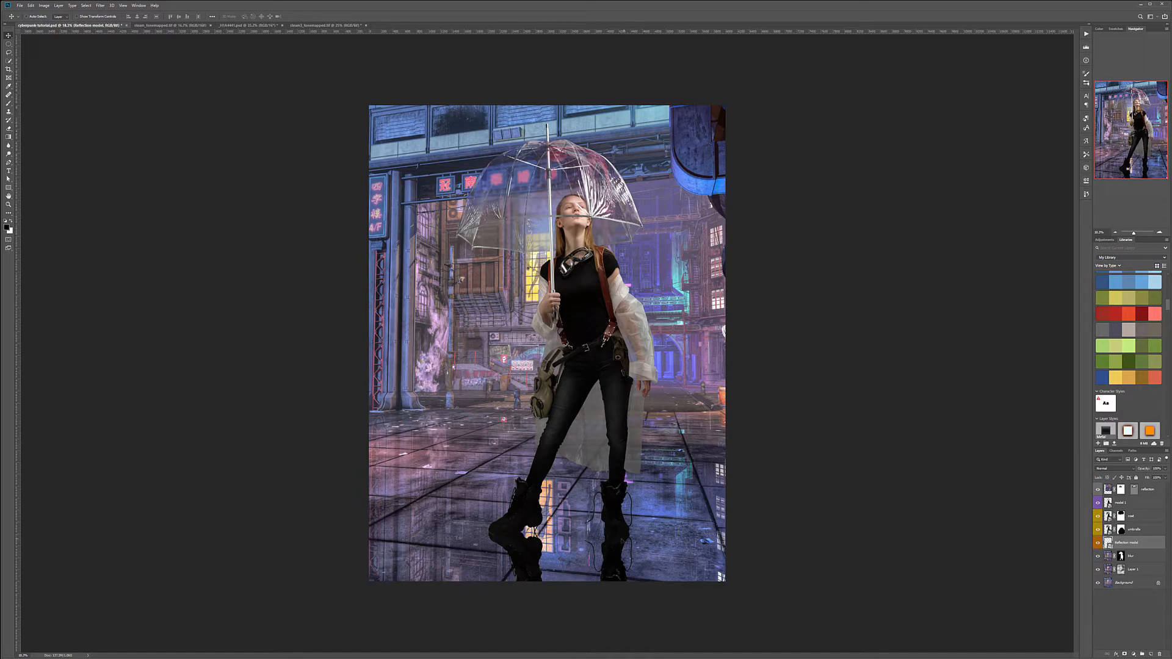
Step: Fine-tune the mirrored model's vertical position so its left boot sole meets the real boot's sole
scroll(616, 545, "up", 4)
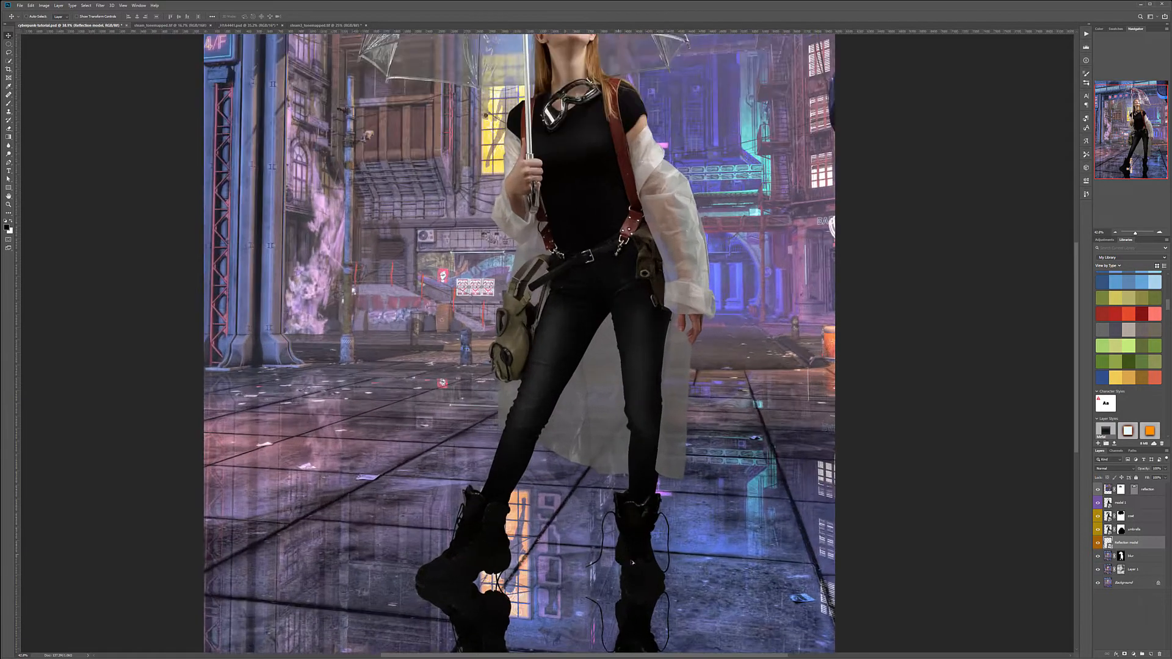
scroll(633, 562, "up", 4)
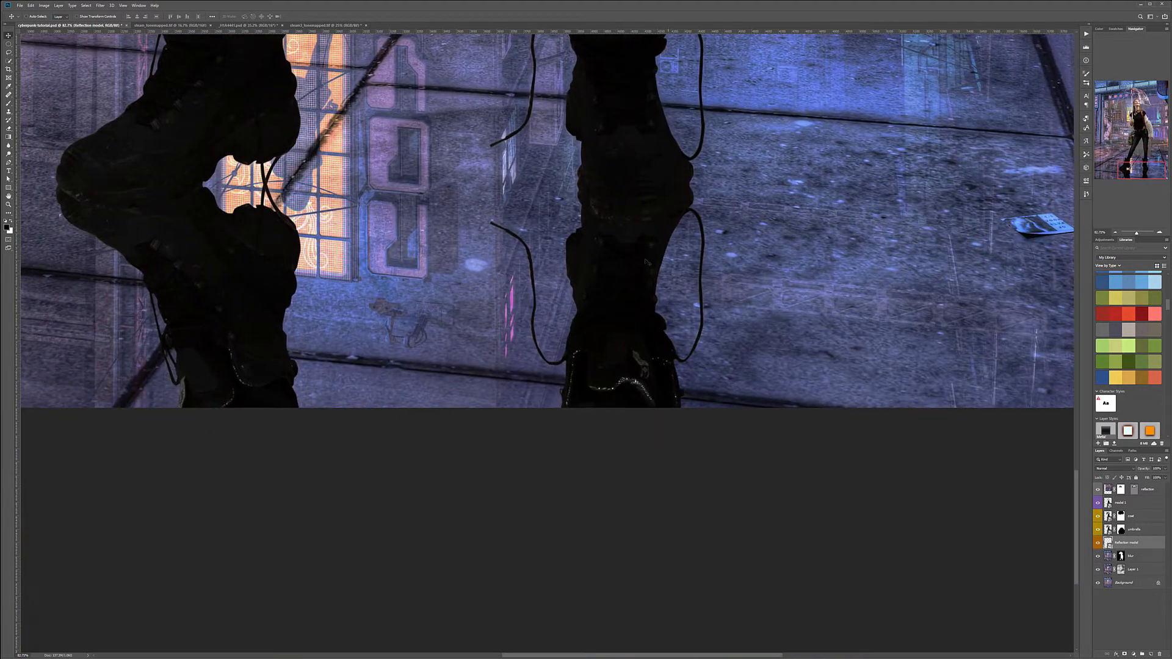
left_click_drag(626, 254, 628, 295)
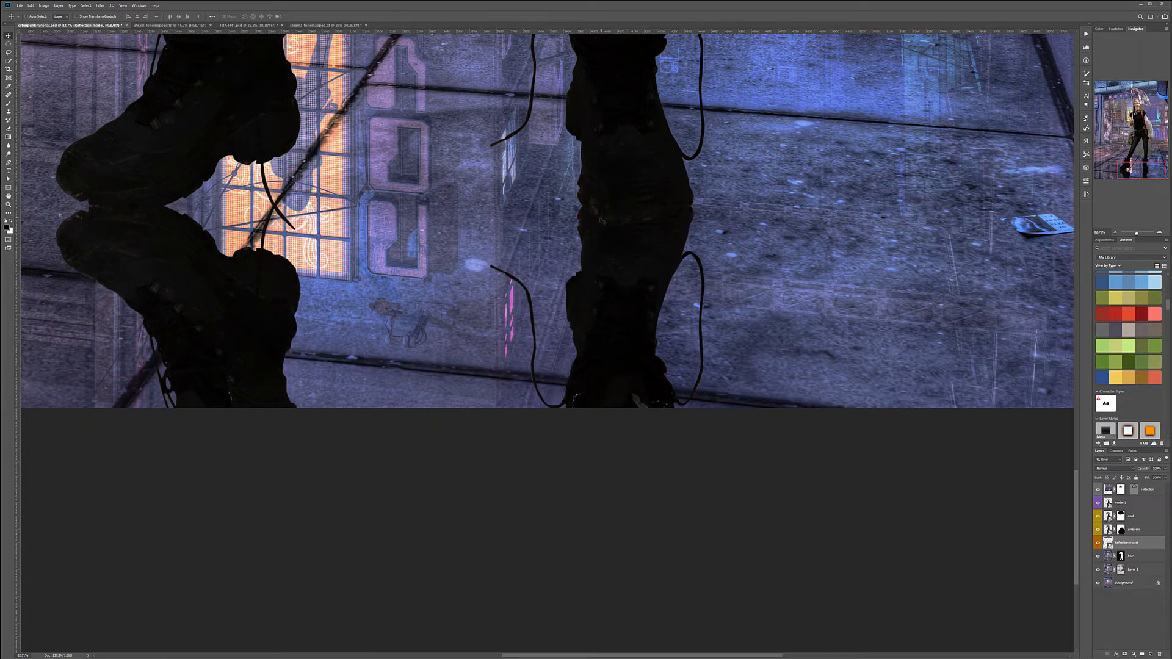
left_click_drag(227, 301, 226, 280)
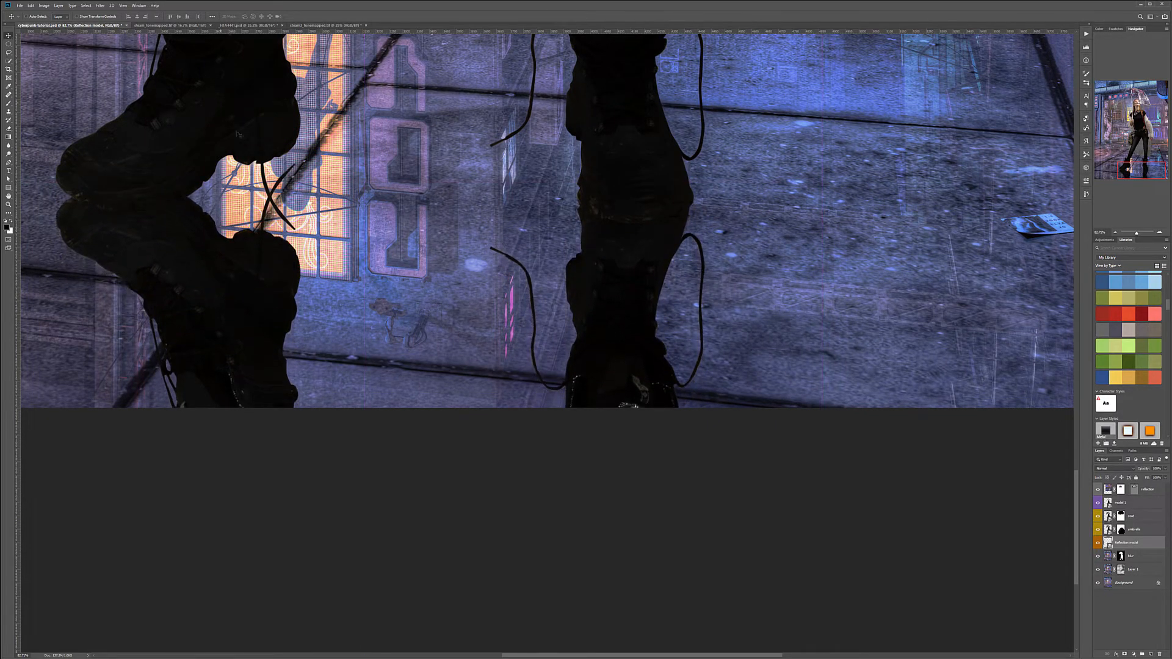
Step: Start a Puppet Warp on the Reflection model layer, pin its boots, legs and hips, and raise the left mirrored heel to the real heel
scroll(441, 292, "down", 6)
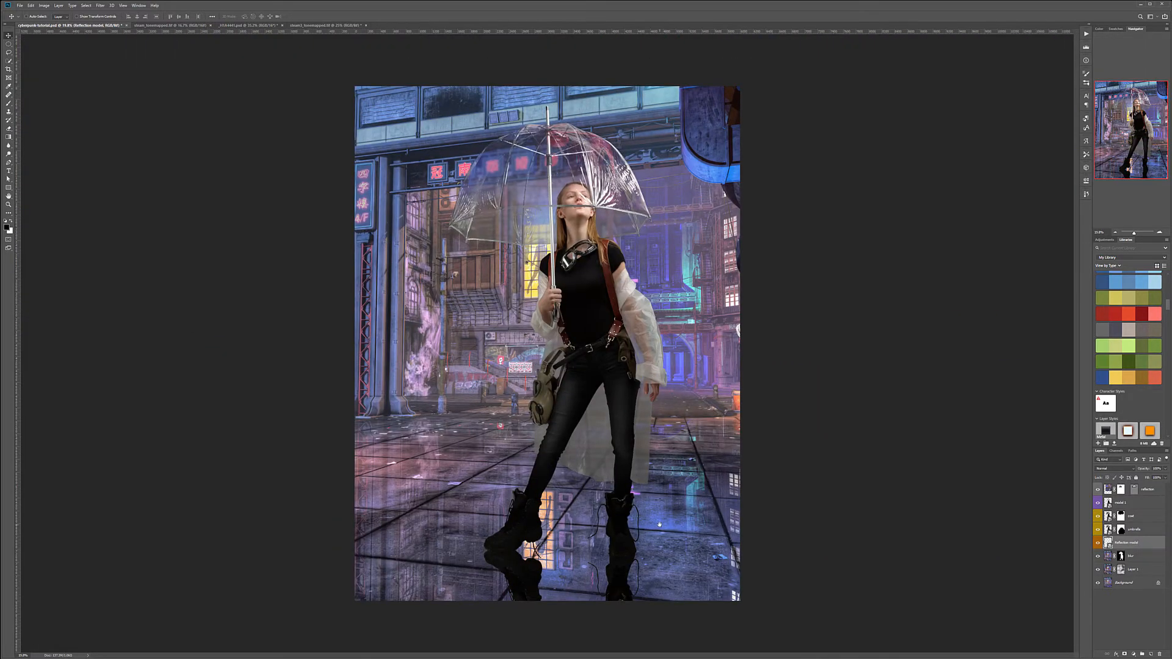
key("alt+space")
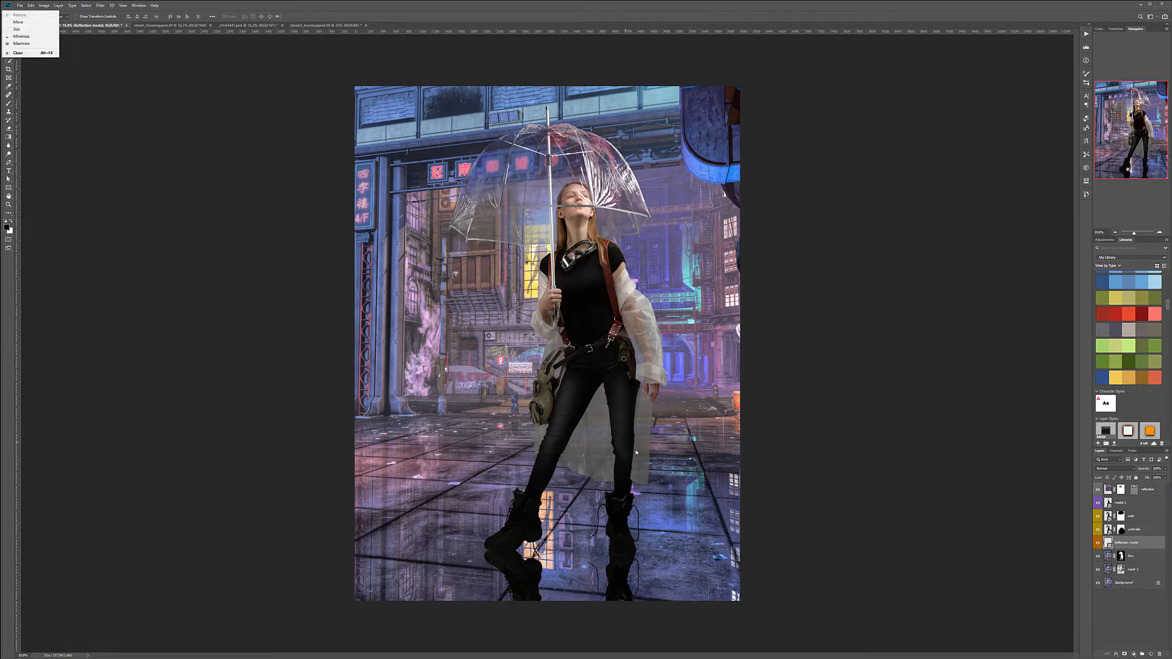
key("Escape")
scroll(652, 454, "down", 2)
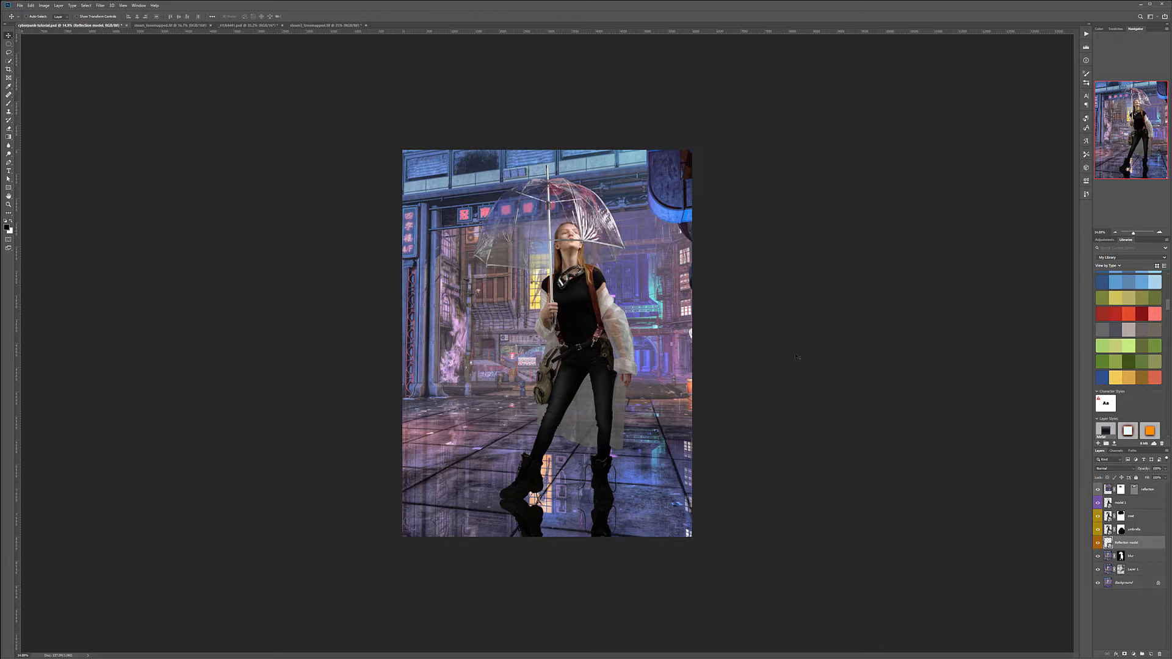
left_click(32, 6)
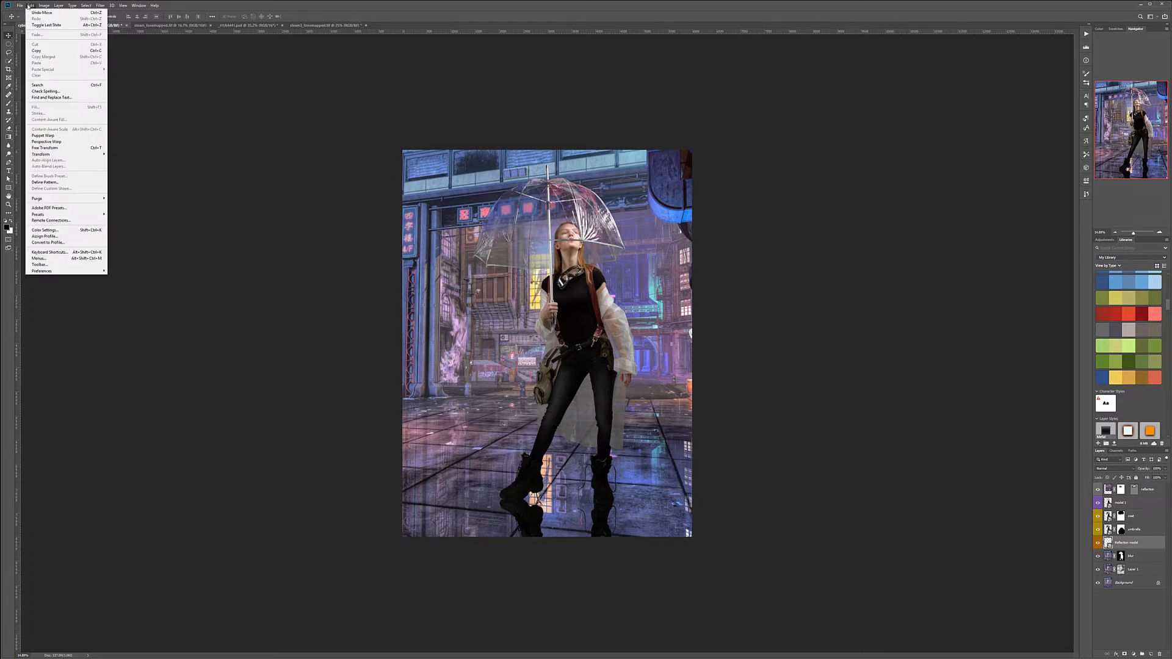
left_click(62, 137)
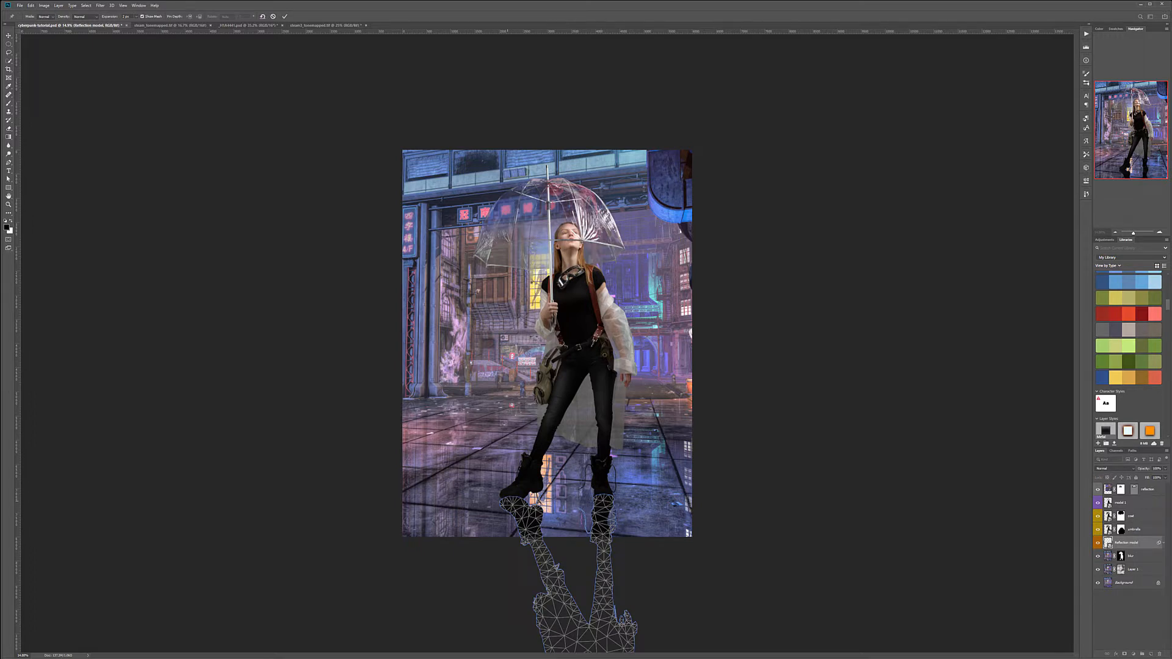
left_click(505, 499)
left_click(603, 501)
left_click(536, 508)
left_click_drag(536, 508, 536, 486)
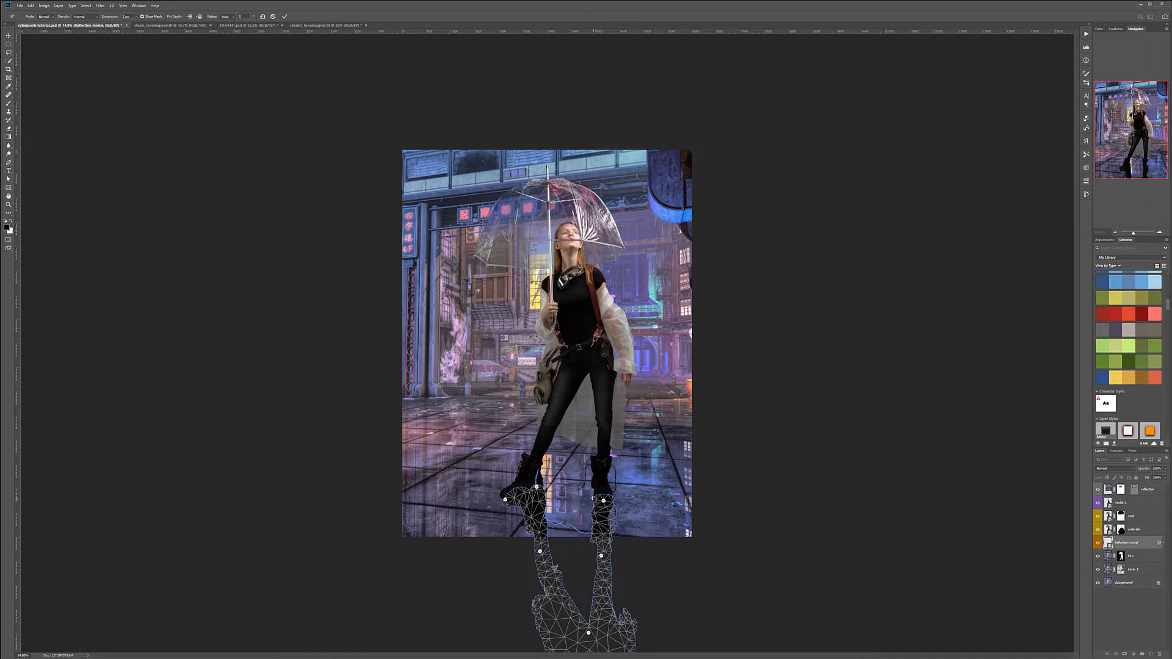
Step: Bend the right mirrored boot with added warp pins so it lines up beneath the real boot, and apply the warp
left_click_drag(593, 498, 591, 488)
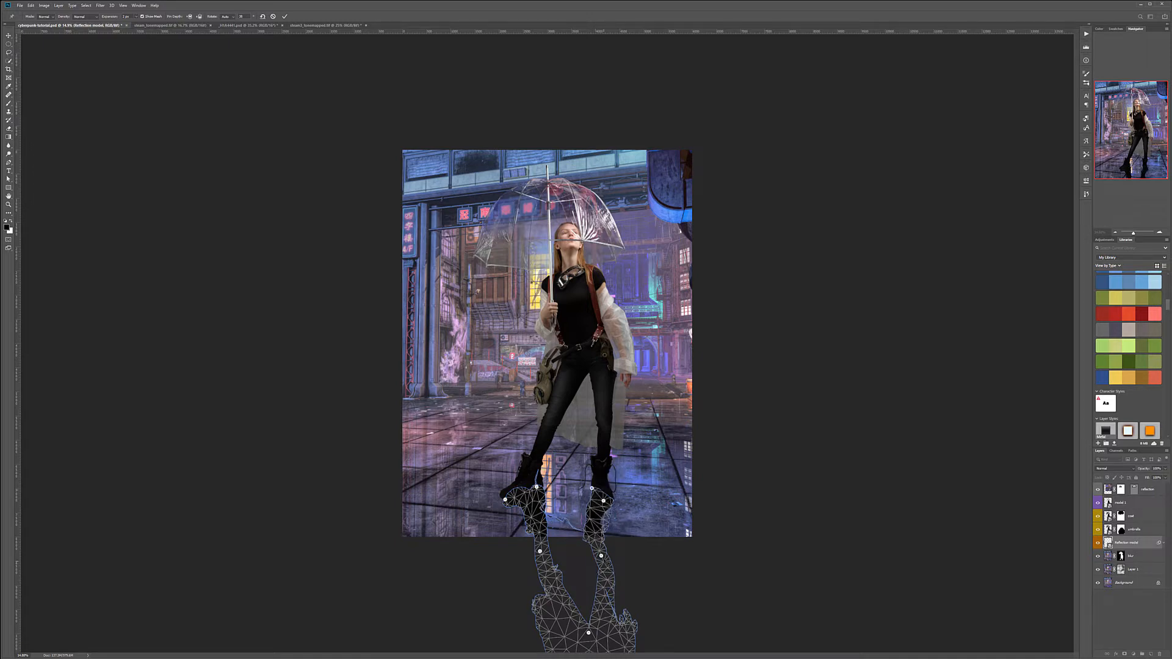
left_click(592, 531)
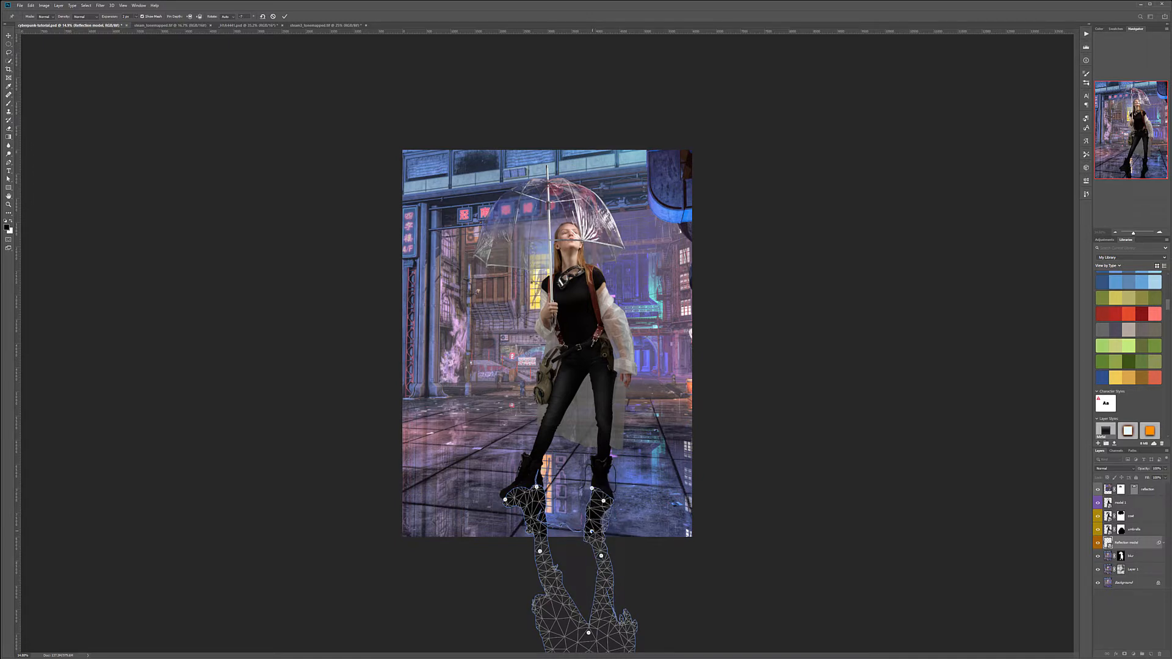
left_click_drag(592, 531, 583, 498)
left_click(551, 523)
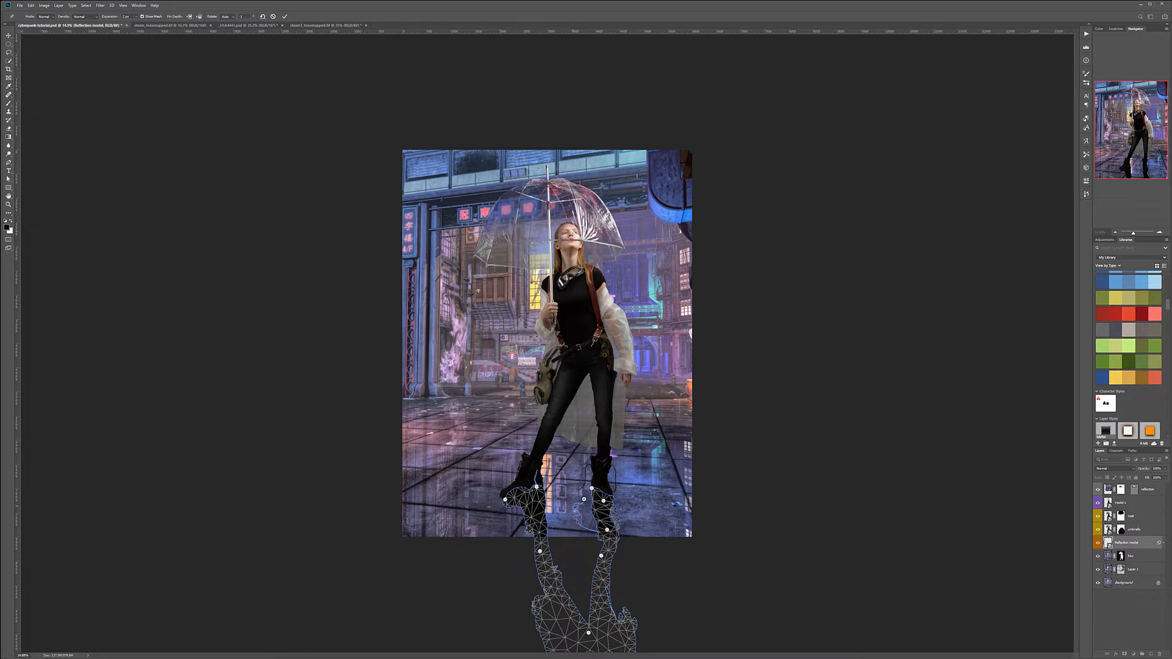
key("Return")
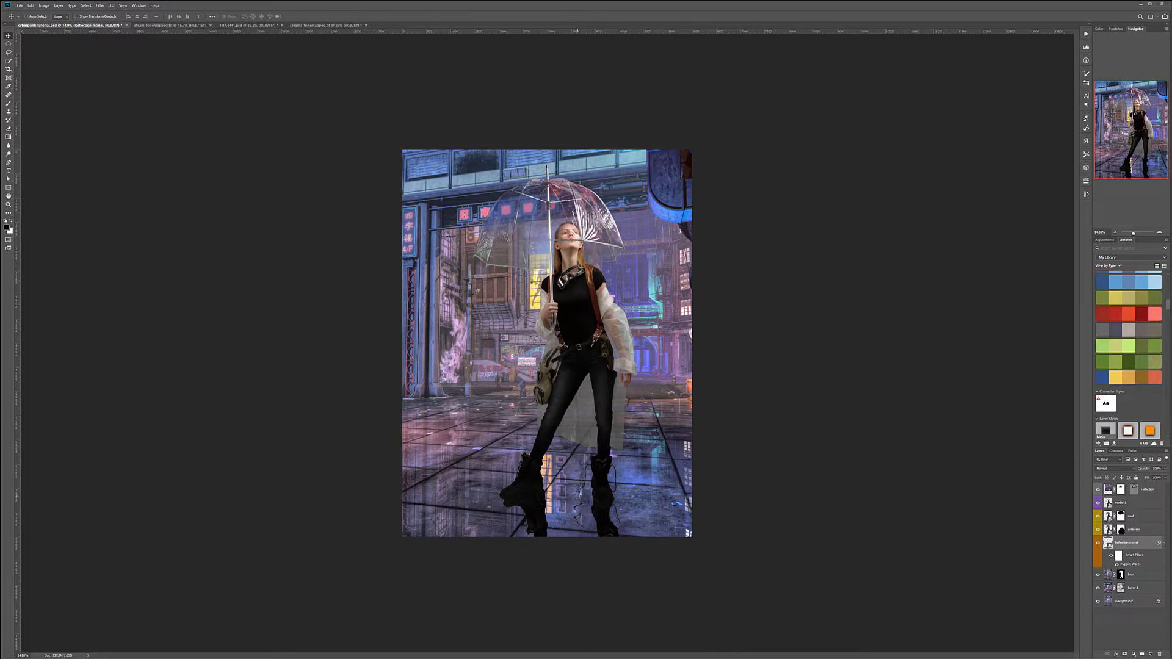
Step: Set the Reflection model layer's blend mode to Soft Light
left_click_drag(548, 508, 548, 508)
left_click(1126, 468)
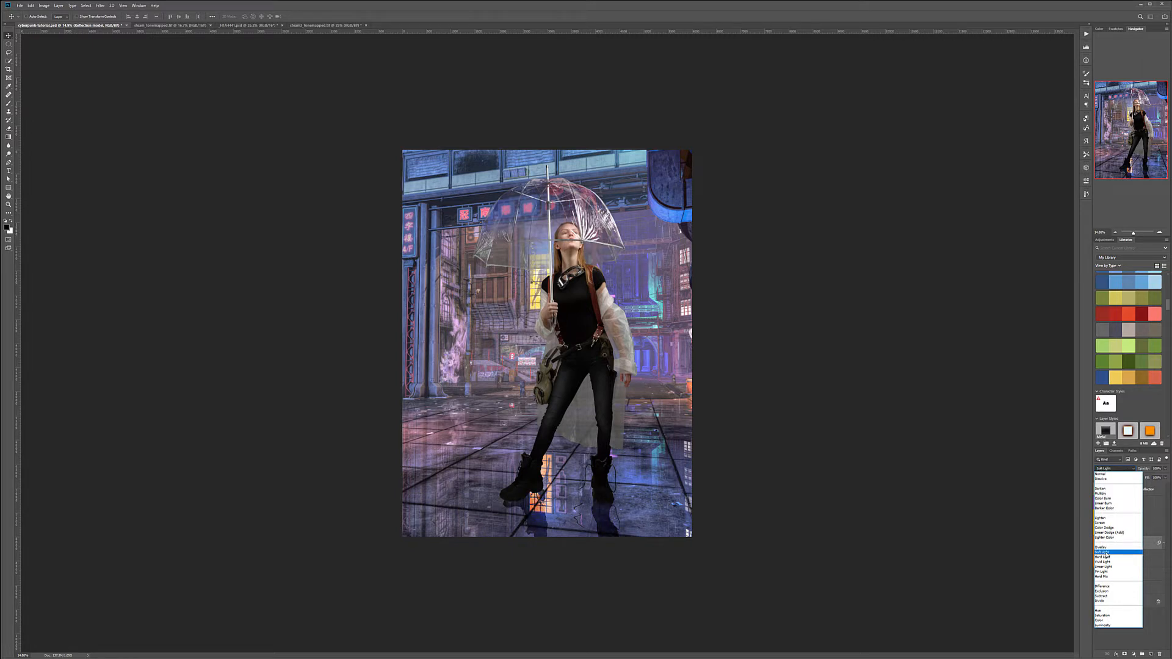
left_click(1105, 552)
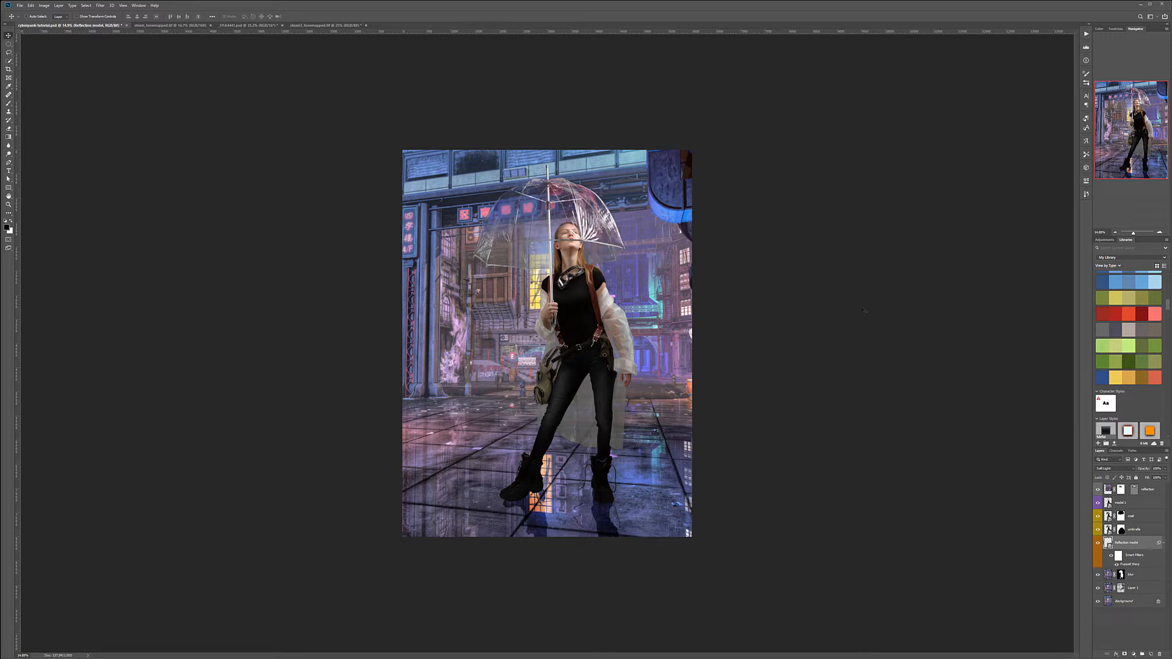
Step: Soften the Reflection model layer with a slight Gaussian Blur and lower its opacity
left_click(105, 7)
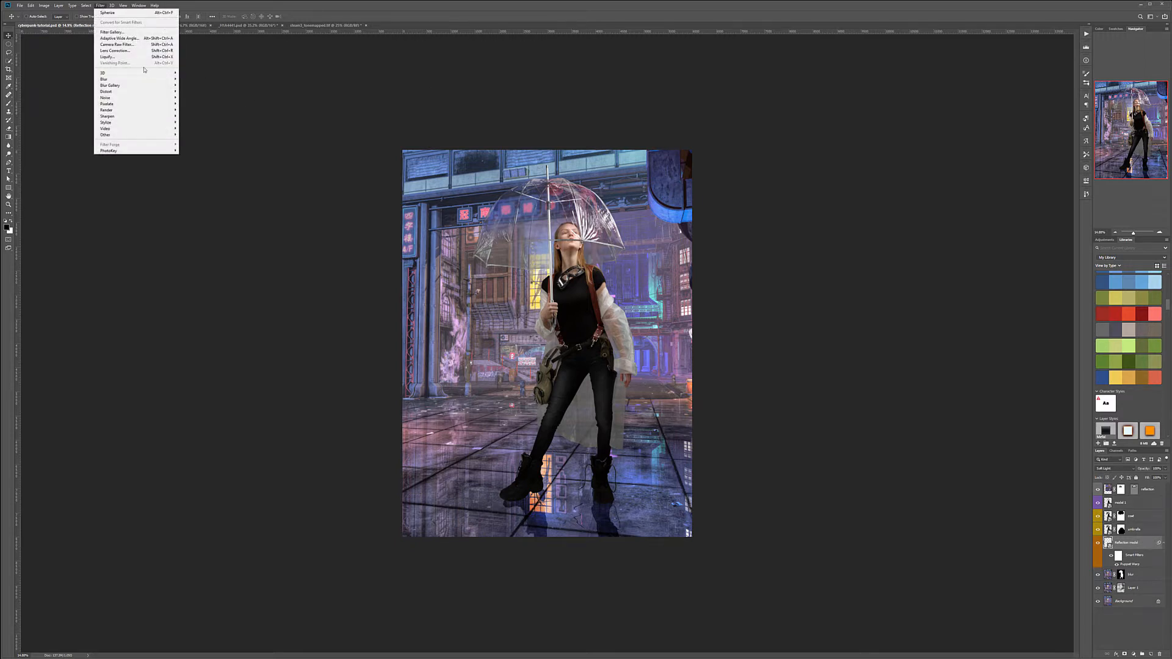
mouse_move(144, 82)
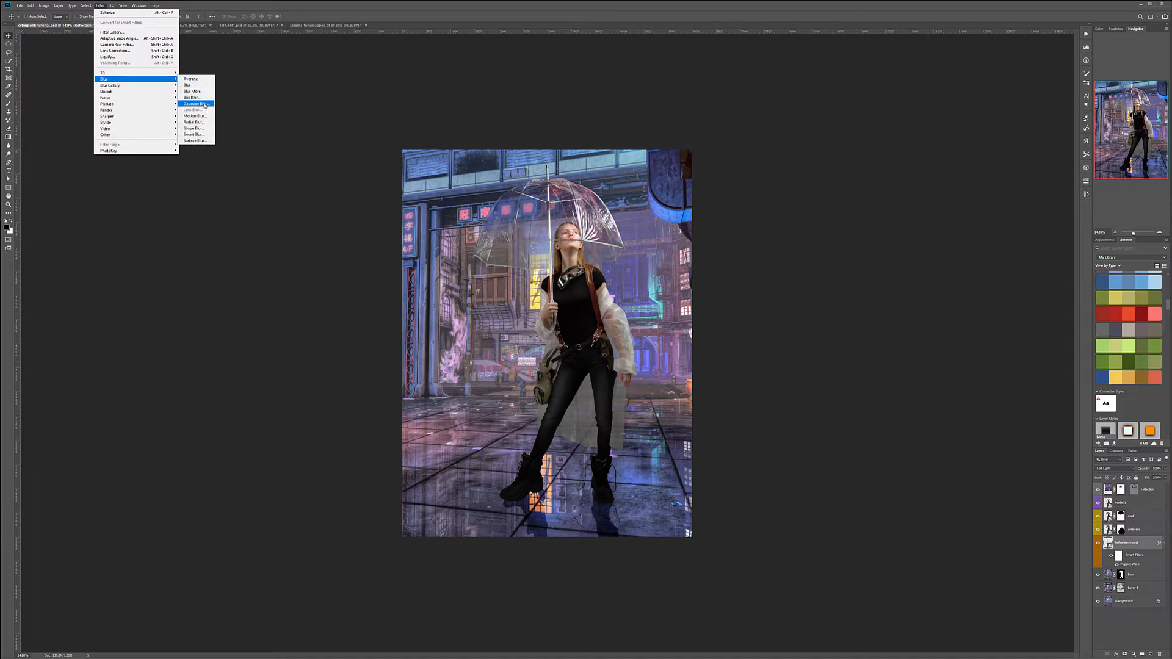
left_click(196, 103)
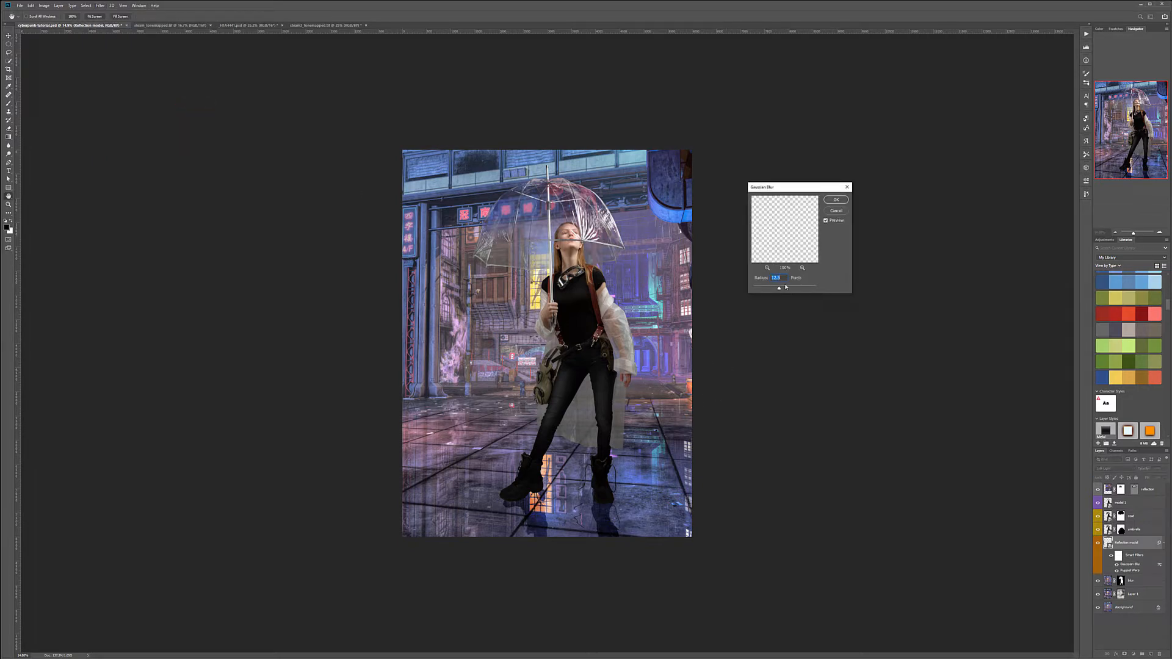
left_click_drag(783, 290, 764, 291)
left_click(828, 202)
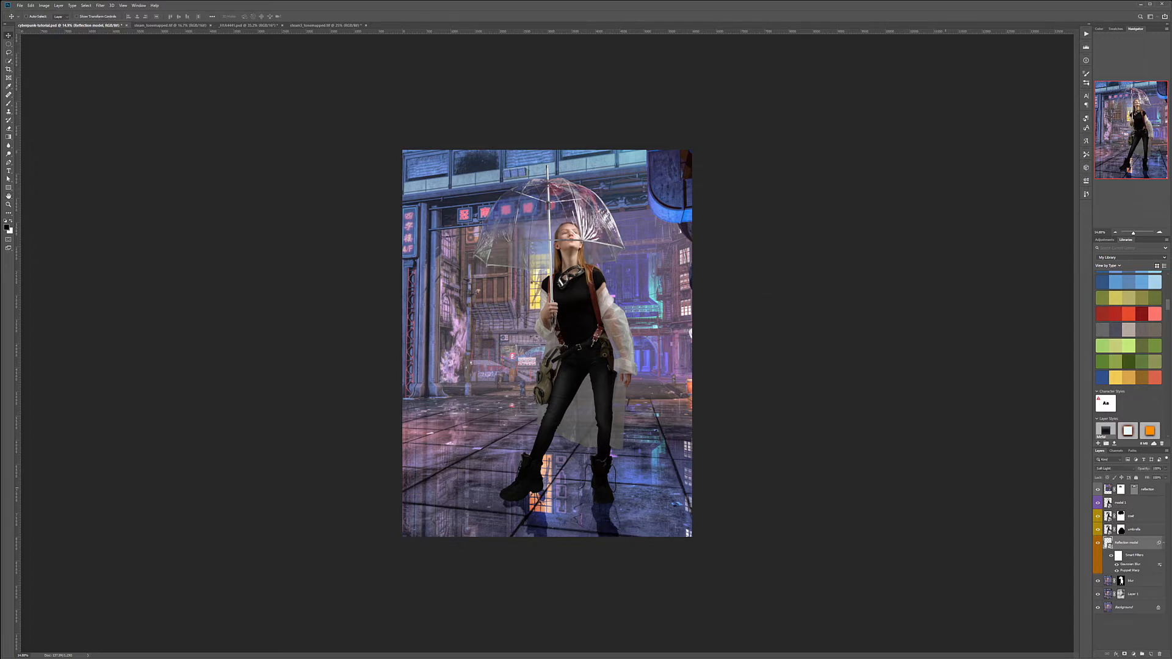
left_click(1165, 468)
left_click_drag(1152, 477, 1153, 478)
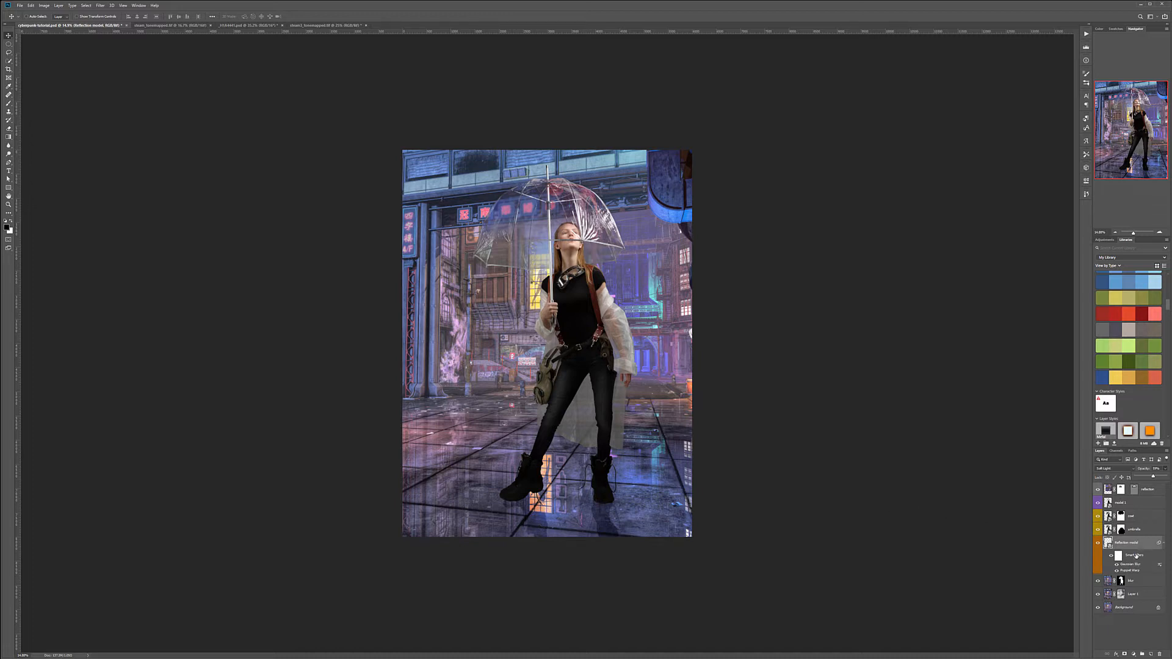
Step: Add a new layer directly below the Reflection model layer and name it "Fix reflection"
left_click(1146, 582)
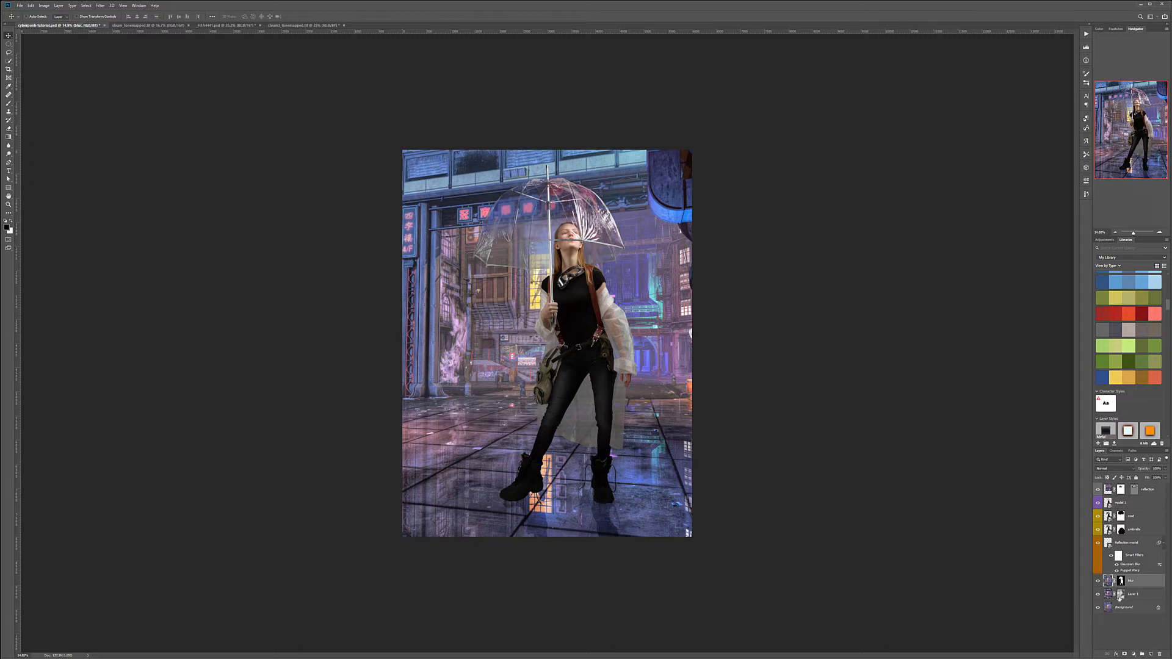
left_click(1151, 655)
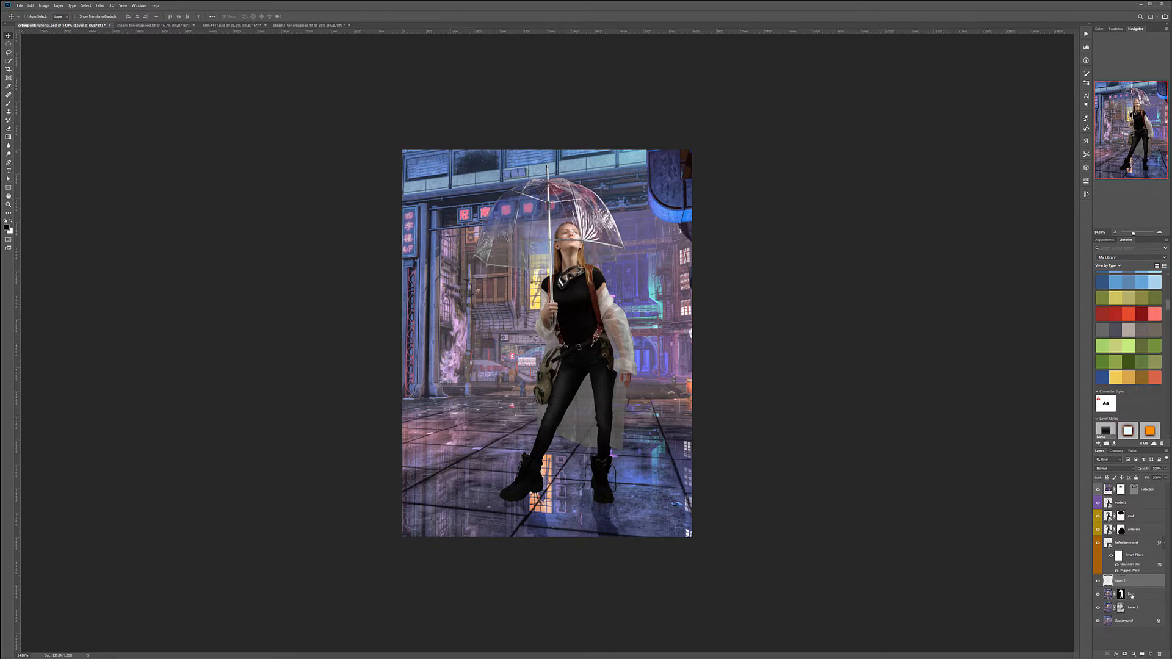
double_click(1123, 581)
type("d")
key("Return")
Step: Prepare the Clone Stamp with a much smaller brush for retouching the floor around the boots
left_click(9, 95)
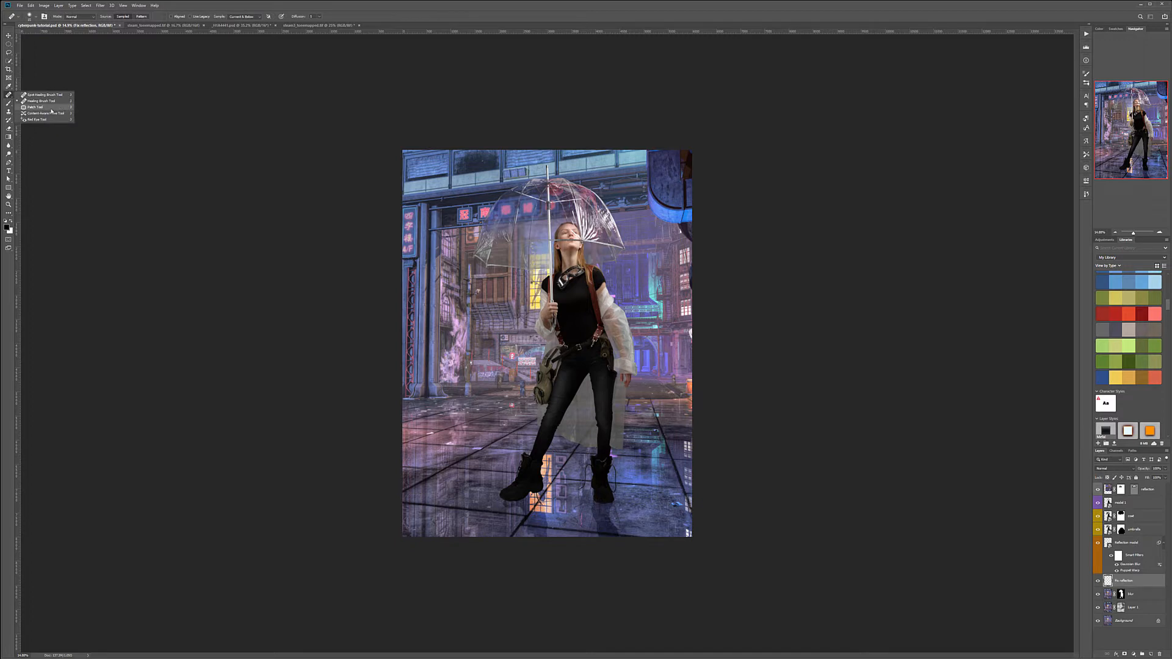
left_click(9, 111)
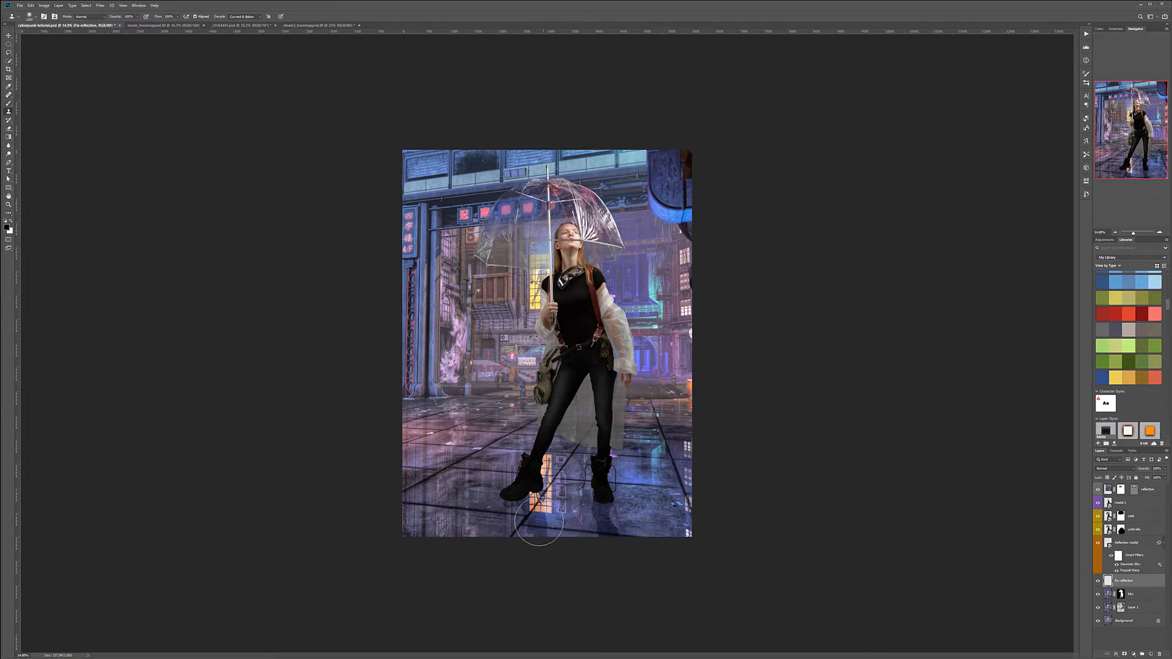
scroll(539, 531, "up", 10)
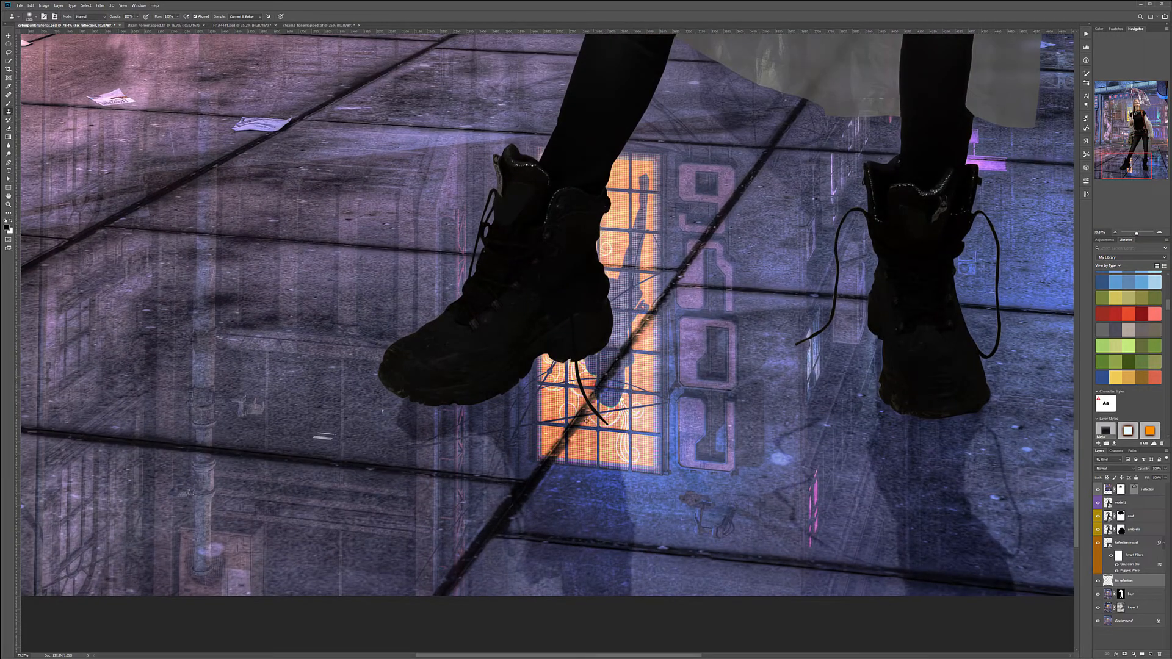
key("bracketleft")
key("bracketleft")
key("bracketleft")
key("bracketleft")
key("bracketleft")
key("bracketleft")
key("bracketleft")
key("bracketleft")
key("bracketleft")
key("bracketleft")
key("bracketleft")
key("bracketleft")
key("bracketleft")
left_click(511, 504, "alt")
left_click_drag(589, 399, 618, 362)
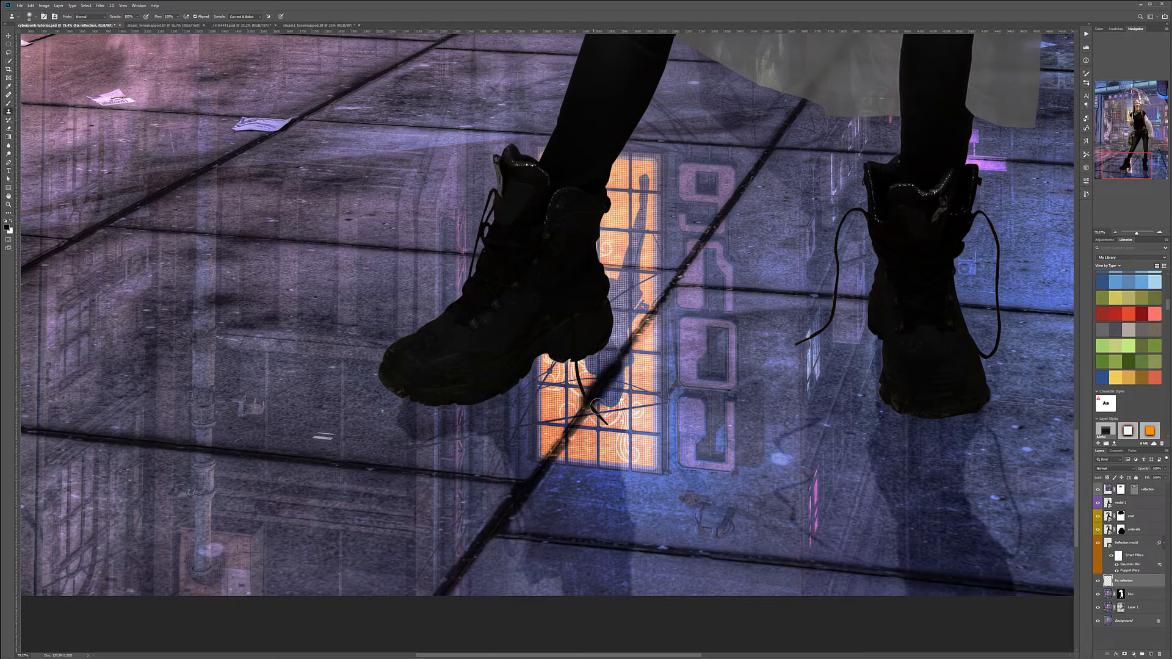
key("ctrl+z")
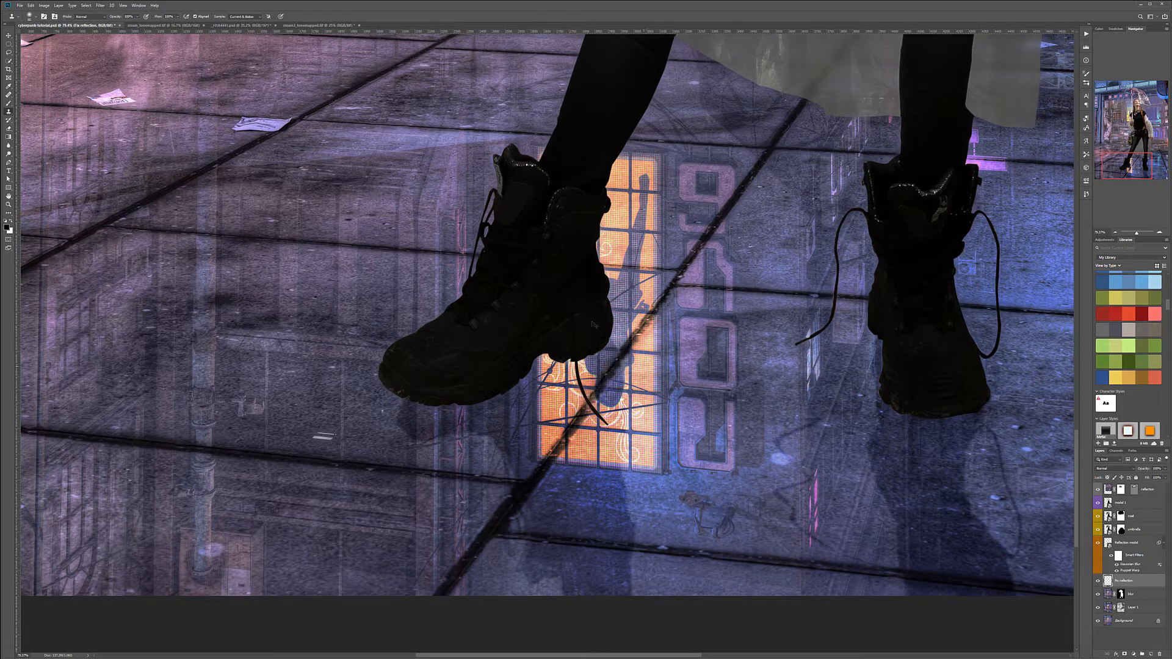
Step: Try to remove the orange window reflection beside the left boot's heel with the Healing Brush
left_click(10, 95)
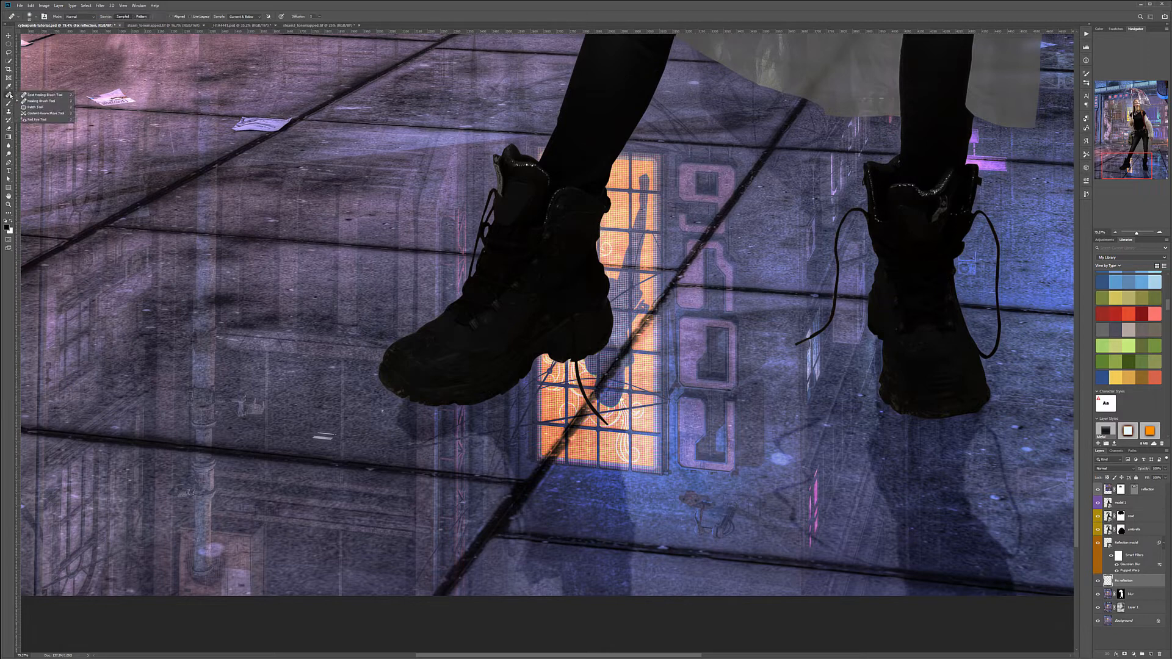
left_click(33, 101)
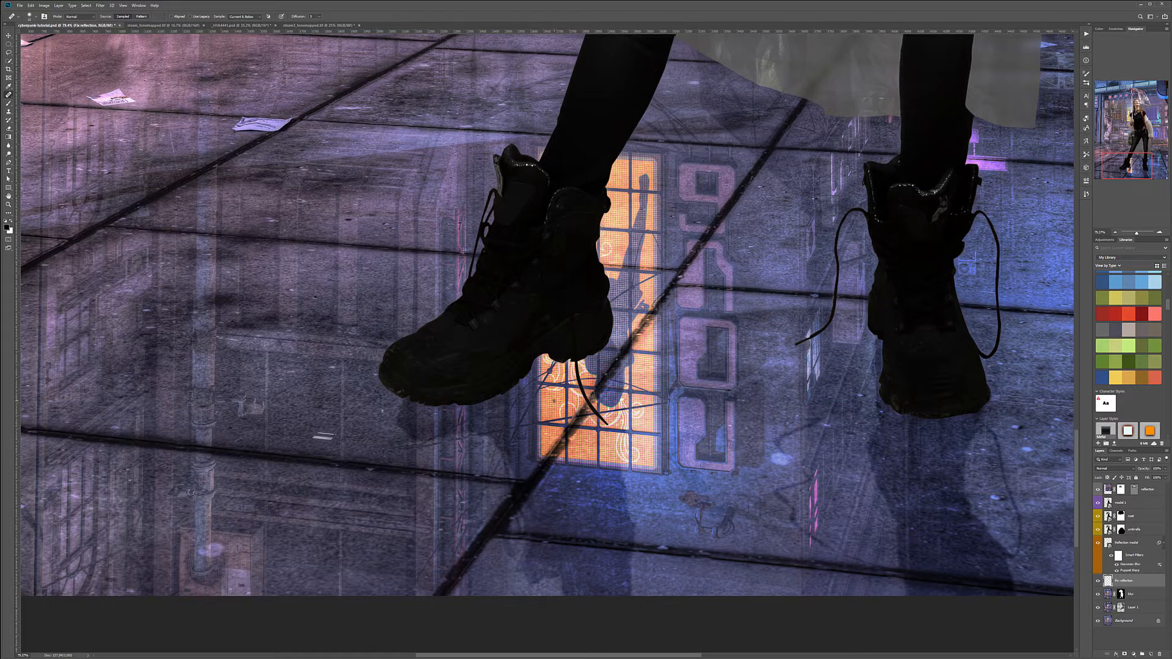
mouse_move(545, 404)
left_mouse_down()
mouse_move(556, 392)
mouse_move(543, 362)
mouse_move(563, 365)
mouse_move(569, 386)
mouse_move(535, 451)
mouse_move(545, 391)
left_mouse_up()
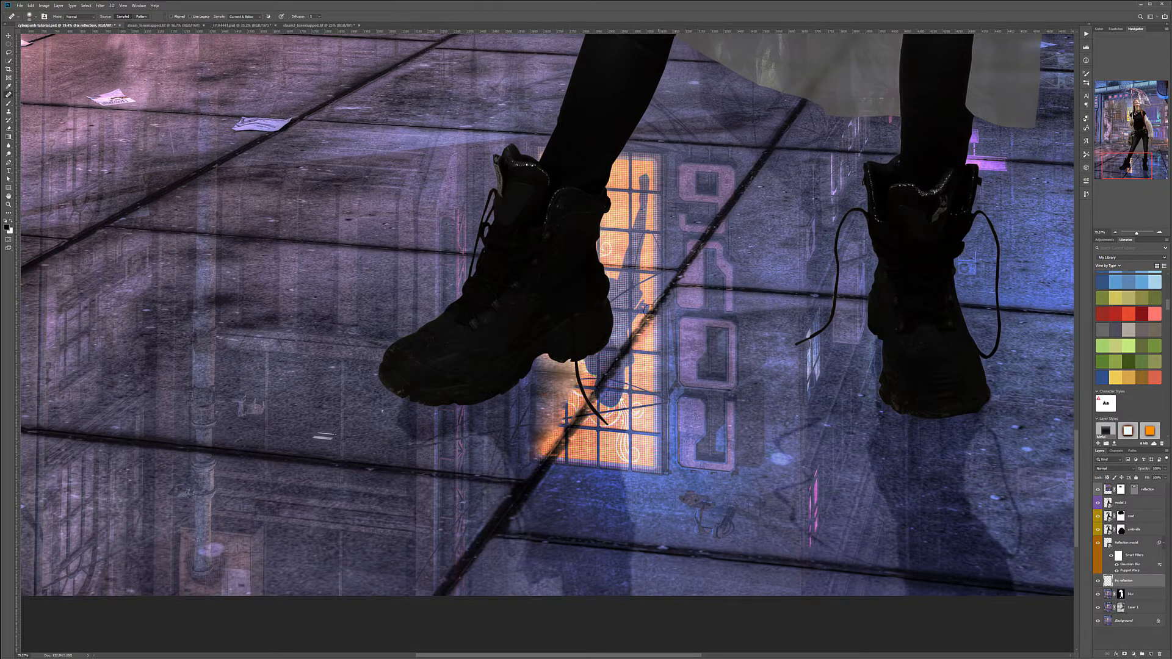
mouse_move(619, 360)
left_mouse_down()
mouse_move(609, 373)
mouse_move(593, 366)
mouse_move(597, 396)
left_mouse_up()
Step: Clone plain floor texture over the orange window reflection below the left boot's heel, rebuilding the diagonal tile joint
left_click(9, 112)
left_click(257, 276, "alt")
mouse_move(550, 368)
left_mouse_down()
mouse_move(541, 402)
mouse_move(506, 381)
mouse_move(548, 406)
mouse_move(564, 361)
mouse_move(527, 401)
mouse_move(549, 415)
mouse_move(564, 406)
mouse_move(531, 434)
mouse_move(529, 459)
mouse_move(581, 352)
mouse_move(580, 366)
mouse_move(608, 355)
mouse_move(568, 422)
mouse_move(582, 366)
mouse_move(537, 450)
mouse_move(604, 374)
left_mouse_up()
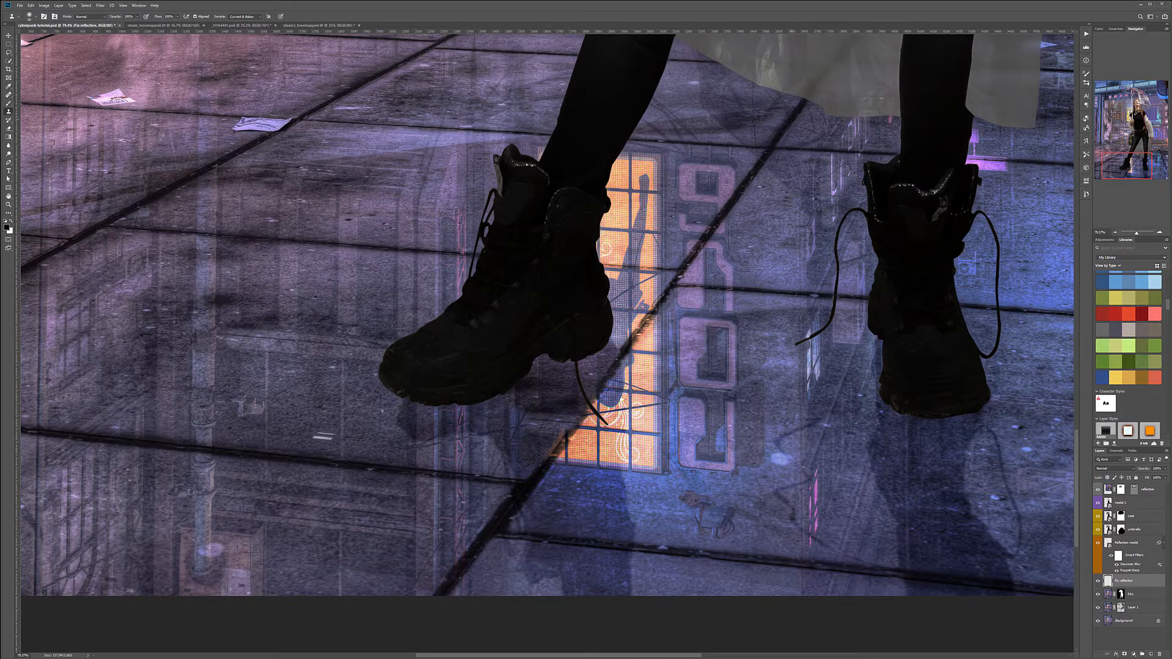
mouse_move(599, 386)
left_mouse_down()
mouse_move(582, 413)
mouse_move(612, 366)
left_mouse_up()
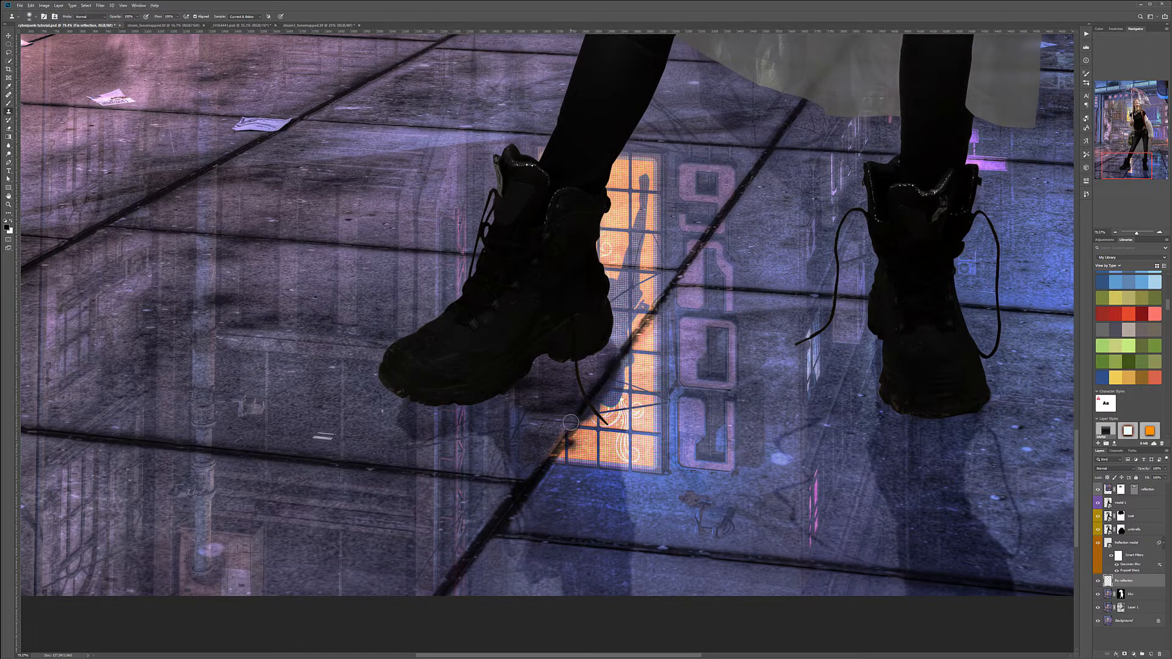
left_click_drag(572, 423, 552, 459)
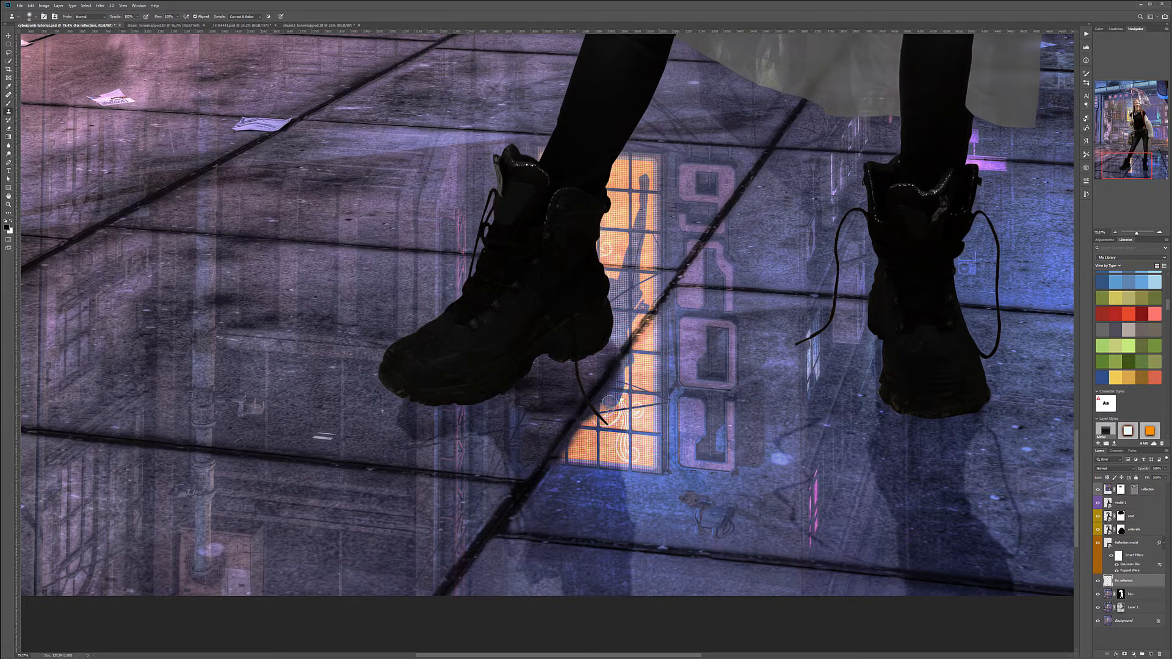
mouse_move(605, 406)
left_mouse_down()
mouse_move(561, 458)
mouse_move(599, 429)
mouse_move(584, 485)
mouse_move(616, 401)
mouse_move(617, 483)
mouse_move(598, 426)
mouse_move(570, 462)
left_mouse_up()
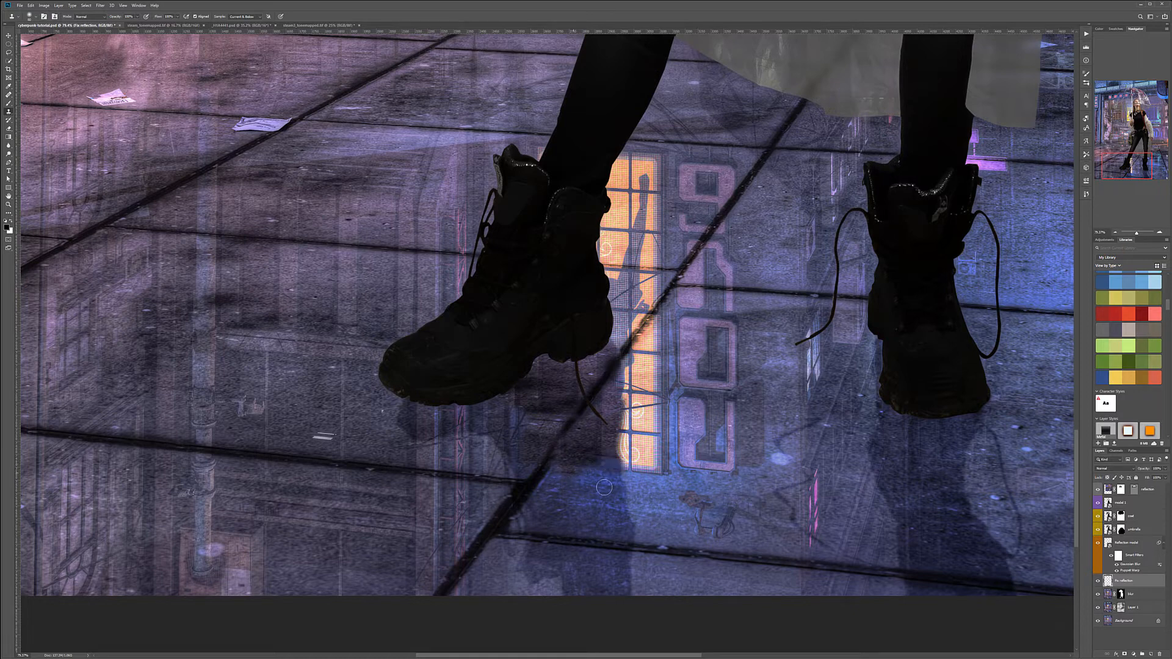
Step: Clone dark floor texture over the bright blue patch inside the left leg's reflection, beside the diagonal tile joint
left_click_drag(664, 544, 644, 397)
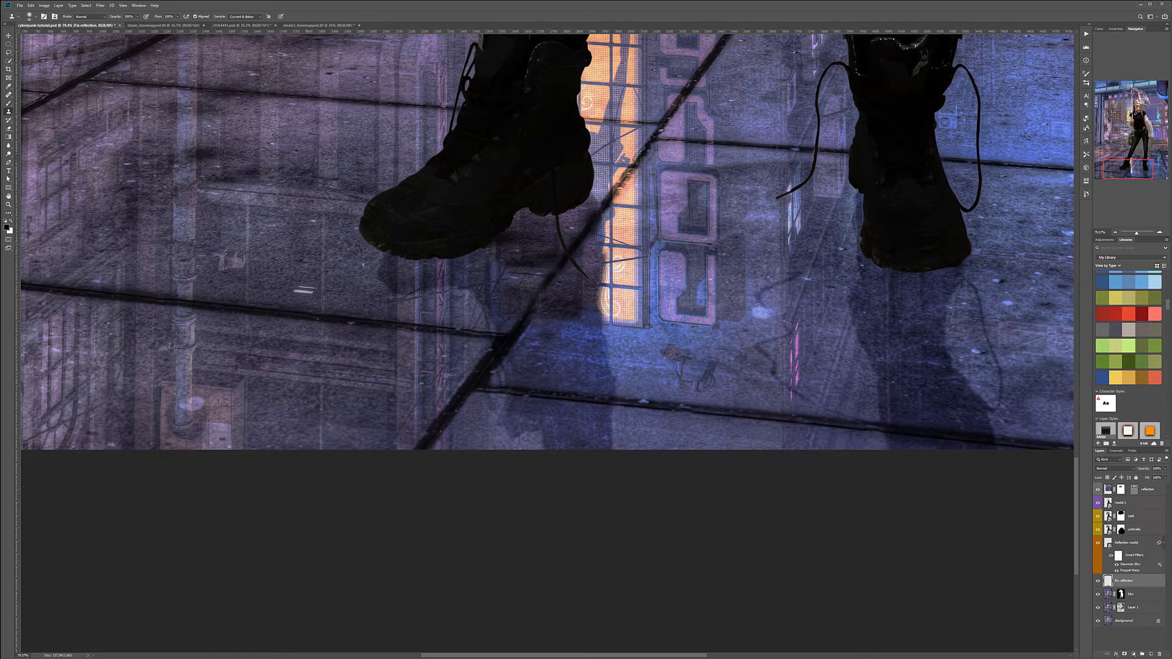
left_click(255, 121, "alt")
mouse_move(406, 269)
left_mouse_down()
mouse_move(449, 264)
mouse_move(455, 277)
mouse_move(485, 253)
mouse_move(509, 287)
mouse_move(503, 320)
mouse_move(430, 269)
mouse_move(390, 260)
mouse_move(488, 280)
mouse_move(527, 379)
mouse_move(548, 321)
mouse_move(551, 354)
mouse_move(565, 306)
mouse_move(577, 351)
mouse_move(516, 315)
left_mouse_up()
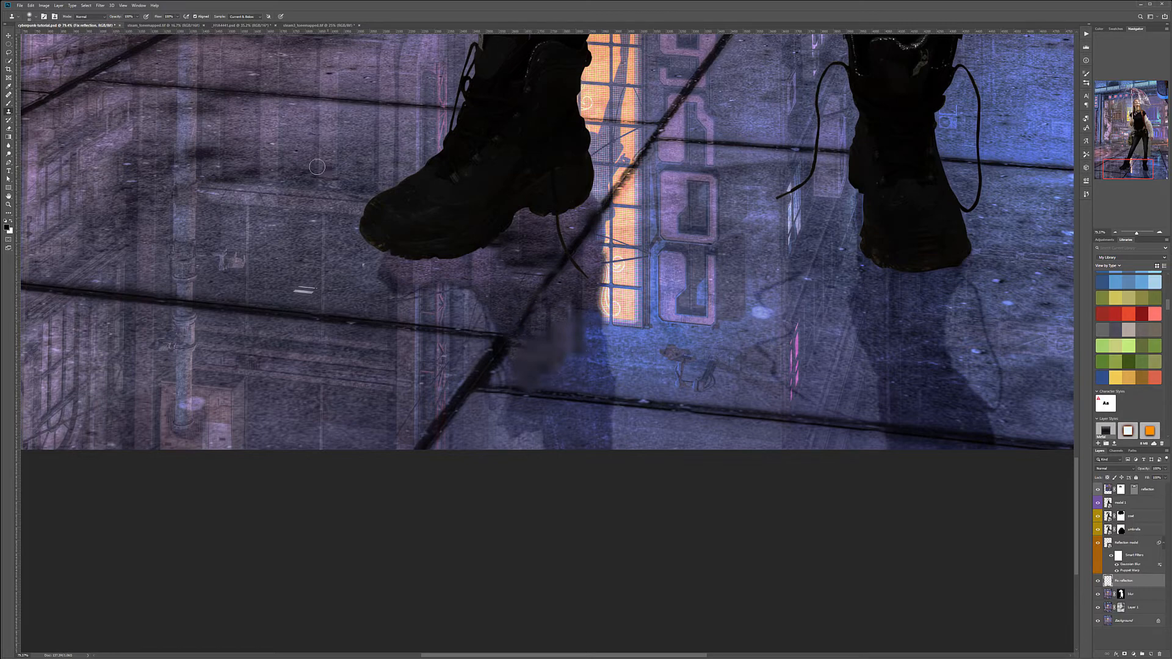
mouse_move(559, 348)
left_mouse_down()
mouse_move(557, 316)
mouse_move(530, 353)
mouse_move(574, 325)
mouse_move(561, 357)
mouse_move(574, 312)
mouse_move(589, 362)
mouse_move(592, 310)
mouse_move(600, 378)
mouse_move(545, 360)
mouse_move(525, 367)
mouse_move(589, 382)
left_mouse_up()
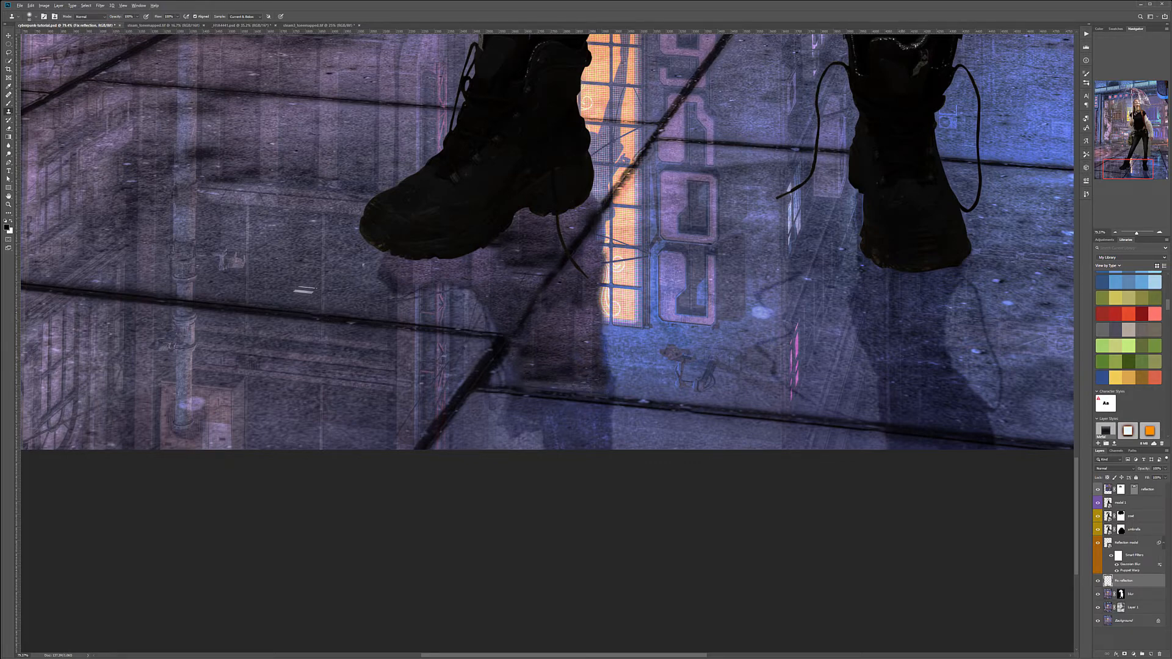
scroll(697, 325, "down", 12)
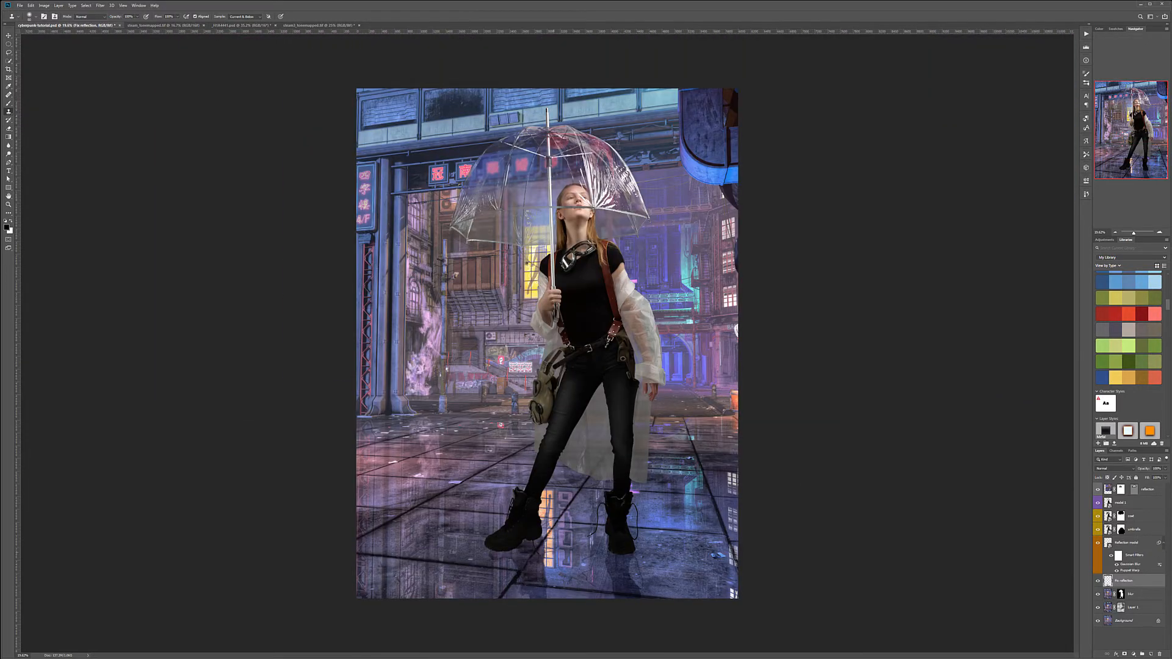
Step: Slightly lower the opacity of the retouching layer that holds the cleaned-up floor reflections
left_click(1166, 471)
left_click_drag(1152, 476, 1164, 474)
Step: Clone floor texture over the leftover patches in the left boot's reflection, below the heel and along the sole
scroll(543, 579, "up", 5)
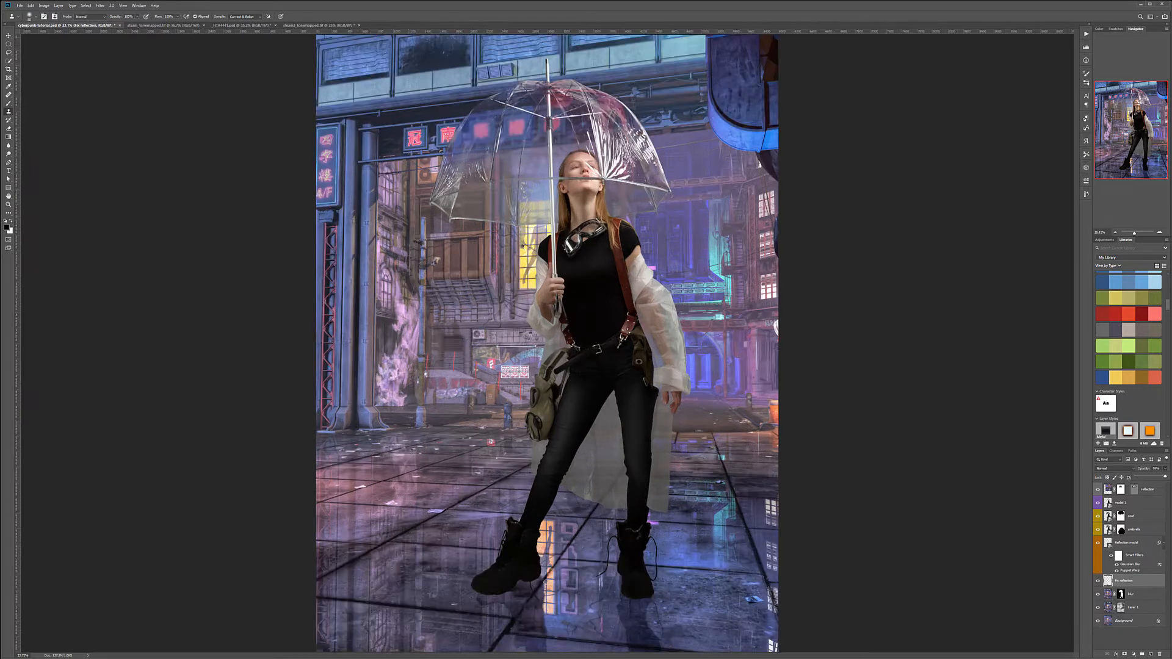
left_click_drag(567, 616, 544, 409)
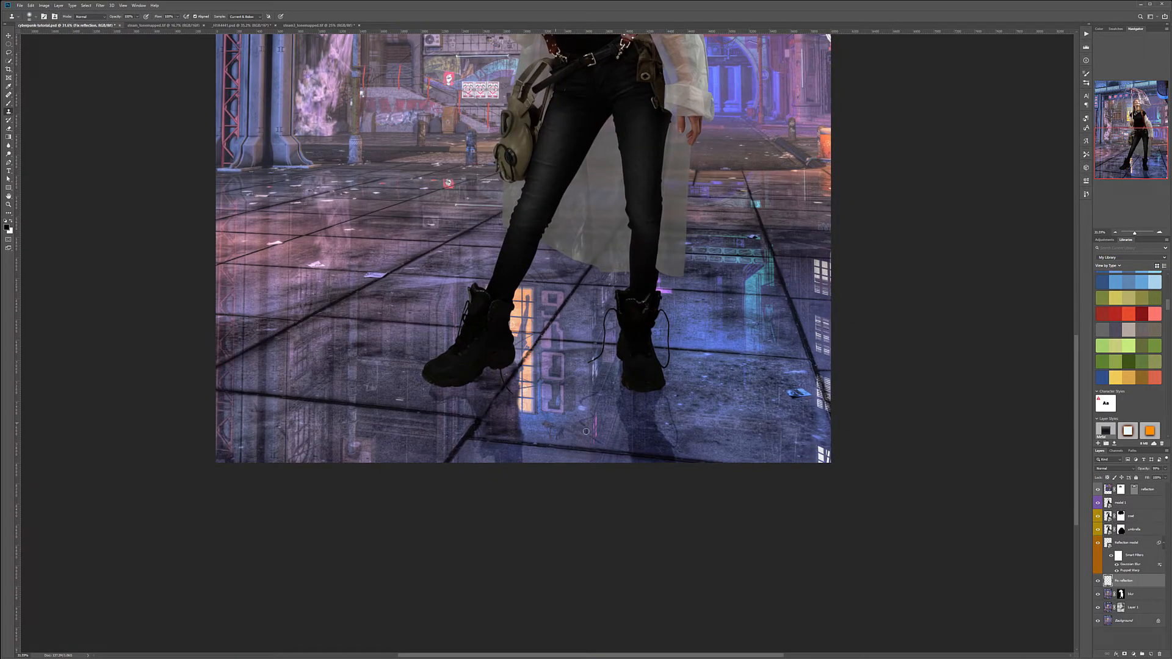
scroll(586, 432, "up", 5)
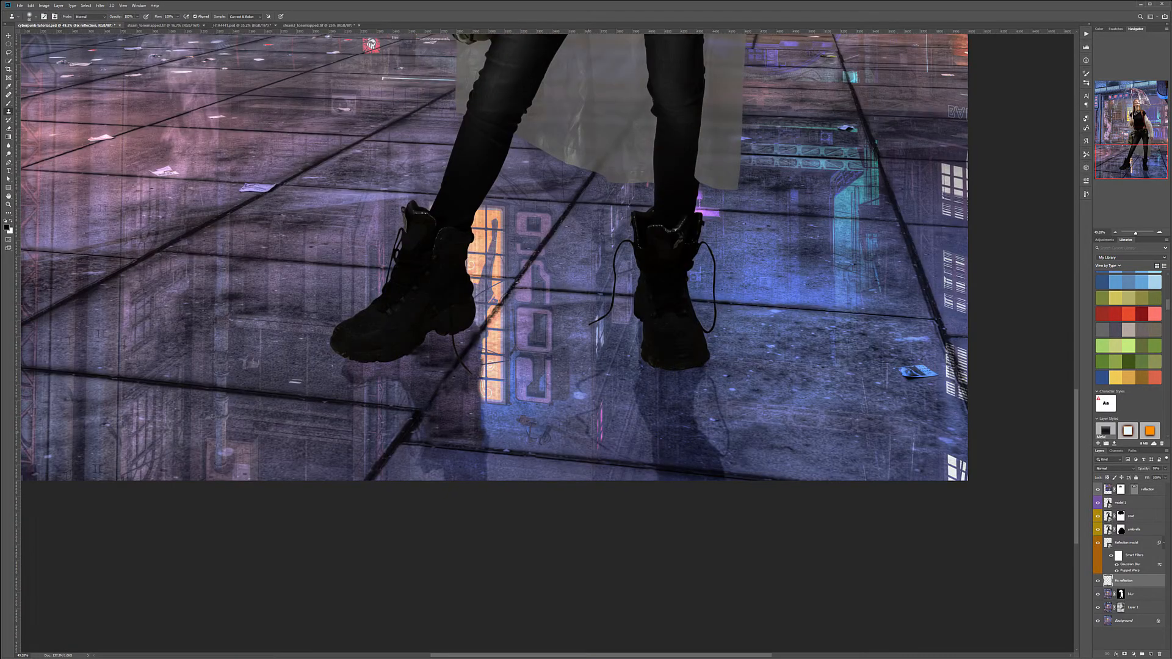
left_click(793, 401, "alt")
left_click_drag(475, 439, 482, 412)
mouse_move(431, 439)
left_mouse_down()
mouse_move(464, 435)
mouse_move(429, 431)
mouse_move(468, 402)
mouse_move(470, 413)
mouse_move(470, 382)
mouse_move(440, 414)
mouse_move(470, 373)
left_mouse_up()
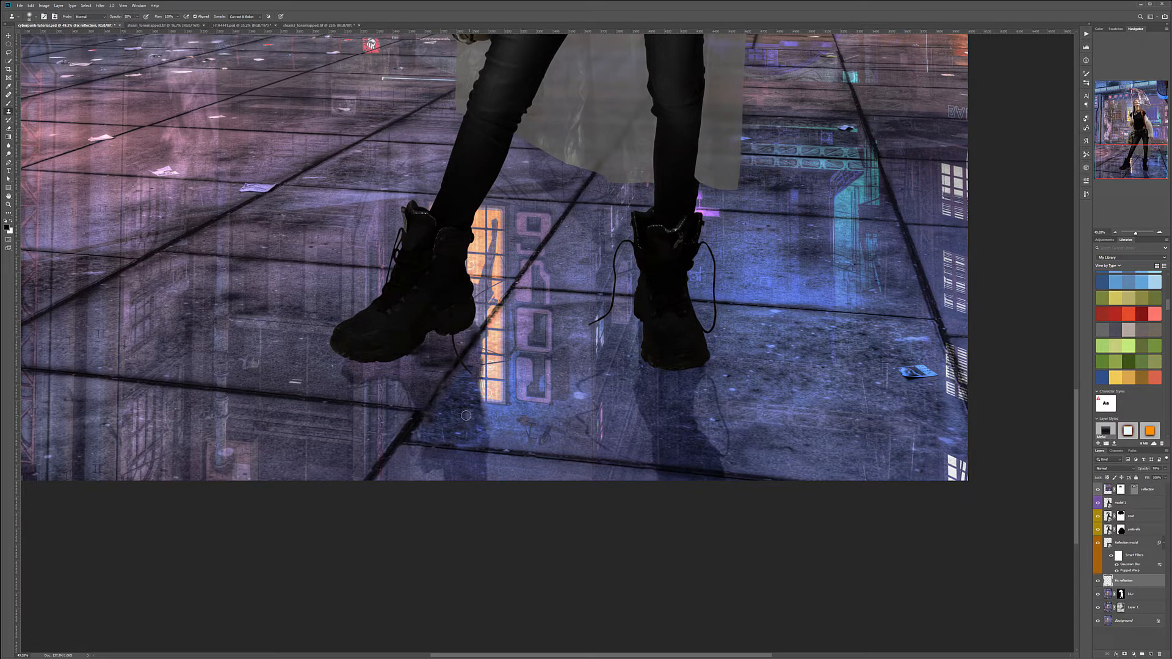
left_click_drag(467, 412, 461, 420)
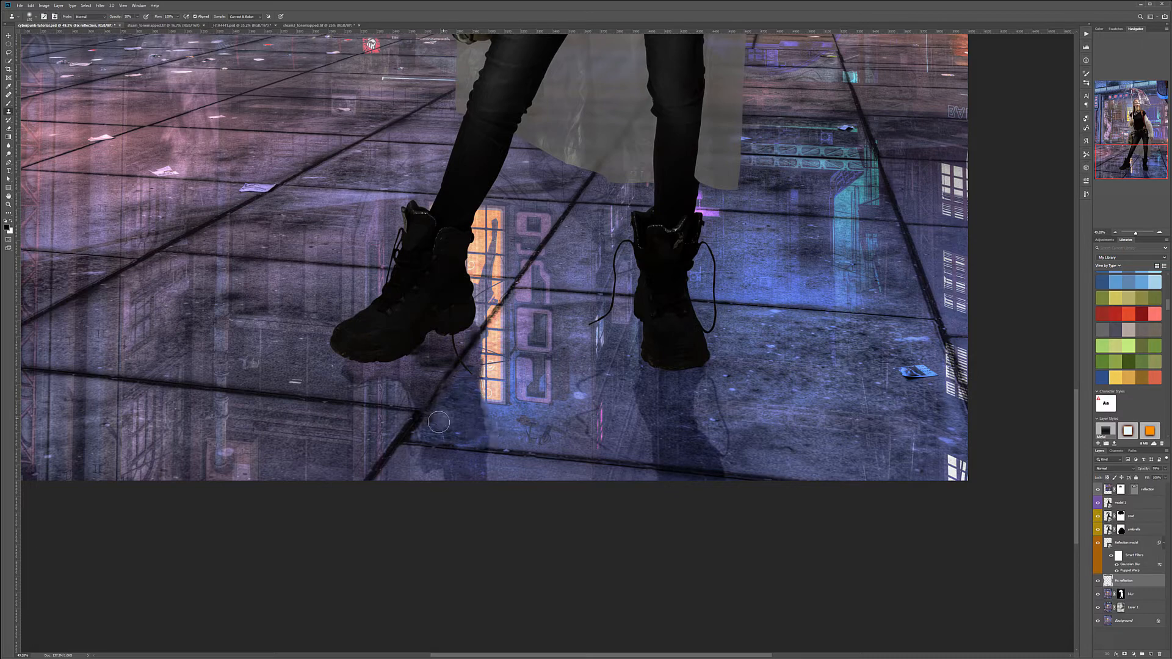
mouse_move(440, 362)
left_mouse_down()
mouse_move(331, 372)
mouse_move(398, 369)
mouse_move(349, 374)
mouse_move(371, 382)
mouse_move(416, 369)
mouse_move(363, 385)
mouse_move(424, 375)
mouse_move(348, 359)
left_mouse_up()
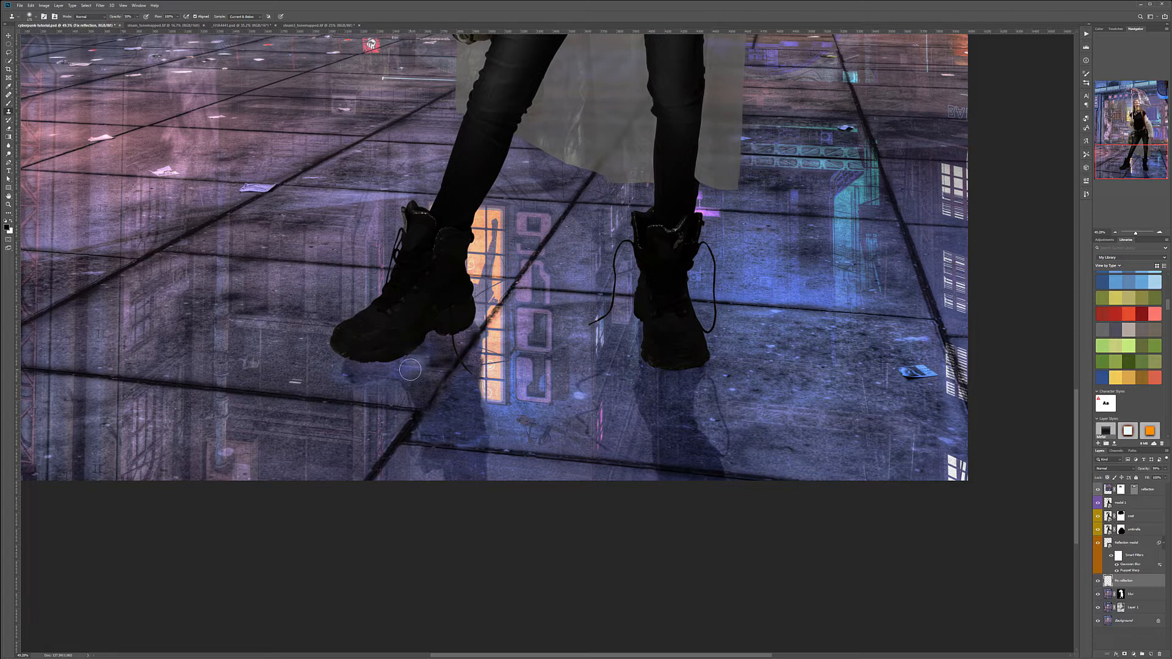
mouse_move(453, 323)
left_mouse_down()
mouse_move(428, 380)
mouse_move(469, 320)
mouse_move(463, 360)
left_mouse_up()
key("ctrl+0")
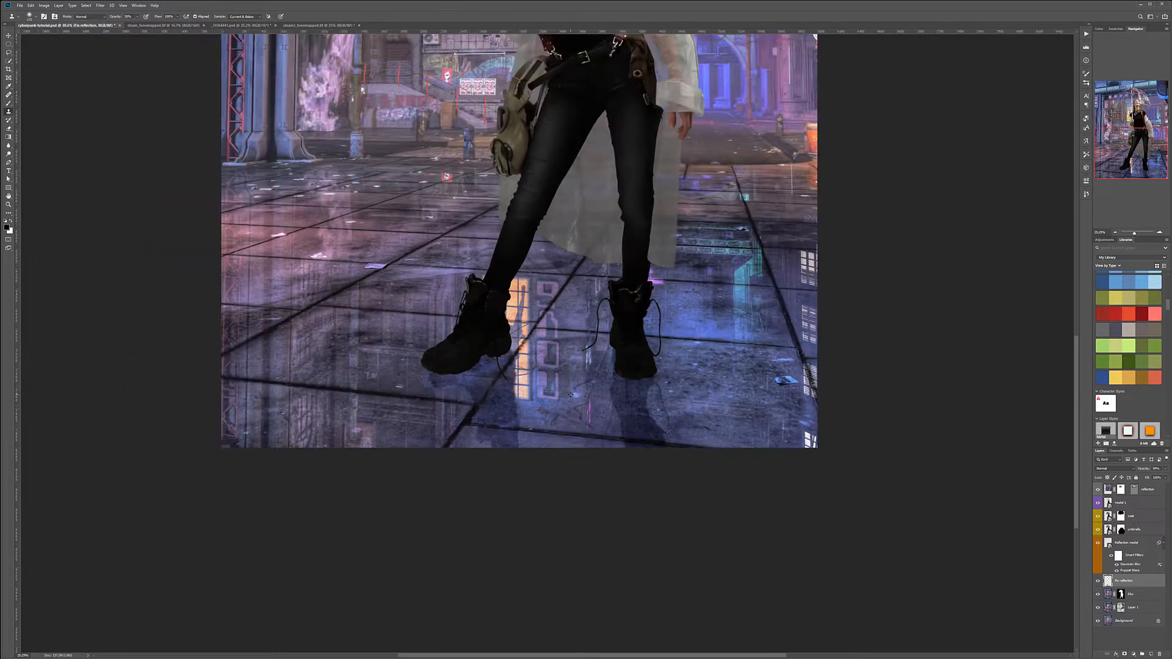
scroll(584, 415, "down", 1)
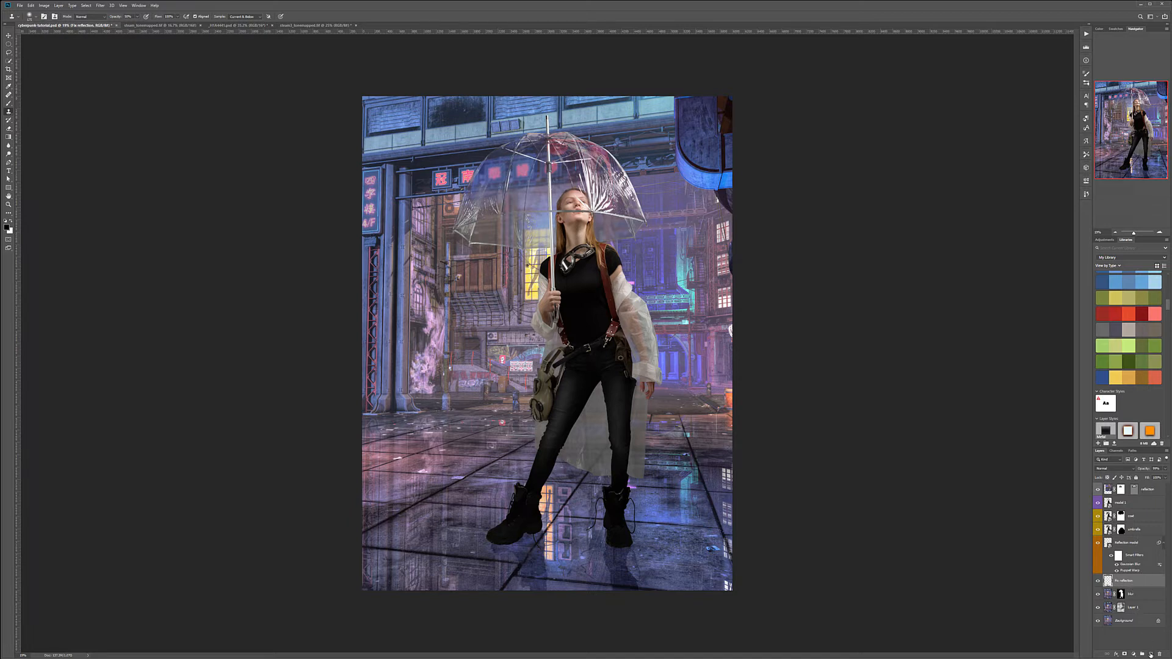
Step: Add a new layer named Shadow above the reflection retouching layer and set its blend mode to Multiply
left_click(1150, 653)
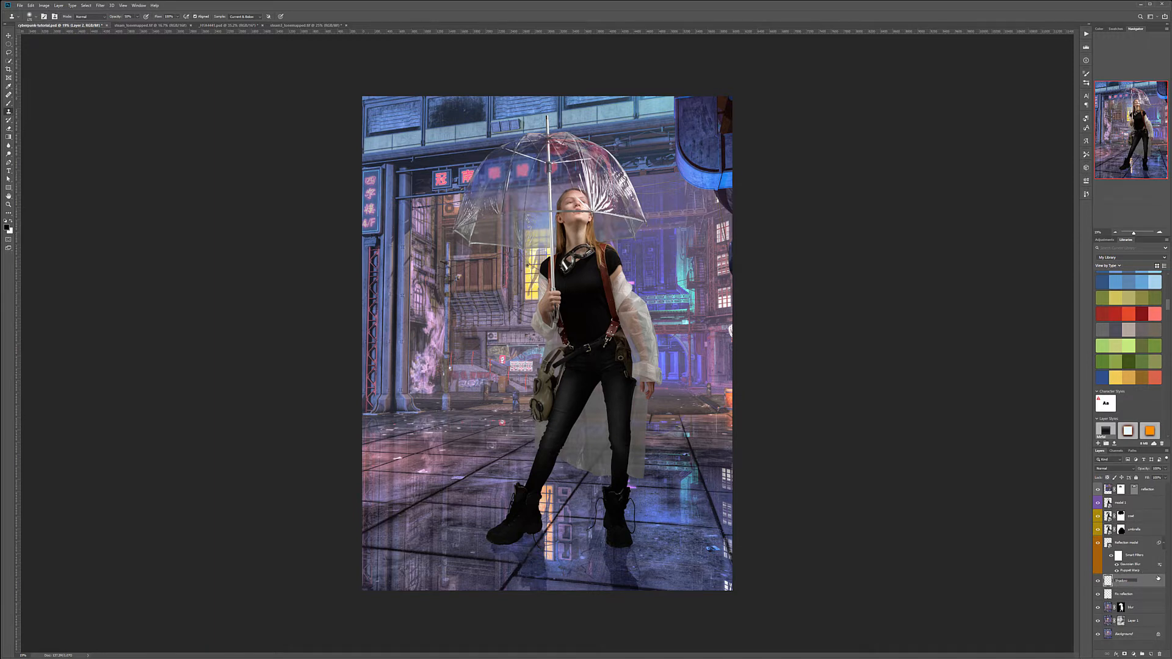
key("Return")
left_click(1111, 468)
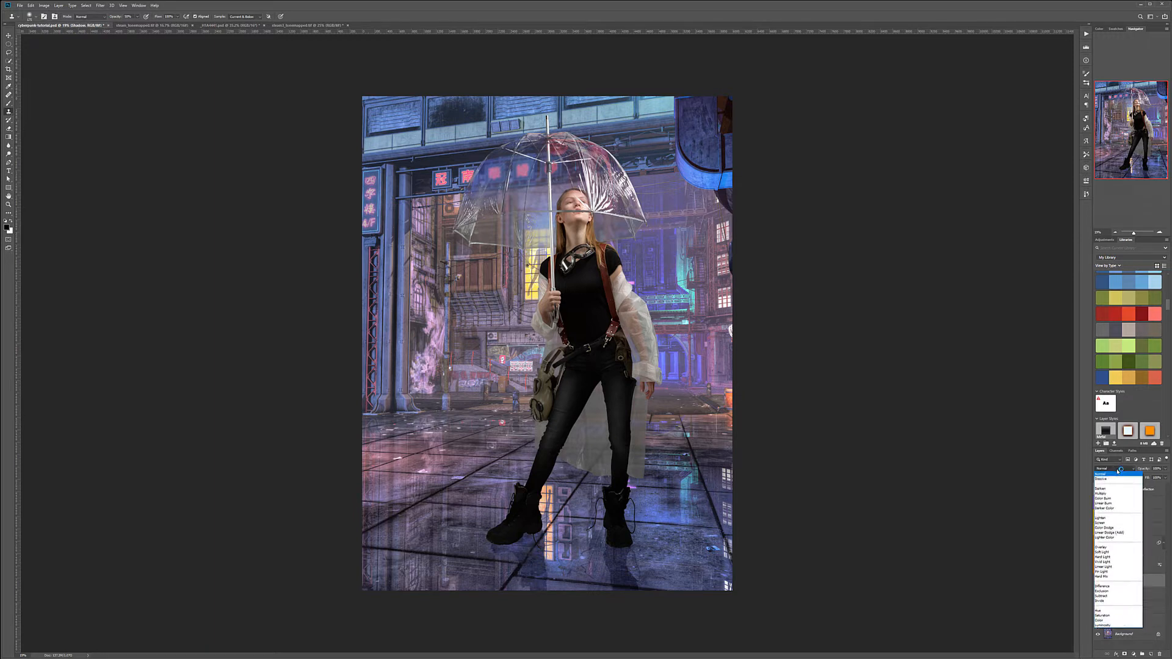
left_click(1101, 493)
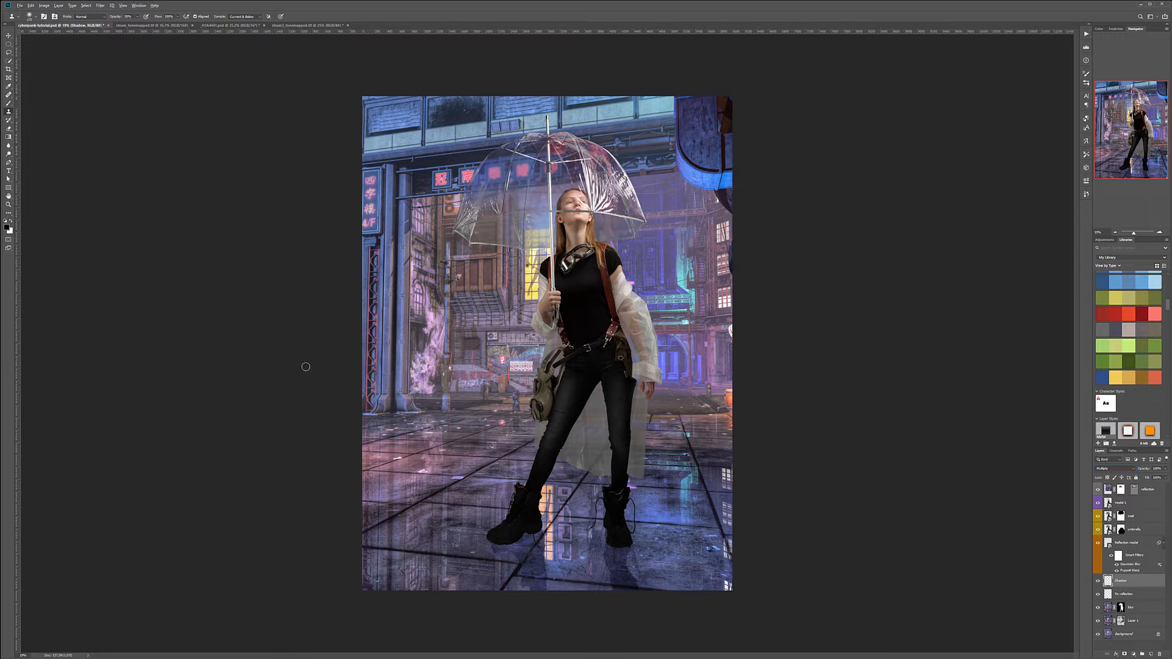
Step: Paint black contact shadows on the floor directly beneath both boots with a small soft brush at 20% opacity
left_click(9, 104)
scroll(622, 574, "up", 2)
scroll(627, 582, "up", 5)
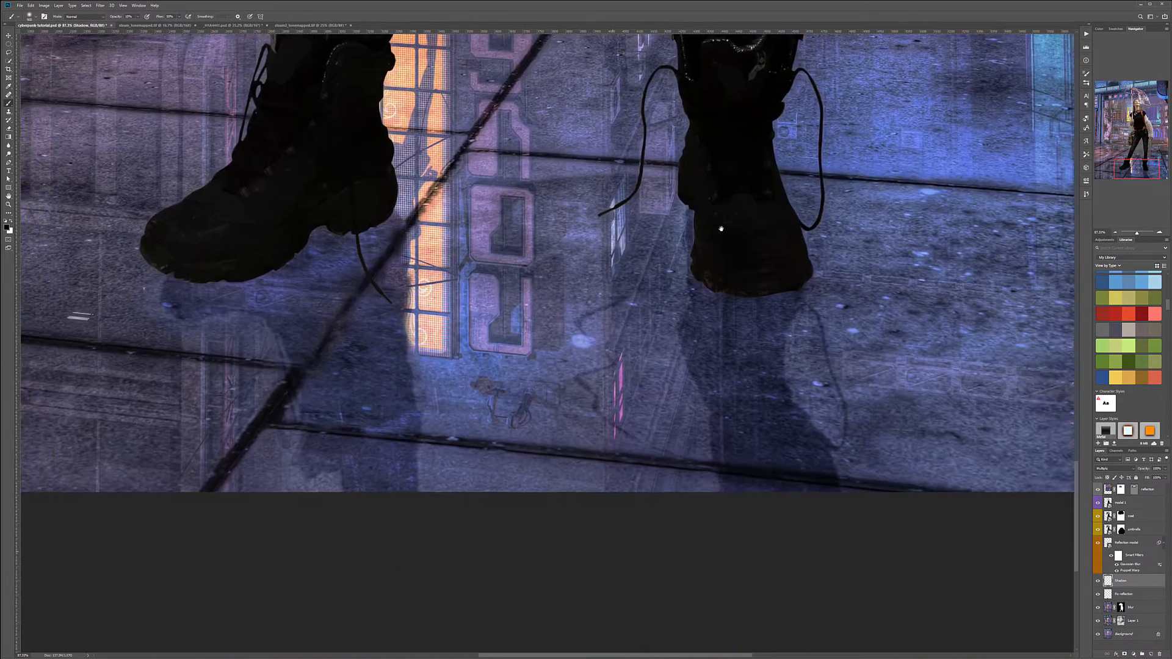
left_click_drag(721, 229, 787, 249)
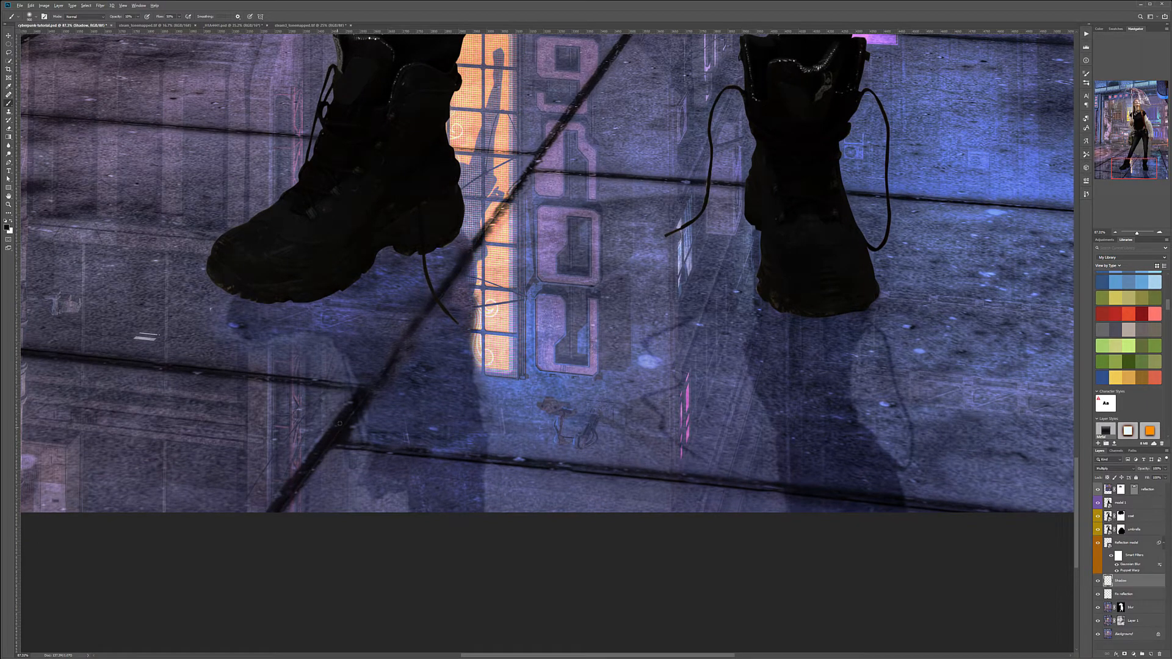
key("[")
key("[")
key("[")
key("[")
key("[")
key("[")
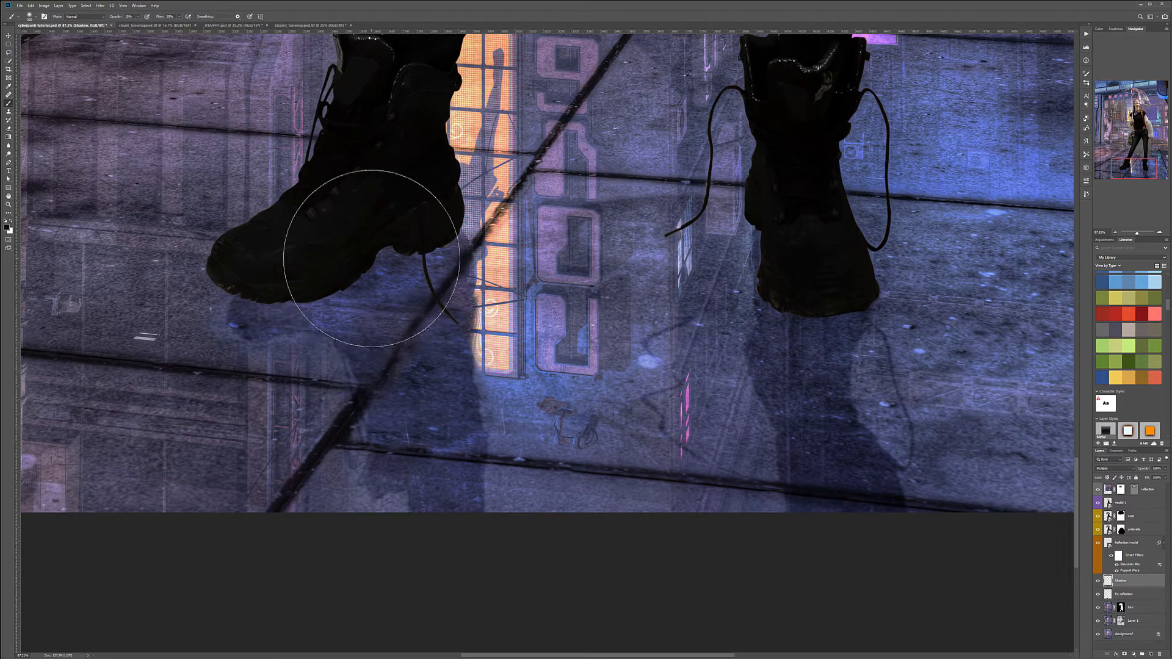
key("[")
key("[")
key("[")
key("[")
key("[")
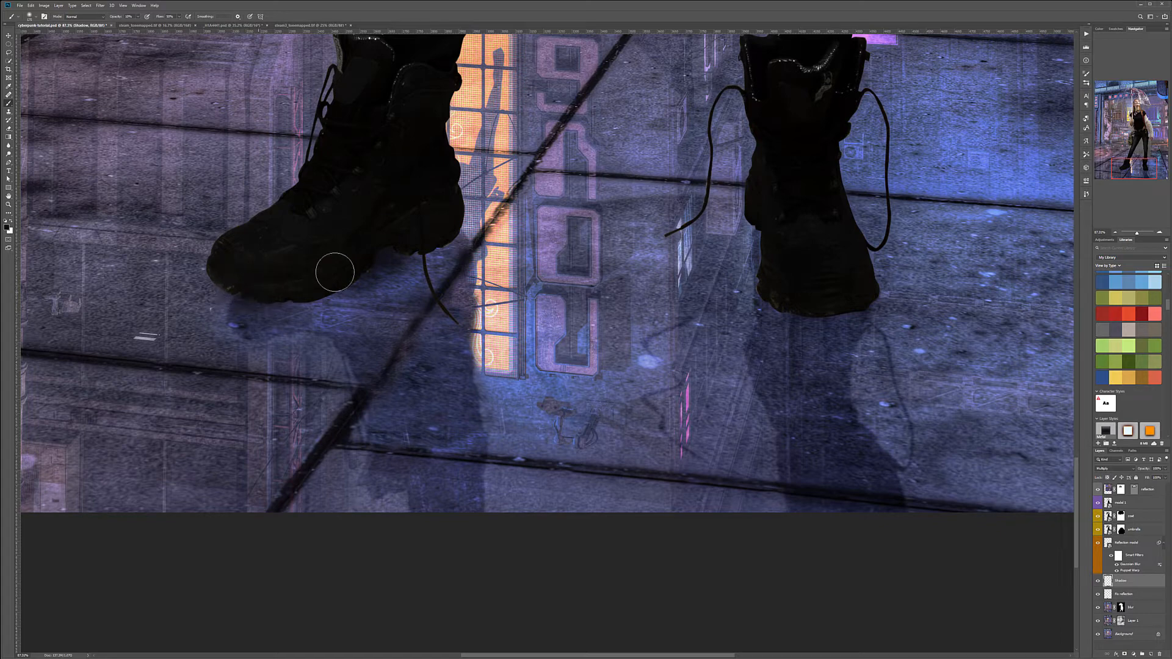
key("2")
mouse_move(239, 274)
left_mouse_down()
mouse_move(311, 298)
mouse_move(283, 292)
mouse_move(363, 267)
mouse_move(406, 234)
mouse_move(419, 248)
mouse_move(460, 237)
mouse_move(389, 257)
mouse_move(394, 242)
mouse_move(328, 305)
mouse_move(288, 291)
mouse_move(338, 284)
mouse_move(364, 264)
mouse_move(268, 292)
mouse_move(374, 244)
mouse_move(416, 242)
mouse_move(290, 293)
mouse_move(232, 290)
mouse_move(396, 247)
left_mouse_up()
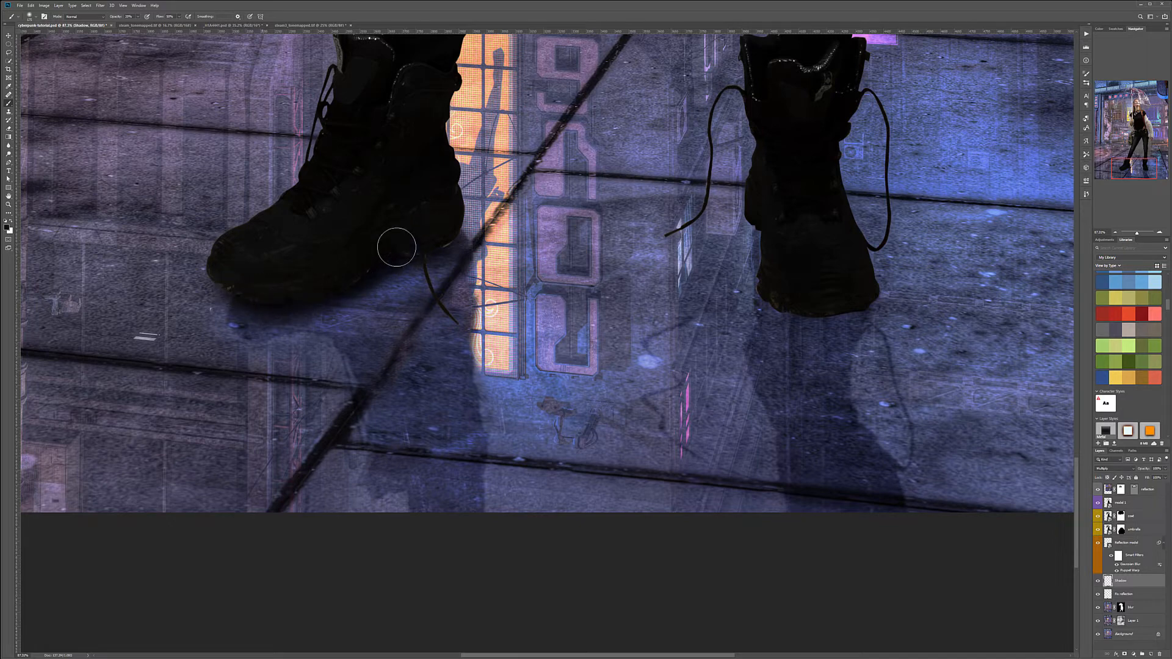
mouse_move(776, 223)
left_mouse_down()
mouse_move(789, 300)
mouse_move(850, 302)
mouse_move(817, 314)
mouse_move(779, 306)
mouse_move(854, 305)
mouse_move(830, 310)
mouse_move(766, 230)
mouse_move(773, 296)
mouse_move(839, 300)
mouse_move(781, 251)
mouse_move(755, 207)
mouse_move(761, 297)
mouse_move(816, 297)
left_mouse_up()
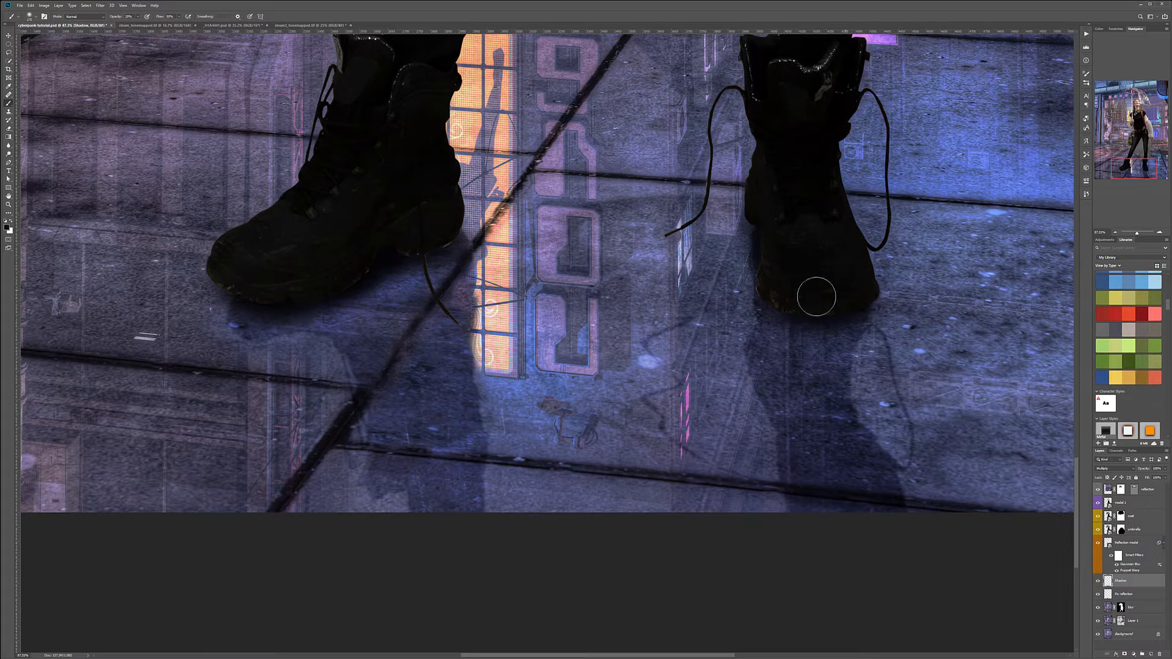
Step: Add a new layer named Soft shadow above the Shadow layer and set its blend mode to Multiply
scroll(537, 293, "down", 5)
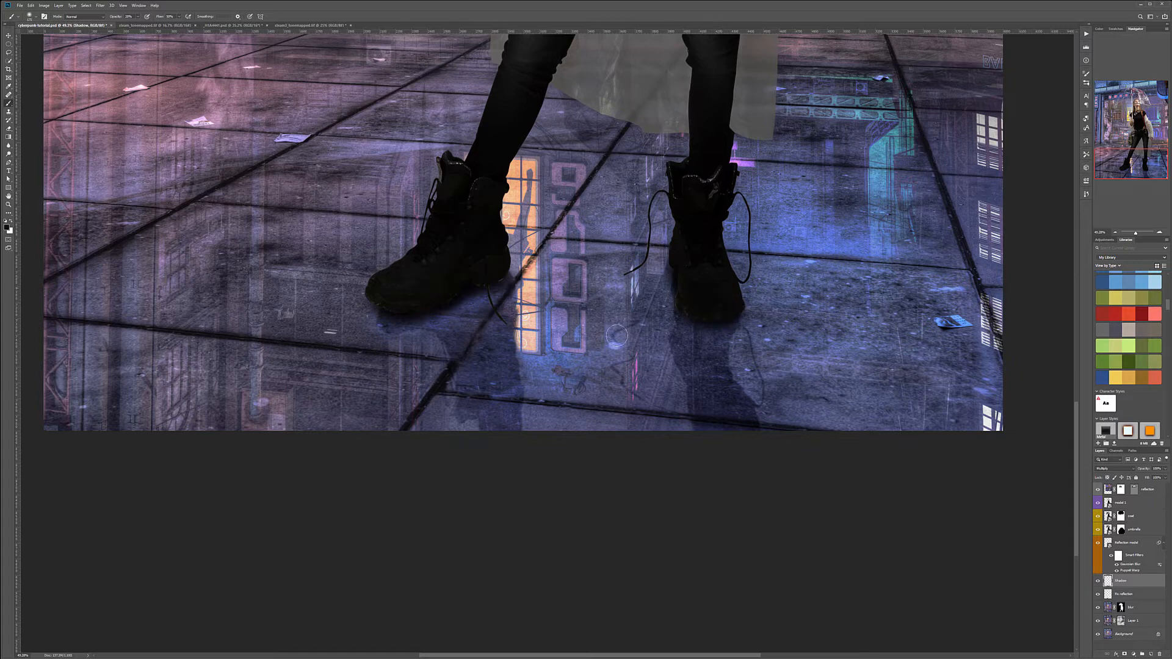
left_click(1148, 656)
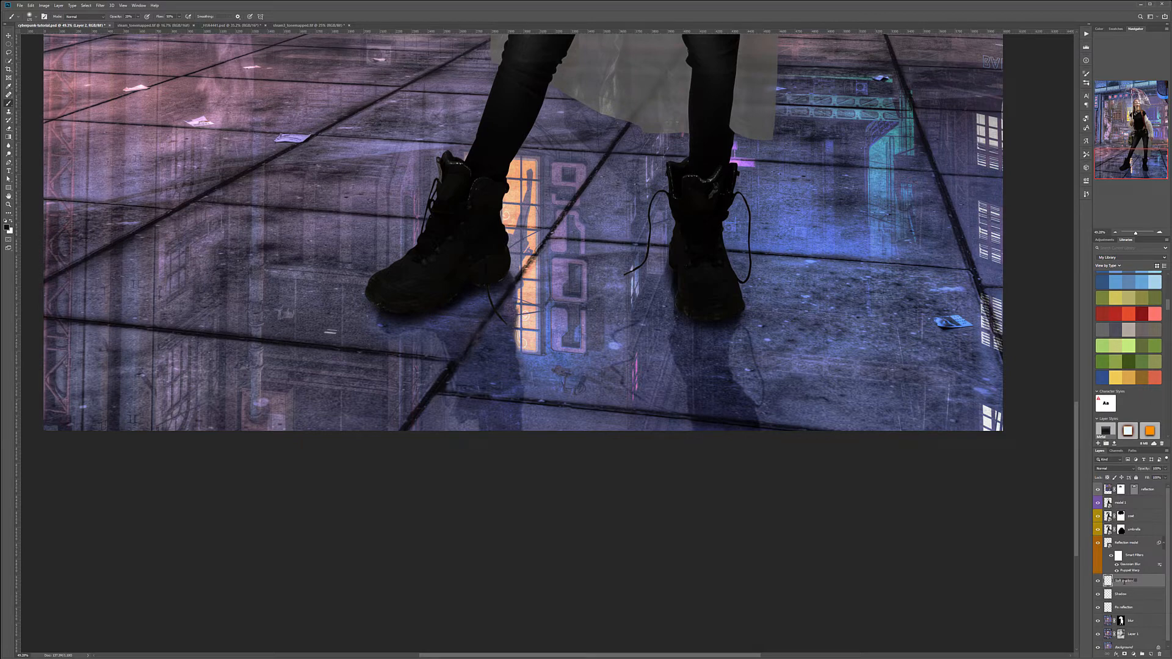
key("Return")
left_click(1119, 469)
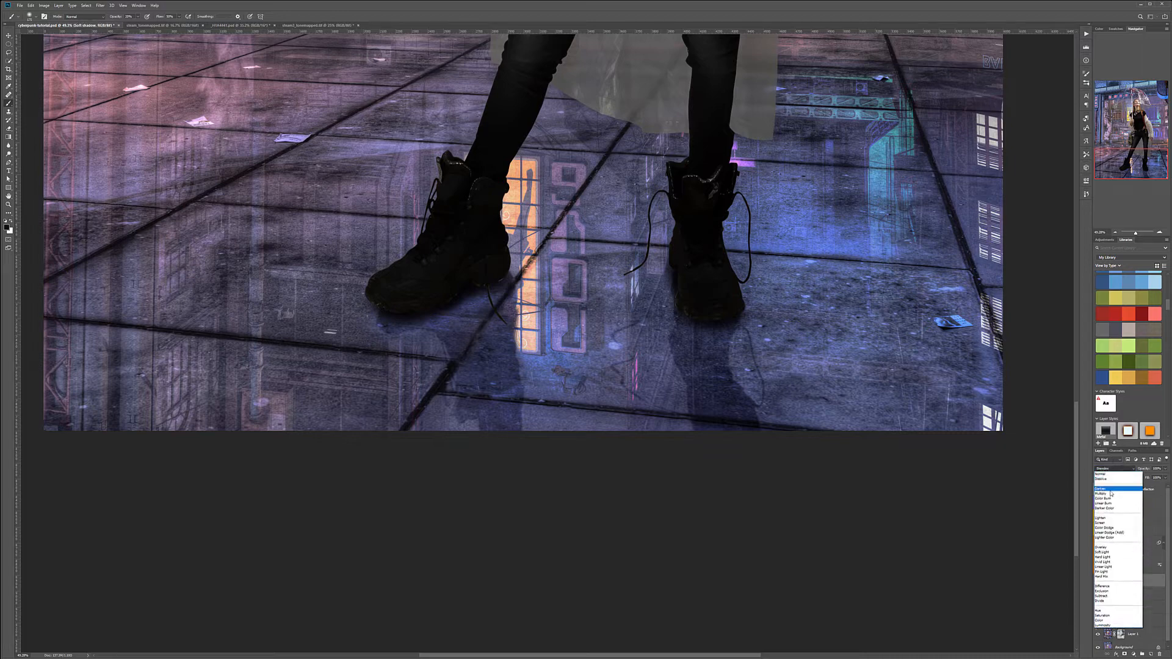
left_click(1108, 493)
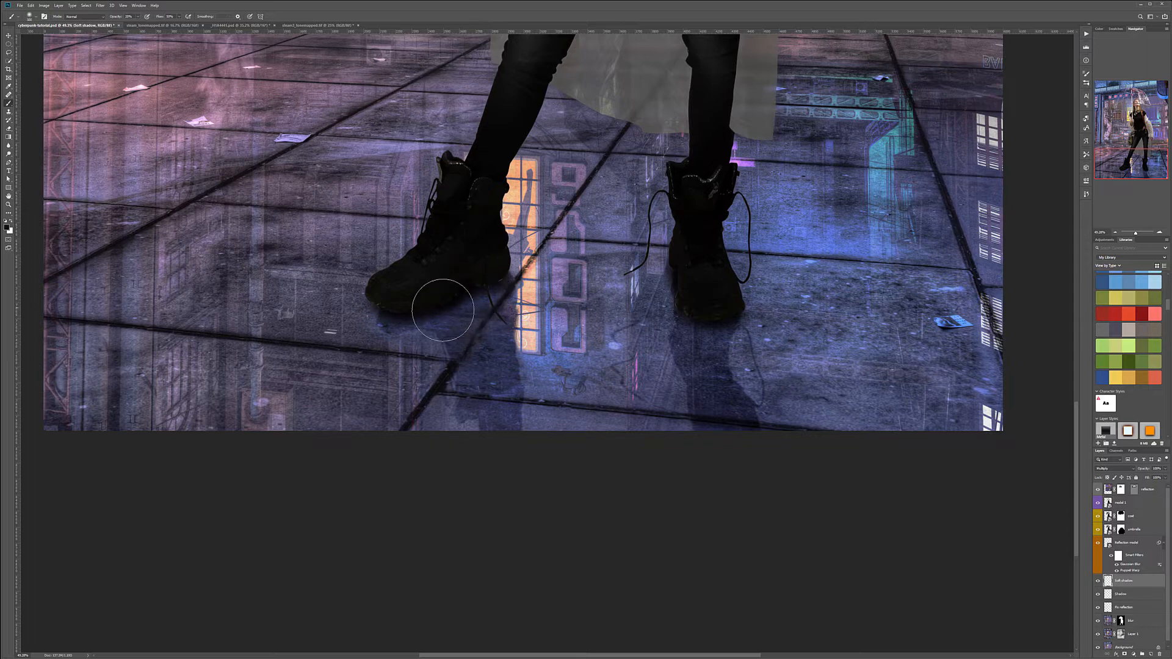
Step: Paint a broader, softer shadow on the floor around and between both boots with a larger brush
key("bracketright")
key("bracketright")
key("bracketright")
key("bracketright")
key("bracketright")
key("bracketright")
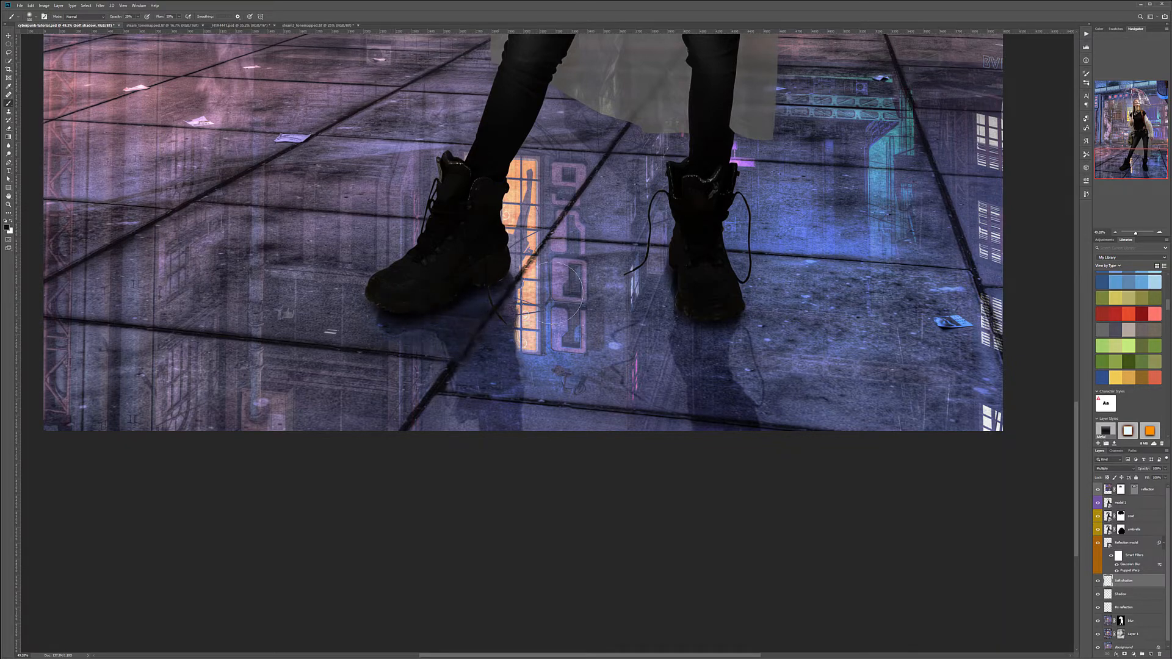
mouse_move(607, 312)
left_mouse_down()
mouse_move(670, 331)
mouse_move(674, 360)
mouse_move(683, 322)
mouse_move(592, 405)
mouse_move(800, 415)
mouse_move(791, 337)
mouse_move(708, 353)
mouse_move(657, 456)
mouse_move(771, 302)
left_mouse_up()
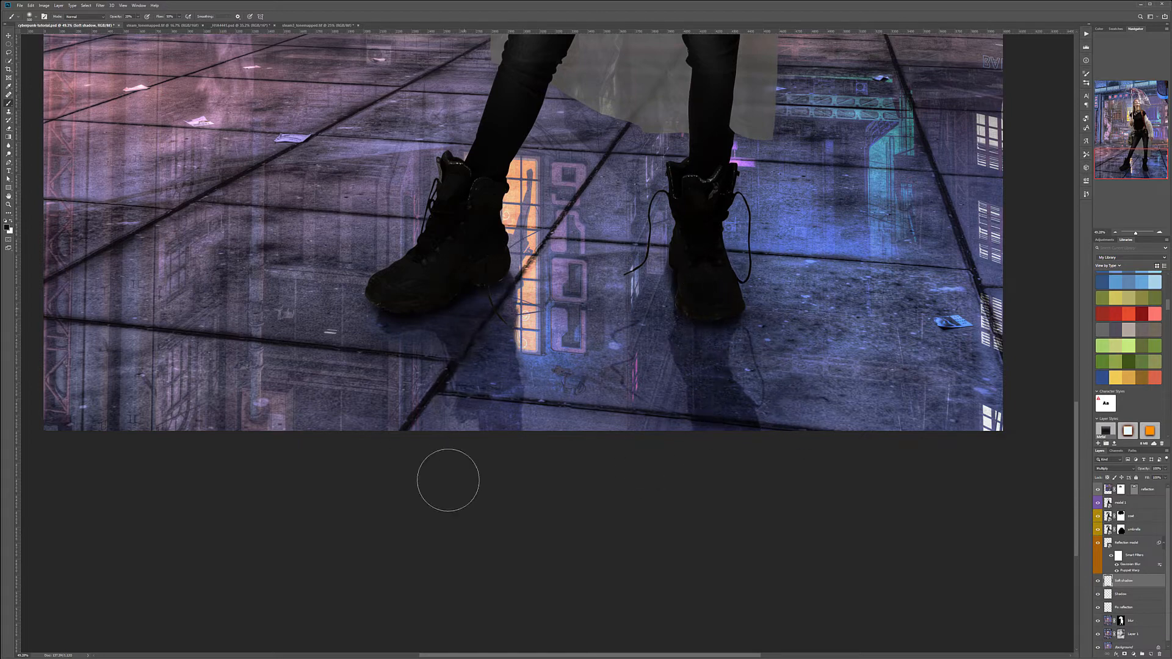
mouse_move(526, 416)
left_mouse_down()
mouse_move(629, 502)
mouse_move(594, 438)
mouse_move(796, 395)
mouse_move(687, 309)
mouse_move(518, 365)
mouse_move(608, 431)
left_mouse_up()
left_click_drag(534, 321, 593, 320)
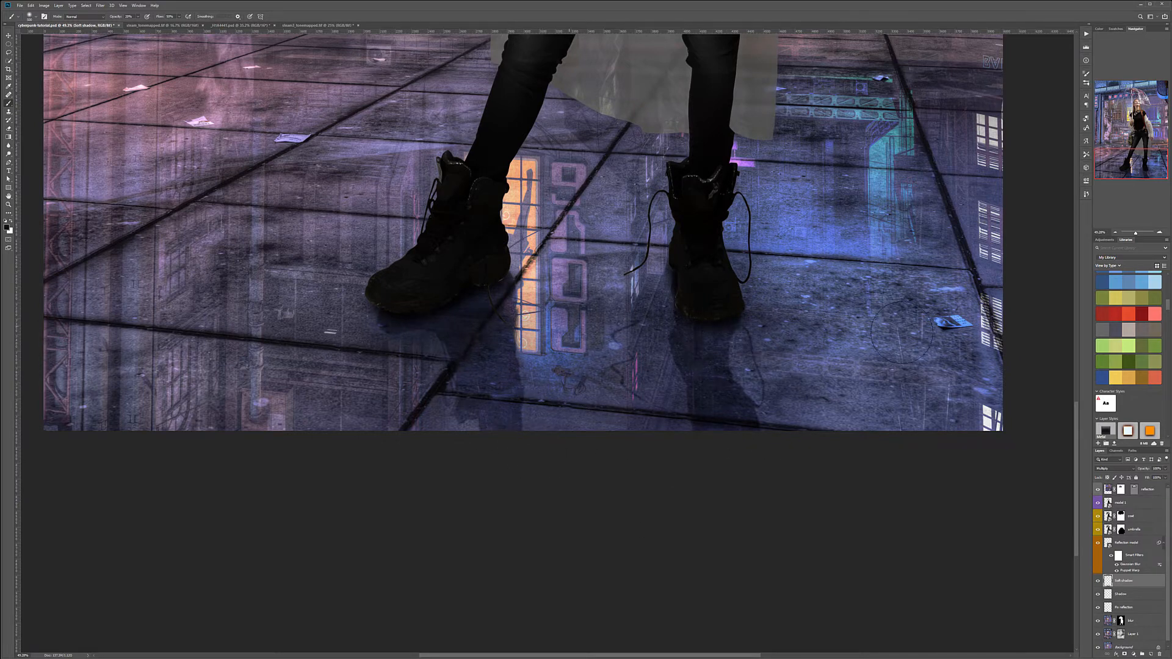
scroll(626, 374, "down", 3)
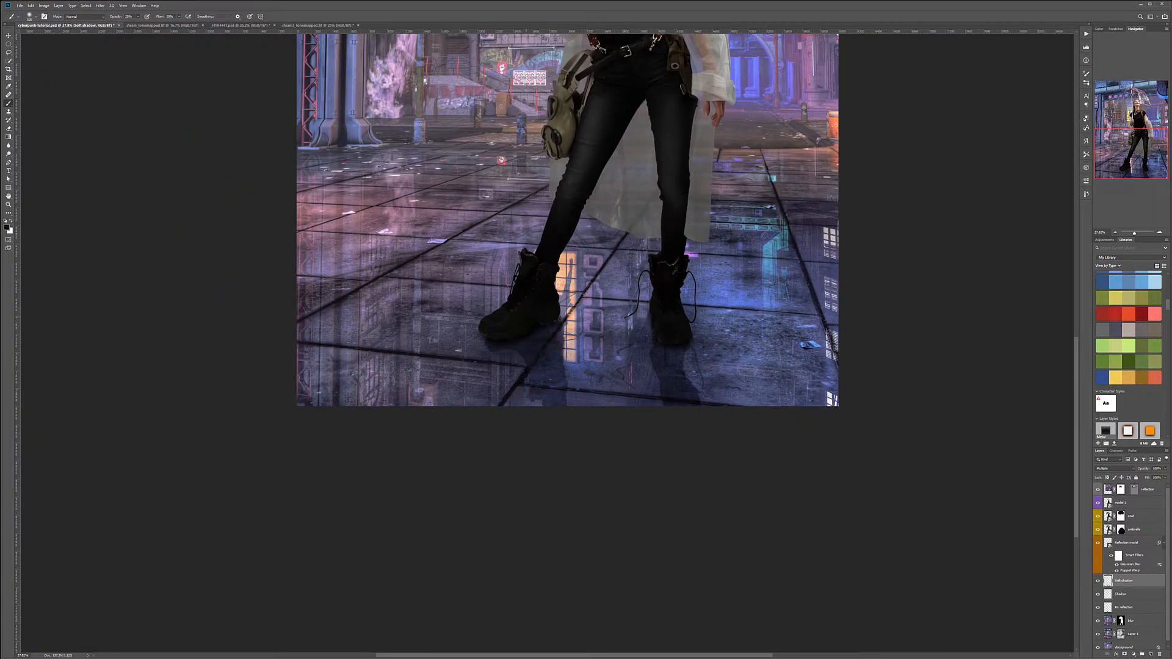
scroll(642, 348, "up", 3)
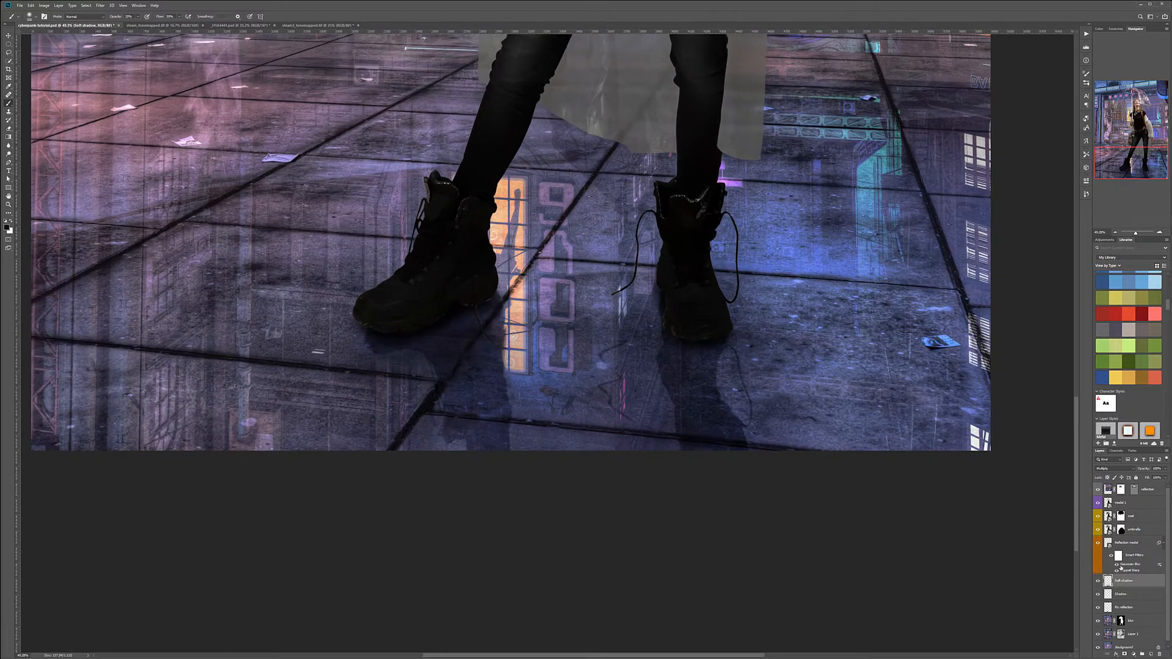
Step: Give the Soft shadow and Shadow layers a green colour label
left_click(1131, 593, "shift")
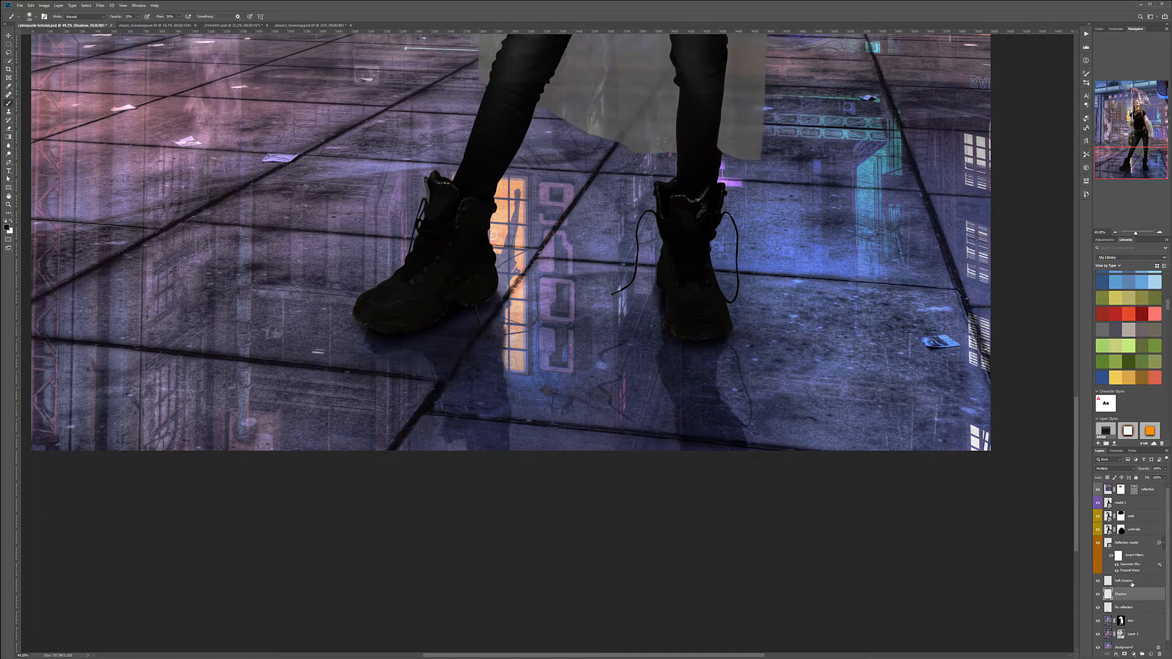
right_click(1130, 585)
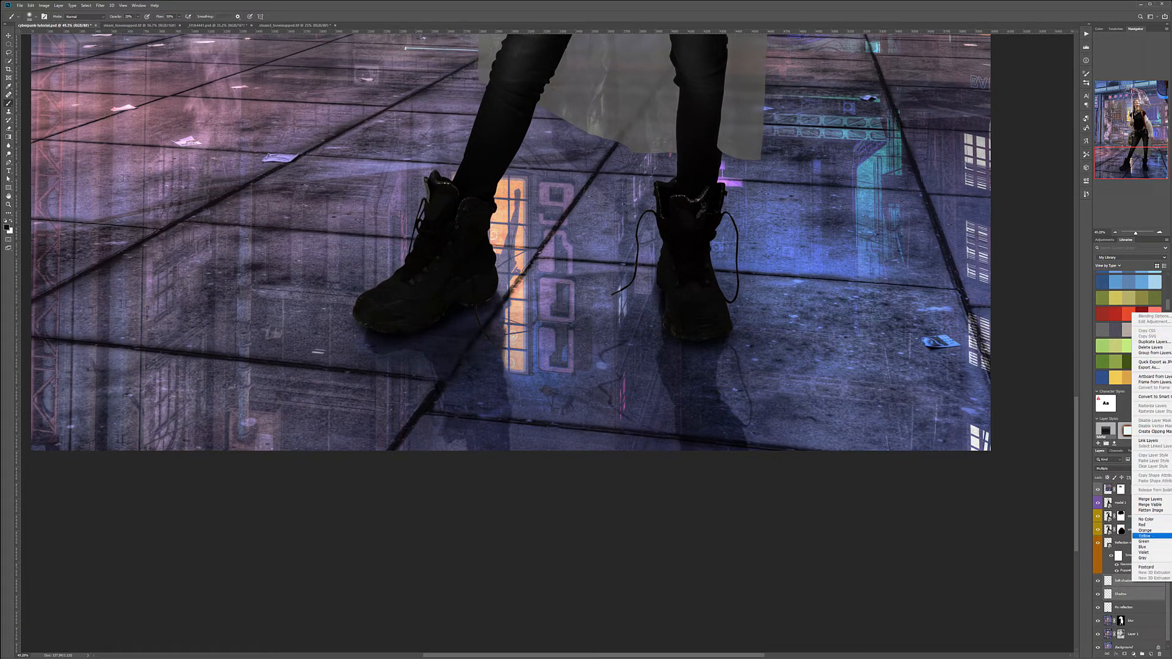
left_click(1144, 541)
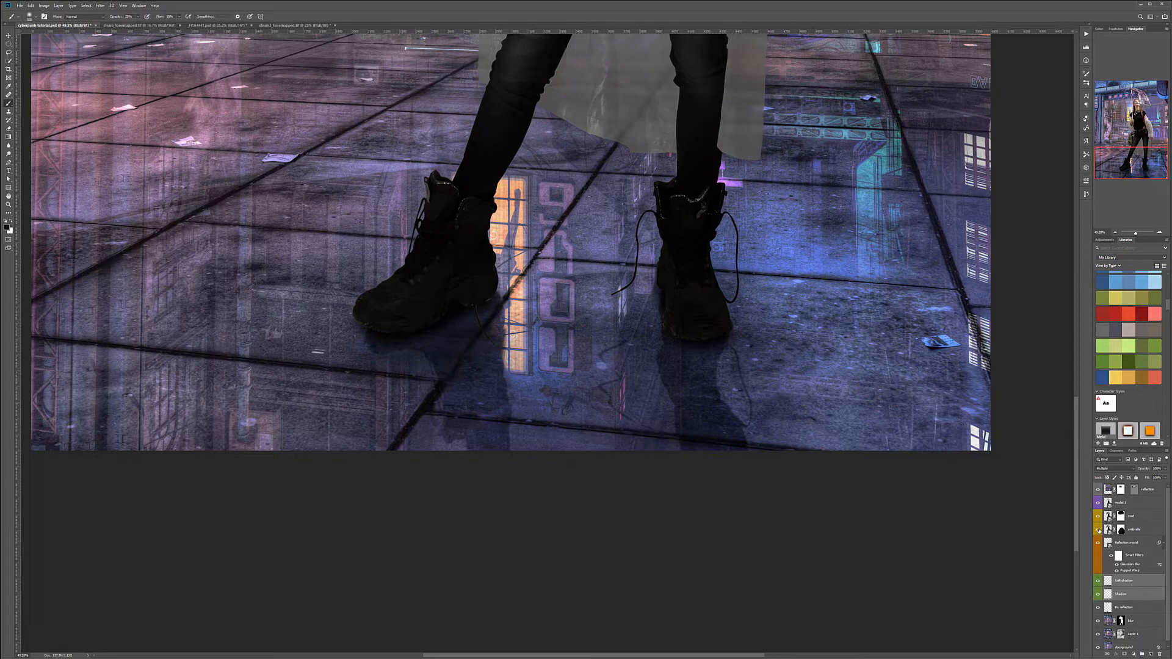
Step: Hide and show the model and raincoat layers to check what each one contains
left_click(1098, 502)
left_click(1097, 502)
left_click(1098, 502)
left_click(1098, 516)
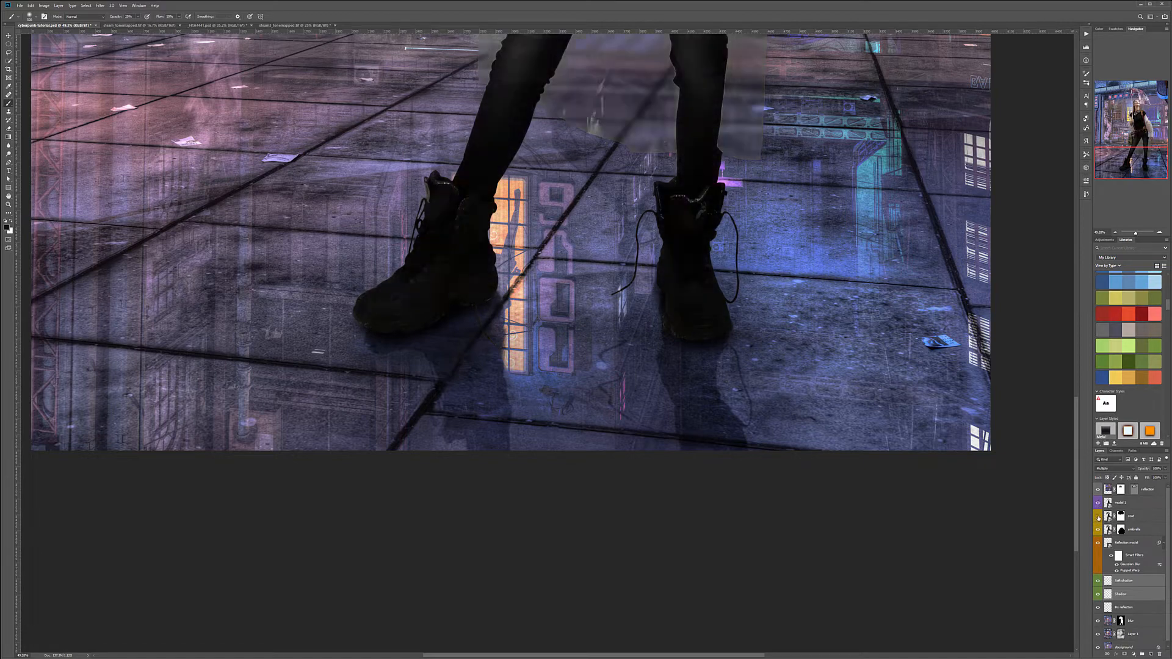
left_click(1097, 517)
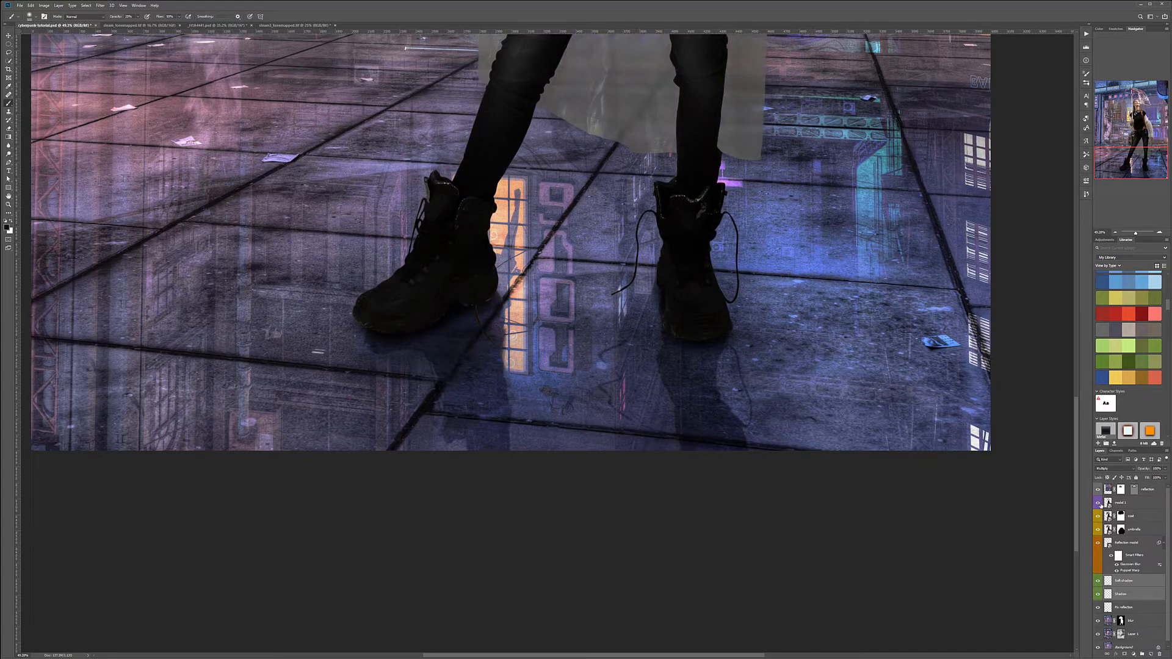
left_click(1098, 502)
left_click(1098, 503)
Step: Group the model, raincoat and umbrella layers as Model and give the group a violet colour label
left_click(1132, 505)
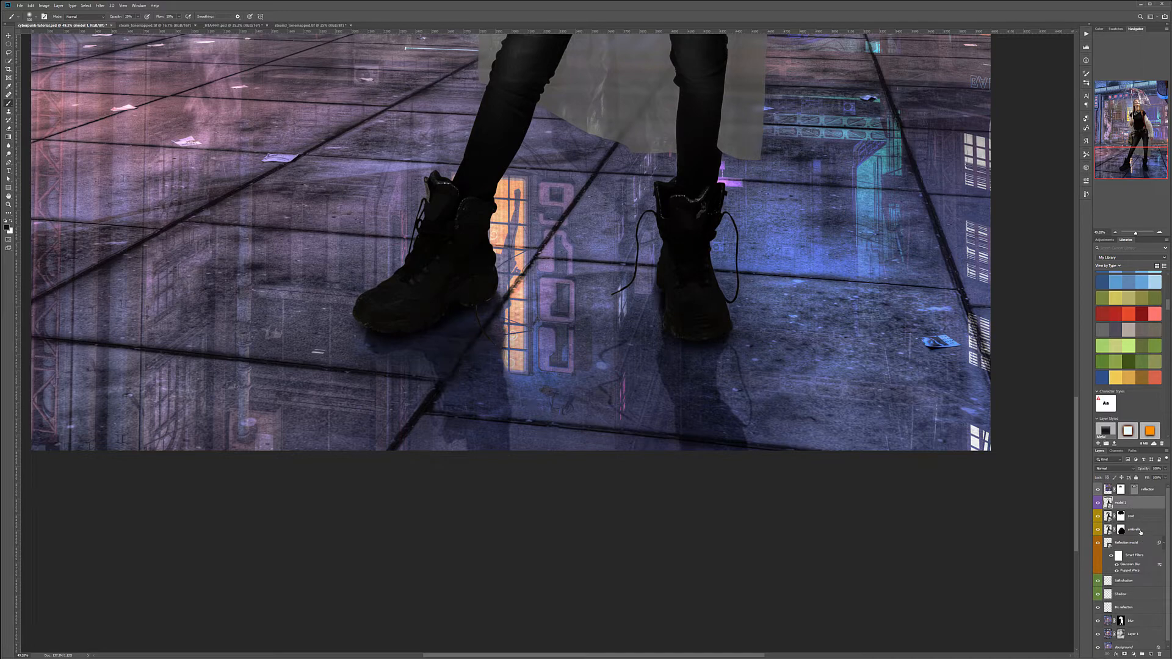
left_click(1139, 530, "shift")
key("ctrl+g")
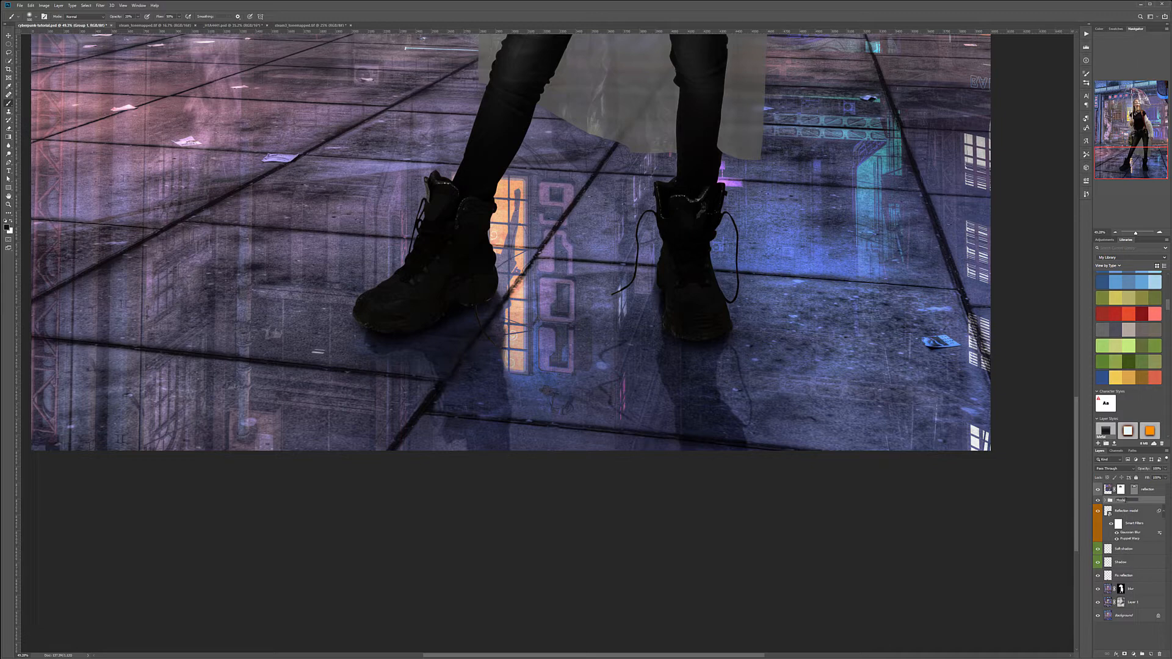
key("Return")
right_click(1140, 500)
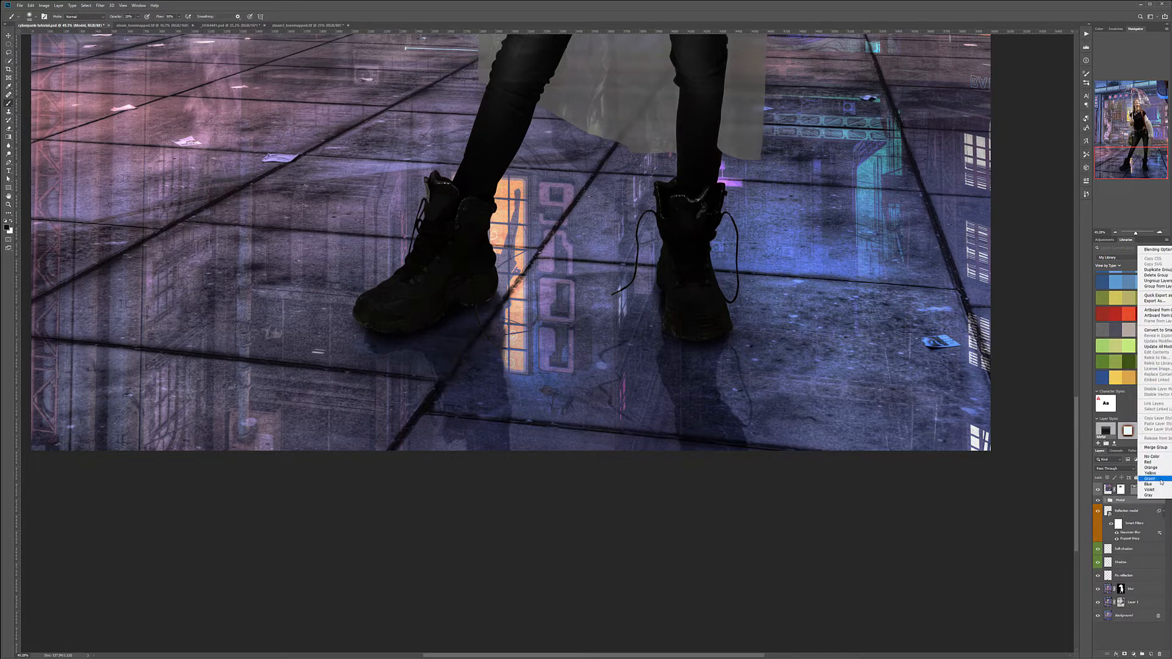
left_click(1159, 489)
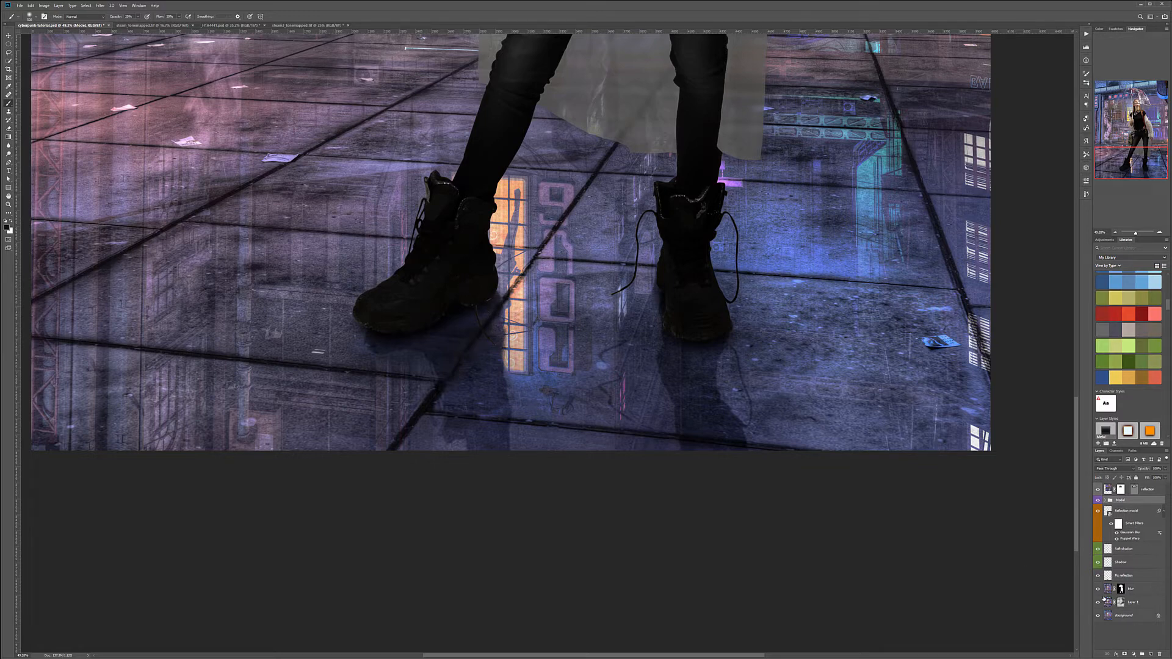
Step: Create a layer named Coat back shadow above the Model group, colour-code it green and clip it to the group
left_click(1150, 654)
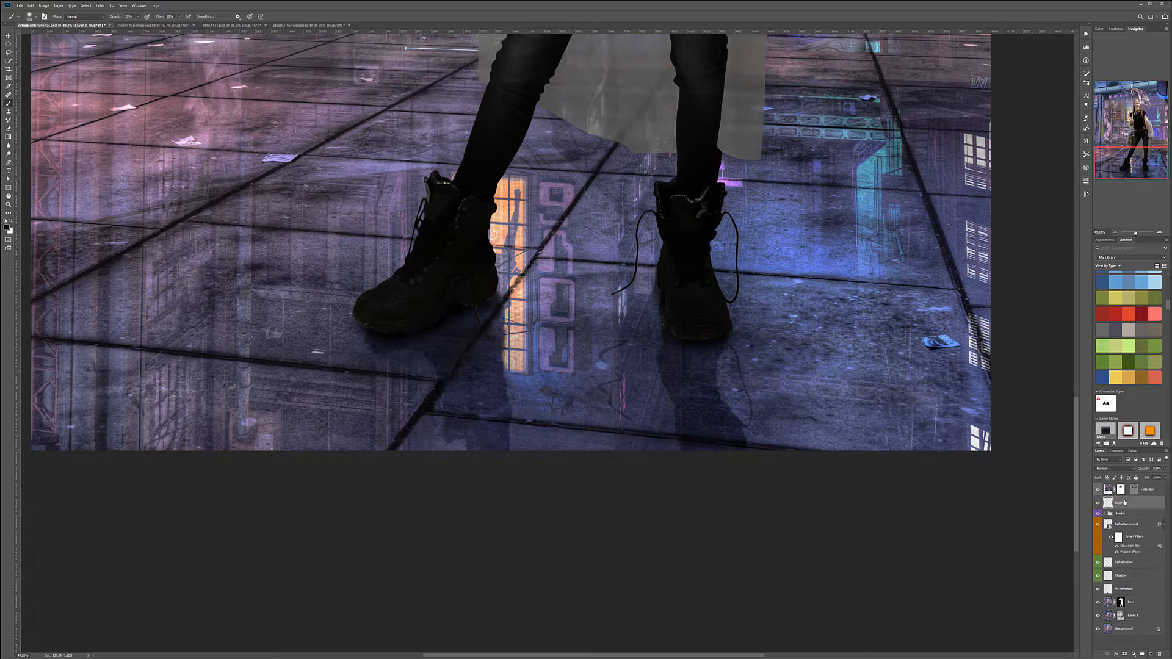
type("Cl")
key("Return")
right_click(1159, 503)
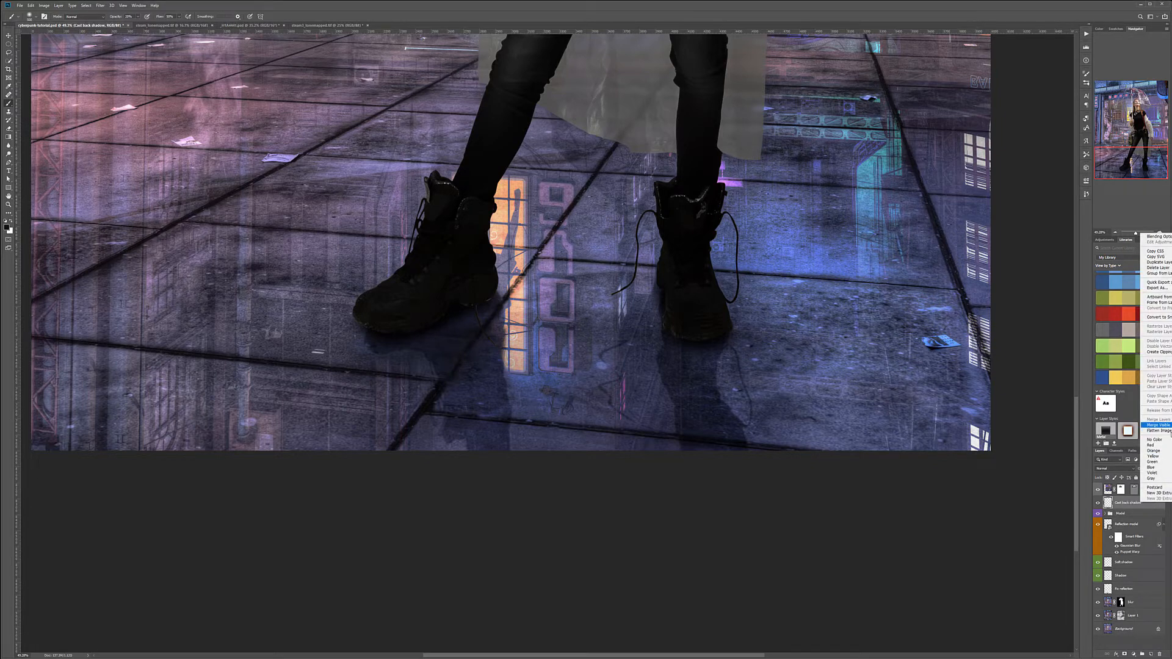
left_click(1168, 458)
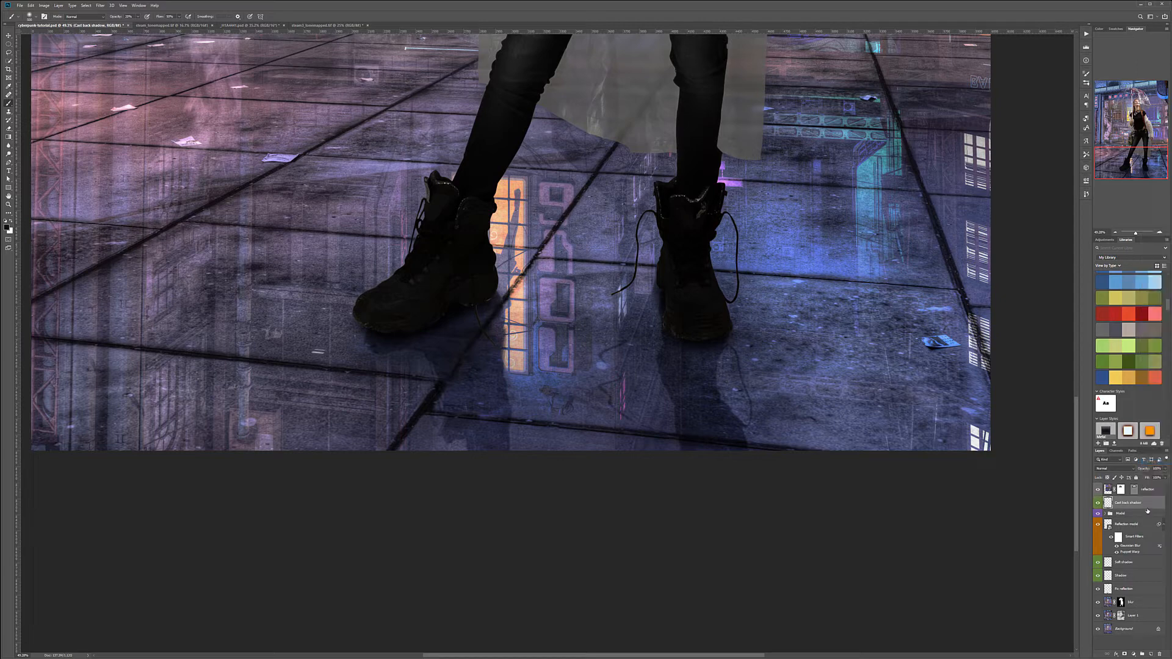
left_click(1150, 508, "alt")
right_click(1151, 505)
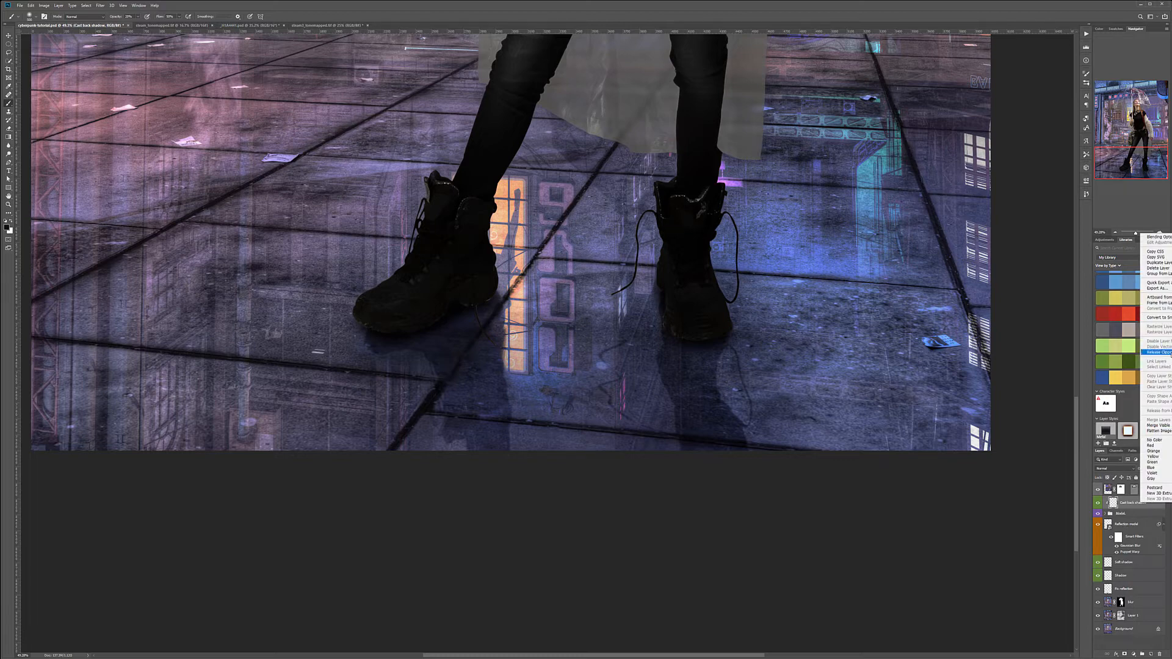
left_click(1136, 506)
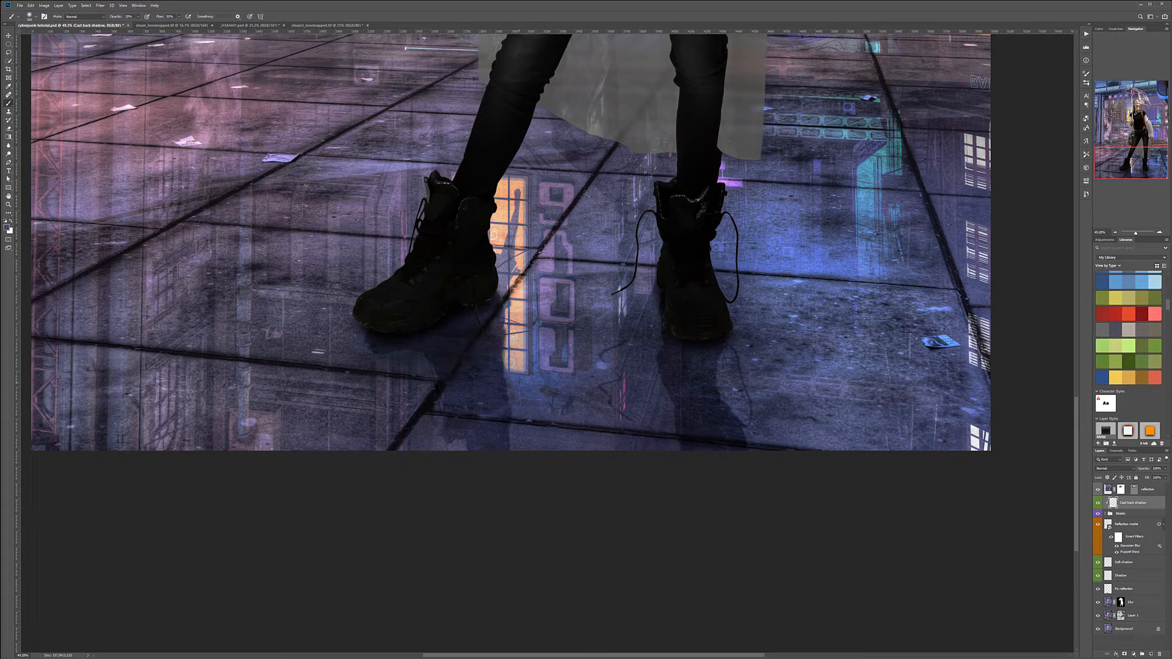
Step: Set the Coat back shadow layer's blend mode to Multiply and shrink the brush for detail work around the boots
scroll(427, 329, "up", 3)
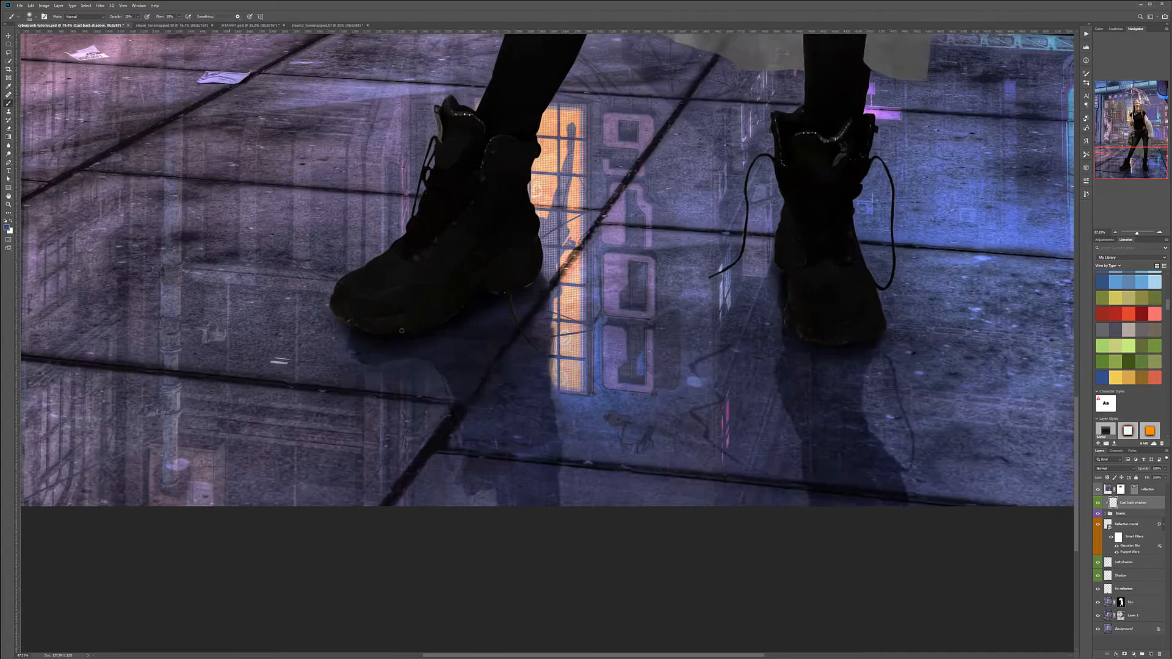
scroll(402, 330, "up", 2)
key("bracketleft")
key("bracketleft")
key("bracketleft")
key("bracketleft")
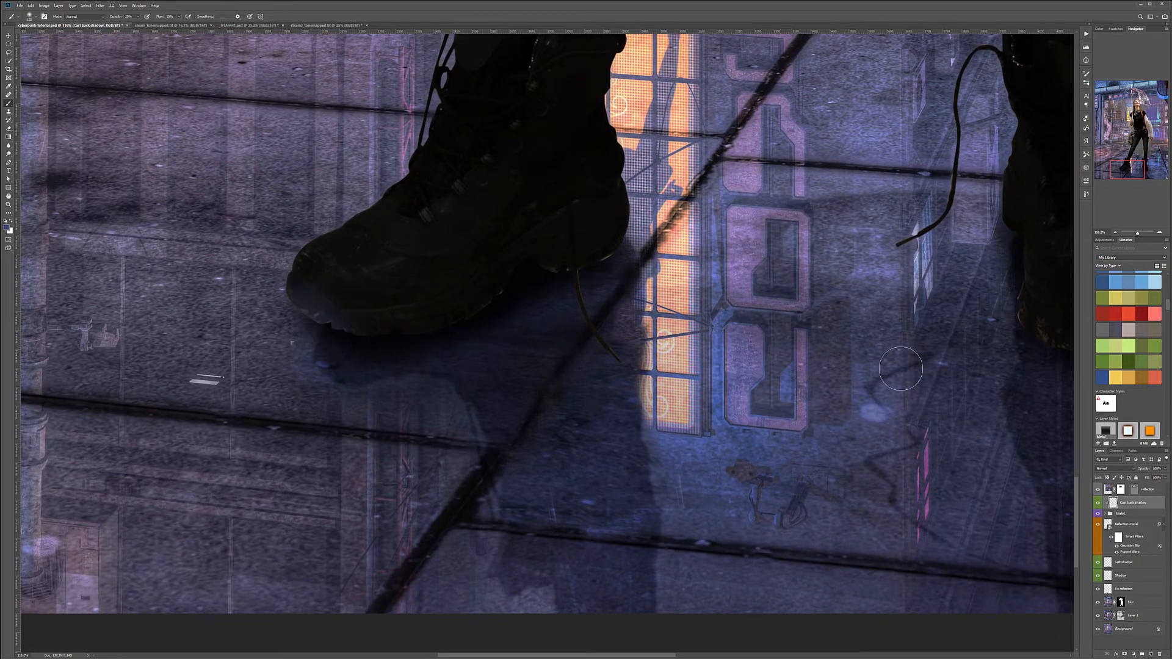
left_click(1118, 468)
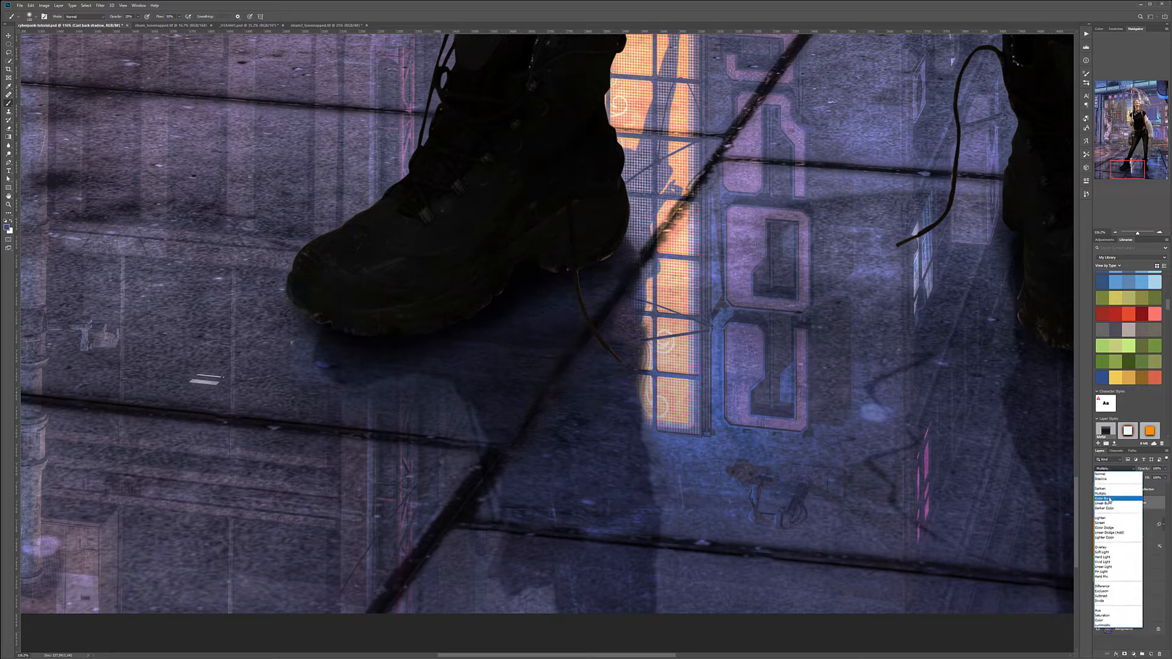
left_click(1117, 495)
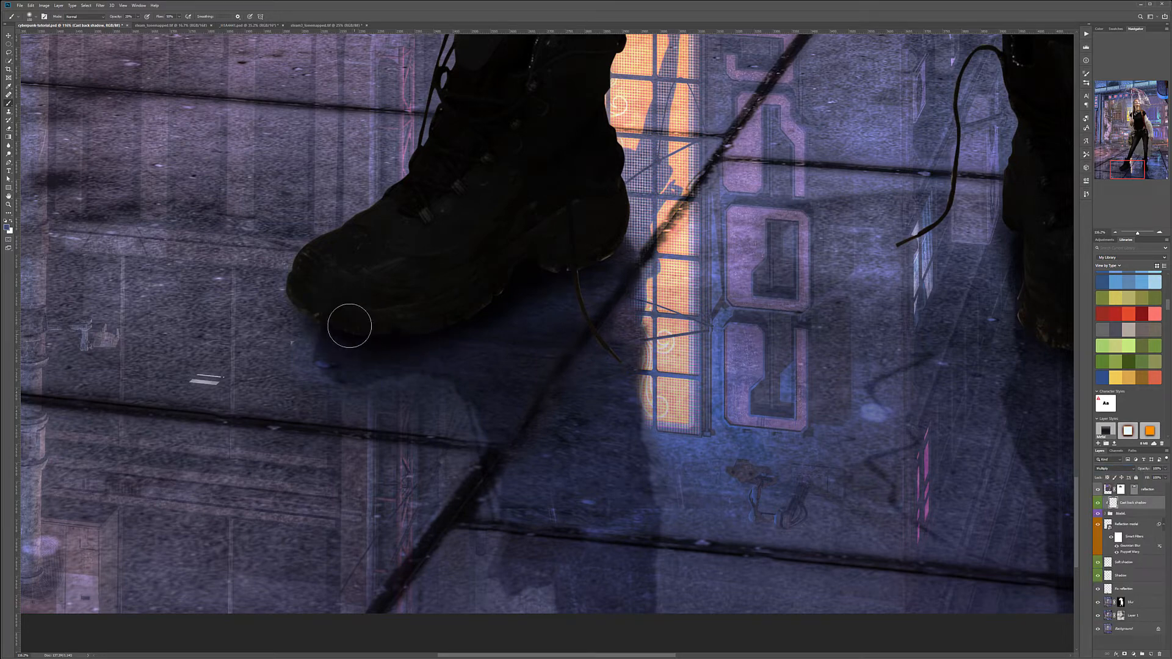
Step: Paint shadow along the soles and lower edges of both boots
mouse_move(368, 332)
left_mouse_down()
mouse_move(309, 315)
mouse_move(371, 336)
mouse_move(401, 325)
mouse_move(410, 338)
mouse_move(483, 300)
mouse_move(470, 300)
mouse_move(501, 299)
mouse_move(490, 308)
mouse_move(516, 290)
mouse_move(508, 302)
mouse_move(452, 319)
mouse_move(535, 268)
mouse_move(558, 268)
mouse_move(546, 277)
mouse_move(558, 262)
mouse_move(568, 264)
mouse_move(548, 271)
mouse_move(629, 248)
mouse_move(608, 266)
mouse_move(616, 253)
mouse_move(594, 265)
mouse_move(623, 252)
left_mouse_up()
left_click(430, 308)
left_click_drag(708, 337, 102, 239)
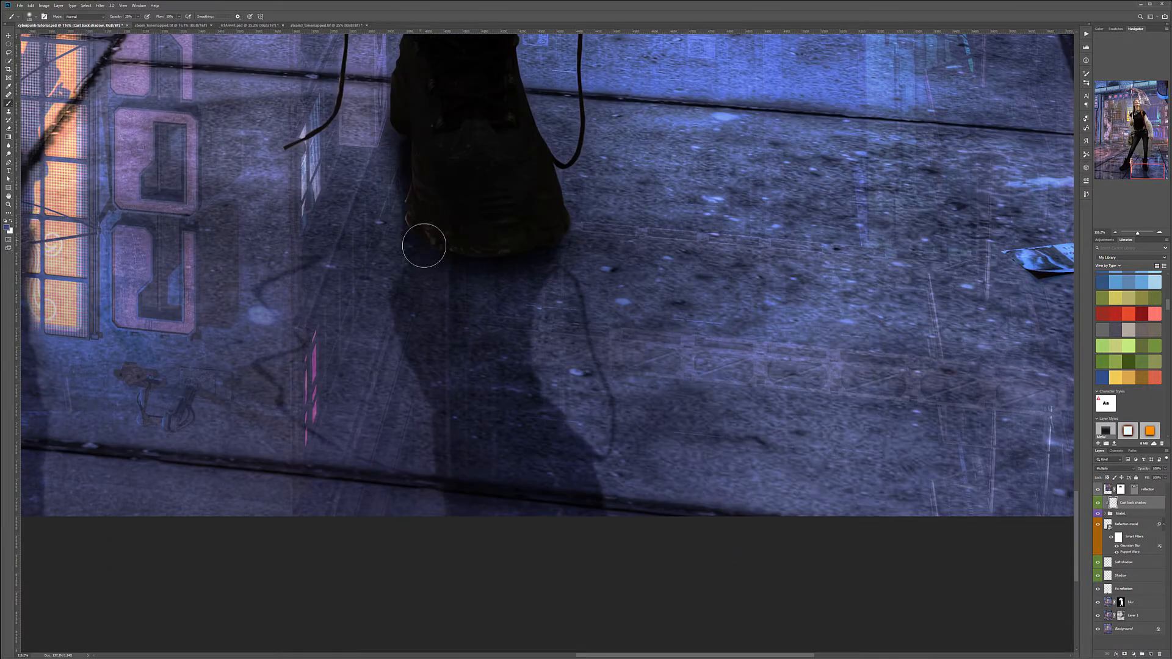
mouse_move(400, 191)
left_mouse_down()
mouse_move(490, 245)
mouse_move(432, 247)
mouse_move(444, 253)
mouse_move(504, 262)
mouse_move(543, 234)
mouse_move(440, 220)
mouse_move(427, 138)
mouse_move(404, 119)
left_mouse_up()
Step: Darken the back of the transparent raincoat hanging behind the legs with a larger brush
scroll(500, 270, "down", 6)
scroll(508, 277, "down", 1)
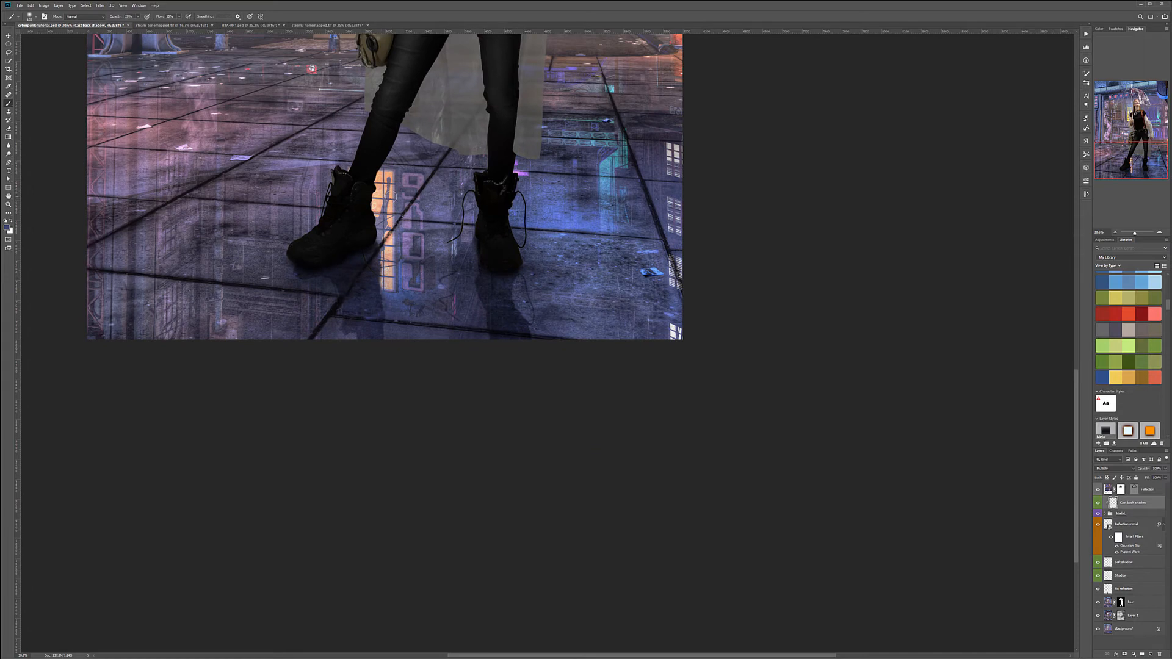
key("]")
key("]")
key("]")
mouse_move(384, 190)
left_mouse_down()
mouse_move(394, 101)
mouse_move(380, 209)
mouse_move(464, 129)
mouse_move(436, 115)
mouse_move(406, 129)
mouse_move(464, 154)
left_mouse_up()
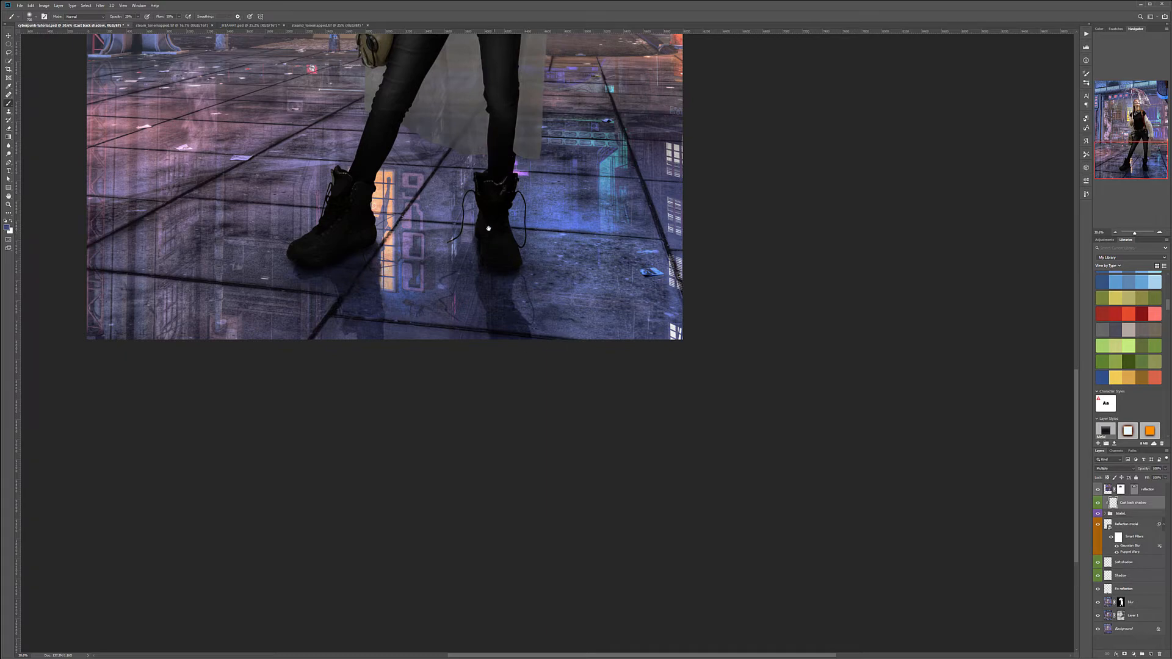
left_click_drag(438, 190, 480, 314)
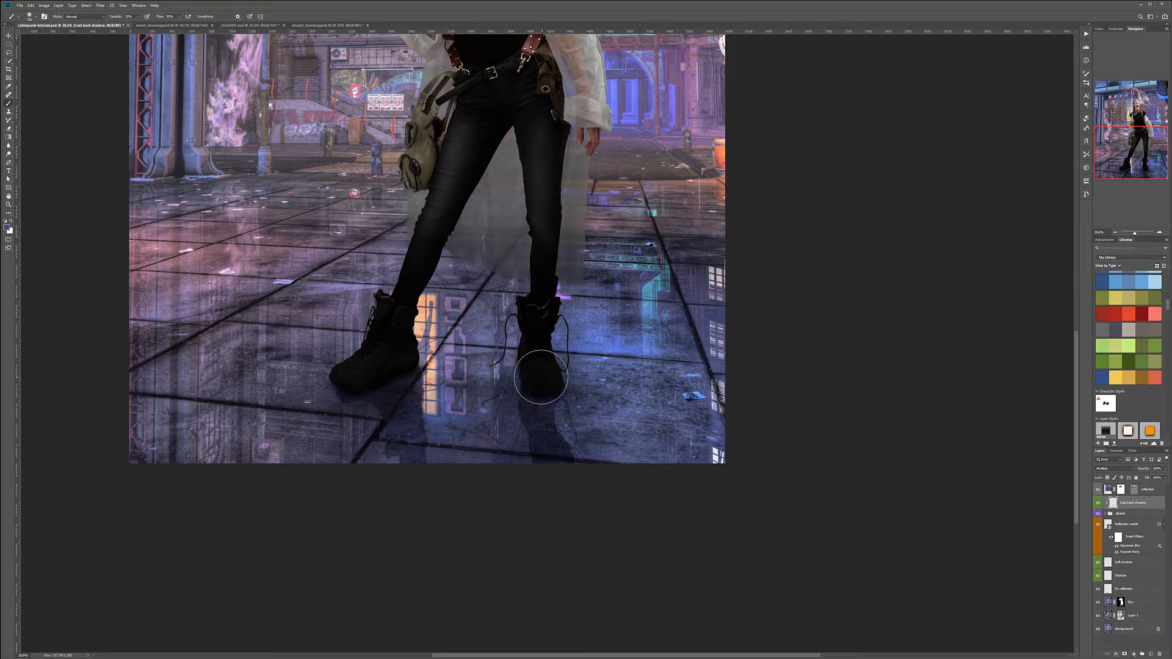
Step: Hide and show the Coat back shadow, Soft shadow and Shadow layers to compare the image with and without them
scroll(537, 366, "down", 5)
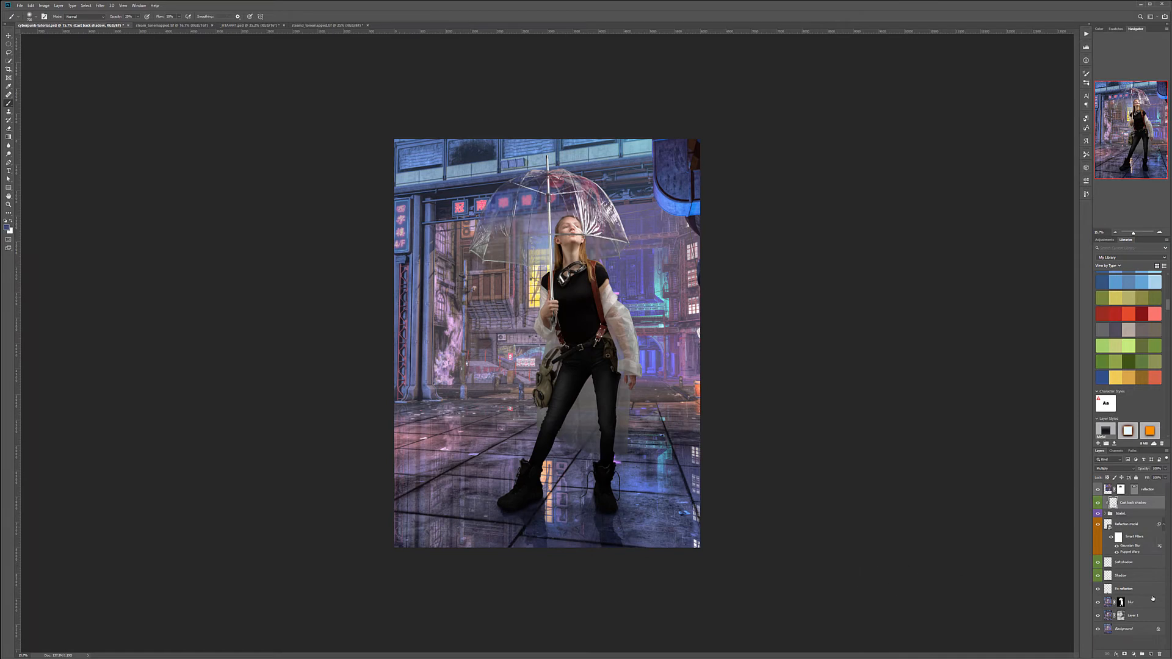
left_click(1097, 503)
left_click(1096, 502)
left_click(1097, 503)
left_click(1096, 503)
left_click(1097, 503)
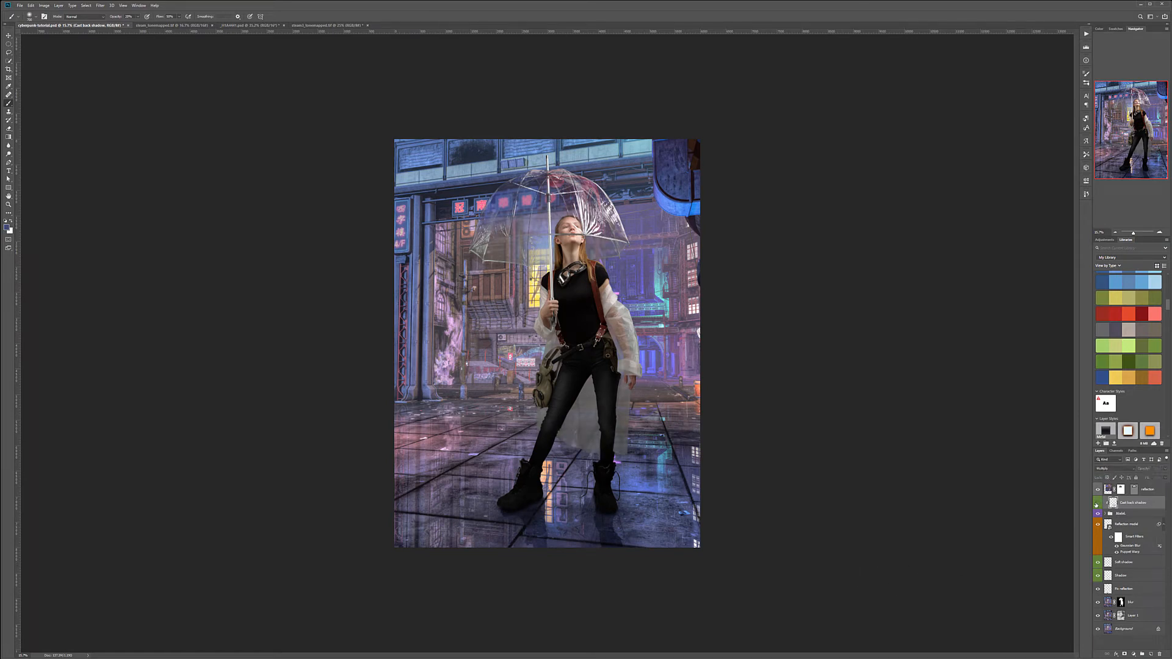
left_click(1096, 503)
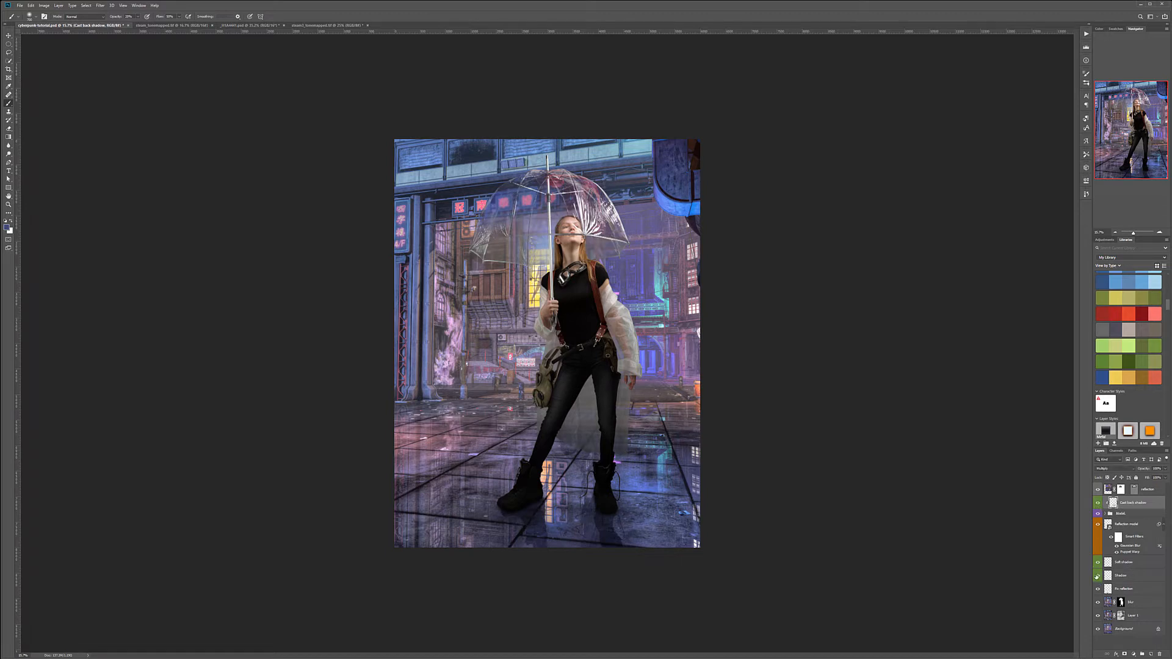
left_click(1097, 575)
left_click(1097, 562)
left_click(1097, 503)
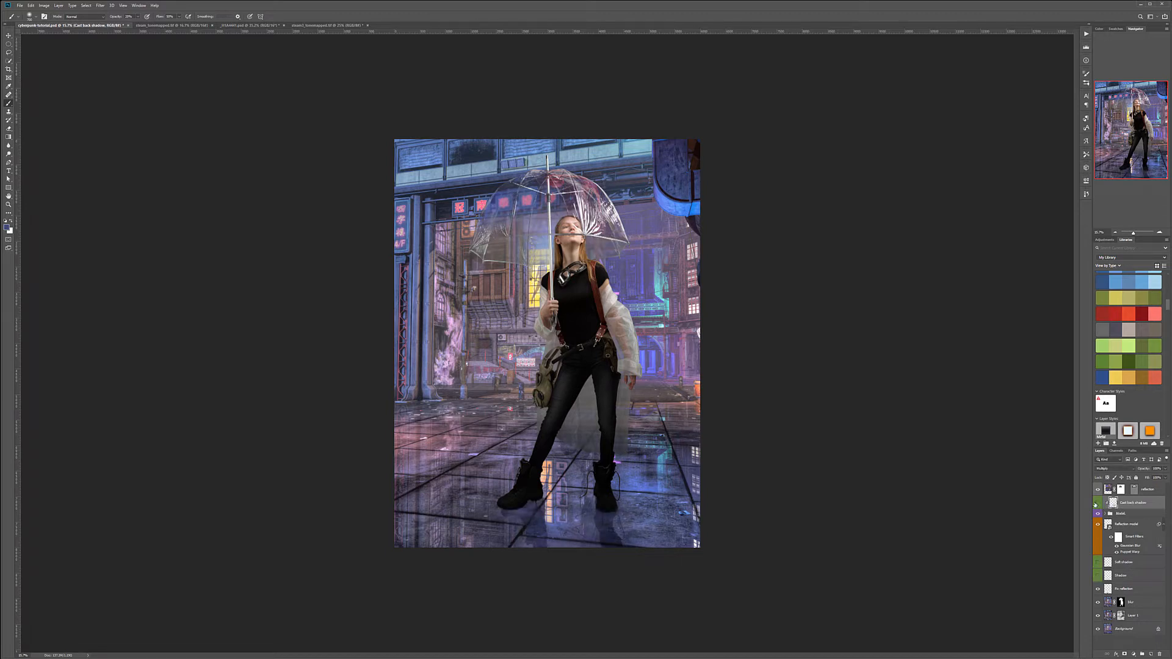
left_click(1097, 502)
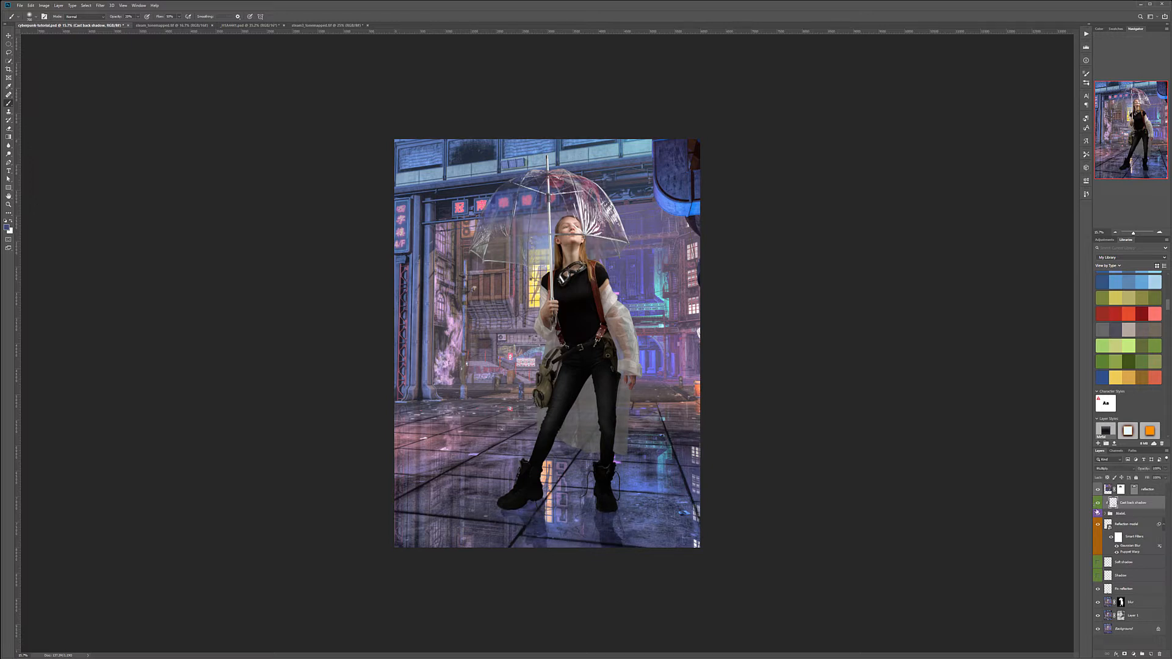
left_click(1096, 562)
left_click(1097, 576)
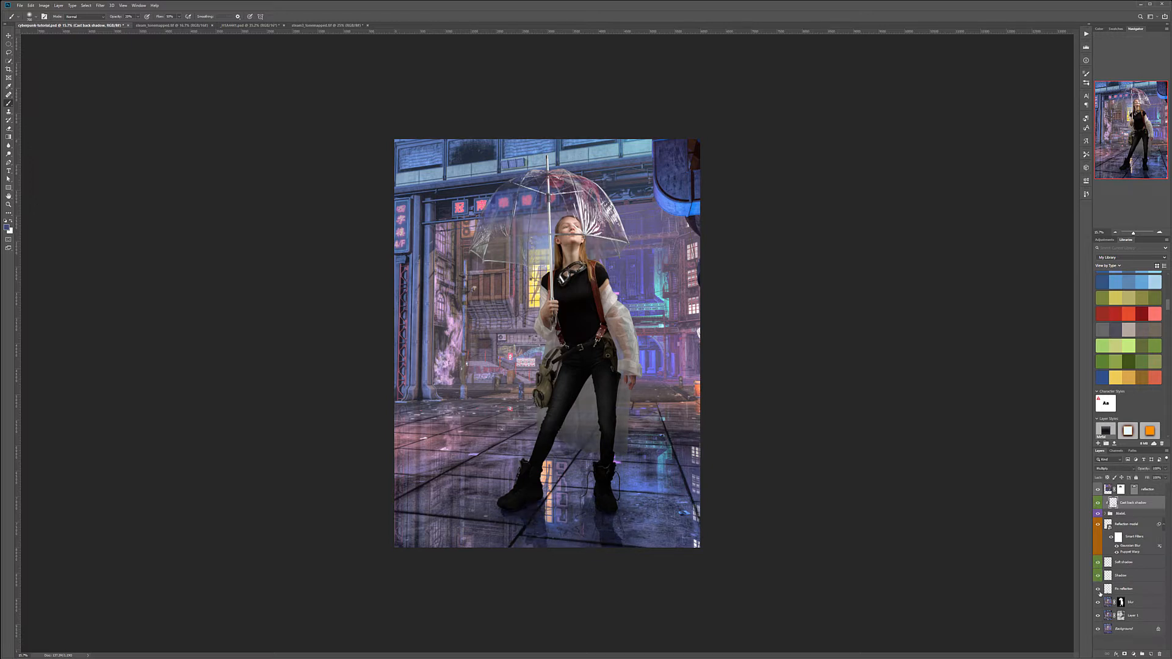
Step: Check what Layer 1 contributes by hiding and showing it, and rename it Background blend
left_click(9, 36)
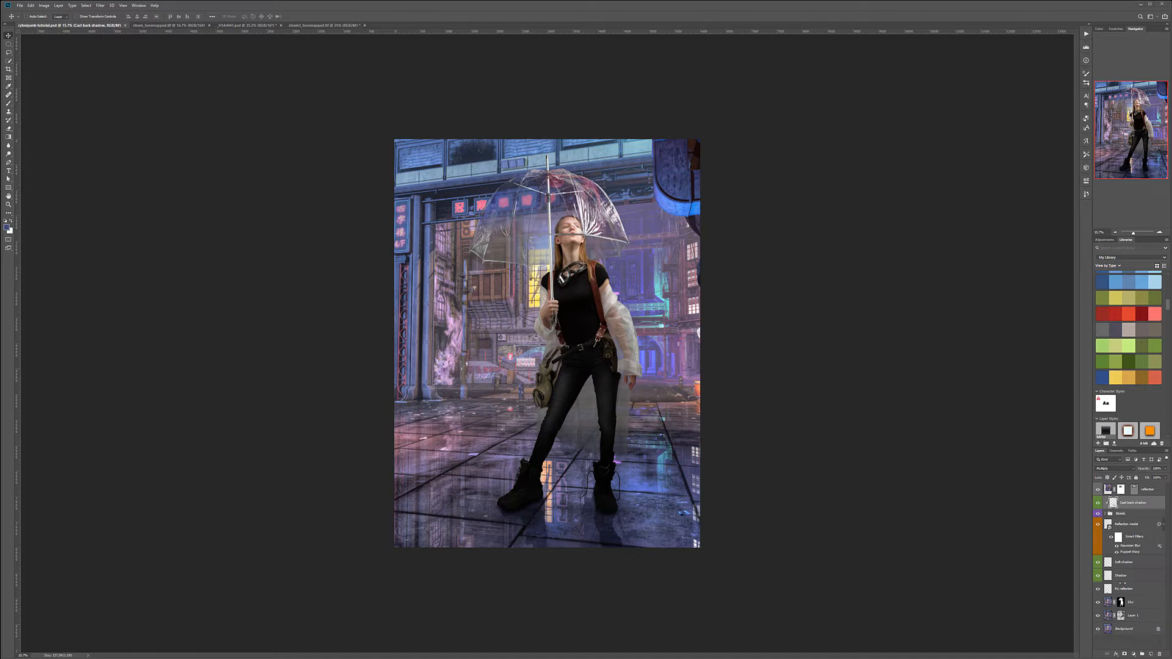
left_click(1144, 603)
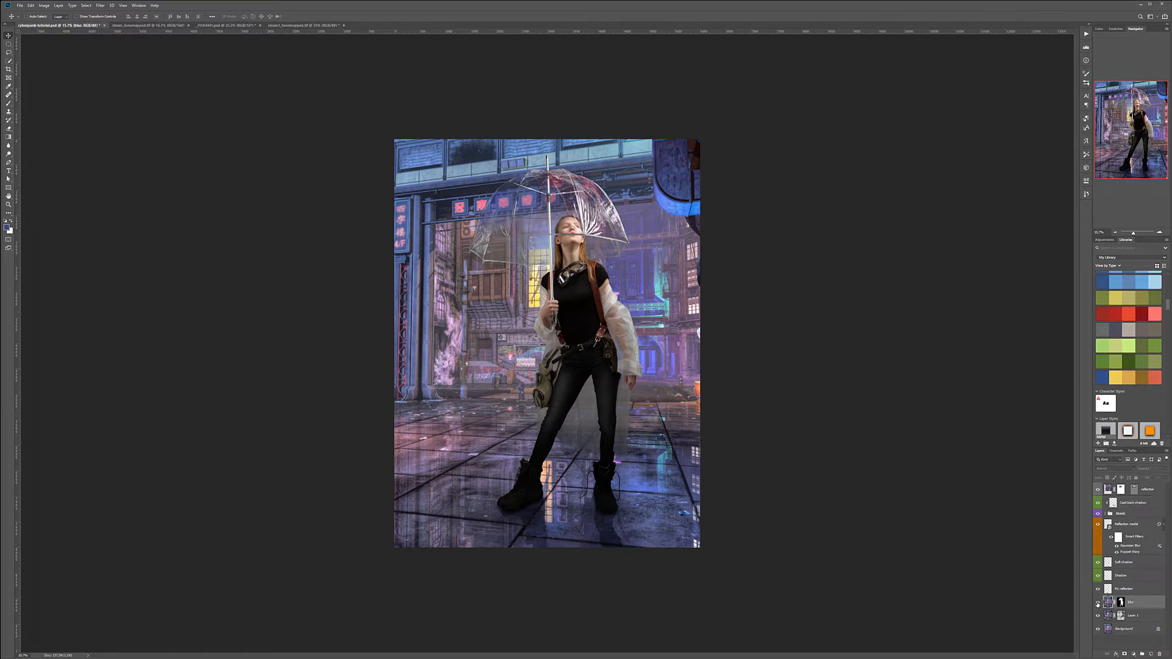
left_click(1117, 620)
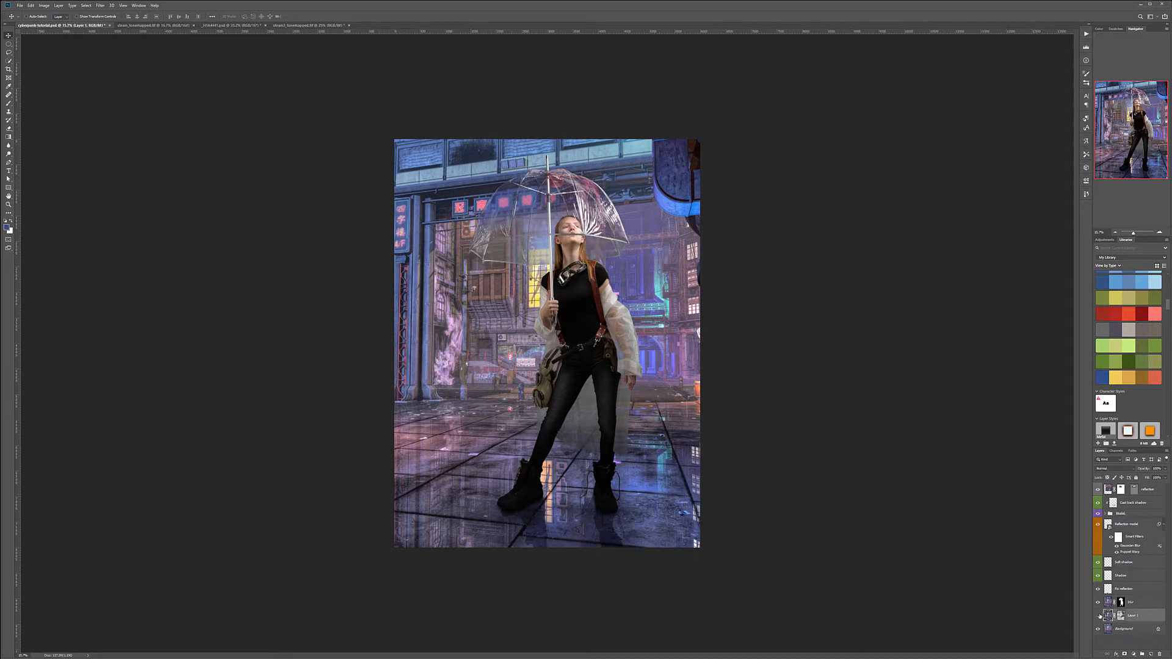
left_click(1098, 615)
left_click(1098, 615)
double_click(1134, 616)
key("Return")
Step: Add a new layer named Env db above the Background blend layer and give it a blue colour label
left_click(1150, 655)
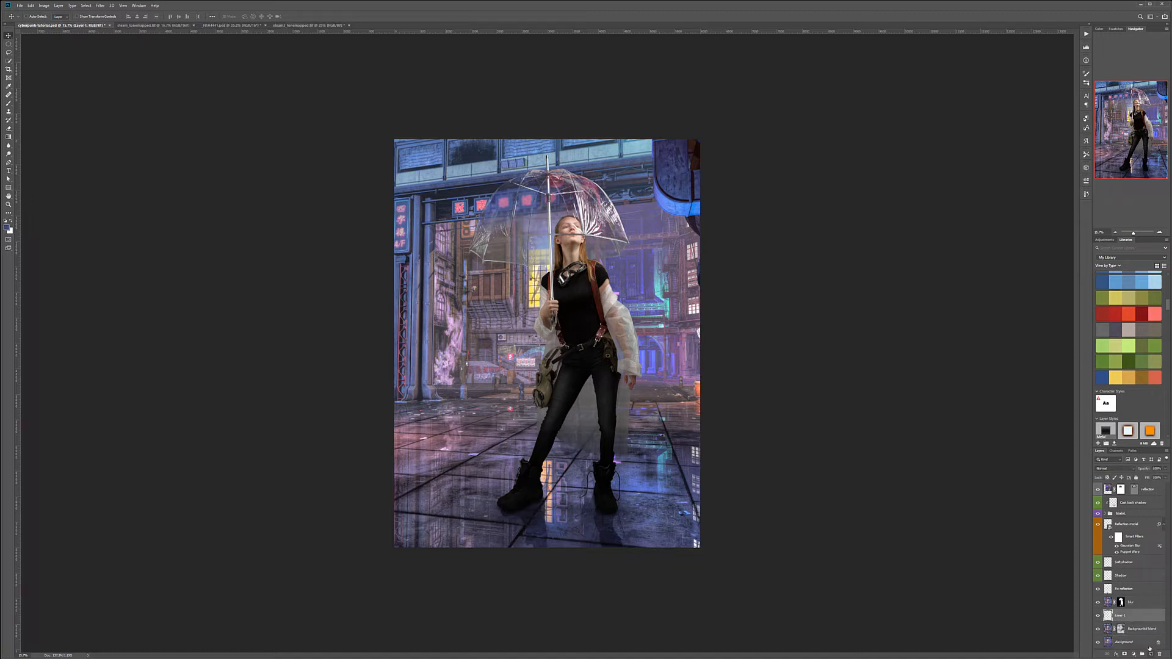
double_click(1123, 616)
key("Return")
right_click(1152, 617)
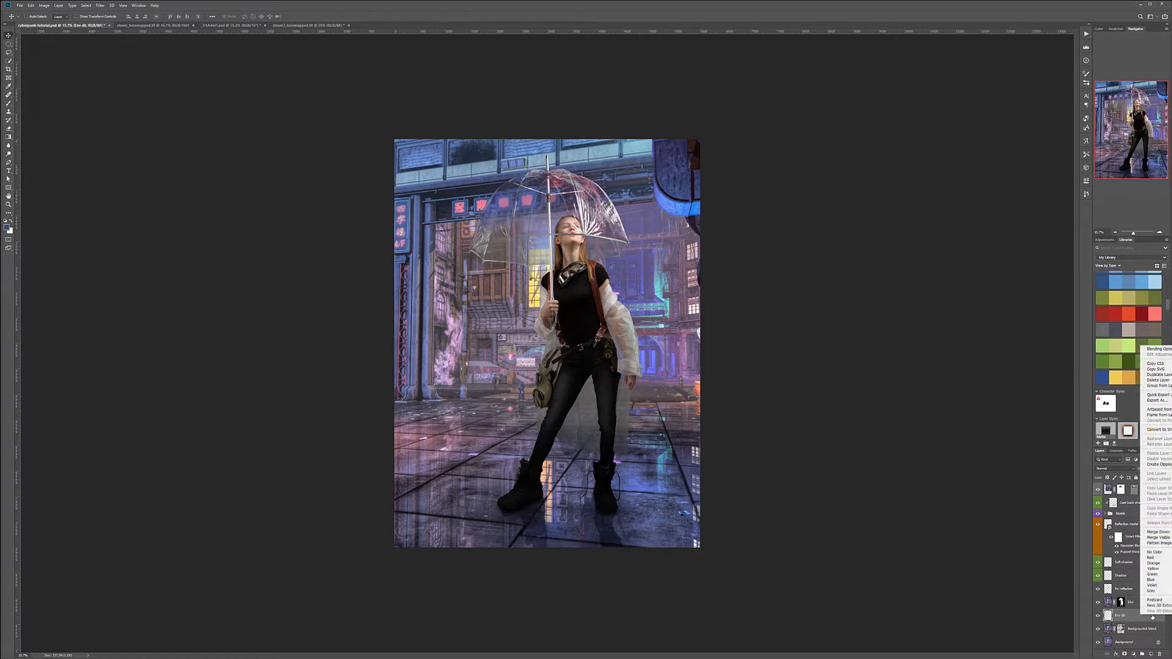
left_click(1164, 581)
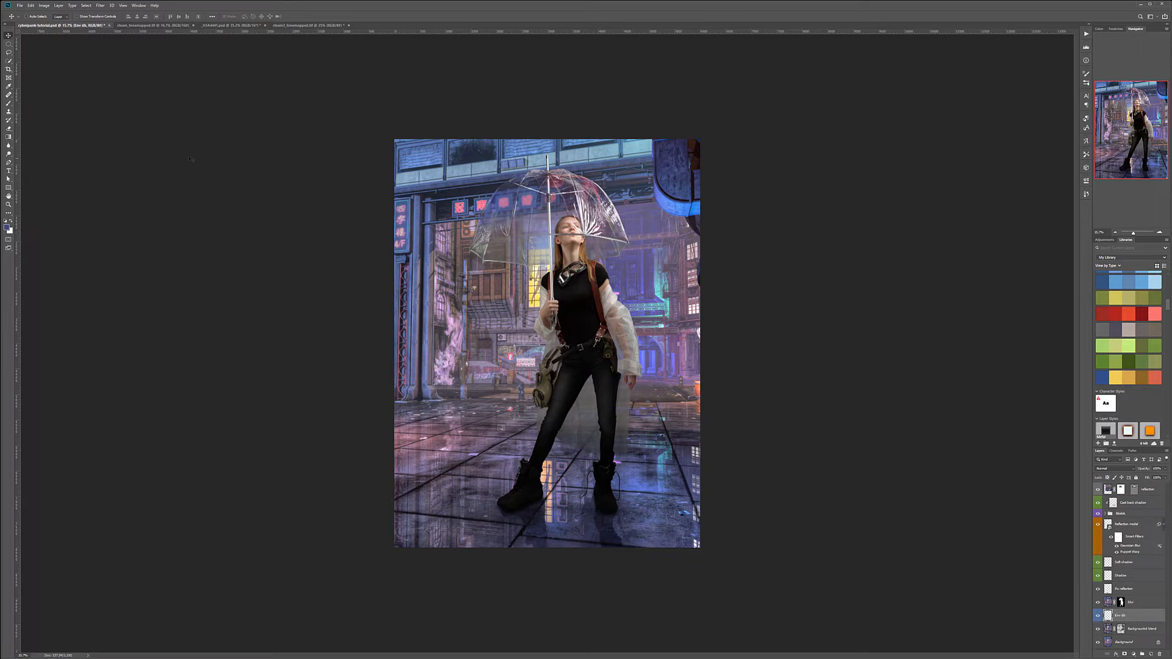
Step: Fill the Env db layer with 50% gray and set its blend mode to Soft Light
left_click(31, 5)
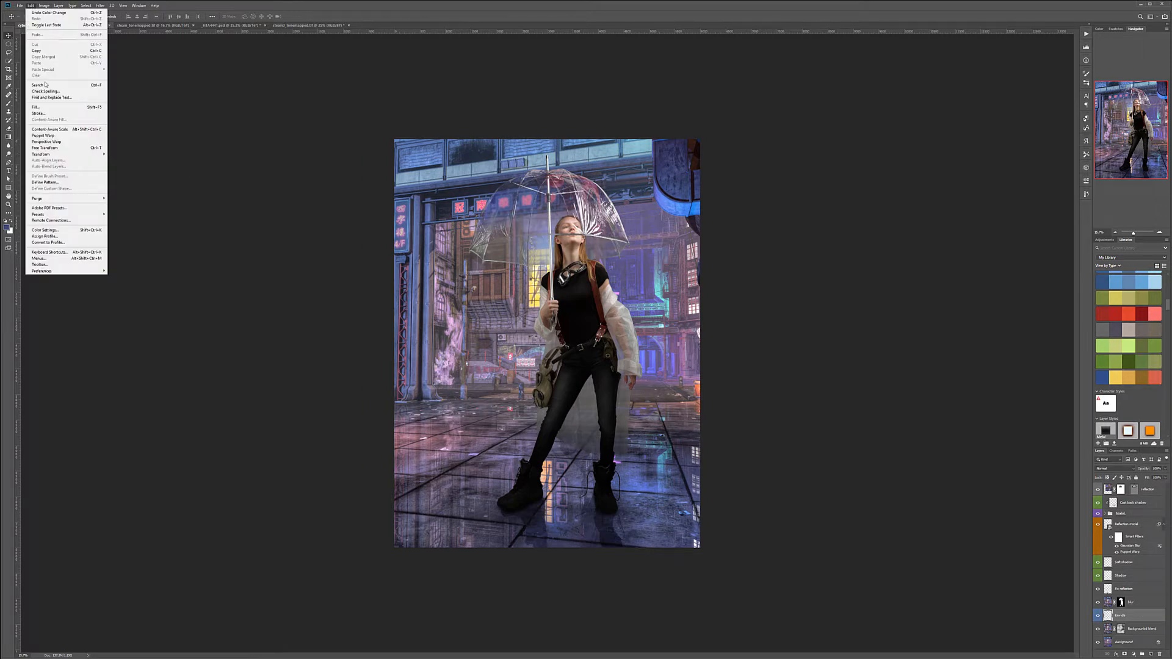
left_click(35, 107)
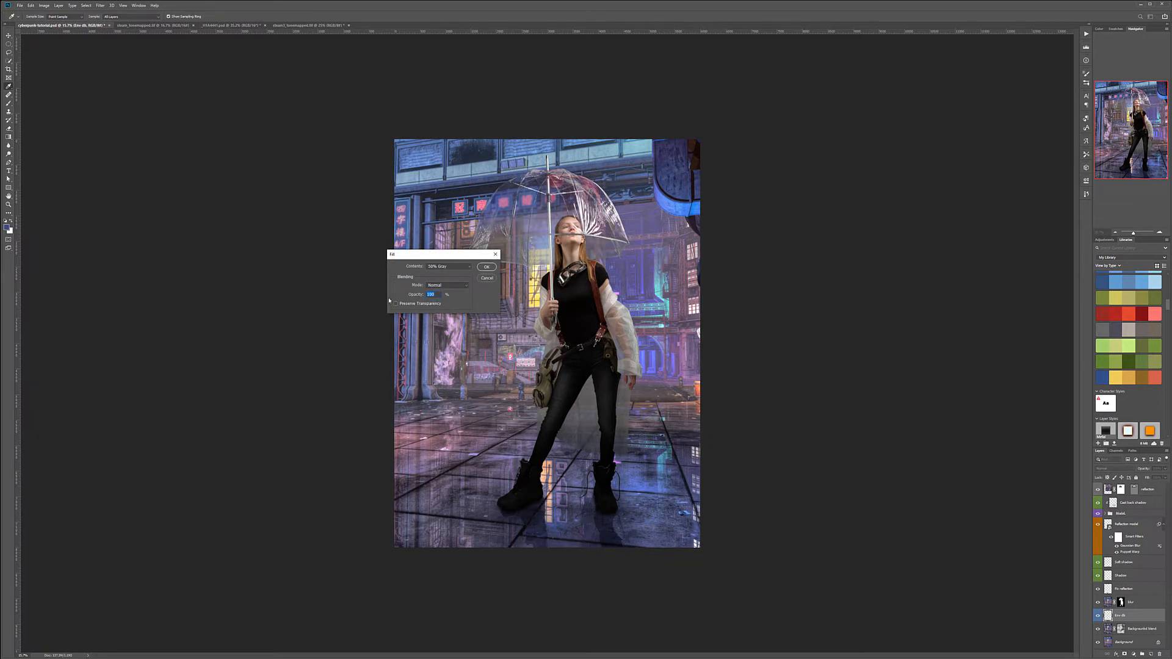
left_click(486, 267)
key("v")
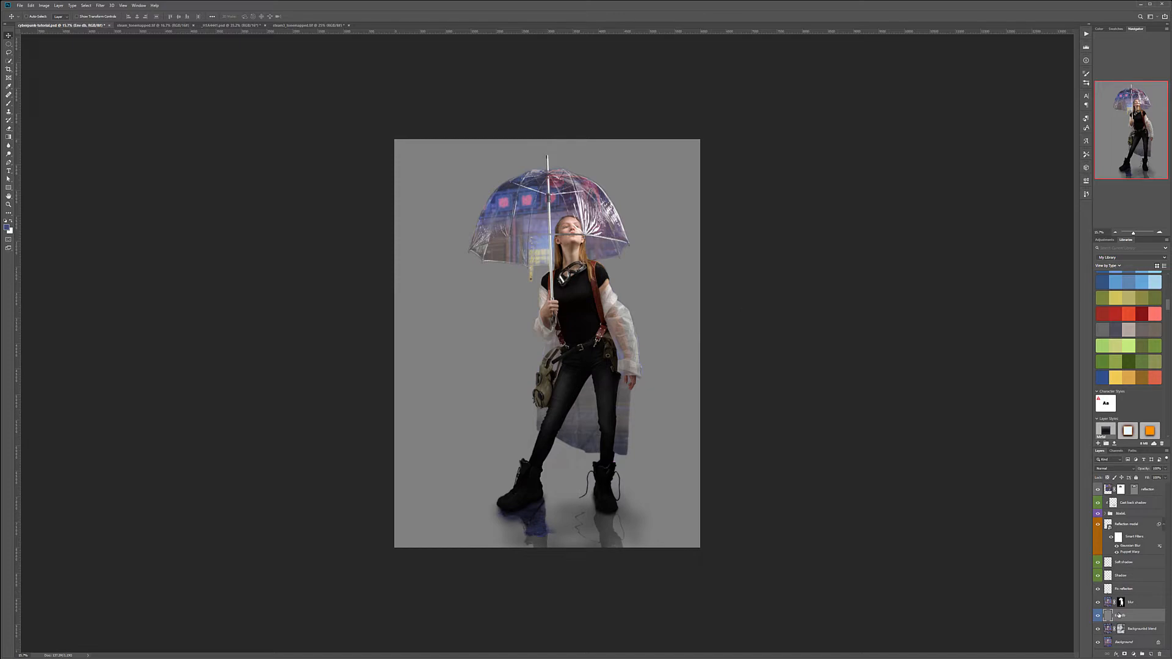
left_click(1130, 469)
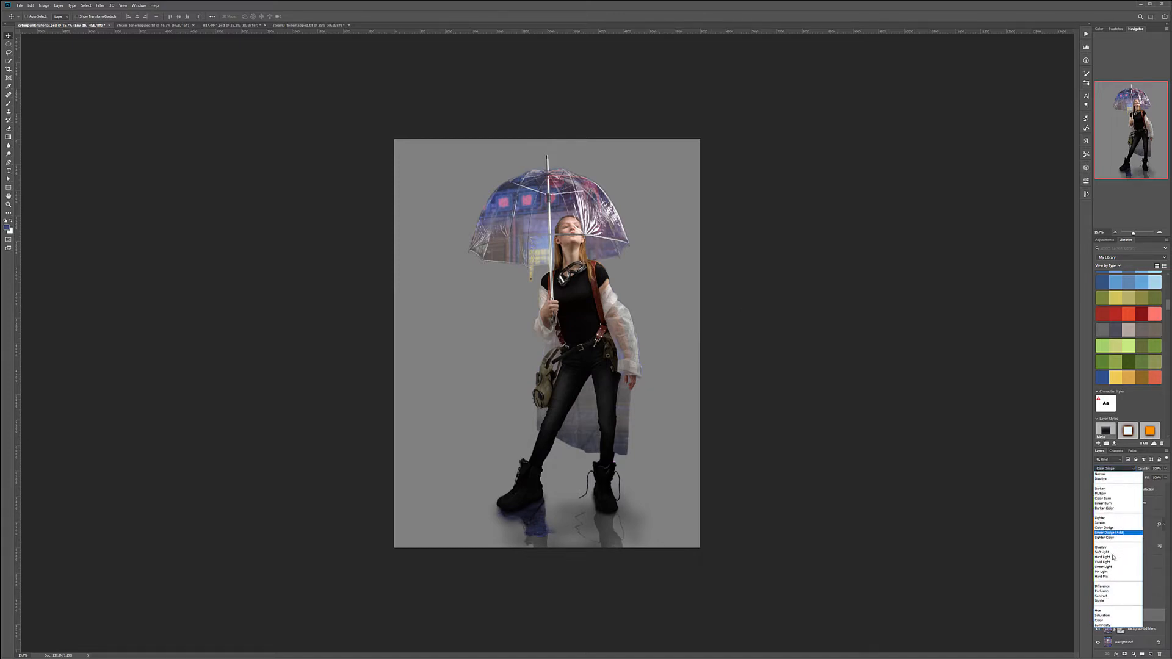
left_click(1111, 553)
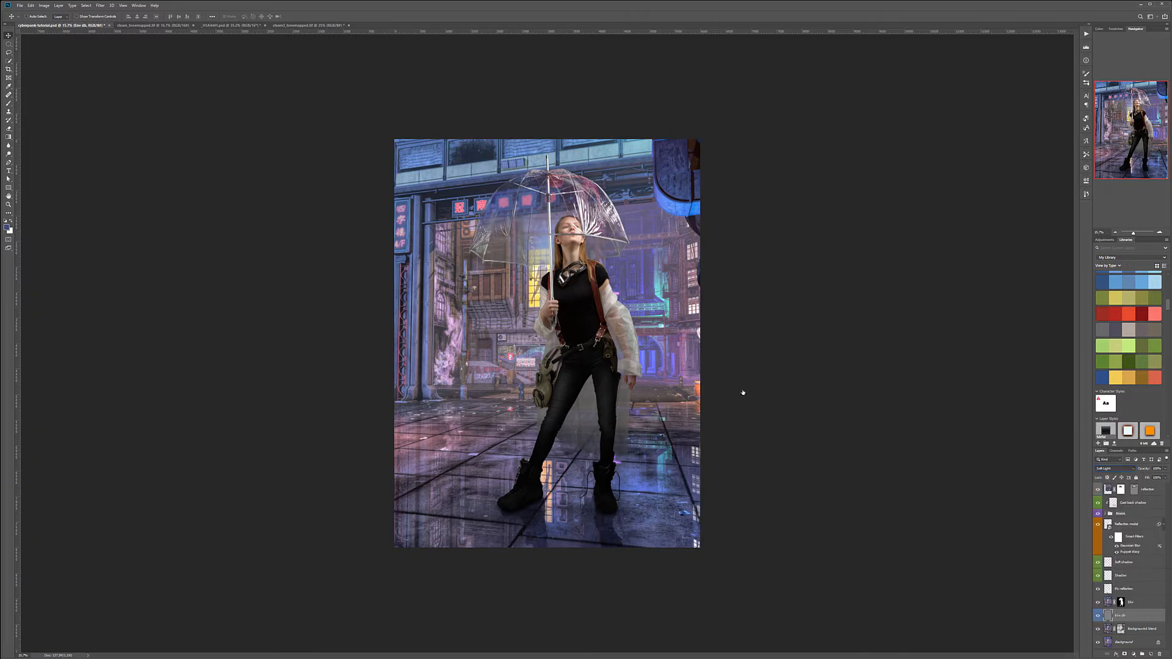
left_click(1098, 616)
left_click(1098, 616)
Step: Burn the outer edges of the street and the floor on the Env db layer with a large black brush
key("b")
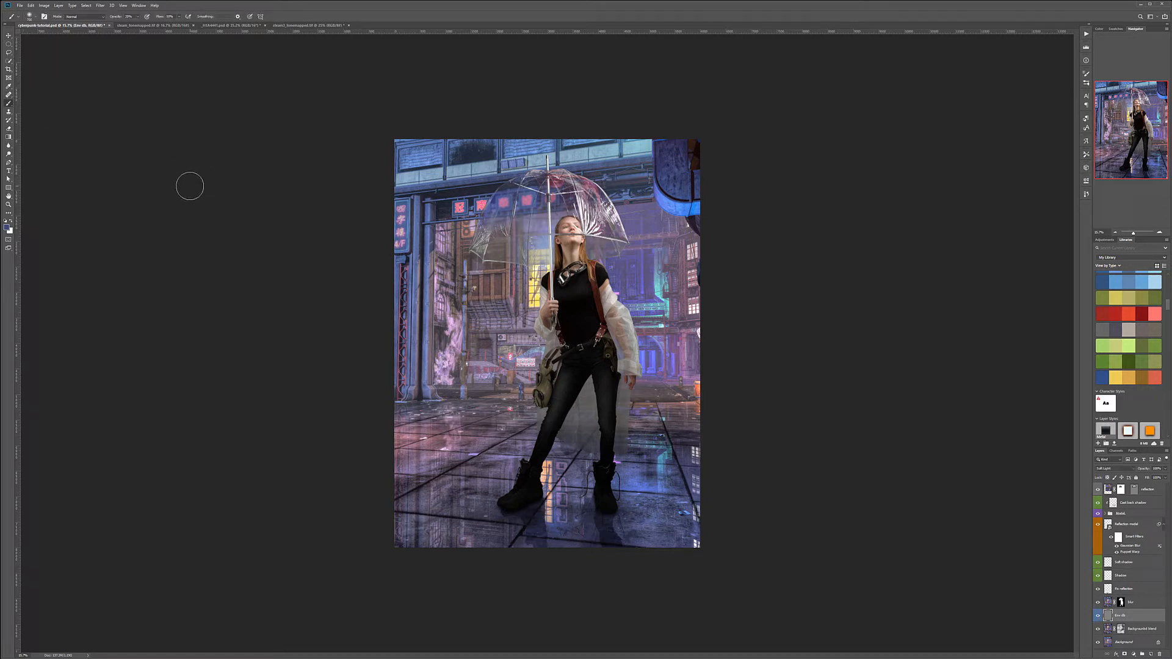
key("d")
key("alt+d")
right_click(497, 263)
key("Return")
key("bracketright")
key("bracketright")
key("bracketright")
key("bracketright")
key("bracketright")
key("bracketright")
key("bracketright")
key("bracketright")
key("bracketright")
mouse_move(397, 193)
left_mouse_down()
mouse_move(448, 303)
mouse_move(428, 353)
mouse_move(470, 363)
mouse_move(398, 473)
mouse_move(432, 475)
mouse_move(428, 516)
mouse_move(439, 502)
mouse_move(392, 428)
mouse_move(464, 577)
mouse_move(446, 513)
mouse_move(463, 540)
mouse_move(542, 509)
mouse_move(516, 501)
mouse_move(468, 545)
mouse_move(491, 530)
mouse_move(433, 513)
mouse_move(457, 495)
mouse_move(629, 507)
mouse_move(550, 524)
mouse_move(585, 531)
mouse_move(663, 492)
mouse_move(677, 519)
mouse_move(665, 509)
mouse_move(661, 529)
mouse_move(674, 547)
mouse_move(703, 496)
mouse_move(611, 516)
mouse_move(707, 395)
mouse_move(631, 469)
mouse_move(677, 531)
left_mouse_up()
mouse_move(634, 170)
left_mouse_down()
mouse_move(642, 146)
mouse_move(509, 151)
mouse_move(569, 137)
mouse_move(457, 193)
mouse_move(533, 132)
mouse_move(418, 146)
mouse_move(428, 121)
mouse_move(375, 172)
mouse_move(474, 159)
mouse_move(419, 228)
mouse_move(453, 208)
mouse_move(460, 196)
mouse_move(398, 273)
mouse_move(436, 265)
mouse_move(418, 338)
mouse_move(459, 331)
mouse_move(416, 407)
mouse_move(497, 352)
mouse_move(458, 375)
mouse_move(400, 449)
mouse_move(496, 411)
mouse_move(446, 411)
mouse_move(406, 476)
mouse_move(448, 458)
mouse_move(400, 536)
mouse_move(446, 509)
mouse_move(441, 535)
left_mouse_up()
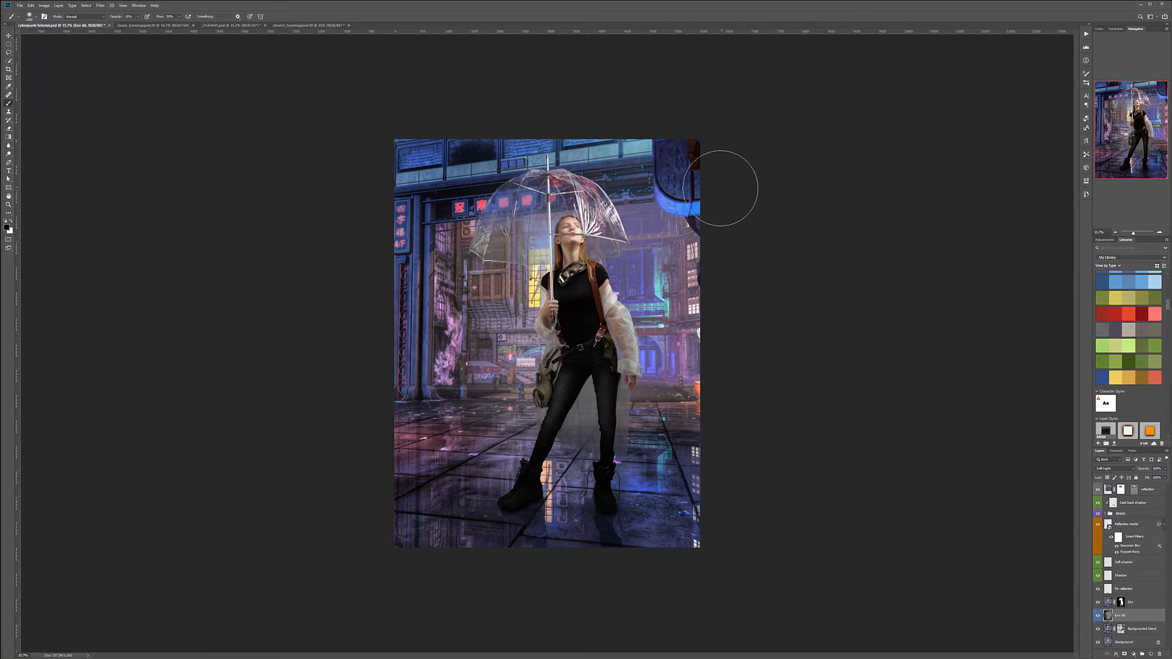
Step: Dodge the lit background around the model with white, and burn the scene's right edge with black
key("x")
mouse_move(620, 267)
left_mouse_down()
mouse_move(605, 236)
mouse_move(611, 269)
mouse_move(519, 255)
mouse_move(508, 329)
mouse_move(516, 274)
mouse_move(631, 322)
mouse_move(619, 267)
mouse_move(651, 379)
mouse_move(513, 298)
mouse_move(504, 354)
mouse_move(654, 281)
mouse_move(617, 245)
mouse_move(548, 277)
left_mouse_up()
key("x")
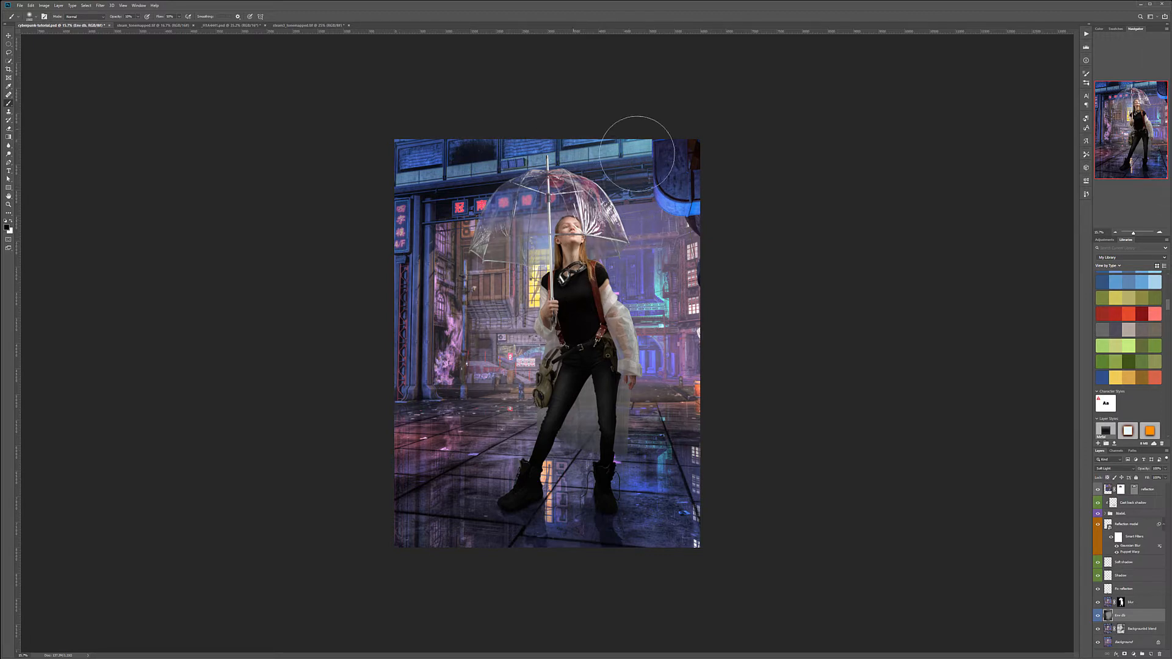
mouse_move(692, 268)
left_mouse_down()
mouse_move(678, 244)
mouse_move(655, 287)
mouse_move(695, 329)
left_mouse_up()
left_click_drag(699, 343, 698, 365)
Step: Dodge and burn more of the street and floor around the model on the Env db layer, alternating black and white
key("x")
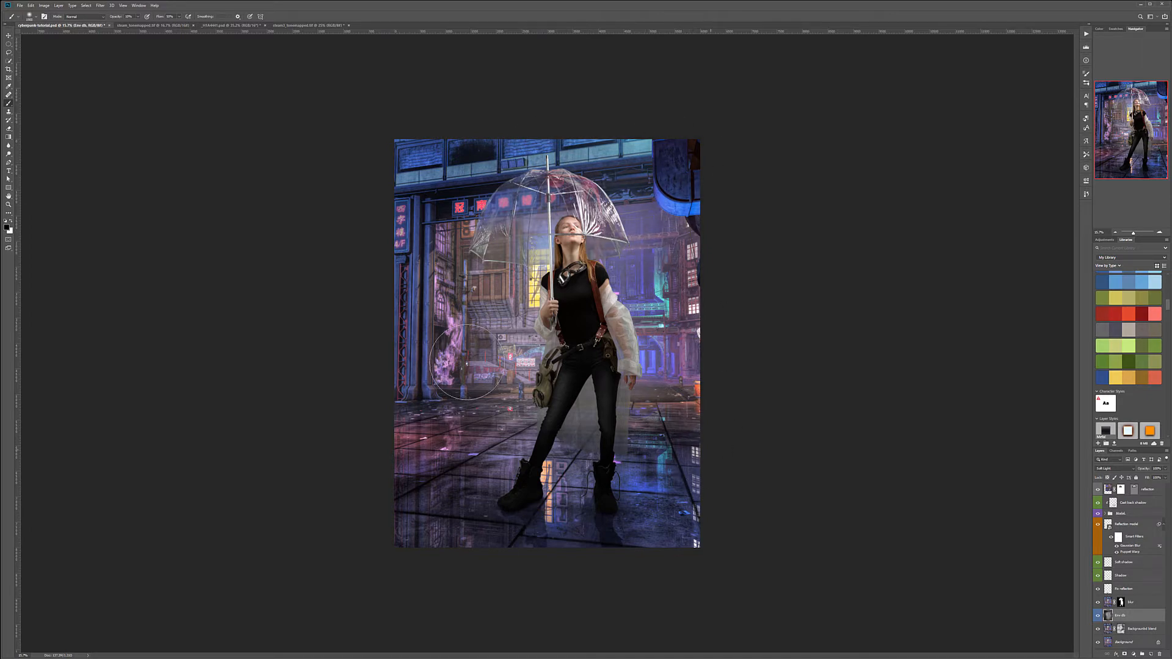
key("x")
key("x")
key("x")
key("x")
key("x")
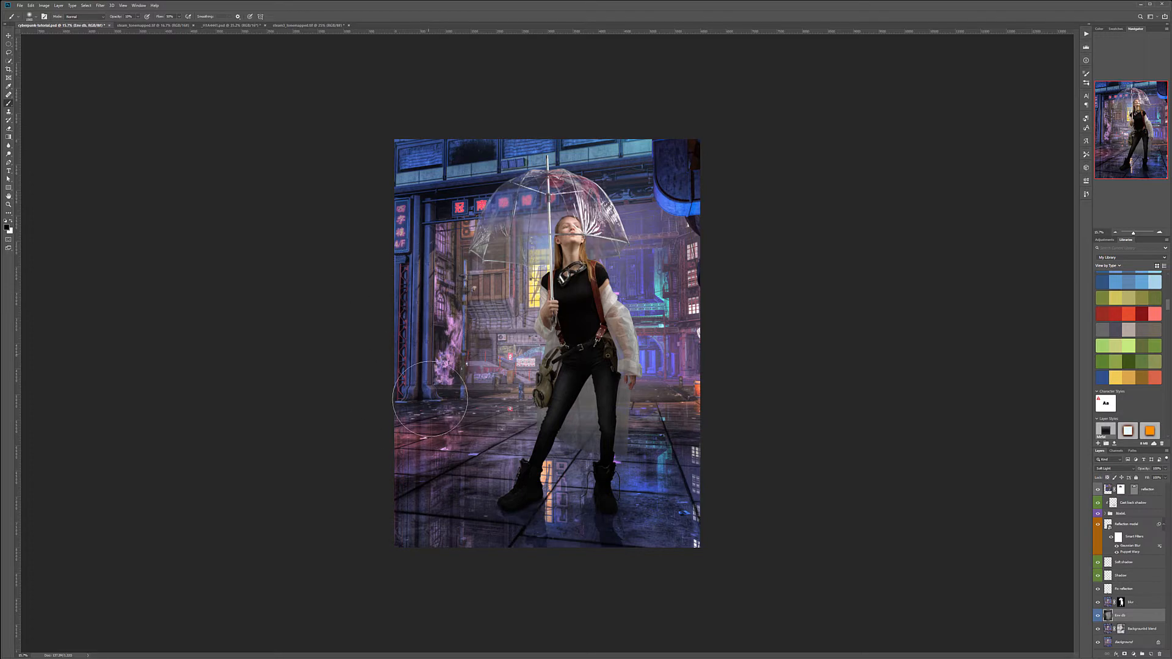
mouse_move(459, 448)
left_mouse_down()
mouse_move(508, 453)
mouse_move(488, 507)
mouse_move(531, 488)
mouse_move(417, 490)
mouse_move(521, 539)
mouse_move(553, 522)
mouse_move(613, 546)
mouse_move(696, 513)
mouse_move(676, 524)
mouse_move(705, 484)
mouse_move(670, 464)
mouse_move(627, 478)
mouse_move(668, 412)
mouse_move(710, 286)
mouse_move(696, 323)
mouse_move(690, 300)
left_mouse_up()
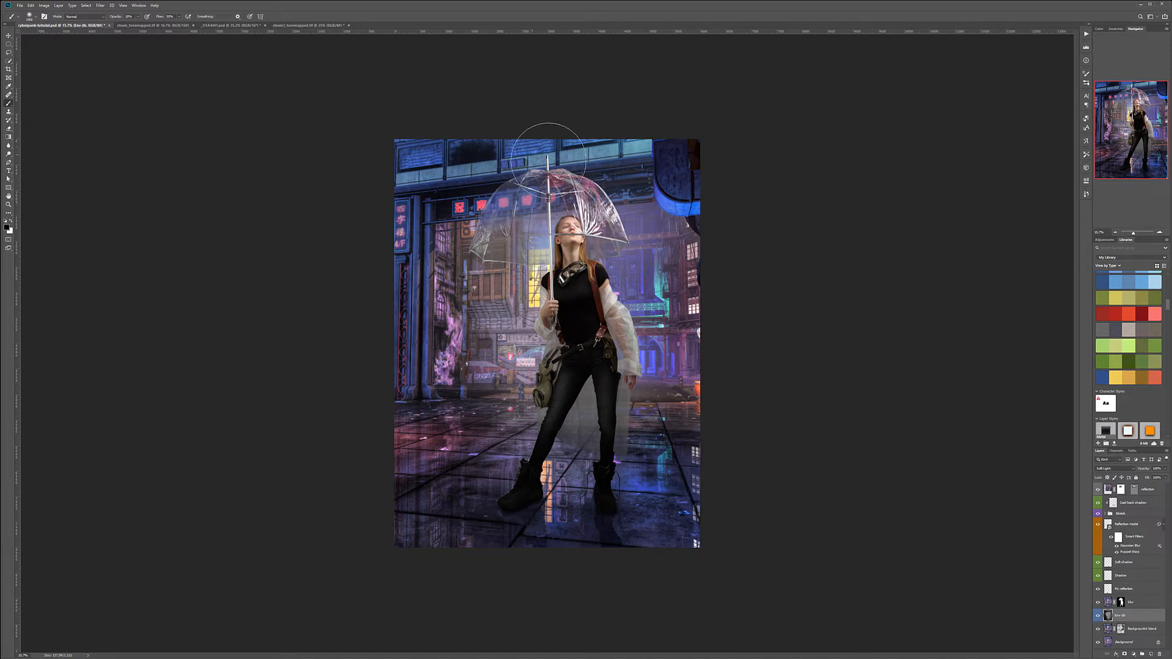
Step: Compare the scene with and without the Env db layer's dodge and burn
left_click(1098, 618)
left_click(1097, 617)
left_click(1097, 618)
left_click(1097, 618)
left_click(1097, 617)
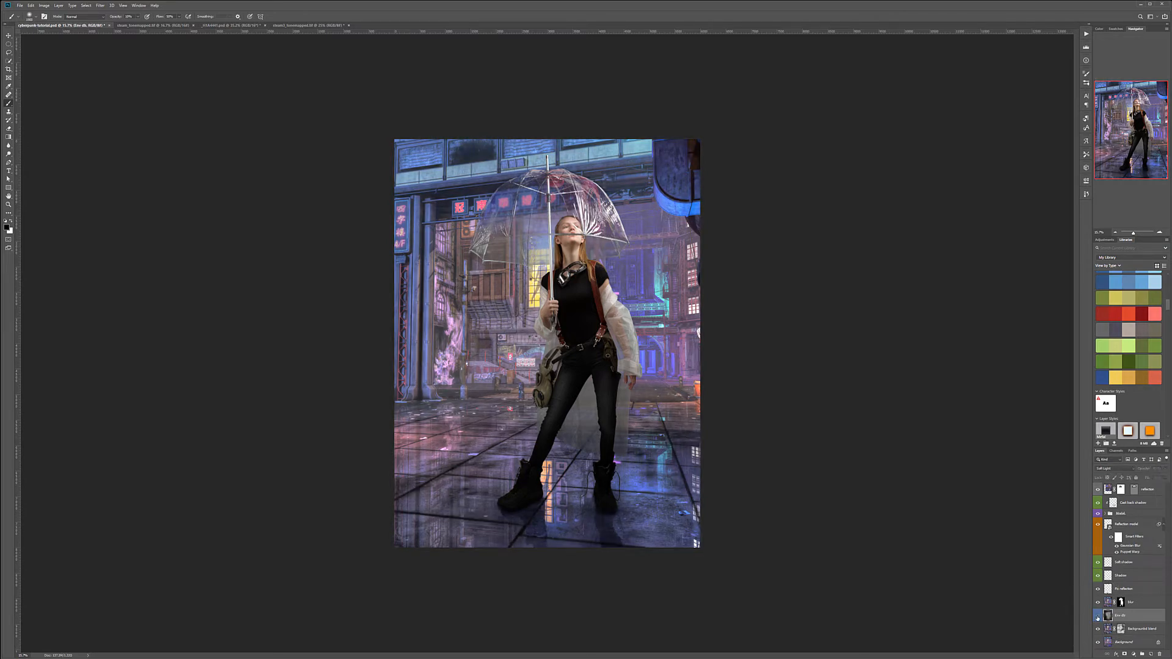
left_click(1098, 617)
left_click(1097, 617)
left_click(1097, 618)
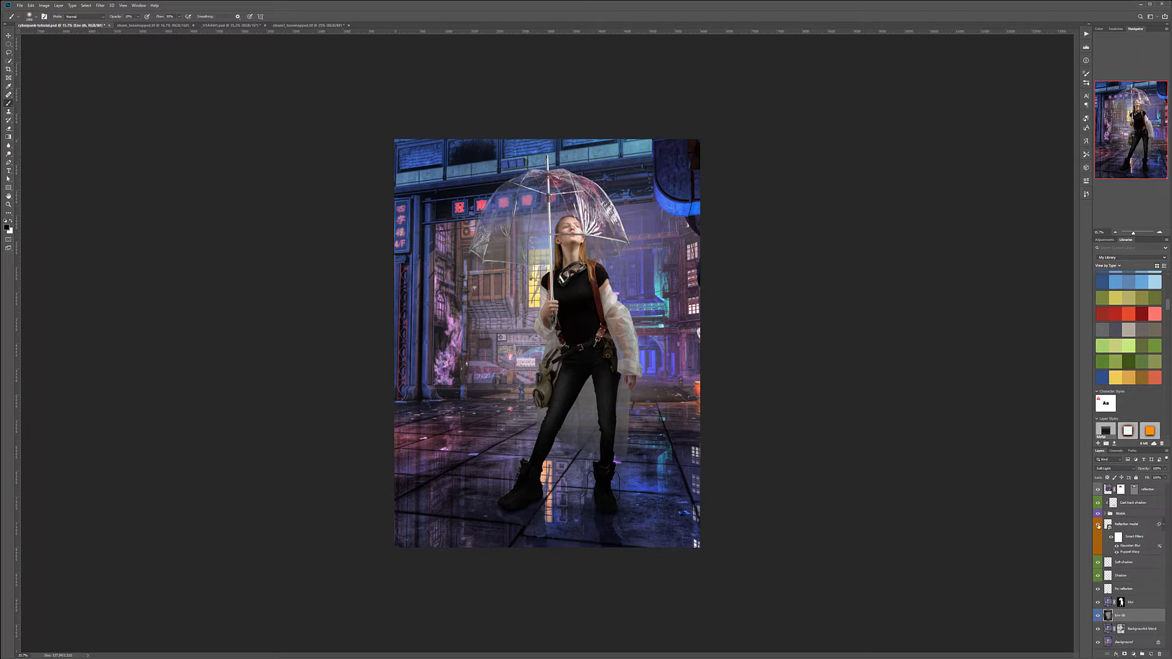
Step: Check what the Model group and the umbrella's reflection layer contribute to the composite by hiding and showing each
left_click(1100, 515)
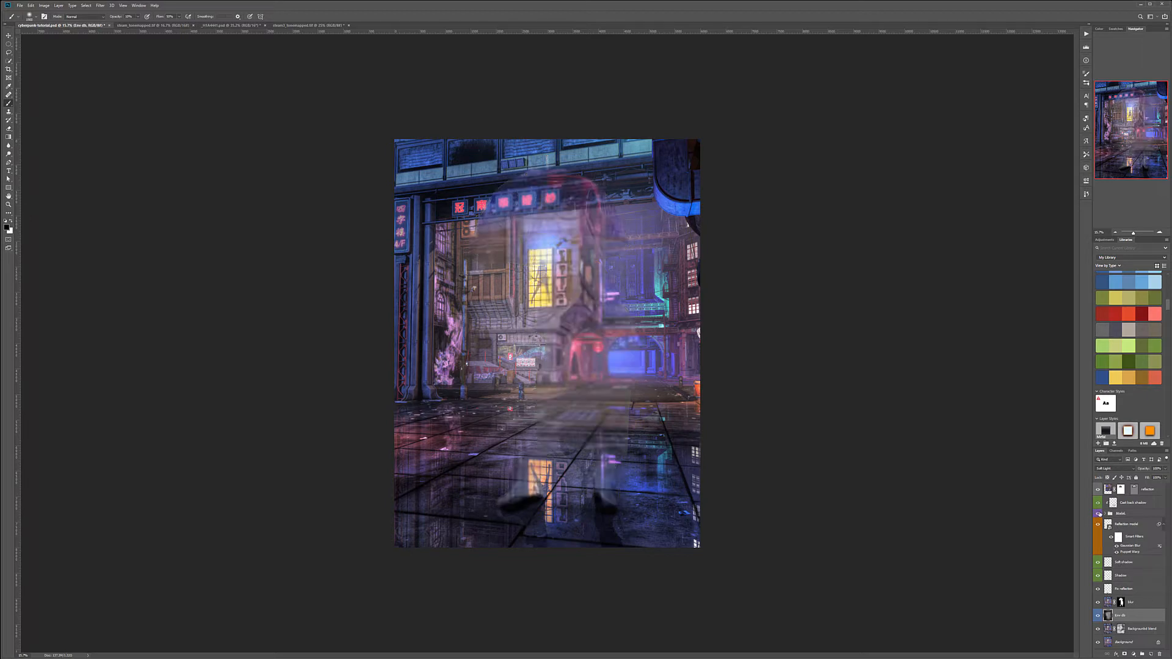
left_click(1100, 514)
left_click(1100, 514)
left_click(1100, 514)
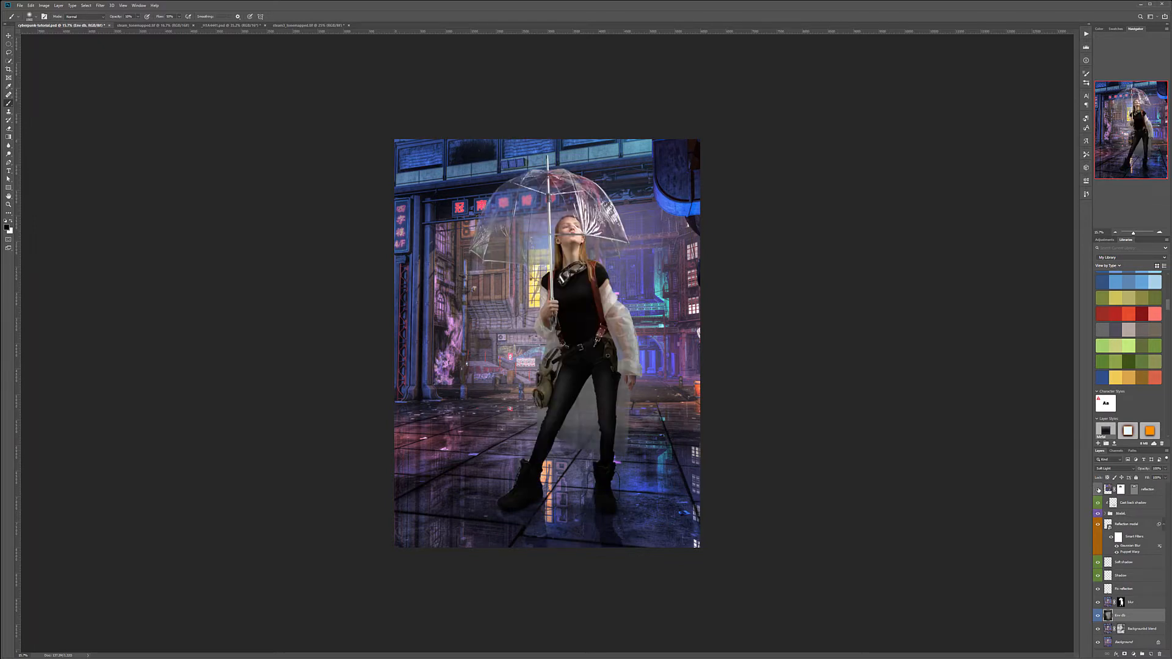
left_click(1098, 490)
left_click(1098, 489)
left_click(1098, 490)
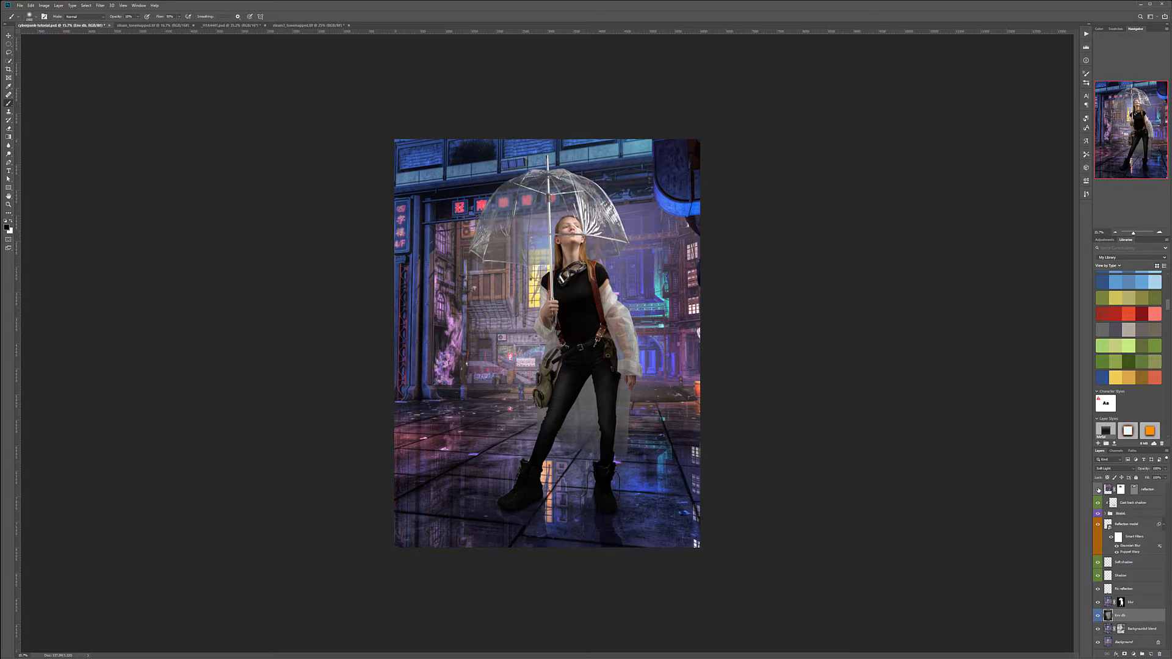
left_click(1098, 490)
Step: Move the reflection layer into the top of the Model group and hide the group
left_click(1111, 514)
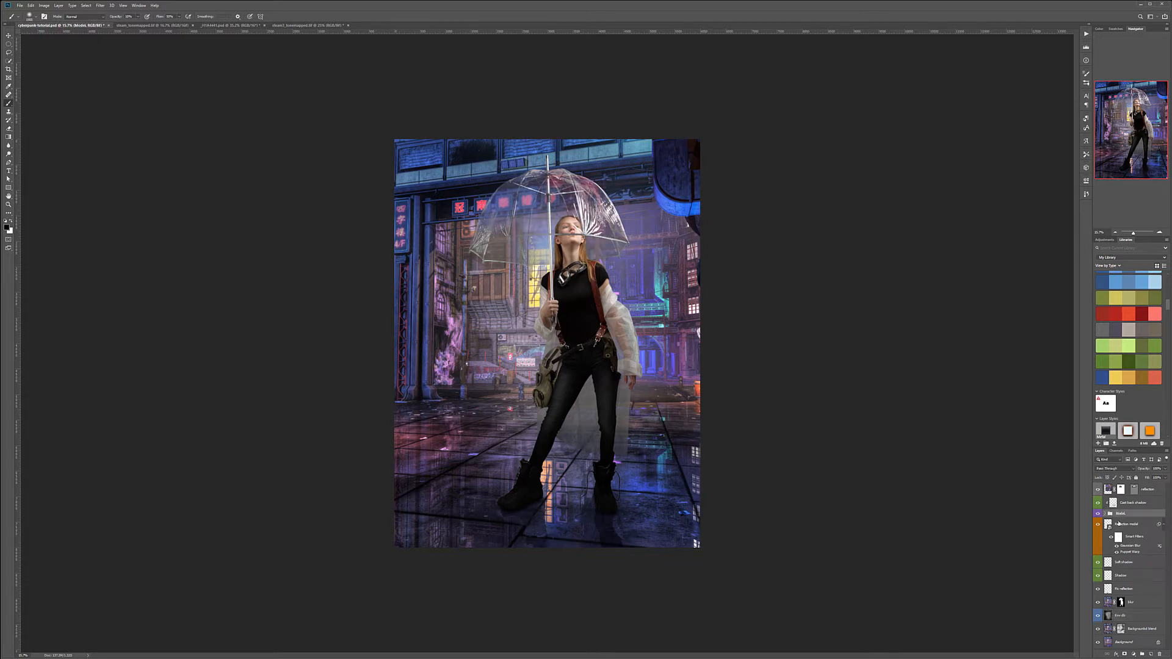
left_click(1105, 514)
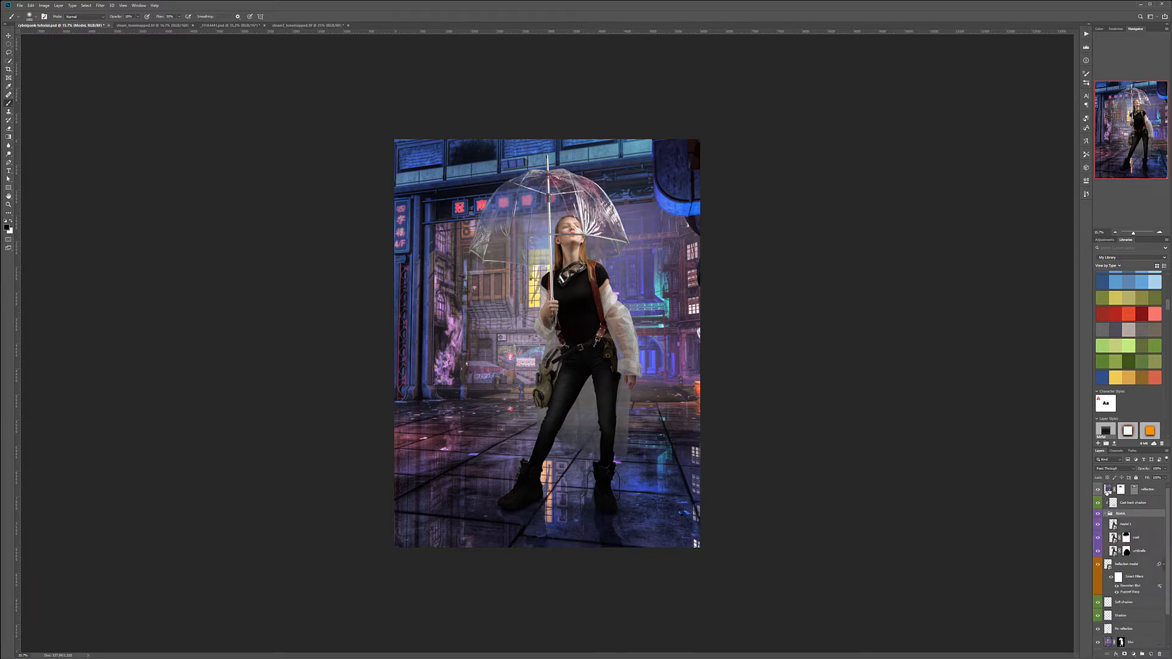
mouse_move(1150, 493)
left_mouse_down()
mouse_move(1149, 520)
mouse_move(1148, 509)
left_mouse_up()
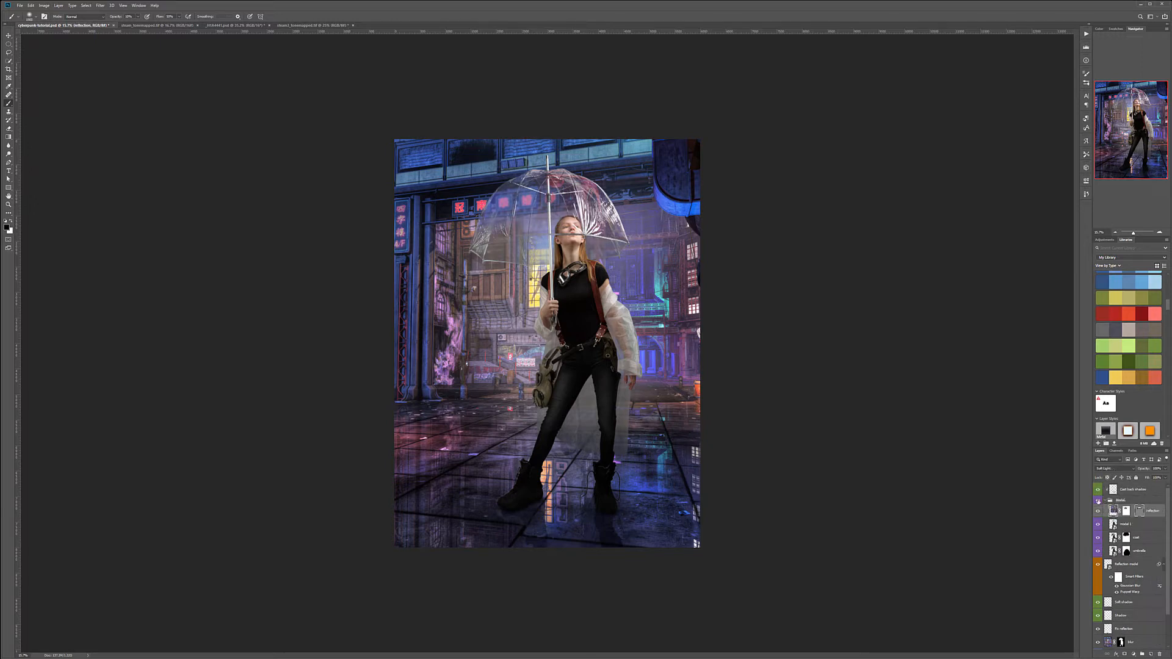
left_click(1098, 501)
left_click(1098, 501)
left_click(1097, 501)
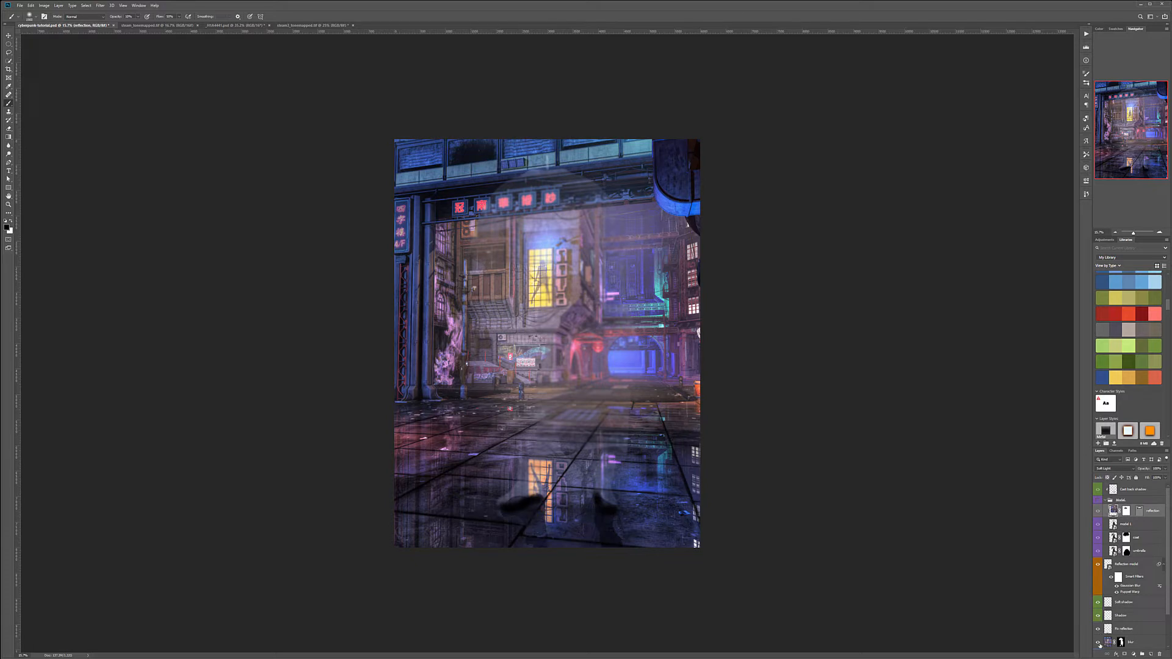
Step: Try the blur layer directly above the Reflection model layer and compare the scene with and without it
left_click(1098, 643)
left_click(1097, 643)
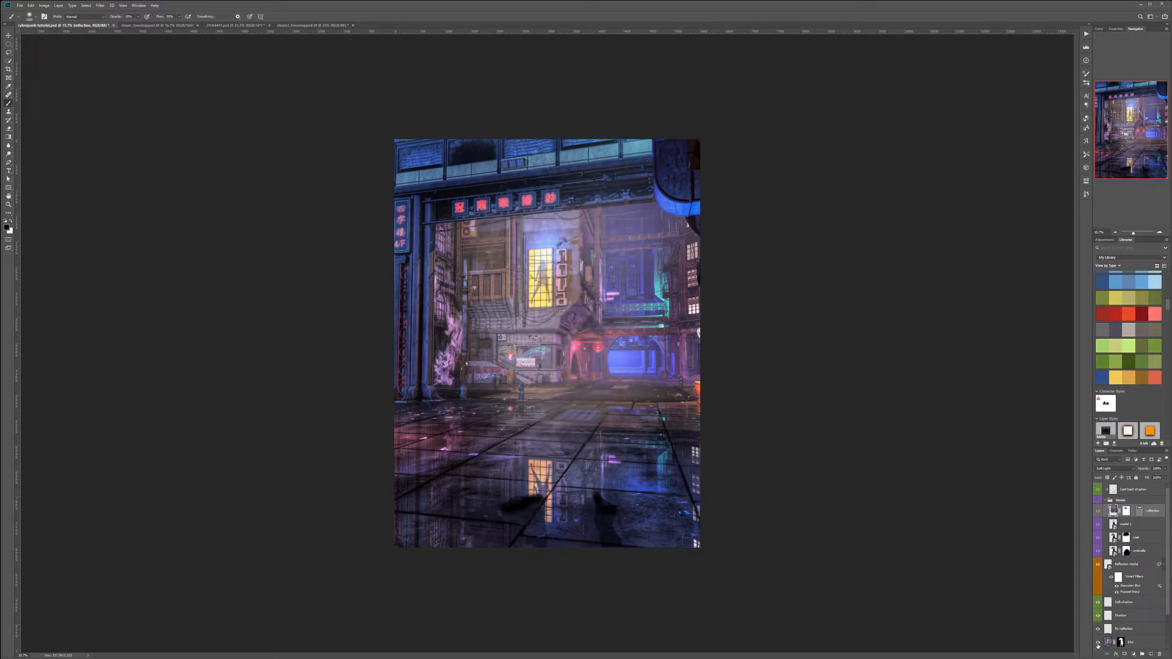
left_click(1097, 643)
left_click_drag(1143, 642, 1145, 564)
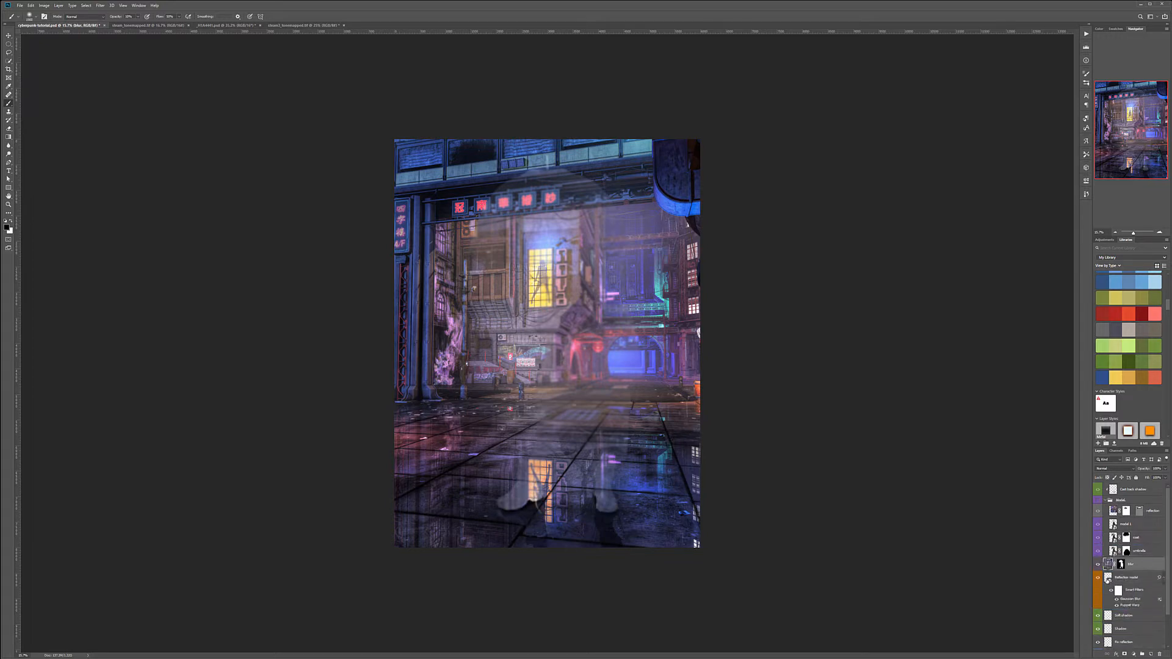
left_click(1098, 564)
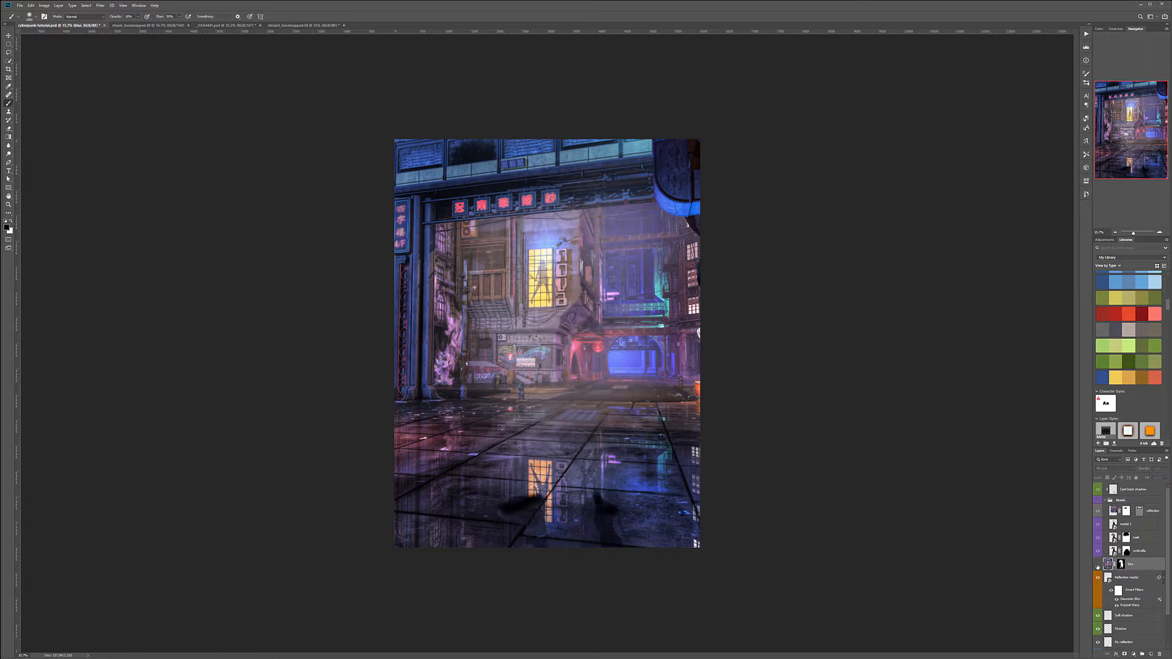
left_click(1097, 565)
left_click(1098, 578)
left_click(1098, 578)
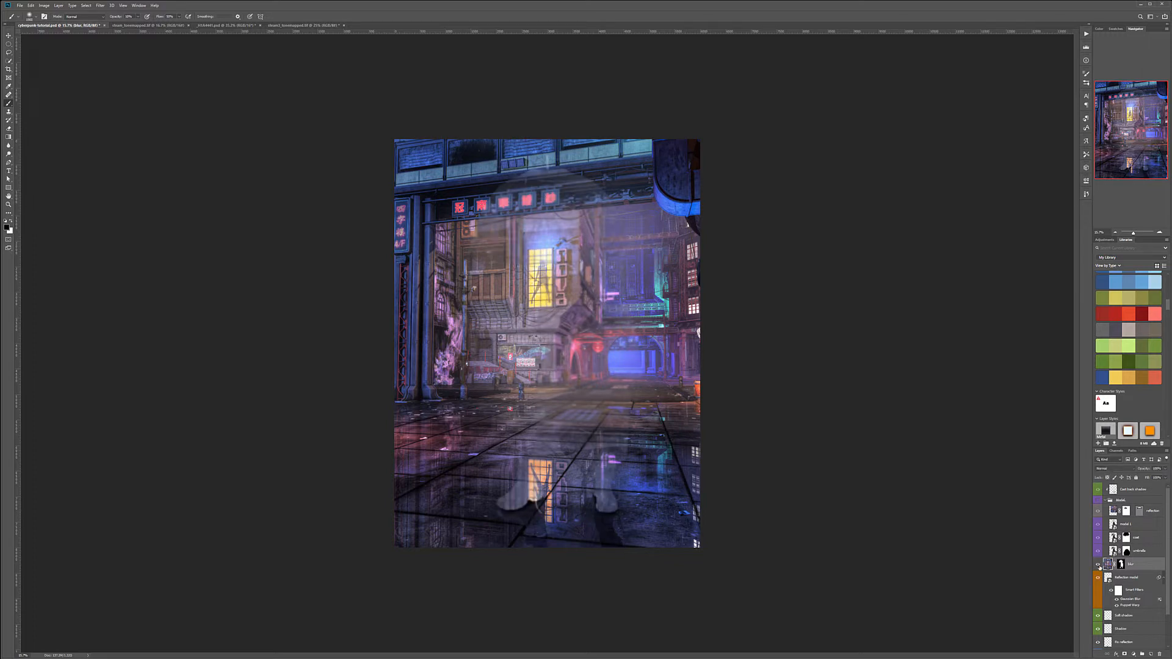
left_click(1098, 565)
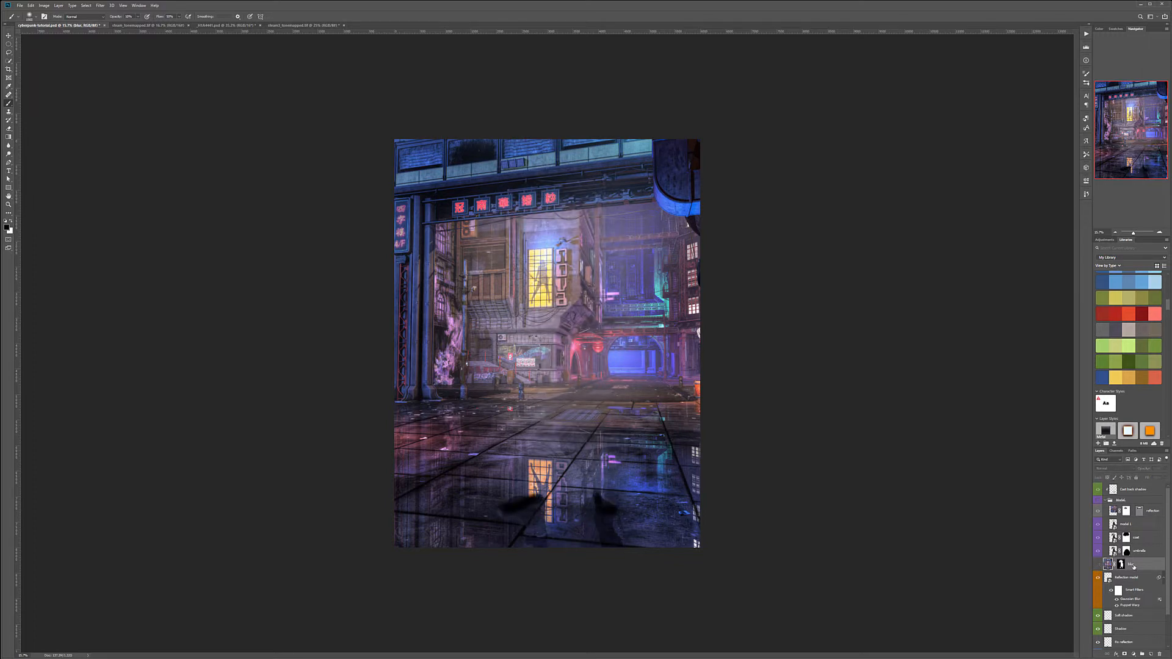
left_click(1098, 565)
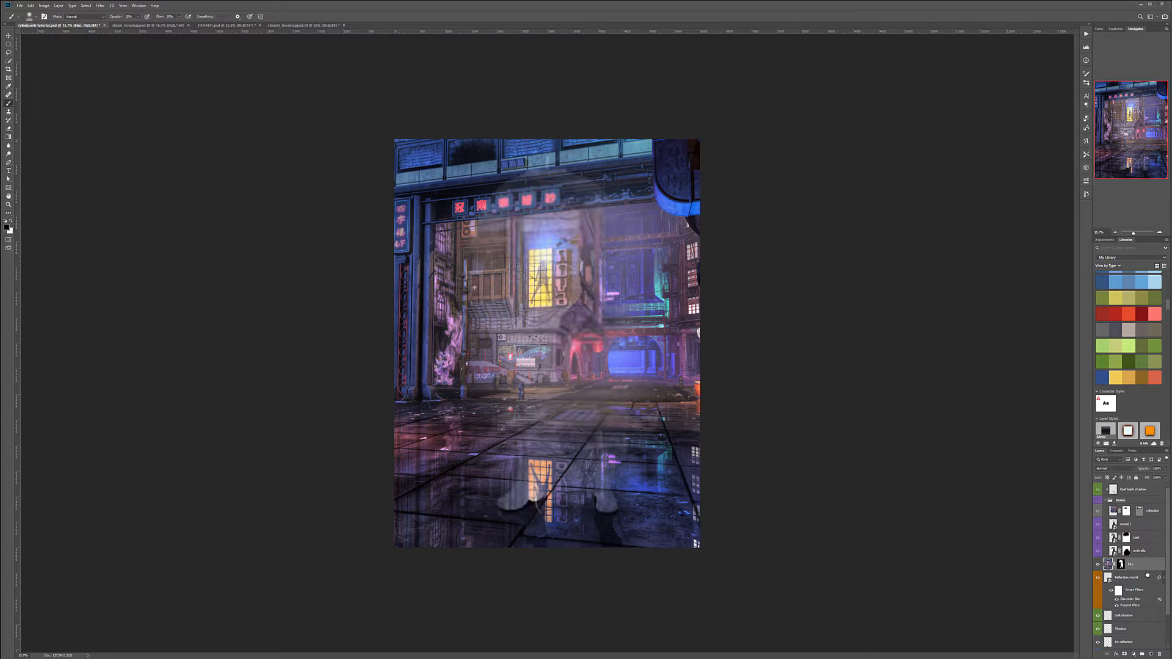
Step: Move the blur layer directly below the Shadow layer and check its effect
left_click_drag(1147, 576, 1147, 630)
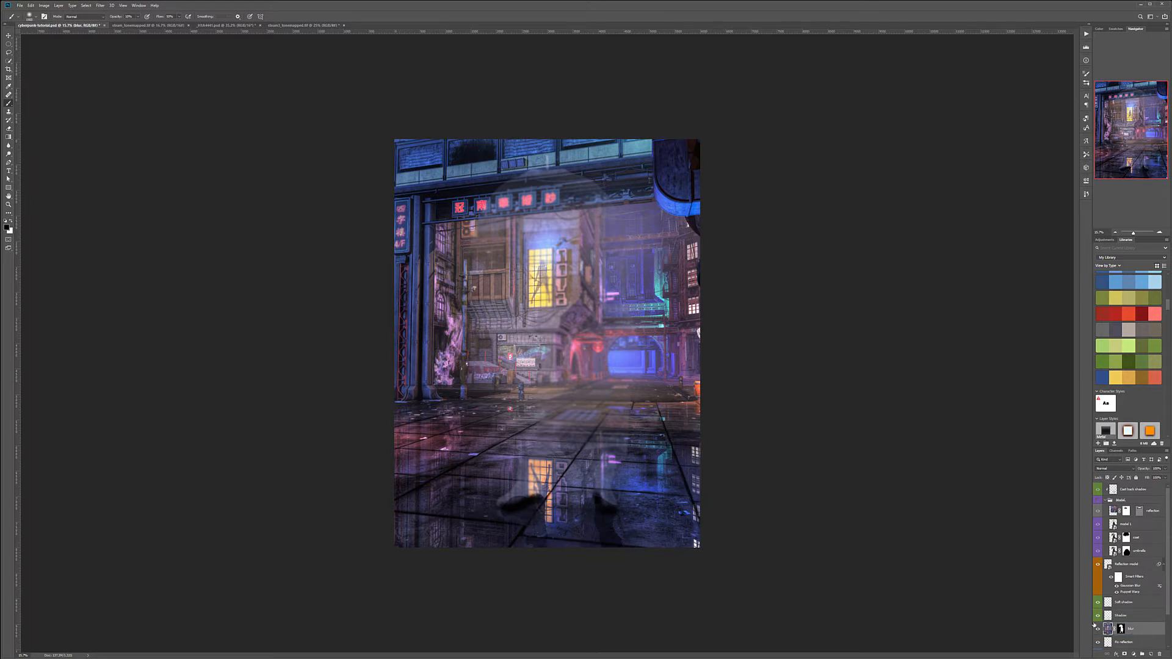
left_click(1098, 629)
left_click(1098, 629)
Step: Inspect the blur layer's mask and paint black at 100% brush opacity over the area around the shoes
left_click(1121, 629)
left_click(1122, 629, "alt")
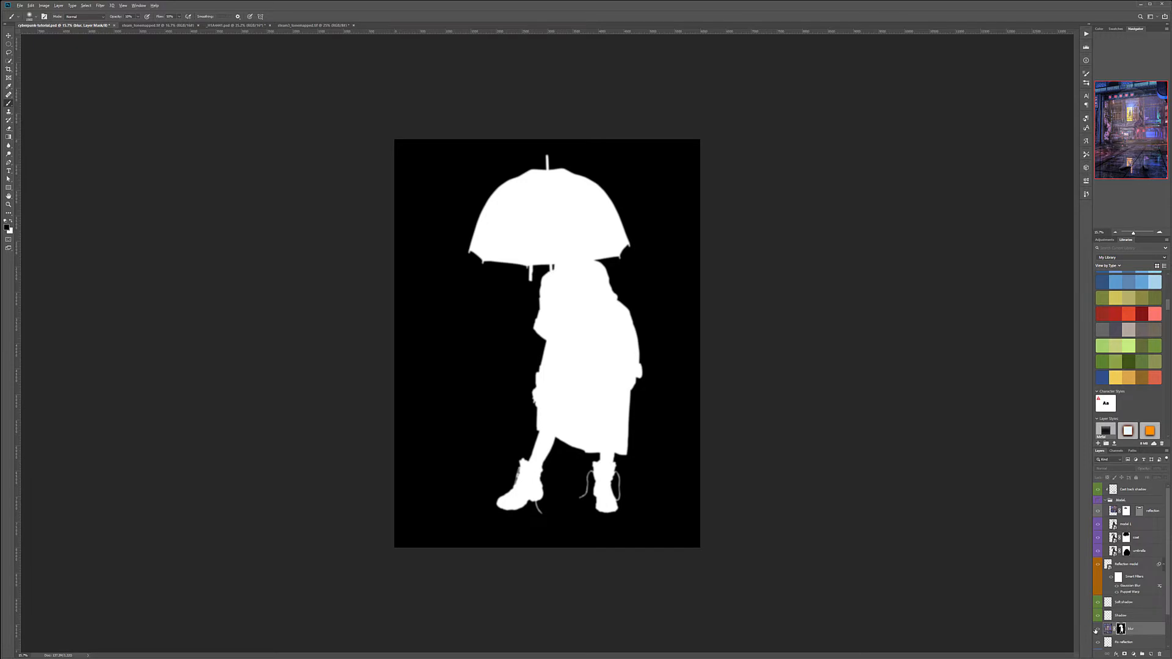
left_click(1096, 630)
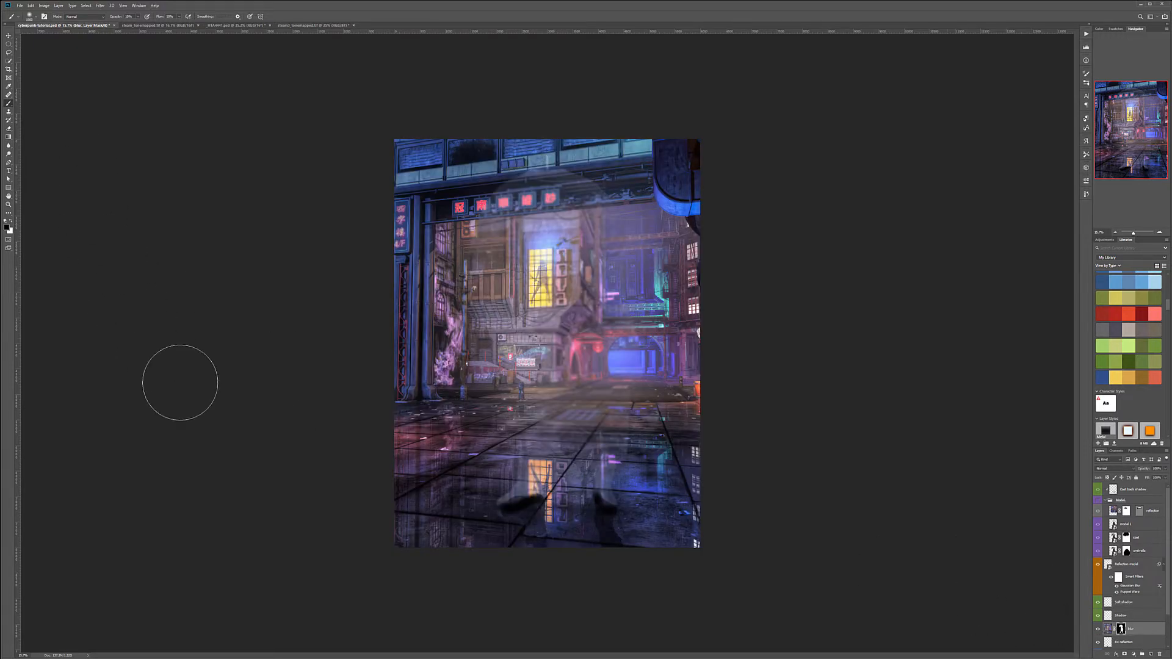
key("0")
mouse_move(518, 545)
left_mouse_down()
mouse_move(503, 520)
mouse_move(569, 511)
mouse_move(517, 507)
mouse_move(626, 501)
mouse_move(521, 500)
mouse_move(599, 502)
mouse_move(560, 526)
mouse_move(548, 522)
mouse_move(665, 519)
left_mouse_up()
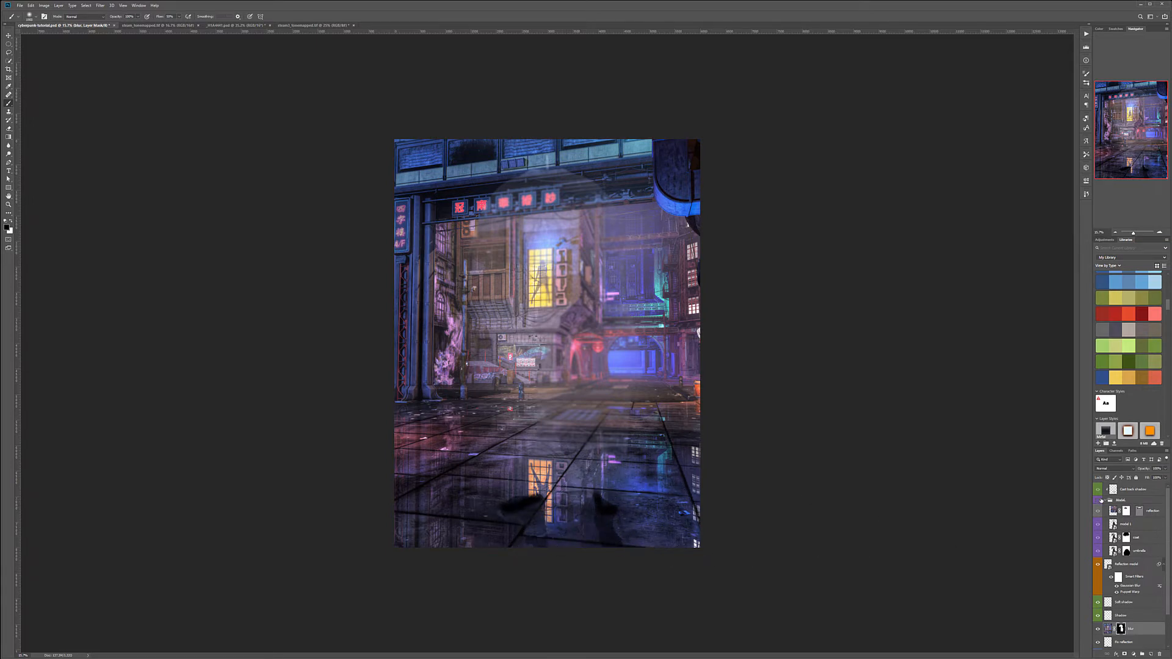
Step: Show the Model group again and collapse it
left_click(1098, 499)
left_click(1098, 500)
left_click(1098, 500)
left_click(1108, 500)
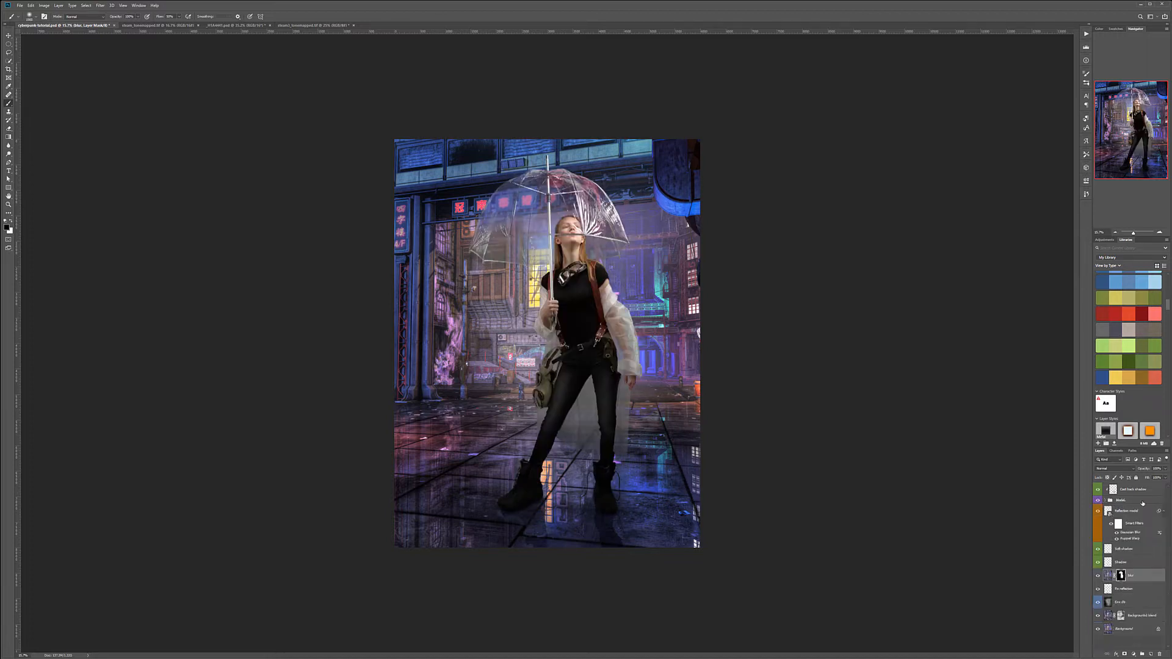
Step: Add a layer named Color cast clipped to the Model group and set its blend mode to Soft Light
left_click(1139, 501)
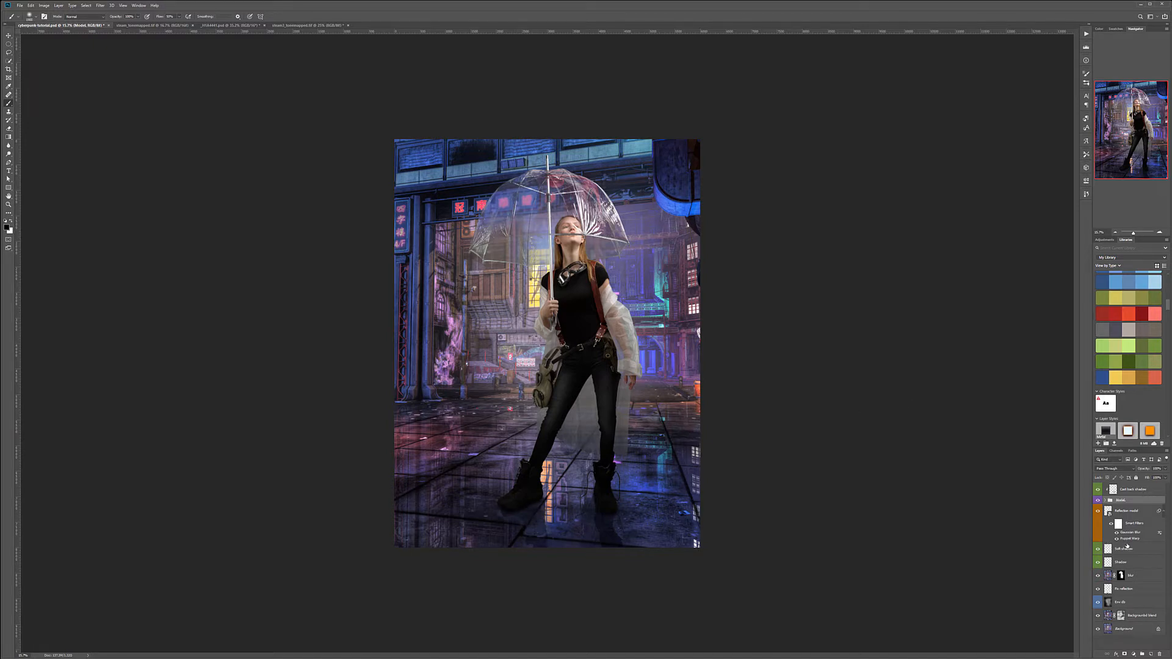
left_click(1150, 655)
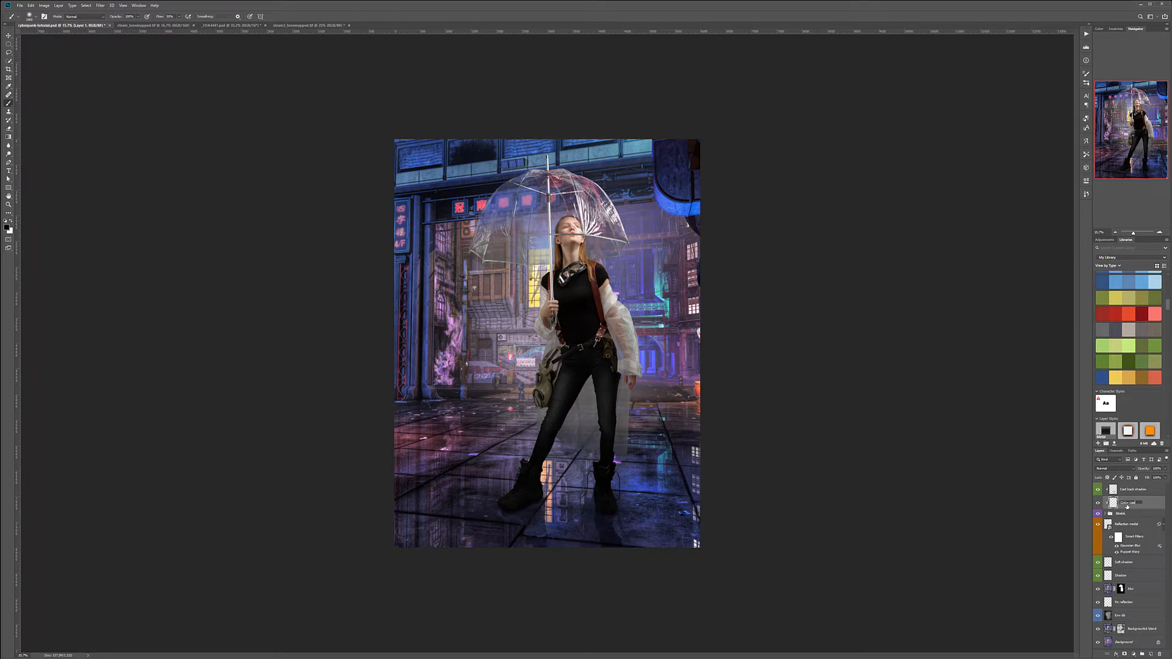
key("Return")
left_click(1131, 470)
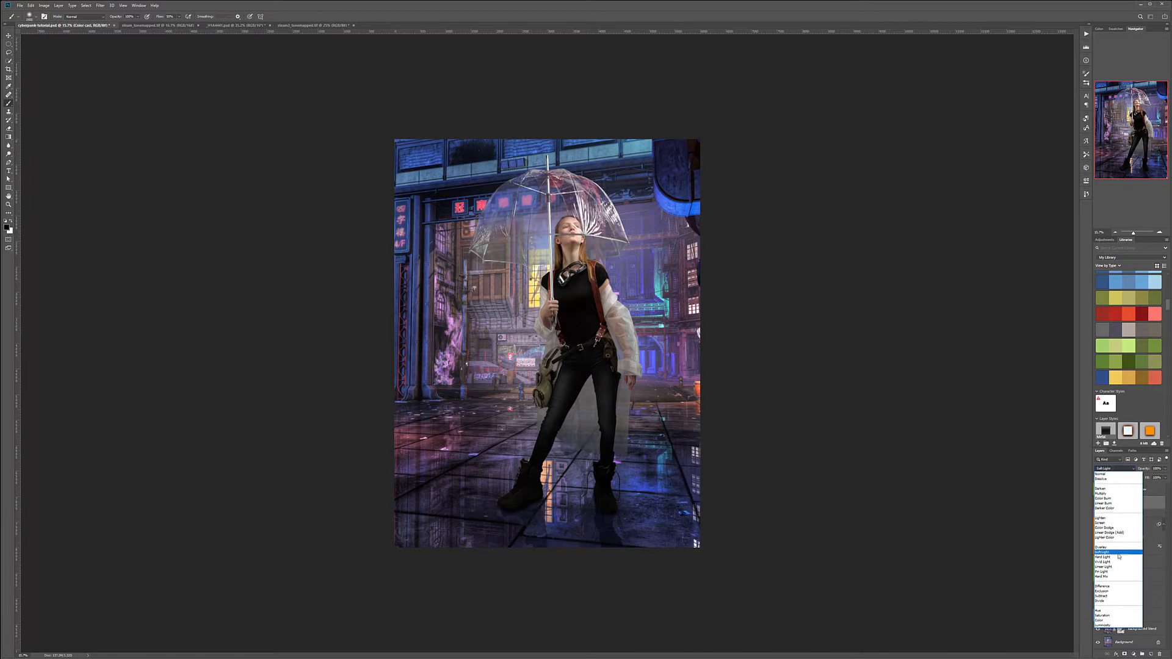
left_click(1135, 541)
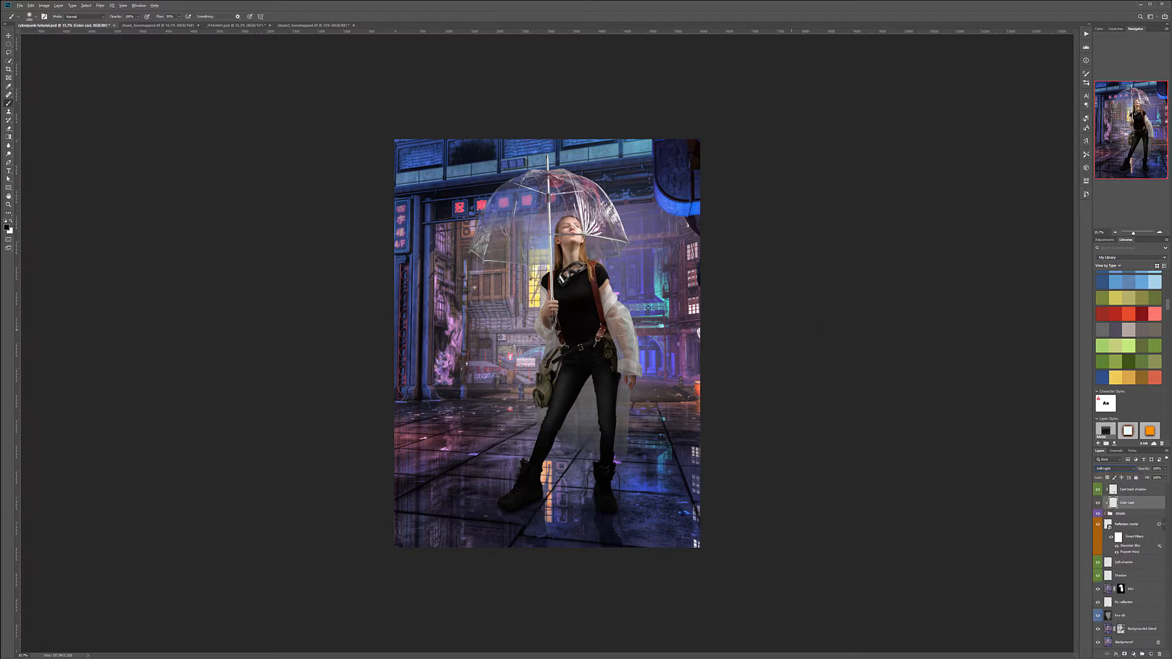
Step: Paint yellow sampled from the lit window onto the model's sleeve and hand with a smaller brush at 10% opacity
left_click(697, 387, "alt")
scroll(558, 311, "up", 9)
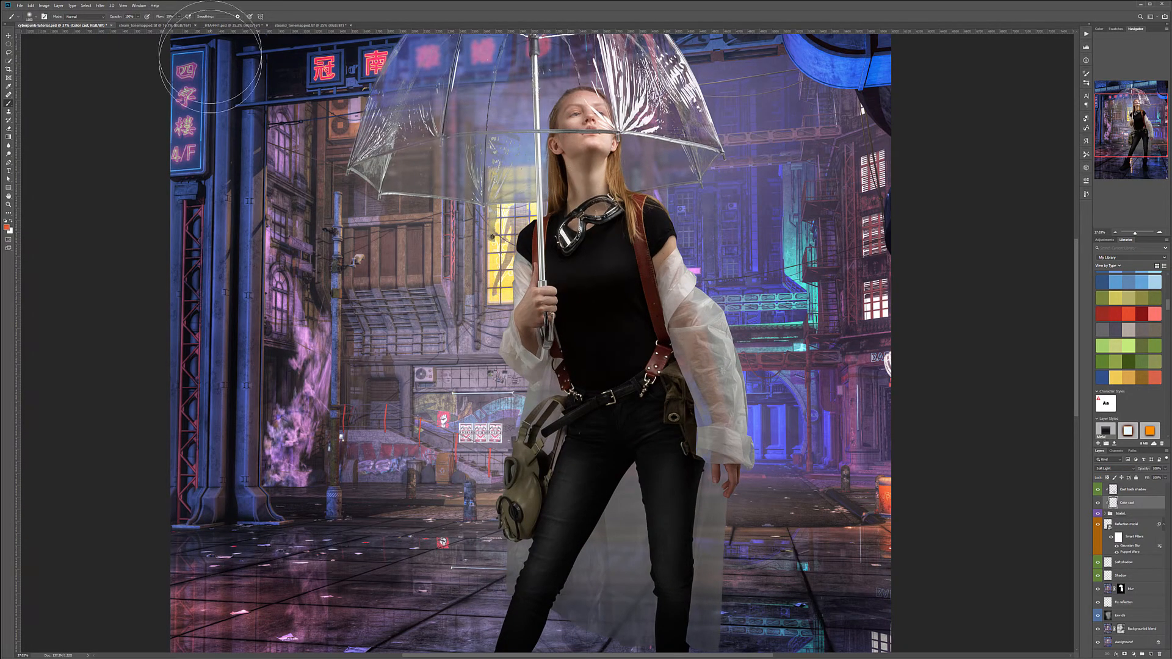
key("1")
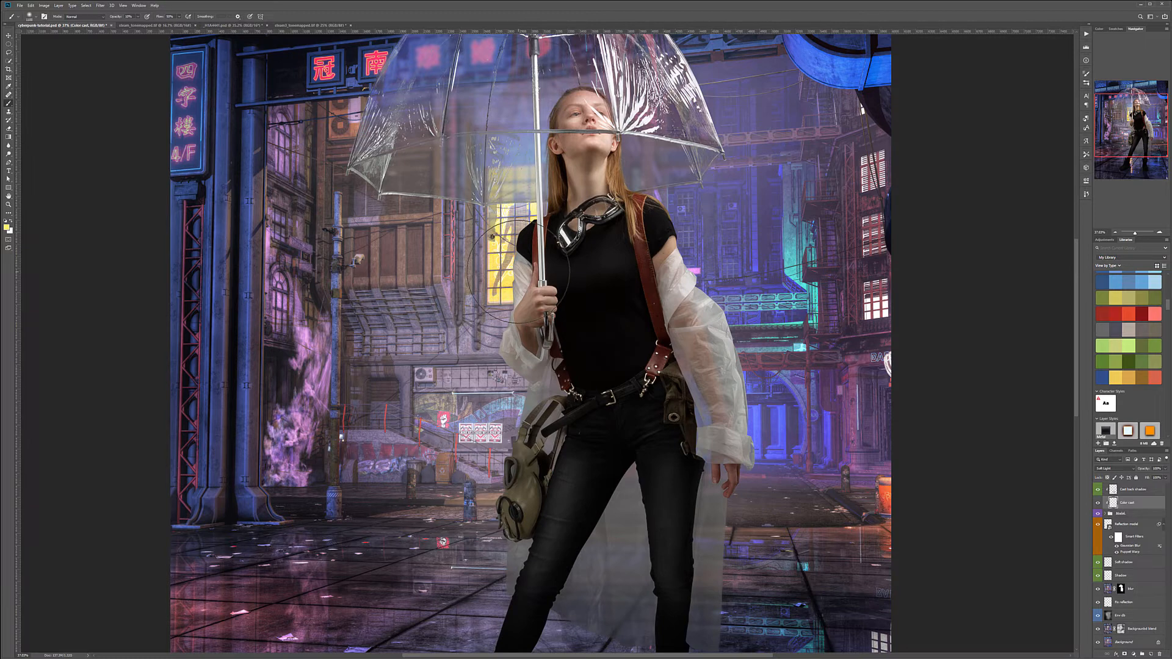
key("bracketleft")
key("bracketleft")
key("bracketleft")
key("bracketleft")
key("bracketleft")
mouse_move(511, 319)
left_mouse_down()
mouse_move(508, 295)
mouse_move(513, 310)
mouse_move(522, 301)
mouse_move(507, 321)
mouse_move(515, 360)
mouse_move(520, 276)
left_mouse_up()
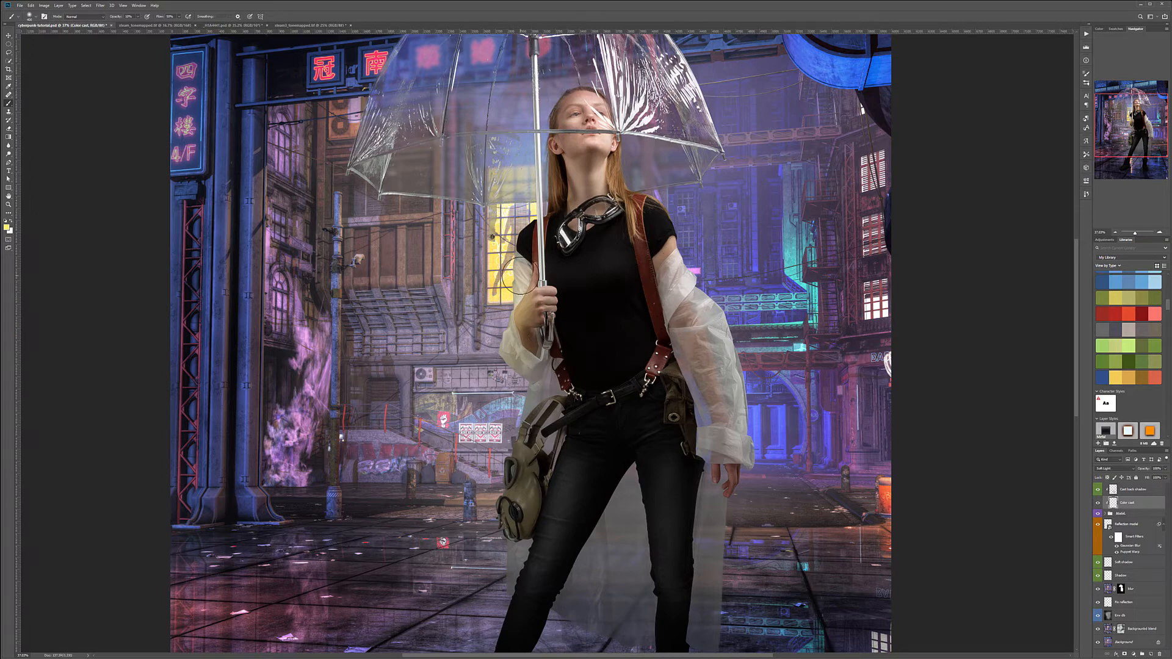
Step: Extend the yellow tint along the sleeve beside the window and compare the model with and without the Color cast layer
scroll(520, 276, "up", 5)
mouse_move(524, 334)
left_mouse_down()
mouse_move(509, 351)
mouse_move(504, 223)
mouse_move(546, 170)
left_mouse_up()
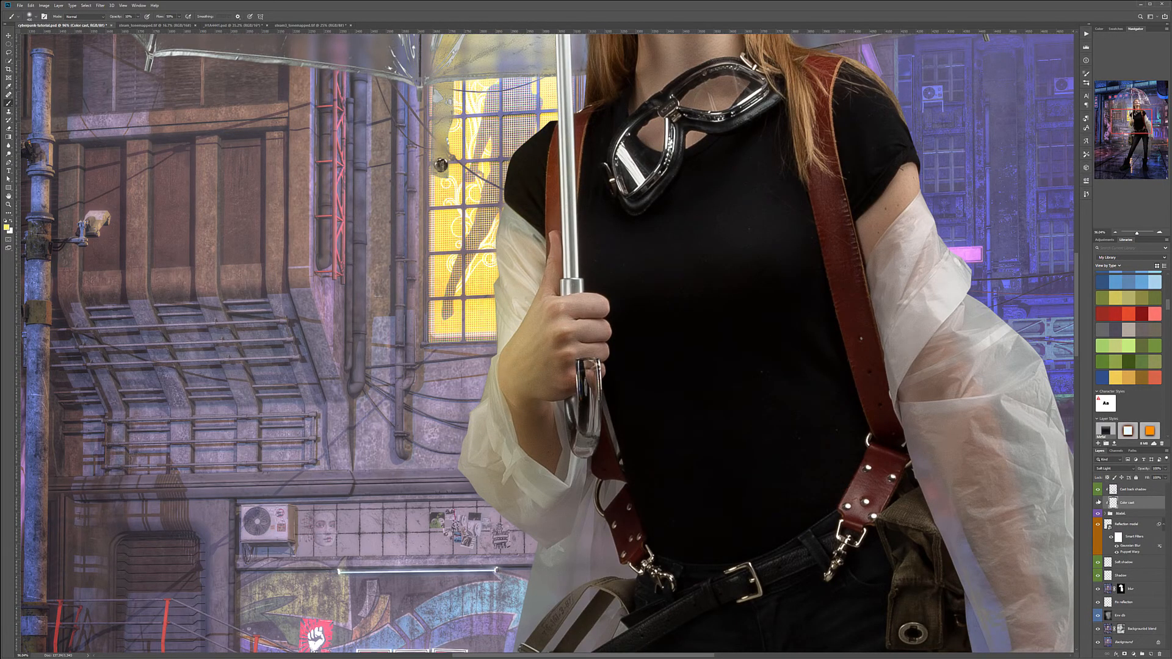
left_click(1098, 502)
left_click(1098, 502)
left_click(1098, 502)
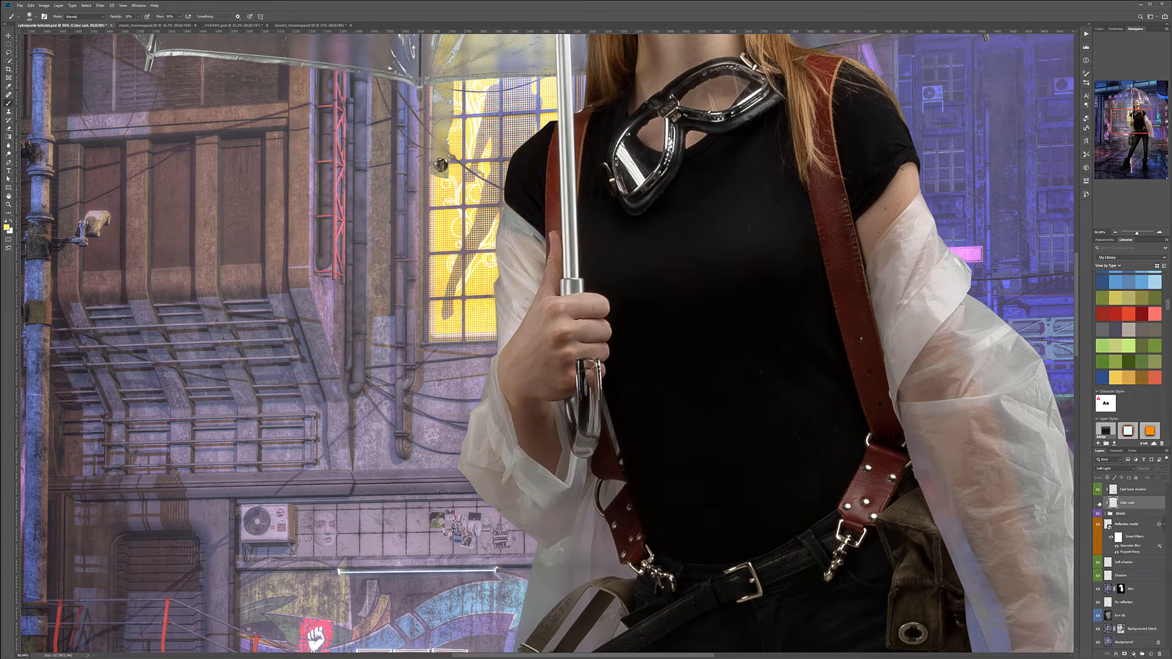
left_click(1098, 502)
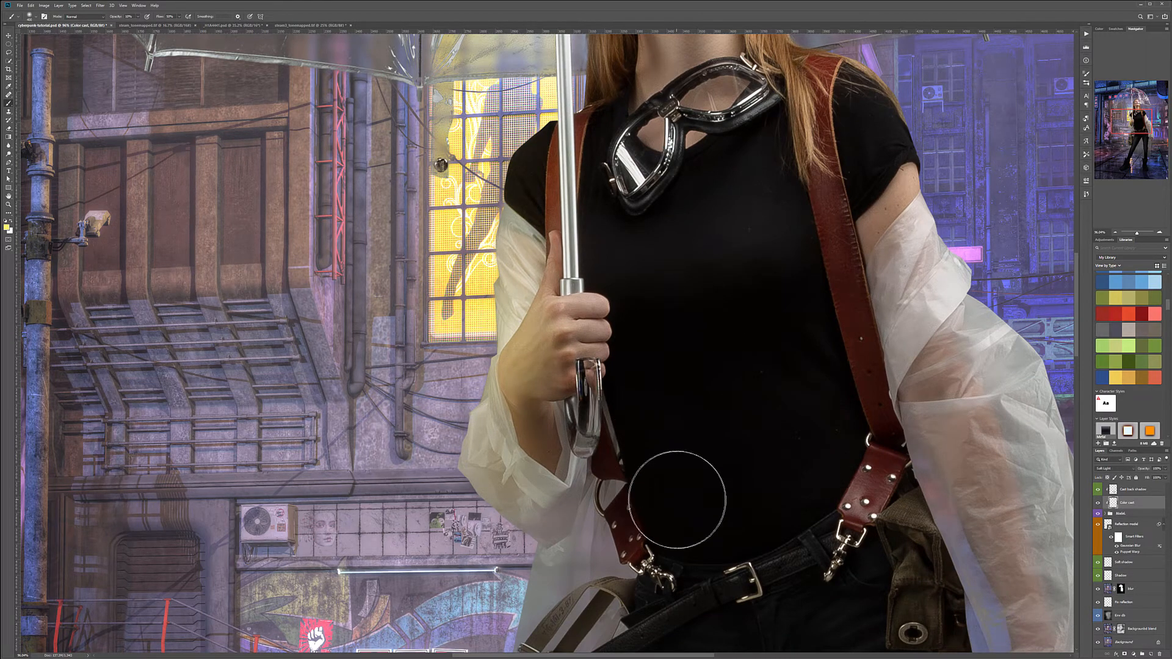
Step: Paint a soft blue cast from the surrounding lights onto the front leg of the model's jeans on the Color cast layer
left_click_drag(698, 476, 747, 273)
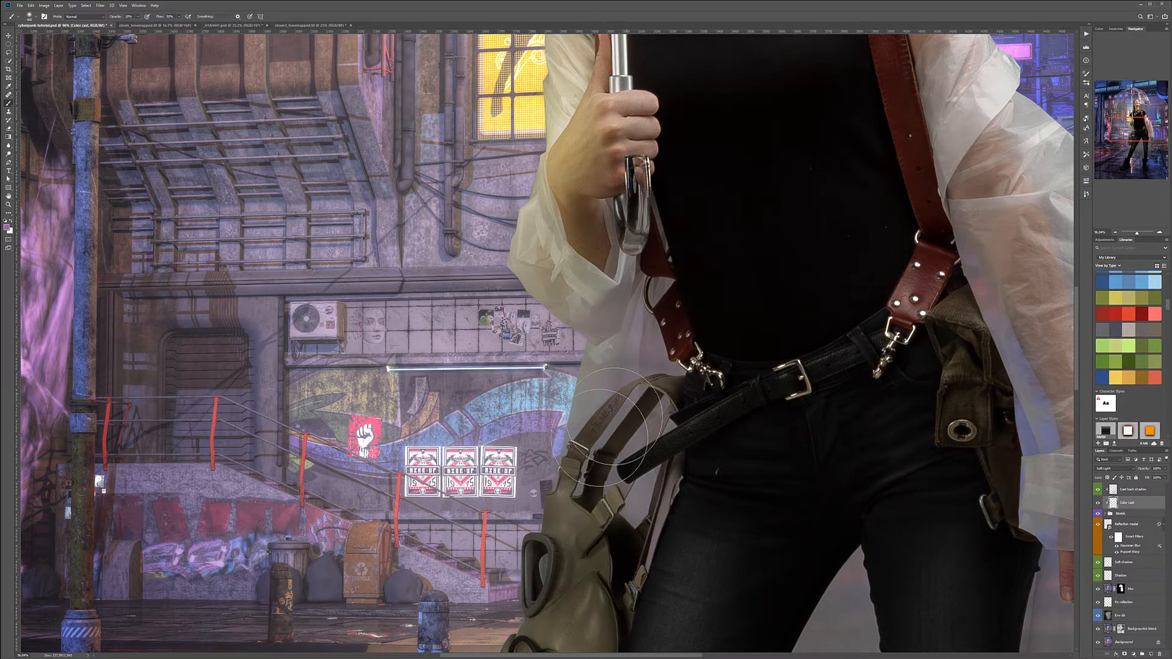
left_click_drag(666, 579, 694, 280)
mouse_move(556, 314)
left_mouse_down()
mouse_move(568, 300)
mouse_move(591, 410)
mouse_move(581, 312)
left_mouse_up()
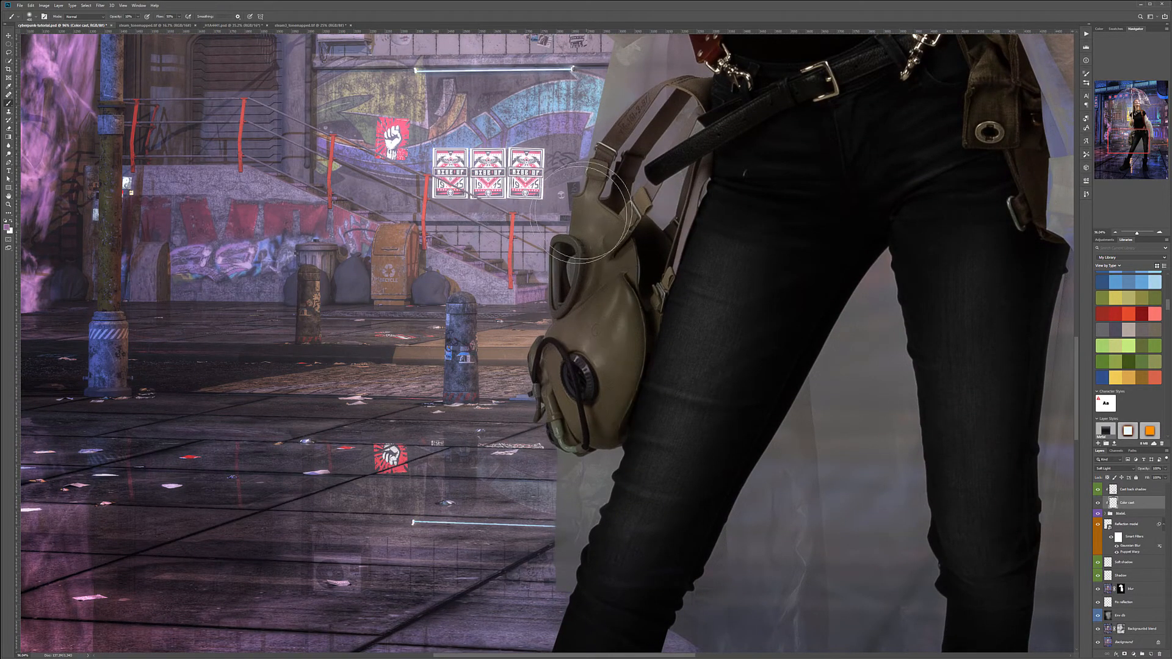
left_click_drag(523, 574, 629, 382)
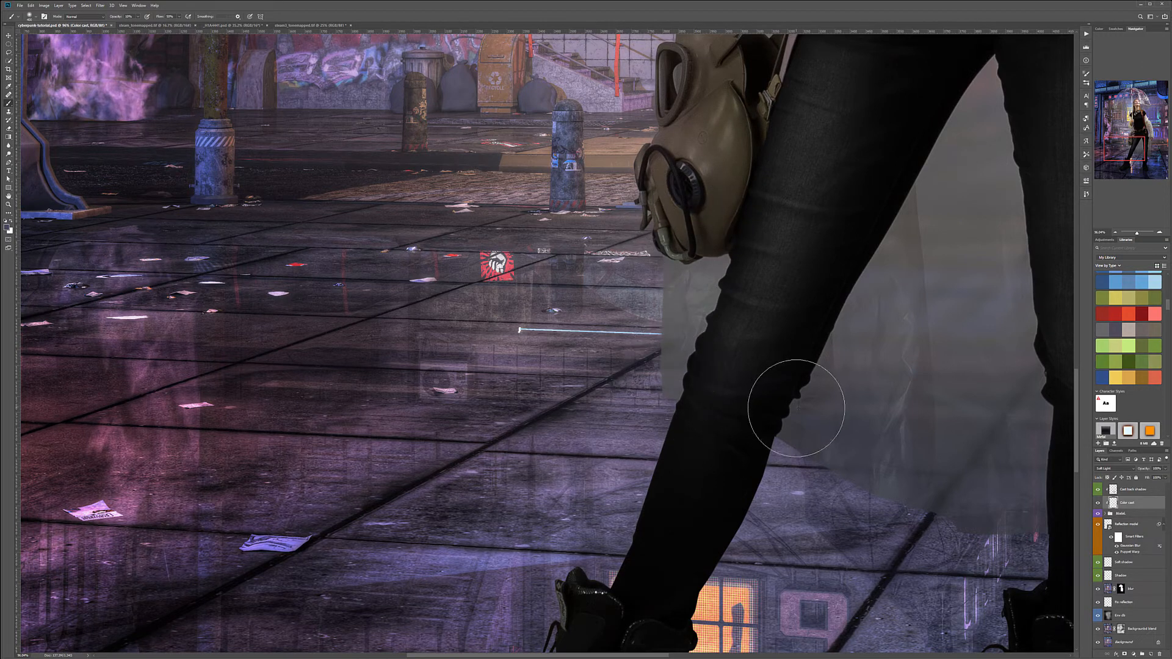
scroll(795, 407, "down", 3)
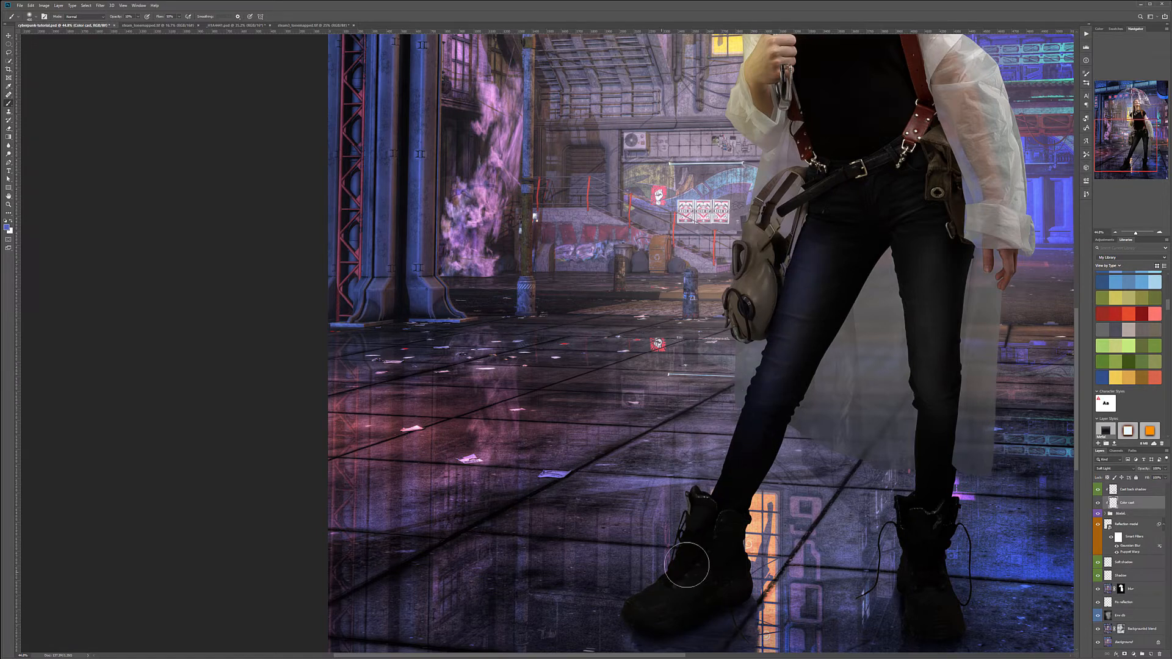
left_click_drag(687, 559, 567, 635)
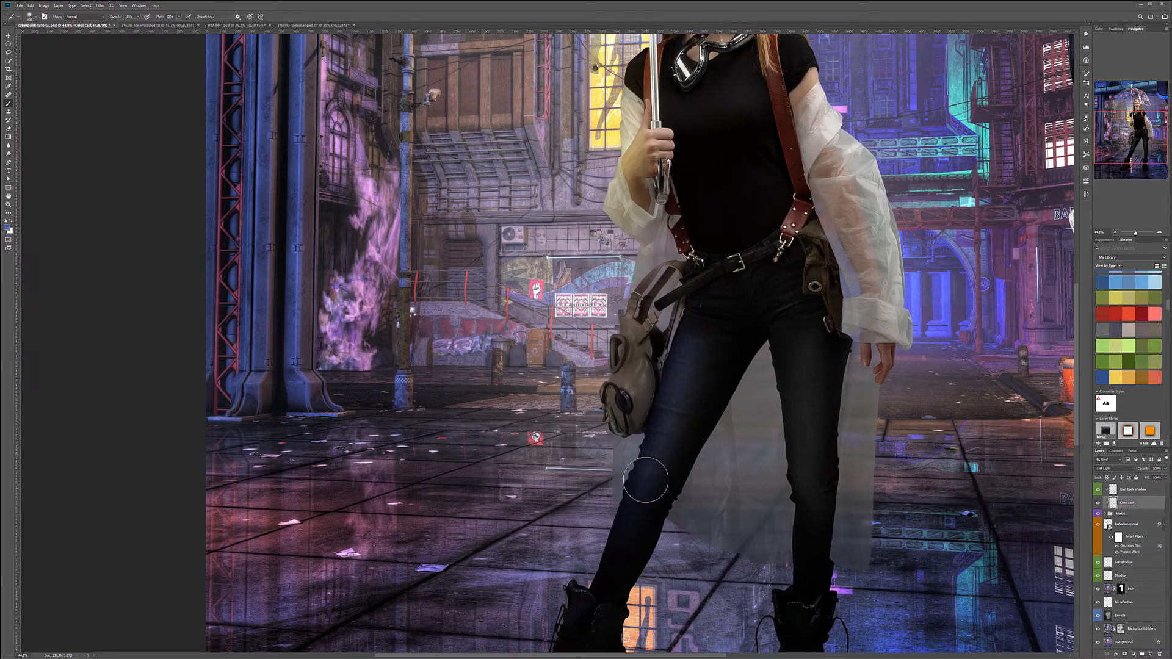
left_click_drag(701, 445, 516, 656)
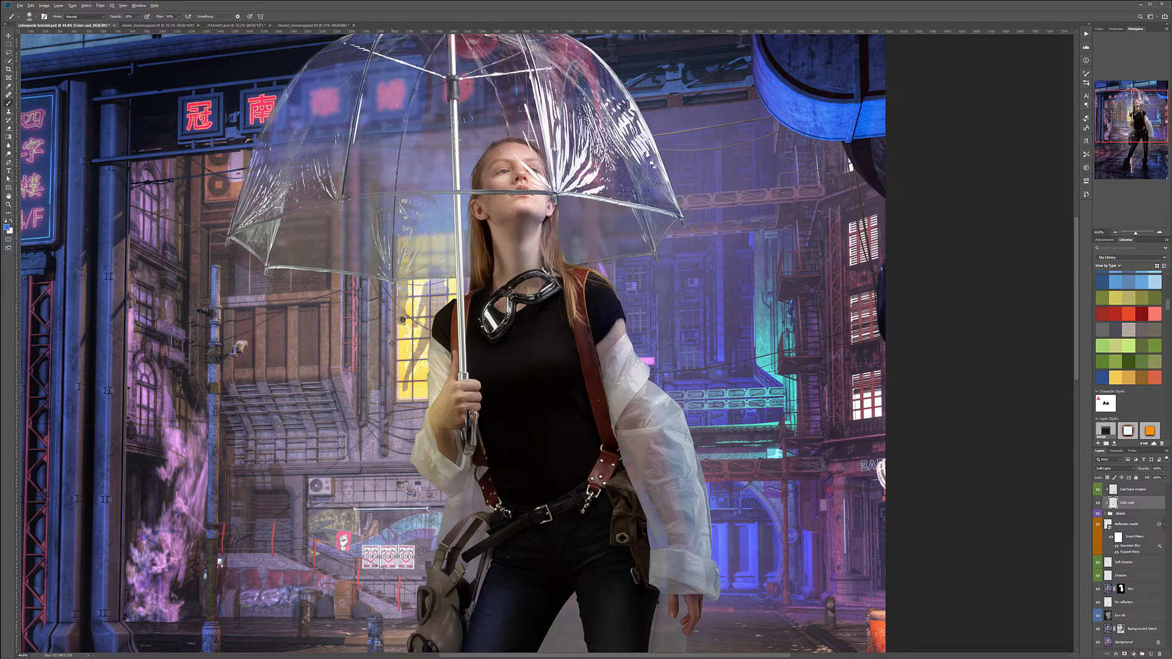
Step: Paint blue sampled from the neon surroundings onto the lowered arm's shirt and coat sleeves, and compare with and without the Color cast layer
left_click(260, 103, "alt")
scroll(448, 158, "up", 4)
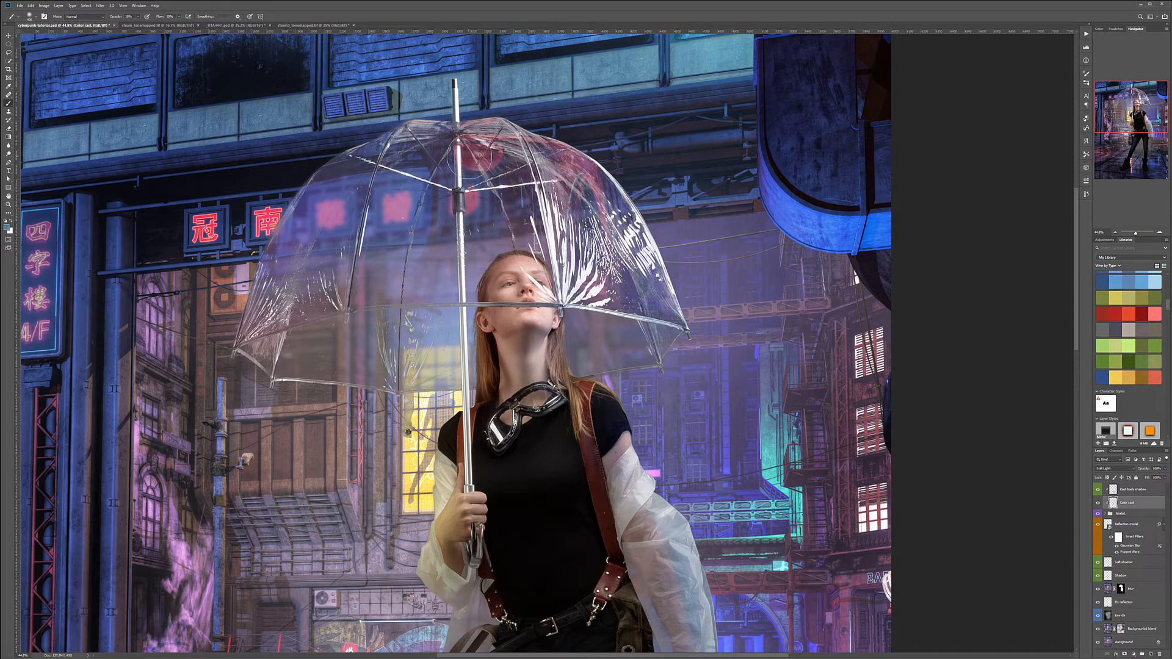
scroll(463, 272, "down", 5)
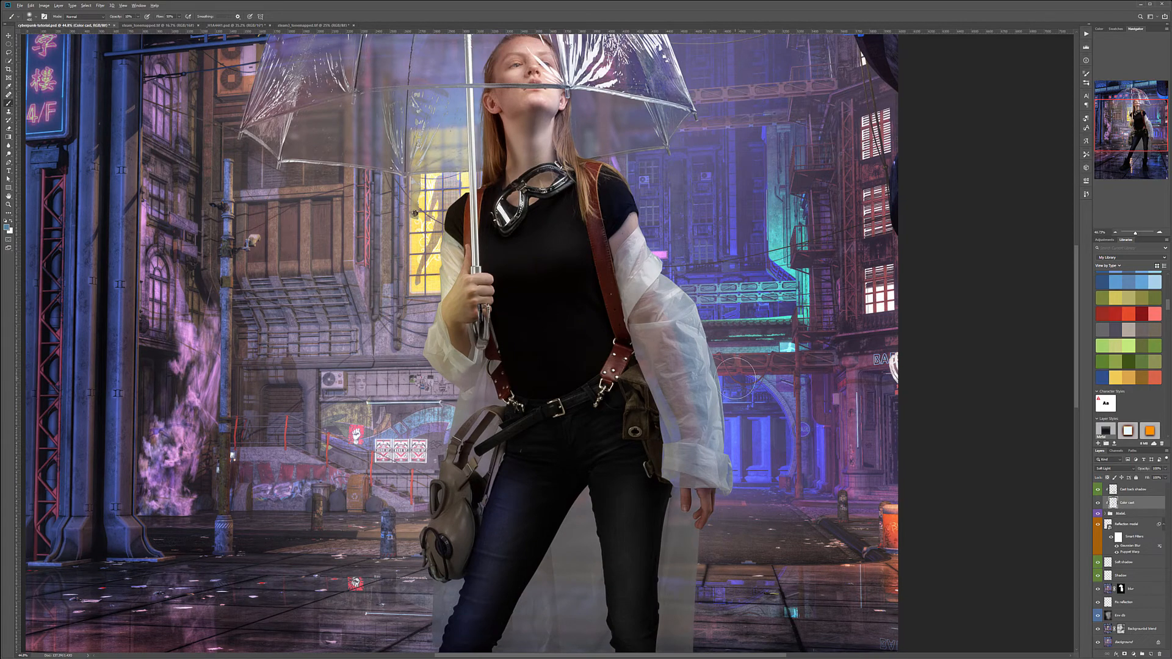
scroll(733, 378, "down", 2)
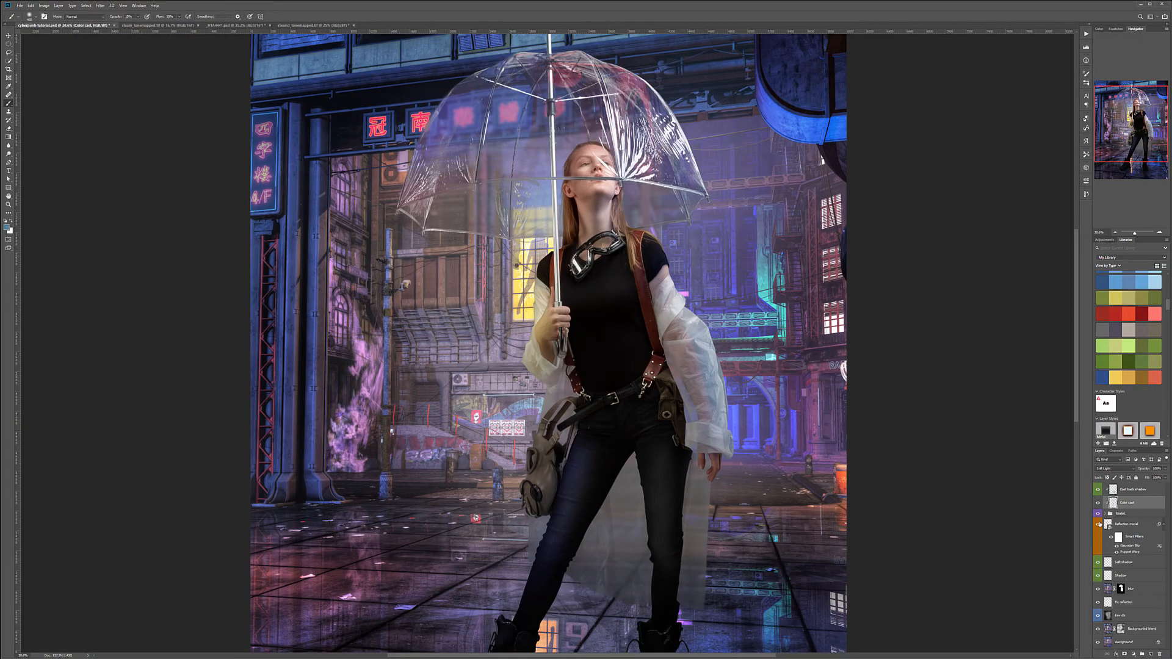
left_click(1098, 503)
left_click(1097, 503)
left_click(1097, 503)
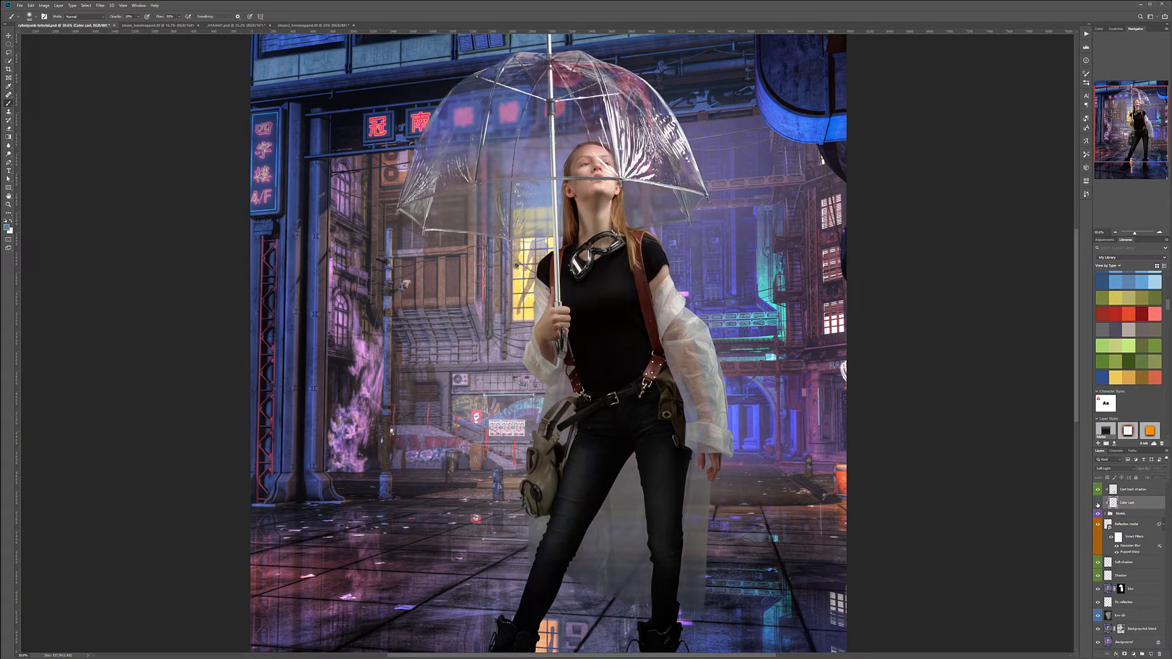
left_click(1097, 503)
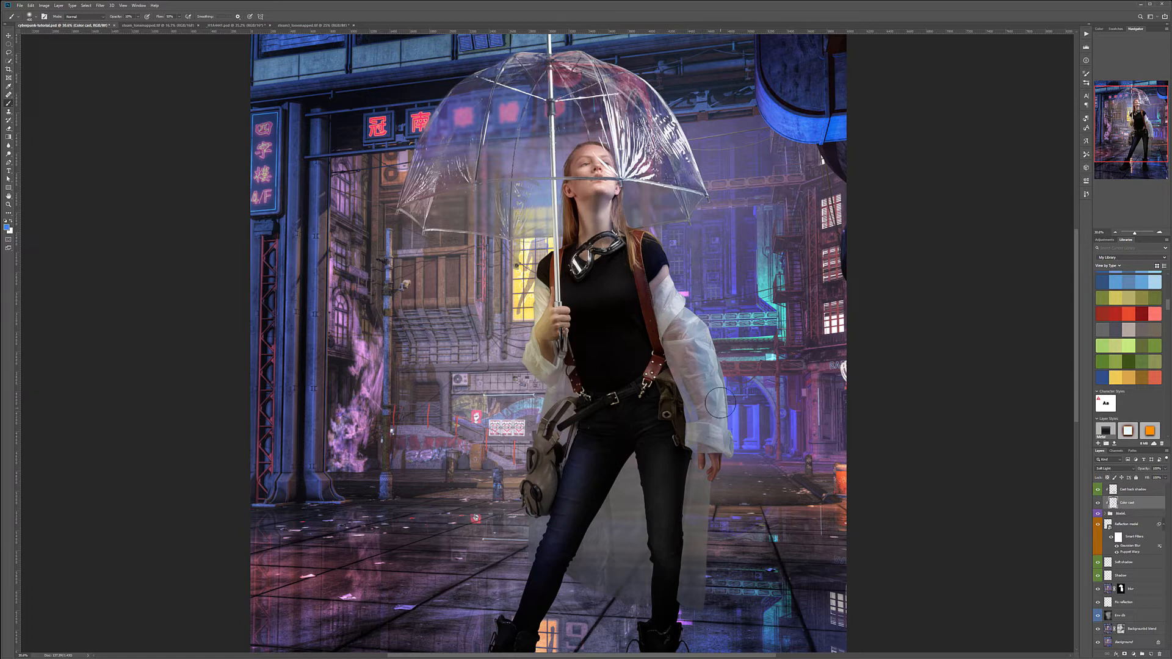
Step: Paint purple and blue tones sampled from the wet floor onto the transparent coat tail and the jeans
scroll(758, 606, "down", 4)
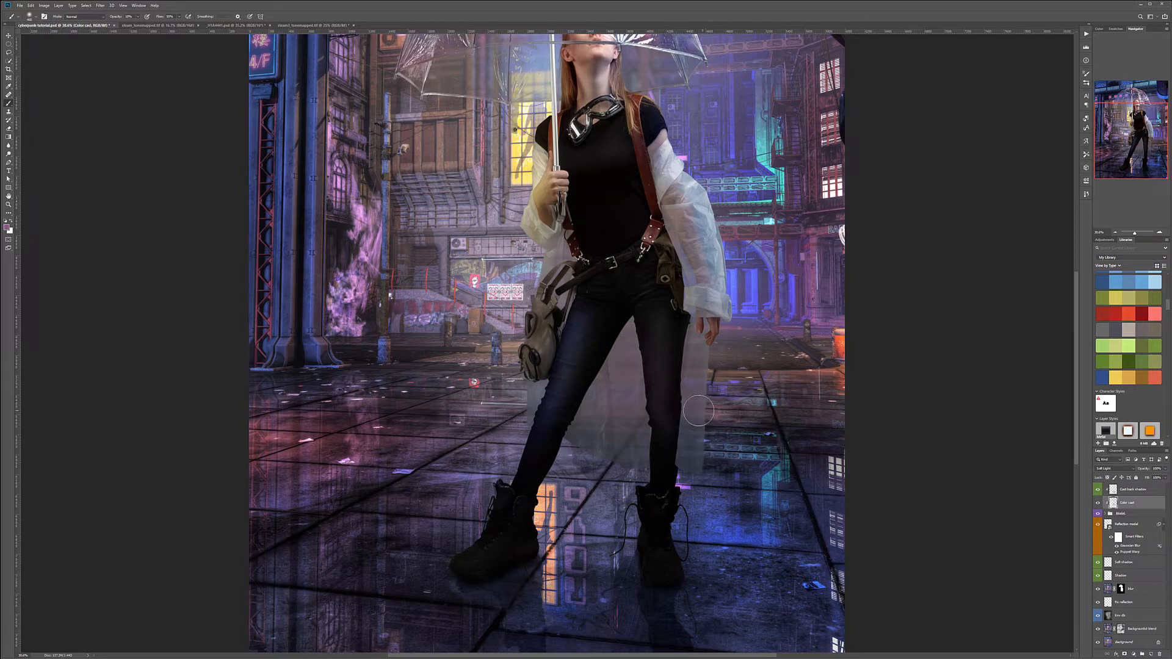
left_click(733, 541, "alt")
left_click_drag(743, 404, 735, 479)
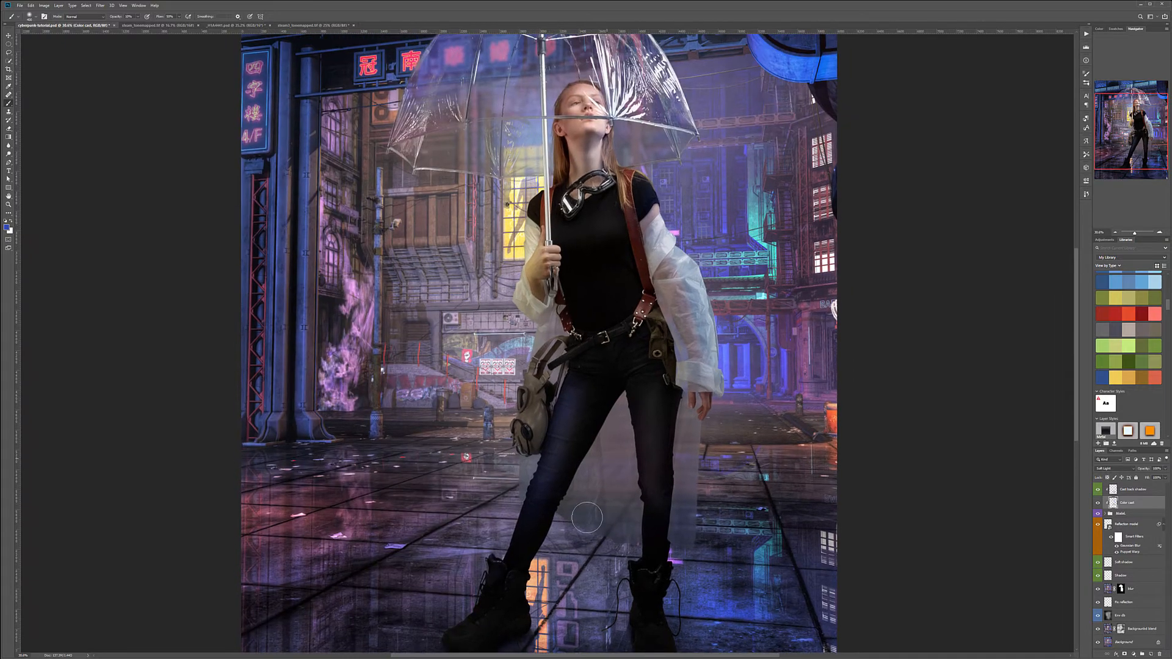
left_click_drag(600, 308, 609, 424)
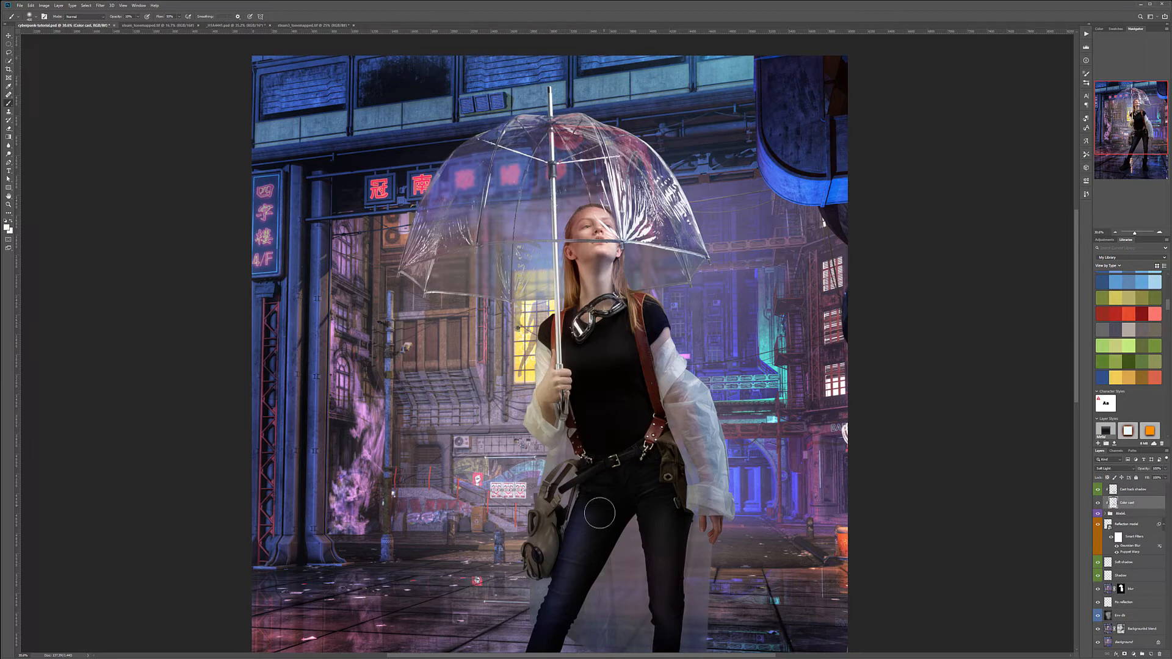
left_click_drag(599, 513, 558, 394)
scroll(566, 407, "down", 4)
scroll(566, 406, "down", 1)
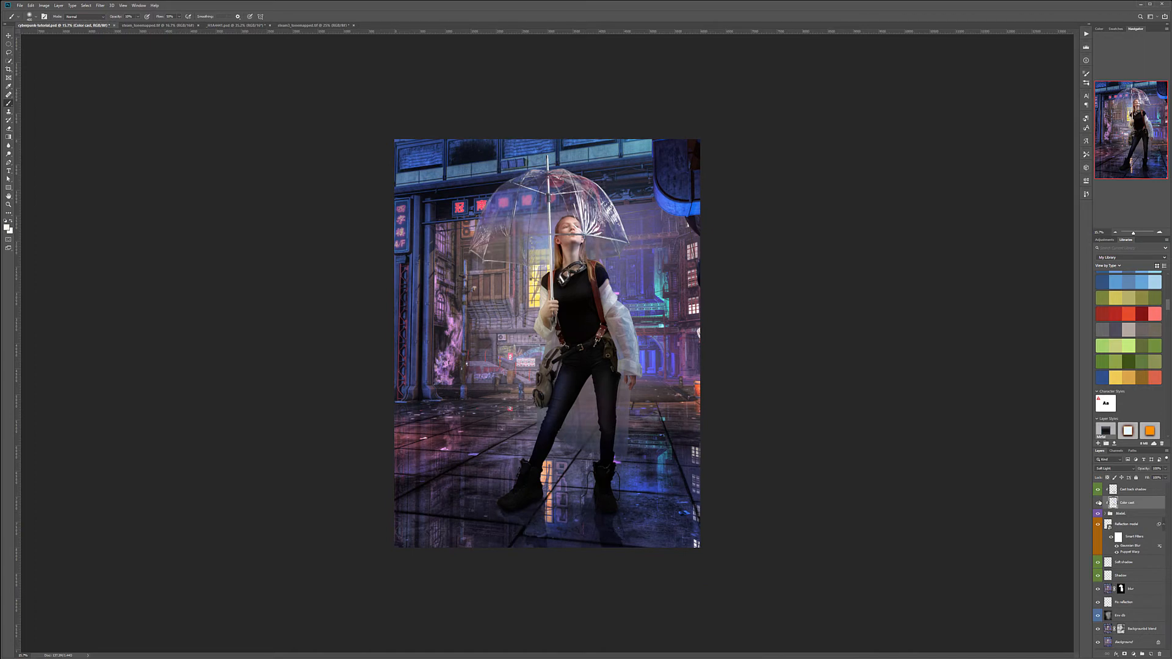
Step: Compare the whole composite with and without the Color cast layer
left_click(1097, 503)
left_click(1096, 503)
left_click(1097, 504)
left_click(1097, 503)
left_click(1097, 503)
left_click(1096, 503)
Step: Paint blue and teal sampled from the background buildings onto both legs of the jeans
left_click(611, 147, "alt")
left_click(658, 289, "alt")
scroll(617, 409, "up", 3)
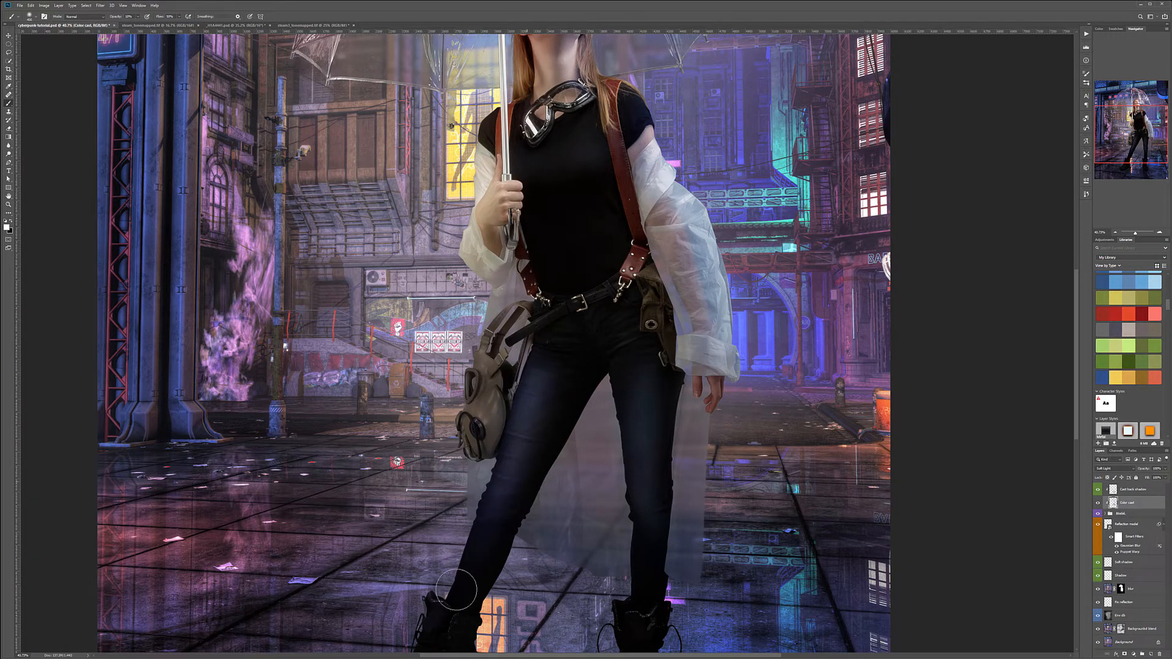
left_click_drag(524, 519, 515, 482)
scroll(461, 397, "up", 3)
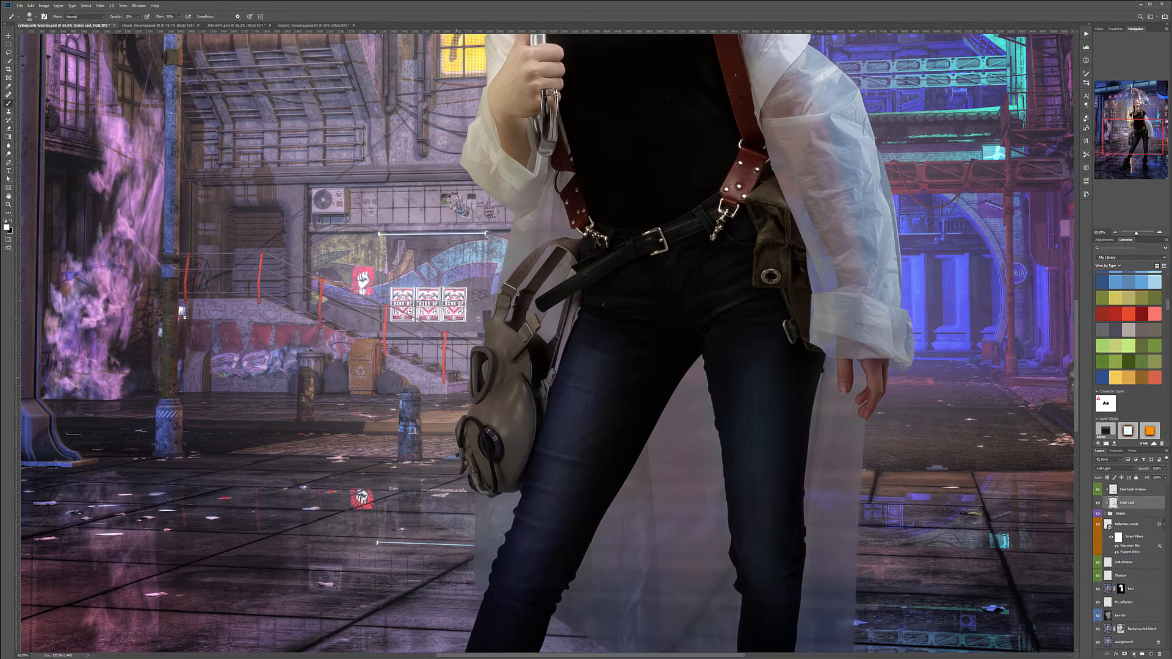
scroll(456, 377, "up", 2)
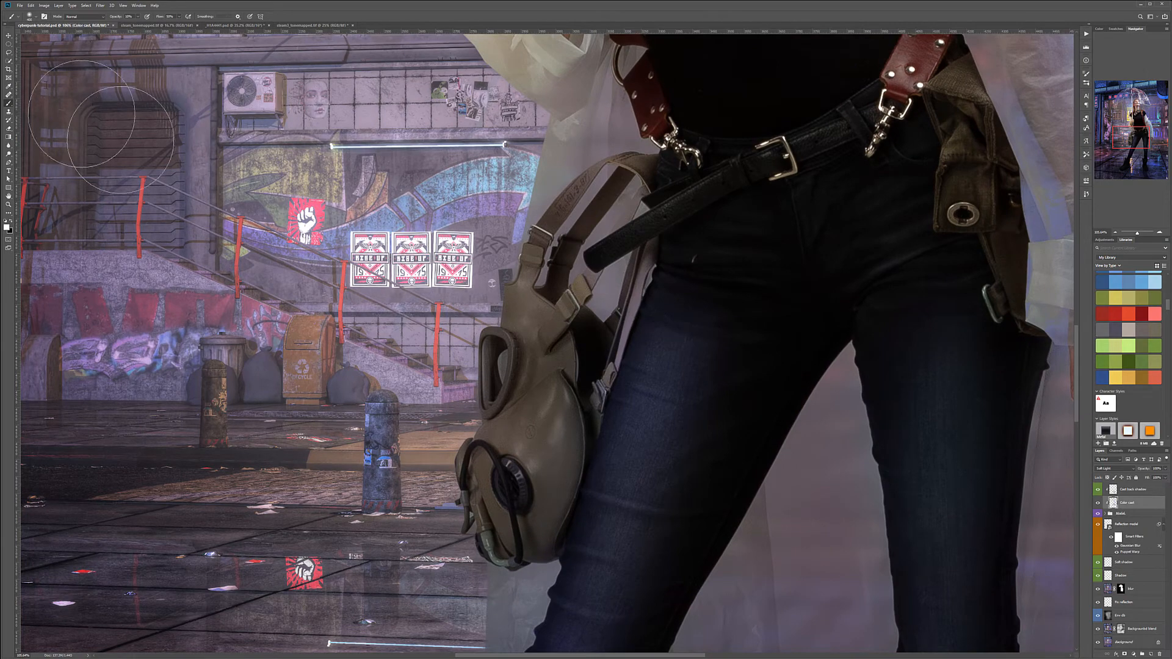
scroll(427, 274, "down", 4)
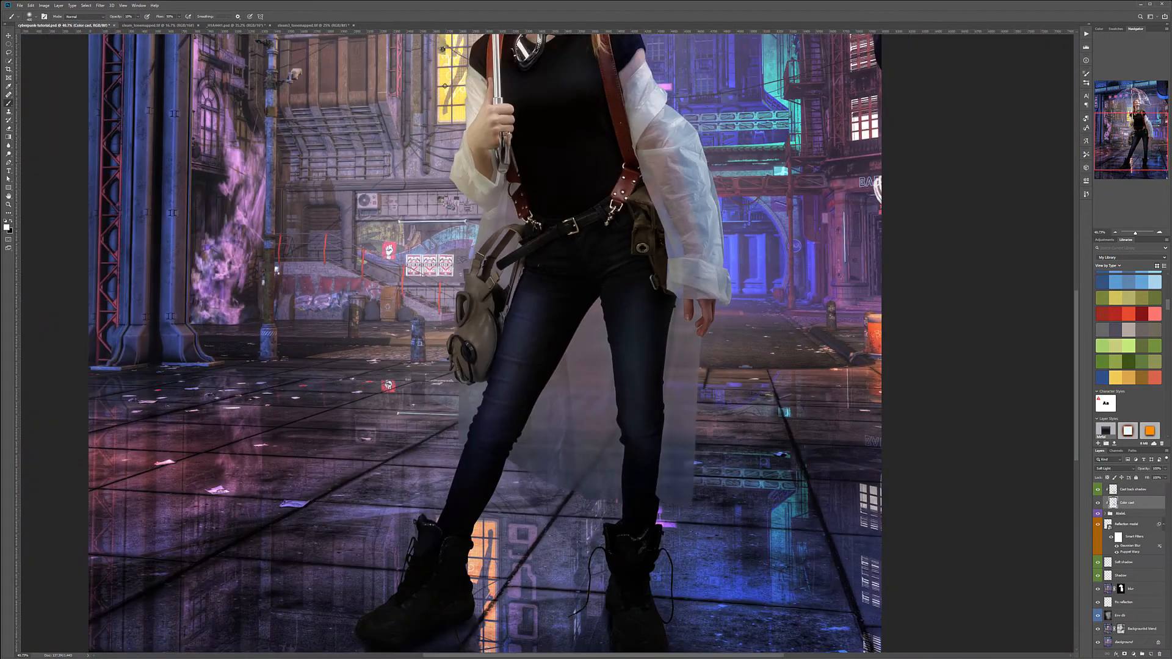
scroll(442, 333, "up", 4)
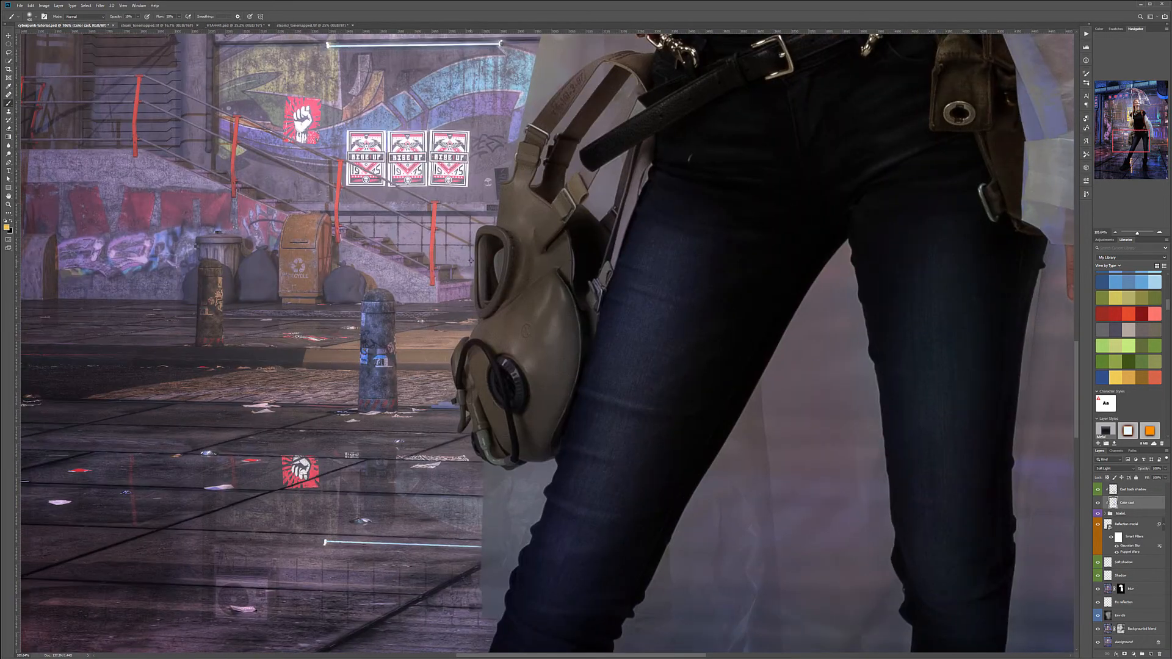
Step: Paint a warm yellow-orange tint onto the upper edge and strap of the hanging gas mask with a smaller brush
key("bracketleft")
key("bracketleft")
key("bracketleft")
key("bracketleft")
key("bracketleft")
key("bracketleft")
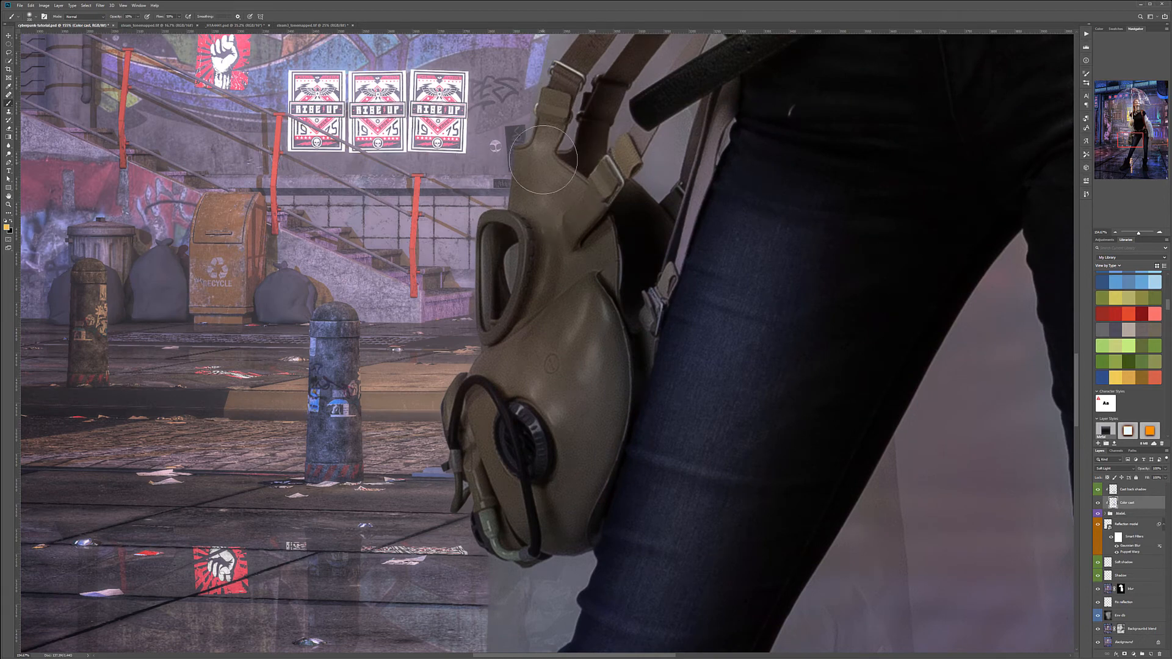
mouse_move(541, 99)
left_mouse_down()
mouse_move(517, 180)
mouse_move(487, 206)
mouse_move(517, 200)
mouse_move(536, 106)
mouse_move(563, 70)
left_mouse_up()
left_click_drag(586, 191, 548, 314)
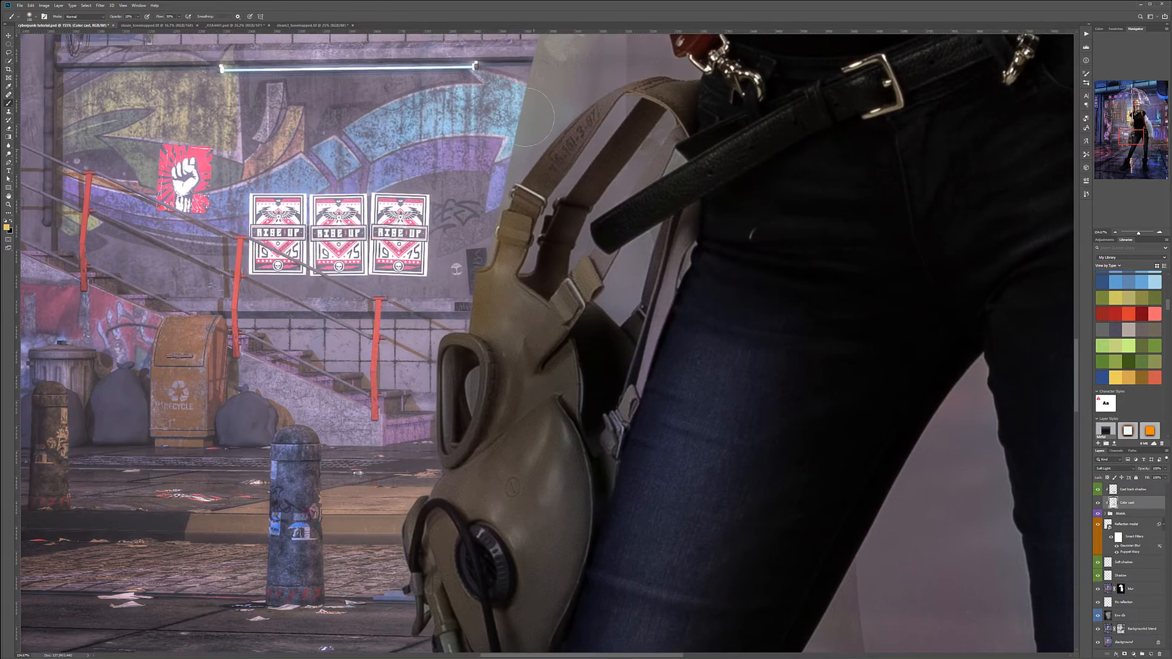
left_click_drag(586, 64, 481, 255)
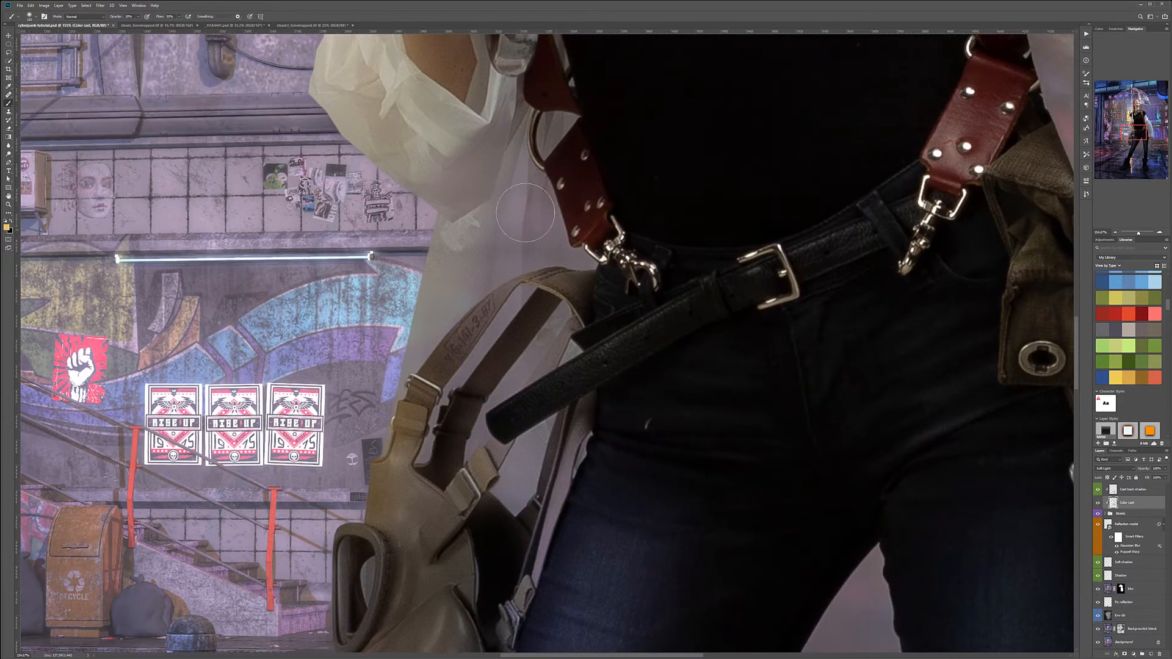
Step: Strengthen the warm yellow cast along the coat sleeve, raised hand and shoulder beside the lit window
left_click_drag(336, 105, 452, 244)
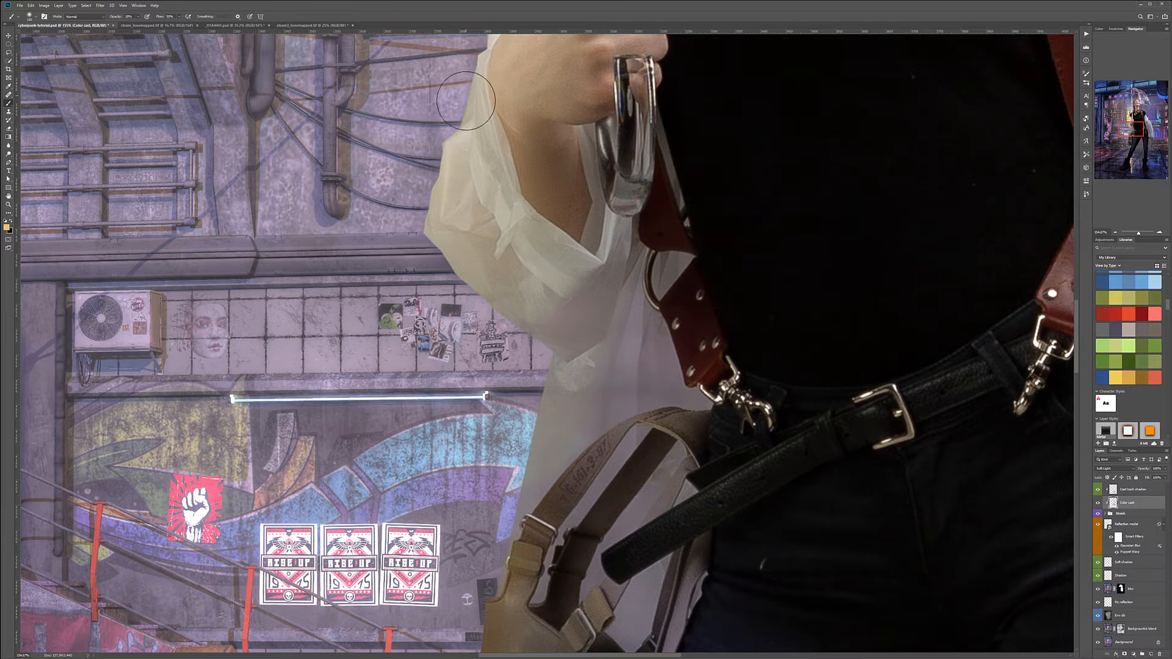
left_click_drag(423, 195, 373, 404)
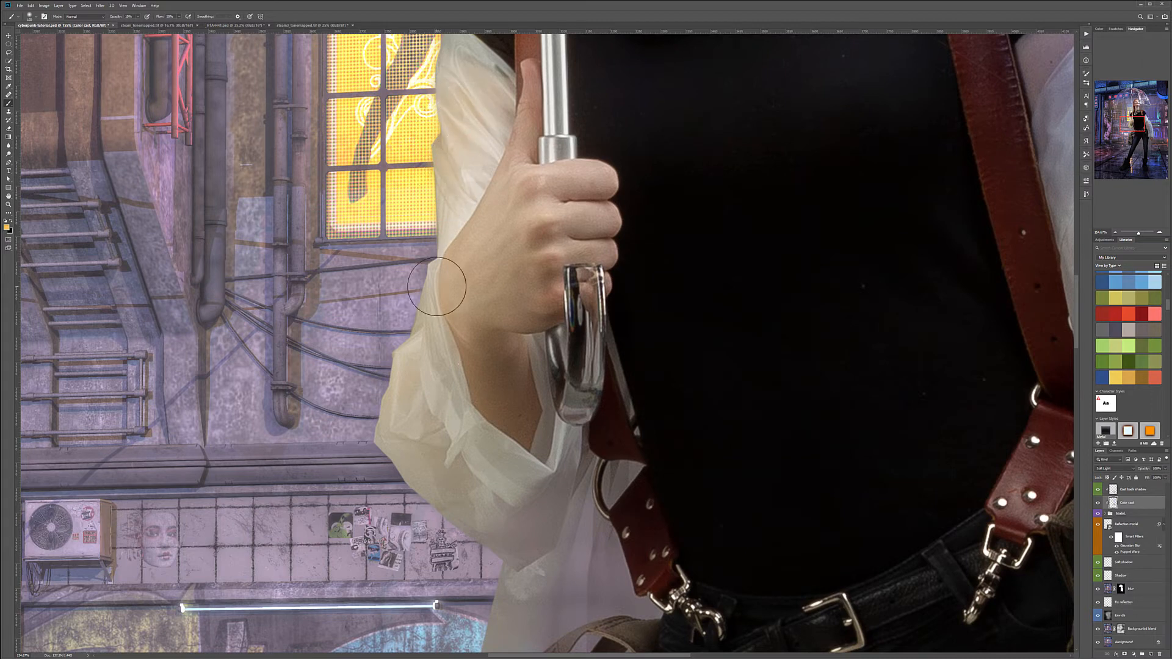
left_click_drag(465, 231, 473, 364)
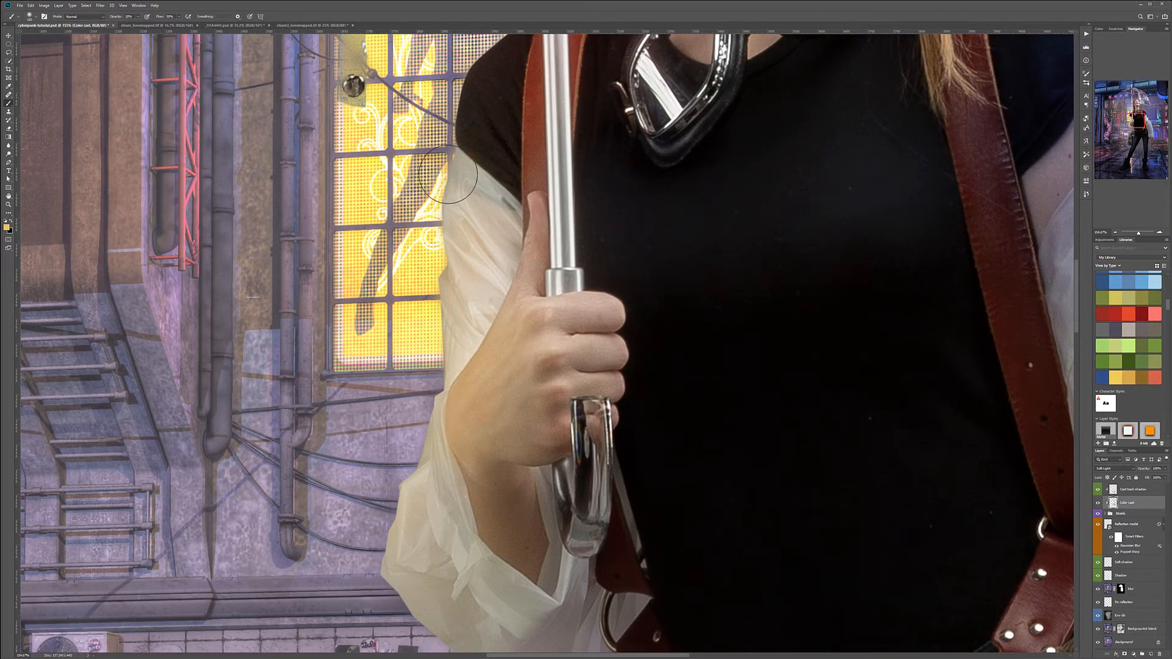
left_click_drag(560, 45, 495, 234)
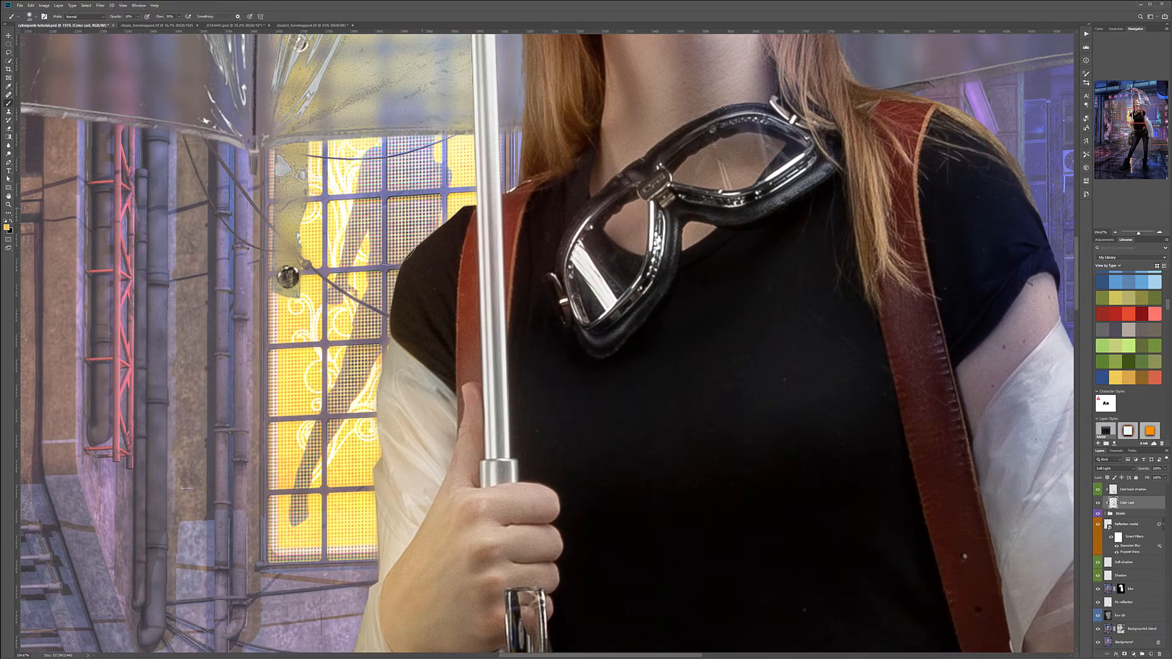
mouse_move(543, 134)
left_mouse_down()
mouse_move(568, 126)
mouse_move(534, 57)
left_mouse_up()
Step: Tint the gas mask and nearby coat edge with muted tones sampled from the background wall and pavement
scroll(470, 183, "down", 10)
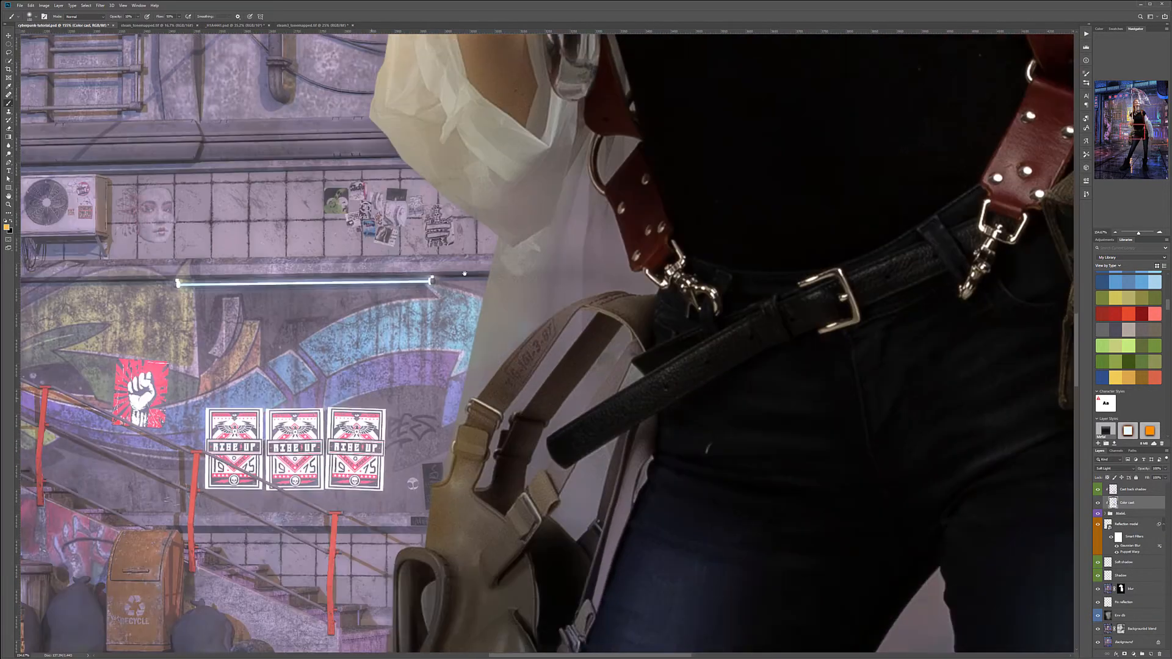
left_click_drag(464, 273, 524, 176)
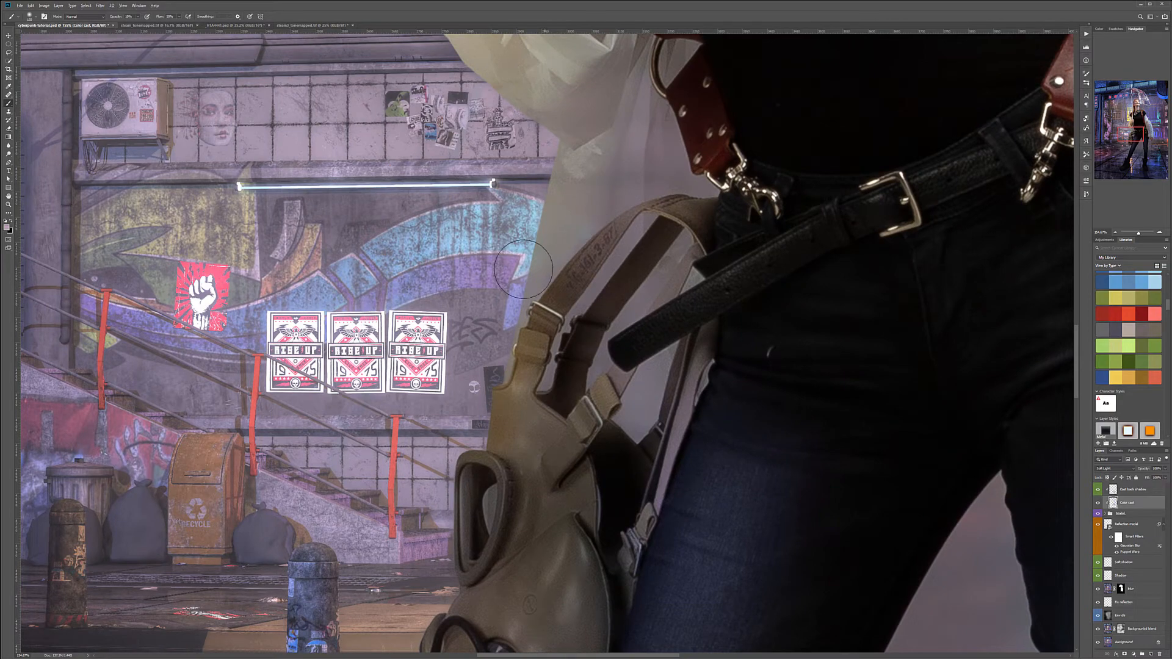
scroll(444, 461, "down", 5)
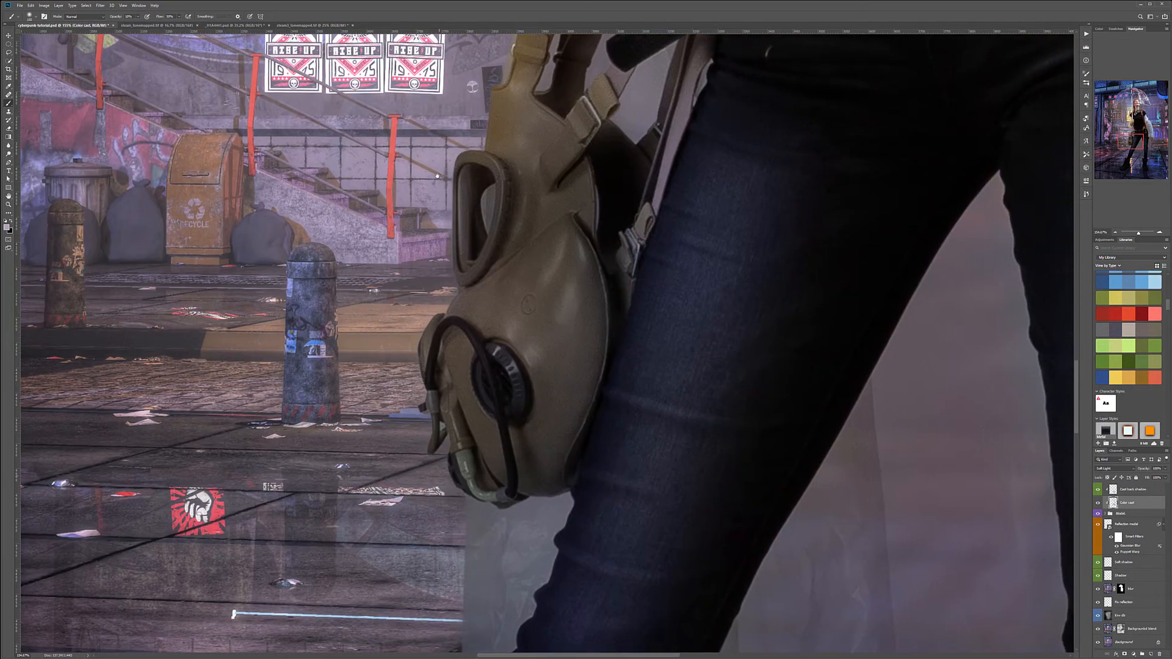
scroll(305, 305, "left", 7)
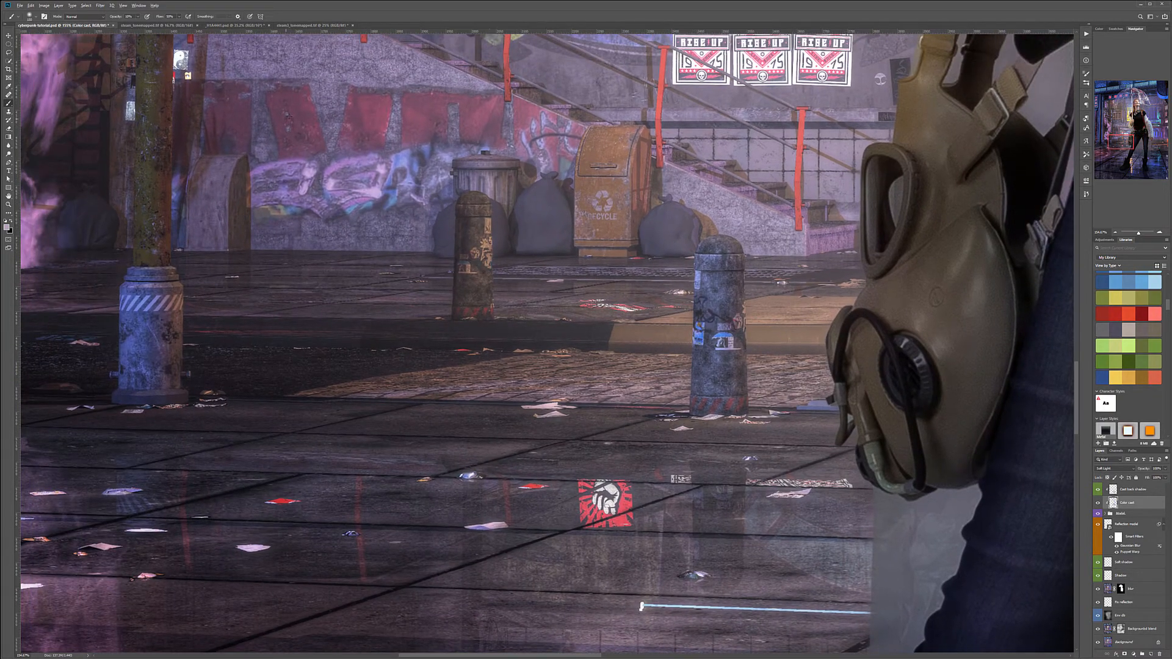
scroll(530, 307, "right", 6)
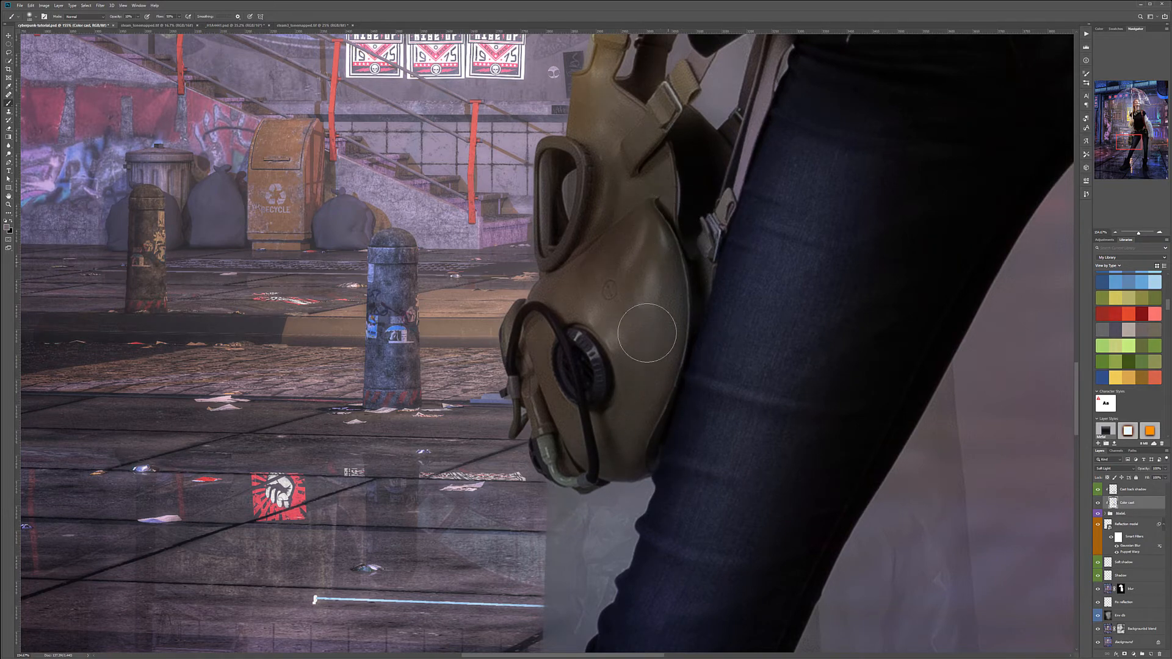
scroll(635, 348, "down", 5)
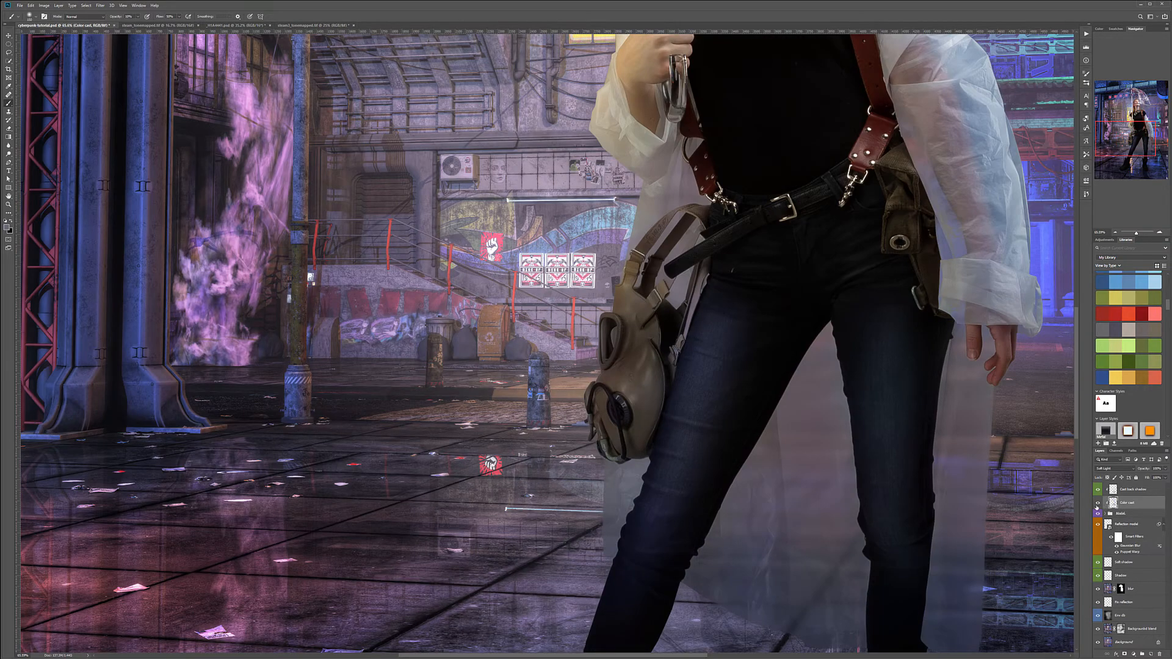
Step: Compare the gas mask, sleeves and jeans with and without the Color cast layer
left_click(1097, 502)
left_click(1097, 502)
left_click(1097, 502)
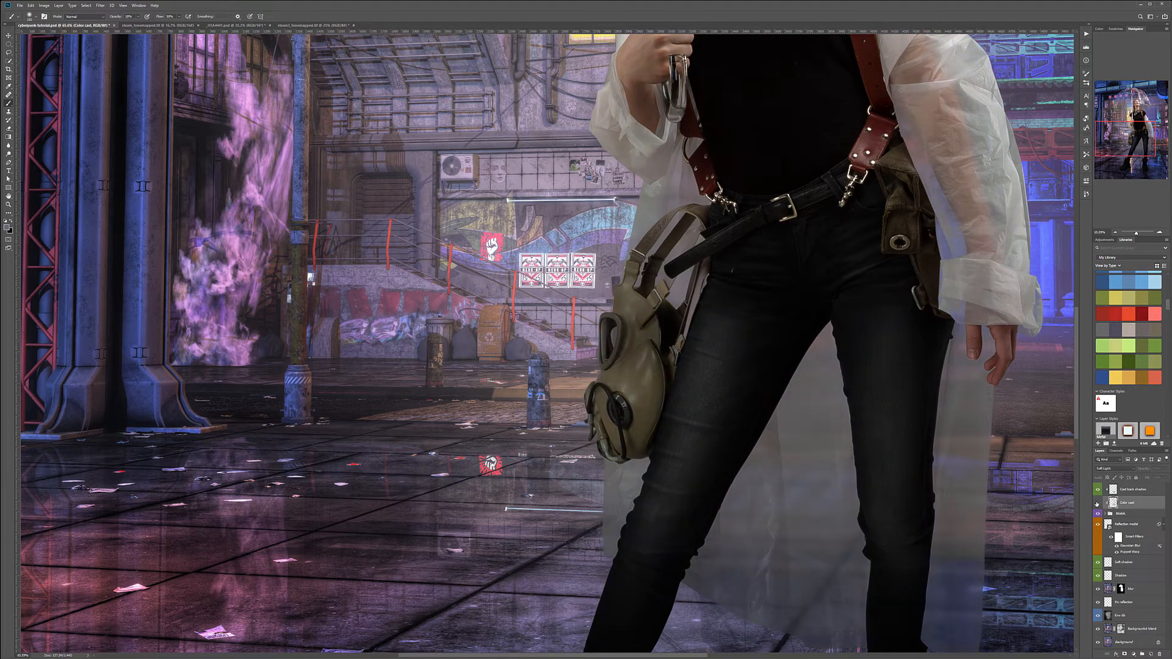
left_click(1097, 502)
scroll(748, 467, "down", 3)
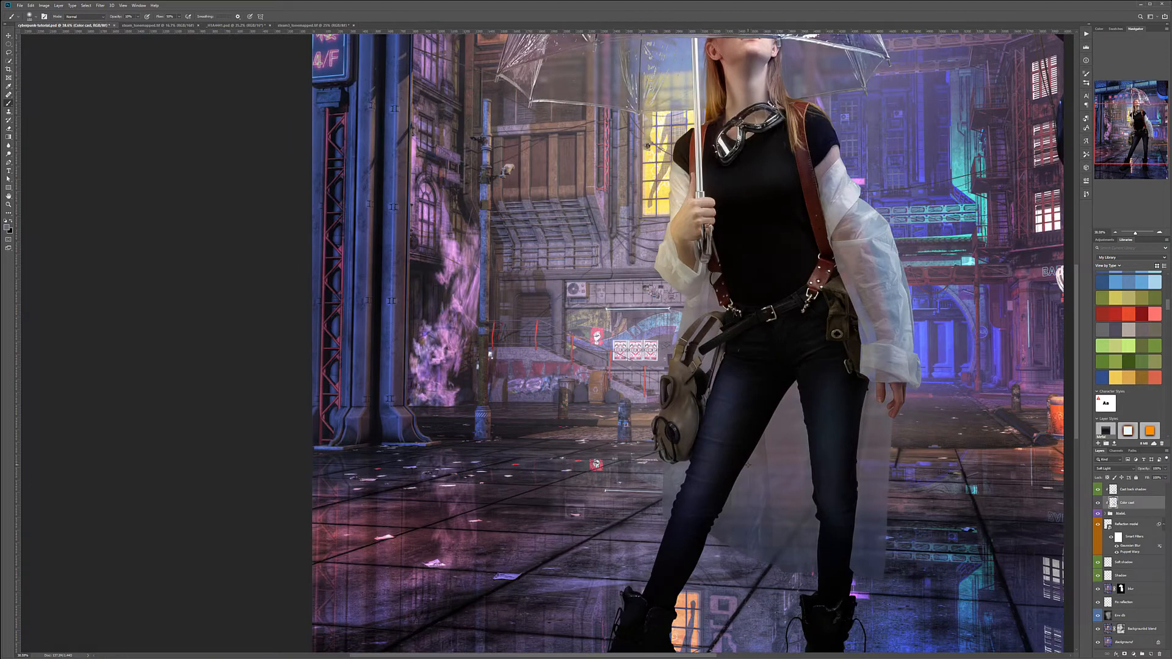
Step: Compare the whole figure with and without the Color cast layer
scroll(748, 465, "down", 3)
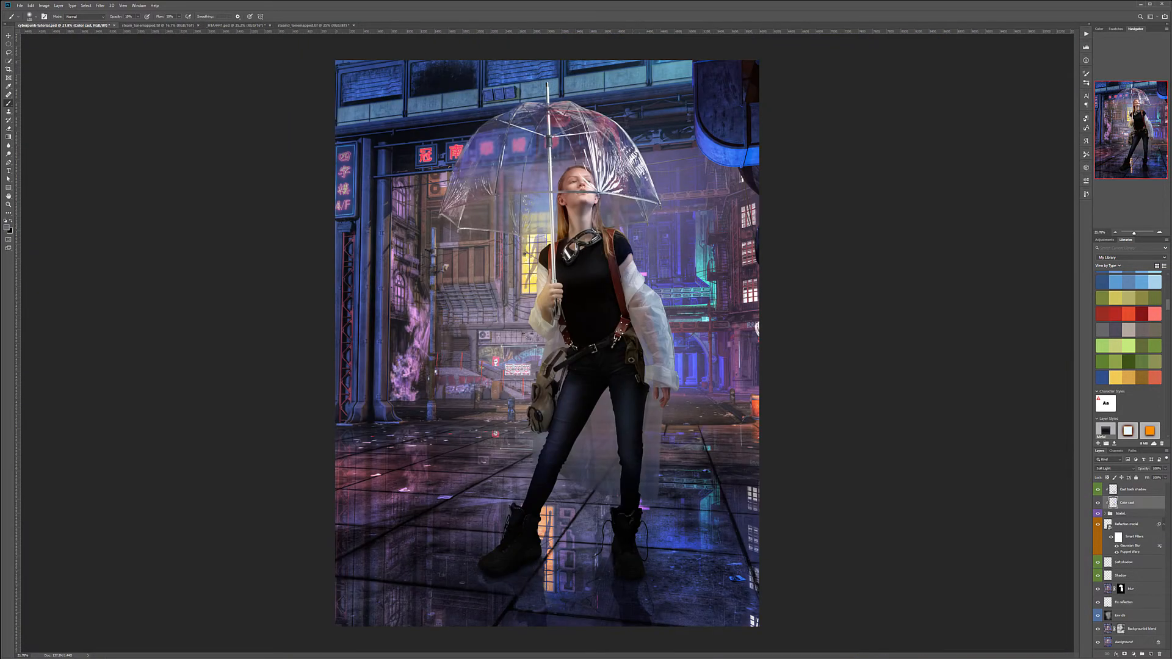
left_click(1097, 503)
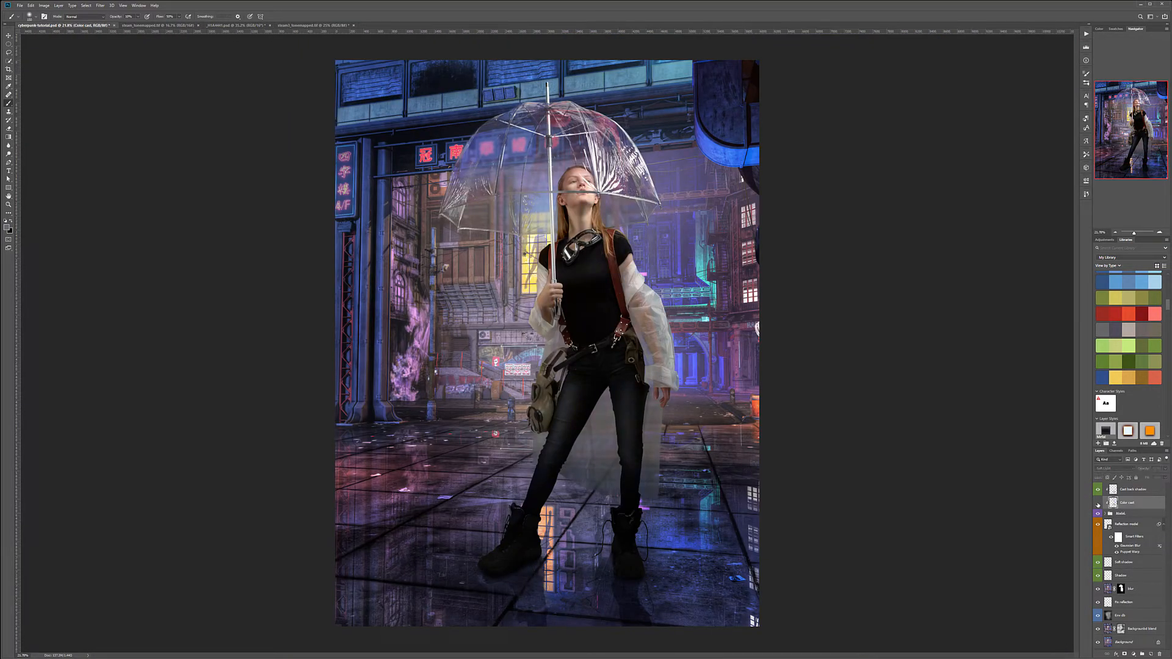
left_click(1098, 502)
left_click(1098, 503)
left_click(1097, 502)
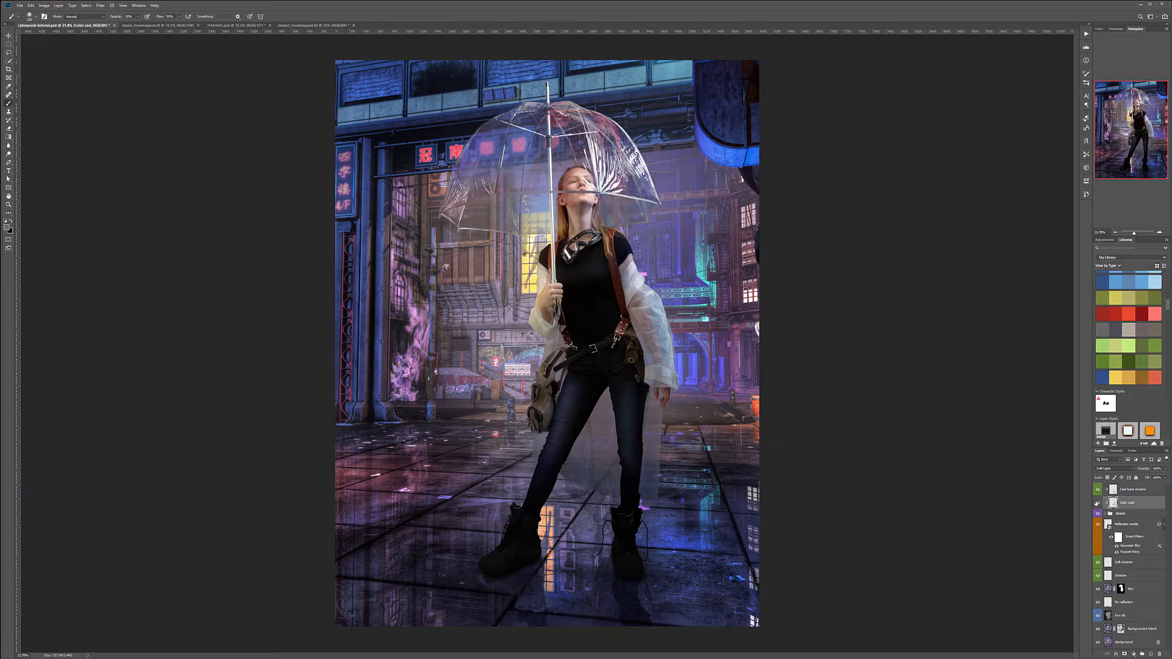
left_click(1097, 502)
left_click(1097, 502)
left_click(1097, 502)
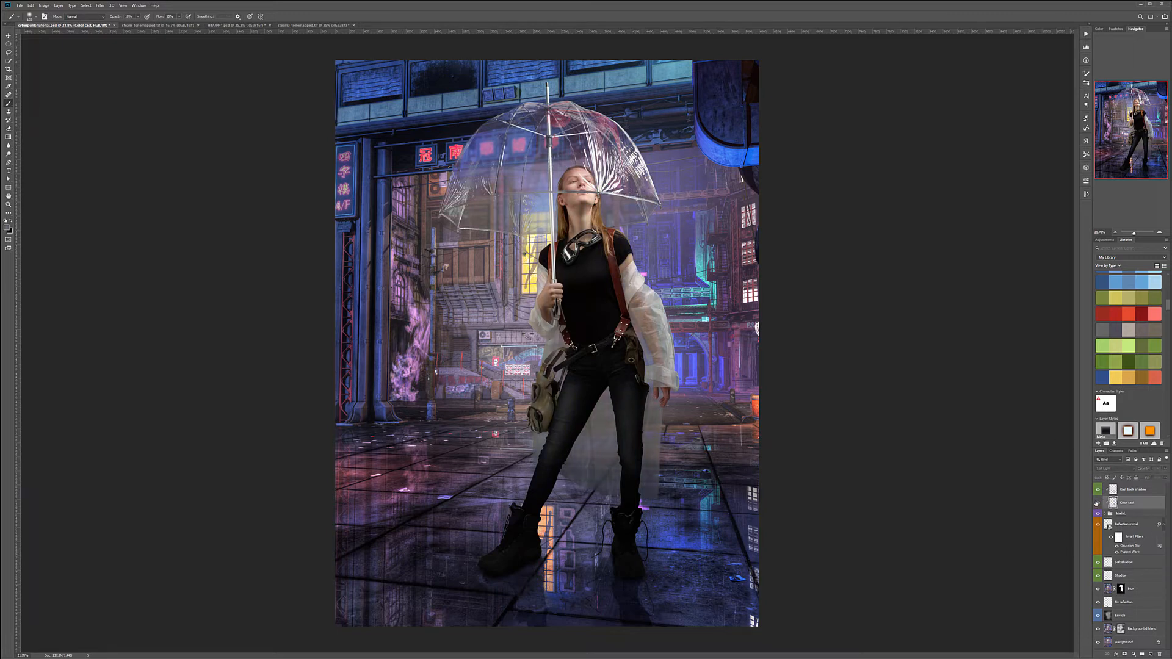
left_click(1097, 502)
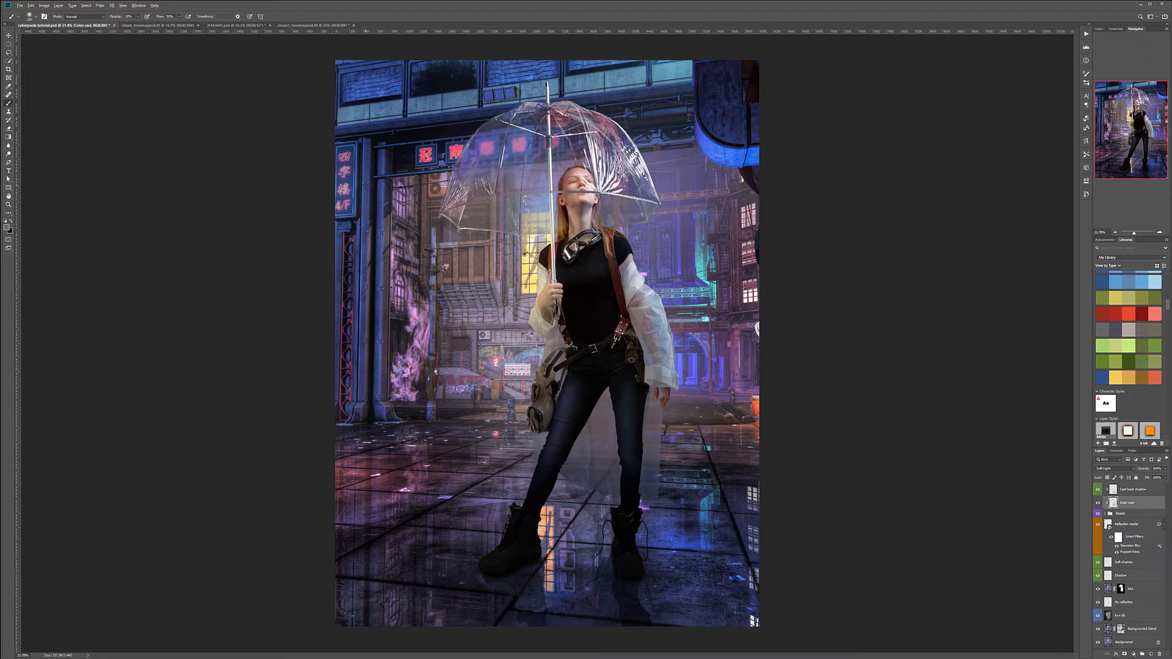
Step: Paint blue sampled from the tall pillar over the boots, jeans and outer coat sleeve with a larger brush
left_click(365, 186, "alt")
key("]")
key("]")
key("]")
key("]")
key("]")
key("]")
mouse_move(502, 548)
left_mouse_down()
mouse_move(488, 559)
mouse_move(526, 505)
mouse_move(494, 551)
left_mouse_up()
mouse_move(625, 565)
left_mouse_down()
mouse_move(654, 569)
mouse_move(637, 552)
mouse_move(614, 563)
mouse_move(636, 547)
mouse_move(624, 561)
mouse_move(633, 491)
mouse_move(643, 557)
mouse_move(666, 393)
mouse_move(652, 402)
mouse_move(665, 384)
mouse_move(672, 398)
mouse_move(669, 326)
mouse_move(658, 407)
left_mouse_up()
mouse_move(661, 343)
left_mouse_down()
mouse_move(641, 299)
mouse_move(668, 340)
mouse_move(678, 398)
left_mouse_up()
mouse_move(572, 487)
left_mouse_down()
mouse_move(557, 443)
mouse_move(555, 473)
mouse_move(484, 560)
mouse_move(561, 438)
mouse_move(547, 448)
mouse_move(554, 390)
mouse_move(544, 495)
mouse_move(508, 558)
mouse_move(541, 545)
mouse_move(518, 562)
mouse_move(493, 538)
mouse_move(463, 561)
mouse_move(523, 531)
mouse_move(467, 573)
mouse_move(507, 552)
mouse_move(517, 507)
left_mouse_up()
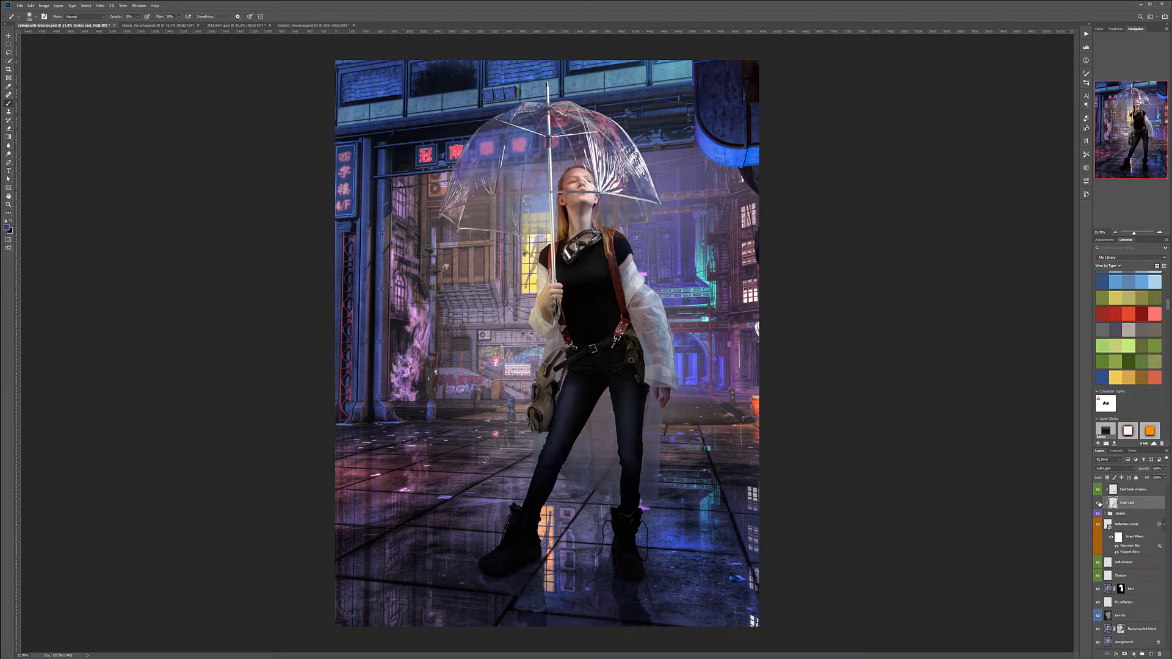
Step: Check the blue tint on the boots, jeans and coat by hiding and showing the Color cast layer
left_click(1098, 503)
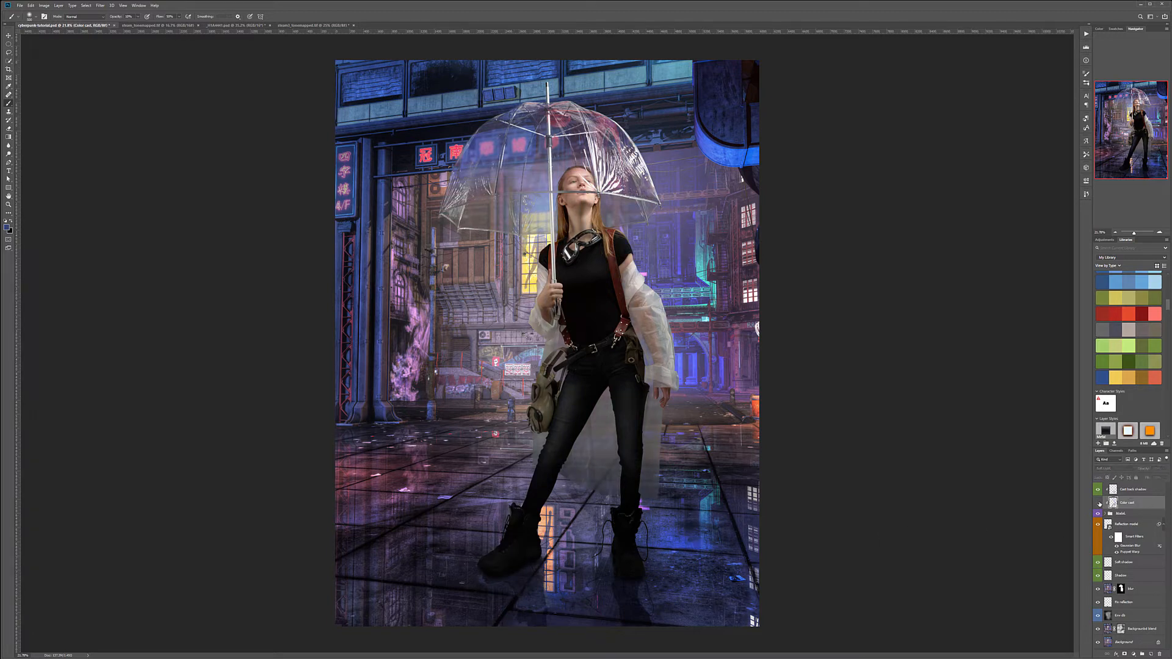
left_click(1098, 503)
left_click(1098, 502)
left_click(1098, 502)
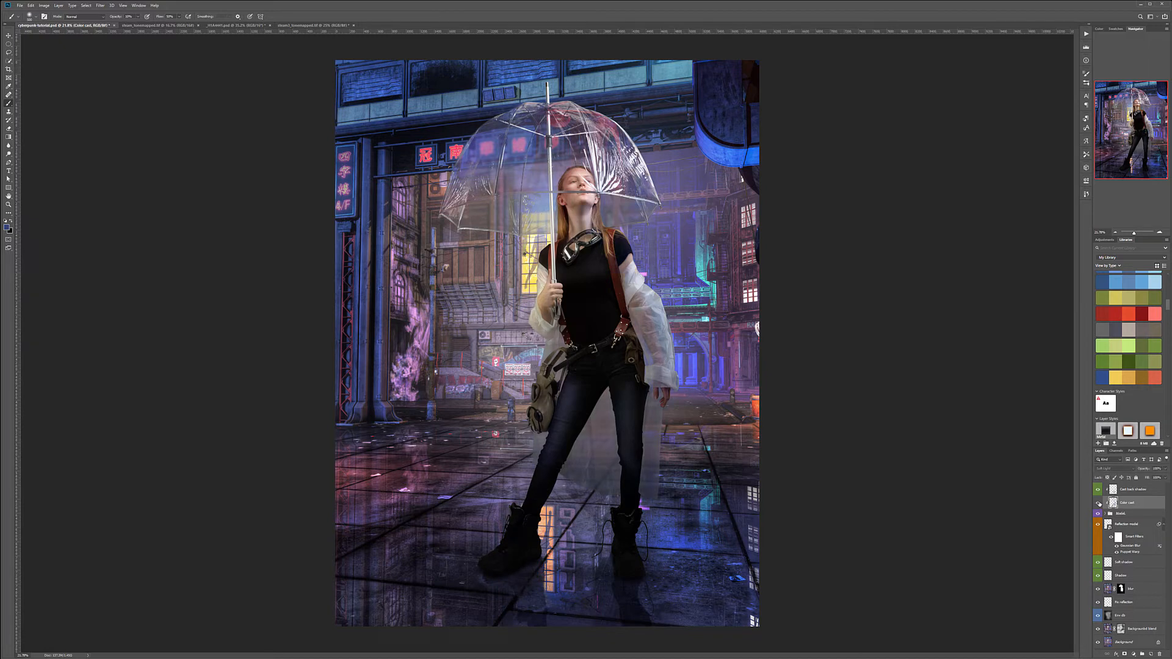
left_click(1097, 503)
left_click(1098, 503)
left_click(1098, 503)
left_click(1097, 503)
Step: Review the Color cast layer's effect on the full composite by toggling it and varying its opacity, ending at 100%
scroll(601, 212, "up", 3)
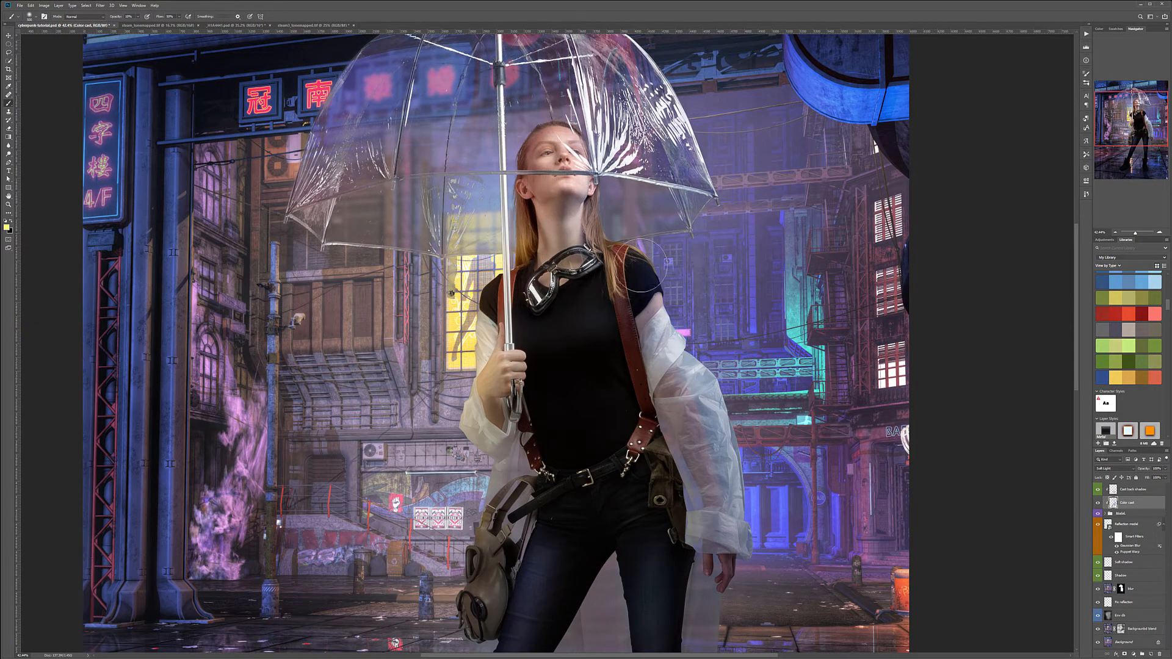
scroll(656, 330, "down", 4)
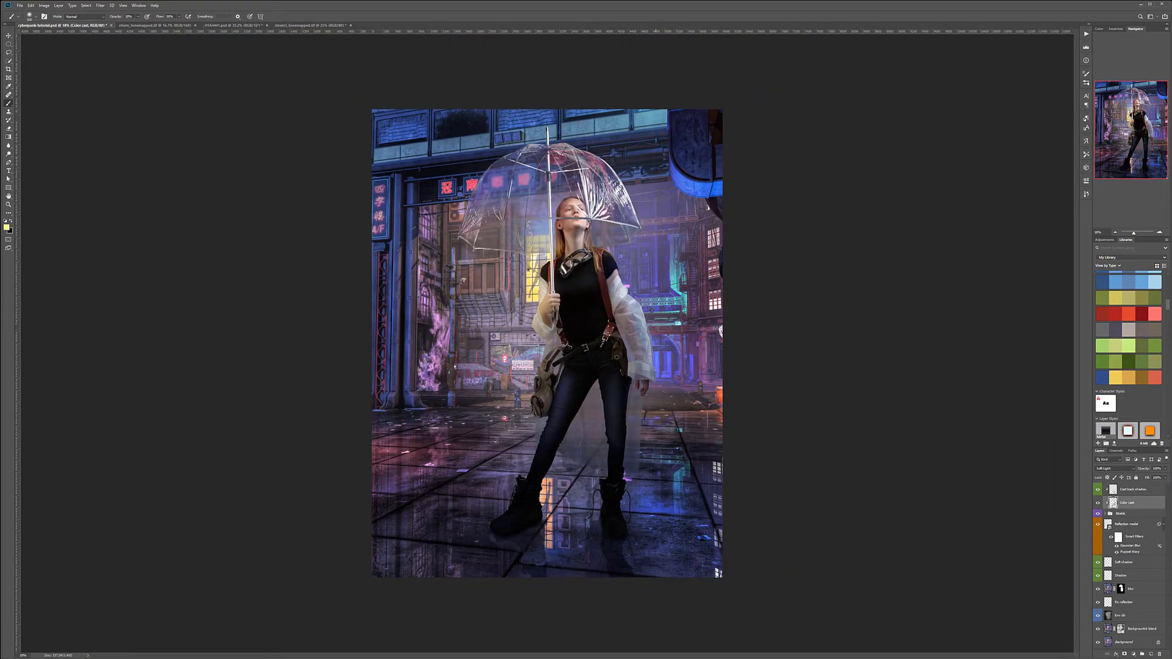
left_click(1097, 502)
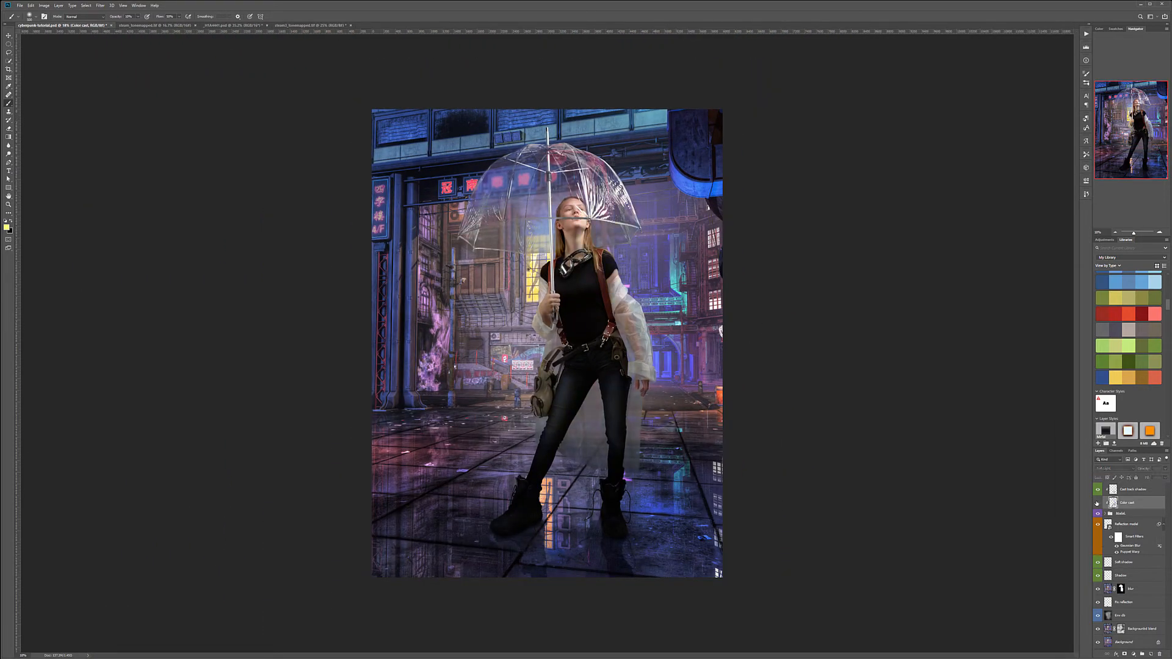
left_click(1097, 502)
left_click(1097, 502)
left_click(1097, 502)
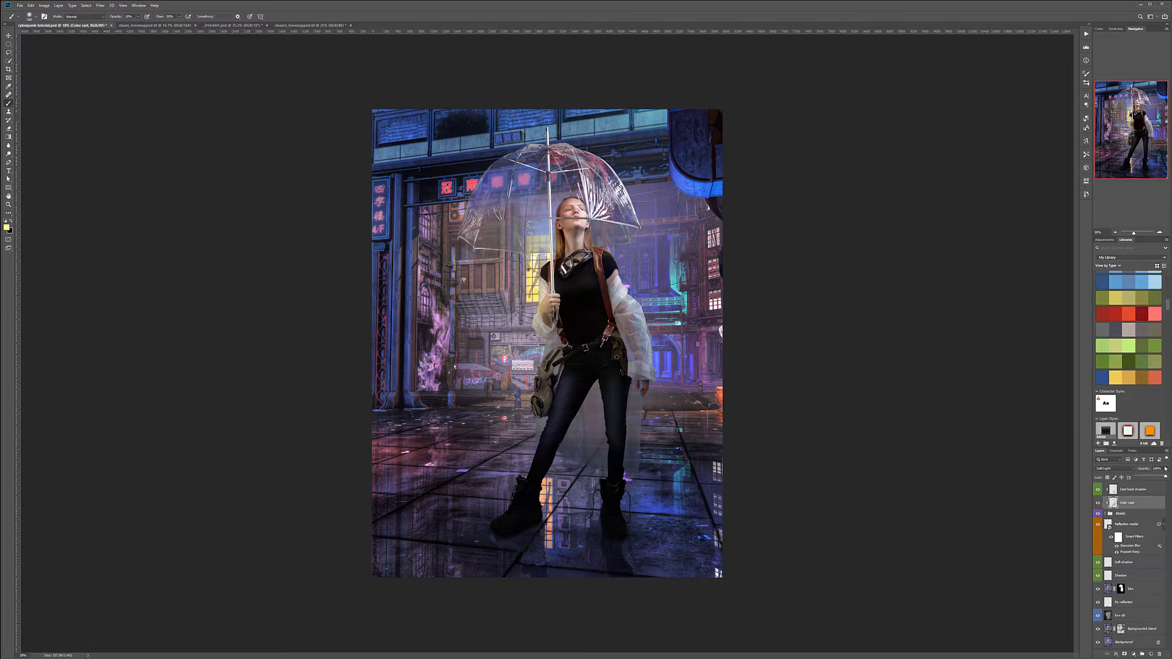
left_click_drag(1117, 479, 1166, 477)
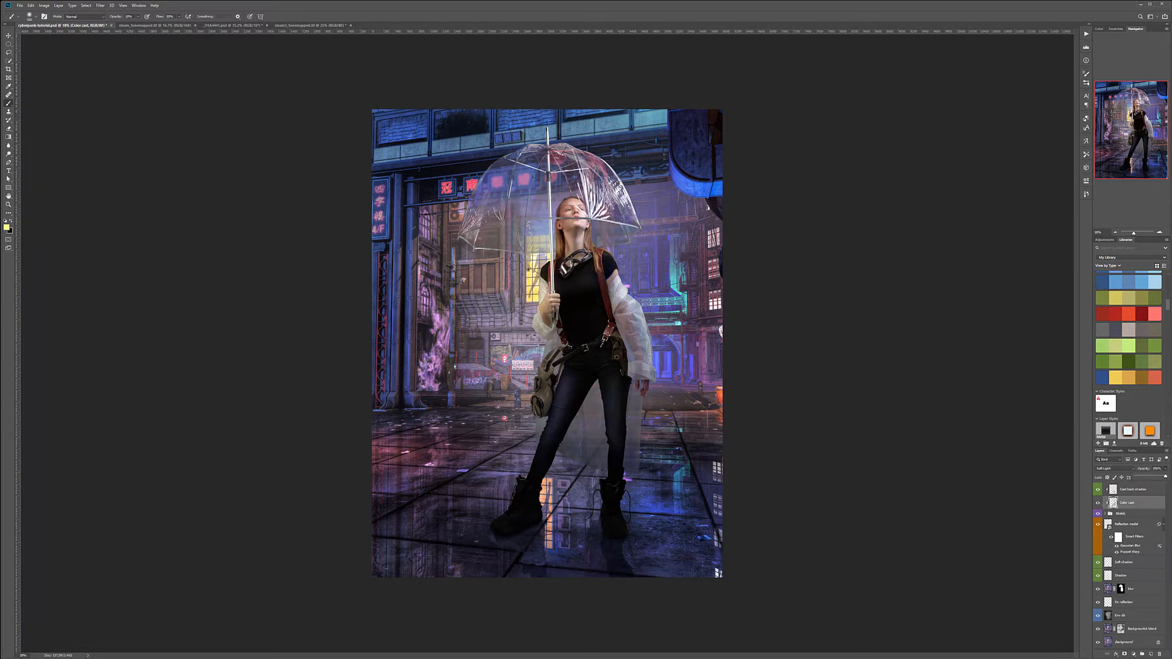
Step: Add a new clipped layer named M color cast directly above the Color cast layer
left_click(1150, 654)
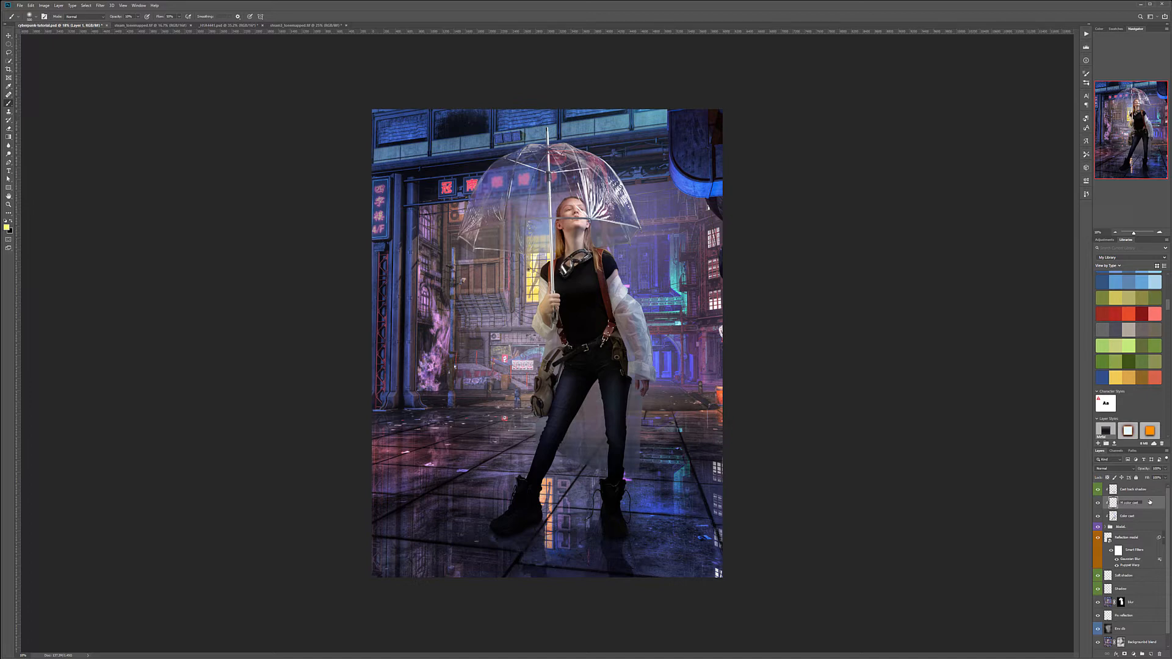
key("Return")
Step: Try the Screen blend mode on the Color cast layer and return it to Soft Light
left_click(1132, 516)
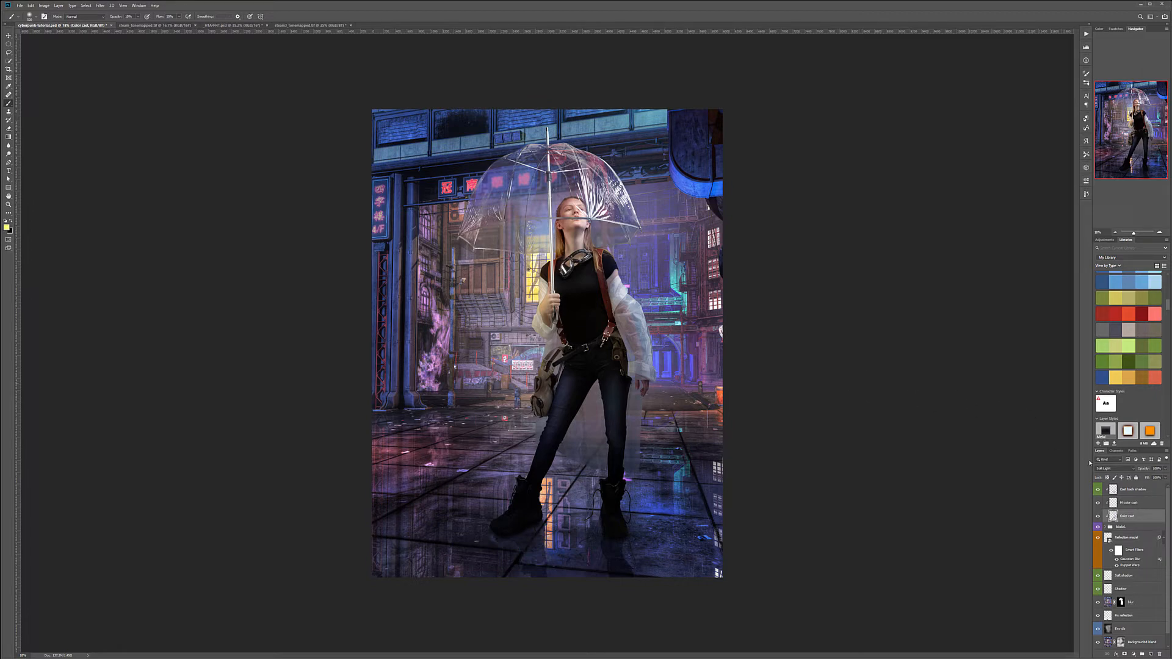
left_click(1112, 468)
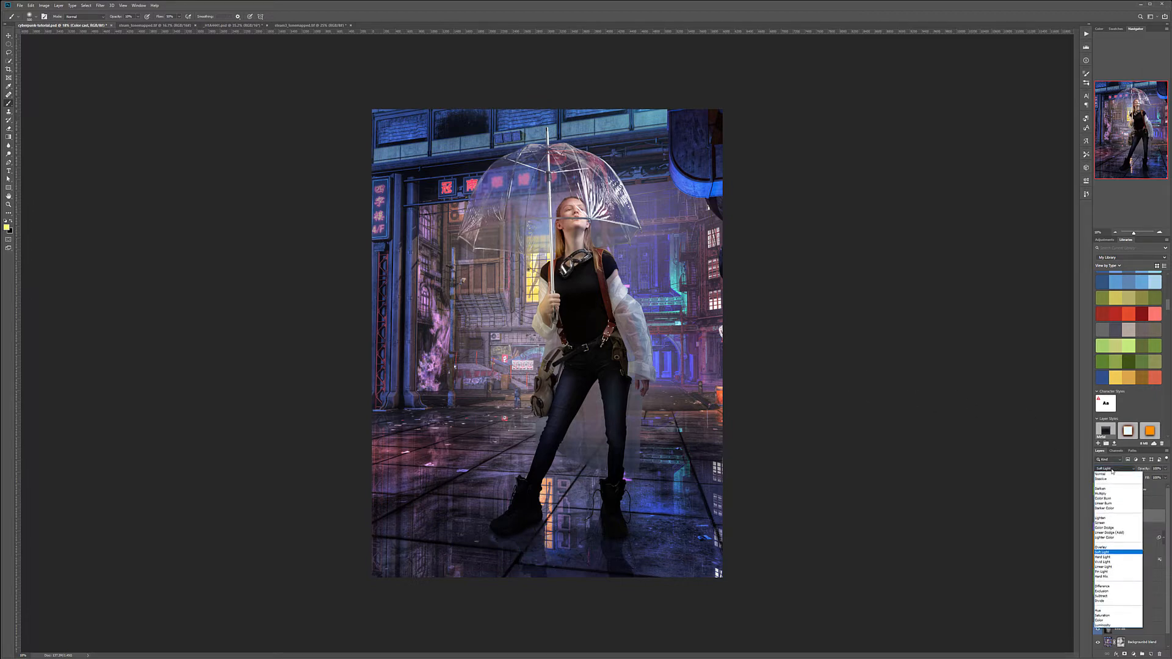
left_click(1102, 522)
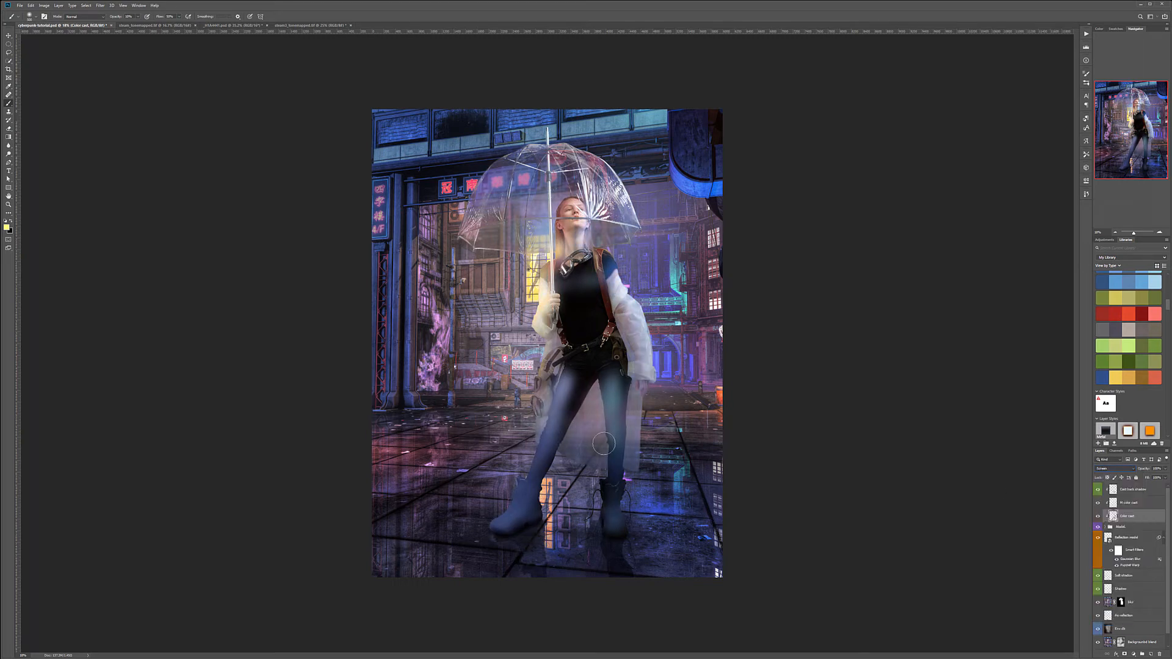
left_click(1125, 469)
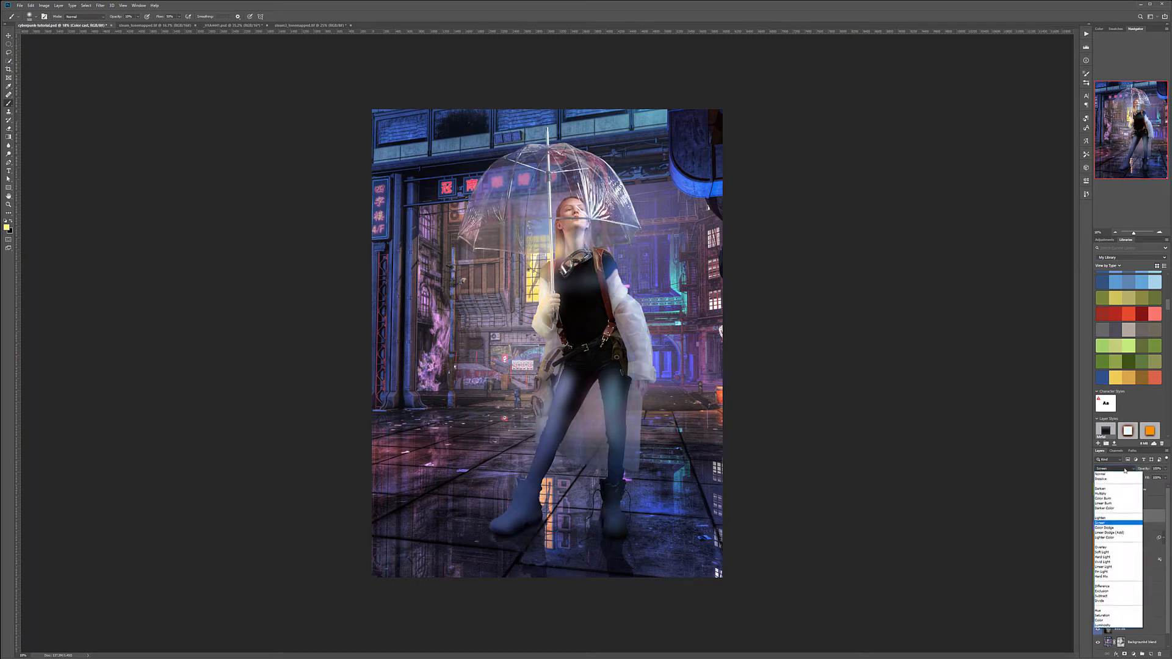
left_click(1106, 552)
Step: Compare the floor with and without the Reflection model layer and reselect the Color cast layer
left_click(1159, 536)
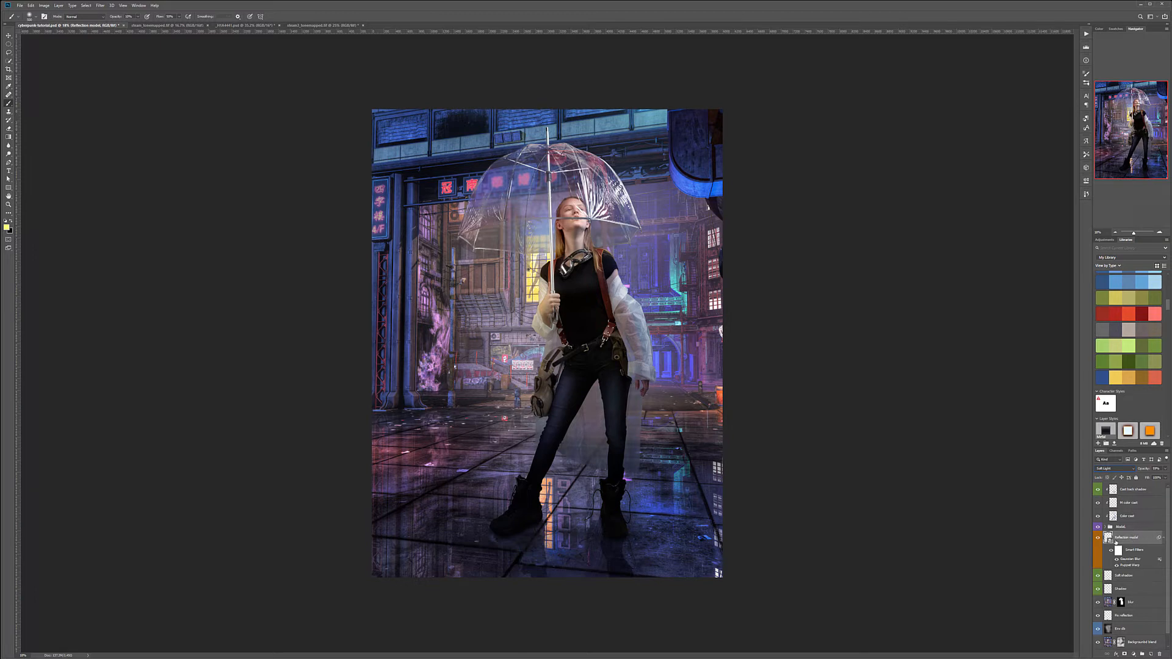
left_click(1098, 538)
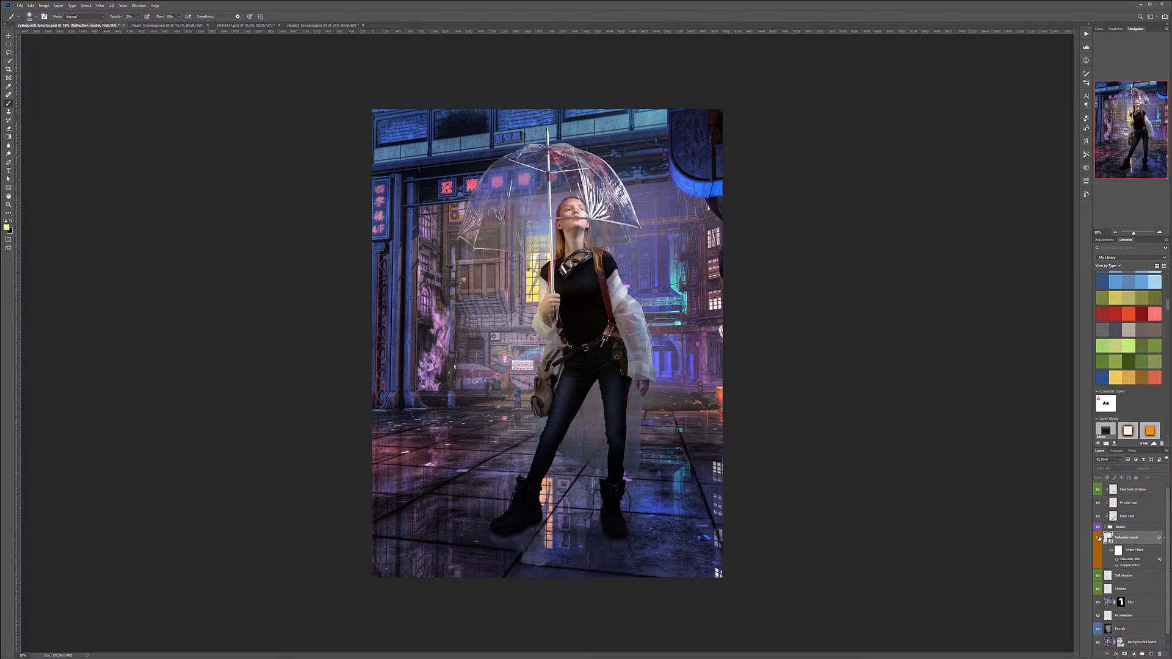
left_click(1098, 538)
left_click(1134, 516)
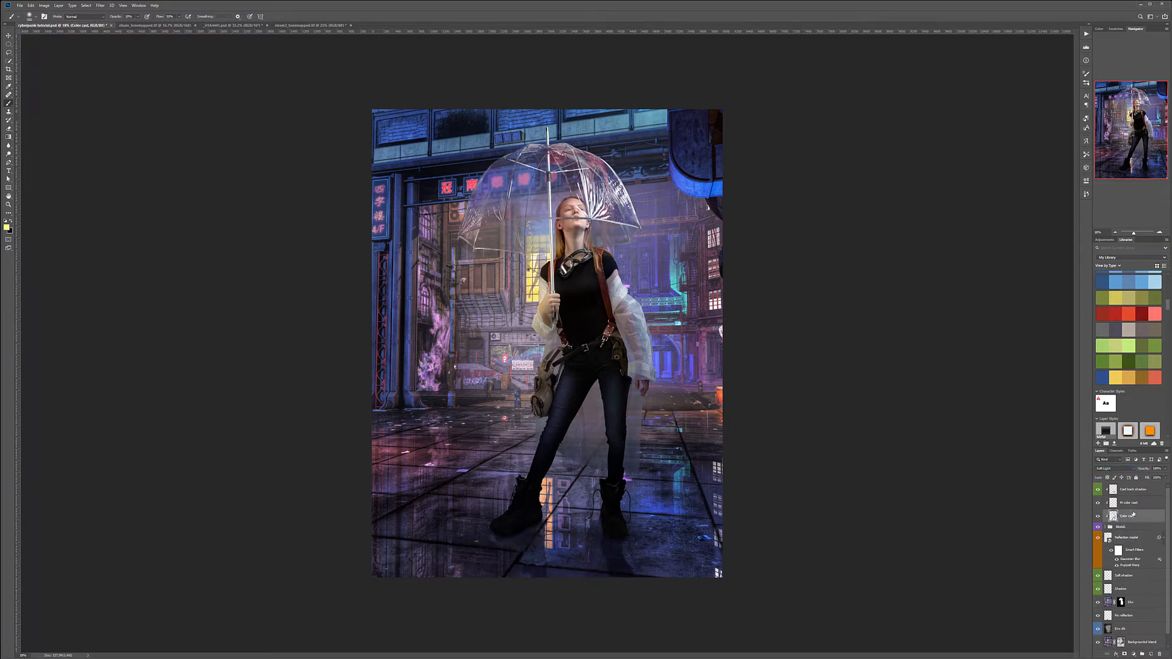
Step: Set the M color cast layer's blend mode to Multiply
left_click(1137, 502)
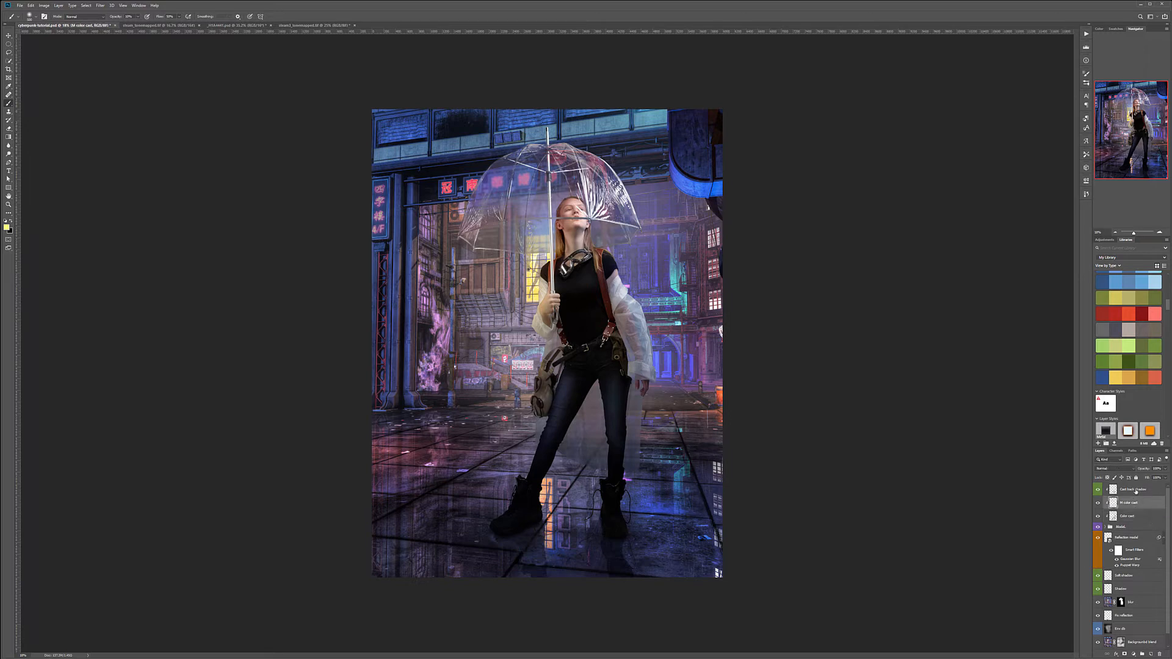
left_click(1115, 468)
left_click(1108, 488)
Step: Revert the test brush strokes on the M color cast layer to the history state of its blending change
left_click(471, 182, "alt")
scroll(566, 243, "up", 12)
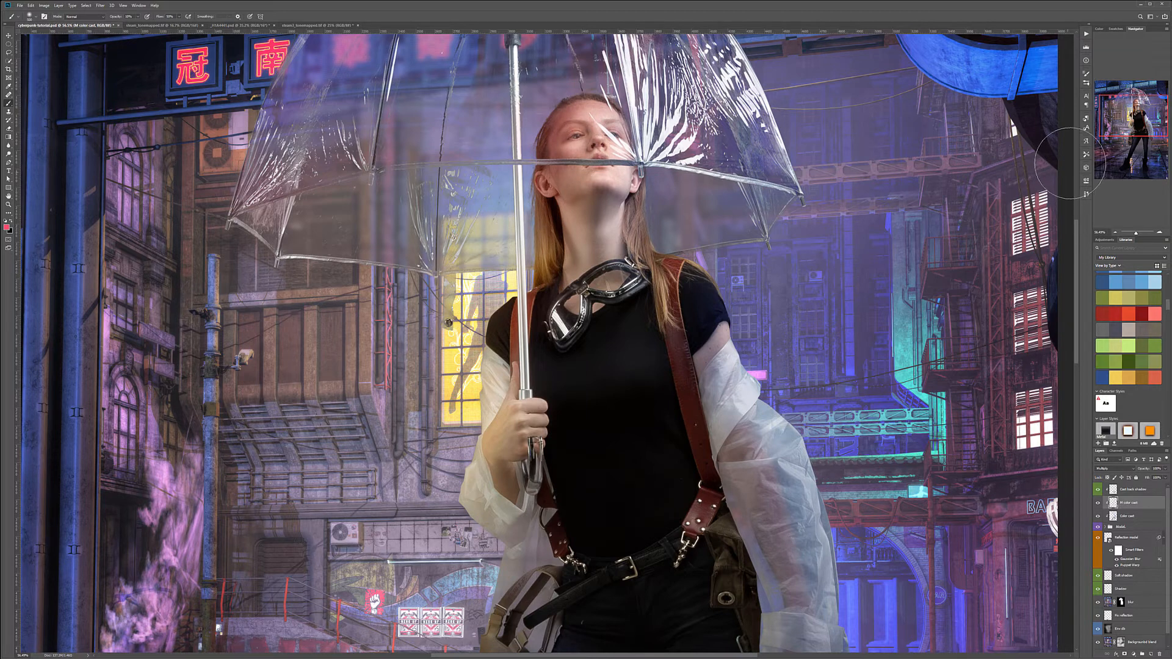
left_click(1086, 193)
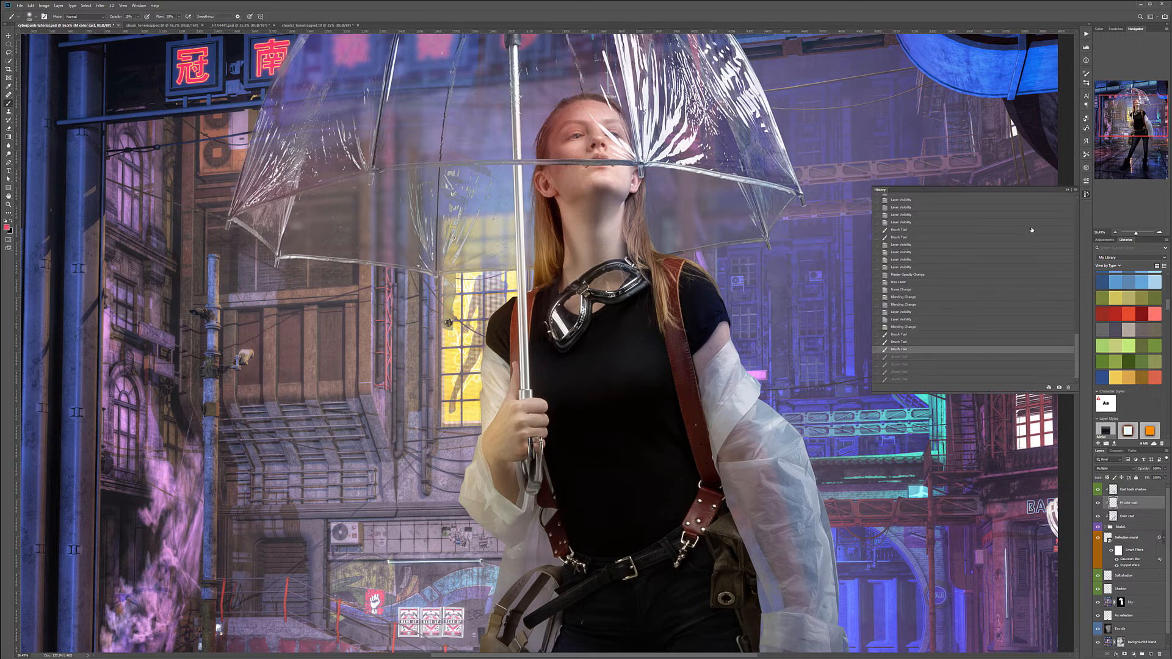
left_click(907, 326)
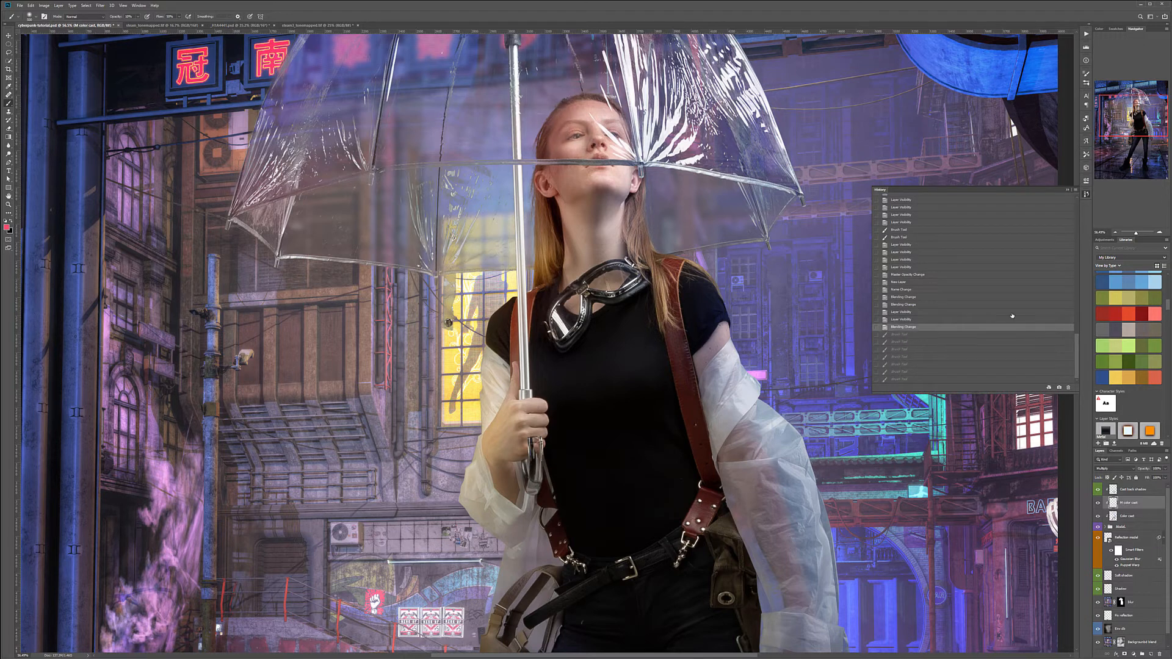
left_click(1086, 193)
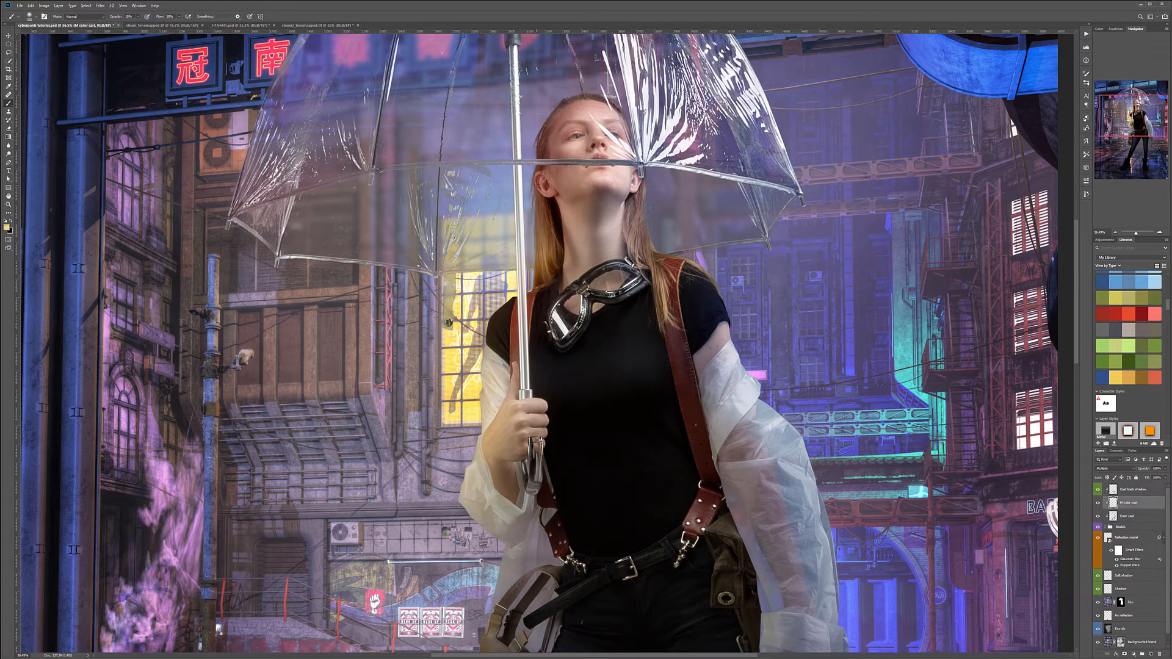
Step: Paint a yellow cast on the hand holding the umbrella with a much smaller brush
key("bracketleft")
key("bracketleft")
key("bracketleft")
key("bracketleft")
key("bracketleft")
key("bracketleft")
key("bracketleft")
mouse_move(522, 435)
left_mouse_down()
mouse_move(524, 391)
mouse_move(503, 416)
mouse_move(501, 461)
mouse_move(544, 418)
left_mouse_up()
Step: Tint the T-shirt shoulder, bare upper arm and outer coat sleeve with blue sampled from the glowing awning
left_click(965, 61, "alt")
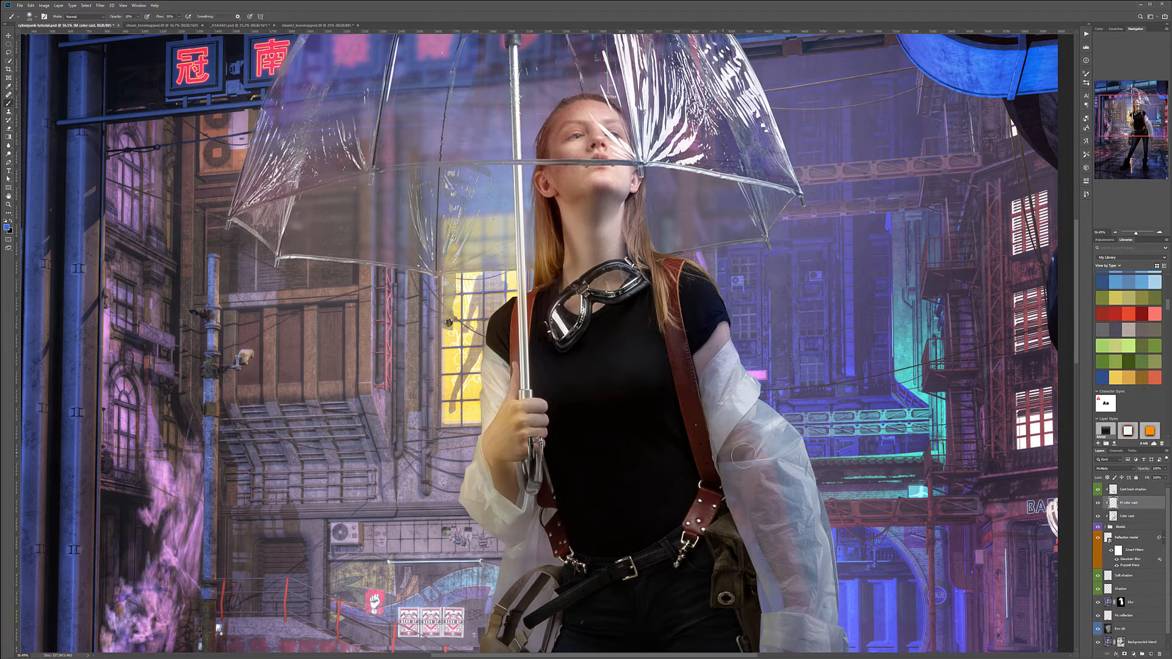
left_click_drag(805, 586, 683, 401)
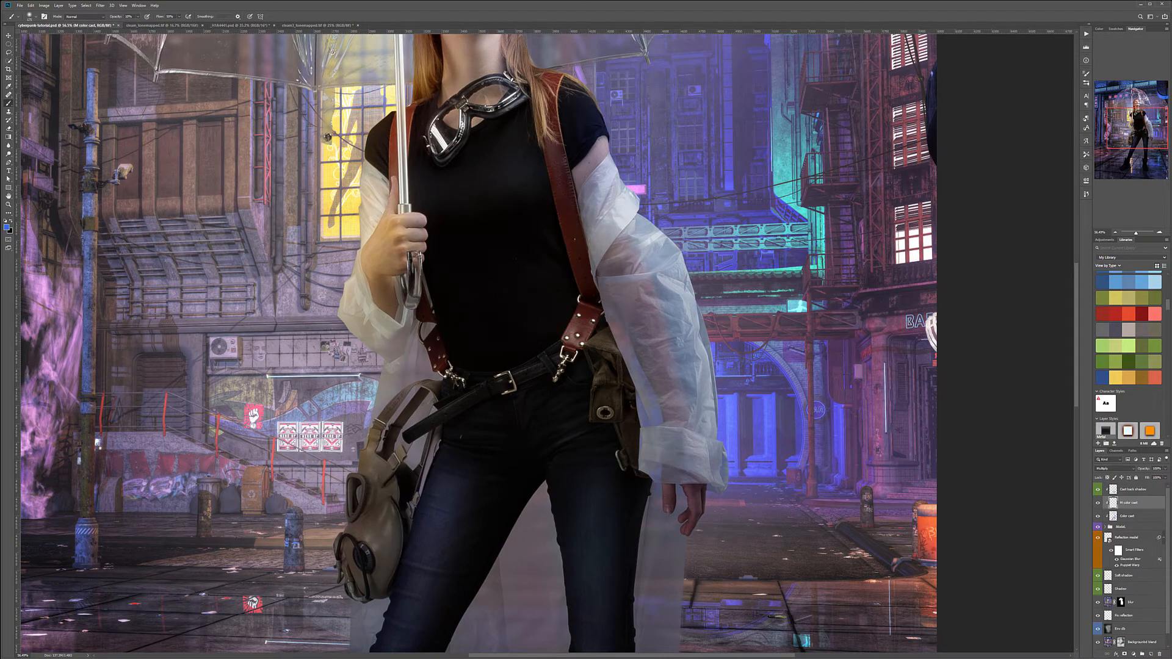
left_click_drag(484, 184, 499, 324)
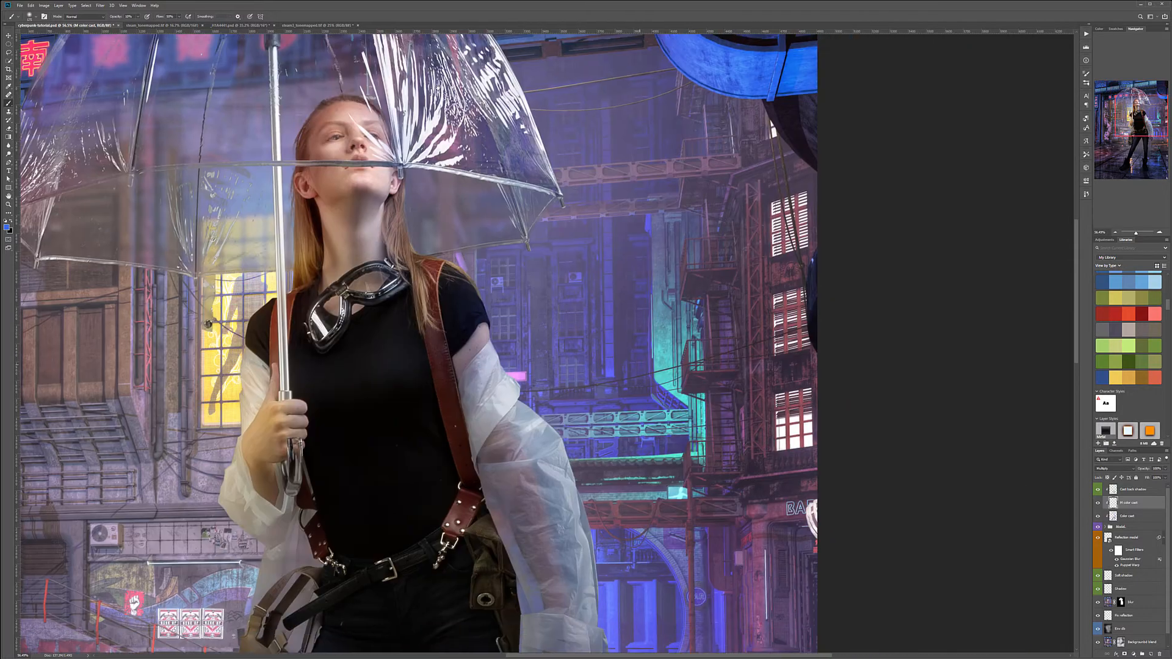
left_click_drag(640, 365, 757, 318)
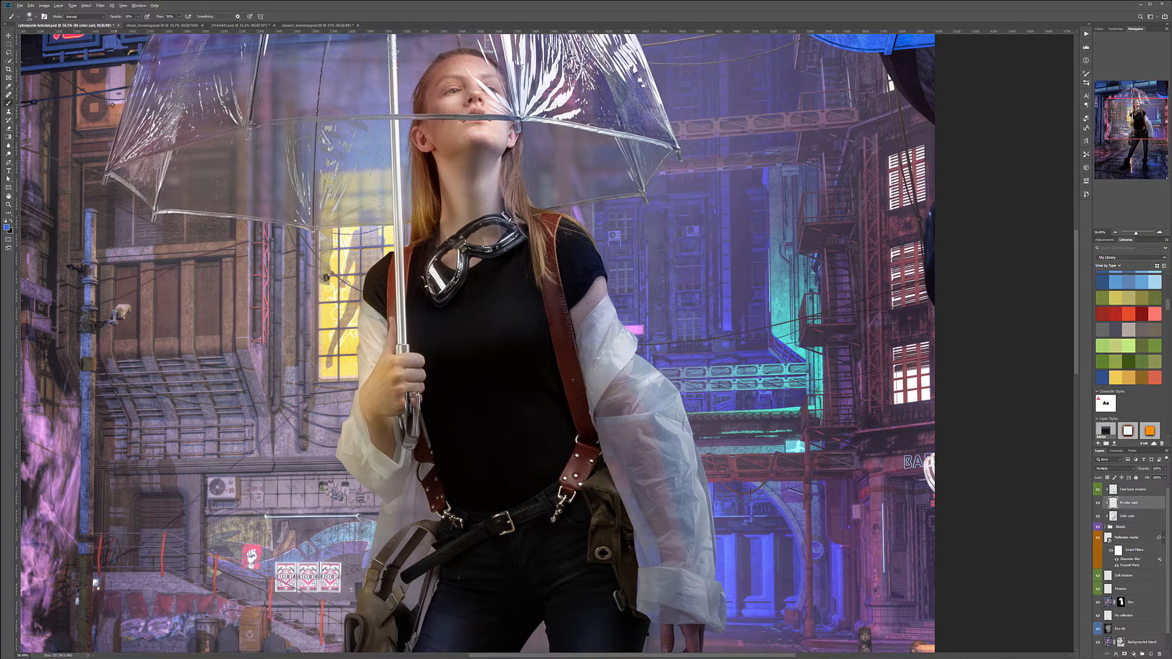
Step: Add a blue-violet cast sampled from the lit doorway area to the outer sleeve, lowered hand and lower coat
mouse_move(614, 467)
left_mouse_down()
mouse_move(598, 386)
mouse_move(593, 395)
mouse_move(581, 381)
mouse_move(650, 586)
mouse_move(656, 567)
mouse_move(654, 613)
mouse_move(643, 432)
left_mouse_up()
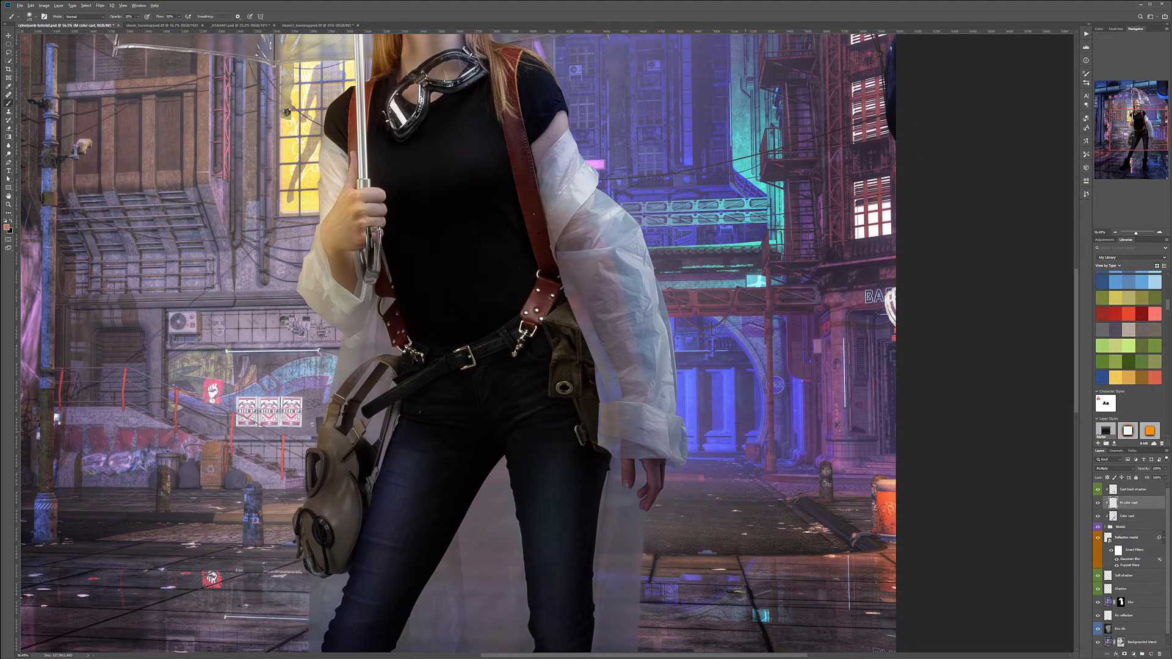
left_click(729, 395, "alt")
left_click_drag(632, 575, 597, 379)
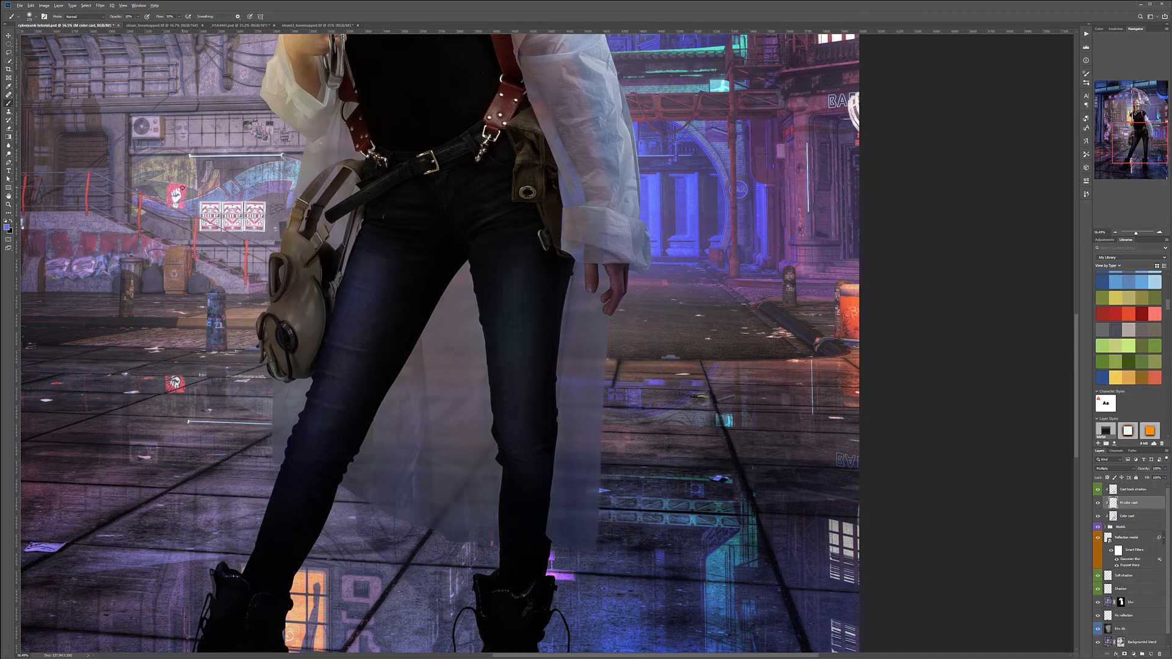
Step: Tint the gas mask side and jeans with pink sampled from the wall poster and blue from the street pole
left_click(181, 187, "alt")
left_click_drag(305, 321, 446, 408)
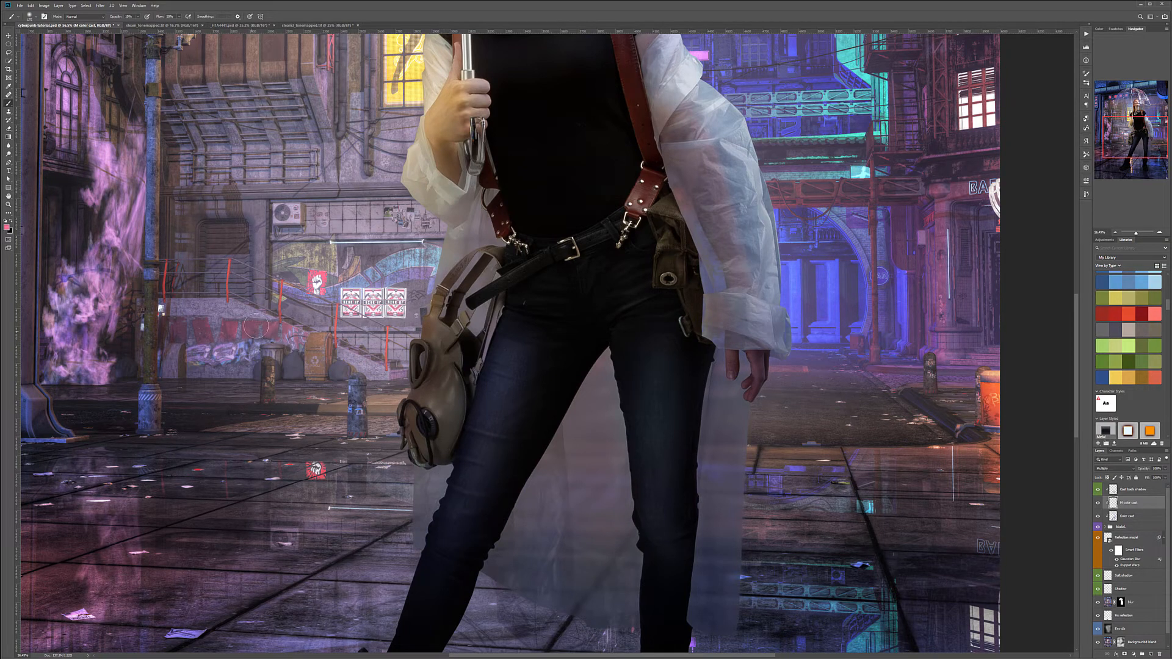
left_click(151, 216, "alt")
key("ctrl+0")
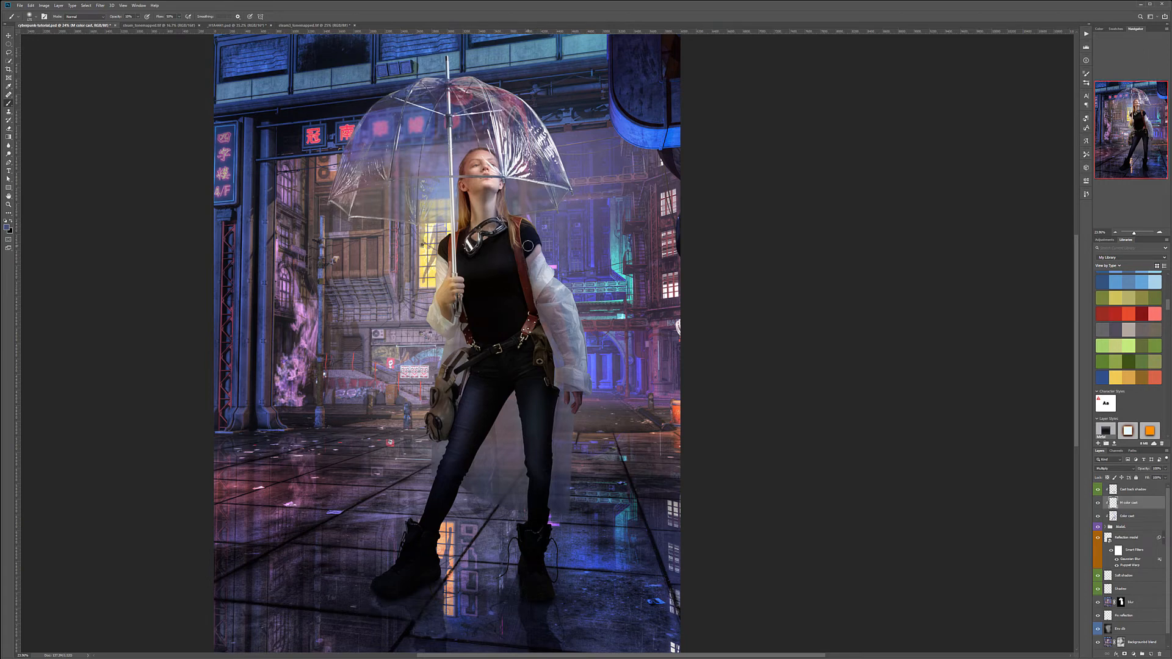
scroll(528, 244, "down", 3)
scroll(528, 244, "up", 2)
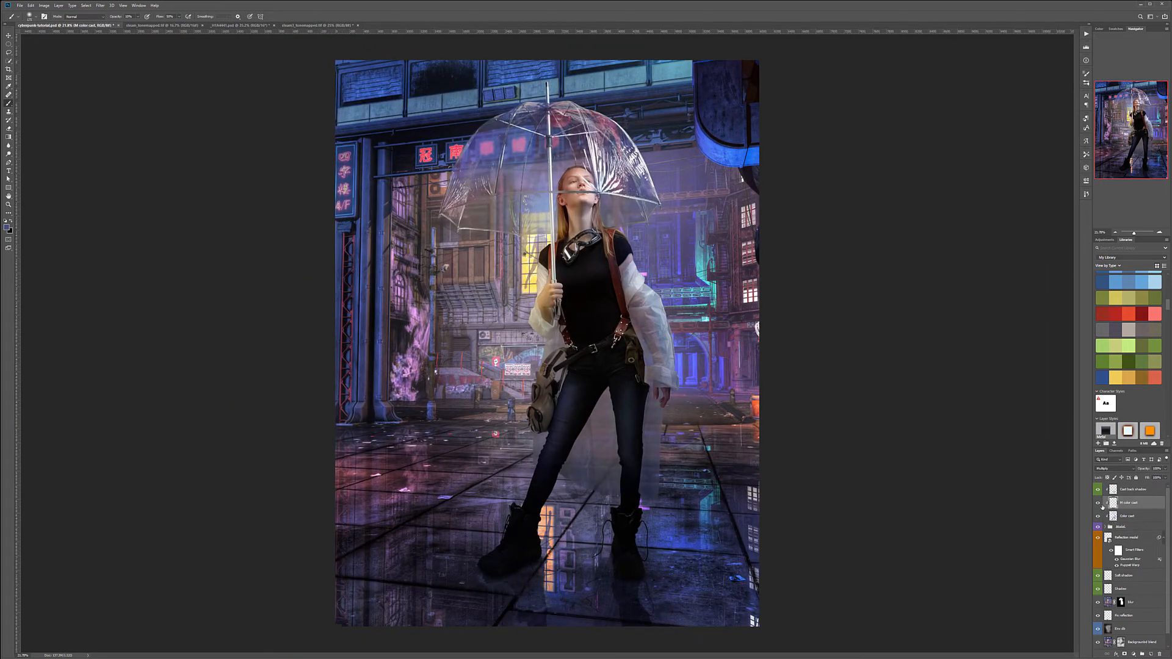
Step: Compare the model with and without the two colour cast layers
left_click(1097, 502)
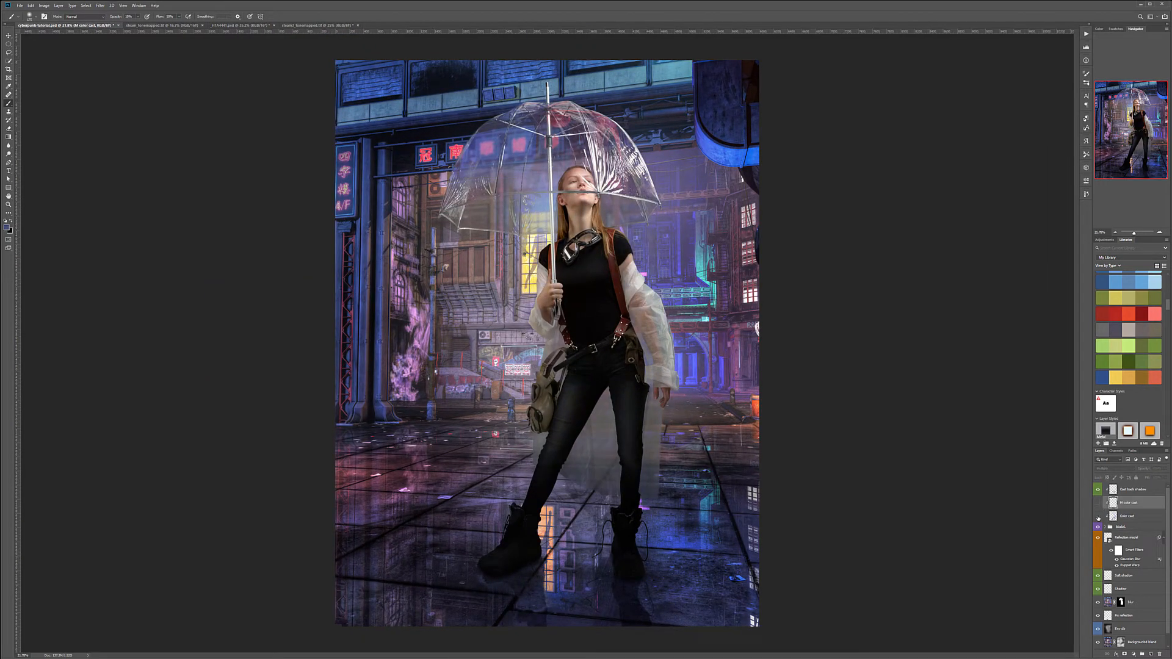
left_click(1097, 502)
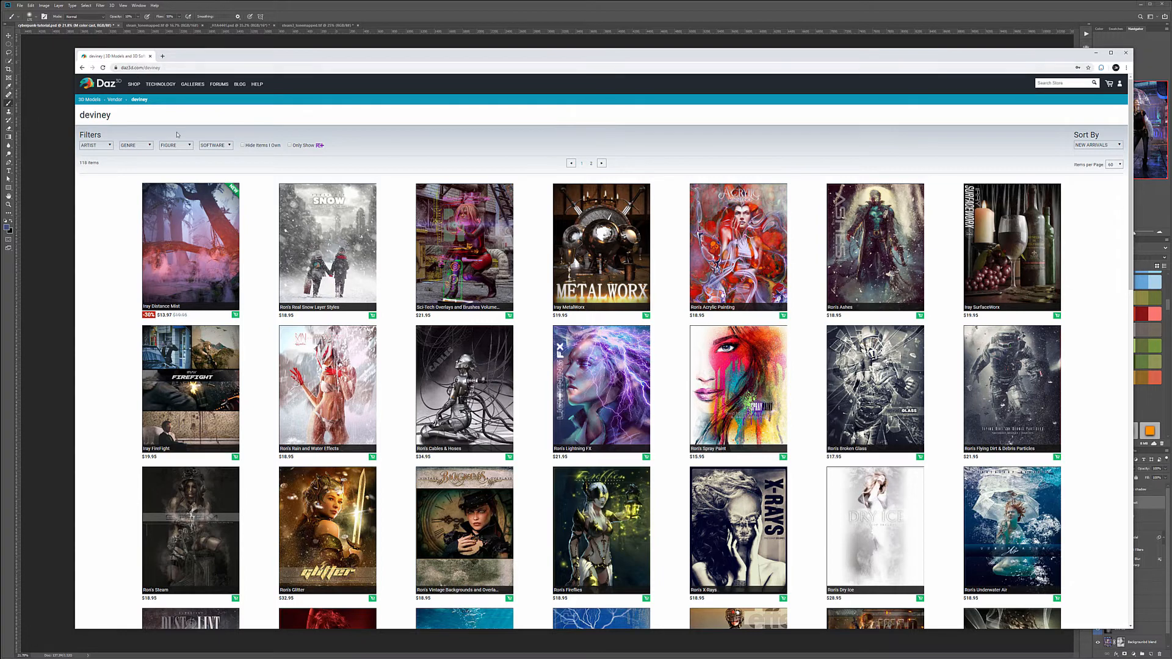
Step: Switch to the browser, browse the preview images of Ron's Rain and Water Effects on the Daz 3D store, and return to Photoshop
left_click(435, 340)
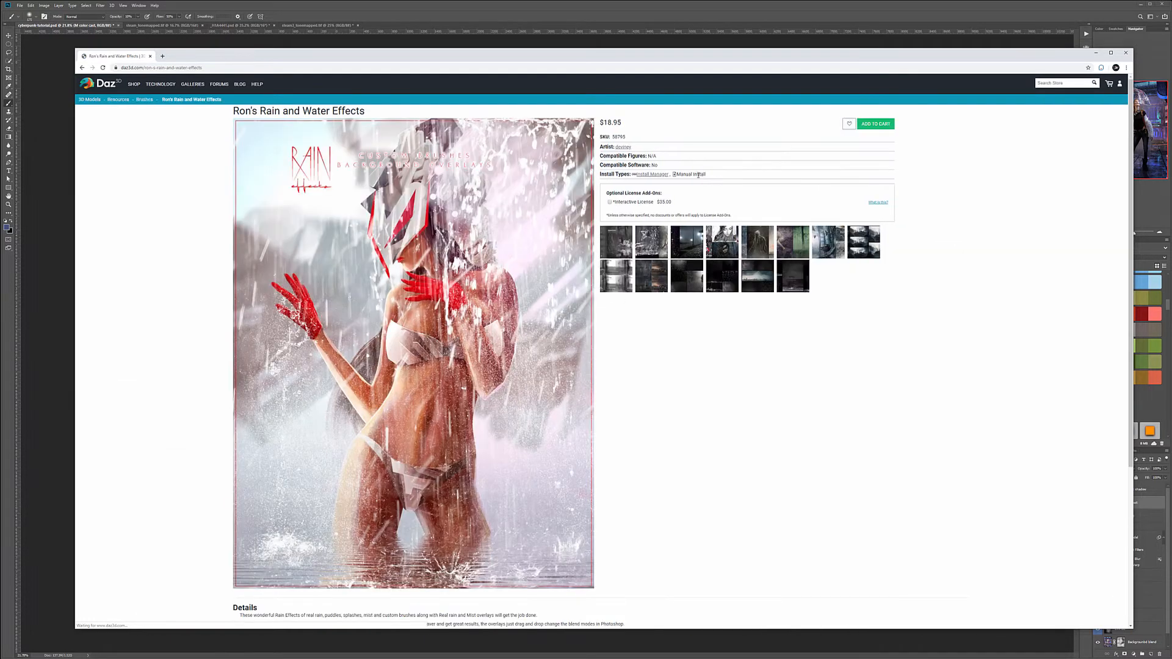
left_click(618, 244)
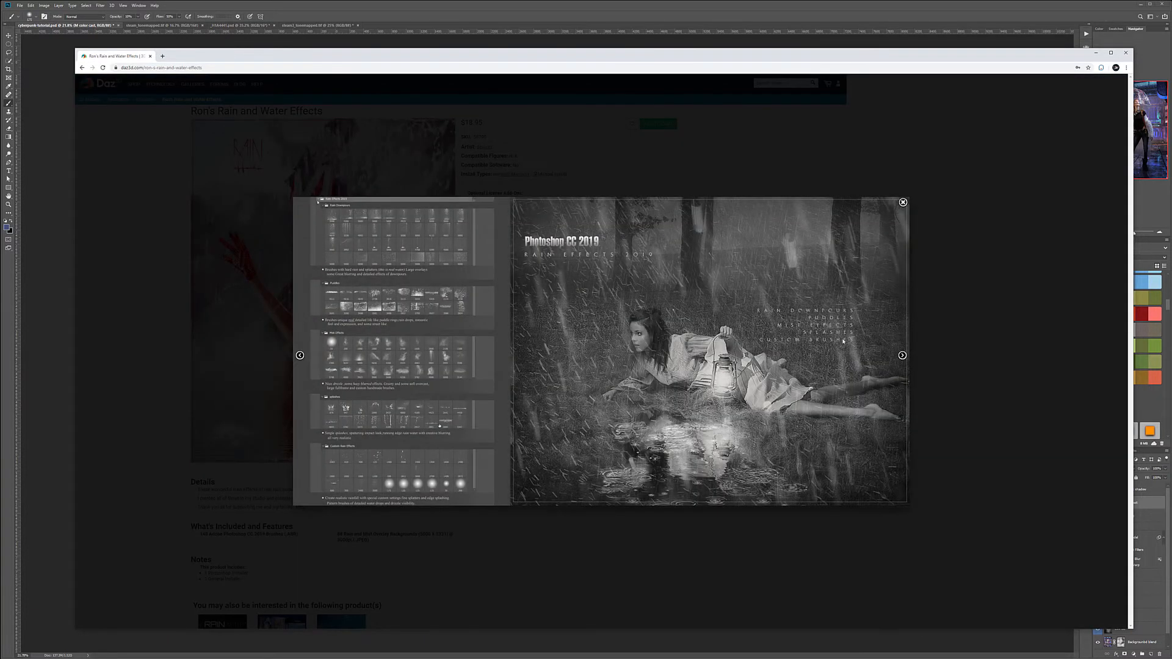
left_click(902, 356)
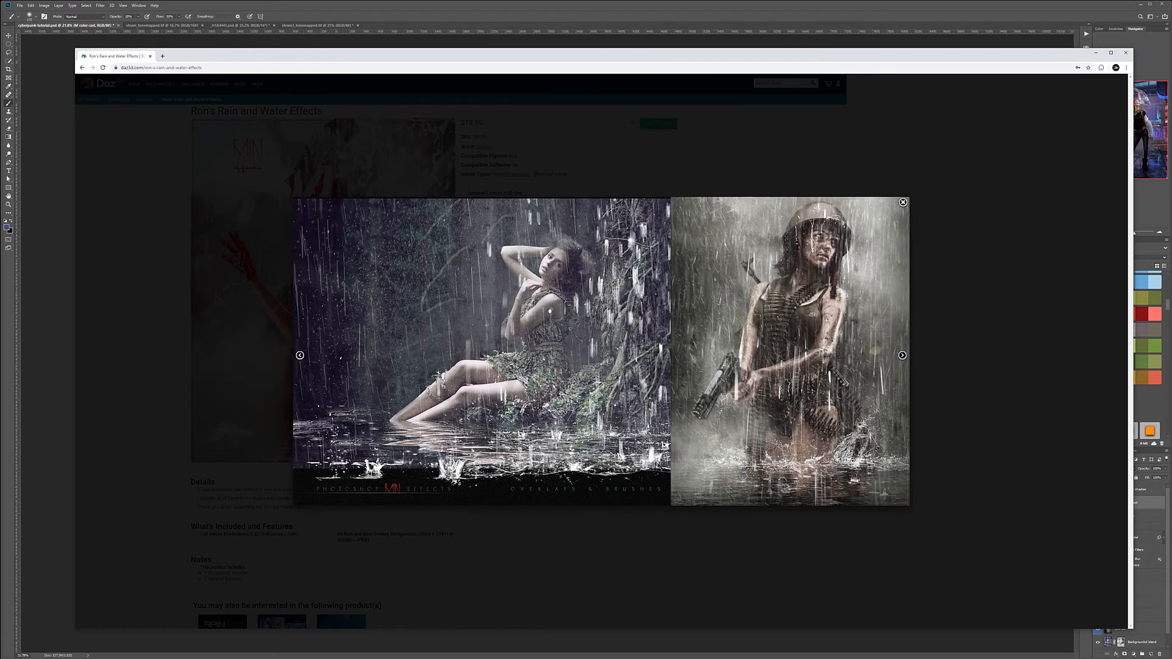
key("alt+Tab")
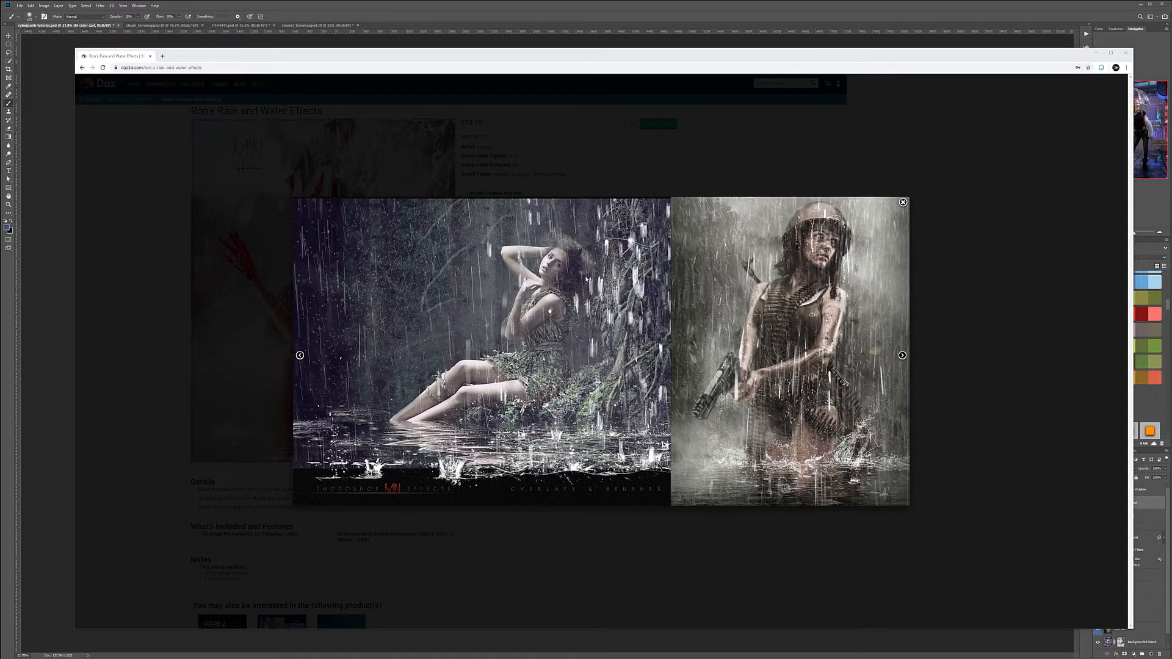
left_click(902, 355)
left_click(902, 356)
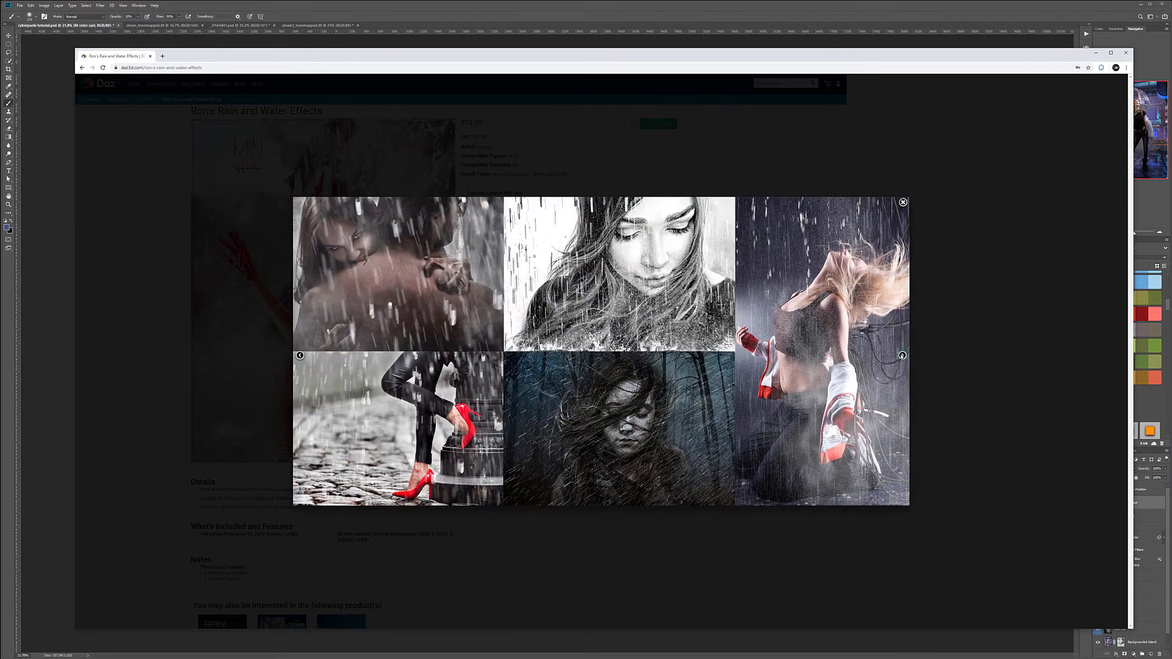
left_click(300, 356)
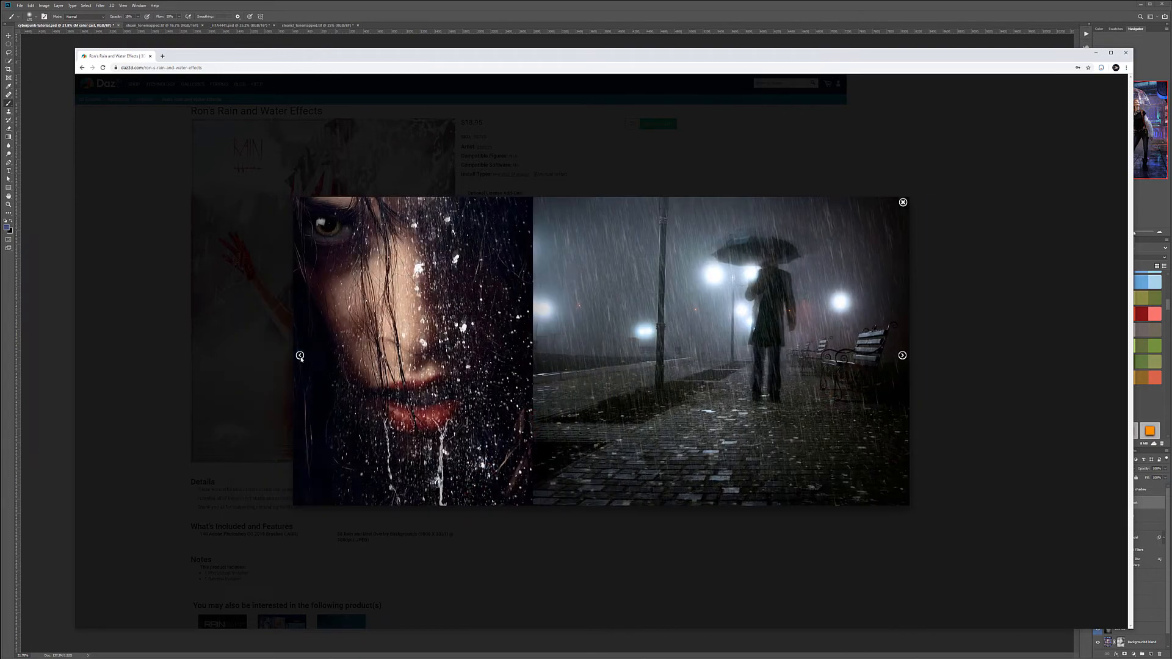
left_click(903, 202)
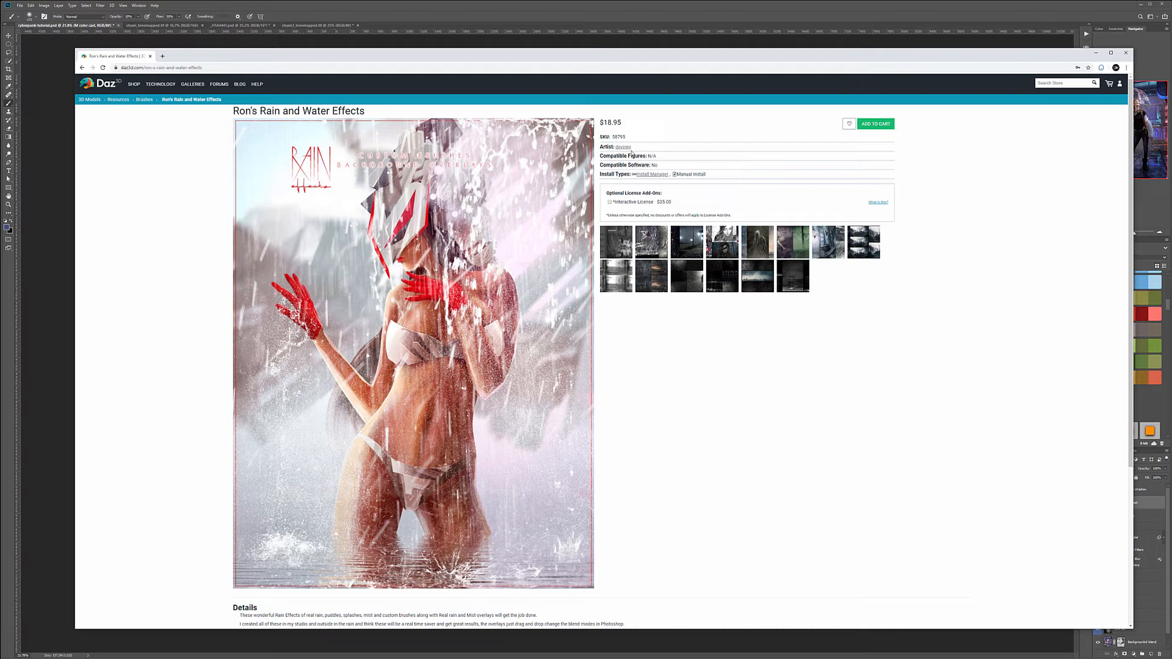
left_click(661, 9)
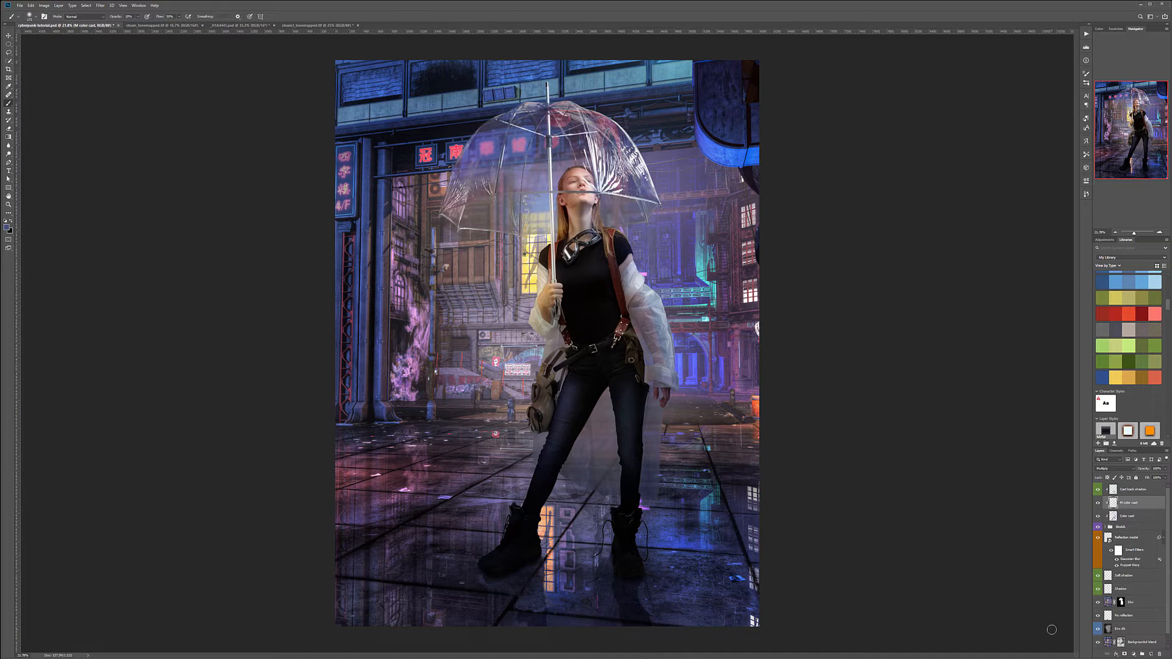
Step: Create a new layer above the cast shadow layer and name it Rain
left_click(1151, 492)
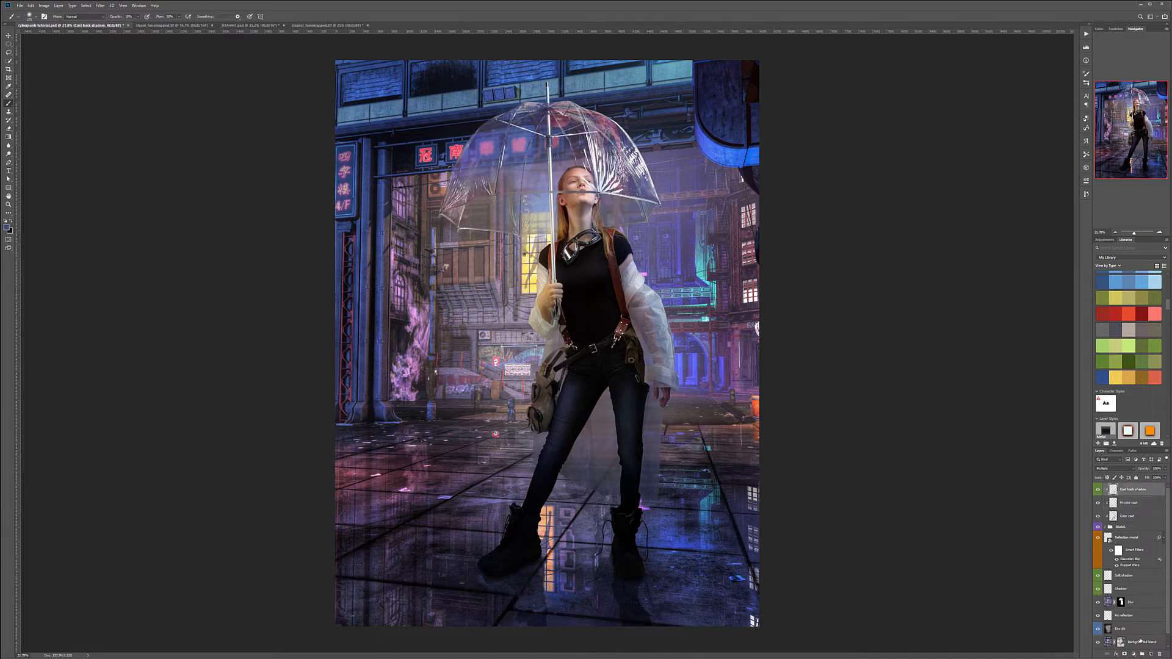
left_click(1150, 653)
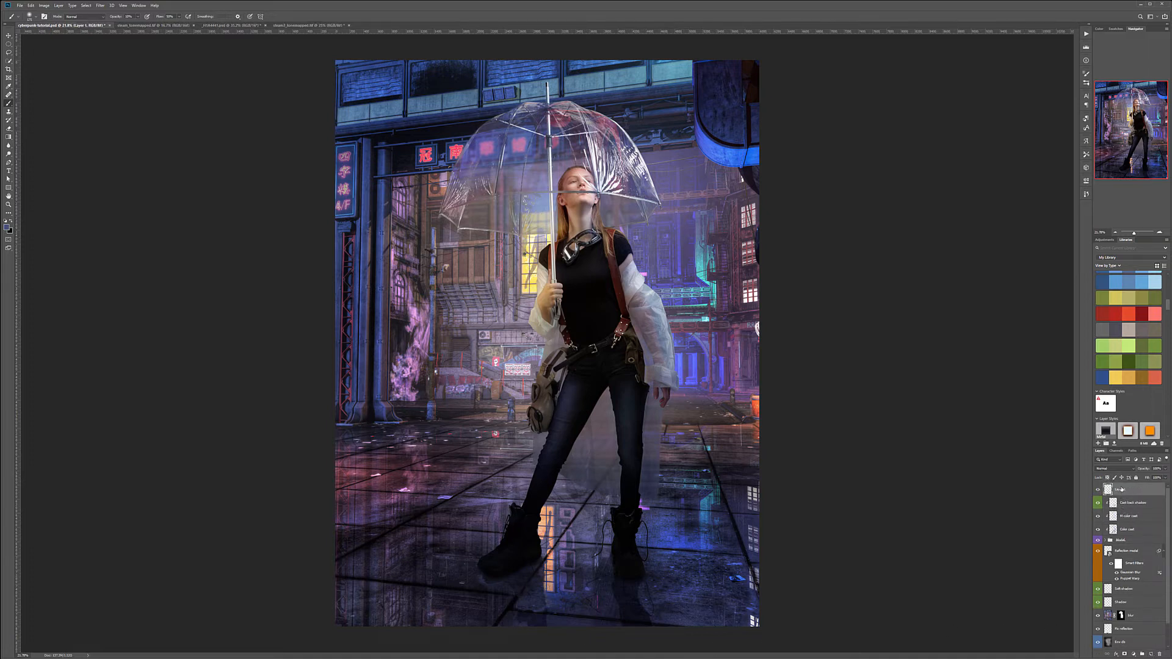
double_click(1121, 488)
type("Rain")
key("Return")
Step: Choose a puddle brush from the Ron's Rain Effects 2019 set, with white as the foreground colour and 100% opacity
right_click(390, 321)
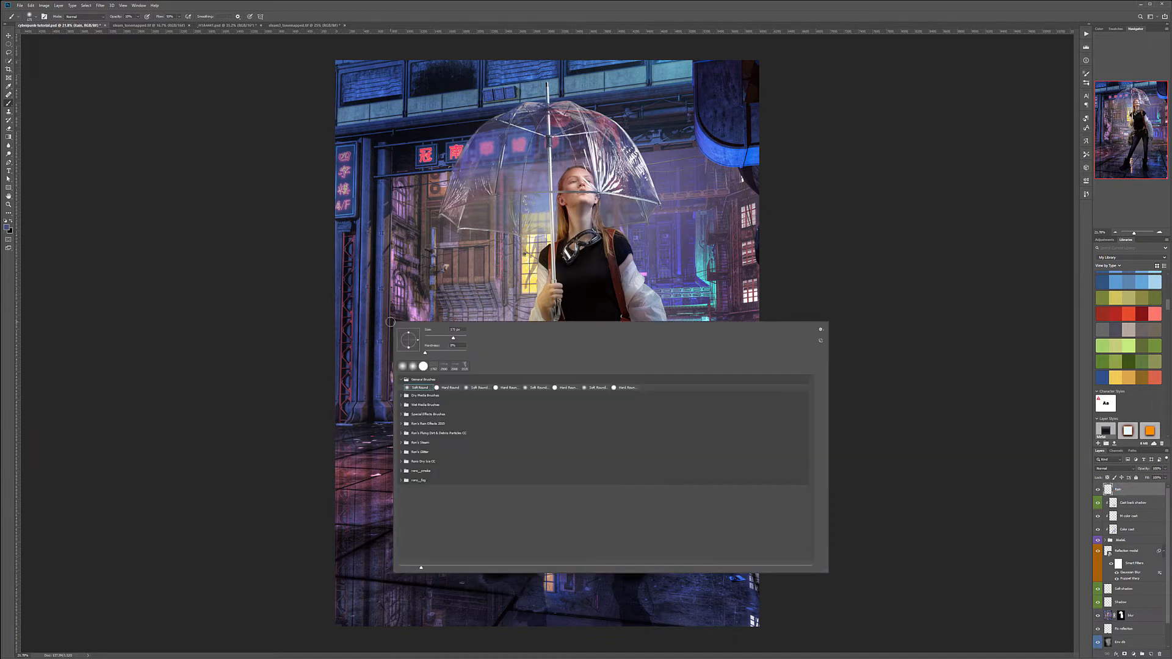
left_click(401, 423)
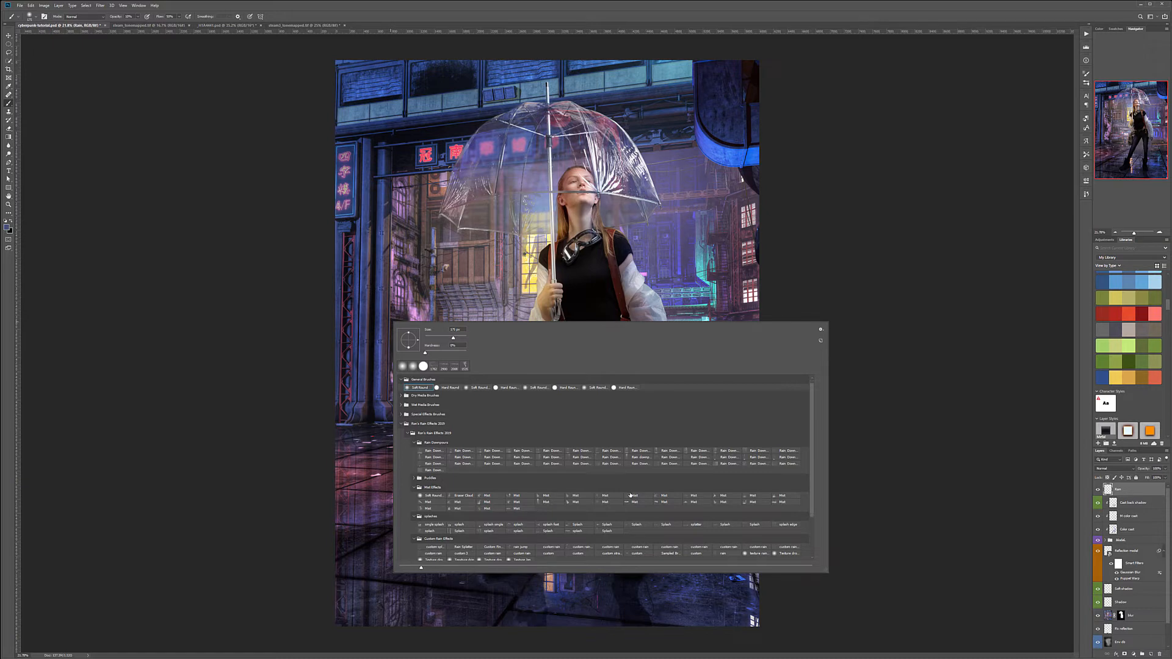
scroll(542, 545, "down", 1)
scroll(554, 542, "down", 2)
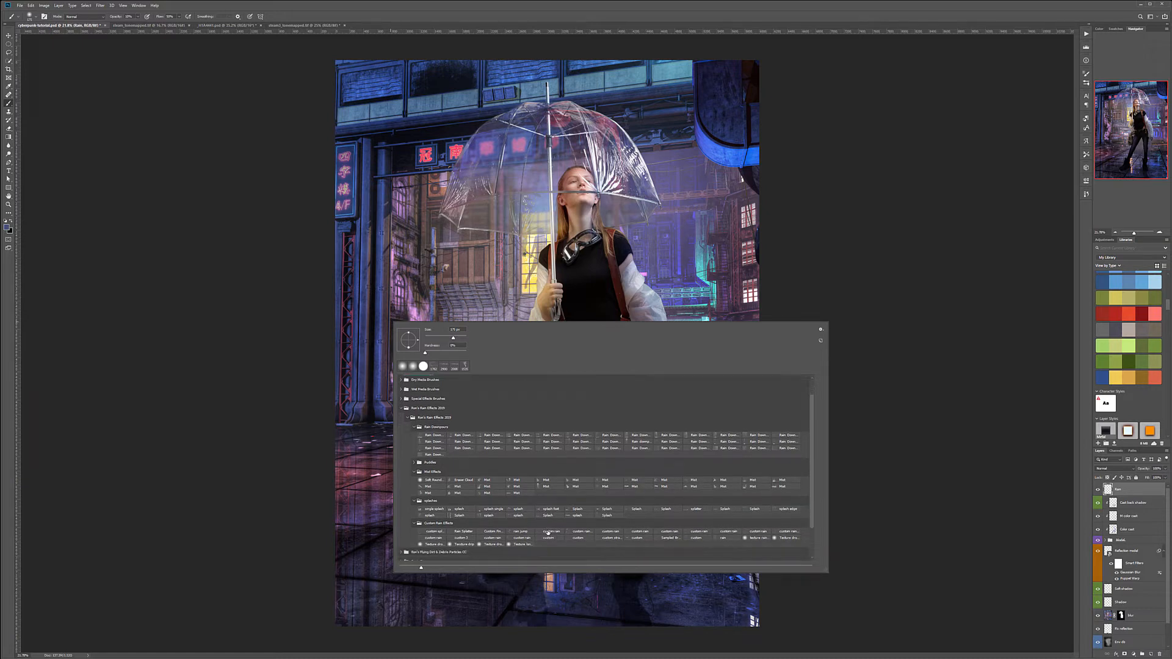
scroll(548, 533, "down", 3)
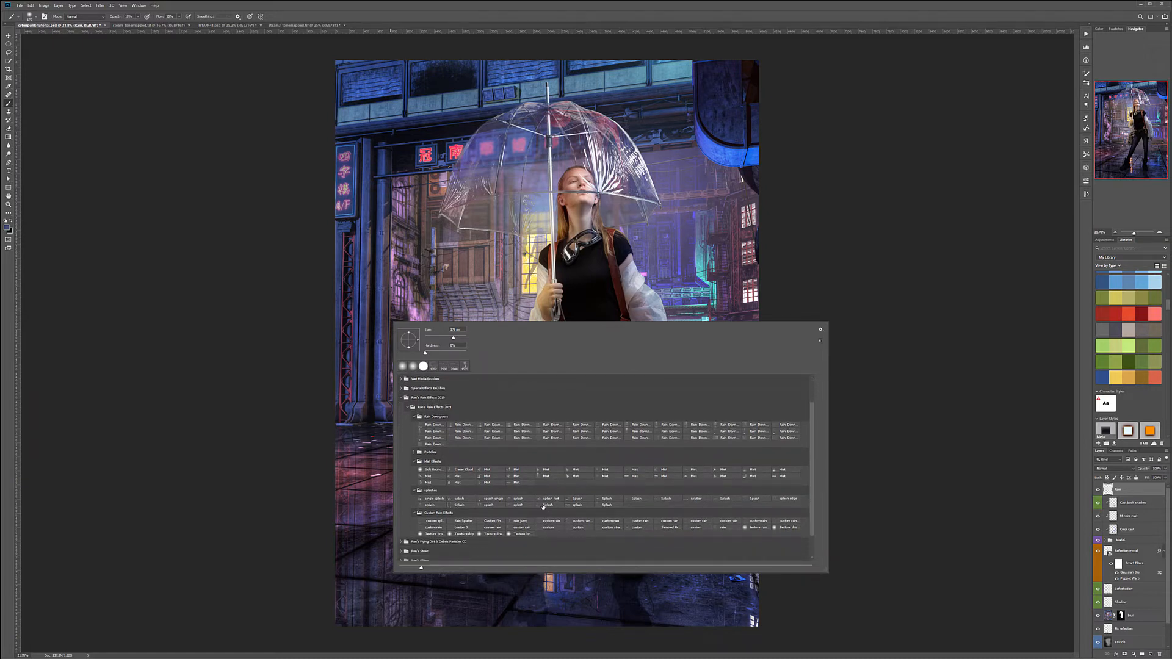
scroll(542, 507, "down", 1)
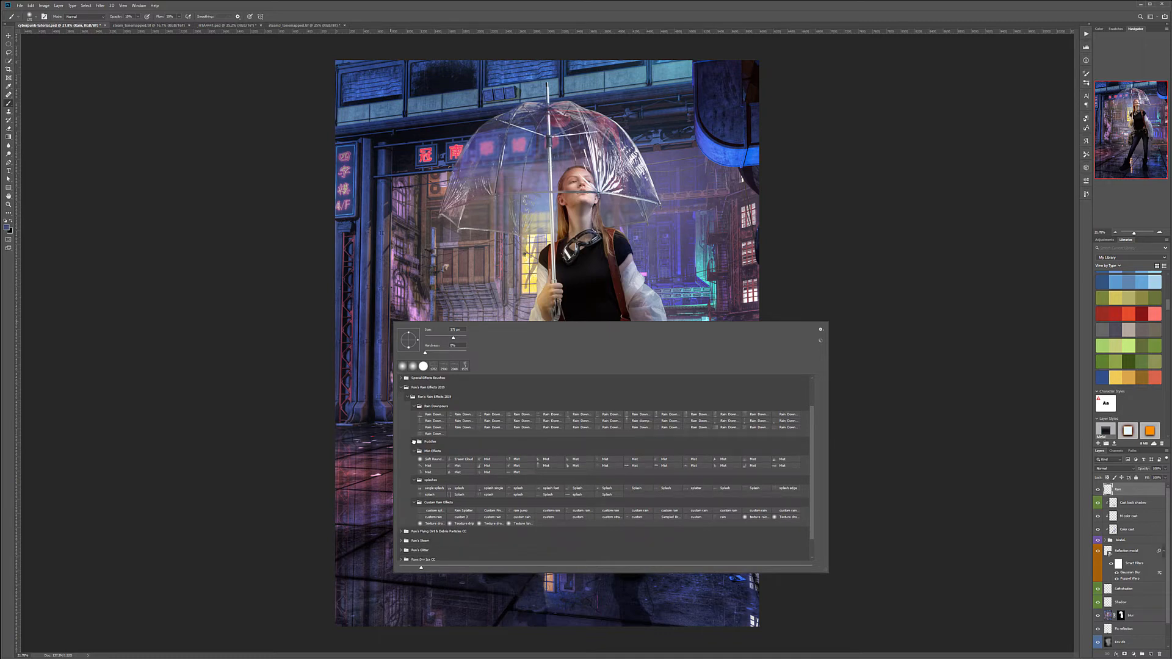
left_click(546, 455)
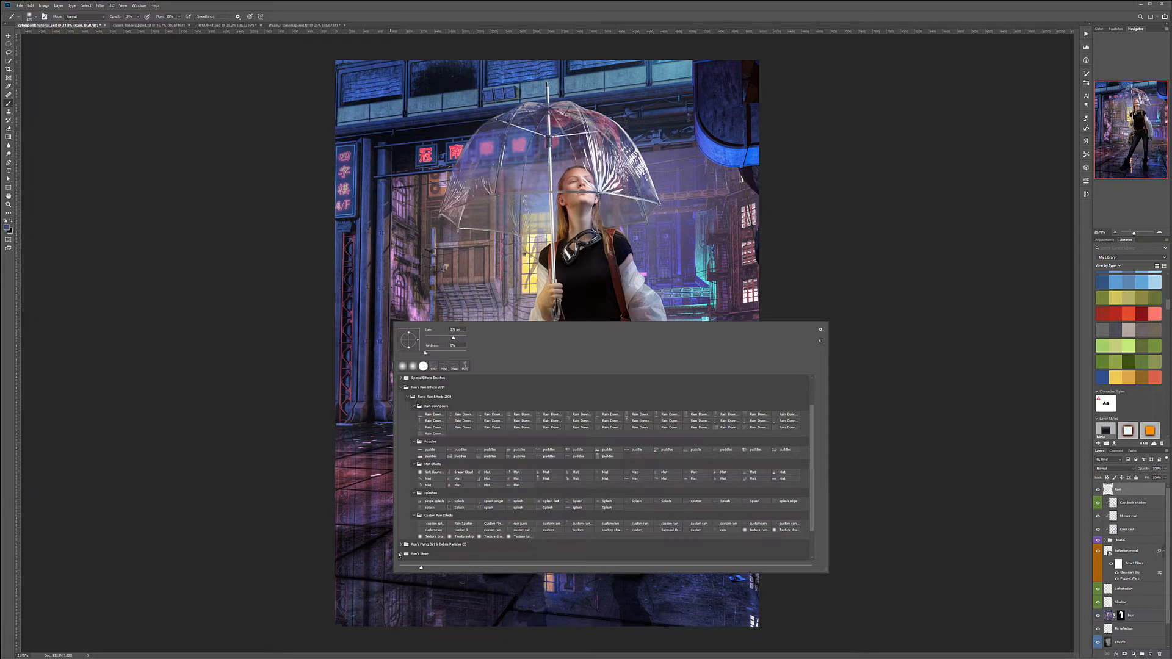
left_click(487, 457)
left_click(362, 456)
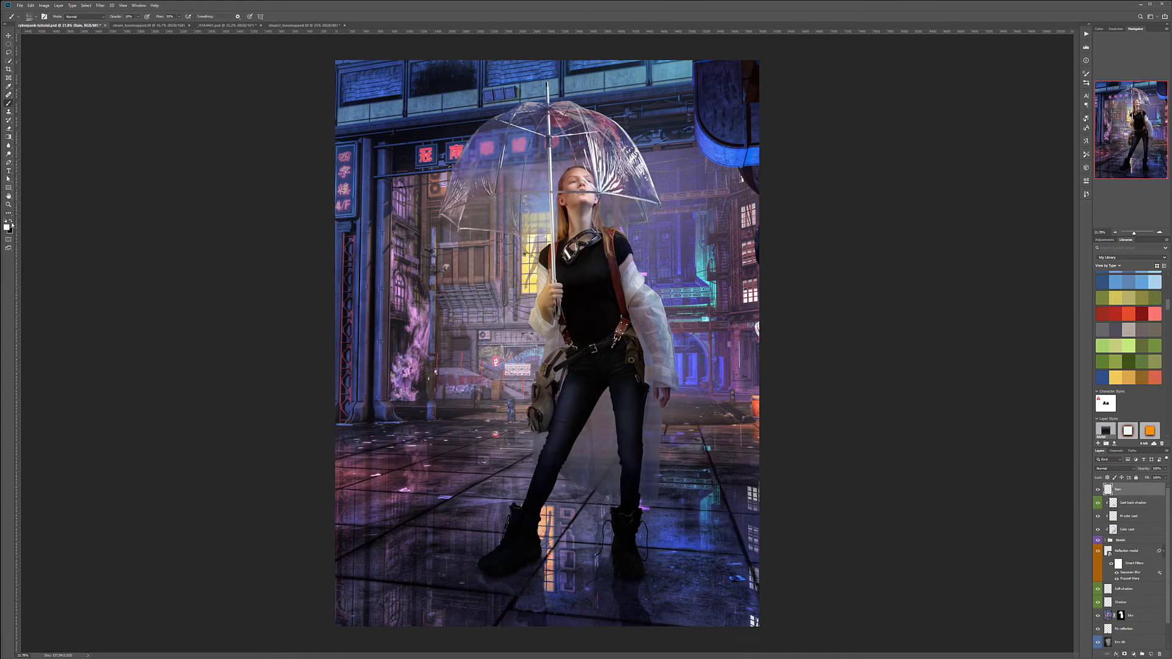
left_click(139, 16)
Step: Try the puddle brush at larger and smaller sizes over the wet pavement beside the model's feet
left_click(456, 529)
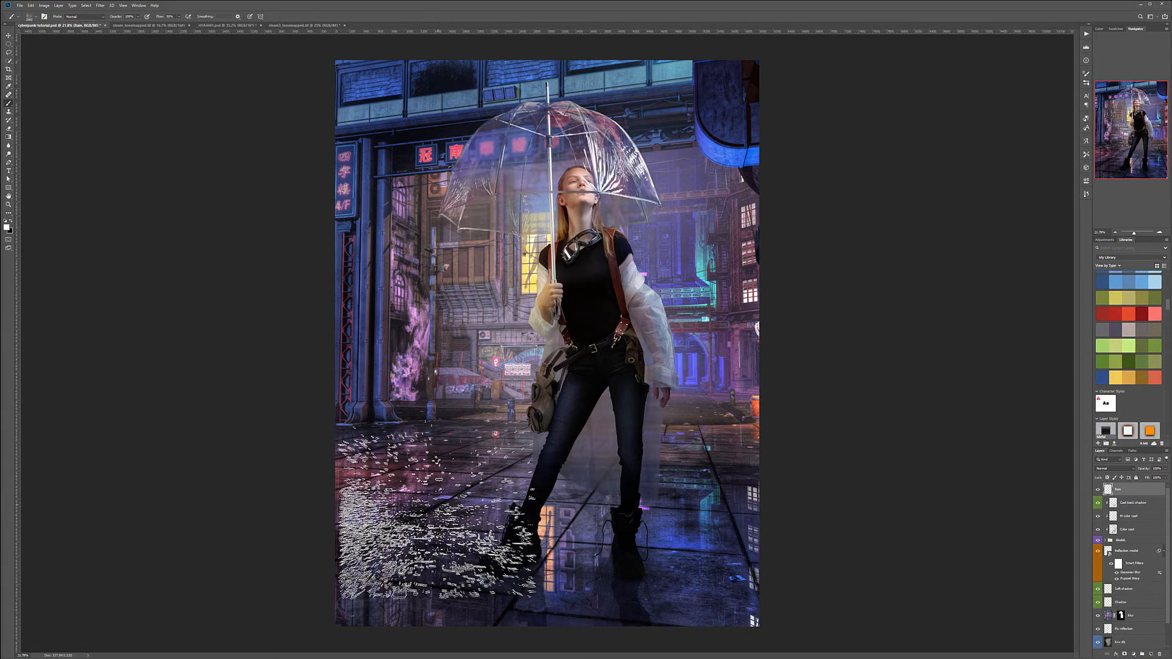
key("bracketright")
key("bracketright")
key("bracketright")
key("bracketright")
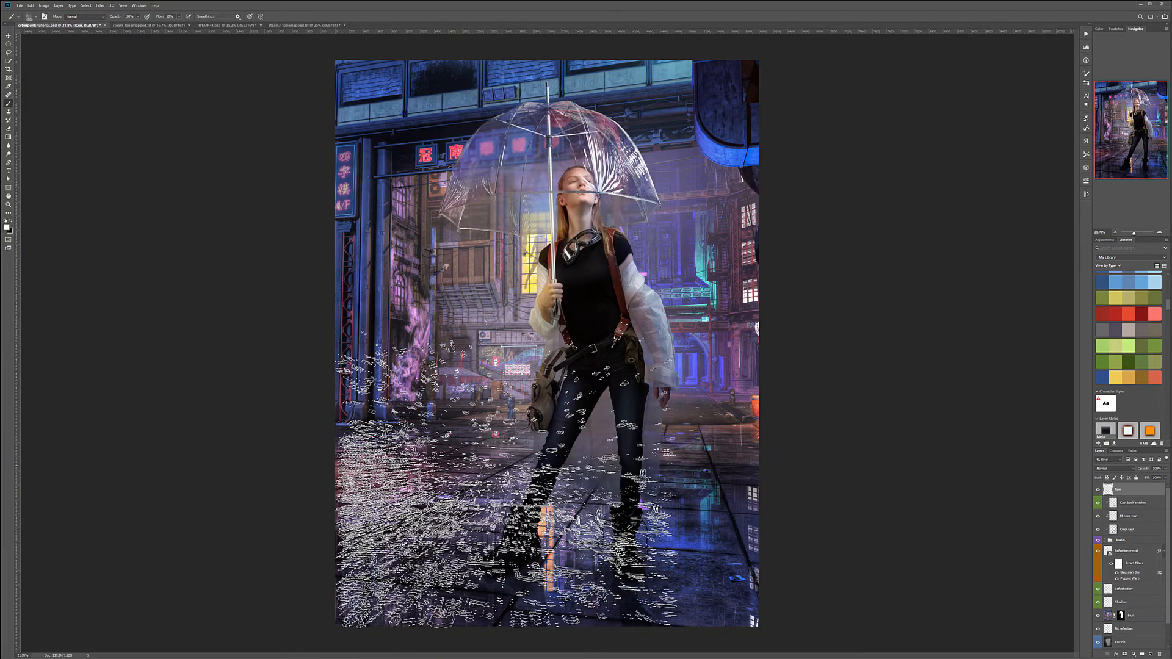
key("bracketleft")
key("bracketleft")
key("bracketleft")
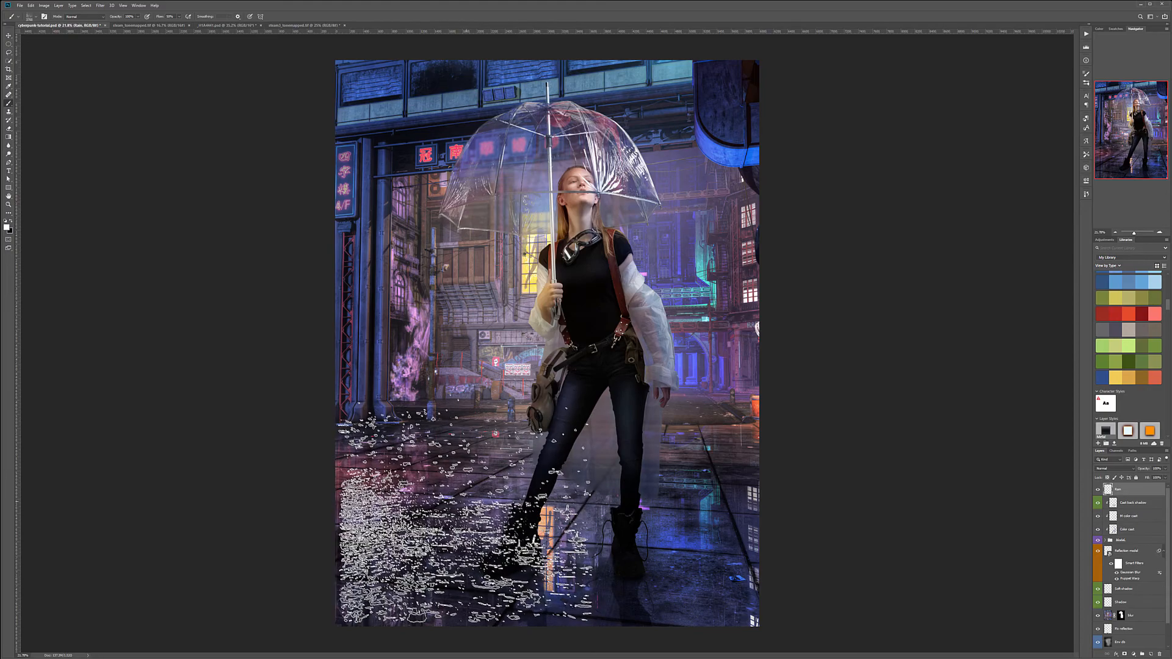
left_click(455, 527)
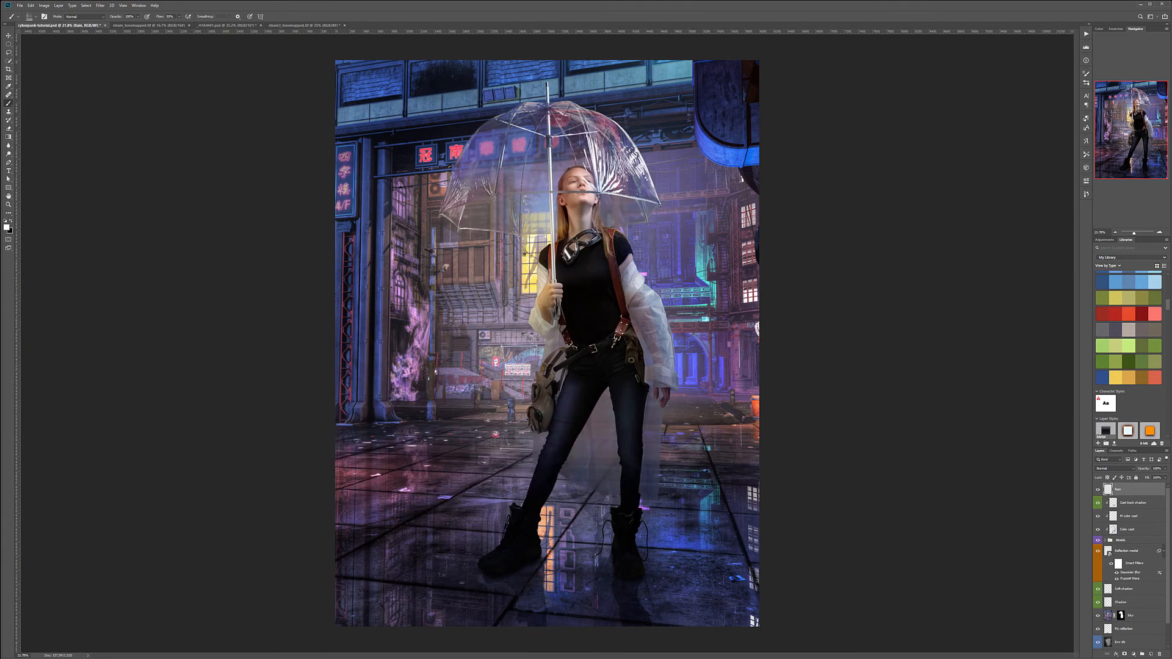
Step: Switch to the browser to examine the rain, puddle and mist brush samples, and return to Photoshop
key("alt+Tab")
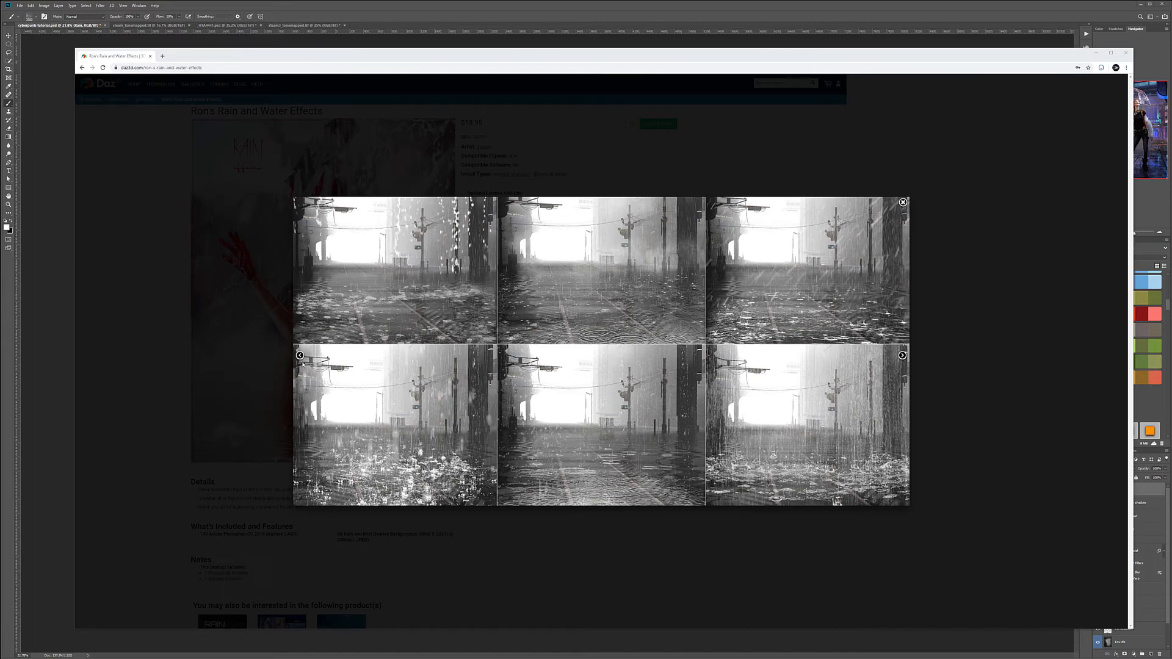
left_click(602, 351)
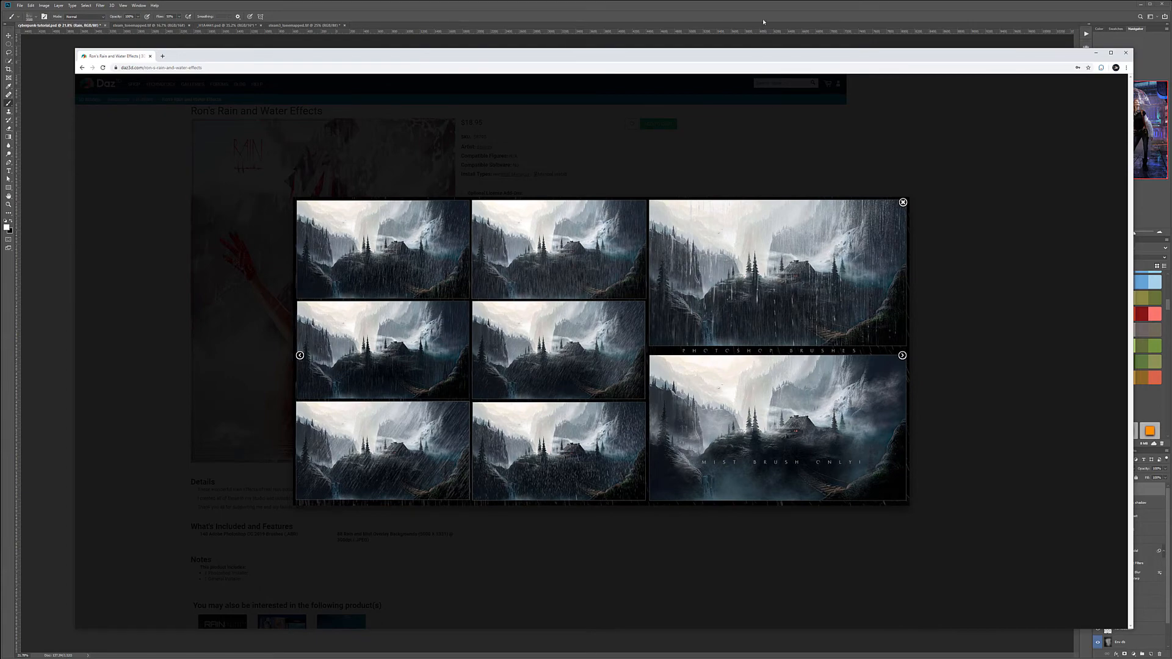
key("alt+Tab")
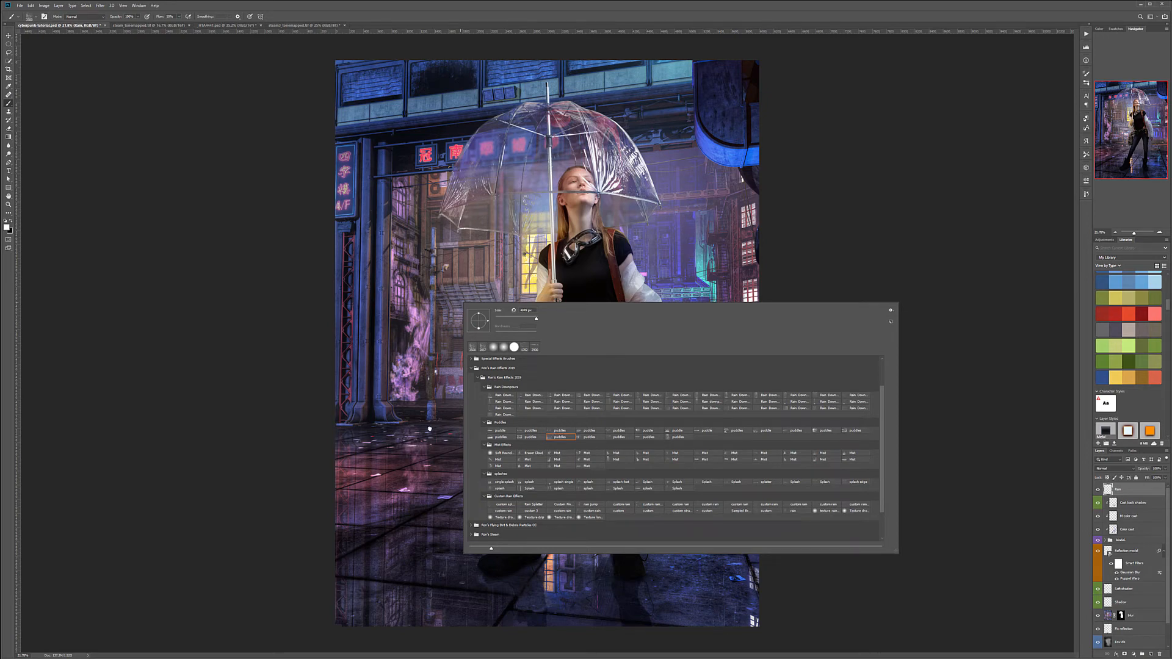
Step: Undo the puddle stamped behind the model's legs and stamp white puddle ripples across the foreground pavement below her boots
left_click(417, 468)
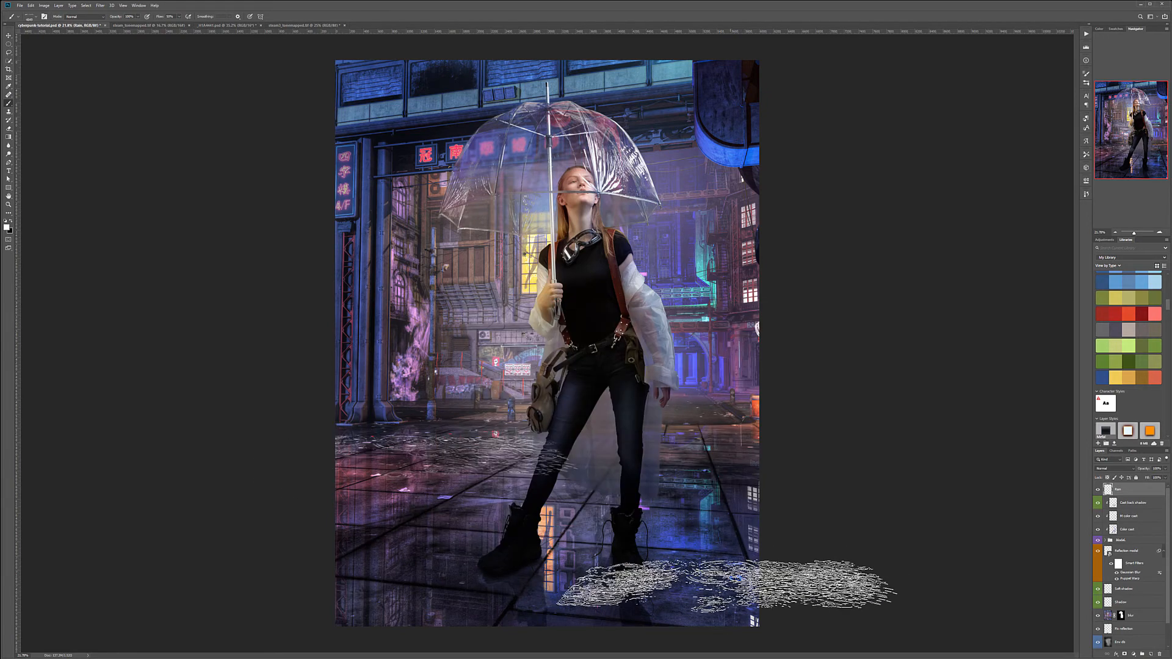
key("ctrl+z")
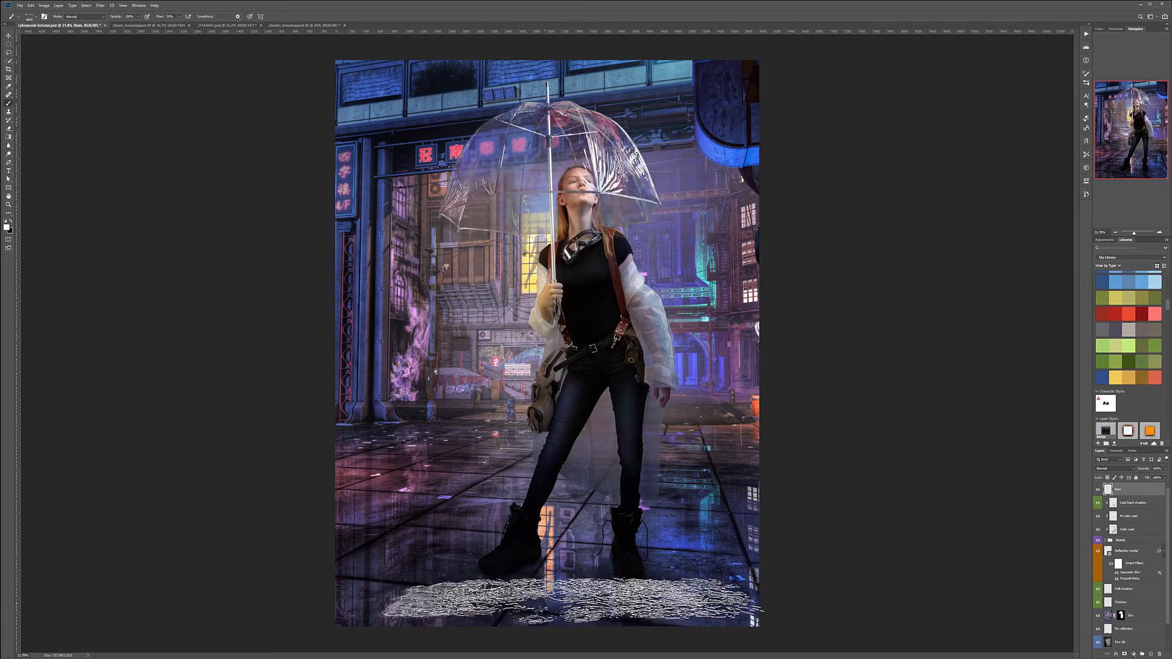
left_click(567, 599)
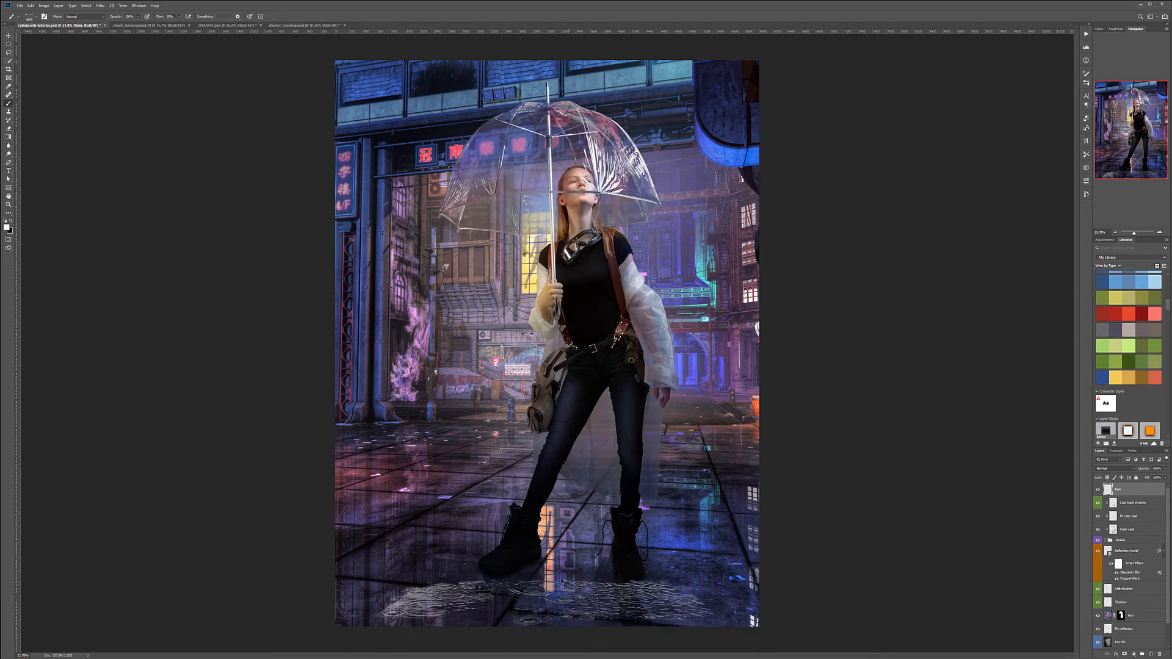
Step: Undo the last ripple stamp and paint small raindrop splashes over the pavement with a different brush from the Puddles group
key("ctrl+z")
right_click(542, 517)
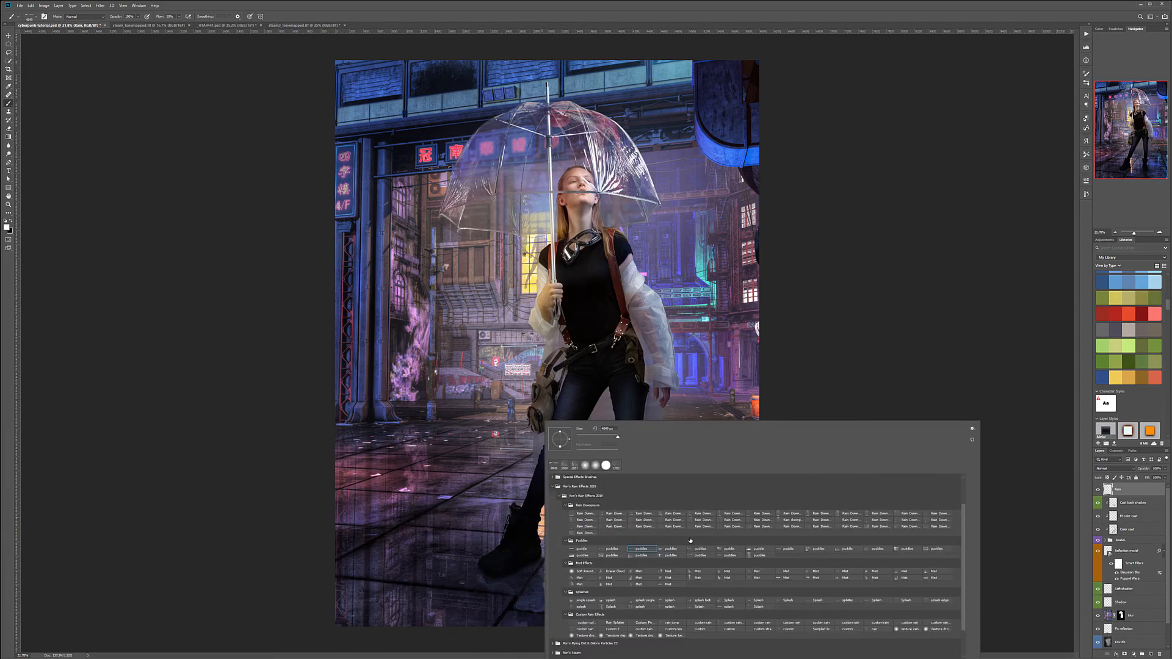
right_click(515, 198)
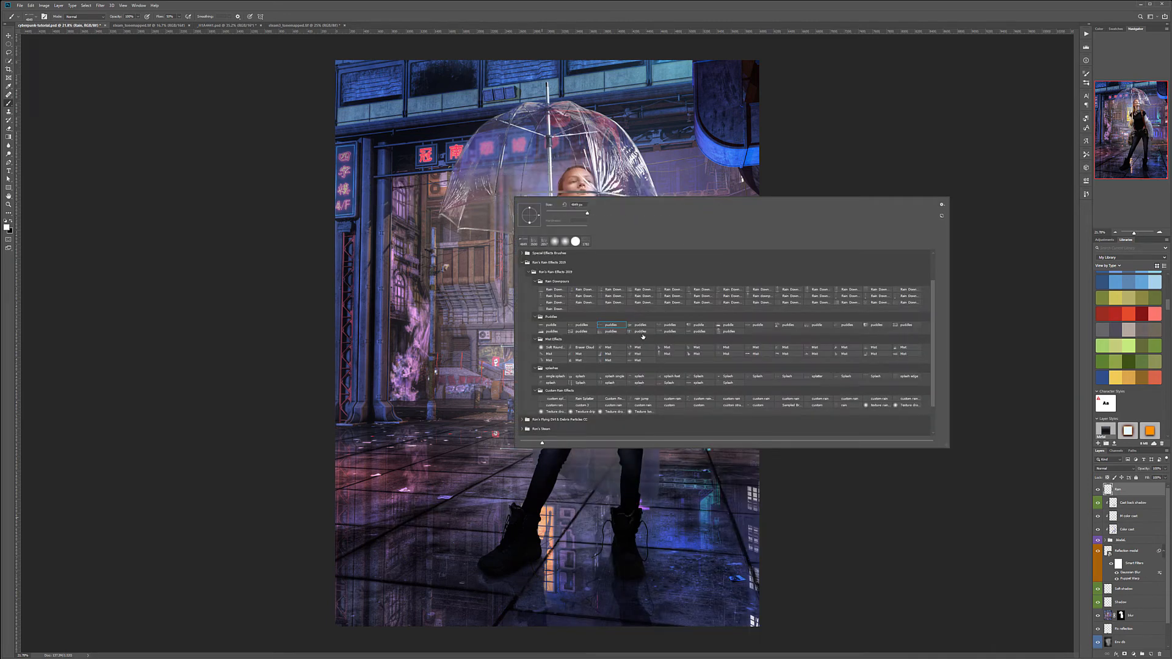
left_click(848, 327)
left_click(413, 304)
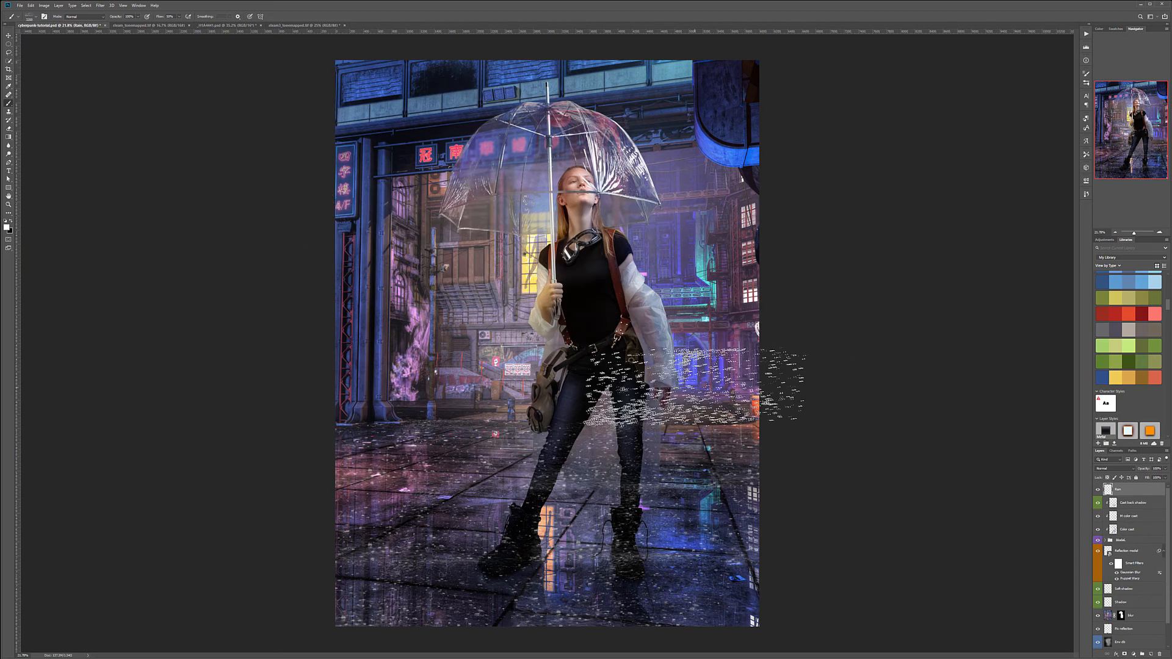
Step: Reduce the brush size and add smaller raindrop splashes to the more distant part of the pavement
key("bracketleft")
key("bracketleft")
key("bracketleft")
key("bracketleft")
key("bracketleft")
key("bracketleft")
key("bracketleft")
key("bracketleft")
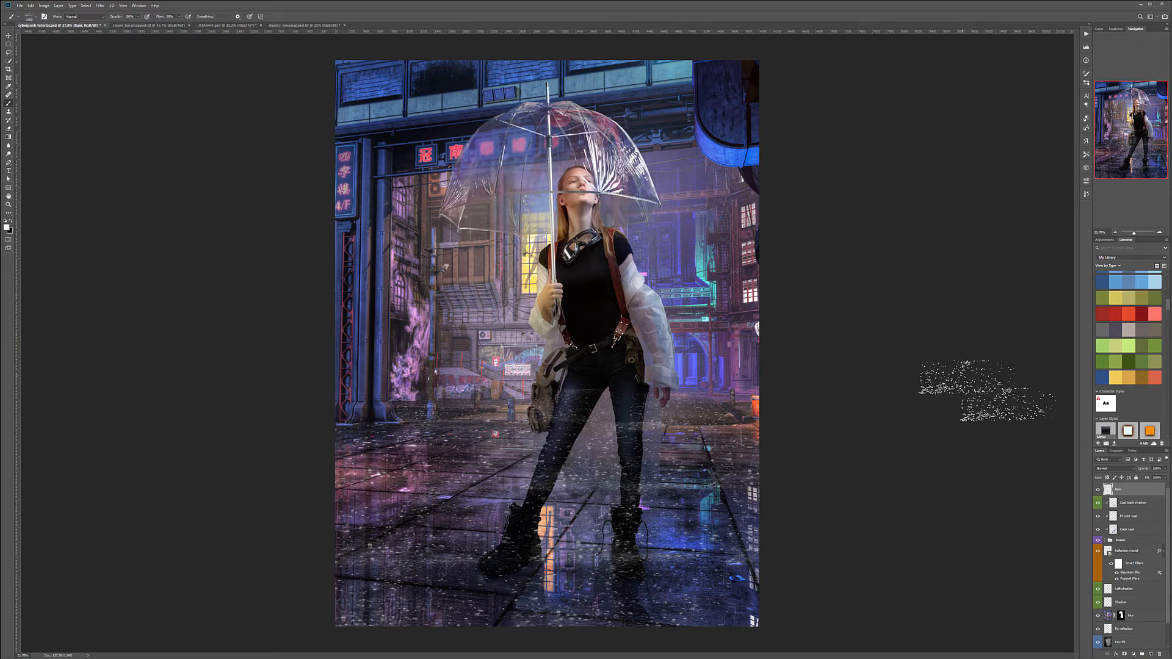
Step: Set the Rain layer's blend mode to Screen and tone down its opacity
left_click(1166, 469)
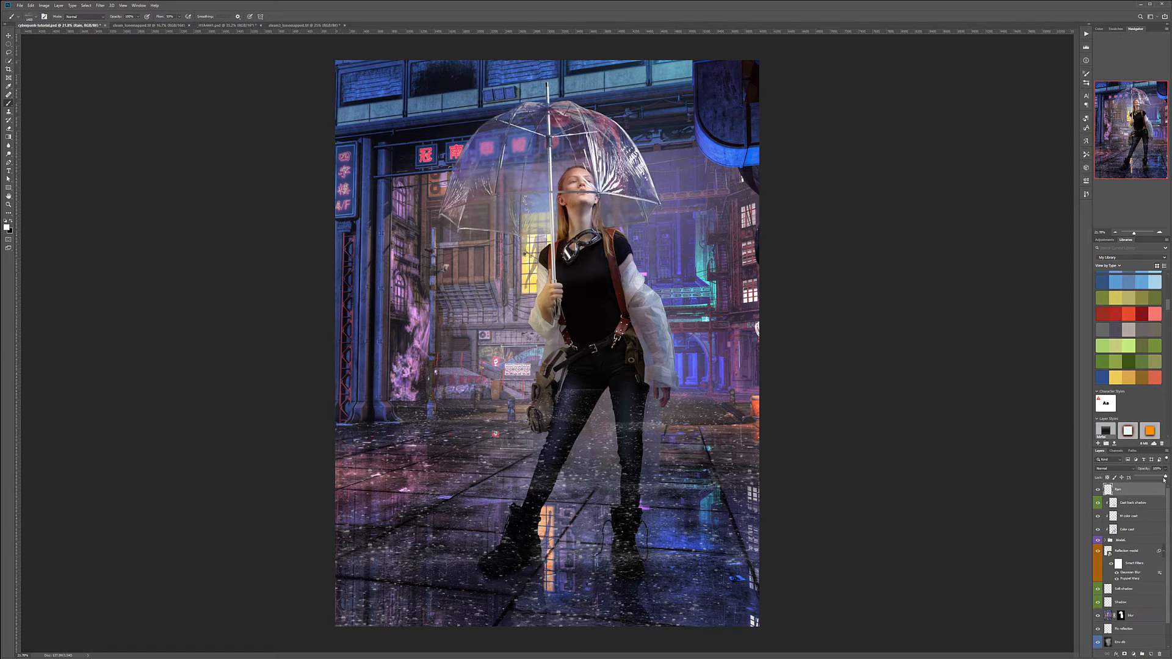
left_click_drag(1146, 479, 1154, 480)
left_click(1124, 469)
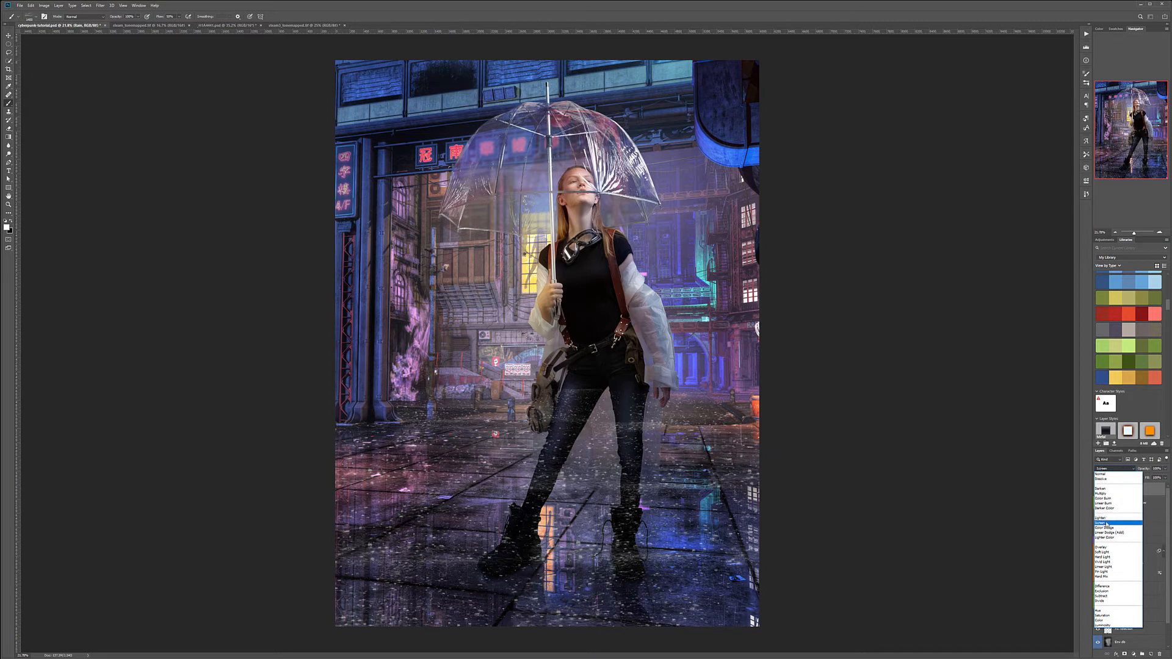
left_click(1106, 523)
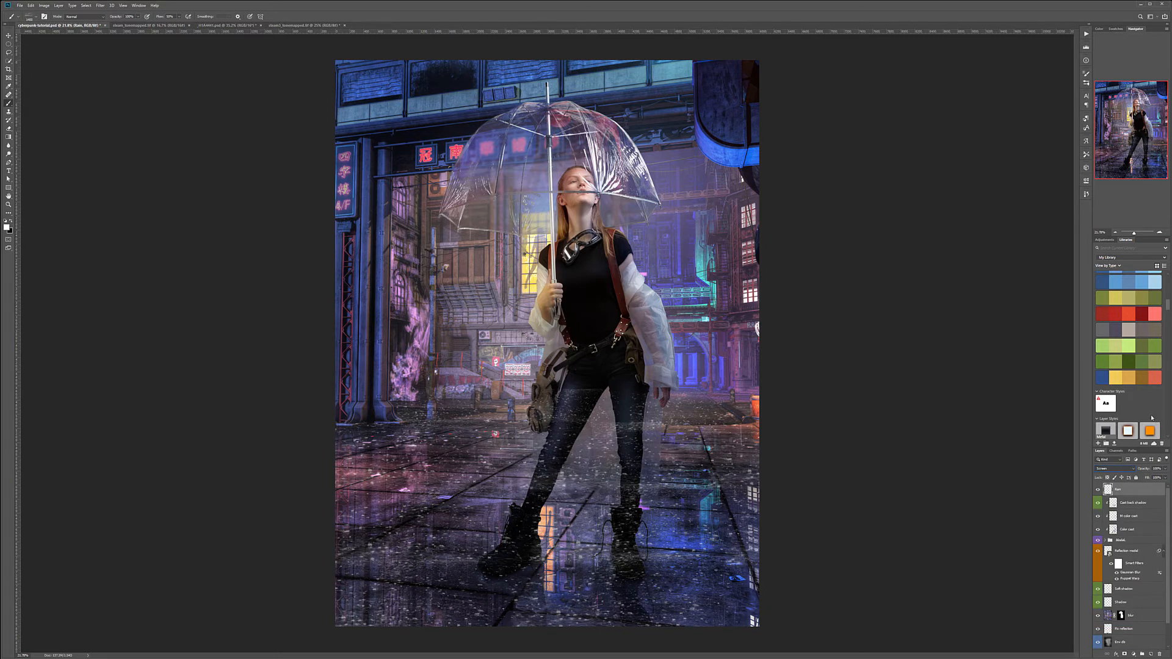
left_click(1167, 468)
left_click_drag(1166, 477, 1148, 478)
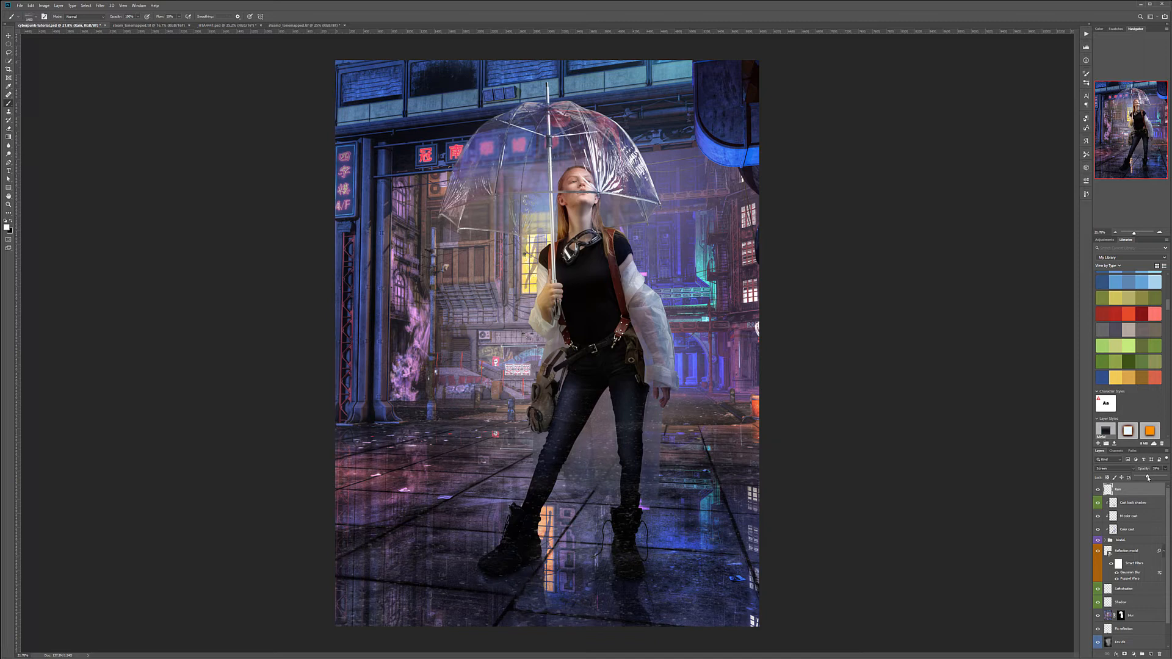
left_click_drag(1155, 479, 1157, 477)
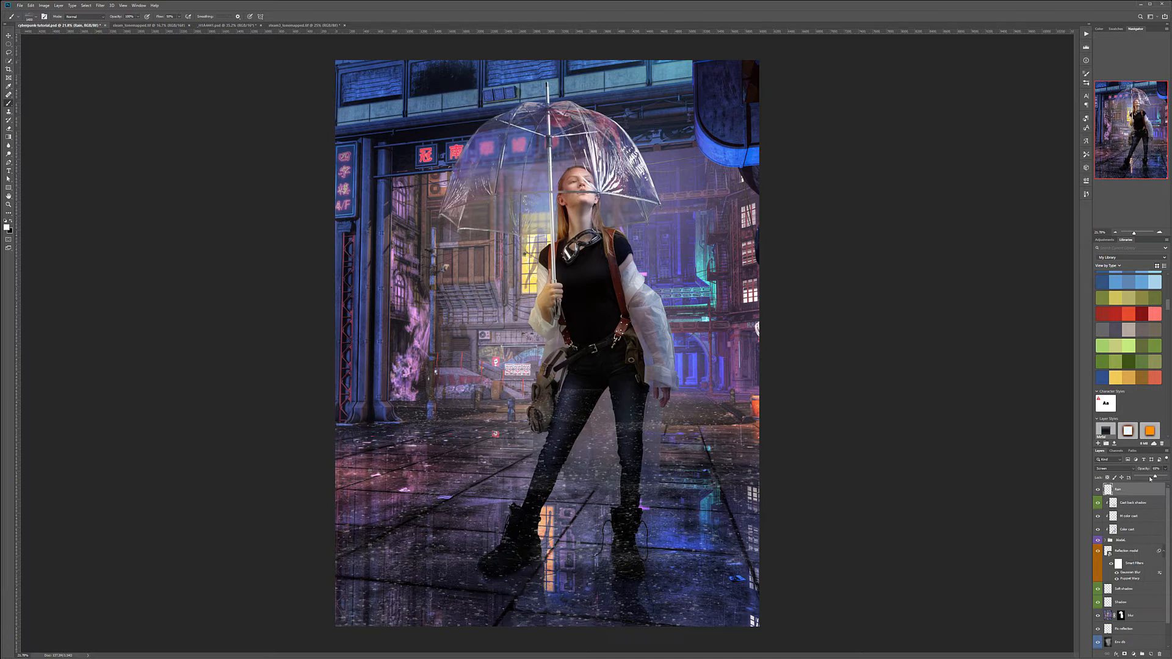
Step: Try the Soft Light blend mode on the Rain layer at 100% opacity and check the splashes around the legs and boots
left_click(1119, 469)
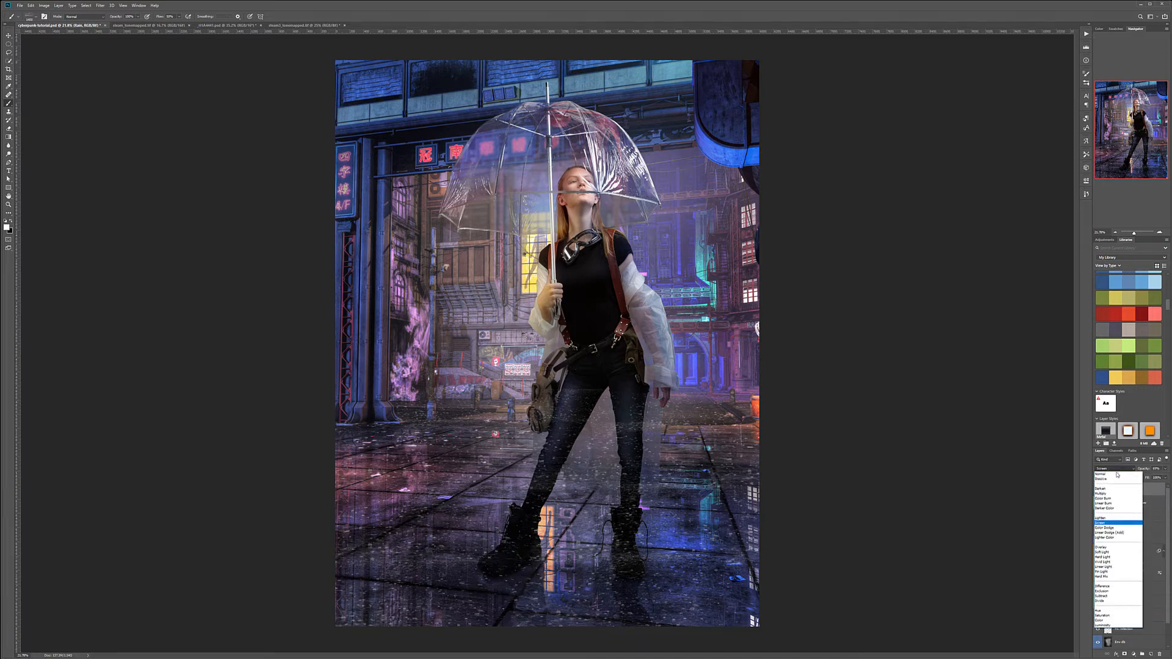
left_click(1103, 552)
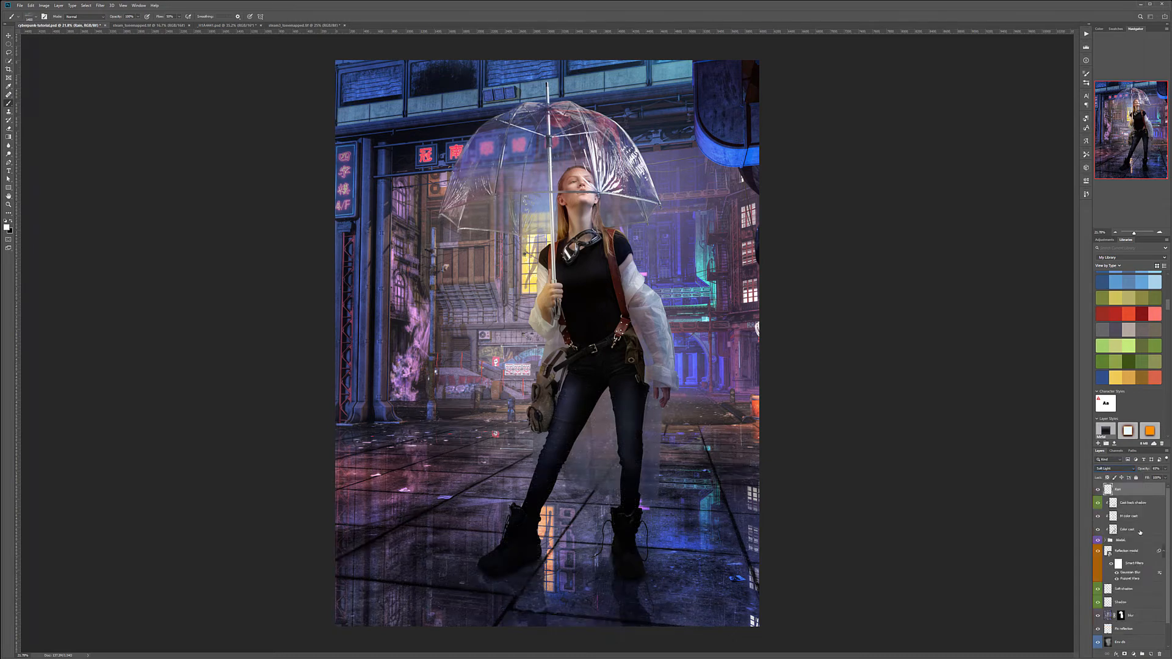
left_click(1166, 468)
scroll(564, 566, "up", 8)
scroll(564, 567, "up", 2)
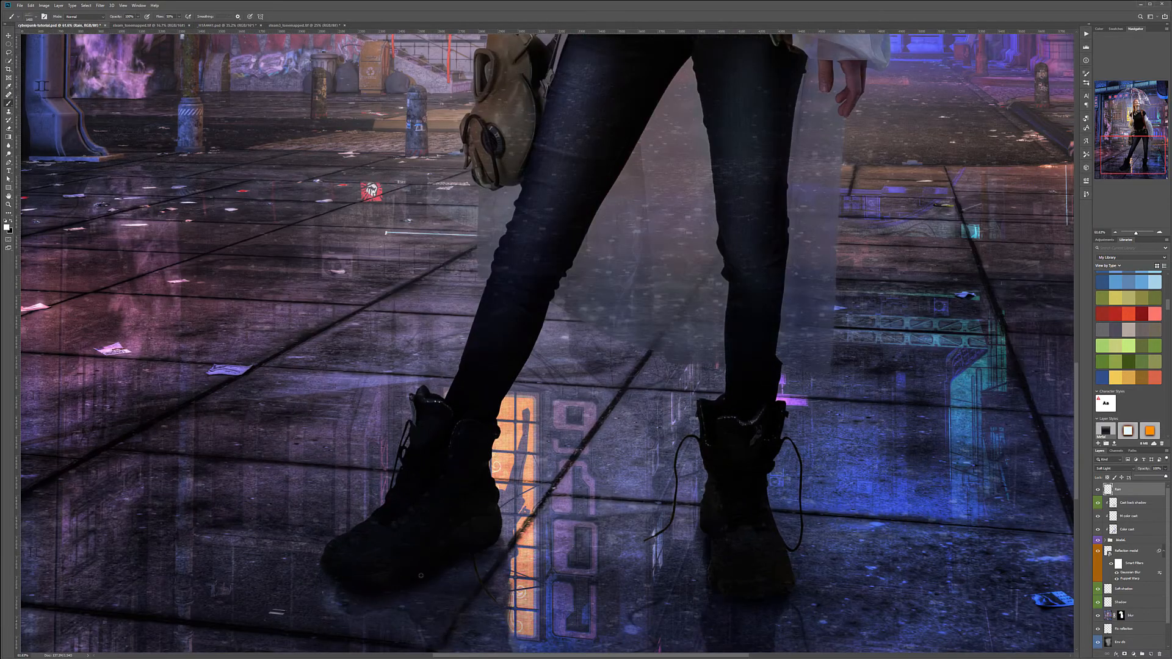
scroll(420, 576, "up", 3)
scroll(494, 473, "down", 2)
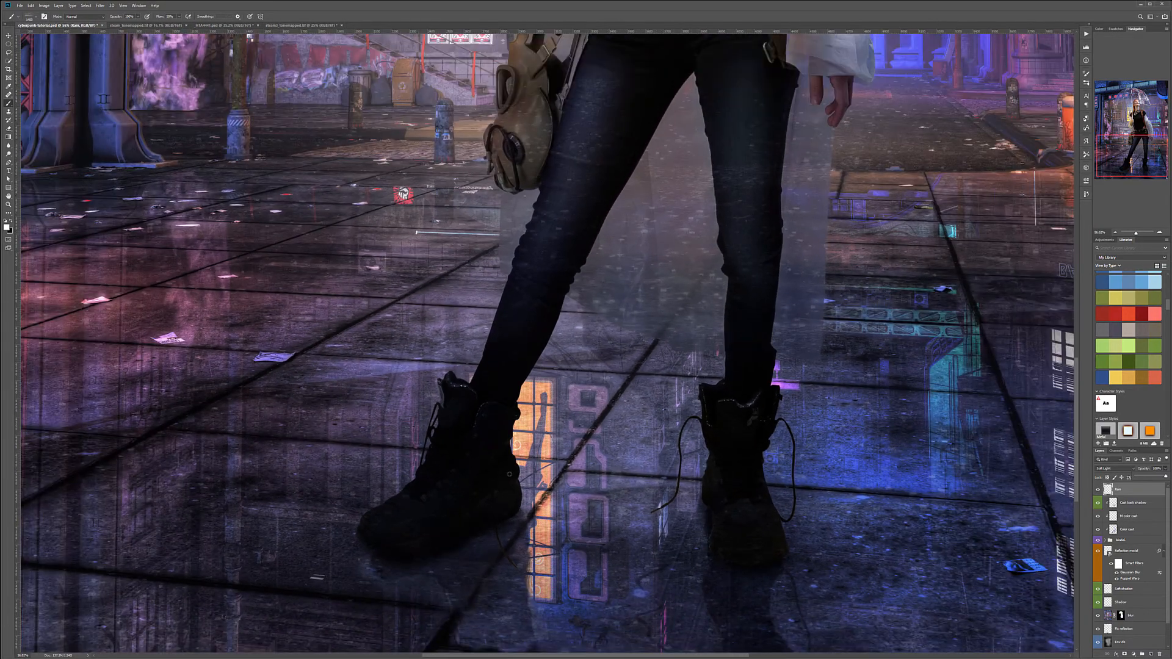
scroll(825, 420, "down", 5)
key("ctrl+0")
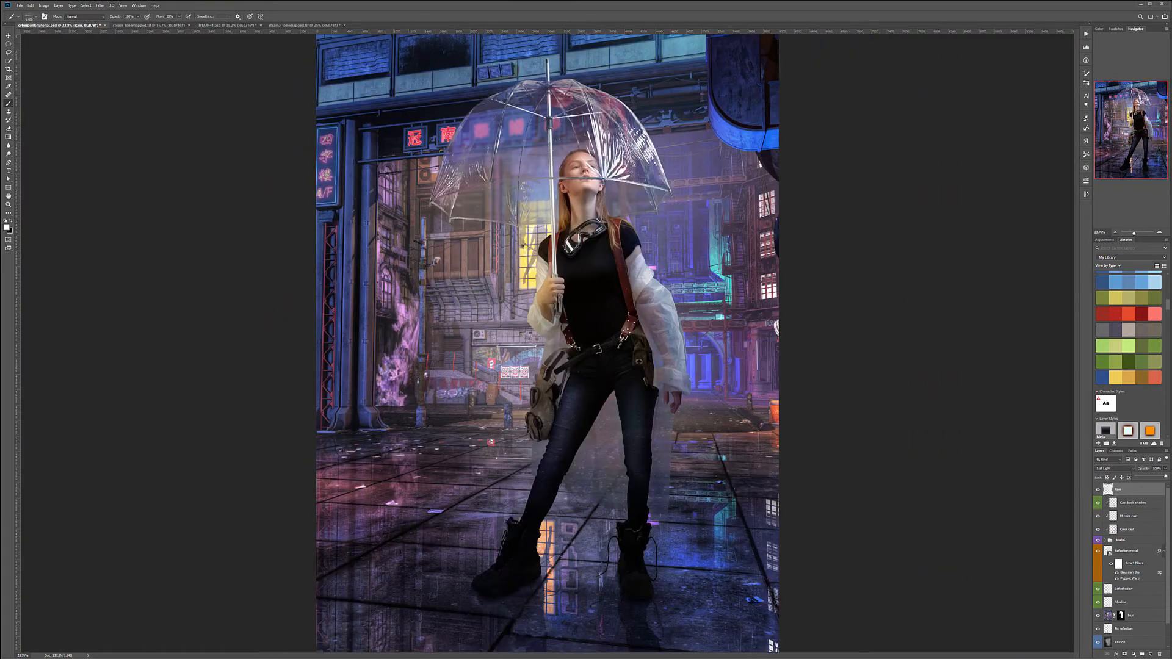
Step: Switch the Rain layer's blend mode to Screen and lower its opacity to about 47%
left_click(1127, 470)
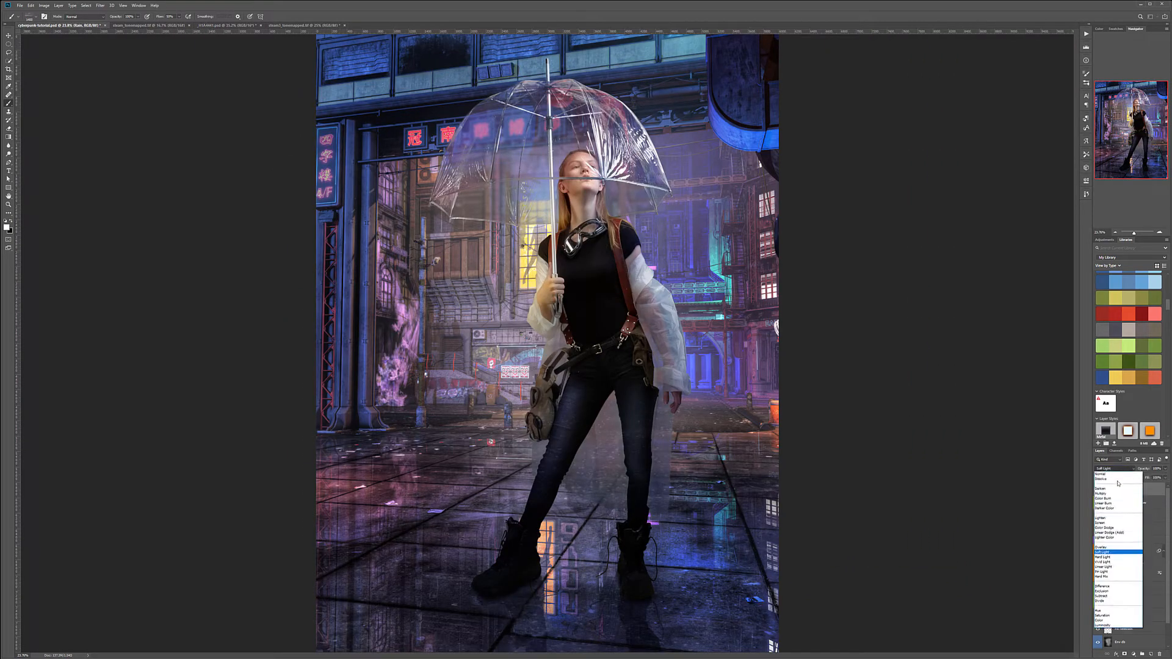
left_click(1111, 523)
left_click(1164, 471)
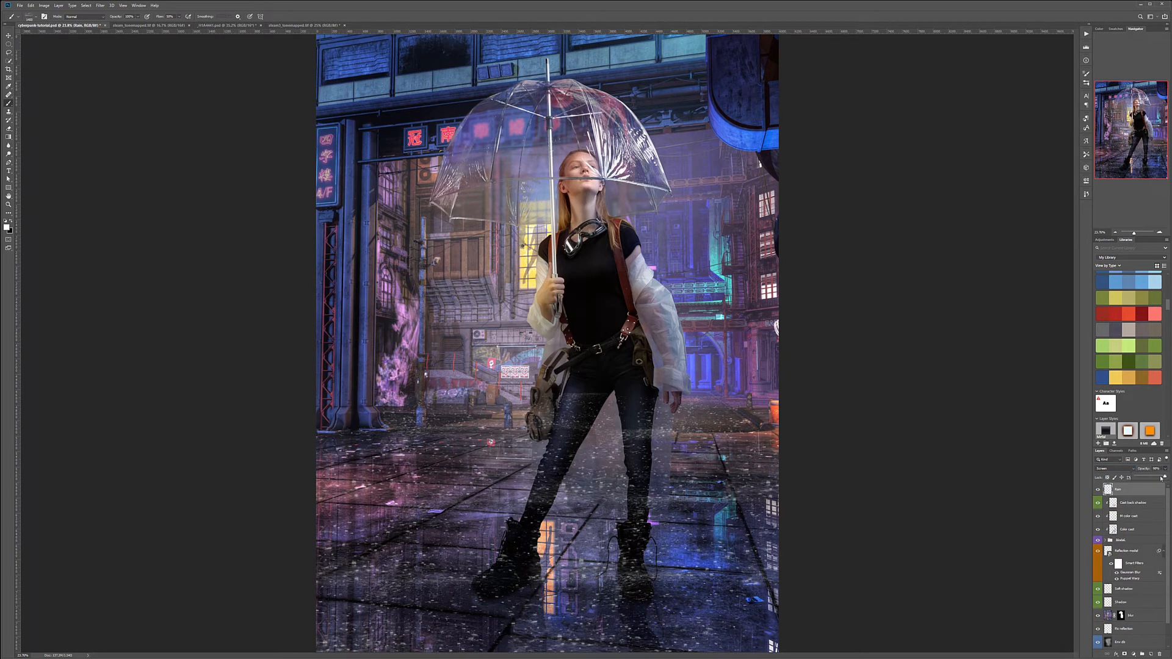
left_click_drag(1164, 477, 1149, 478)
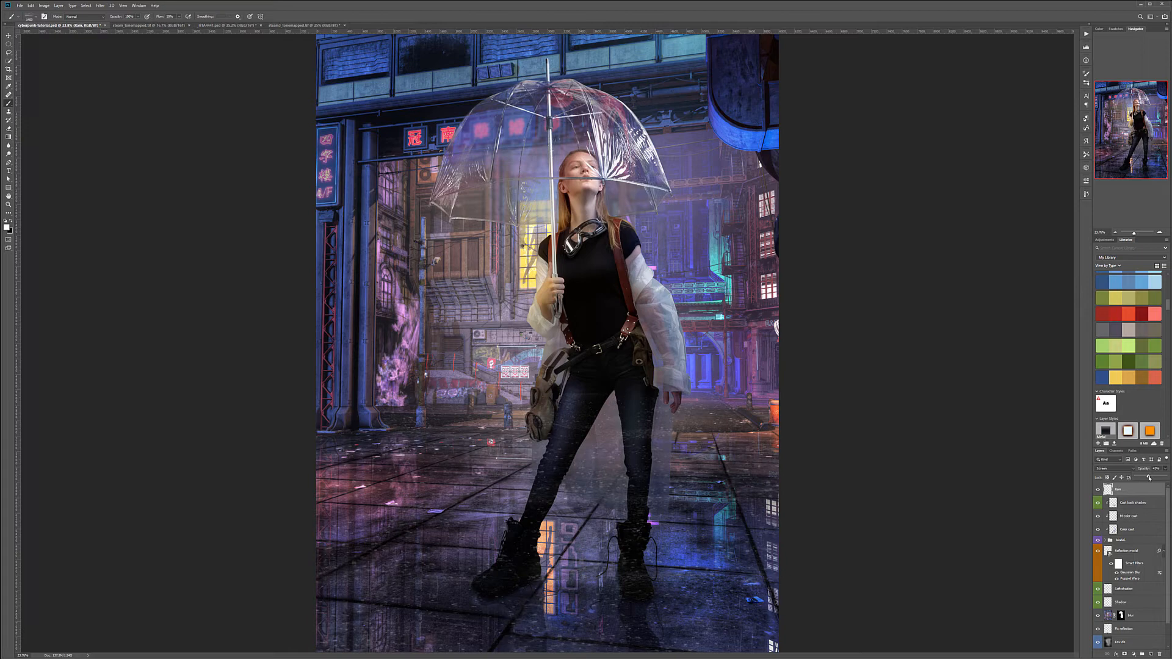
Step: Move the Rain layer beneath the model's Shadow layer and raise its opacity so the splashes stand out on the pavement
left_click(1147, 490)
left_click_drag(1143, 494, 1138, 606)
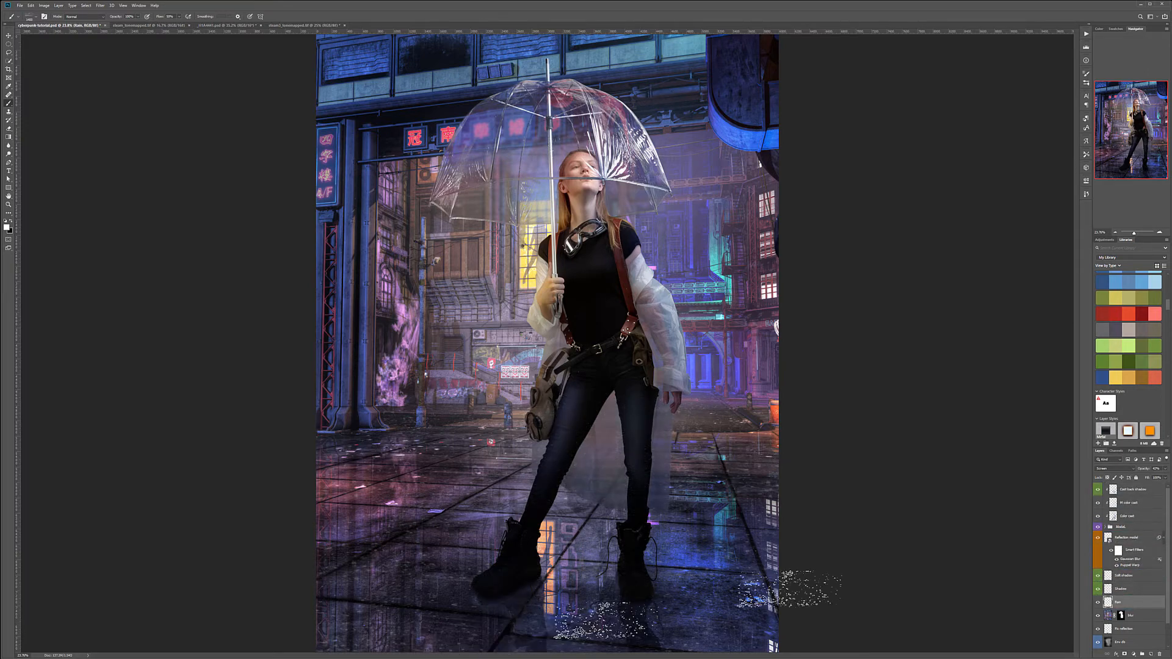
left_click(1165, 469)
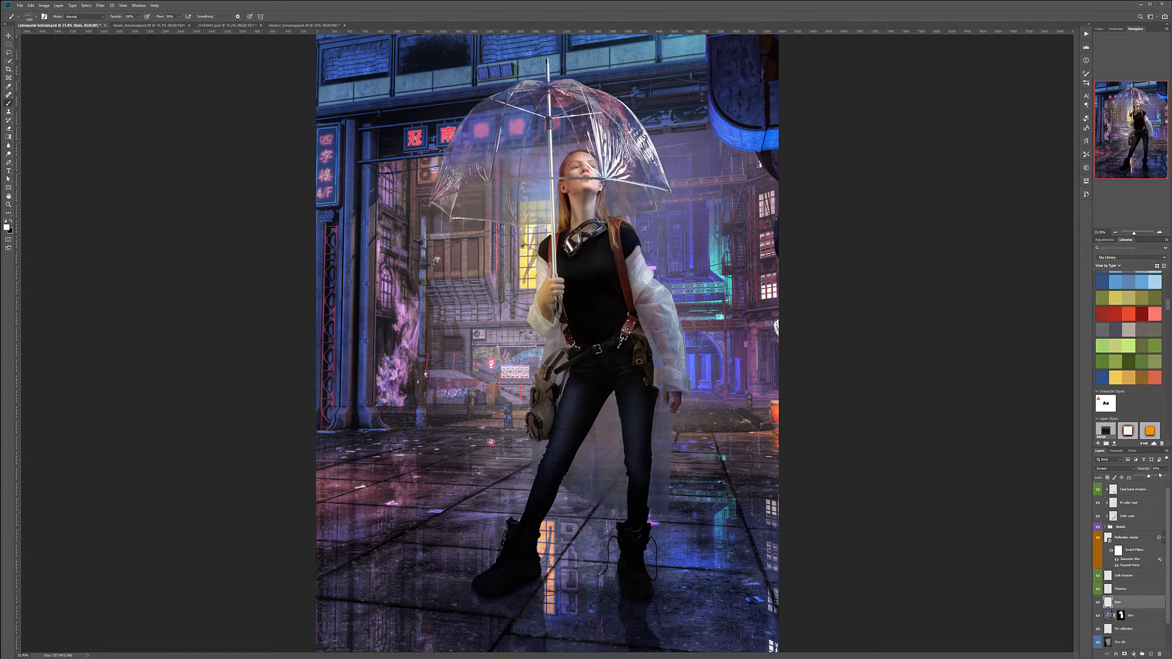
left_click_drag(1149, 476, 1162, 474)
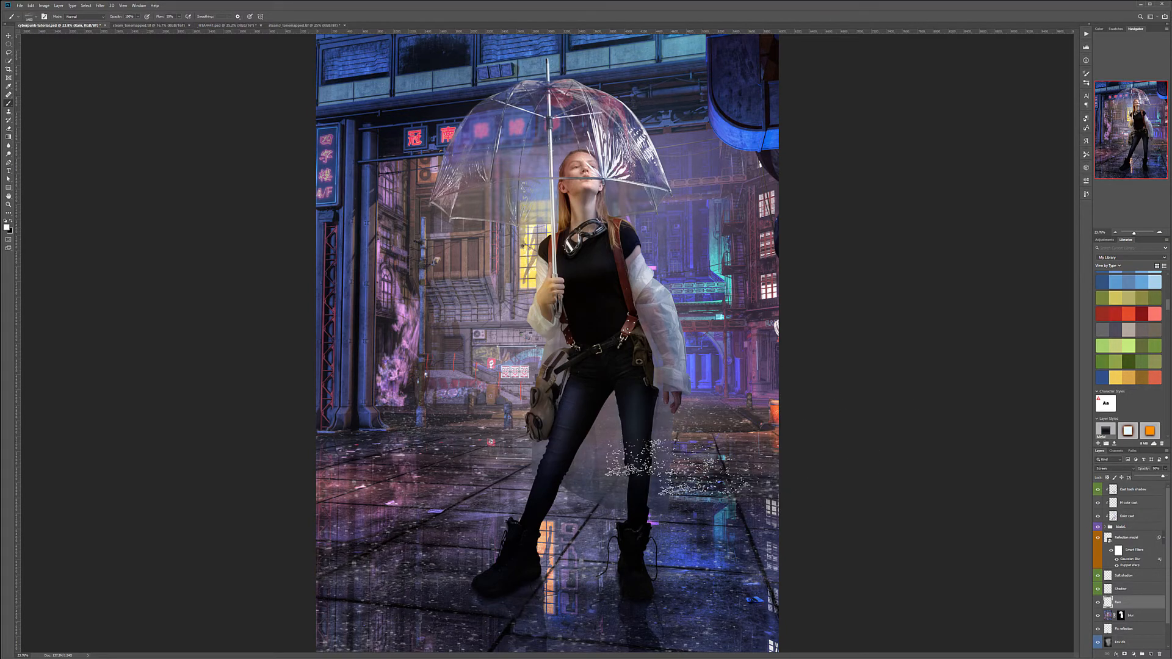
scroll(653, 476, "down", 1)
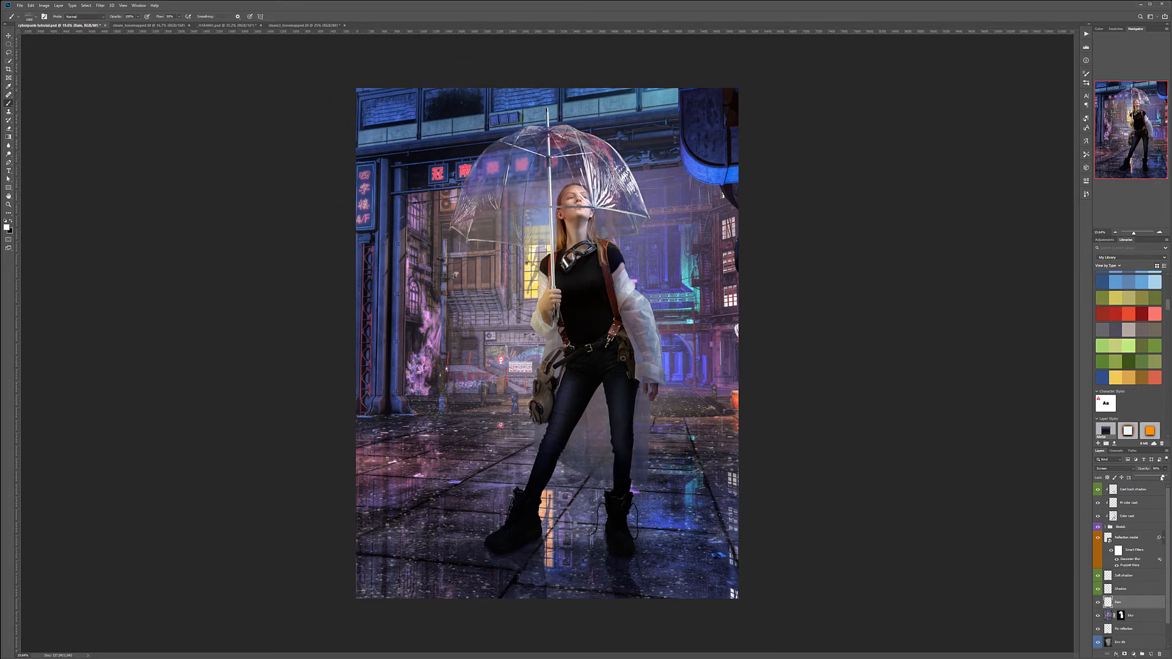
left_click_drag(1162, 477, 1158, 478)
Step: Add a new layer above the Rain layer and name it Rain 2
left_click(1151, 654)
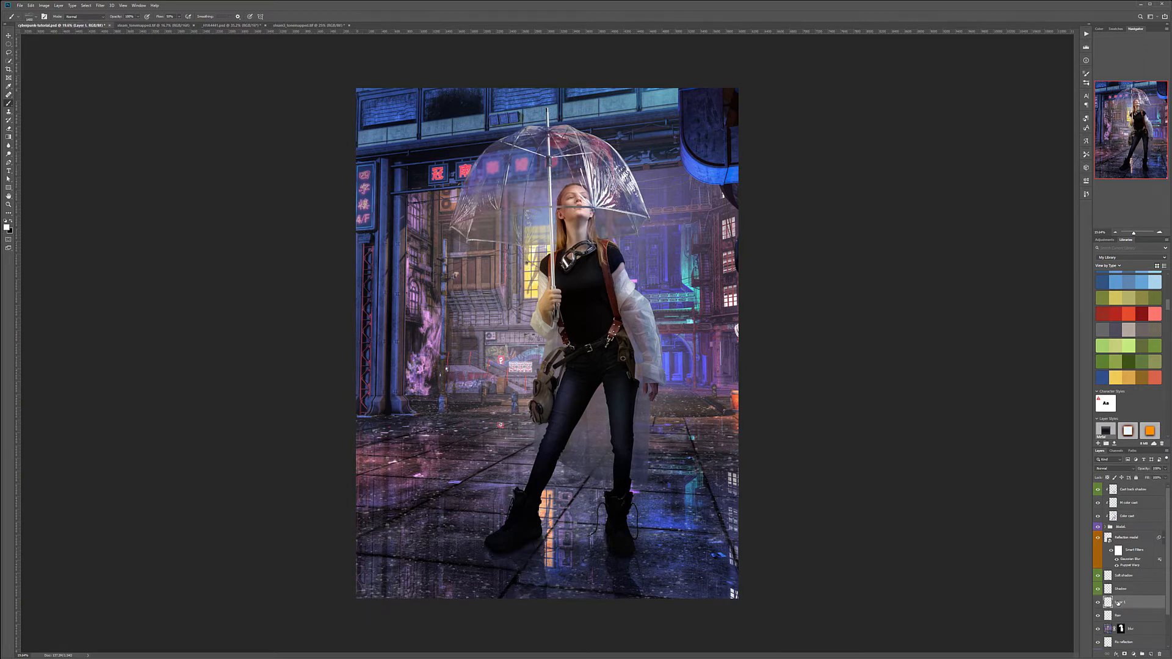
double_click(1121, 602)
type("Rain 2")
key("Return")
Step: Try painting dense ripples on the pavement with the last puddle brush in the first row of the Puddles group
right_click(473, 331)
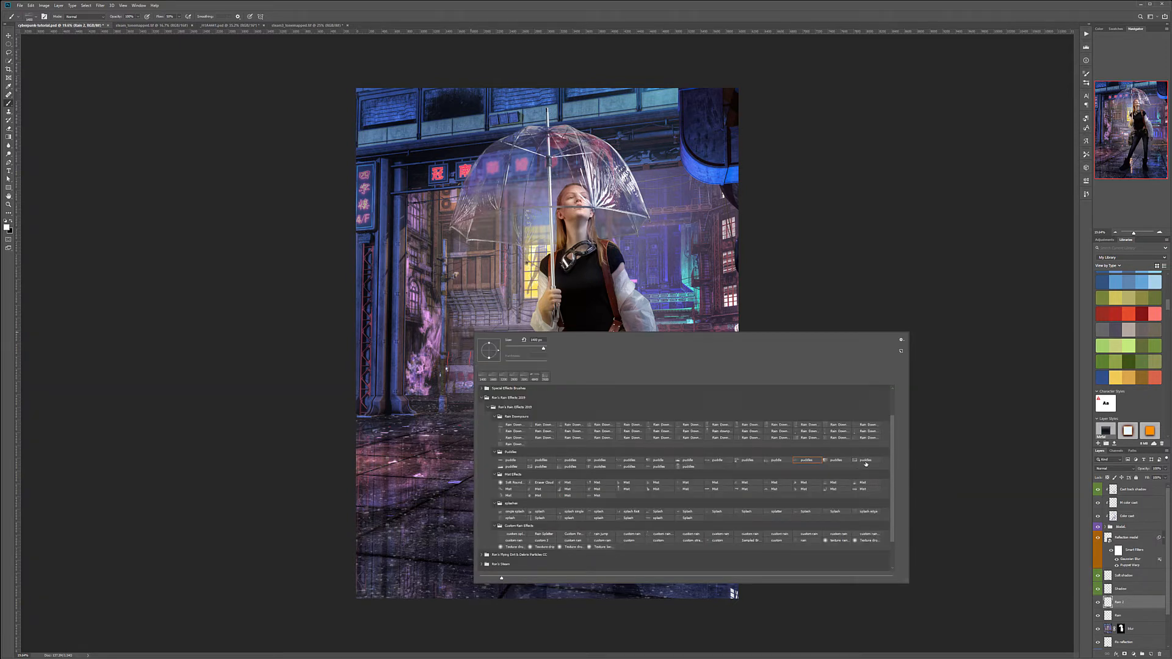
left_click(413, 487)
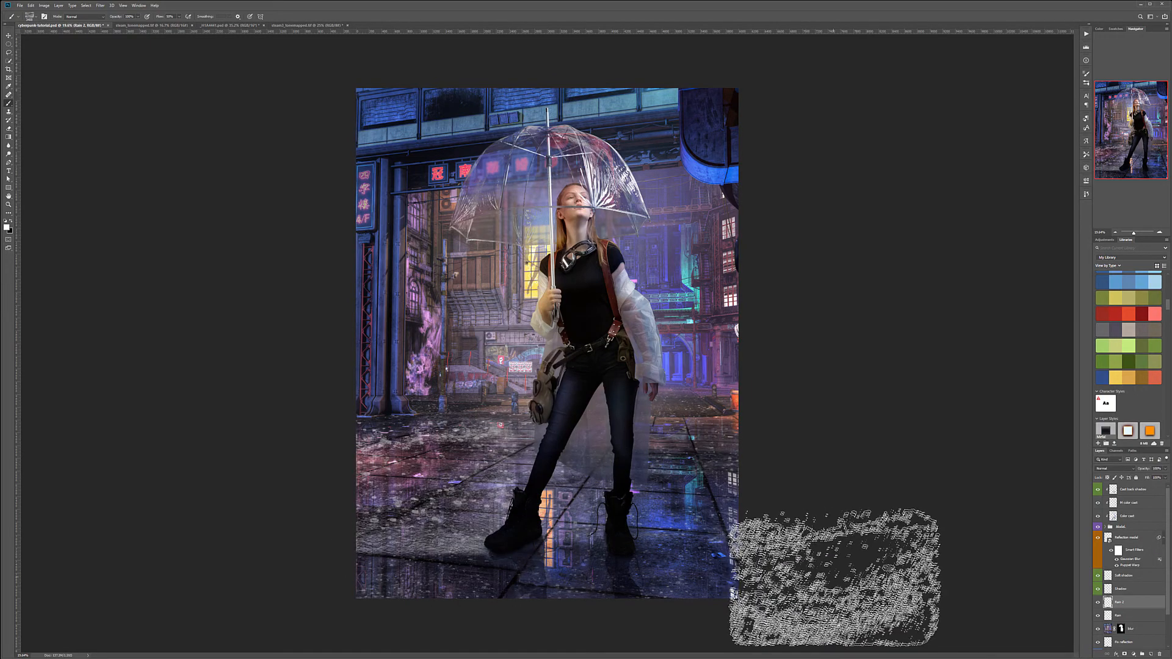
key("ctrl+z")
Step: Paint water ripples on the lower pavement with another brush from the Puddles group
right_click(535, 441)
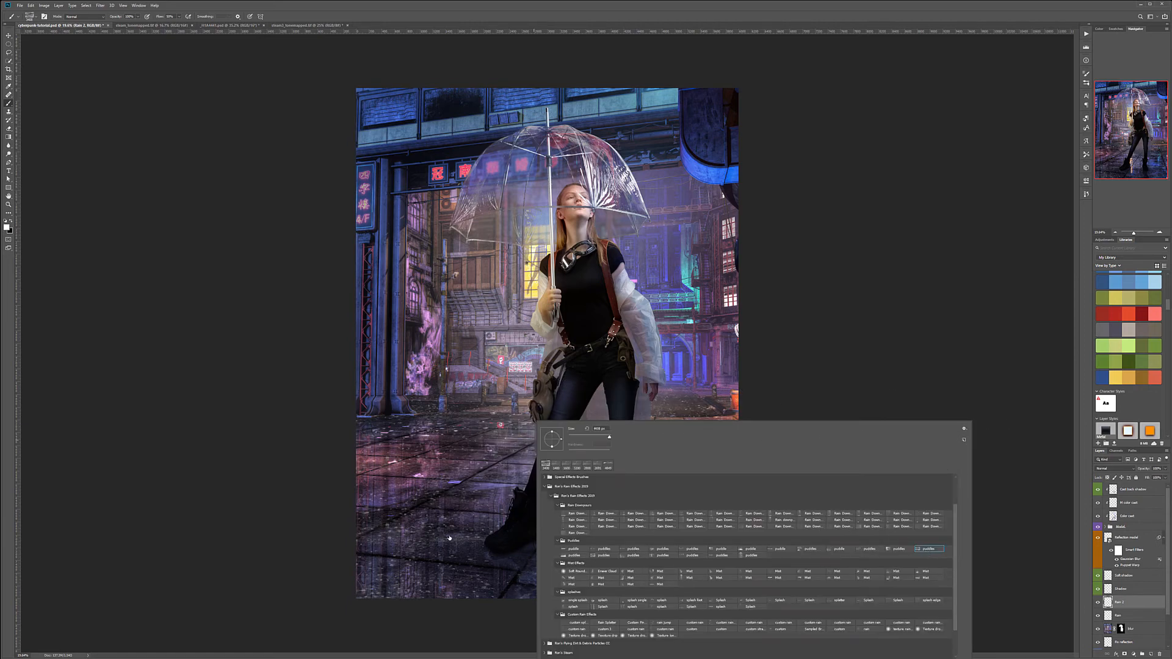
left_click(604, 549)
left_click(630, 549)
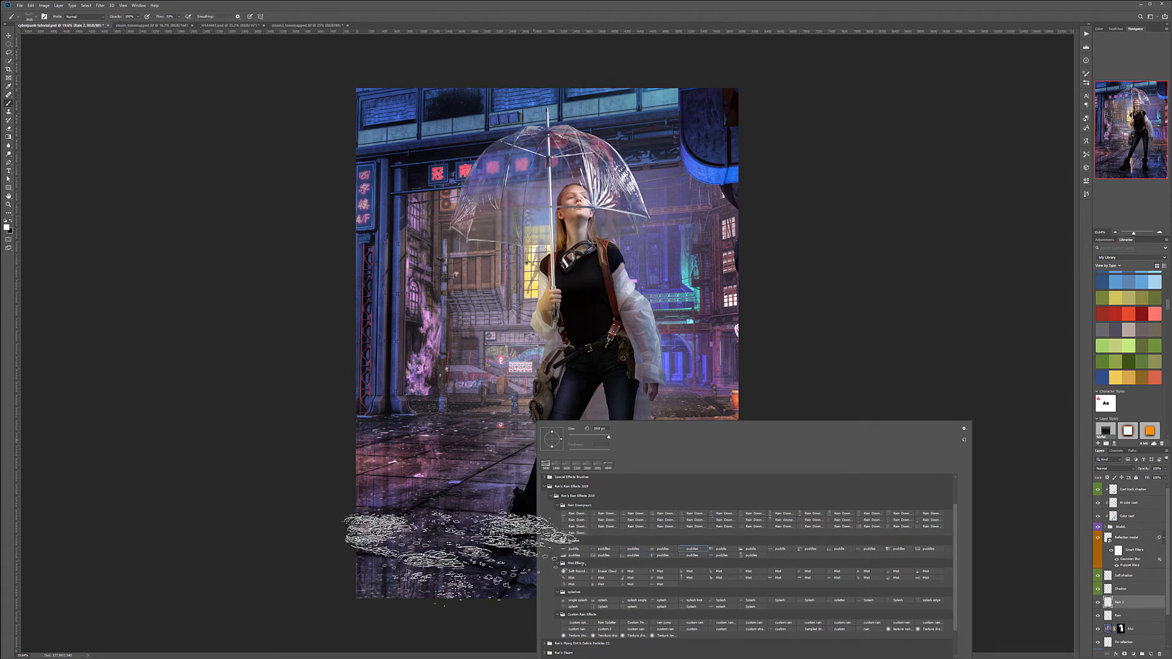
left_click(504, 572)
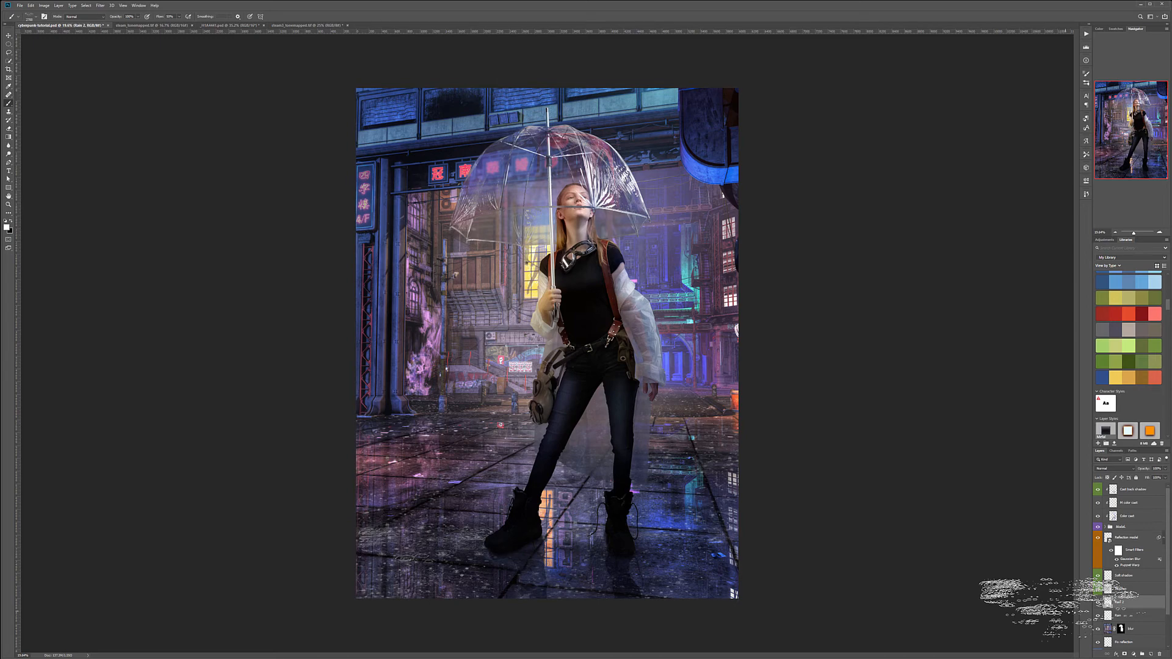
Step: Switch to a different puddle brush, reduce its size and paint ripples on the pavement around the boots
right_click(702, 542)
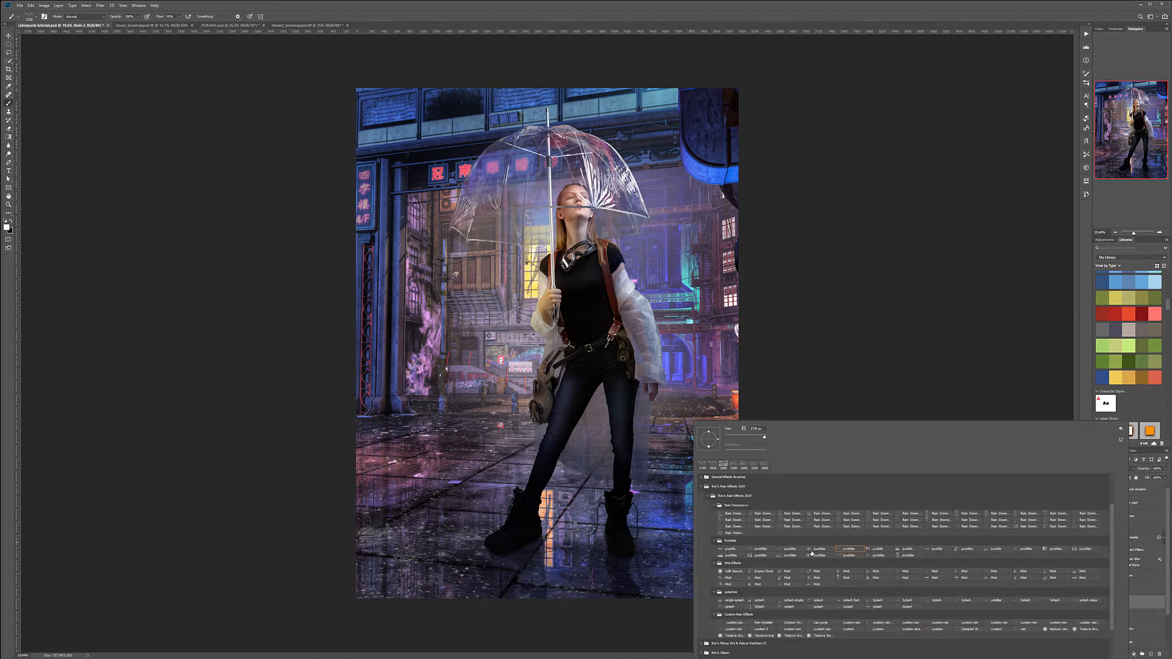
key("comma")
key("period")
key("Return")
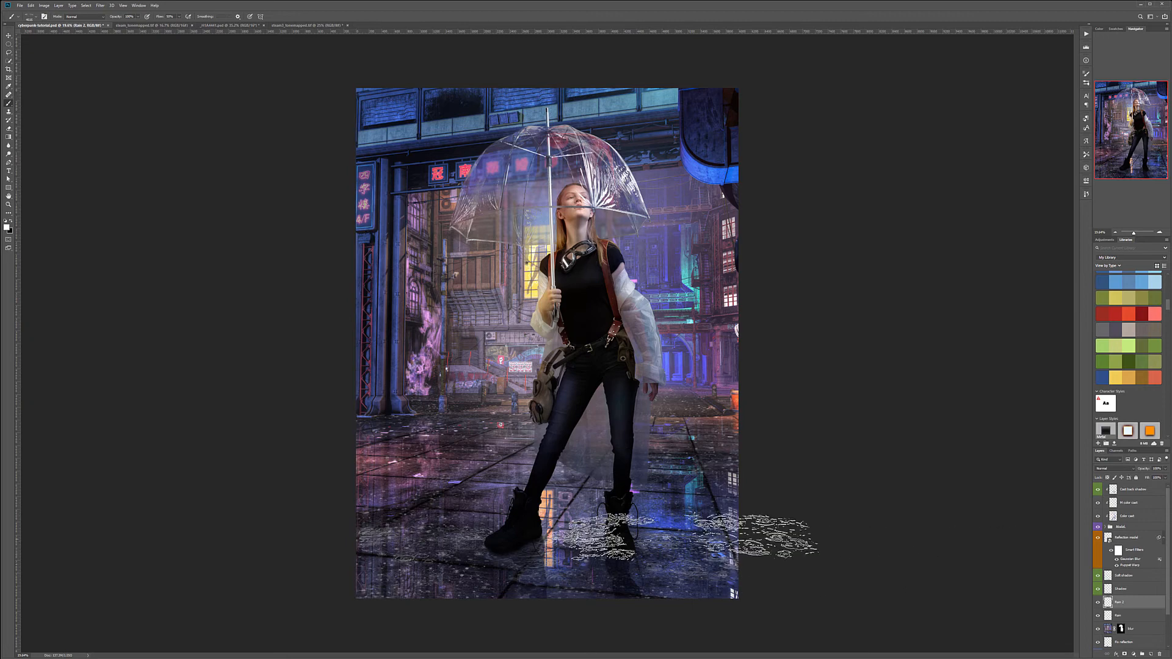
key("bracketleft")
key("bracketleft")
key("bracketleft")
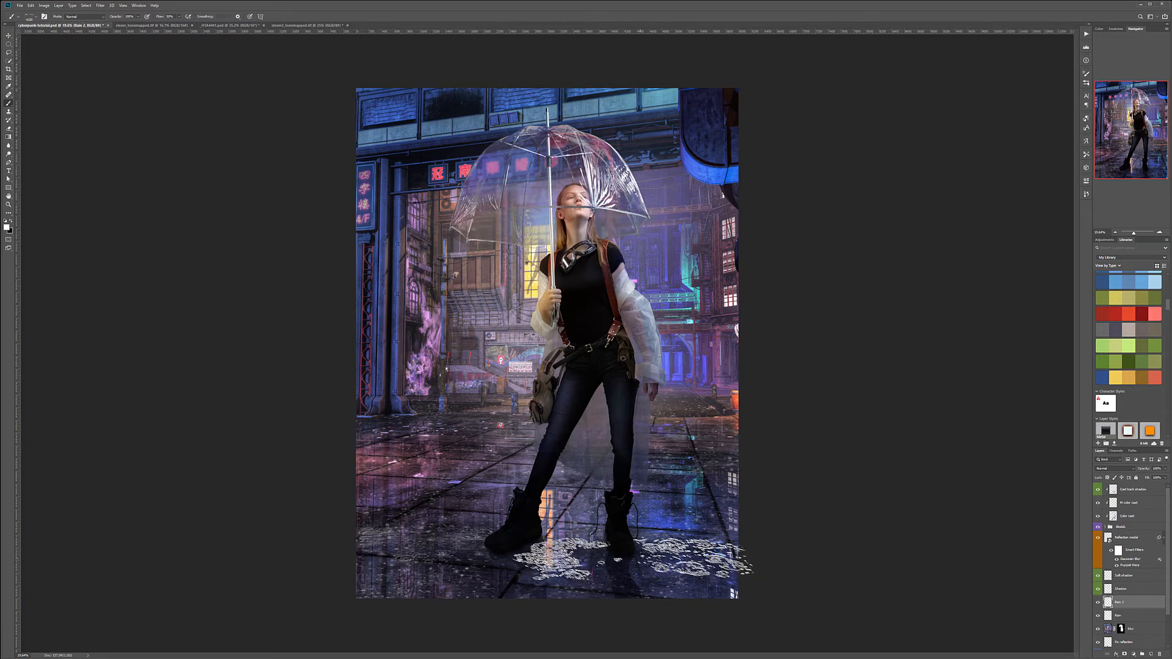
left_click(638, 561)
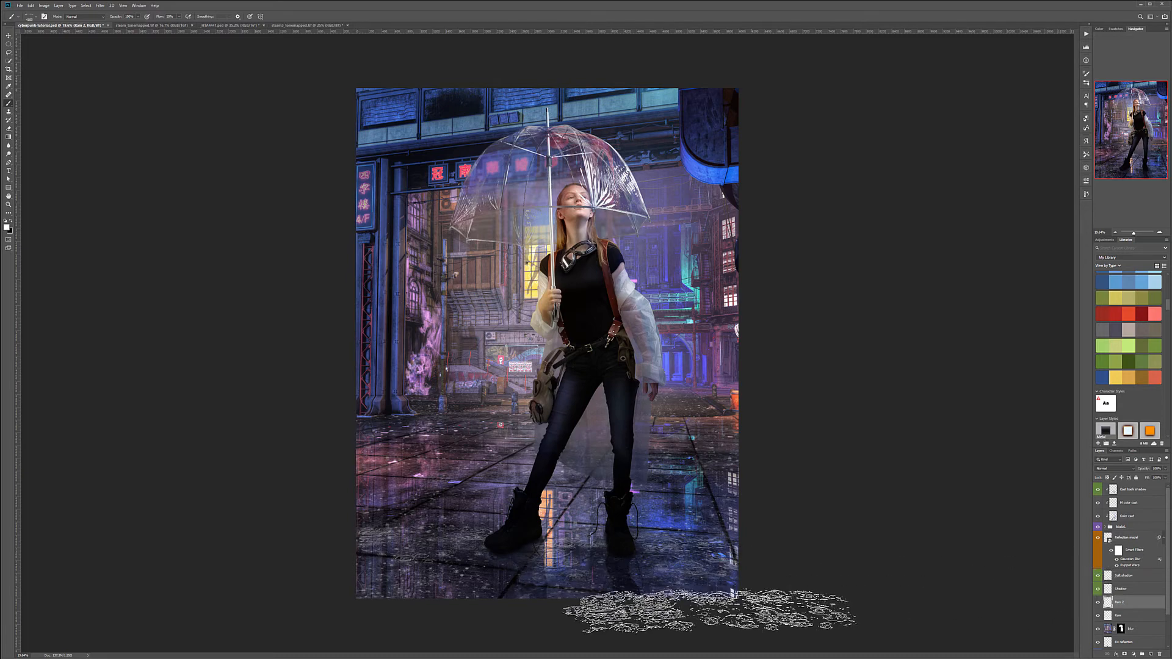
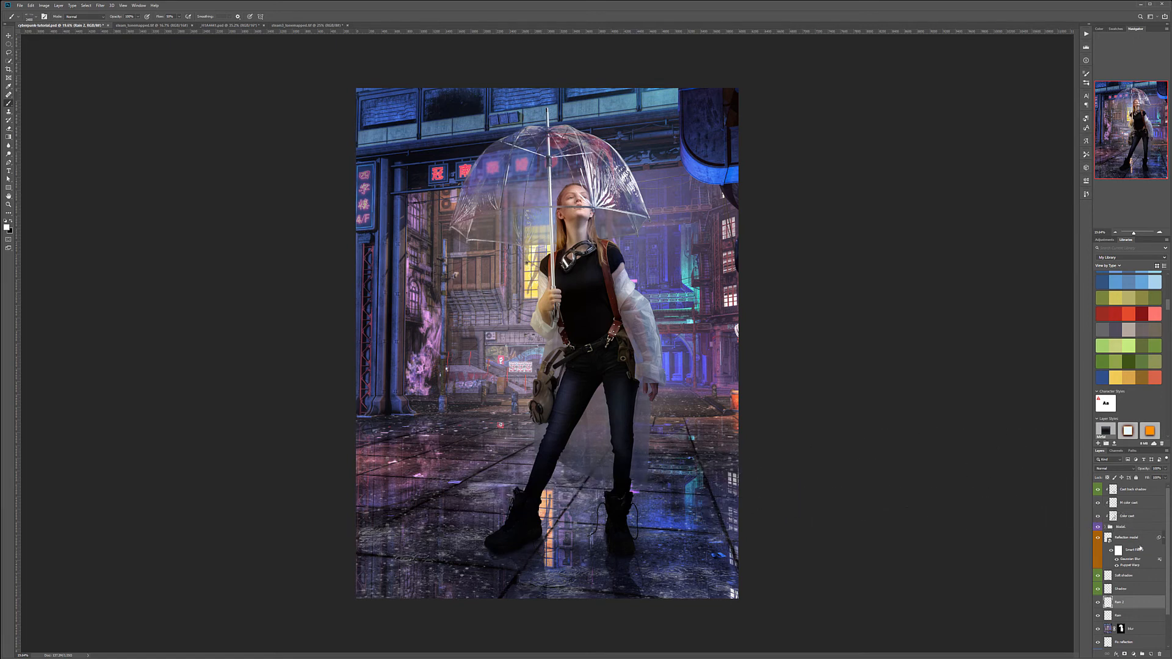
Step: Set the Rain 2 layer's blend mode to Screen and reduce its opacity to about 60%
left_click(1123, 468)
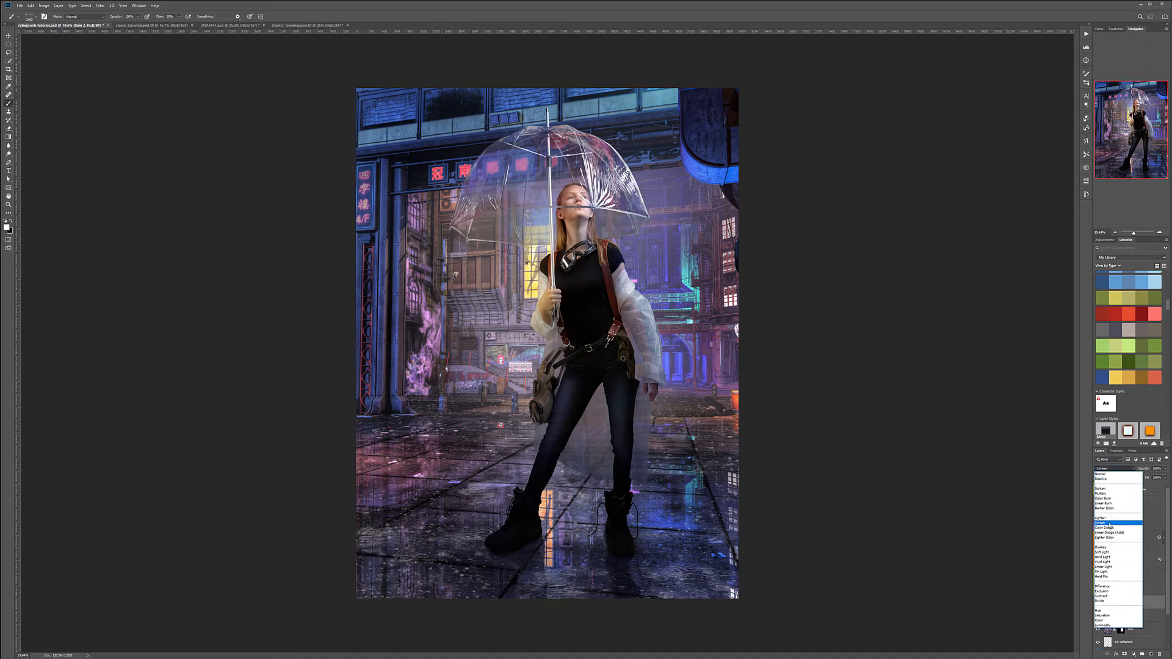
left_click(1109, 524)
left_click(1165, 469)
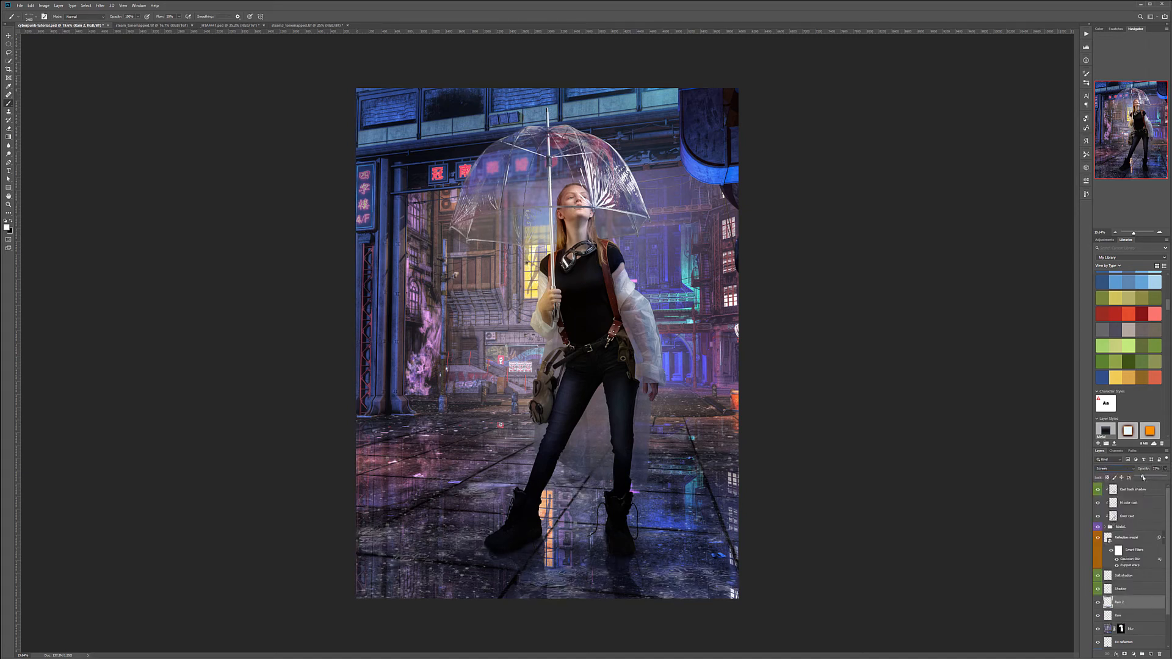
left_click_drag(1142, 477, 1155, 479)
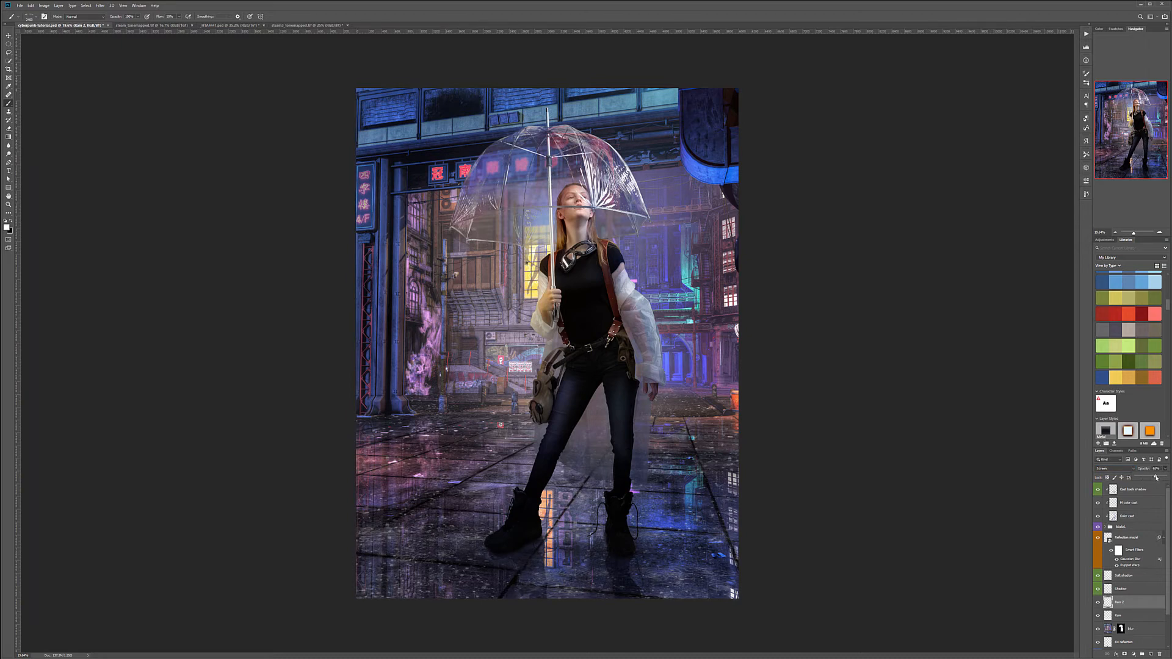
Step: Toggle the Rain layer's visibility to compare the street with and without its ripples
left_click(1098, 616)
left_click(1097, 616)
left_click(1098, 616)
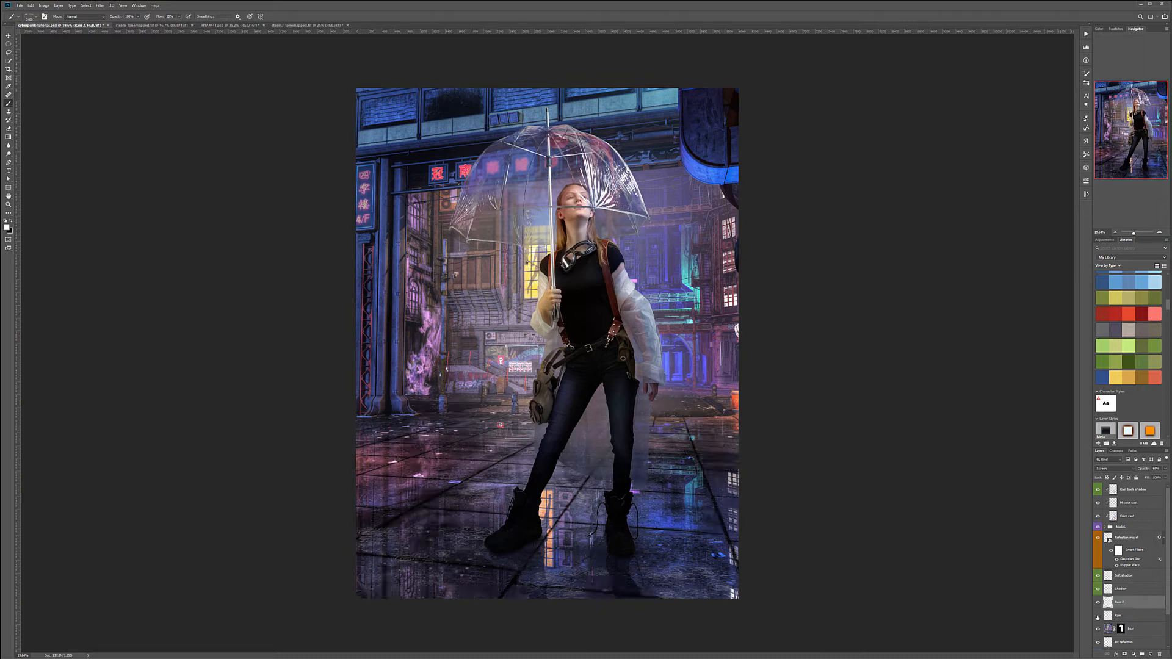
left_click(1098, 616)
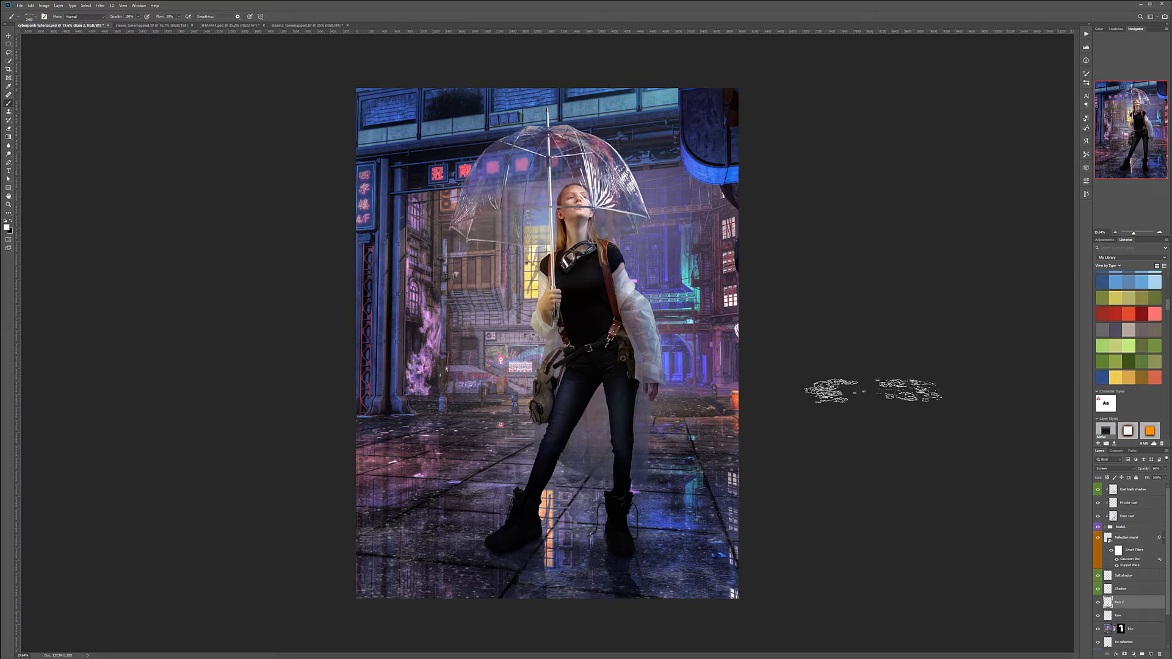
left_click(31, 6)
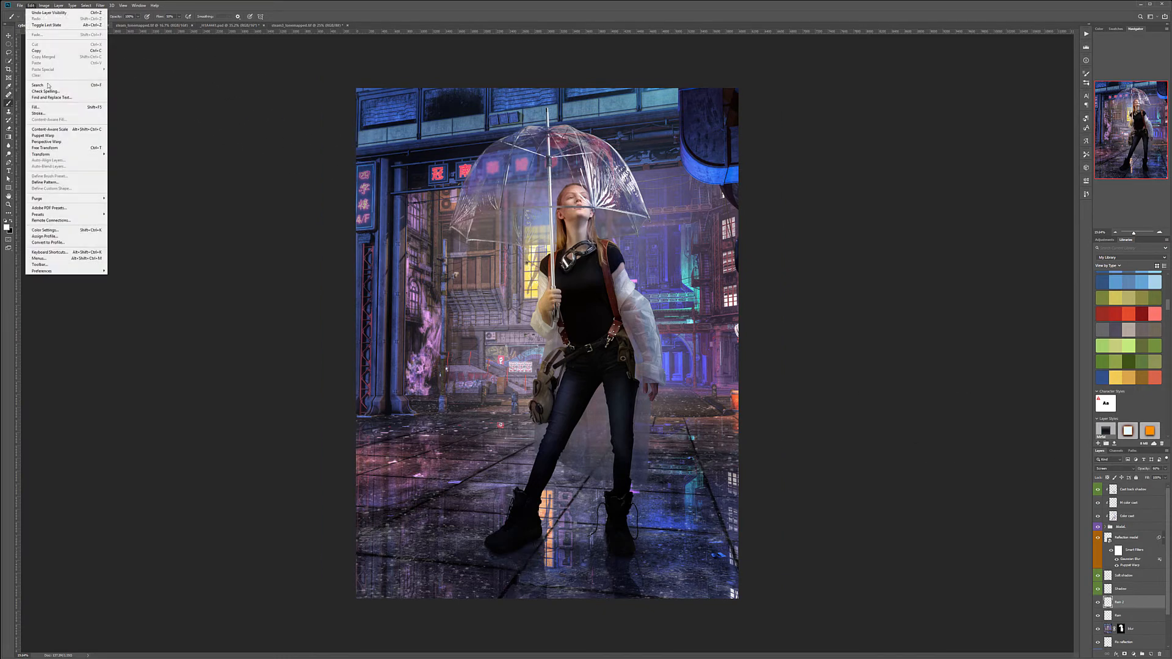
mouse_move(60, 155)
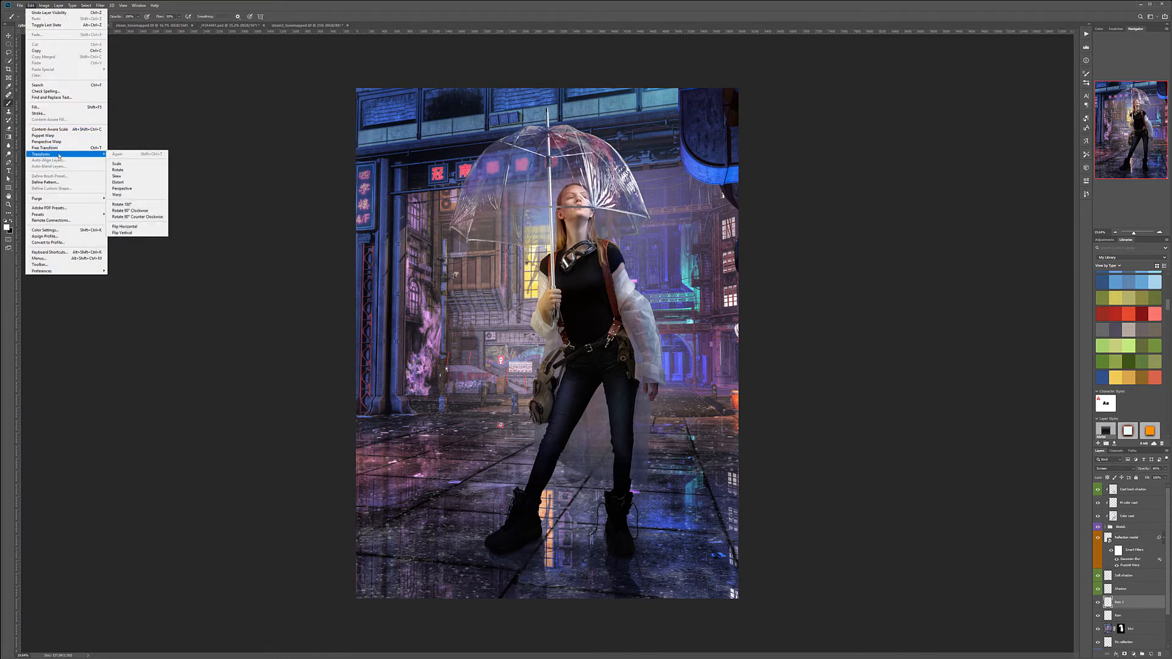
left_click(119, 182)
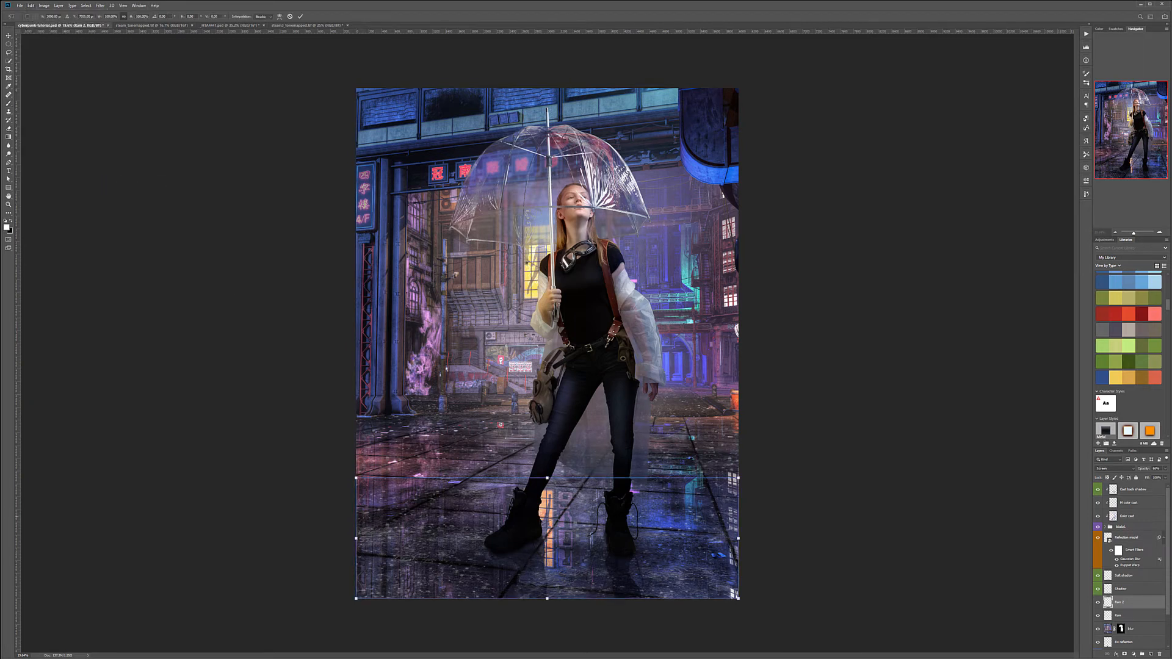
key("Return")
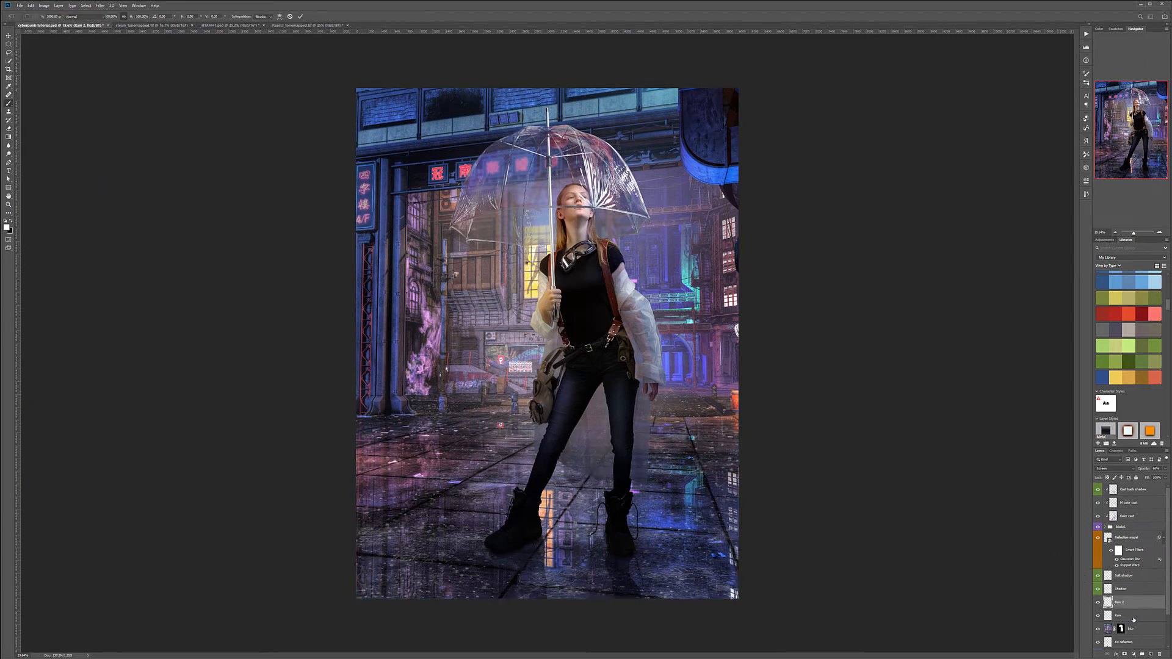
key("b")
Step: Distort the Rain layer into perspective, drawing its upper corners inward and widening its lower edge past both sides of the canvas
left_click(1134, 616)
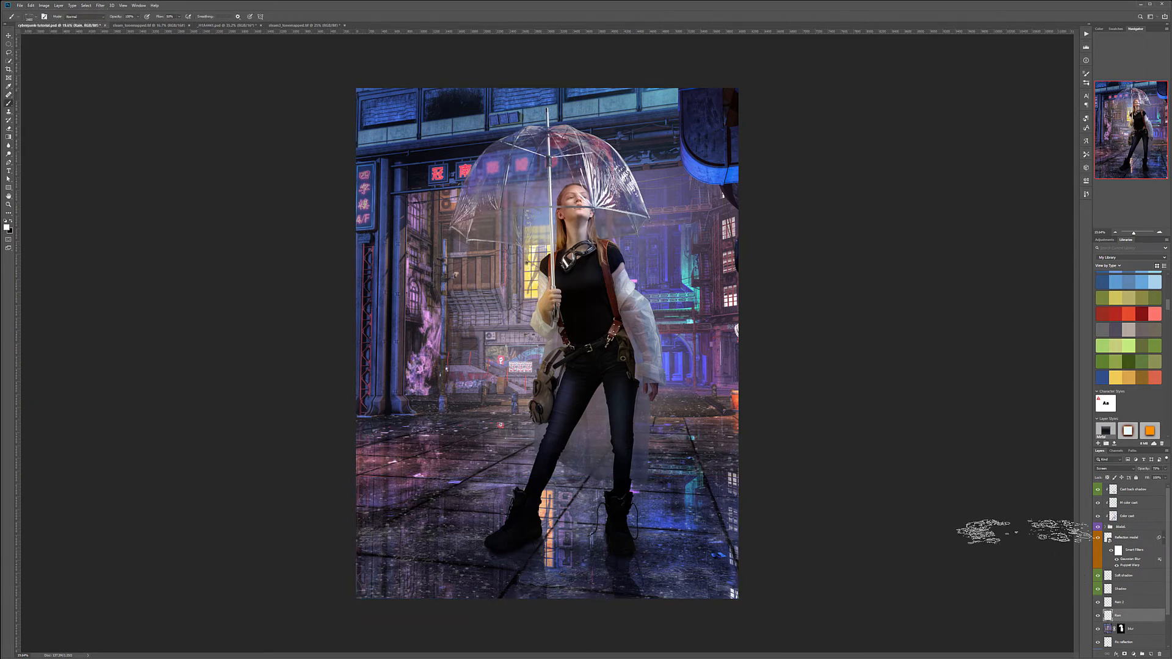
left_click(30, 5)
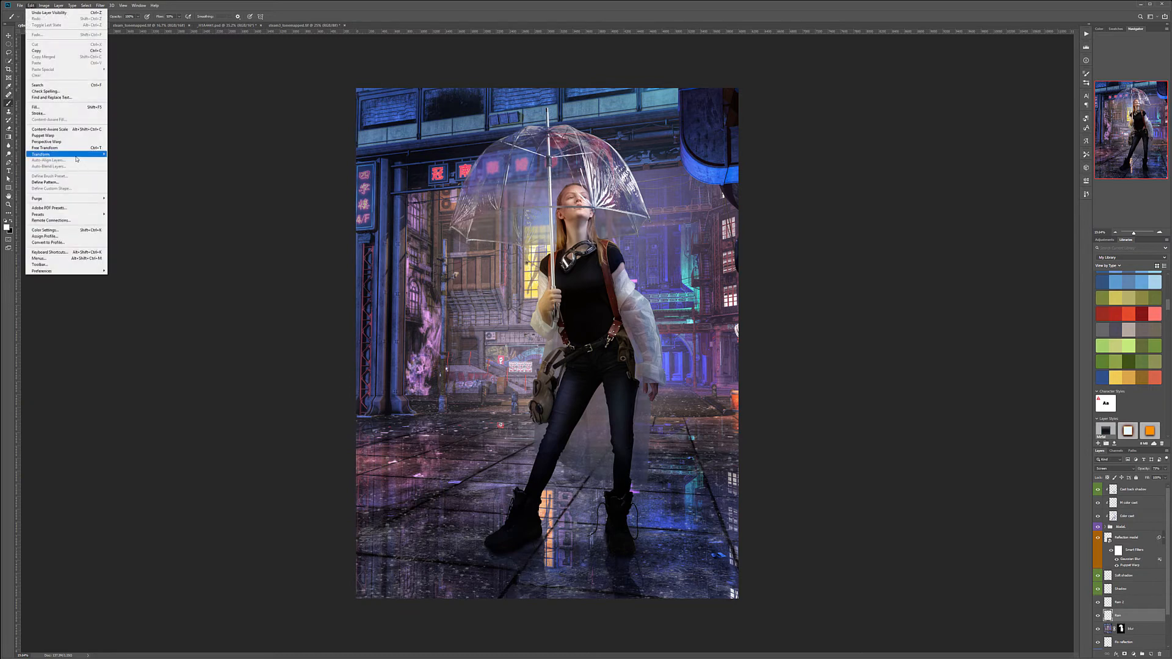
mouse_move(86, 154)
left_click(122, 182)
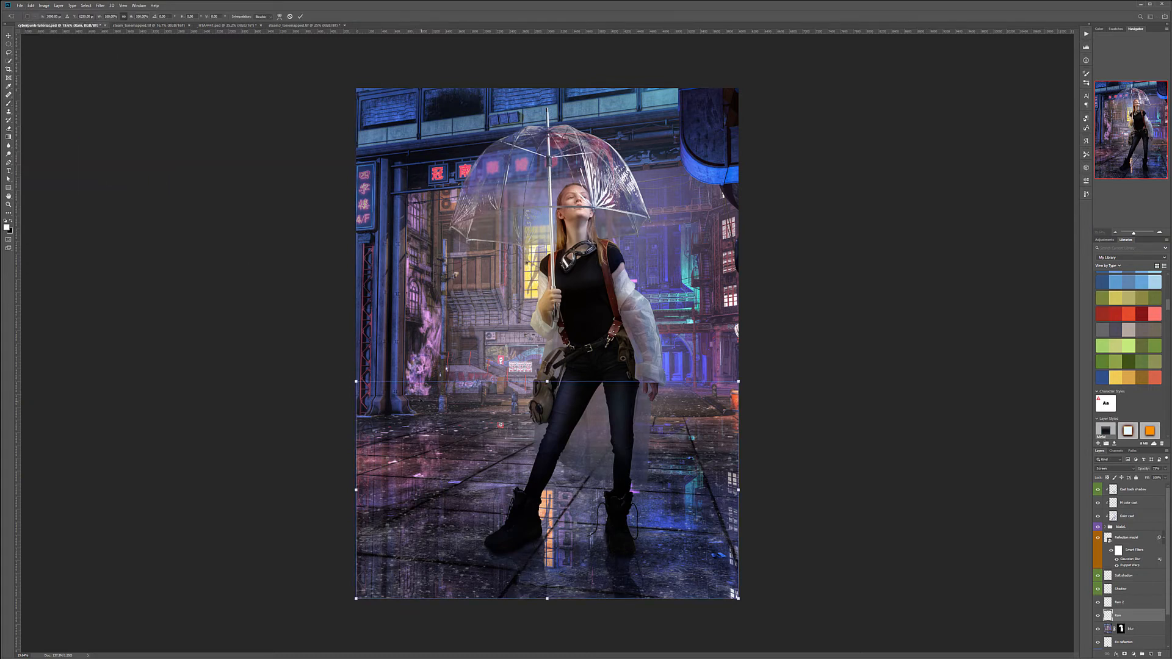
left_click_drag(356, 382, 423, 405)
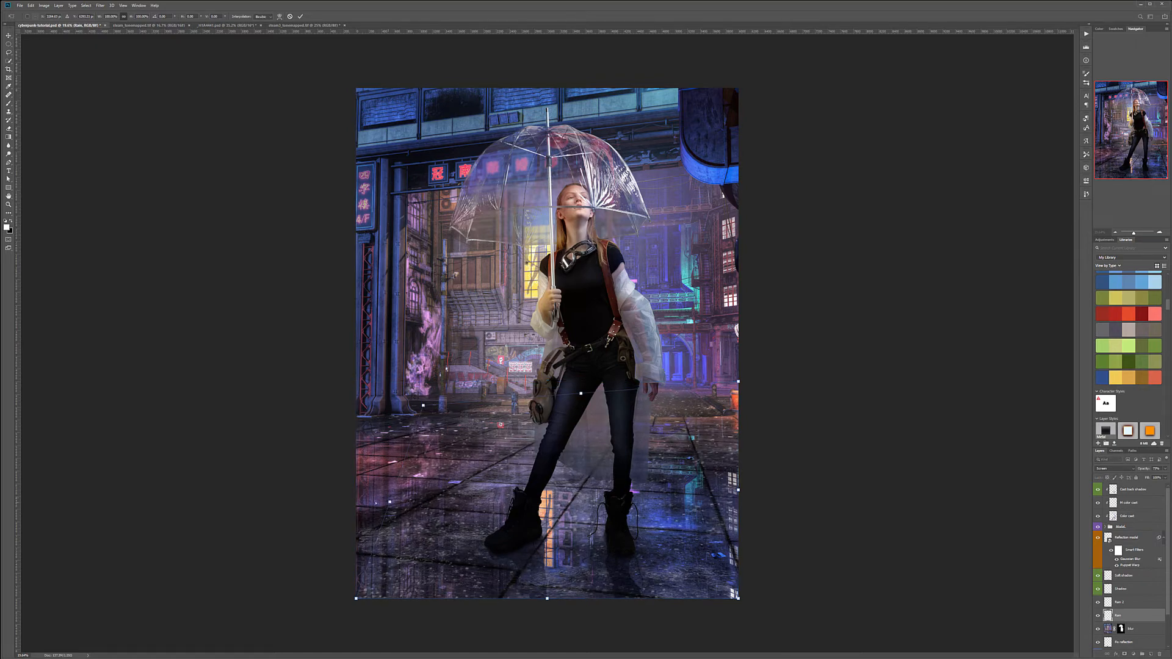
left_click_drag(390, 501, 356, 502)
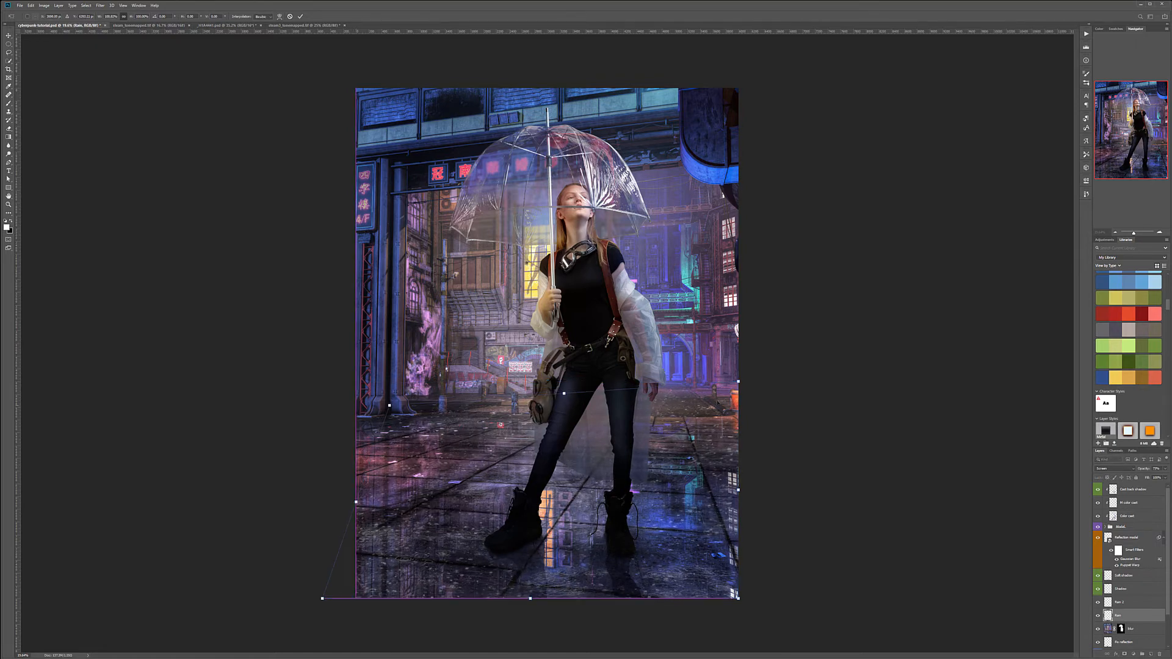
left_click_drag(738, 382, 687, 400)
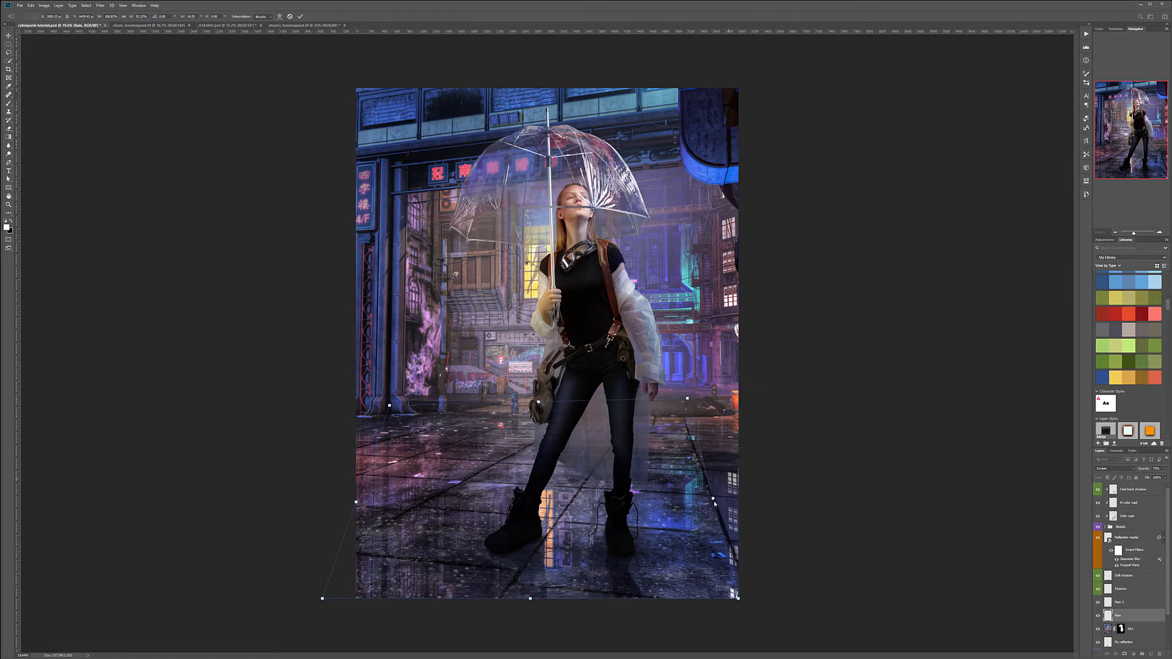
left_click_drag(713, 501, 747, 502)
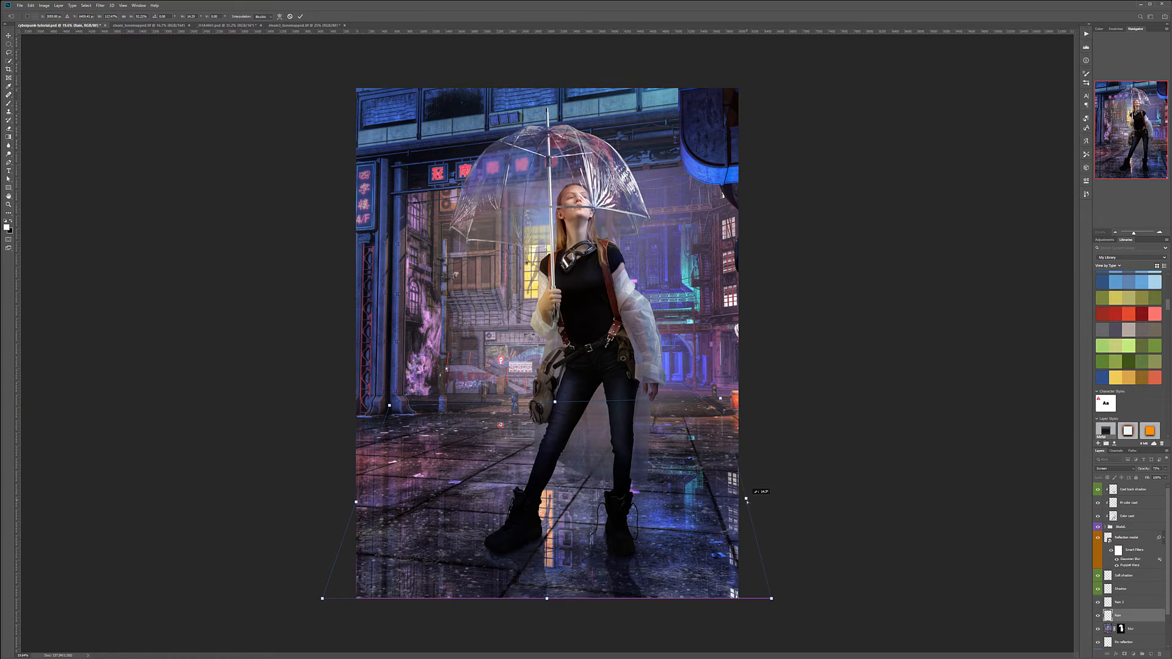
Step: Spread the upper corners and left side of the Rain layer's distortion outward and apply the transformation
left_click_drag(390, 406, 371, 403)
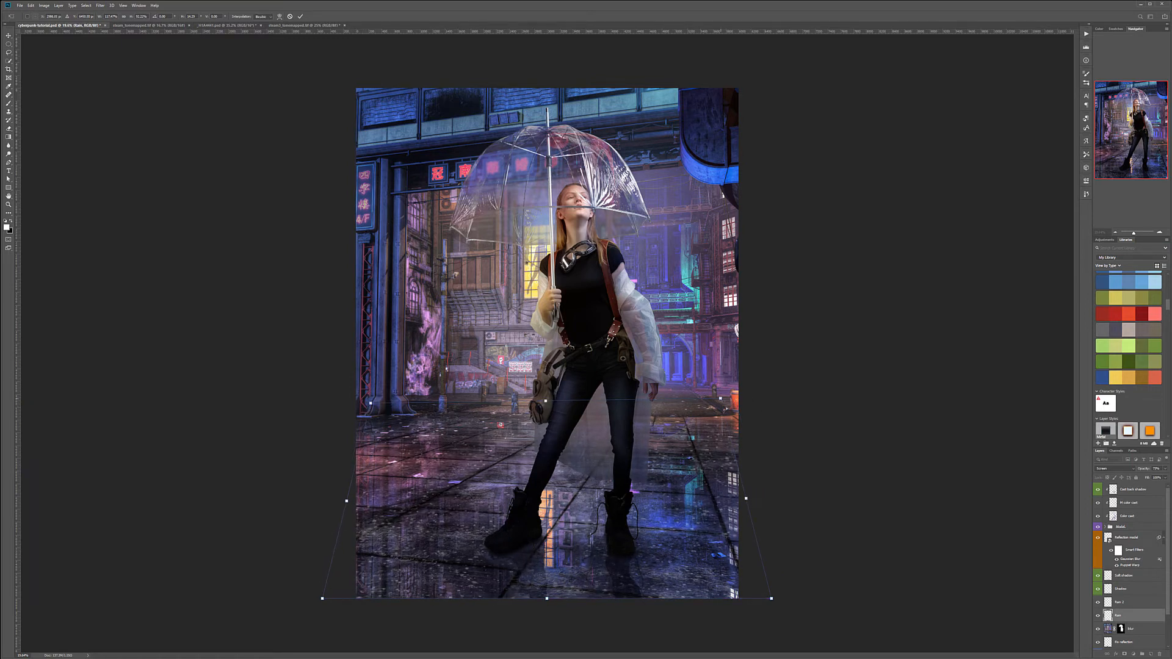
left_click_drag(720, 398, 733, 410)
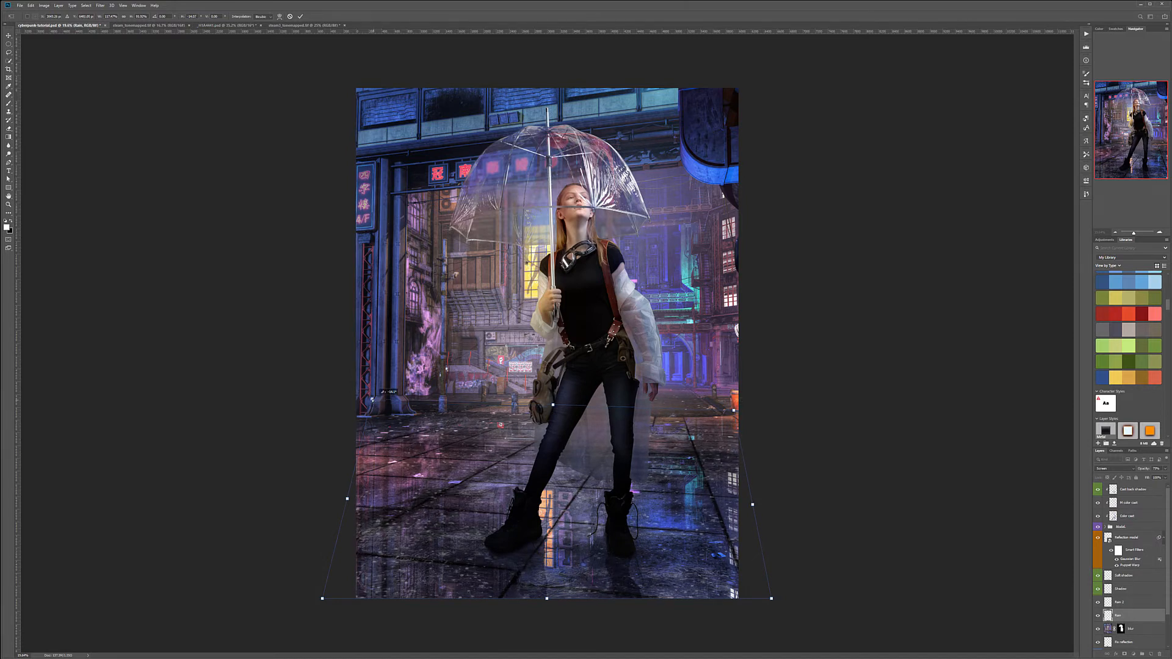
left_click_drag(370, 403, 370, 397)
left_click_drag(346, 498, 328, 494)
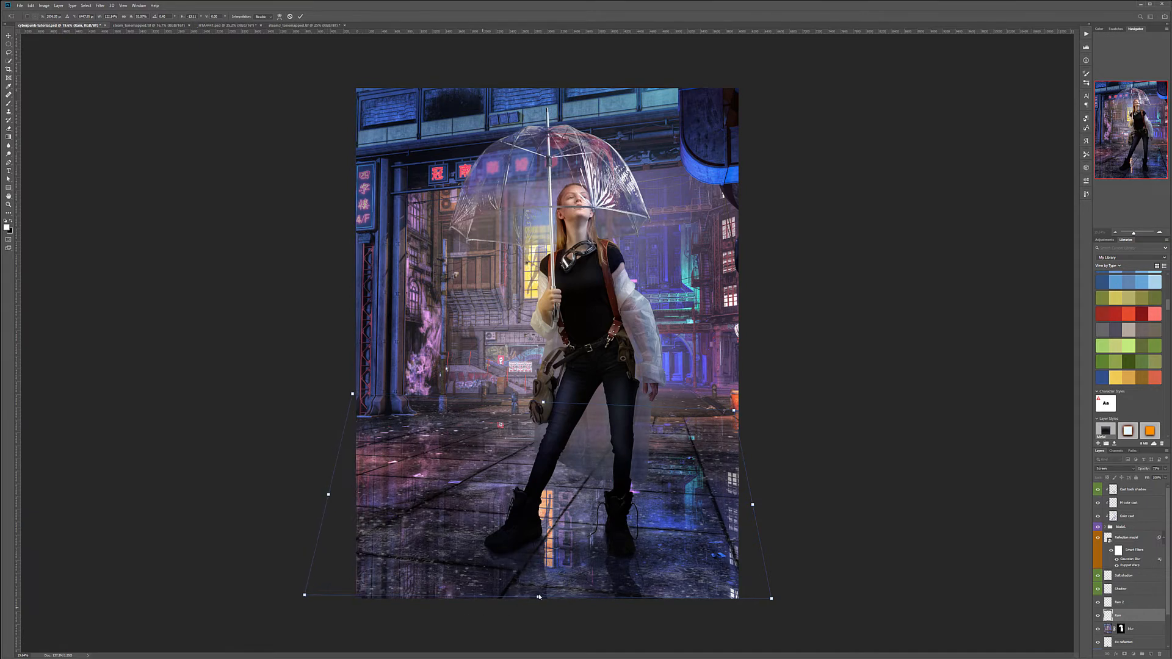
left_click_drag(539, 597, 537, 600)
key("Return")
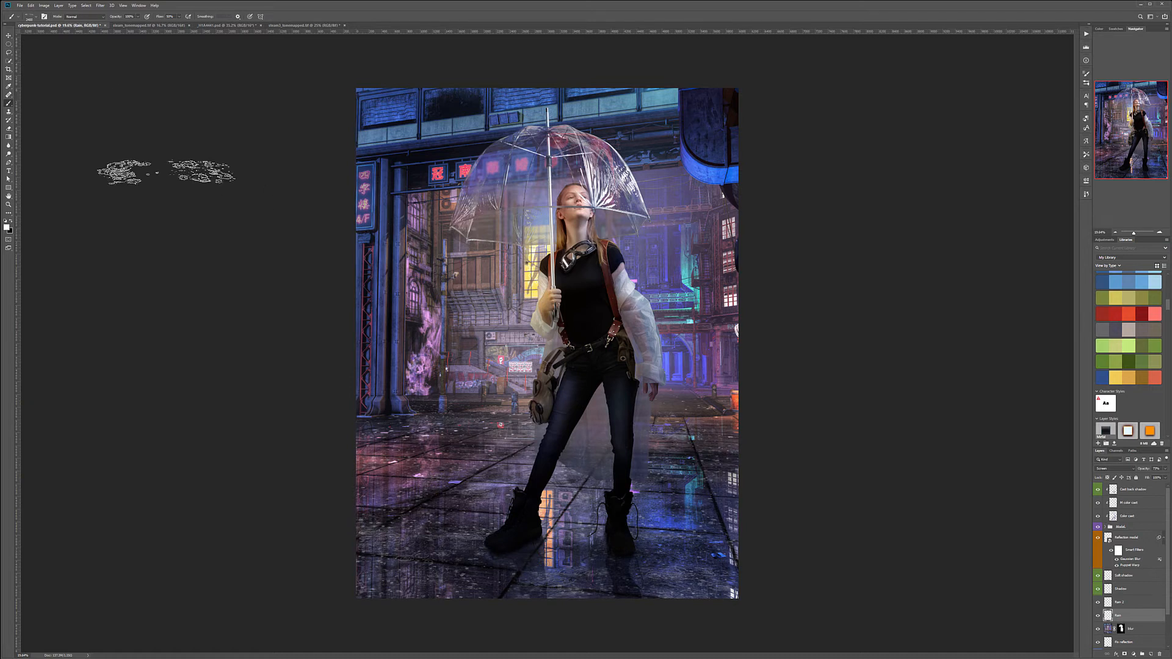
Step: Add a layer mask to the Rain layer and choose the Soft Round brush from the General Brushes
left_click(1123, 655)
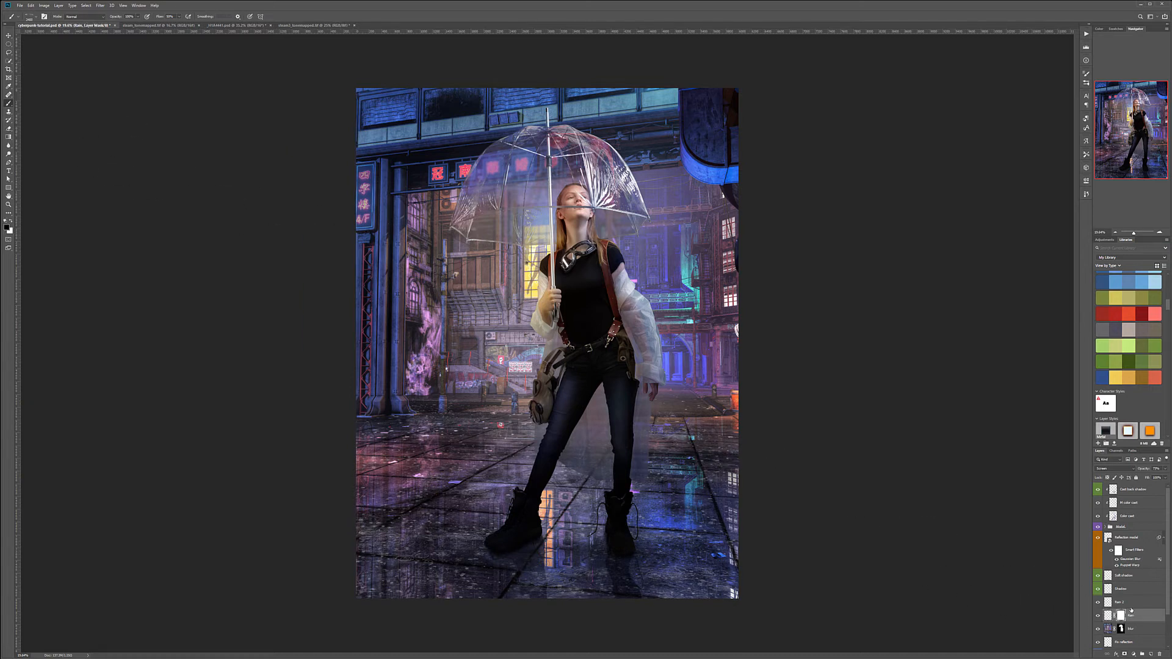
right_click(541, 286)
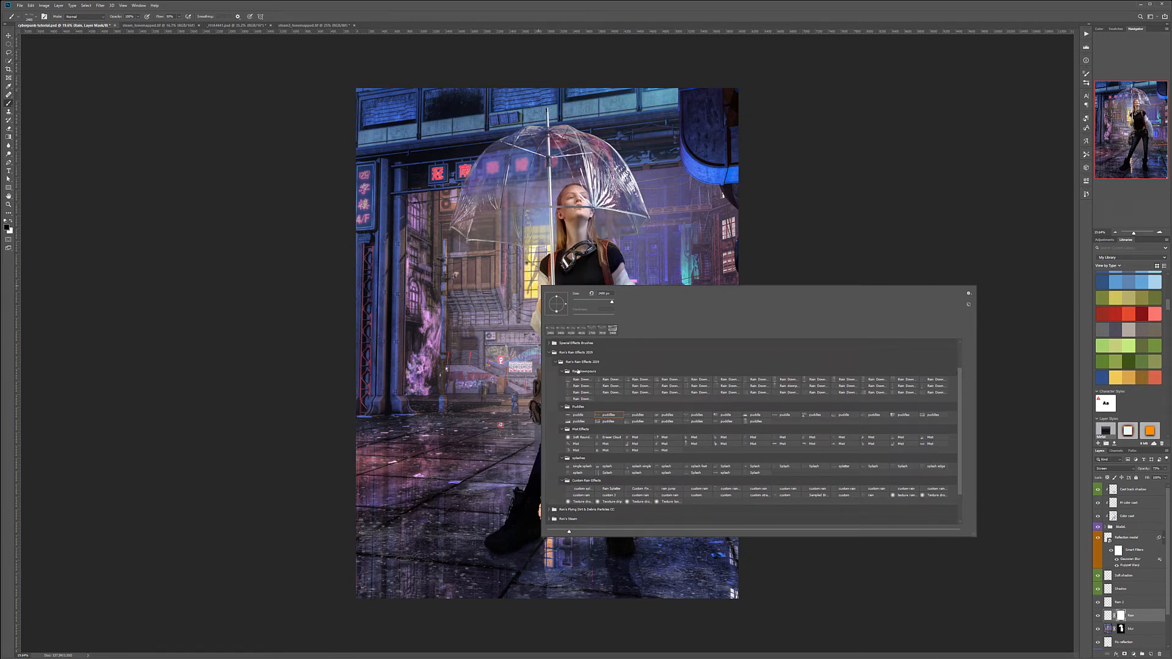
scroll(608, 361, "up", 2)
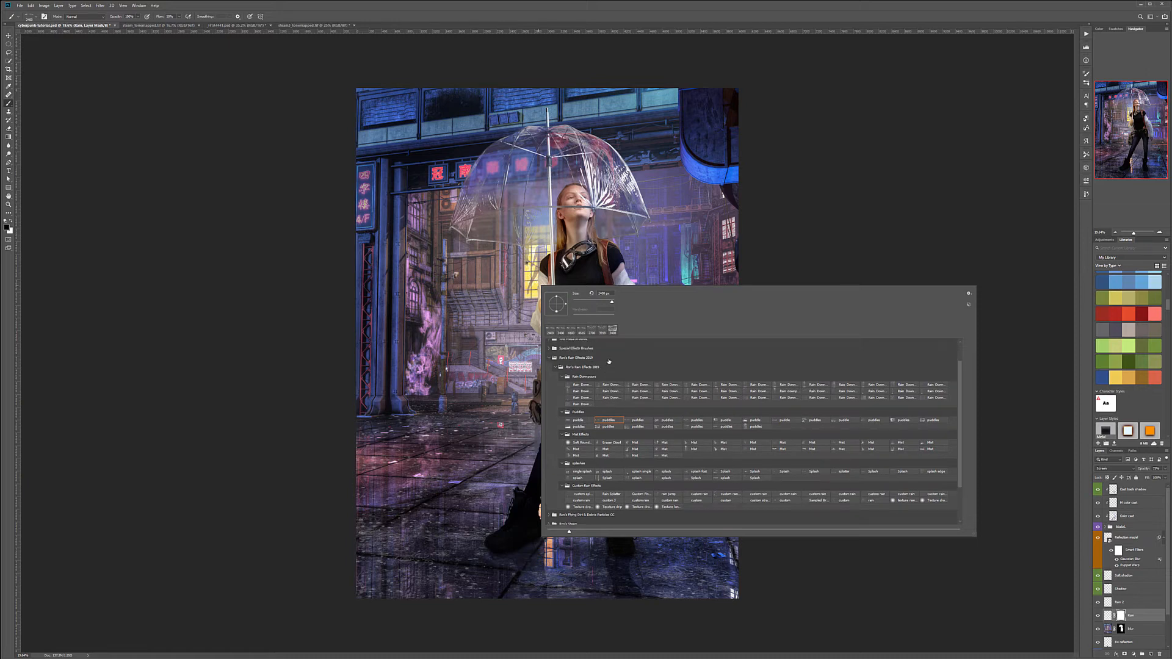
scroll(555, 369, "up", 3)
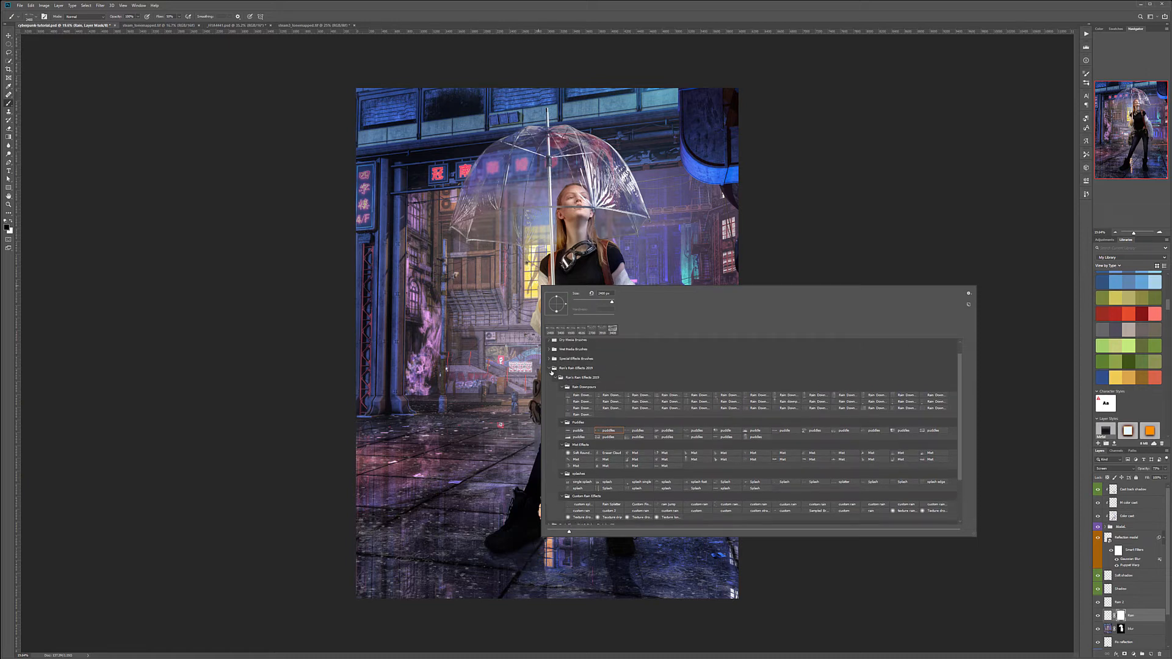
scroll(555, 368, "up", 1)
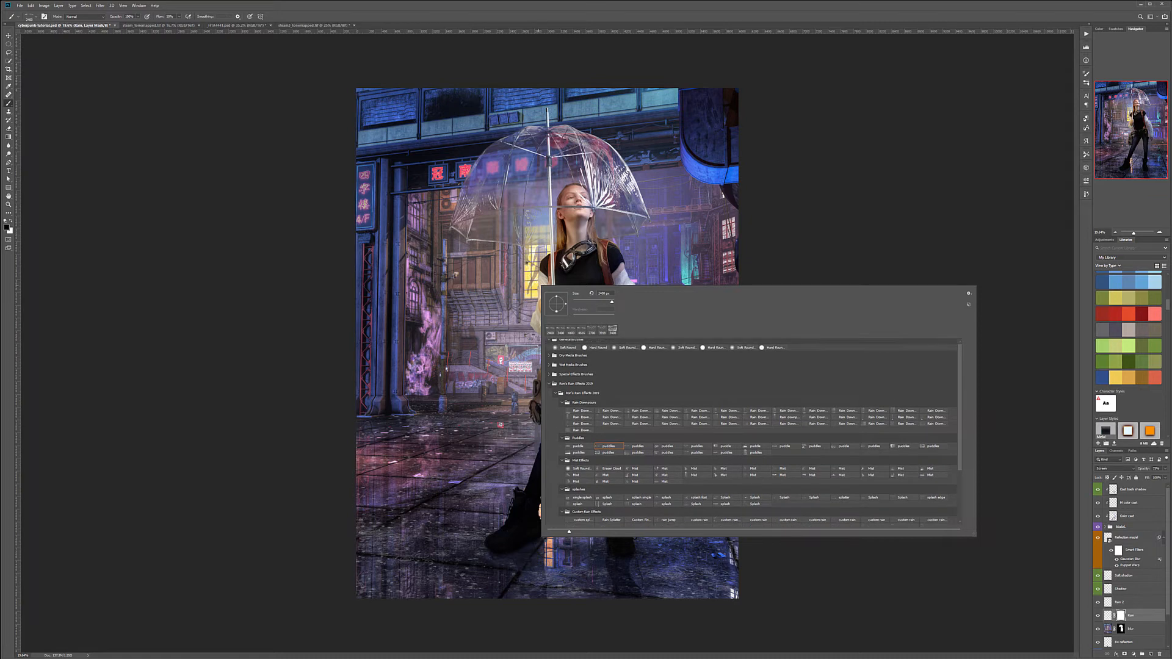
double_click(555, 348)
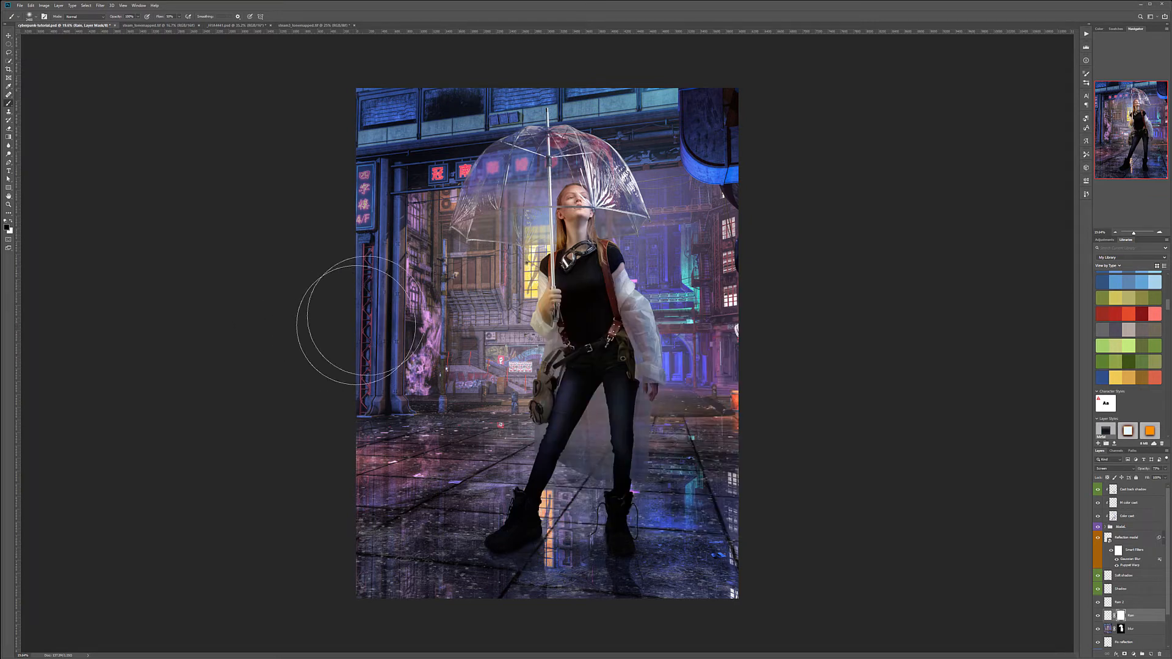
Step: Set the brush opacity to 10%, reduce its size and paint black on the Rain mask to soften the ripples on the distant pavement
key("1")
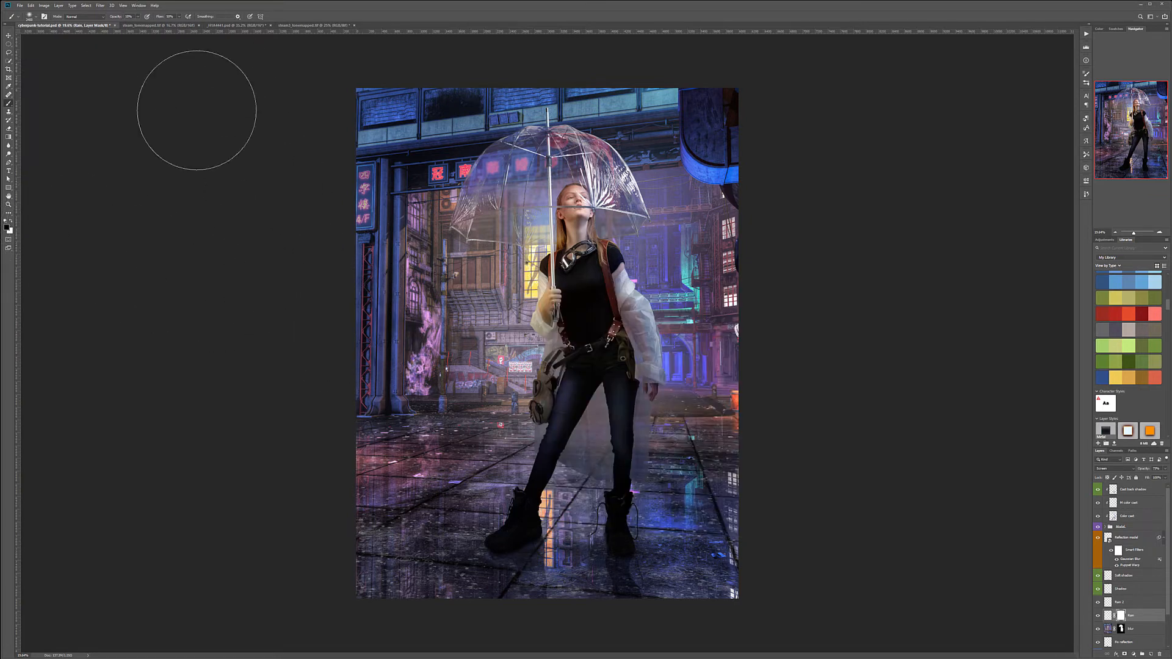
key("bracketleft")
key("bracketleft")
key("bracketleft")
key("bracketleft")
key("bracketleft")
key("bracketleft")
key("bracketleft")
key("bracketleft")
key("bracketleft")
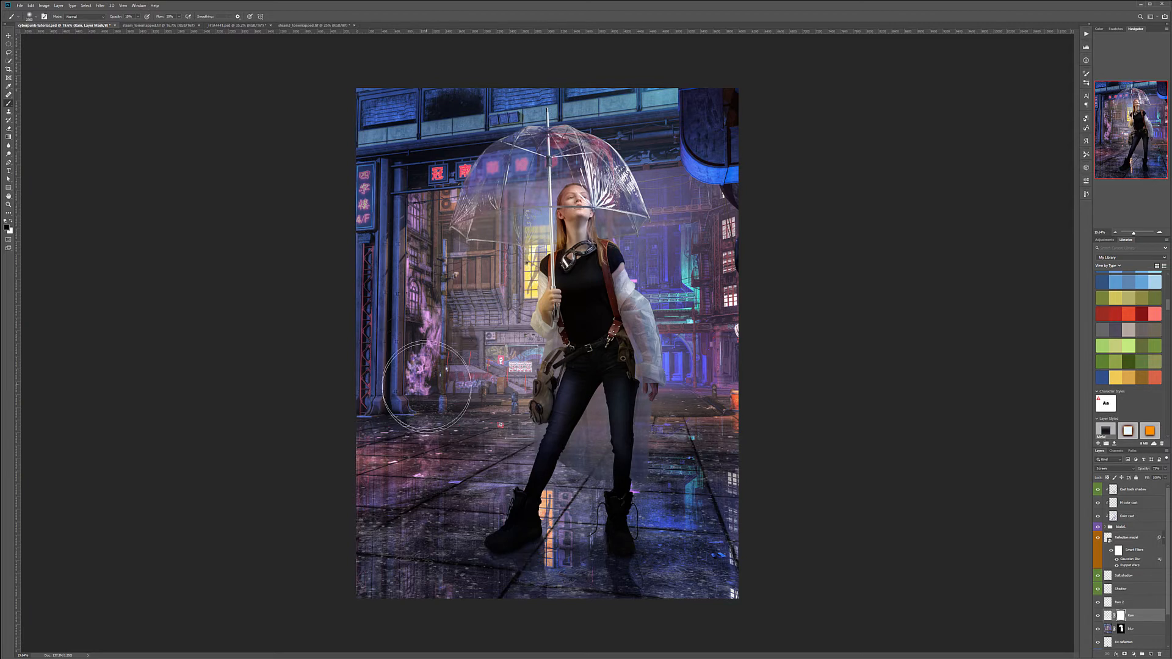
mouse_move(380, 409)
left_mouse_down()
mouse_move(468, 397)
mouse_move(382, 401)
left_mouse_up()
key("bracketleft")
key("bracketleft")
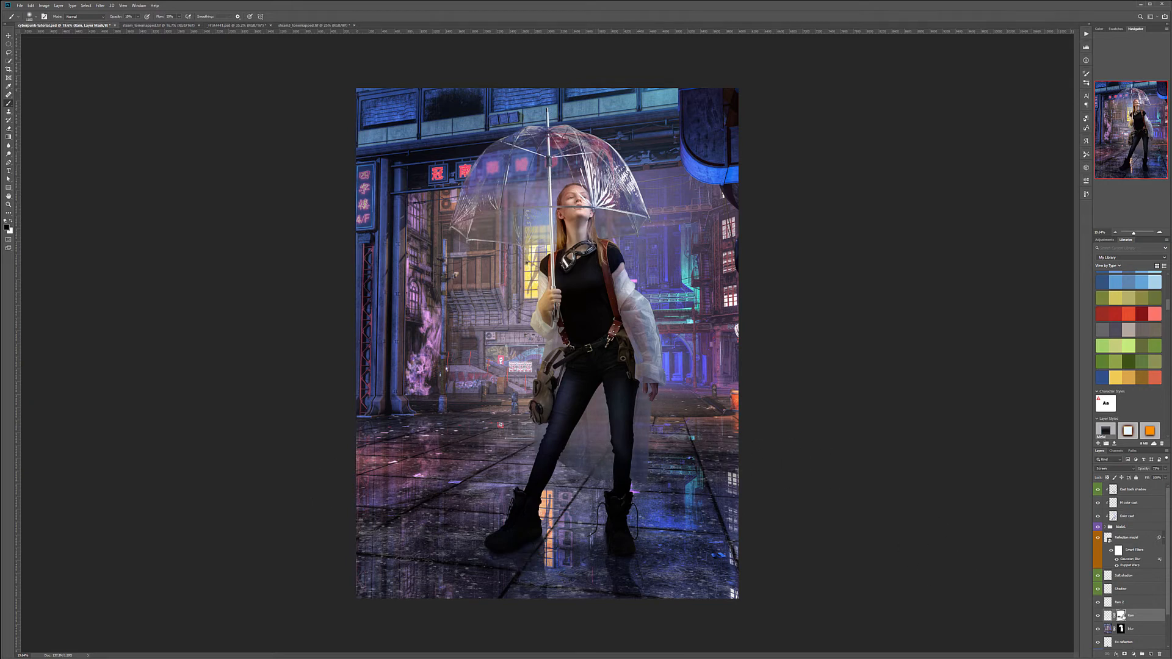
Step: Display the Rain layer's mask on its own and darken a continuous horizontal band across the distant street
left_click(1120, 615, "alt")
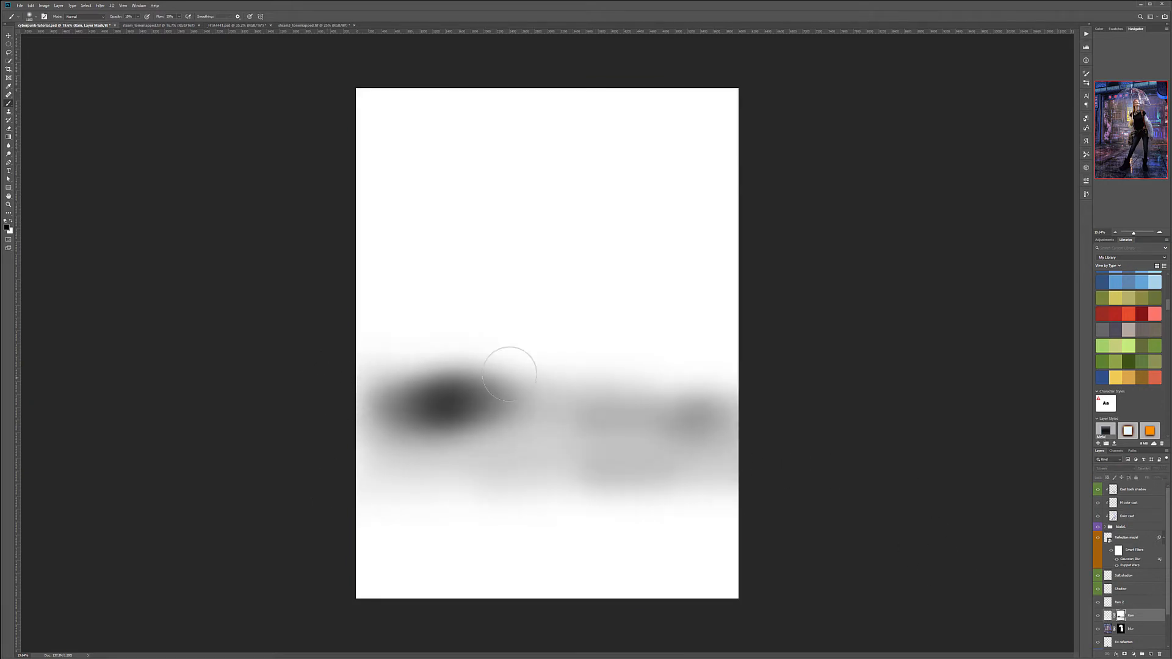
mouse_move(417, 364)
left_mouse_down()
mouse_move(647, 360)
mouse_move(686, 385)
mouse_move(706, 353)
mouse_move(653, 369)
left_mouse_up()
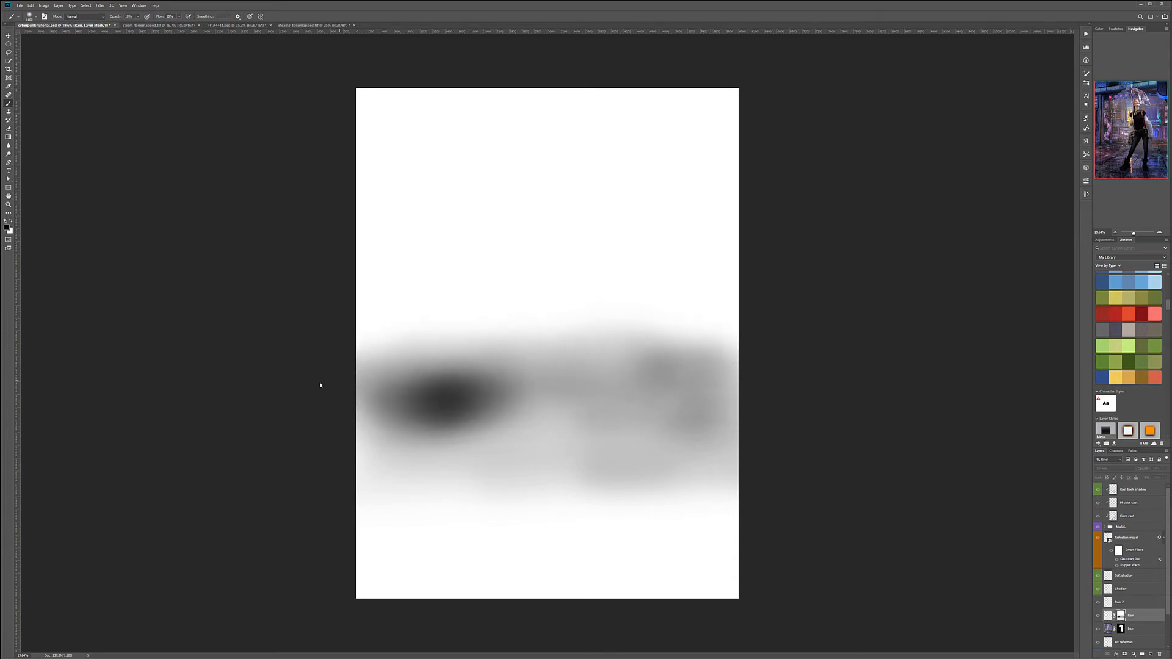
mouse_move(569, 384)
left_mouse_down()
mouse_move(628, 366)
mouse_move(611, 381)
mouse_move(716, 390)
mouse_move(462, 412)
mouse_move(484, 421)
mouse_move(619, 404)
mouse_move(586, 426)
mouse_move(319, 450)
mouse_move(501, 466)
mouse_move(646, 455)
mouse_move(686, 468)
mouse_move(647, 374)
mouse_move(688, 360)
mouse_move(540, 373)
mouse_move(355, 351)
mouse_move(359, 343)
mouse_move(770, 344)
mouse_move(702, 374)
left_mouse_up()
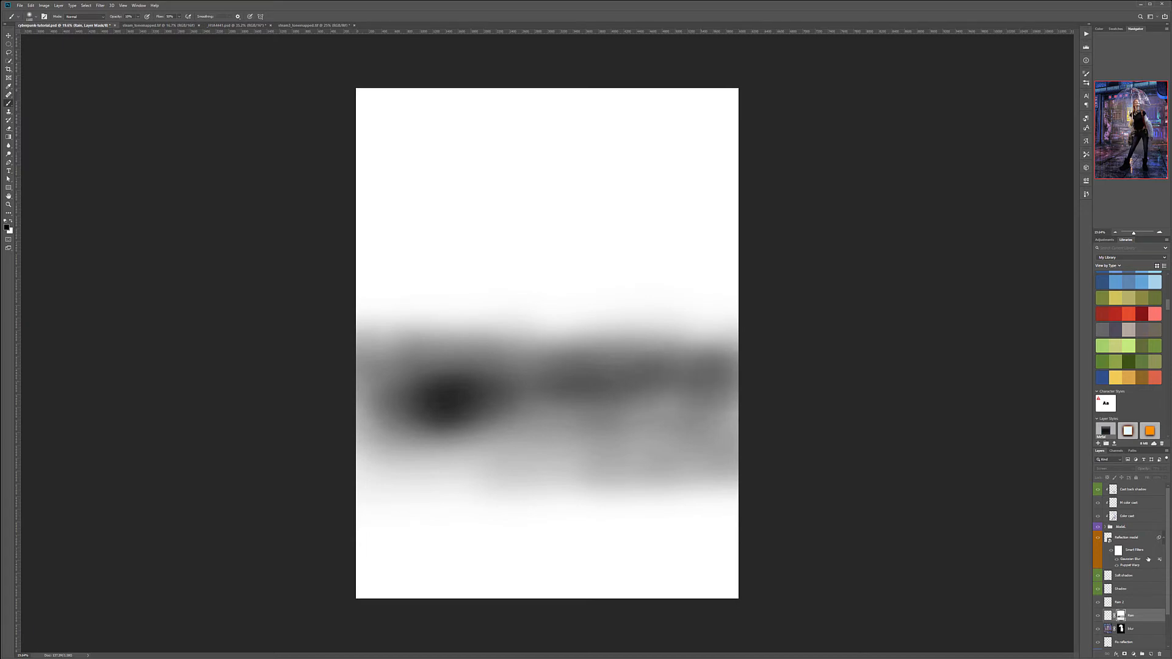
left_click(1121, 617, "alt")
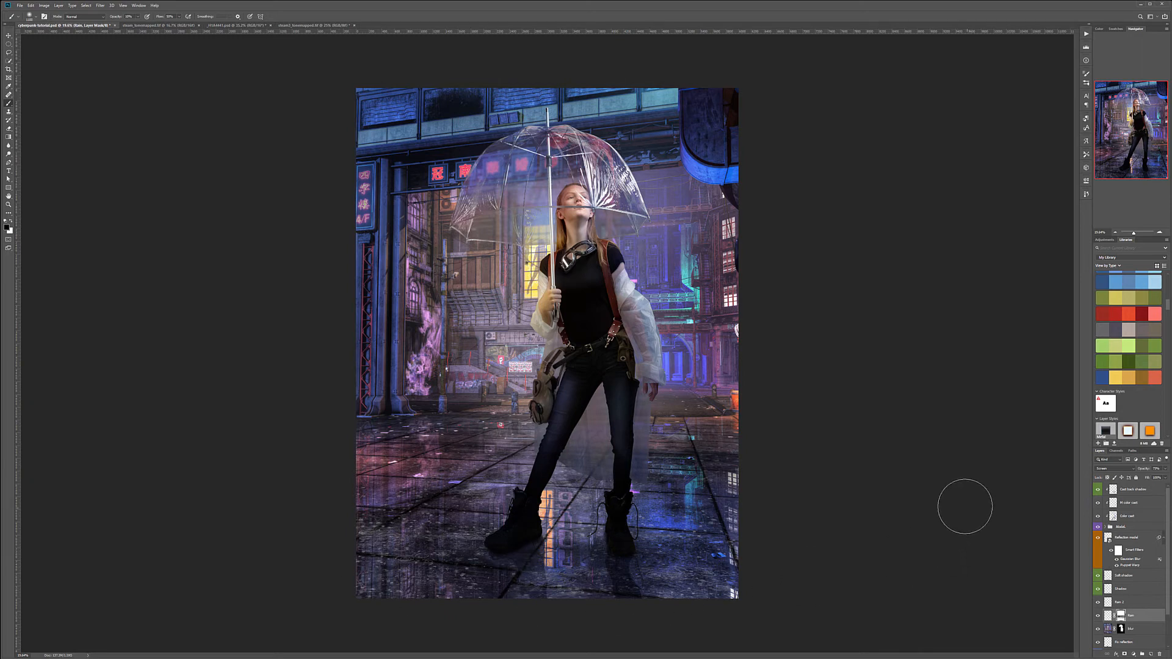
Step: Add a new layer above the Cast back shadow layer and rename it Rain down
left_click(8, 36)
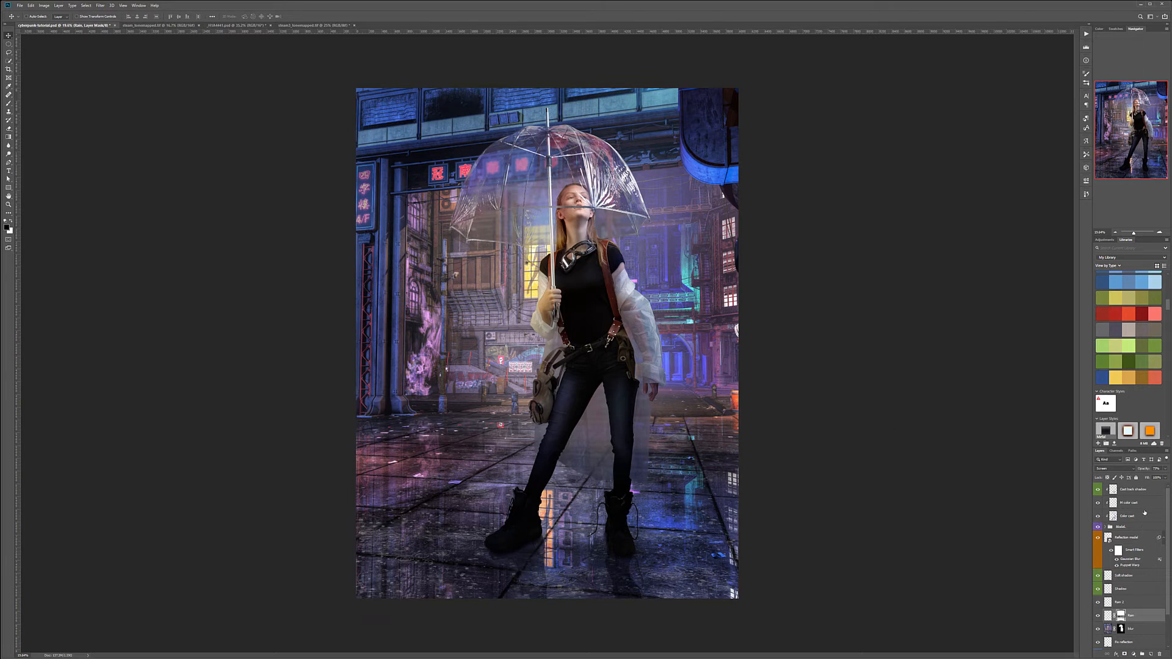
left_click(1154, 493)
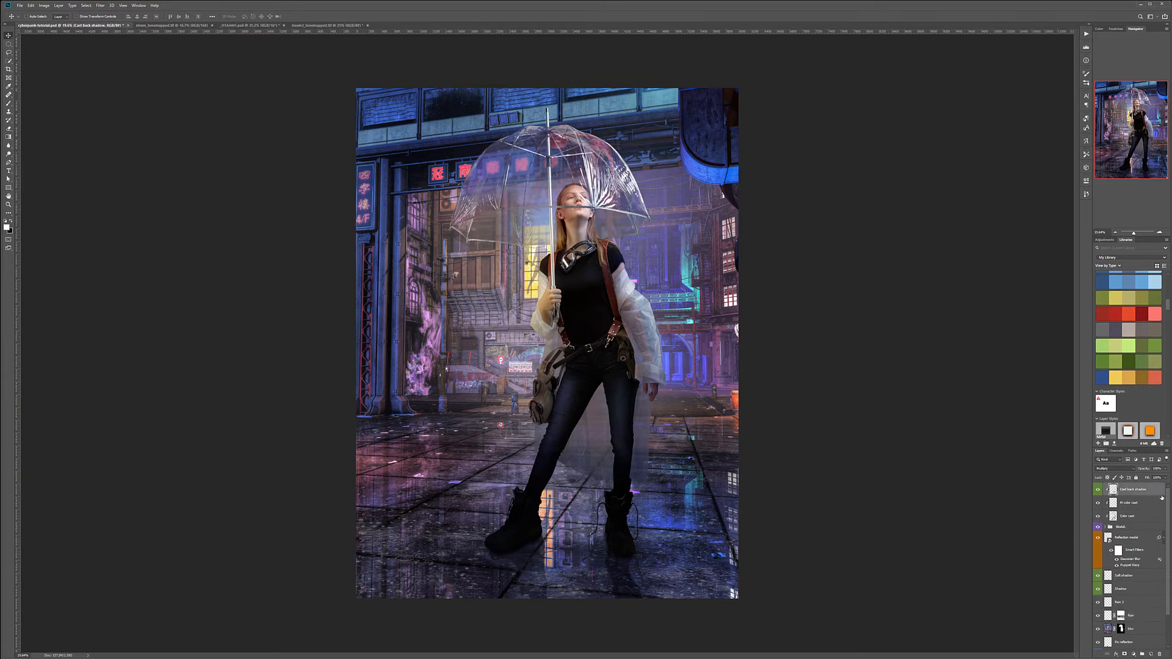
left_click(1151, 654)
double_click(1124, 489)
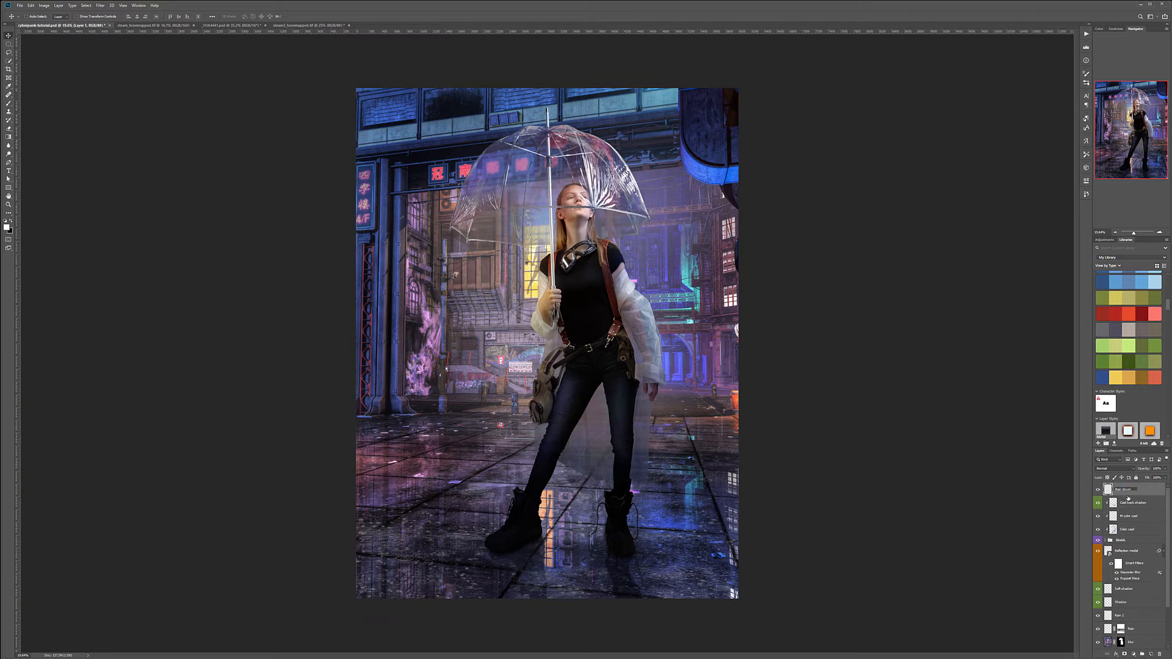
Step: Colour-label the Rain 2, Rain and Rain down layers red
left_click(1142, 616)
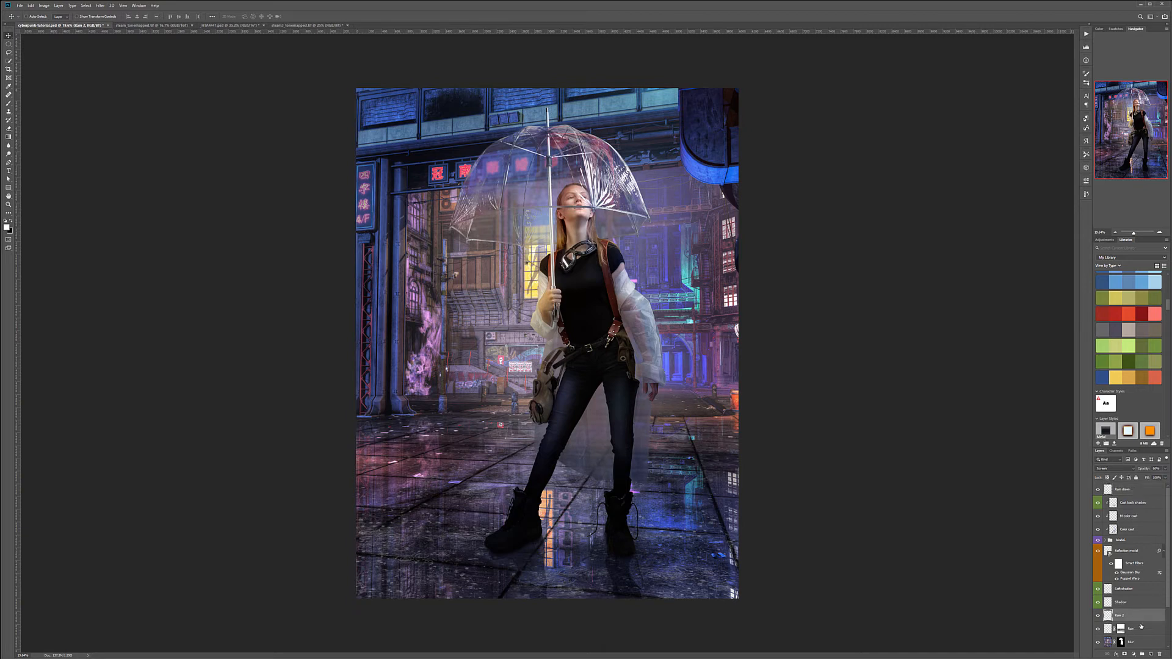
left_click(1142, 627, "shift")
right_click(1141, 627)
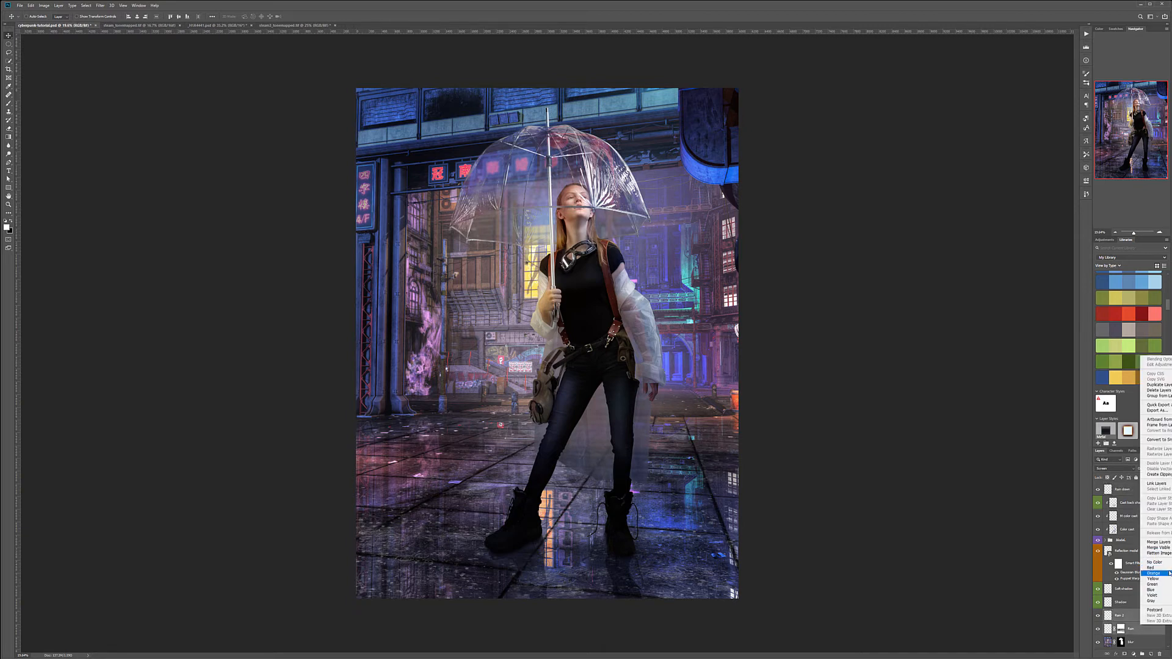
left_click(1151, 568)
right_click(1142, 489)
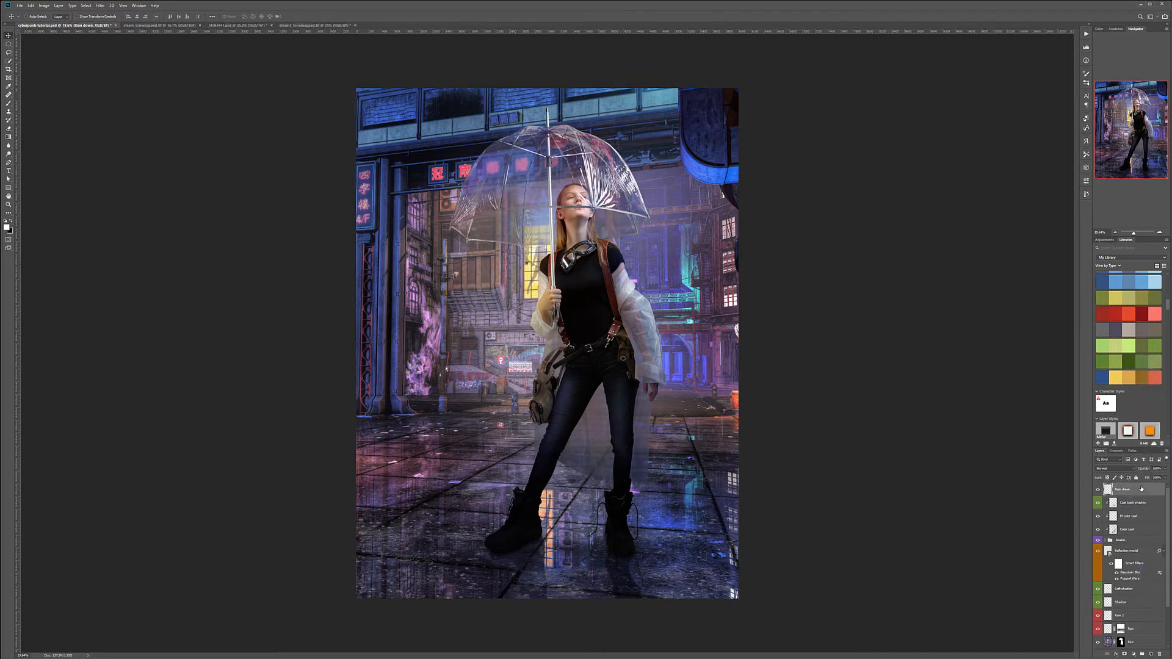
left_click(1153, 429)
scroll(1127, 533, "down", 2)
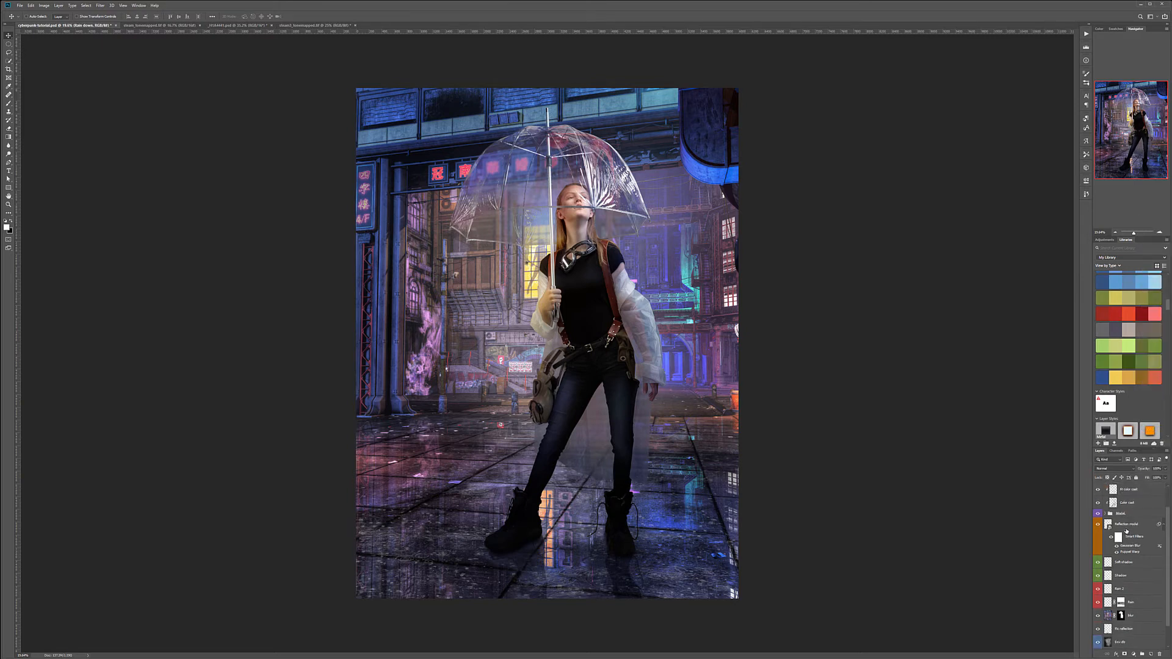
scroll(1125, 531, "up", 2)
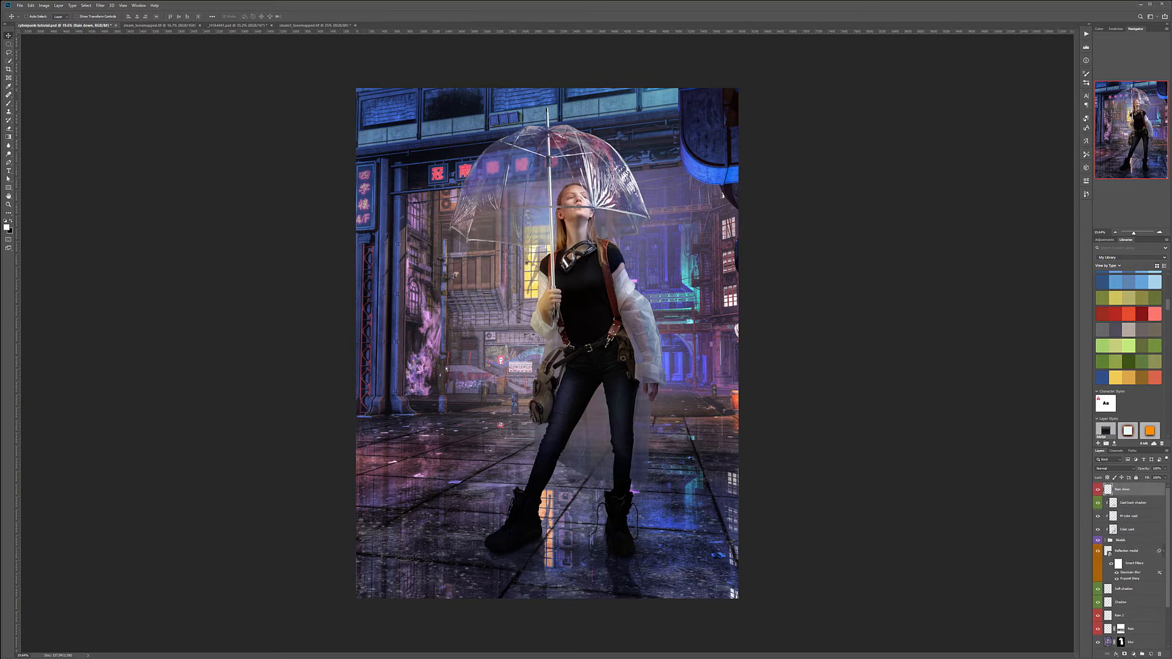
Step: Choose a Rain Downpour brush from the Rain Effects set, raise its opacity to 100% and paint rain over the scene
key("b")
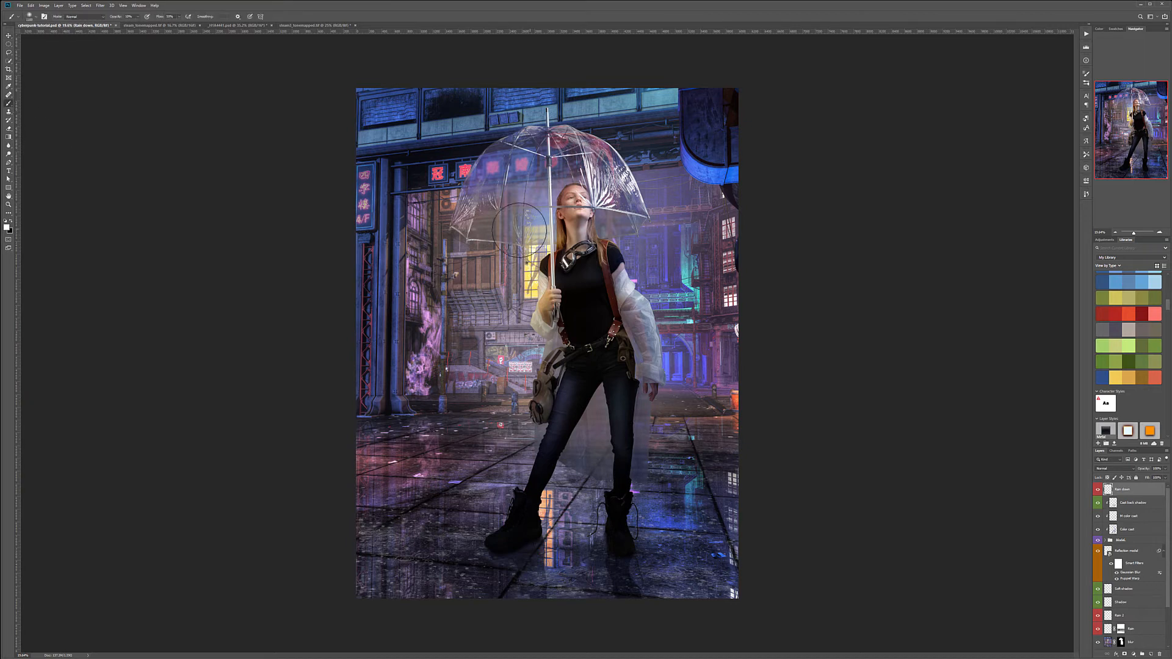
right_click(432, 217)
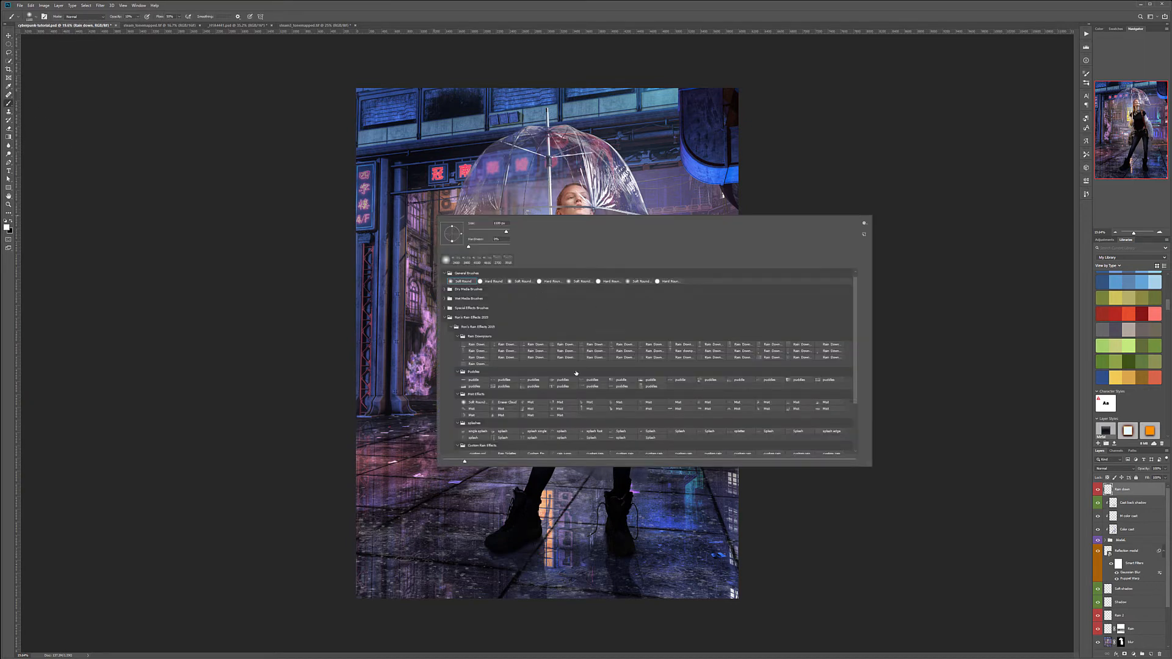
scroll(854, 336, "down", 1)
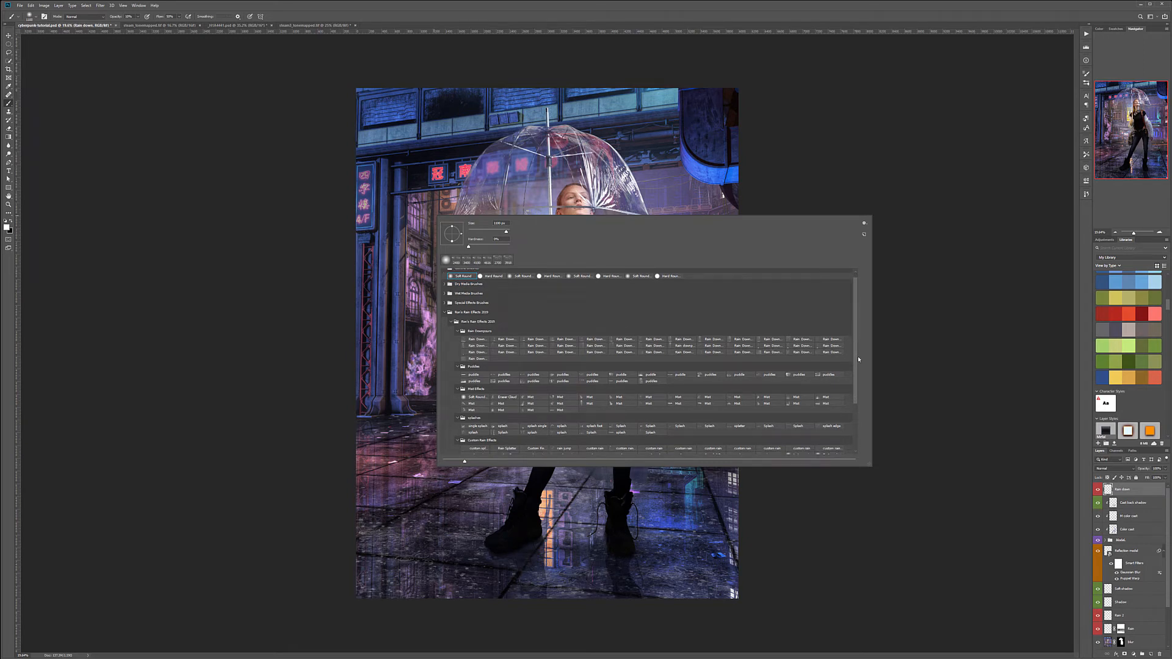
left_click_drag(858, 358, 857, 393)
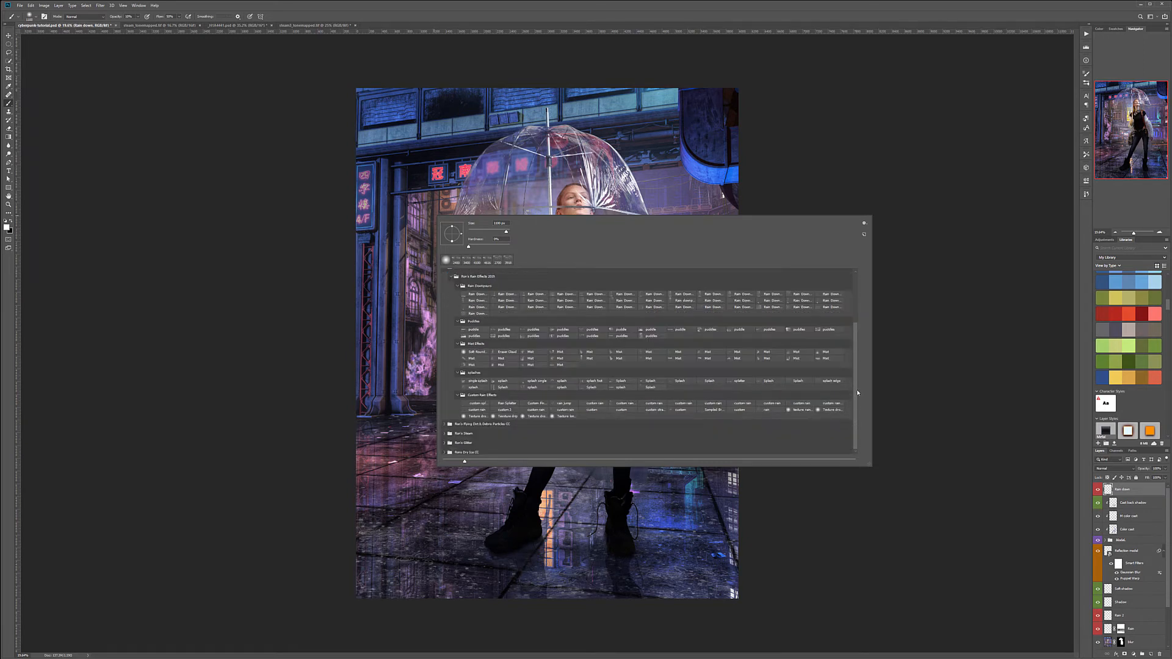
scroll(858, 393, "down", 2)
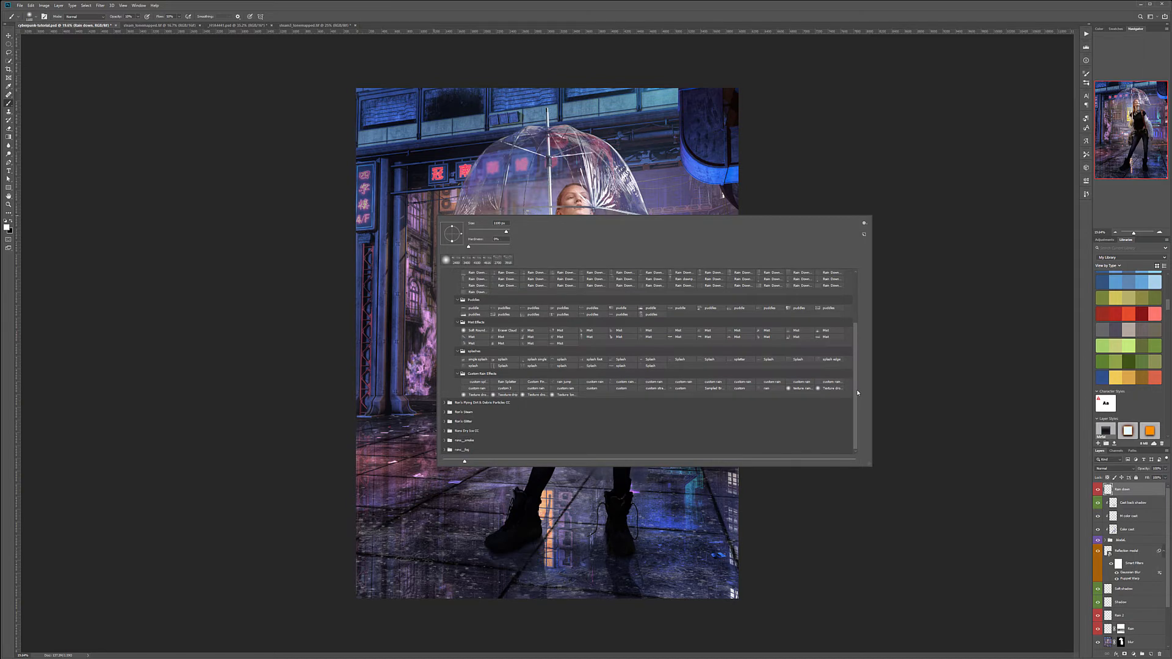
scroll(553, 342, "up", 1)
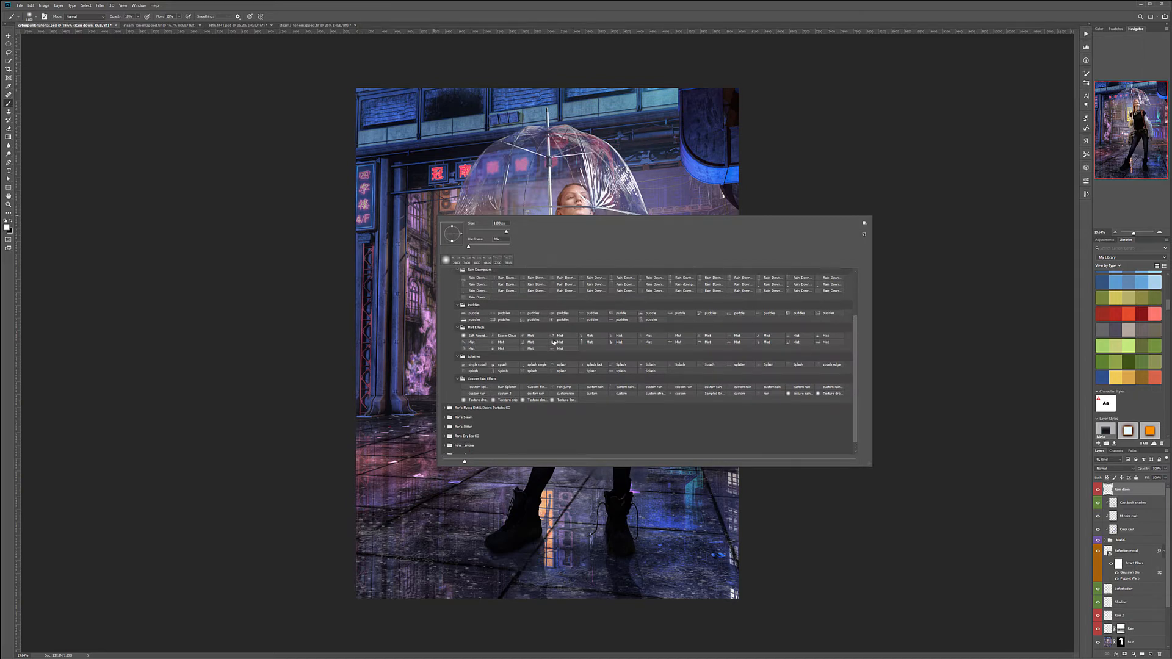
scroll(476, 298, "up", 1)
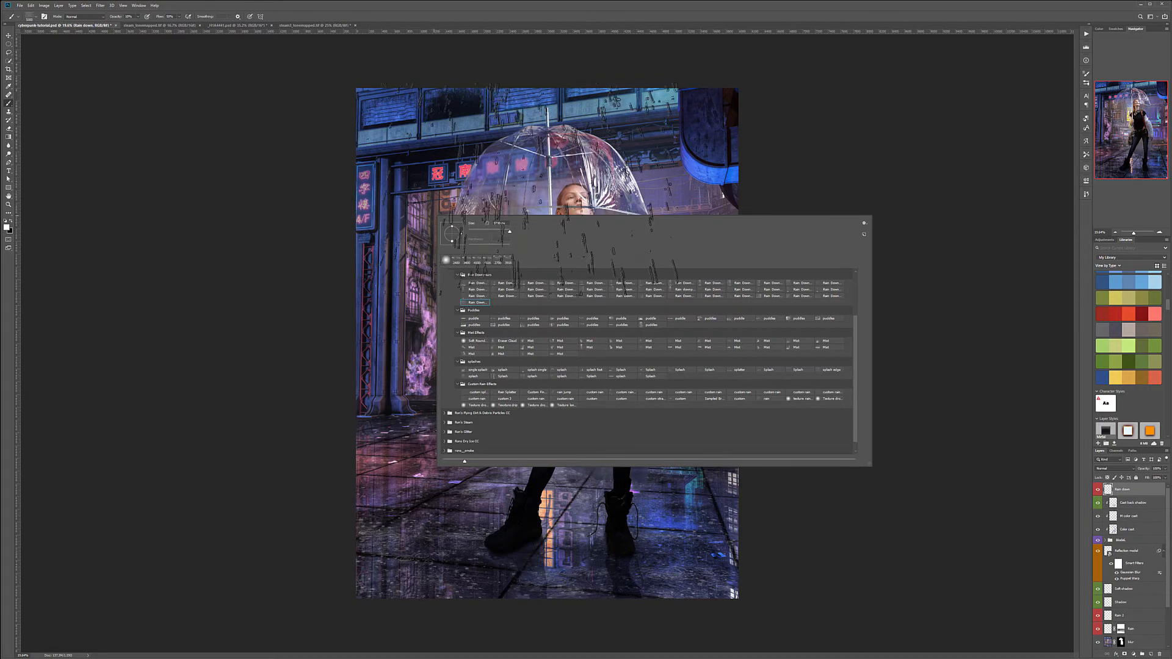
left_click(848, 326)
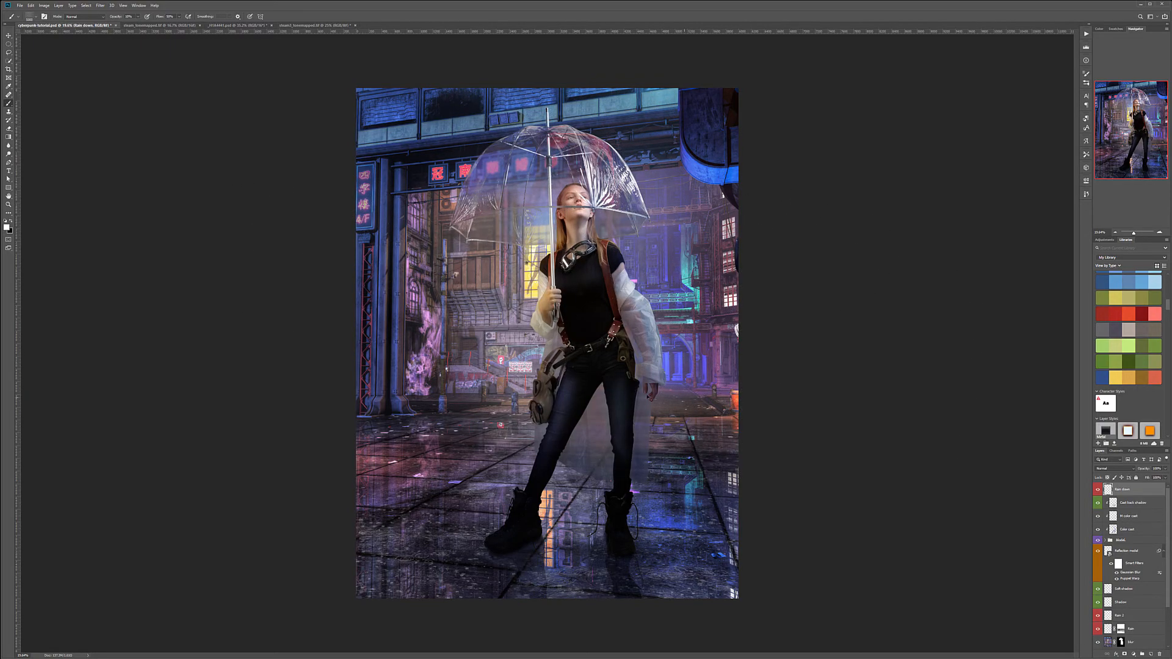
key("0")
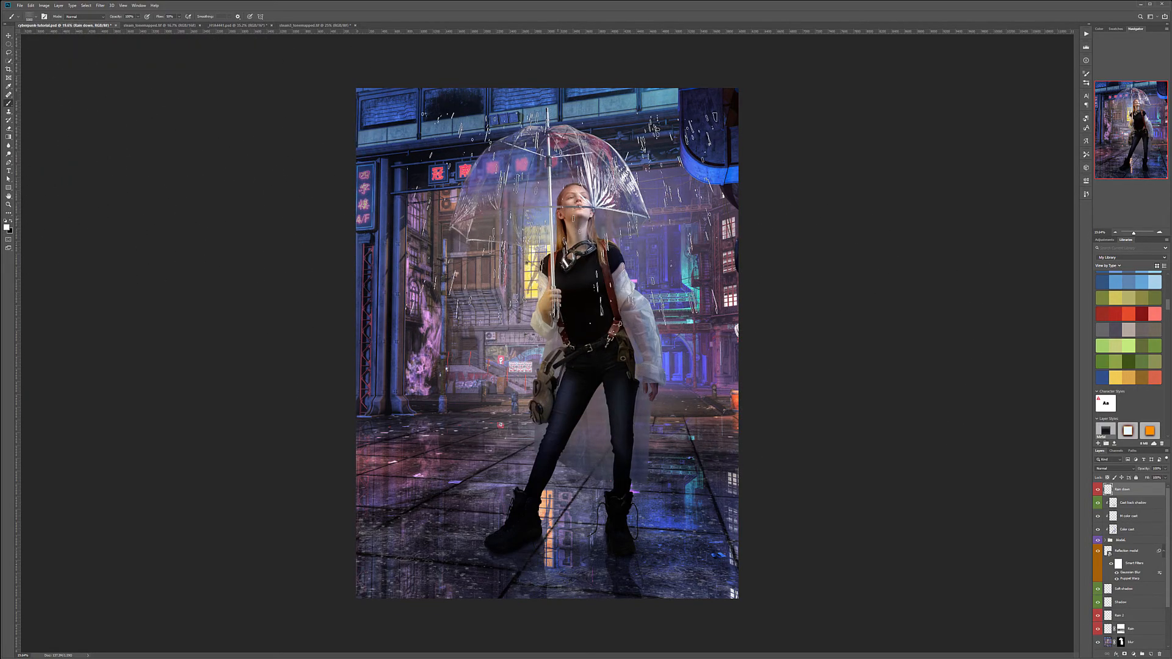
mouse_move(541, 195)
left_mouse_down()
mouse_move(775, 354)
mouse_move(849, 473)
left_mouse_up()
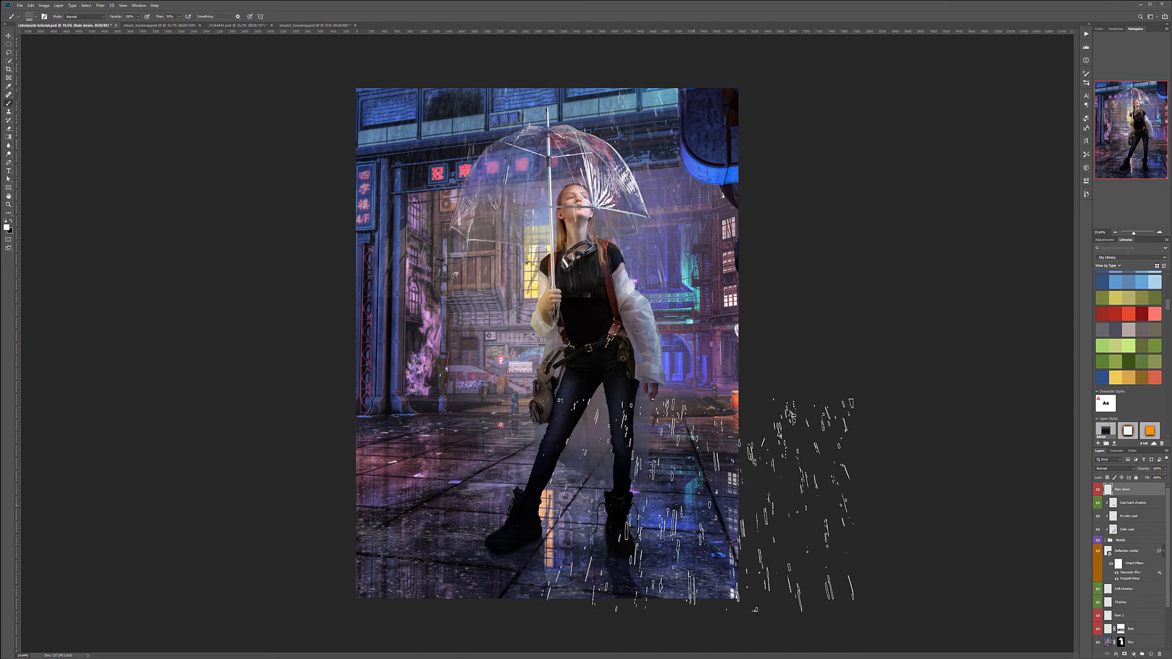
Step: Try a different Rain Downpour brush over the street scene and undo its test stamps
right_click(522, 239)
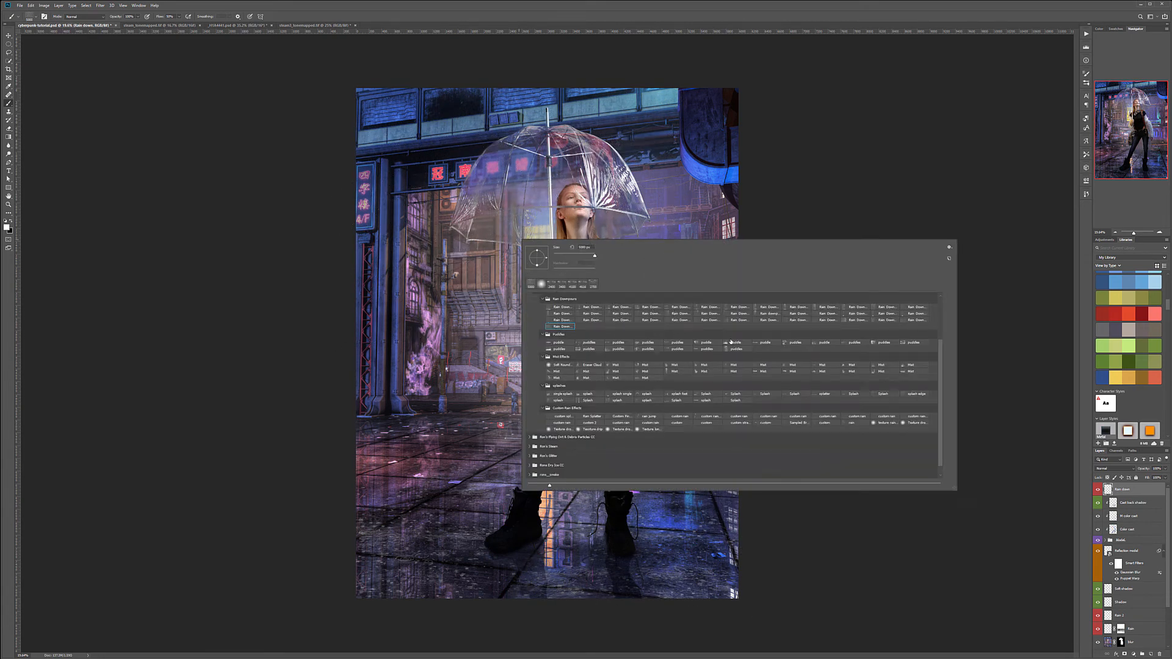
left_click(826, 313)
key("Return")
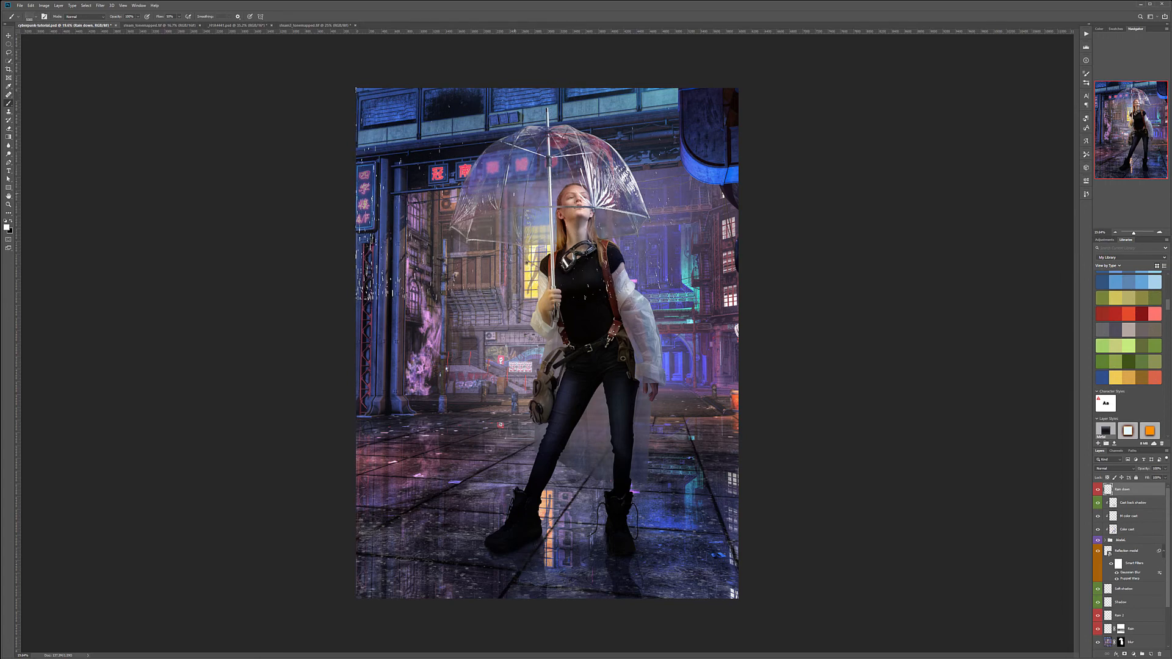
left_click(406, 241)
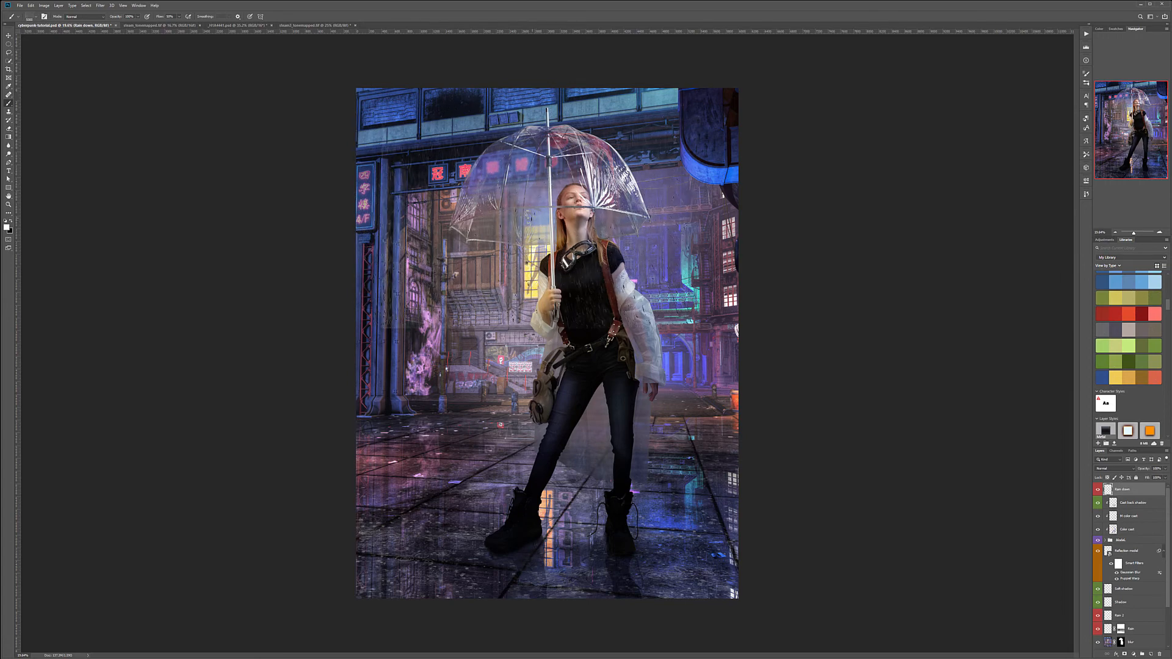
key("ctrl+z")
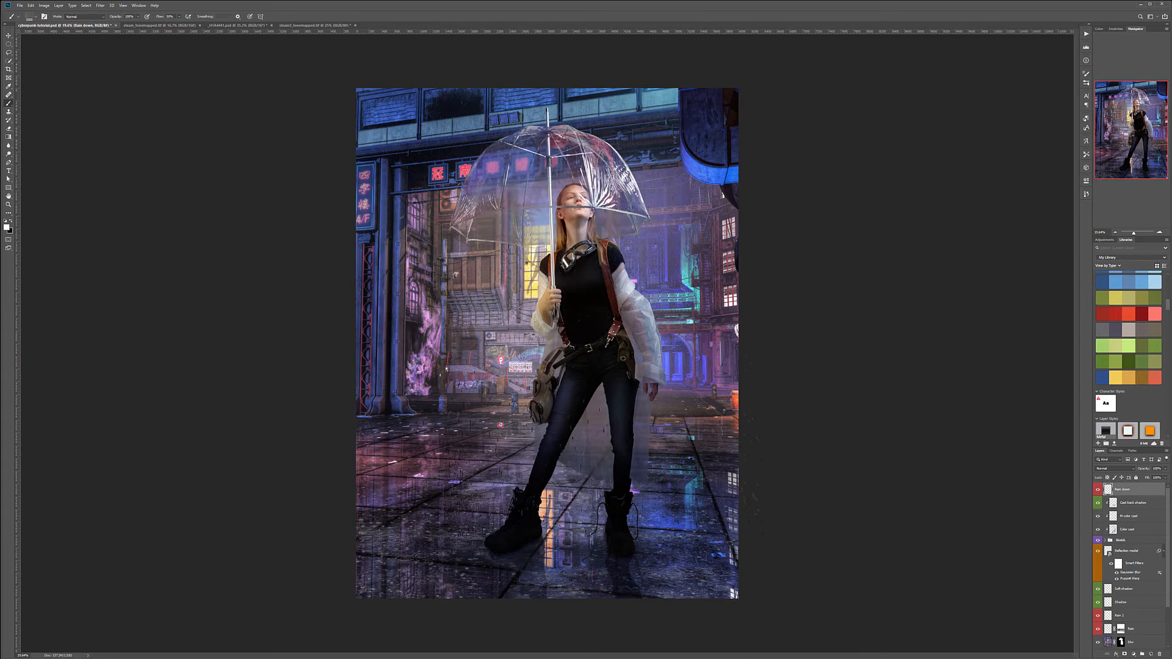
left_click(385, 506)
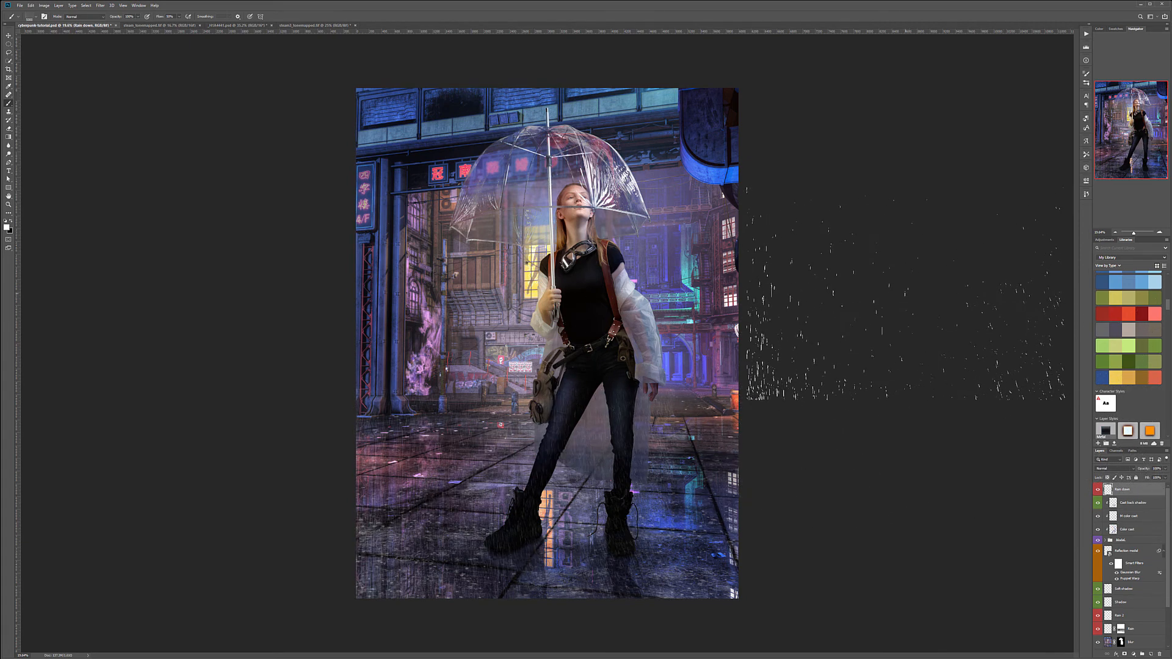
key("ctrl+z")
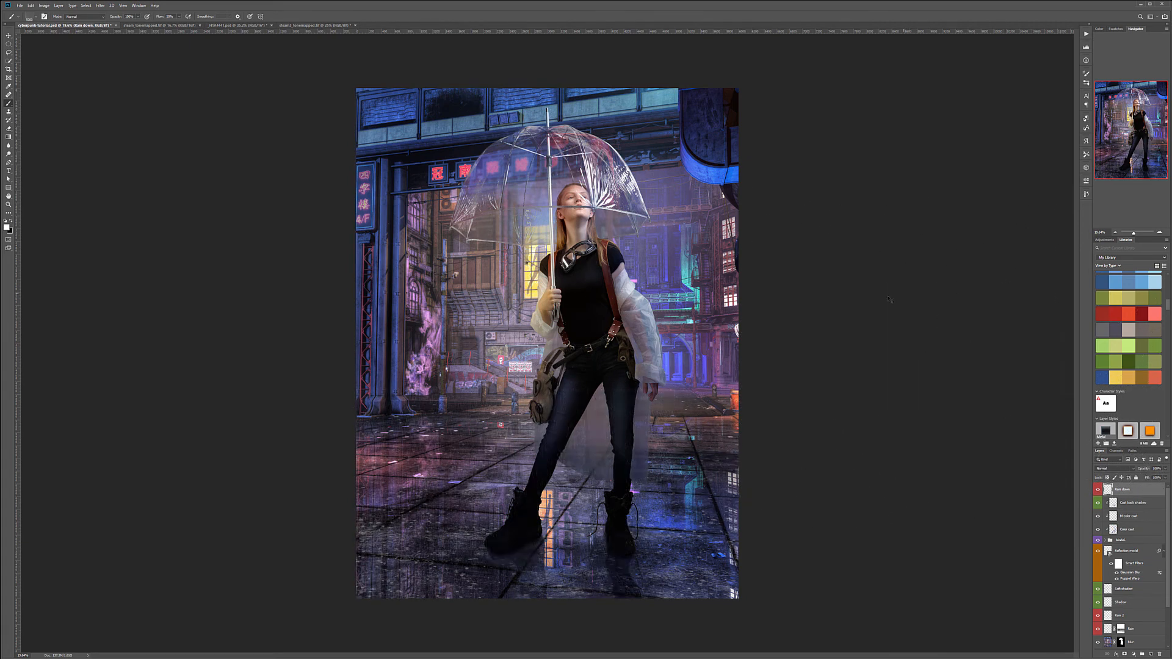
Step: Stamp dense rain across the scene with another Rain Downpour brush and set the Rain down layer's blend mode to Soft Light
right_click(549, 260)
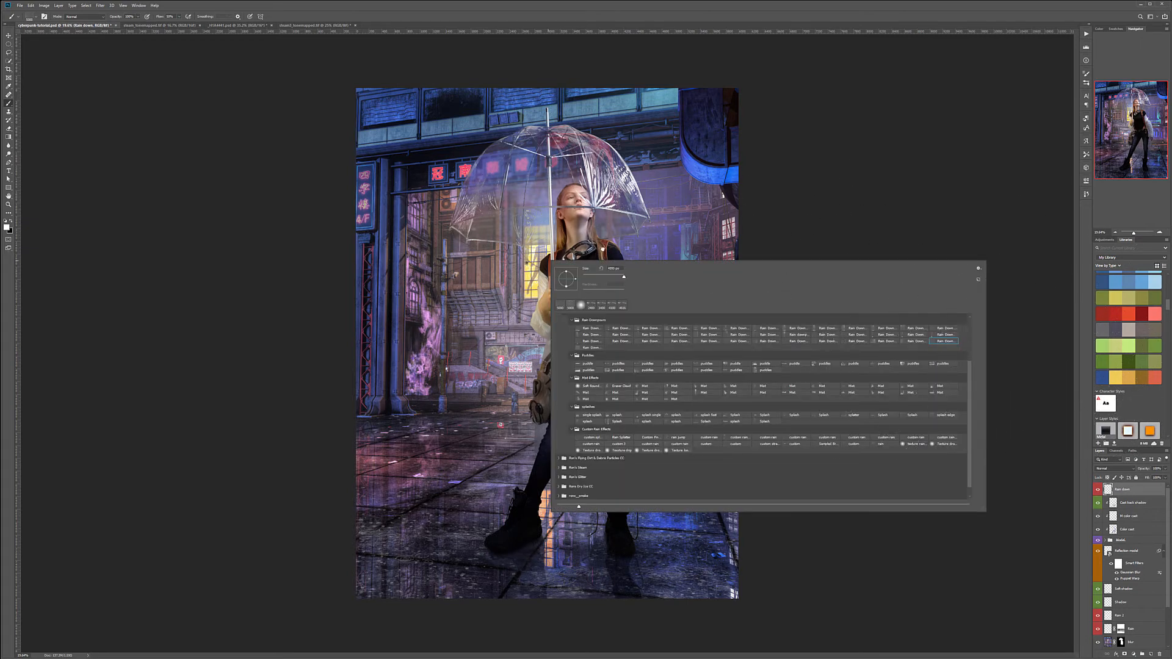
left_click(943, 327)
left_click(441, 164)
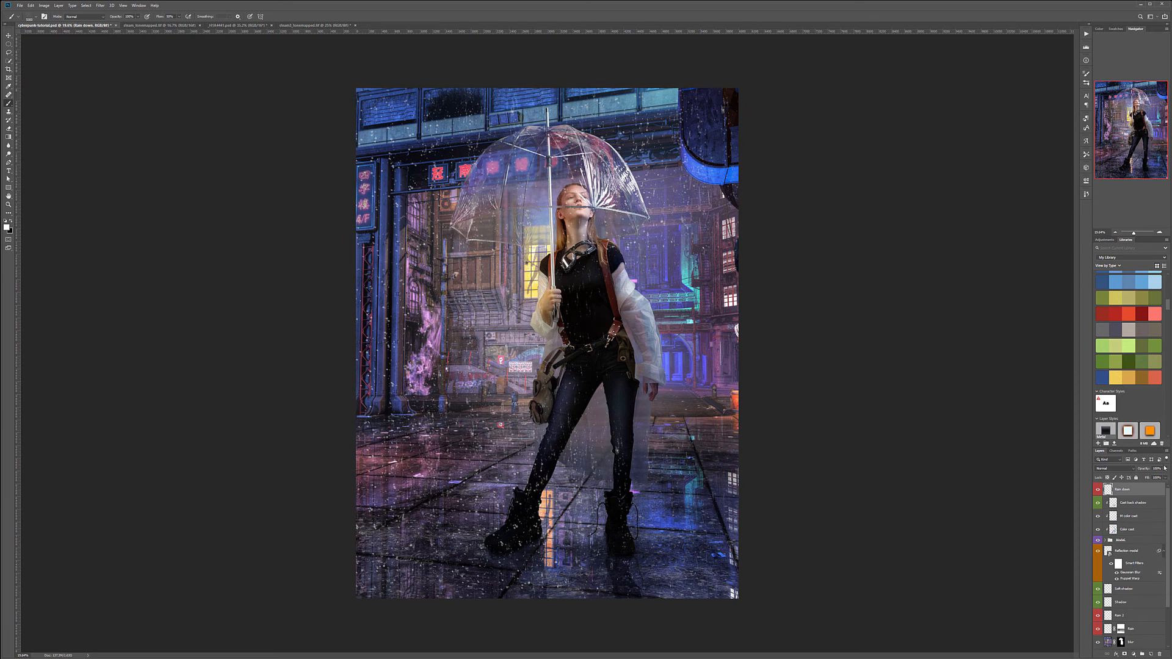
left_click(1130, 468)
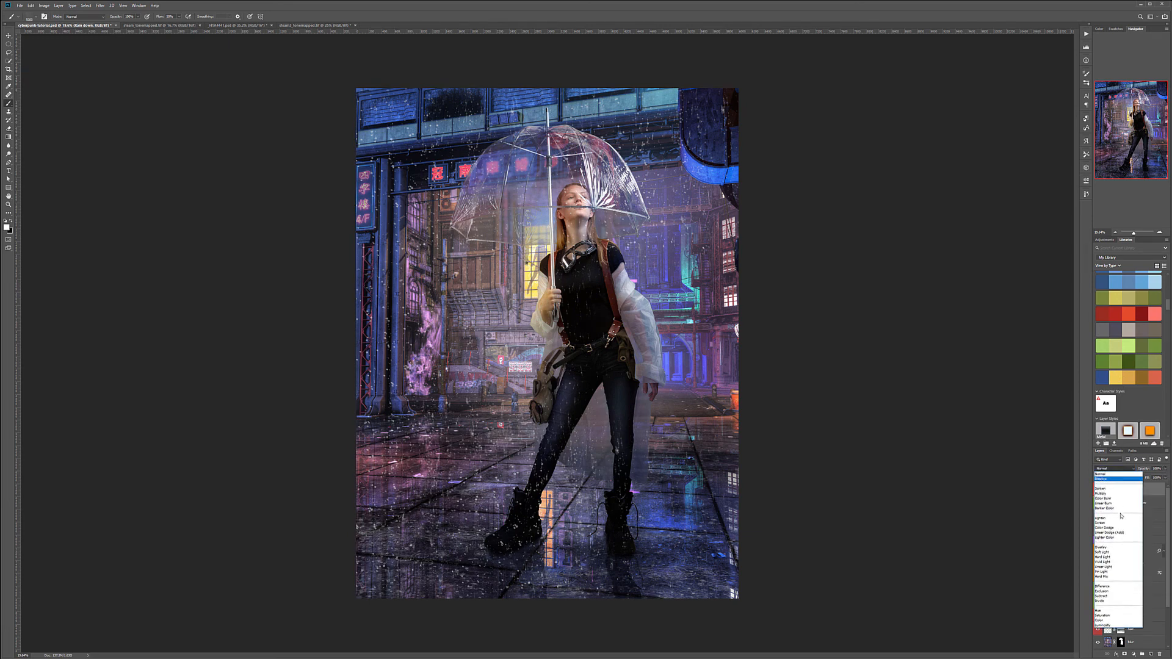
left_click(1112, 552)
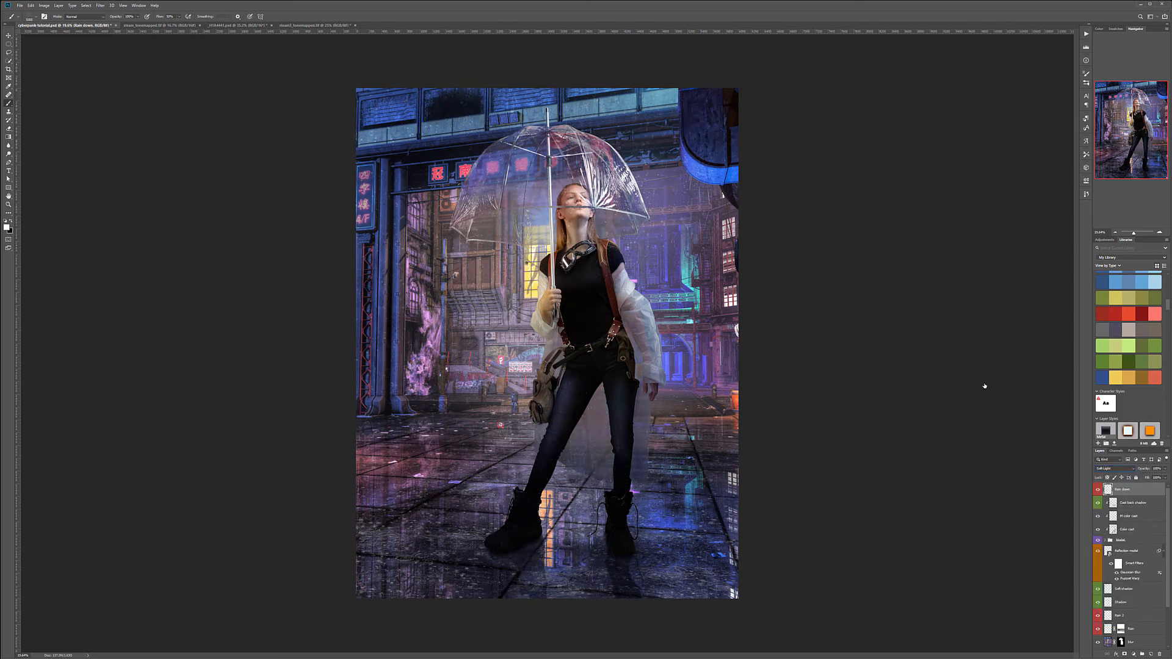
Step: Compare the image with the Rain down layer hidden and shown, examining the rain around the umbrella and the model up close
left_click(1098, 490)
left_click(1097, 491)
left_click(1097, 491)
left_click_drag(579, 205, 559, 392)
key("ctrl+comma")
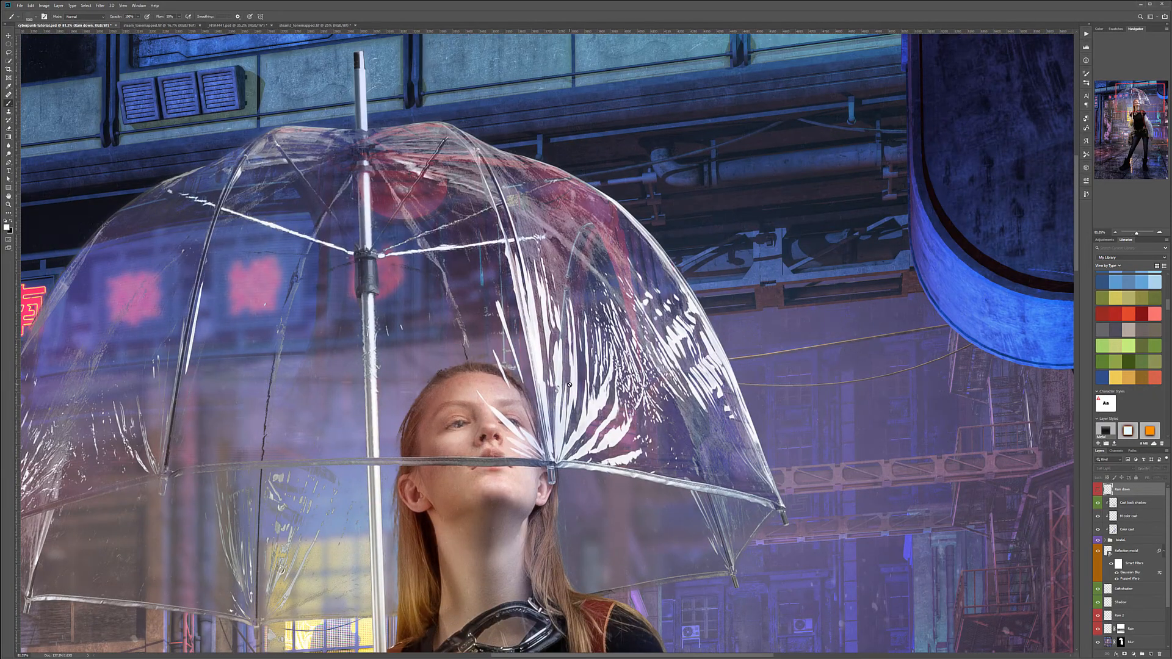
key("ctrl+0")
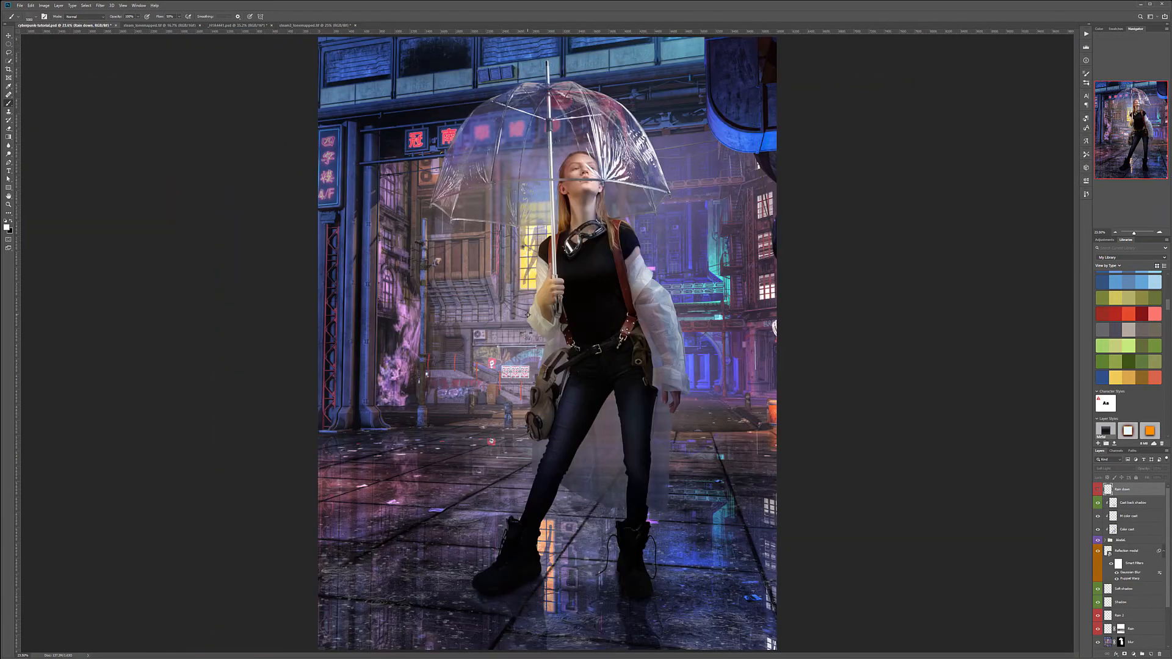
scroll(527, 314, "up", 3)
left_click(1097, 489)
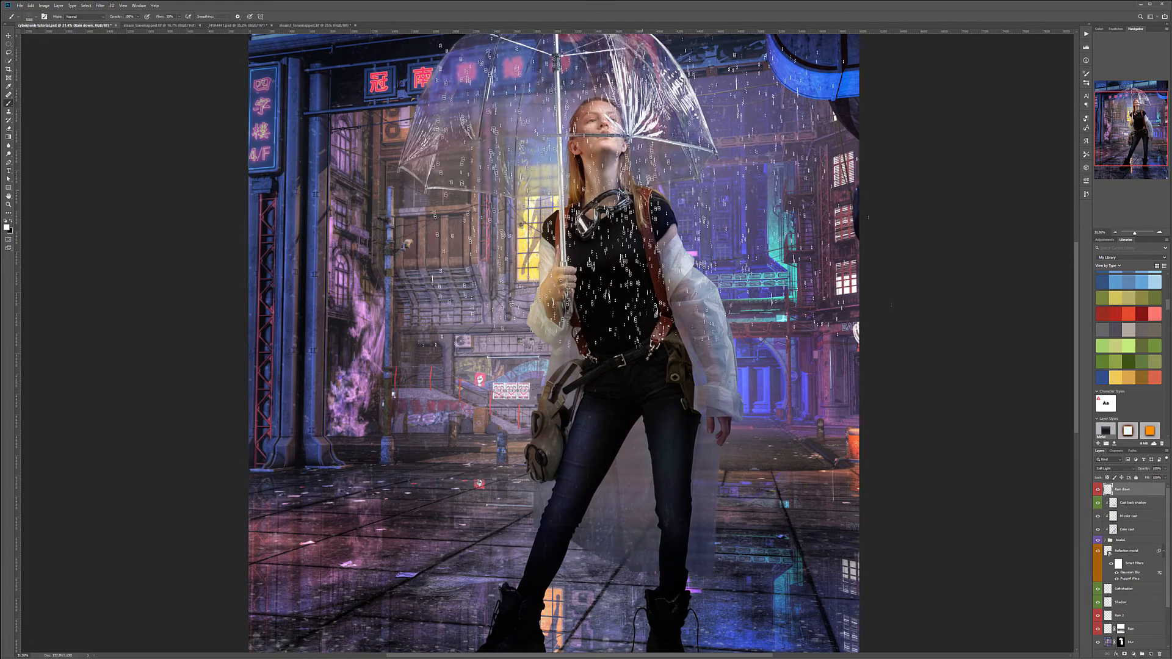
scroll(640, 178, "up", 3)
scroll(645, 205, "up", 3)
left_click_drag(645, 205, 624, 525)
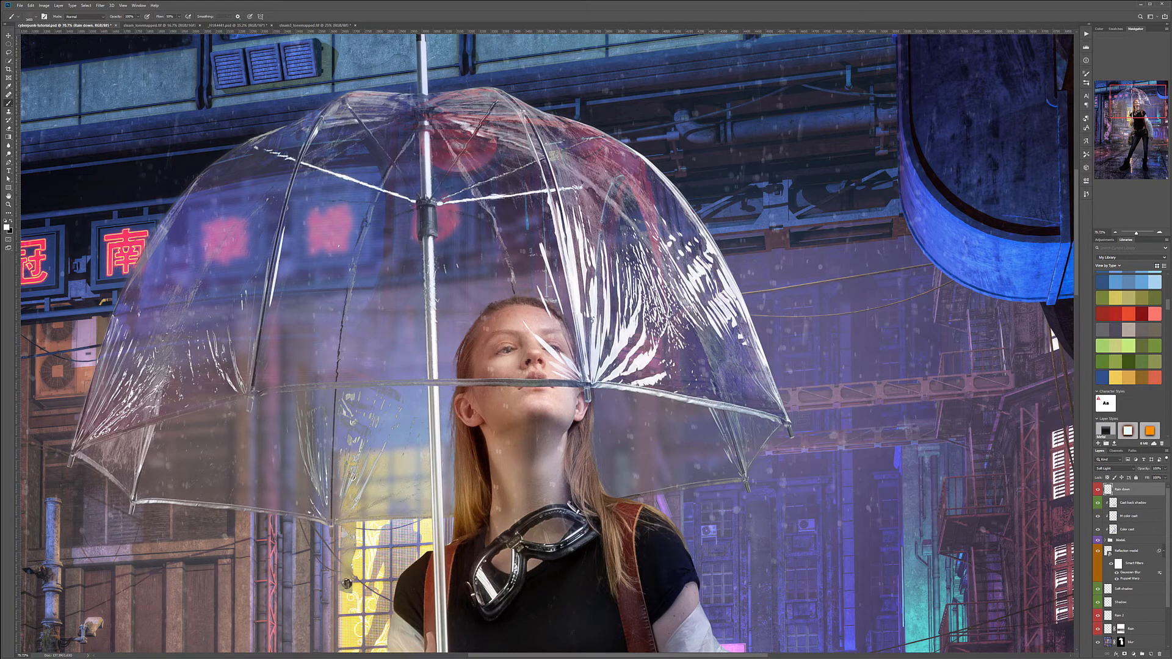
Step: Add a new layer above the Rain down layer and greatly reduce the rain brush size to suit the umbrella
left_click(1150, 655)
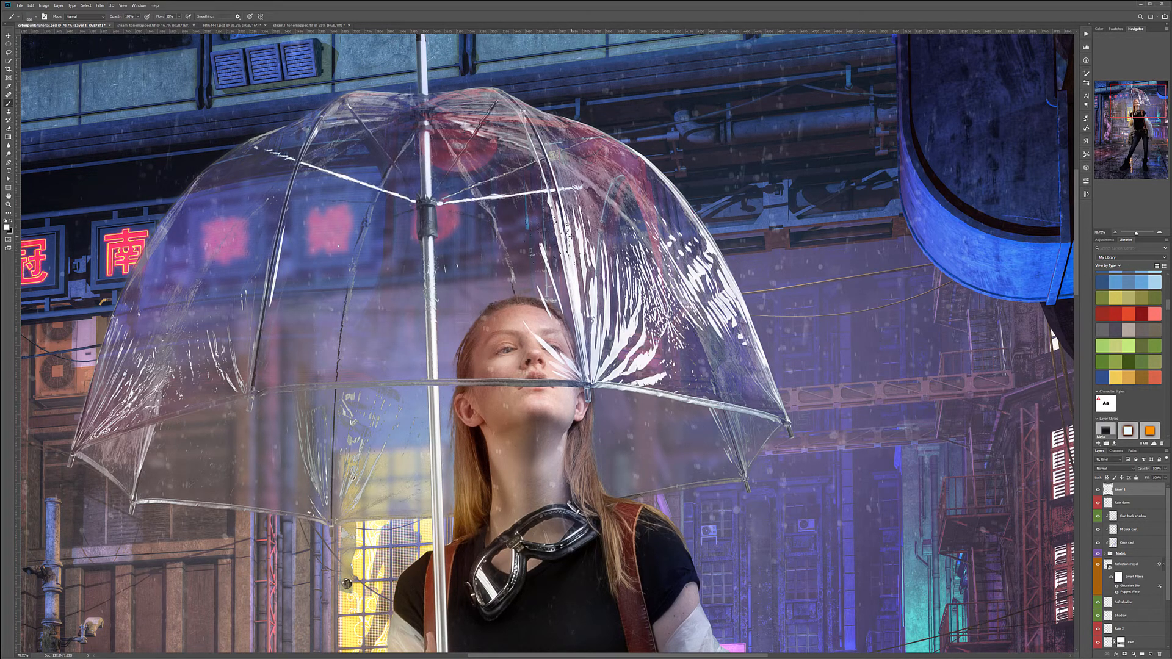
key("bracketleft")
key("bracketleft")
key("bracketleft")
key("bracketleft")
key("bracketleft")
key("bracketleft")
key("bracketleft")
key("bracketleft")
key("bracketleft")
key("bracketleft")
key("bracketleft")
key("bracketleft")
key("bracketleft")
key("bracketleft")
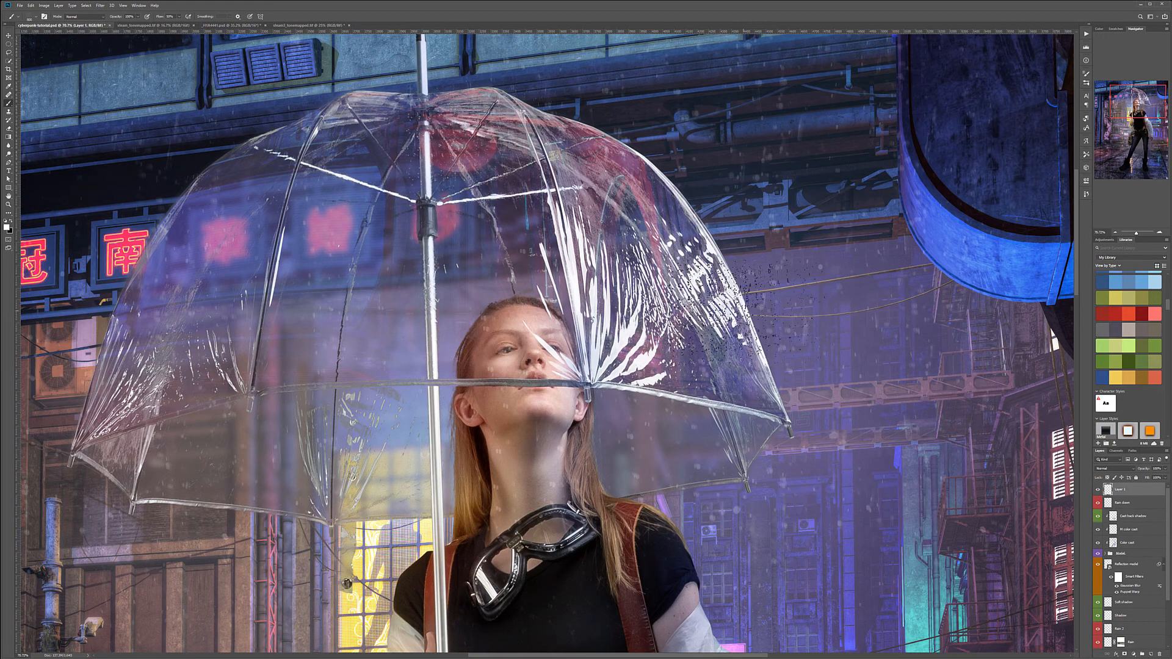
Step: Choose a different Rain Downpour brush, shrink it greatly, stamp fine raindrops on the umbrella, and check the new layer in the full composition
right_click(512, 276)
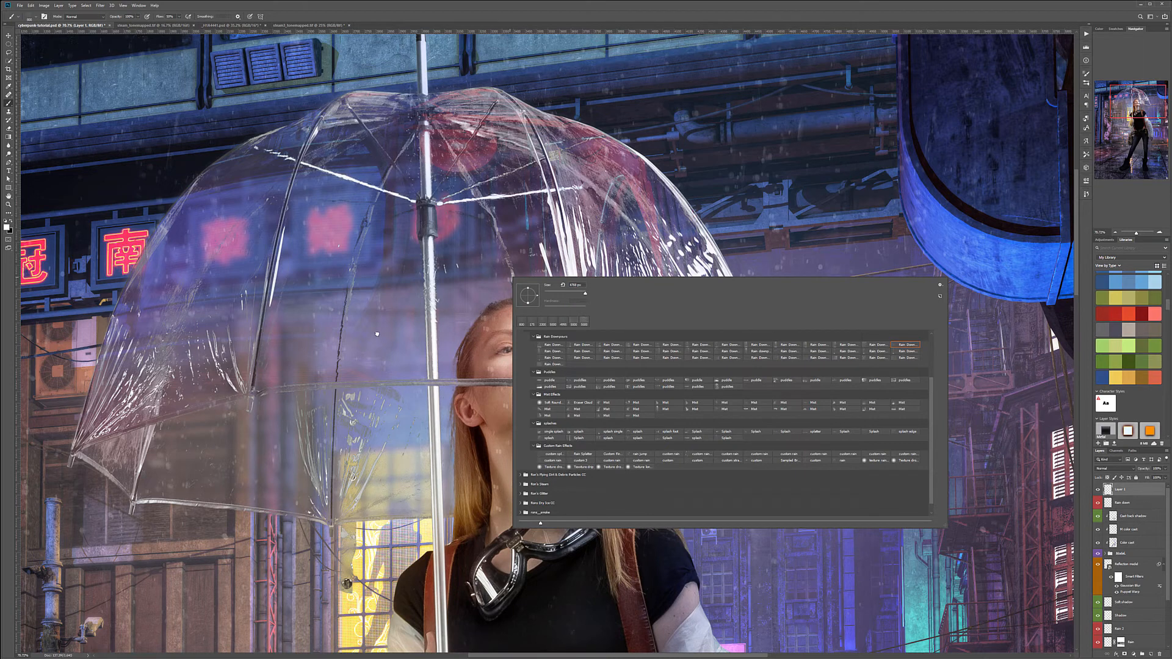
double_click(551, 357)
left_click(562, 333)
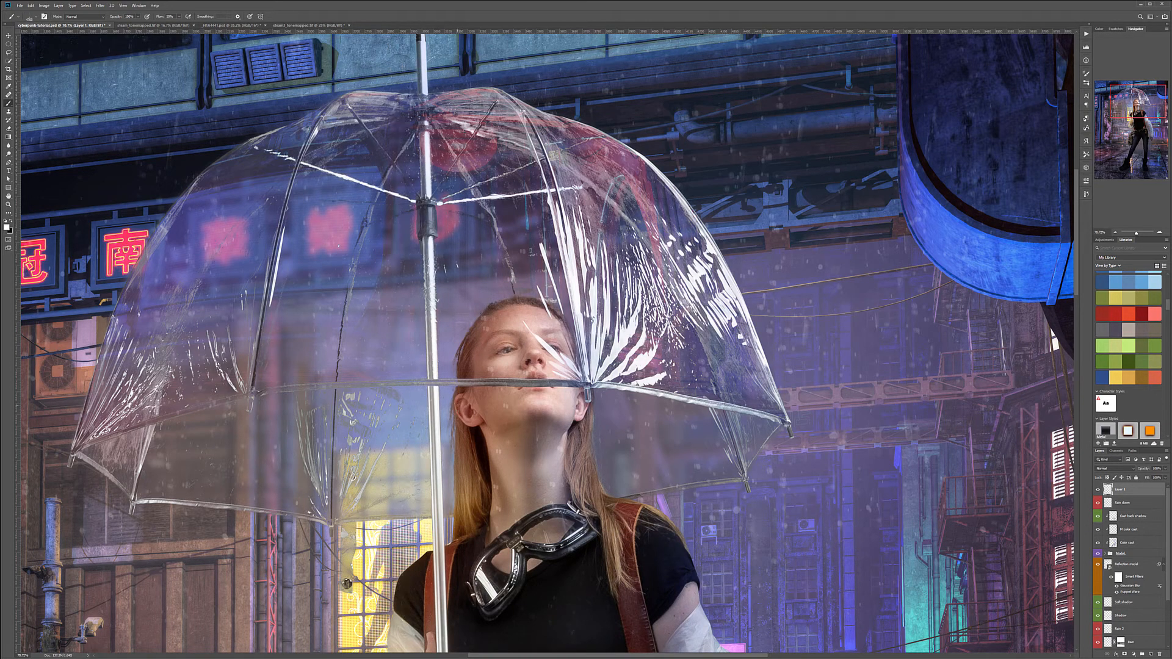
key("bracketleft")
key("bracketleft")
key("bracketleft")
key("bracketleft")
key("bracketleft")
key("bracketleft")
key("bracketleft")
key("bracketleft")
key("bracketleft")
key("bracketleft")
key("bracketleft")
key("bracketleft")
key("bracketleft")
key("bracketleft")
key("bracketleft")
key("bracketleft")
key("bracketleft")
key("bracketleft")
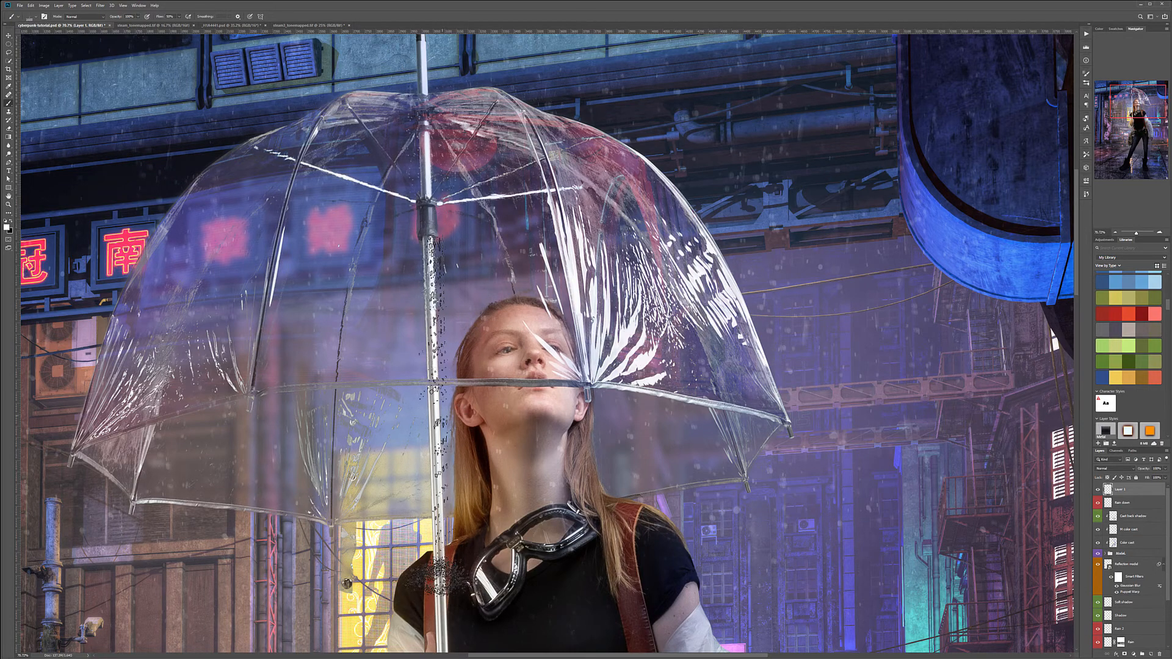
key("bracketleft")
key("bracketleft")
left_click(439, 485)
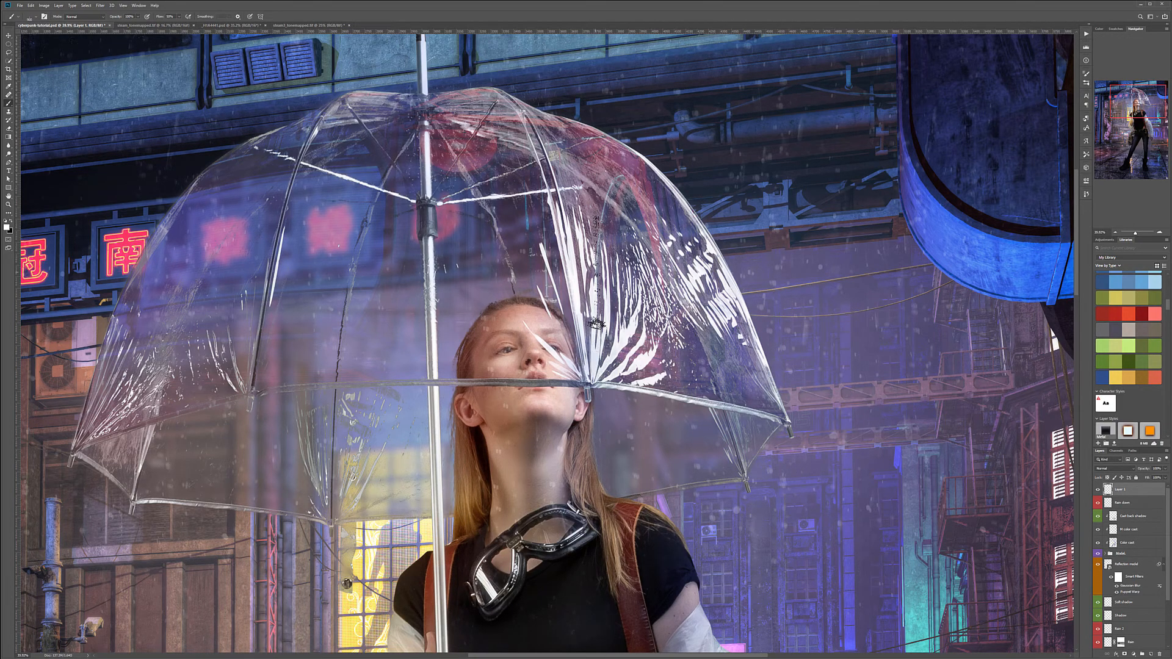
key("ctrl+0")
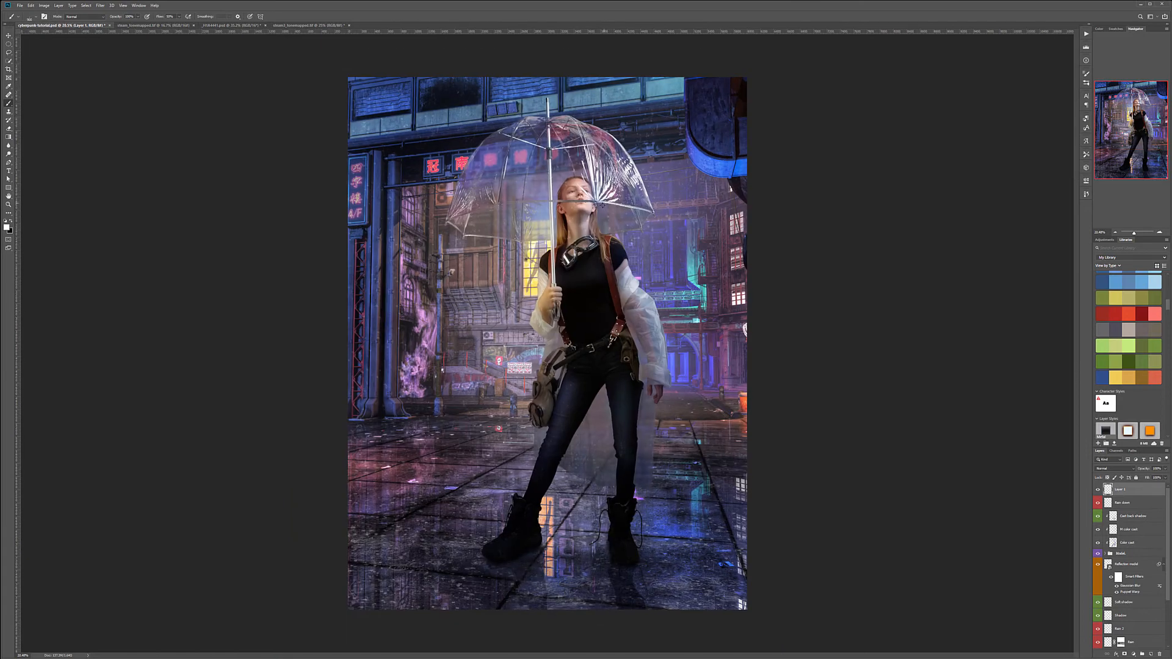
left_click(1097, 489)
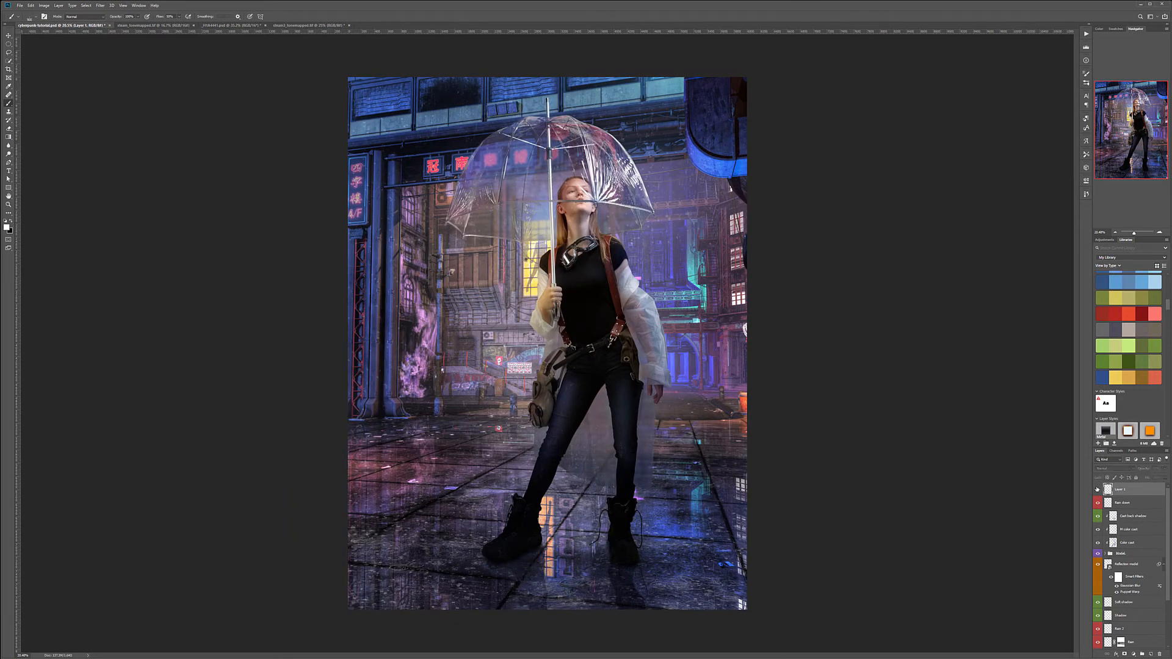
Step: Give the new raindrop layer a red colour label and rename it Rain drops
right_click(1160, 490)
left_click(1151, 430)
double_click(1122, 489)
key("Return")
left_click(7, 33)
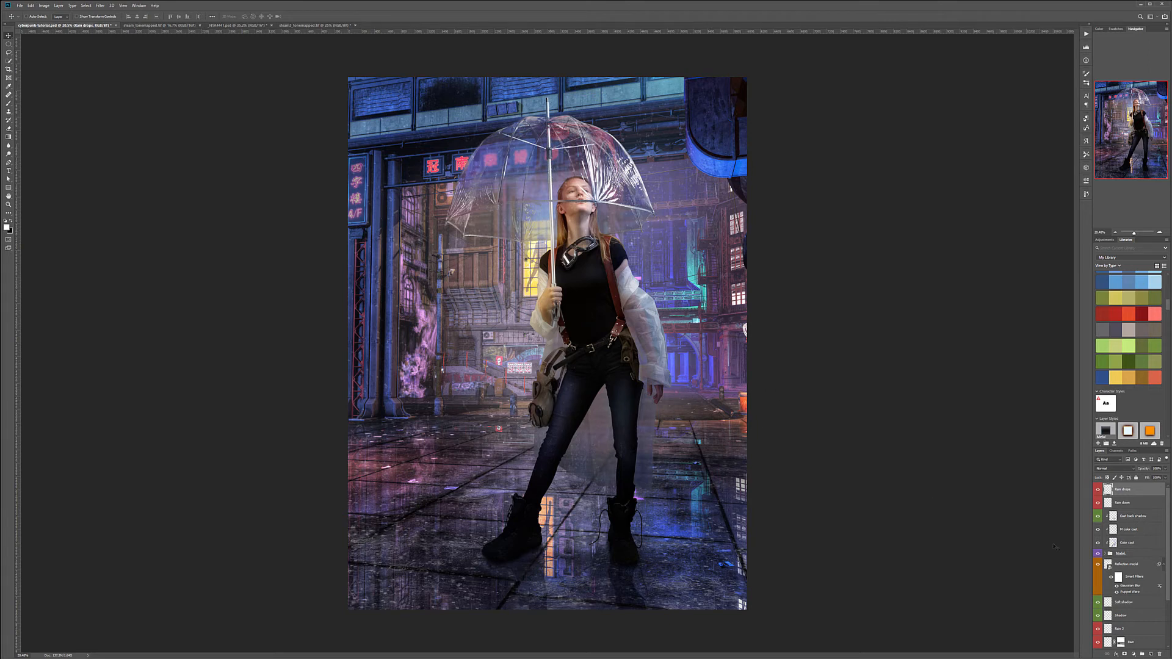
Step: Add a new layer directly above the Rain 2 layer, name it Fog and label it red
scroll(1131, 581, "down", 5)
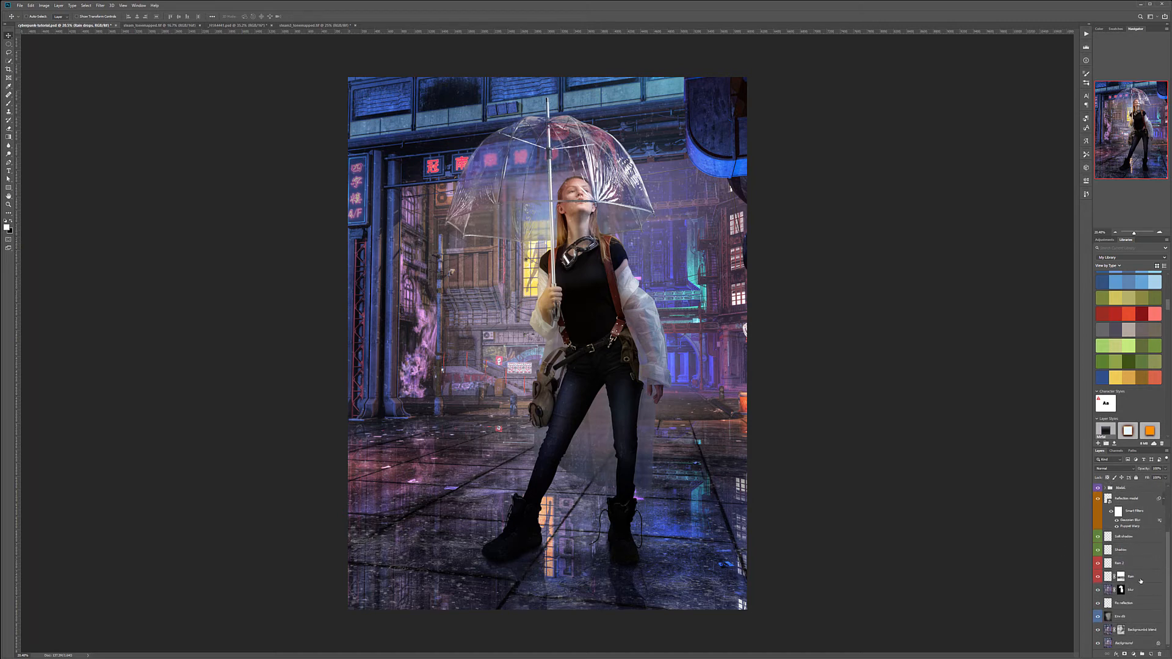
left_click(1141, 562)
left_click(1151, 654)
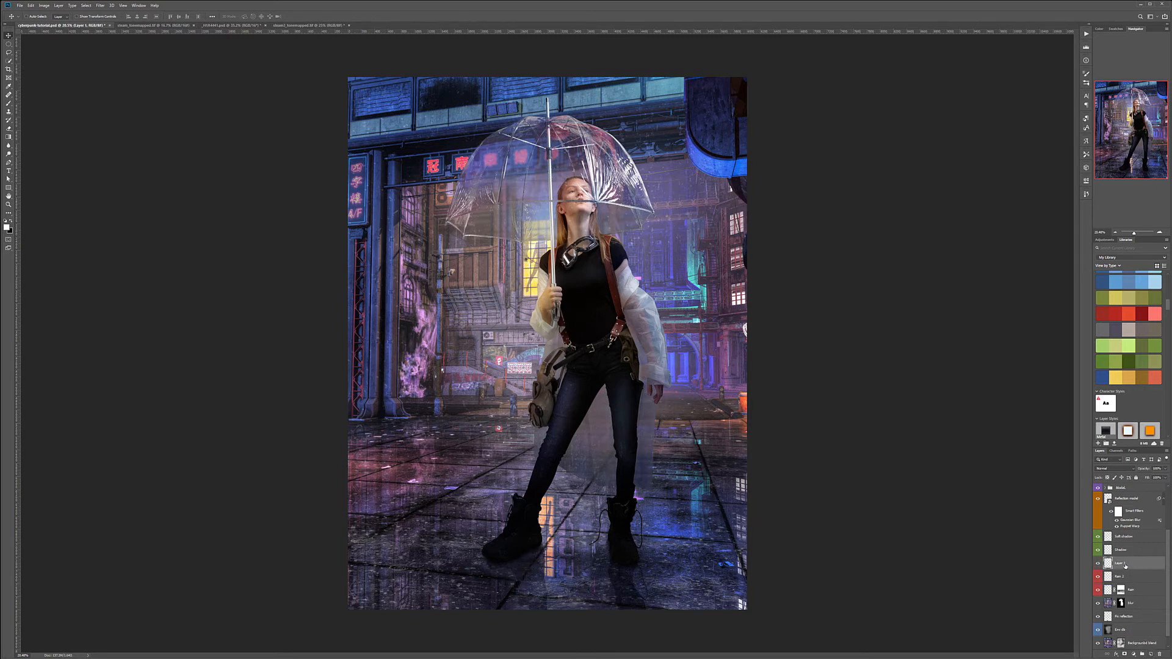
double_click(1122, 563)
type("R")
type("og")
key("Return")
right_click(1149, 567)
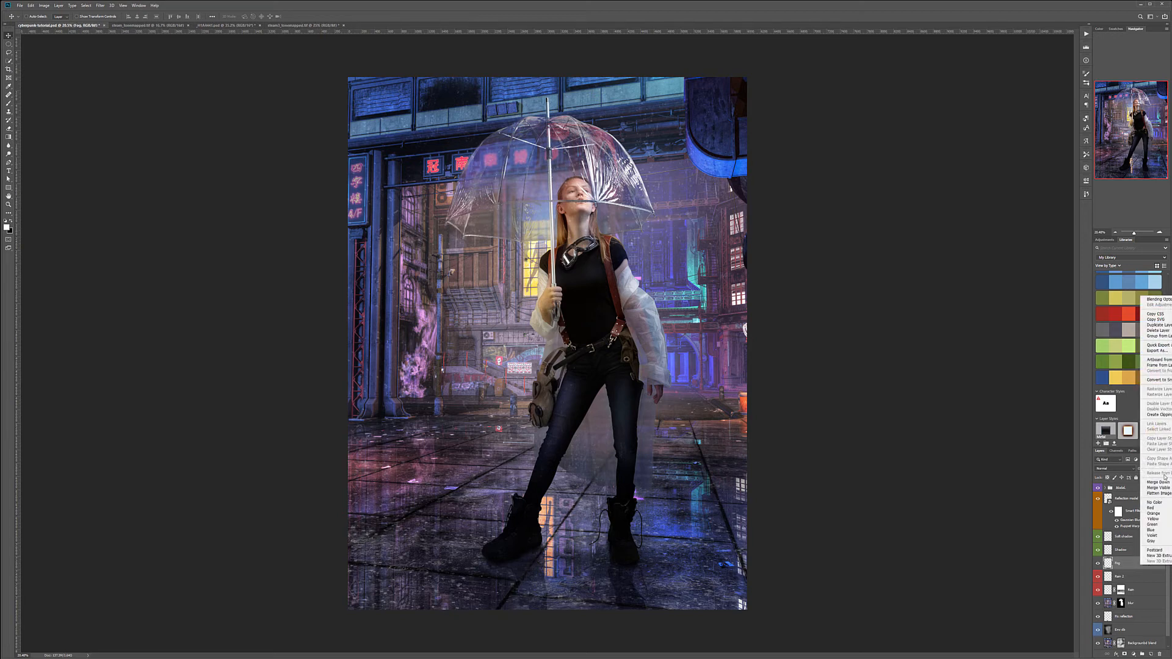
left_click(1150, 508)
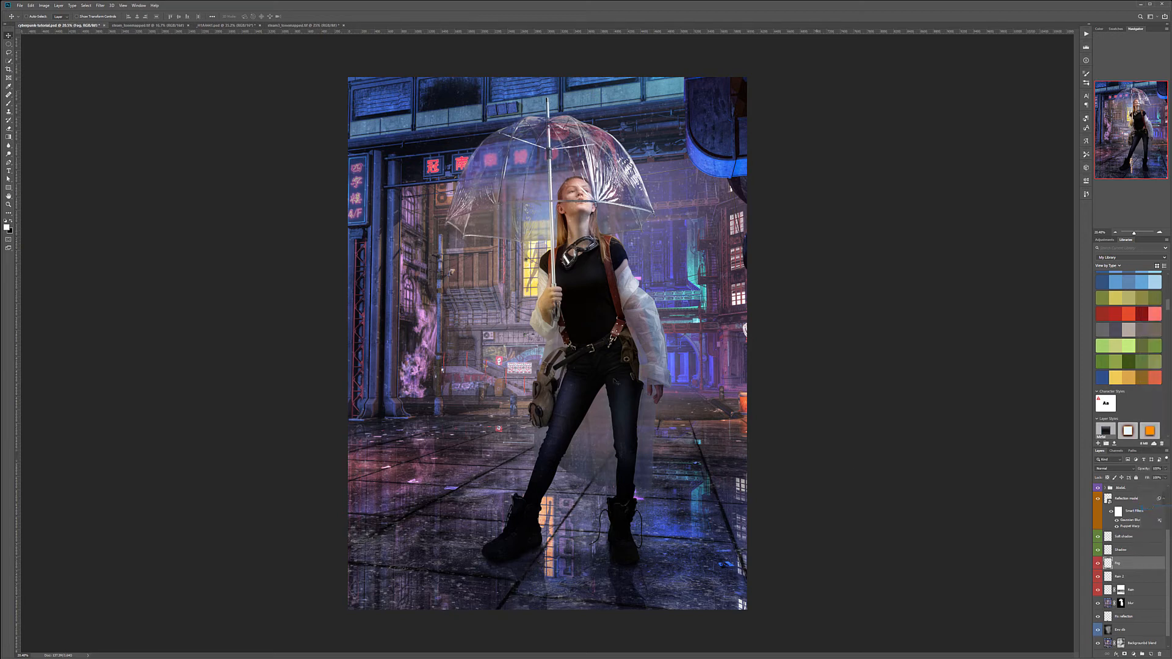
Step: Collapse the rain effects brush set and choose a brush from the fog brush set
key("b")
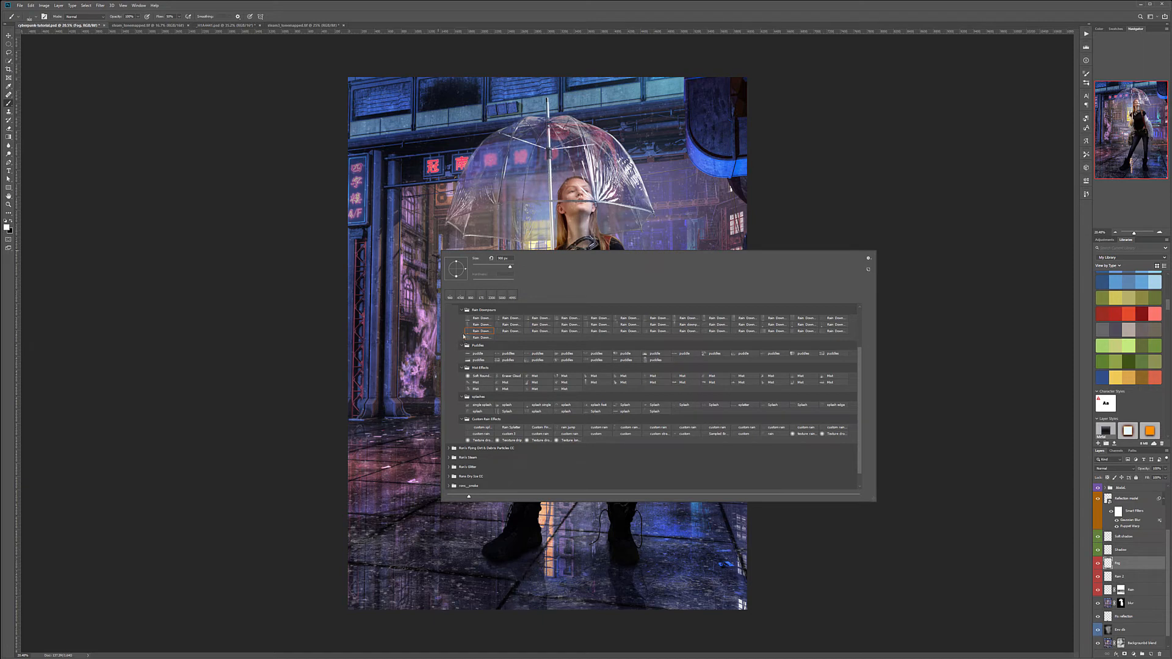
scroll(463, 335, "up", 1)
scroll(474, 308, "up", 1)
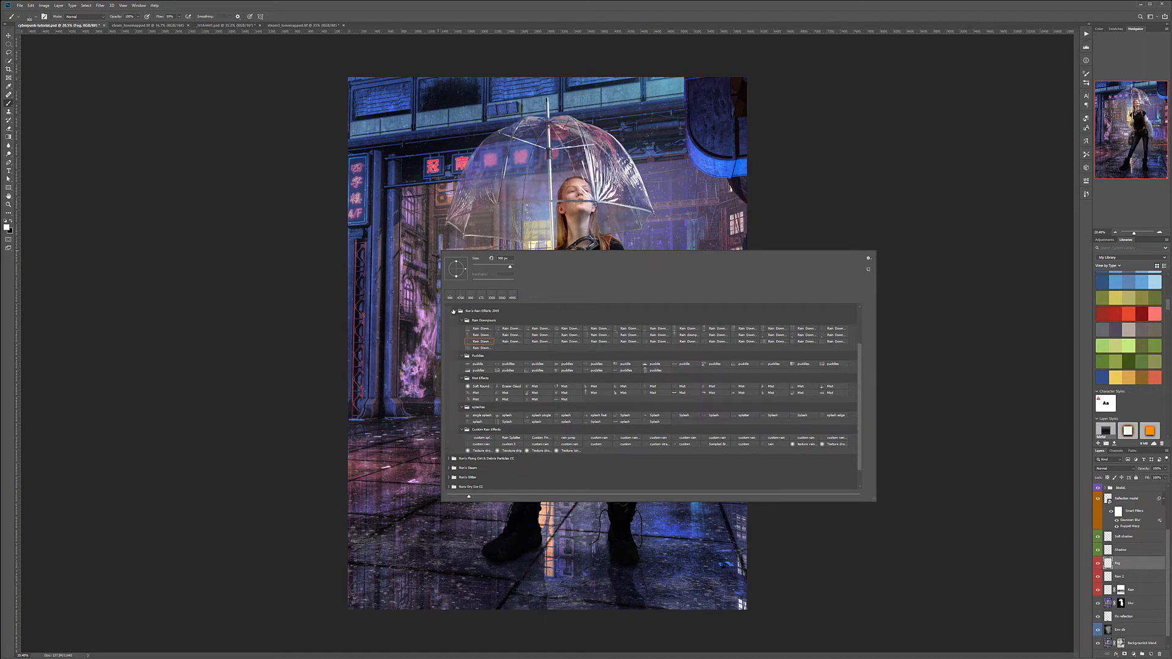
left_click(456, 311)
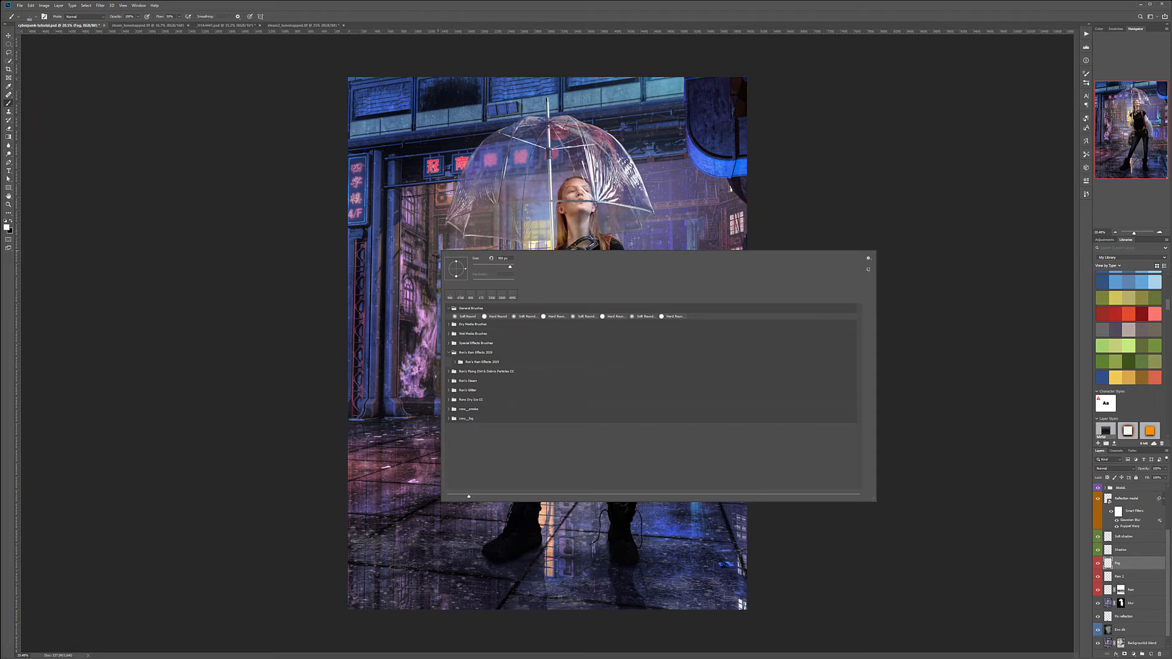
key("Escape")
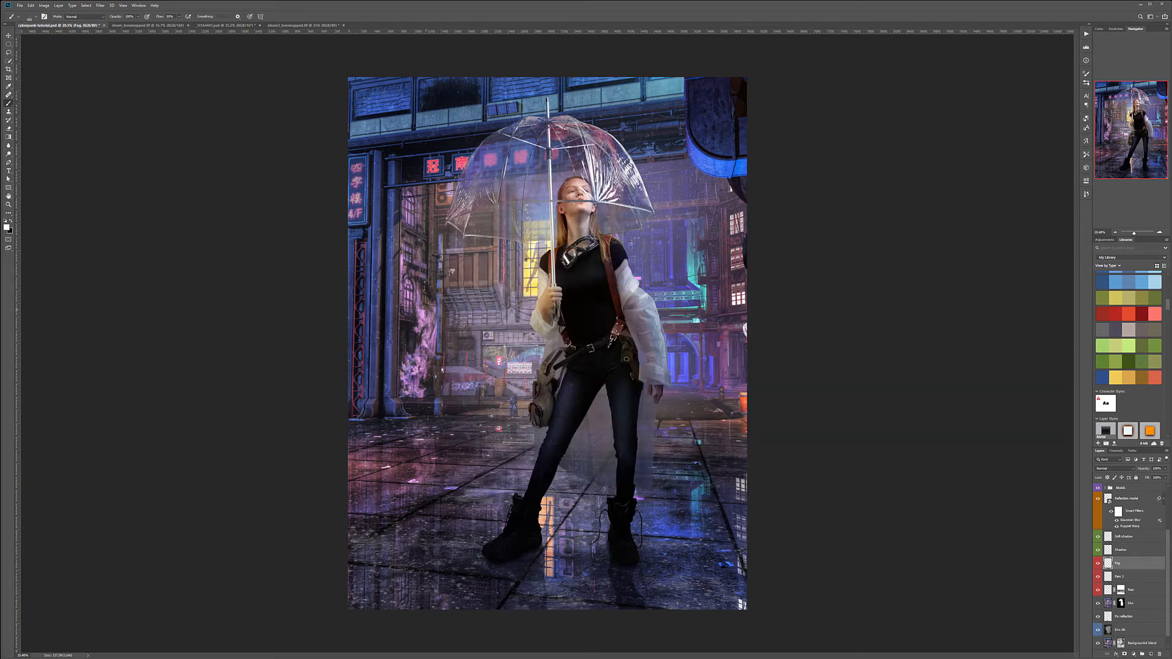
right_click(429, 309)
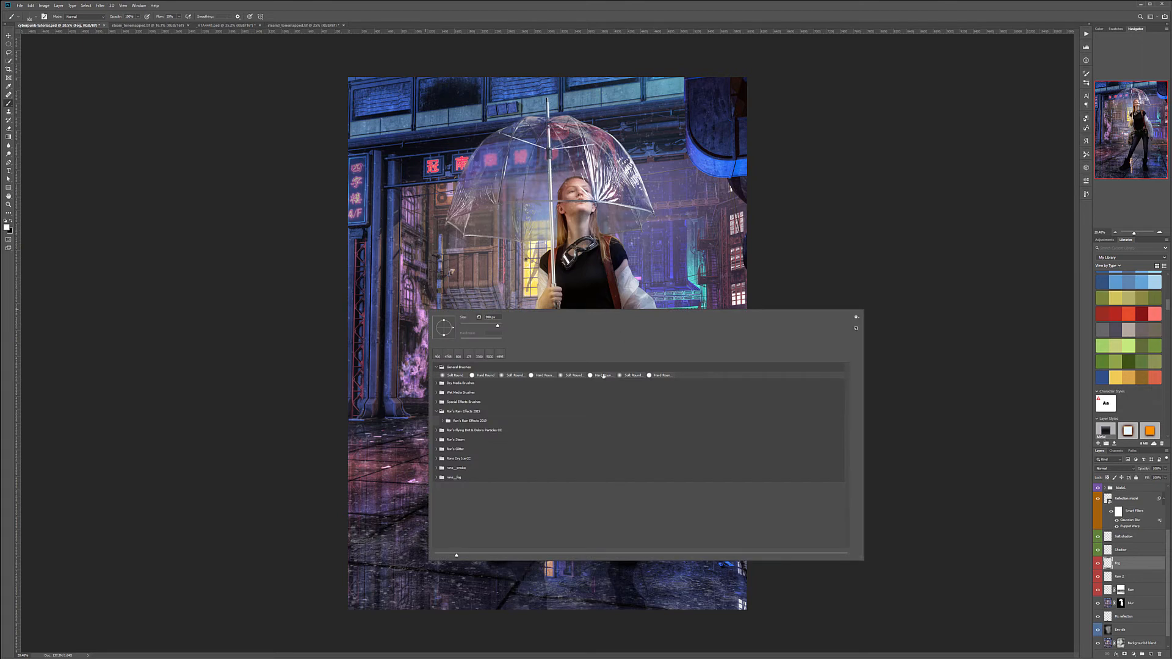
left_click(437, 478)
left_click(629, 511)
left_click(368, 387)
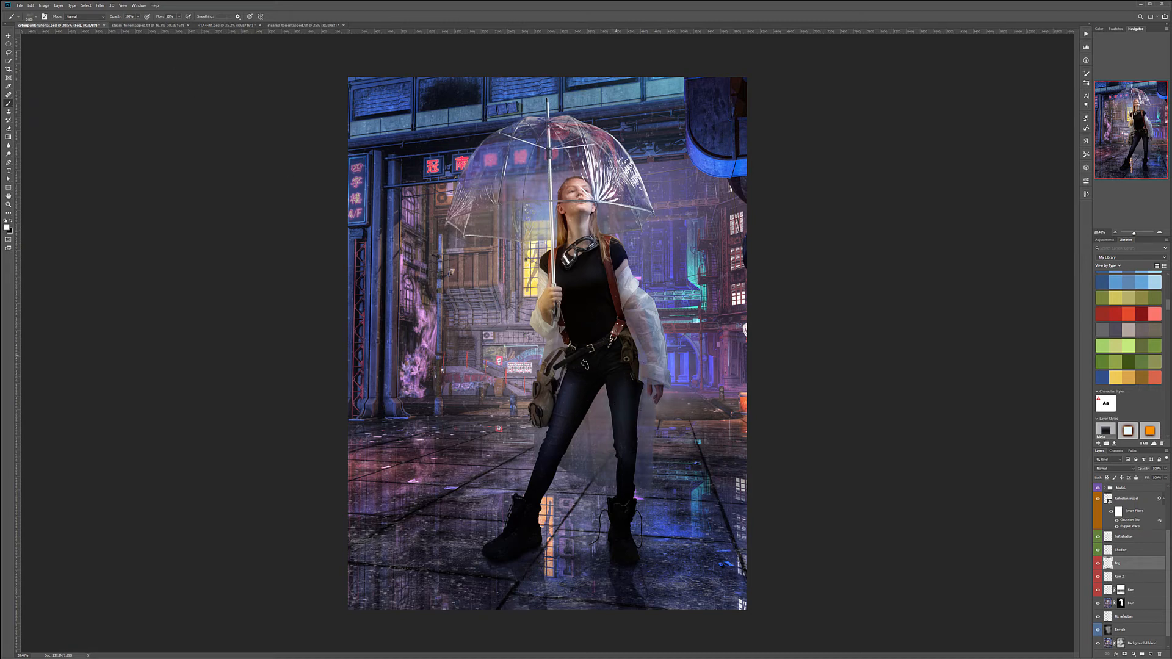
Step: Paint fog along the far edge of the street behind the model, using the chosen fog brush and a second one
mouse_move(522, 404)
left_mouse_down()
mouse_move(463, 402)
mouse_move(577, 392)
mouse_move(449, 400)
left_mouse_up()
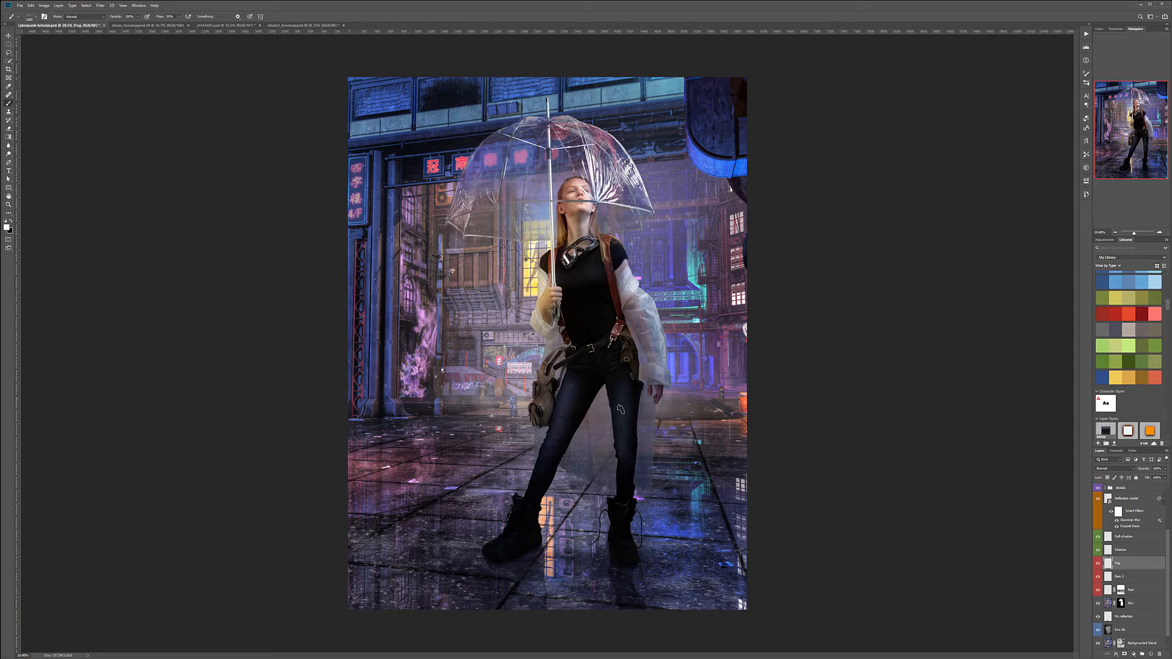
mouse_move(621, 410)
left_mouse_down()
mouse_move(684, 412)
mouse_move(648, 366)
mouse_move(531, 370)
mouse_move(486, 407)
mouse_move(375, 414)
mouse_move(780, 410)
mouse_move(665, 377)
mouse_move(613, 343)
left_mouse_up()
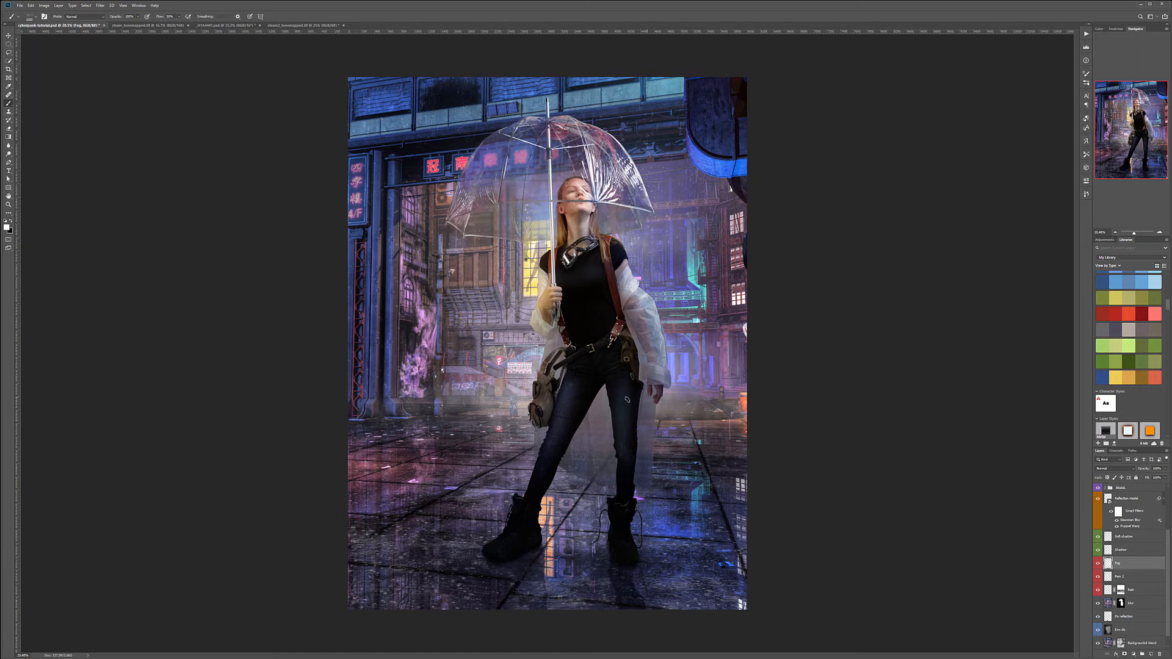
right_click(626, 389)
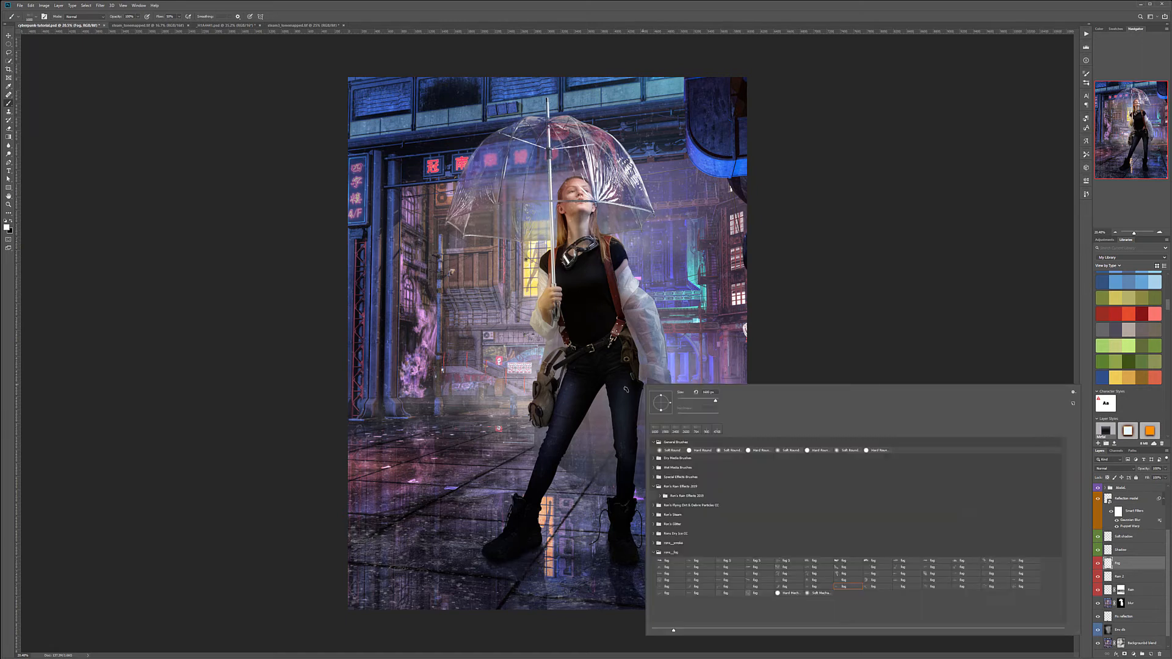
left_click(904, 581)
left_click(537, 426)
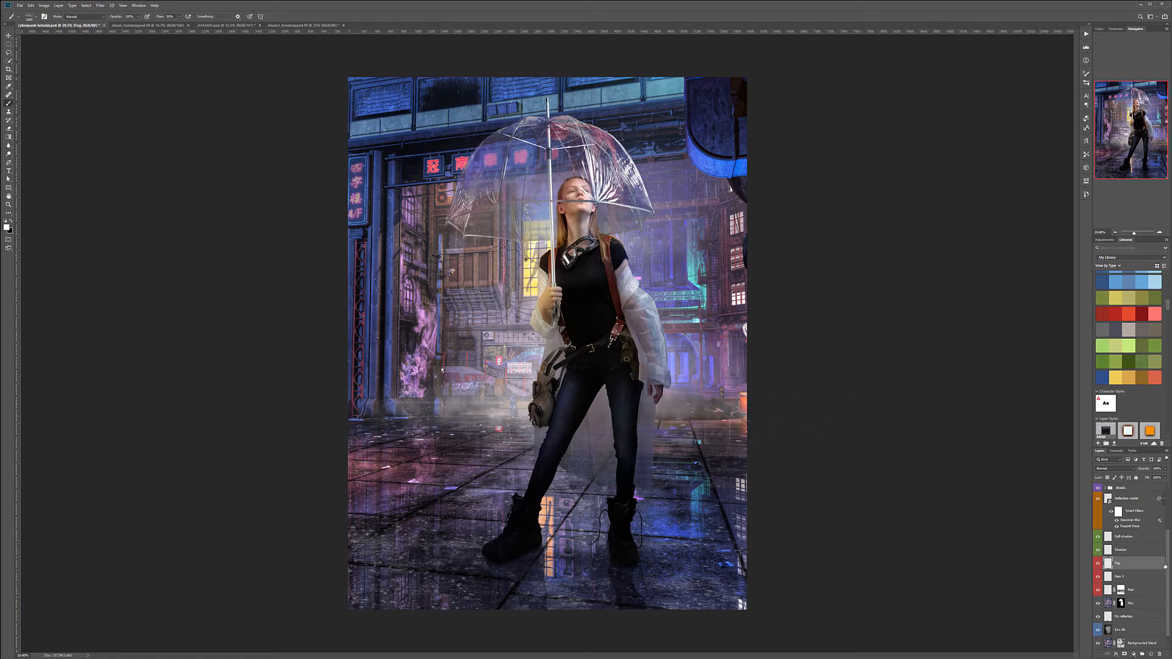
Step: Add a new layer above Rain drops, name it Fog and give it a red colour label
scroll(1165, 565, "up", 5)
left_click(1143, 488)
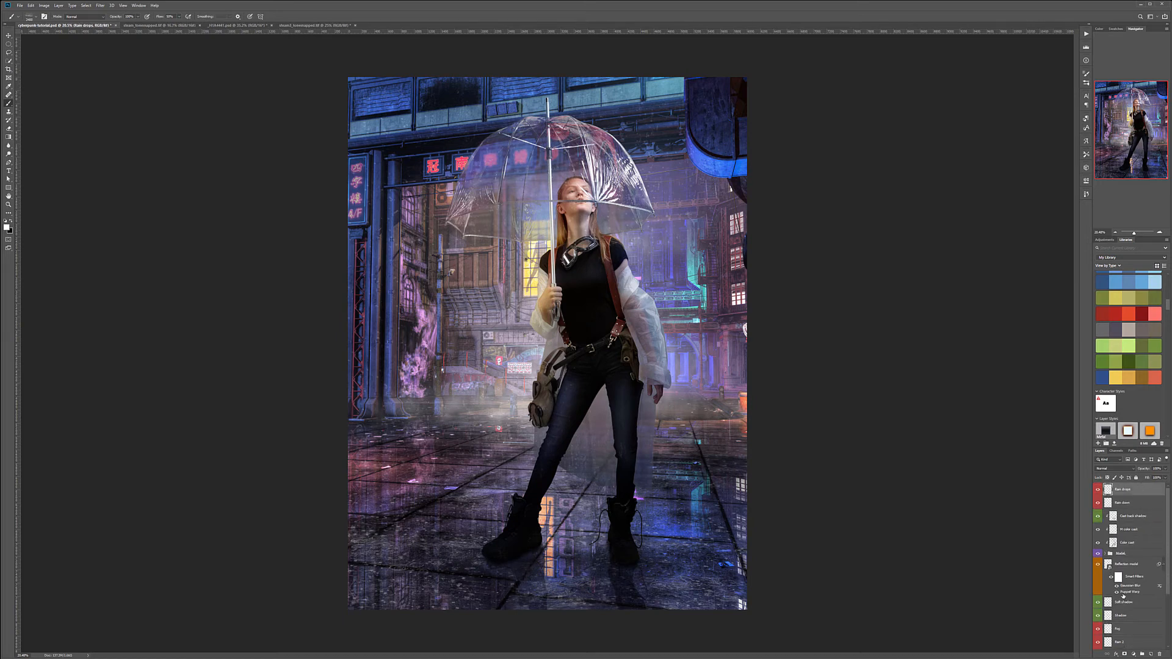
left_click(1150, 654)
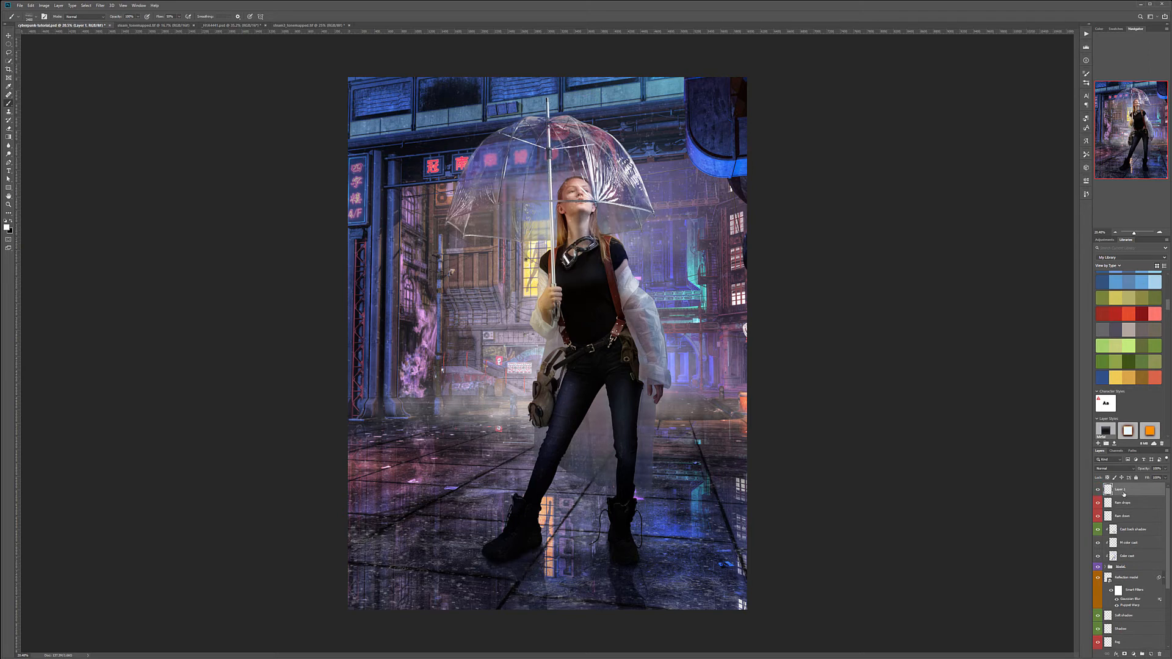
double_click(1124, 492)
type("Fog")
key("Return")
right_click(1141, 489)
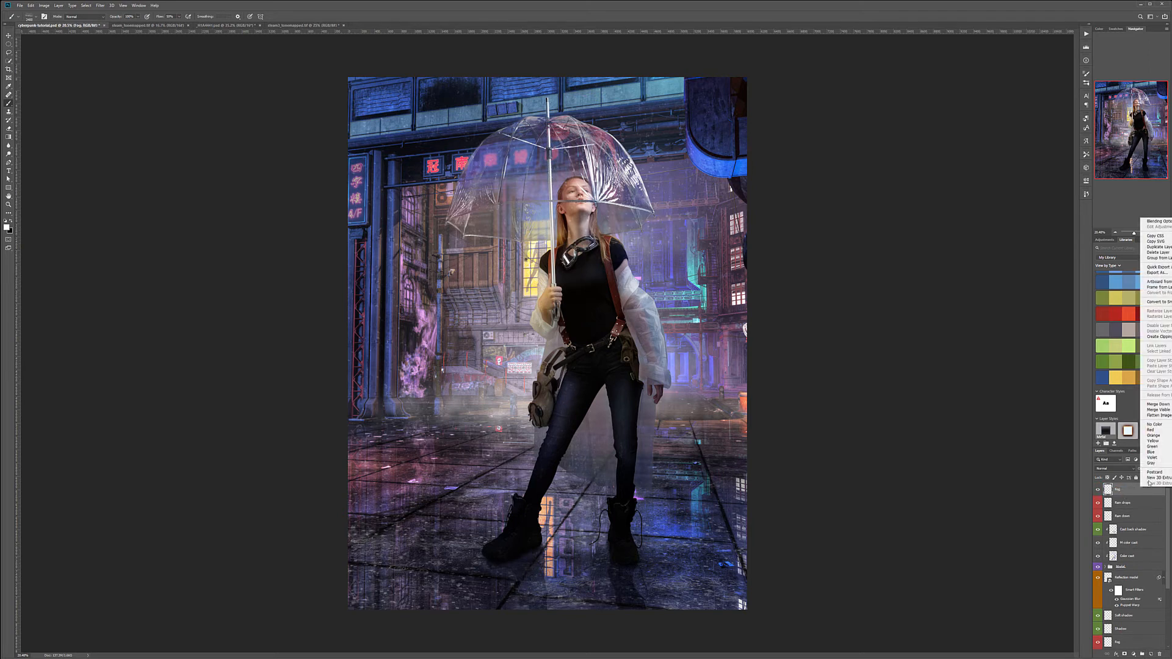
left_click(1151, 429)
Step: Paint faint fog over the scene on the topmost Fog layer, trying several different fog brushes
right_click(595, 332)
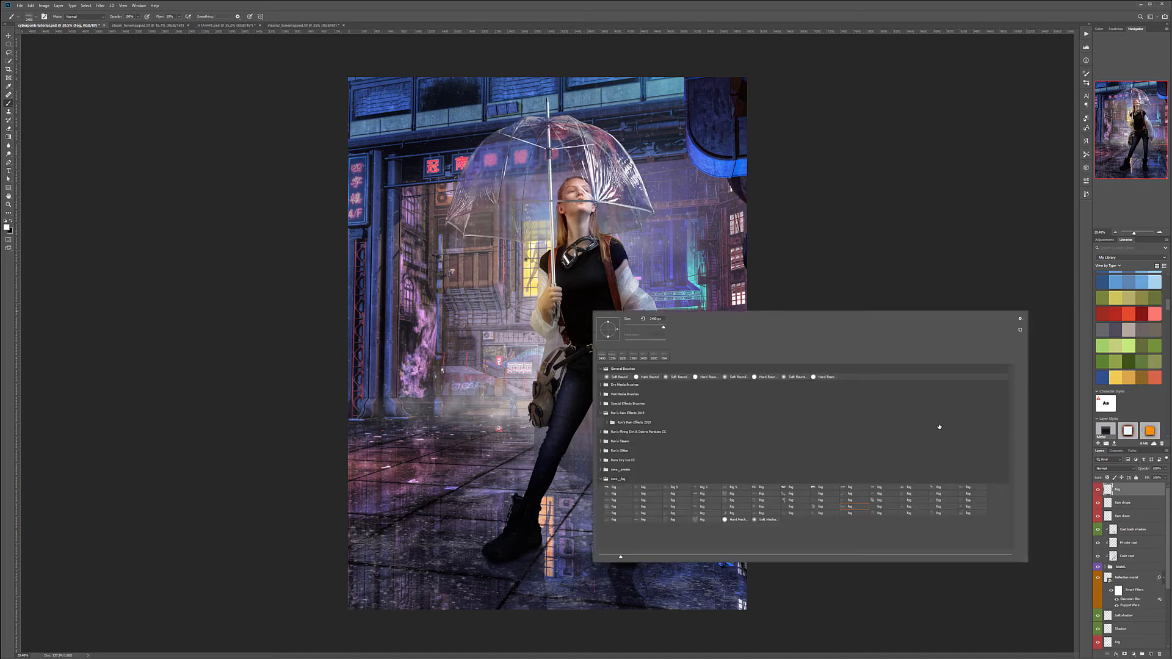
left_click(823, 513)
left_click(672, 500)
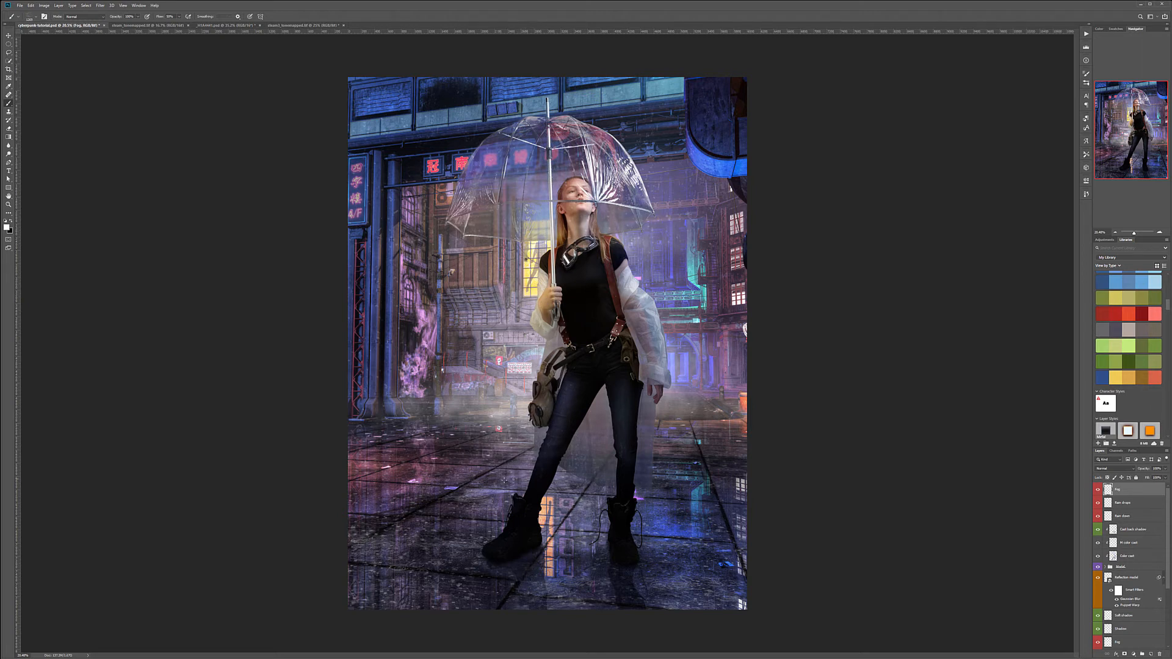
right_click(504, 405)
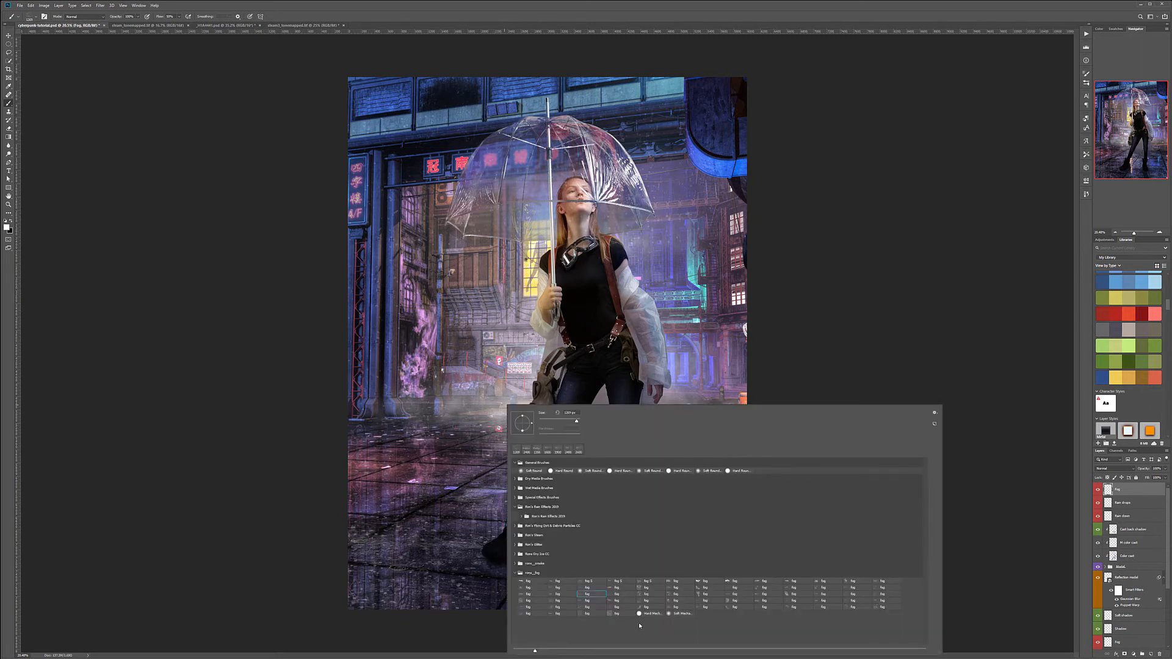
left_click(623, 596)
key("Return")
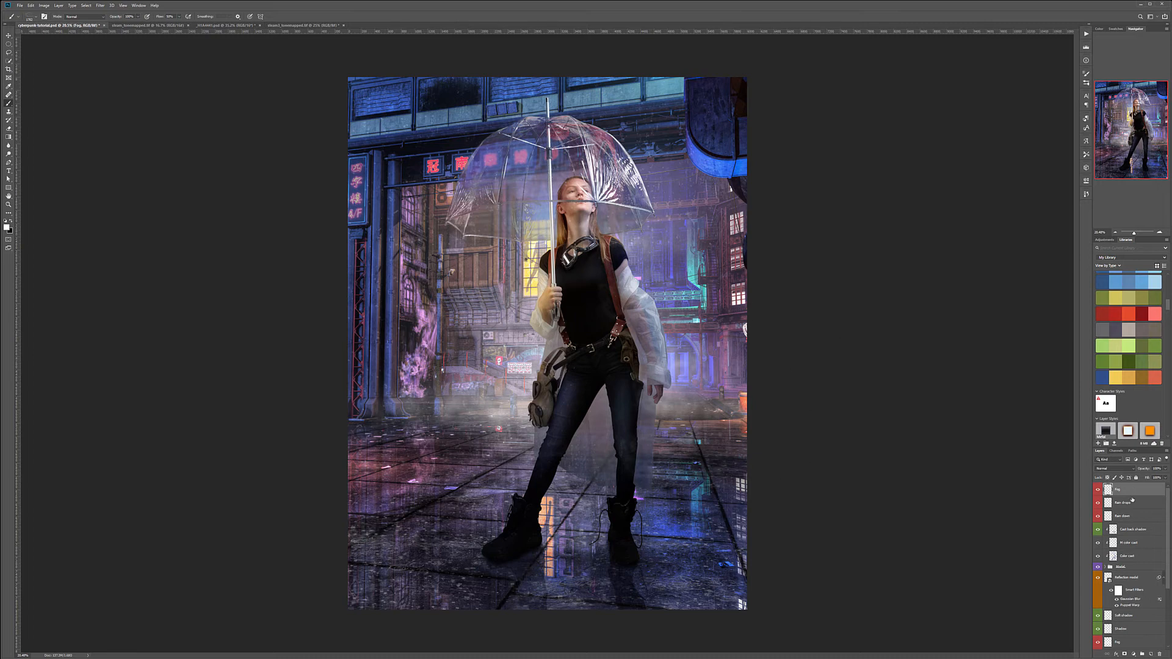
Step: Compare the image with the topmost Fog layer hidden and shown, and adjust that layer's opacity
left_click(1098, 490)
left_click(1098, 490)
left_click(1098, 489)
left_click(1098, 489)
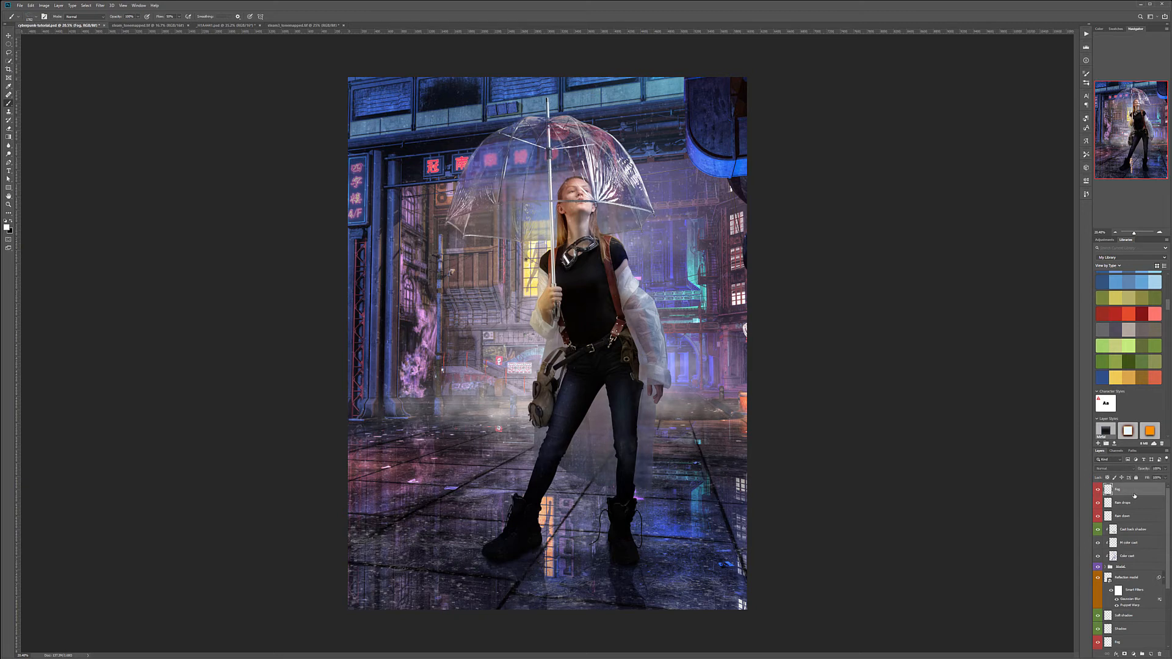
left_click(1164, 468)
left_click_drag(1134, 477, 1148, 477)
Step: Slightly reduce the opacity of the Fog layer behind the model, set its blend mode to Soft Light, and toggle its visibility to compare
scroll(1147, 602, "down", 1)
left_click(1147, 628)
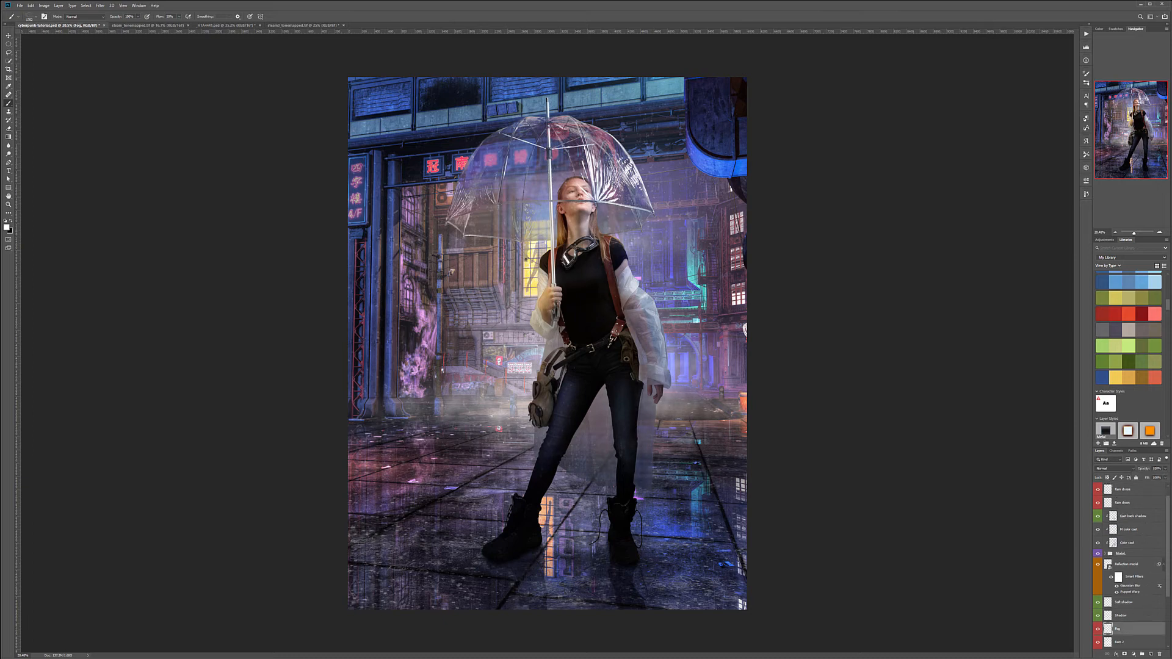
left_click(1164, 470)
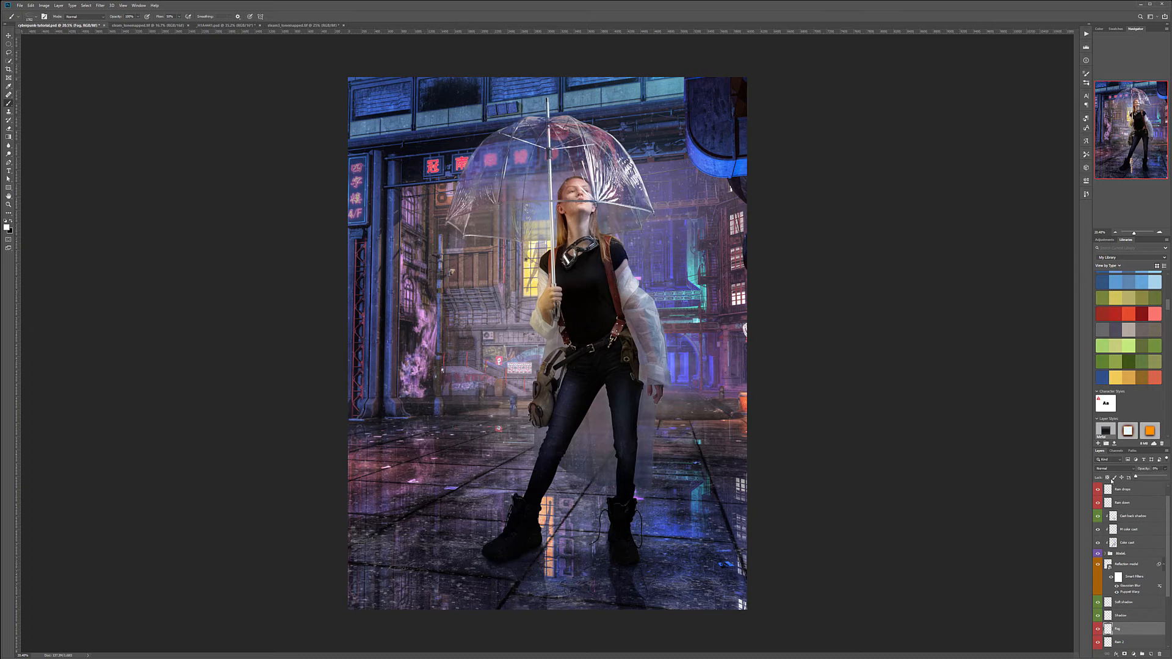
left_click_drag(1158, 478, 1165, 478)
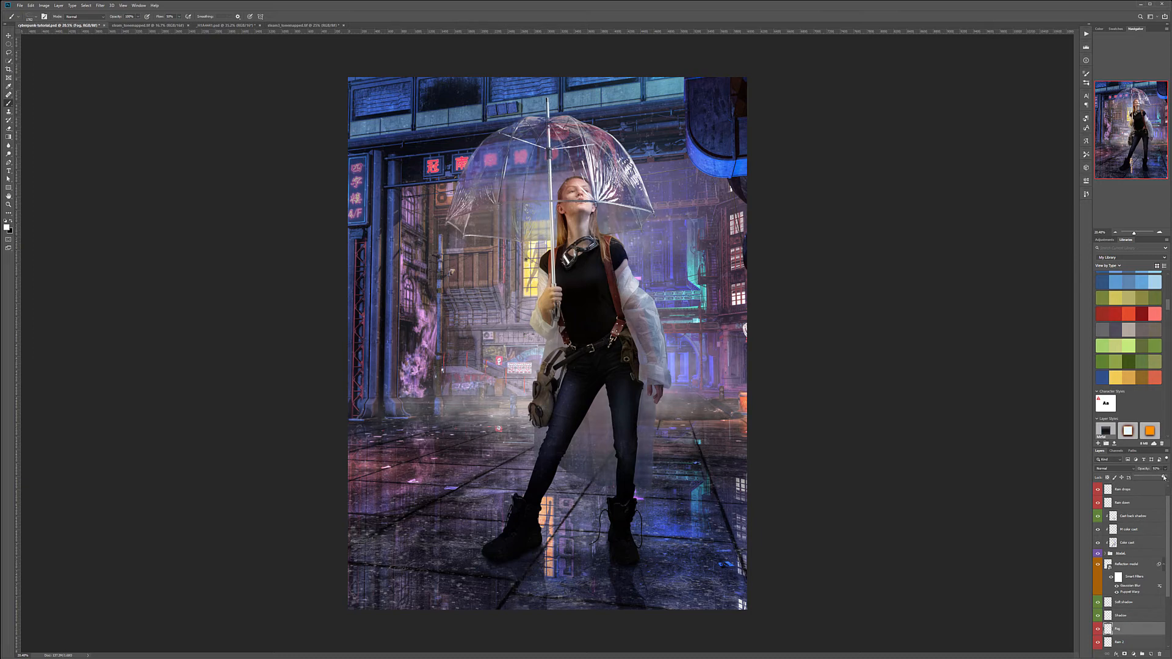
left_click(1125, 468)
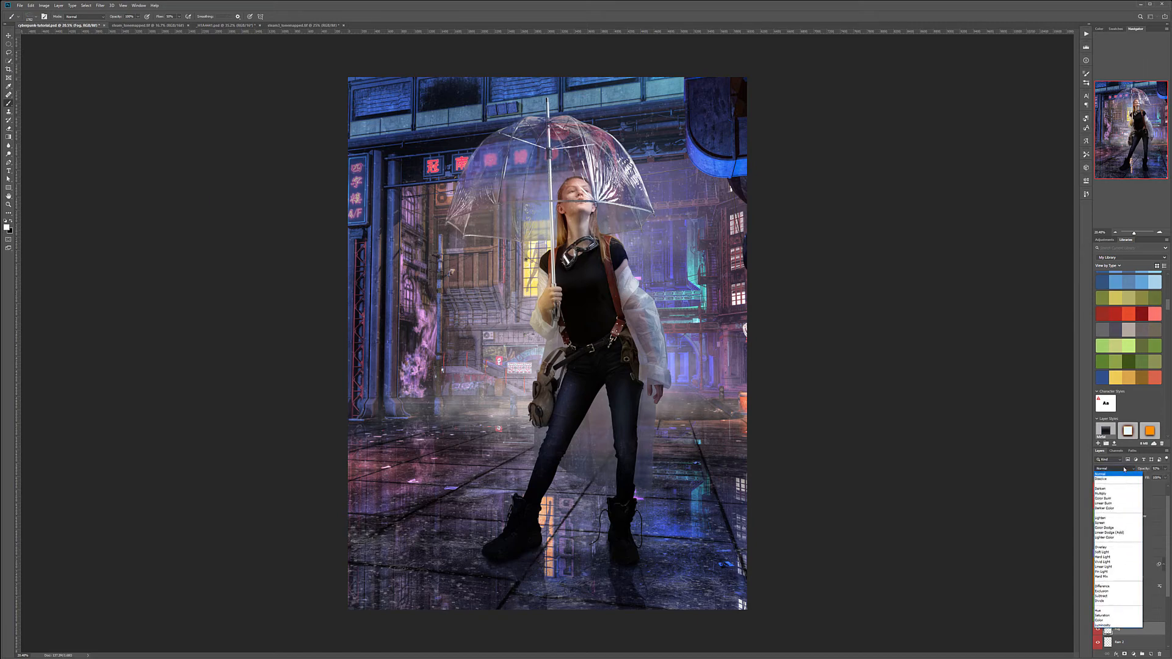
left_click(1113, 552)
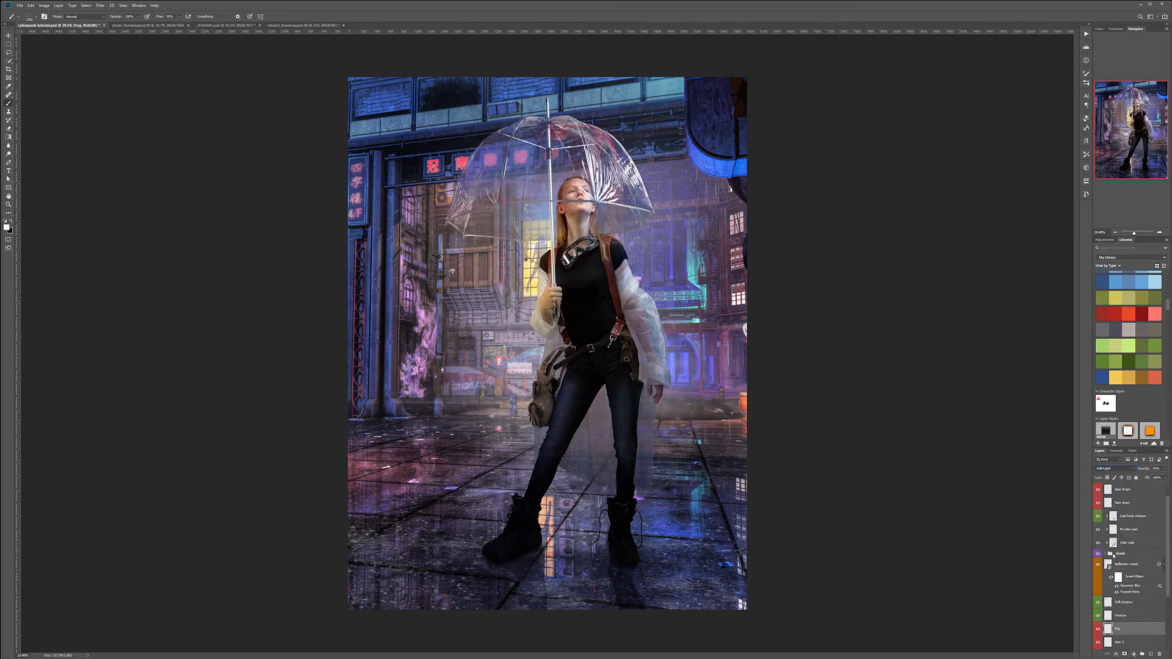
left_click(1098, 629)
left_click(1098, 628)
left_click(1097, 628)
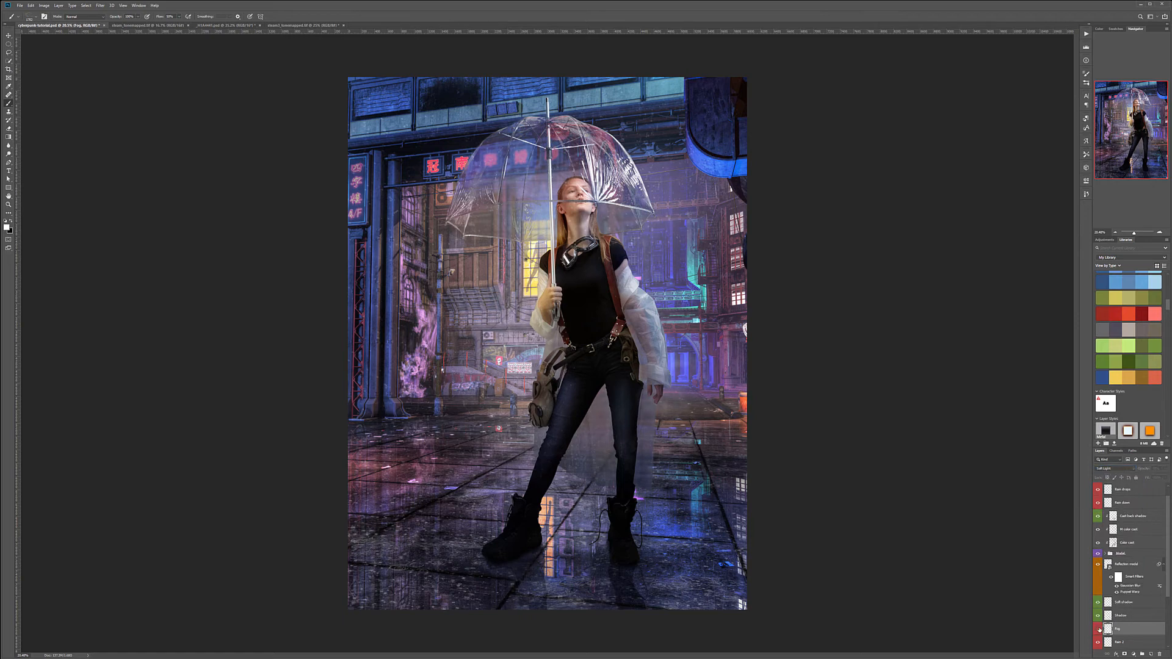
Step: Show the Fog layer behind the model again and fine-tune its opacity
left_click(1097, 629)
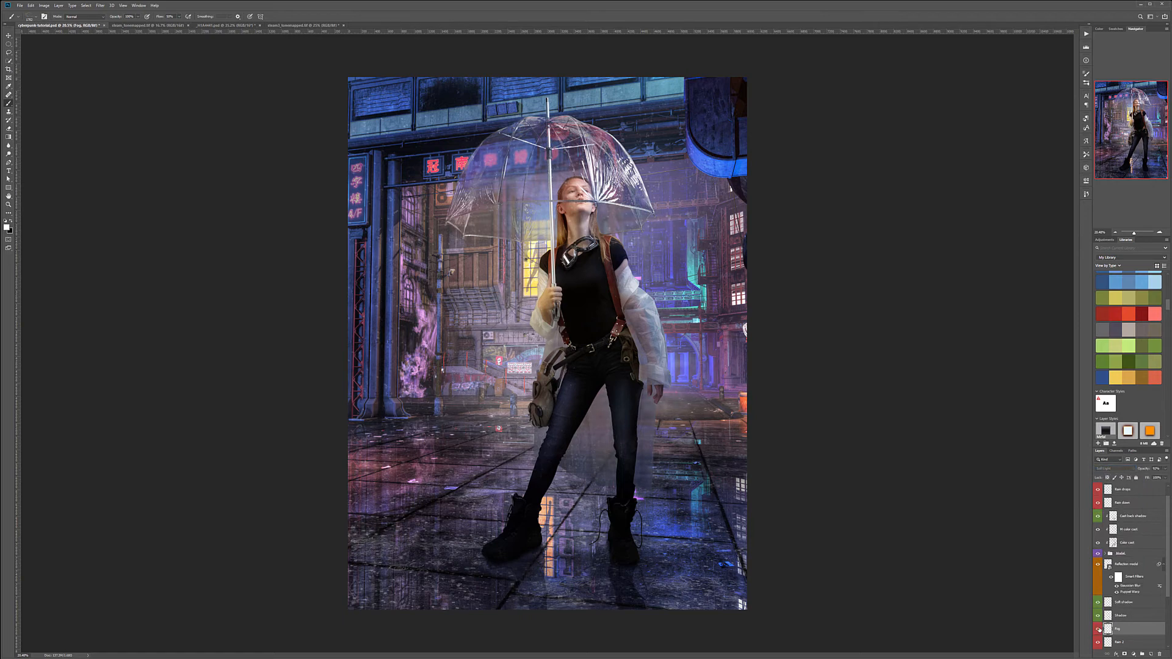
left_click(1163, 469)
scroll(1162, 511, "up", 1)
Step: Set the topmost Fog layer's blend mode to Soft Light, toggle its visibility to compare, and raise its opacity to 100%
left_click(1135, 489)
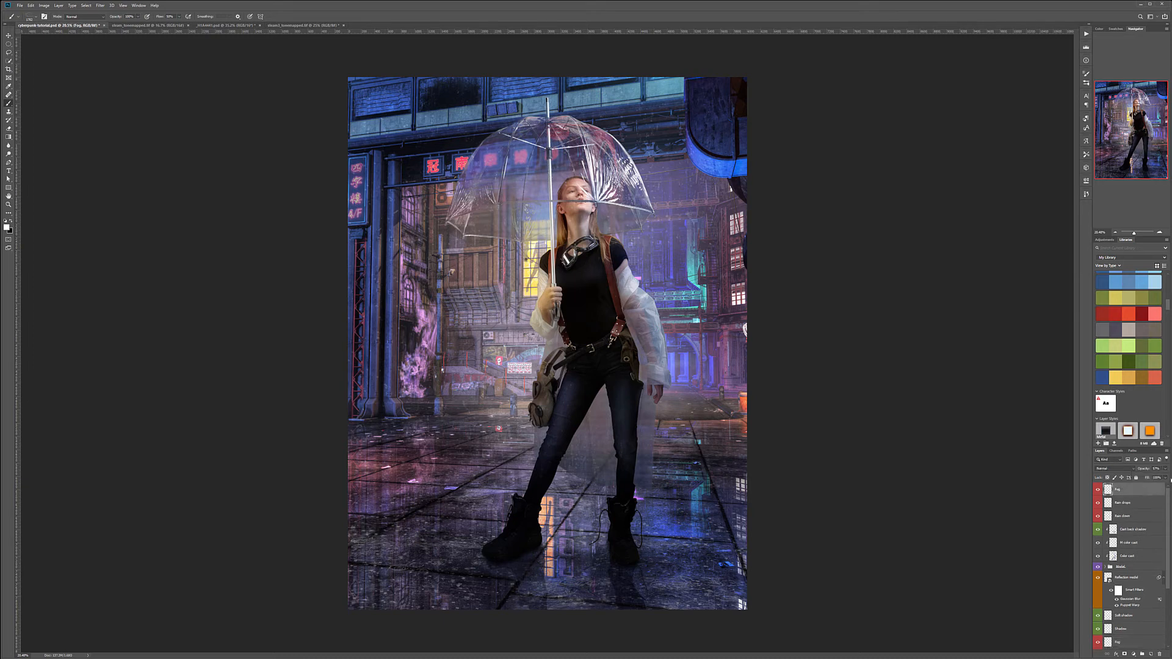
left_click(1134, 471)
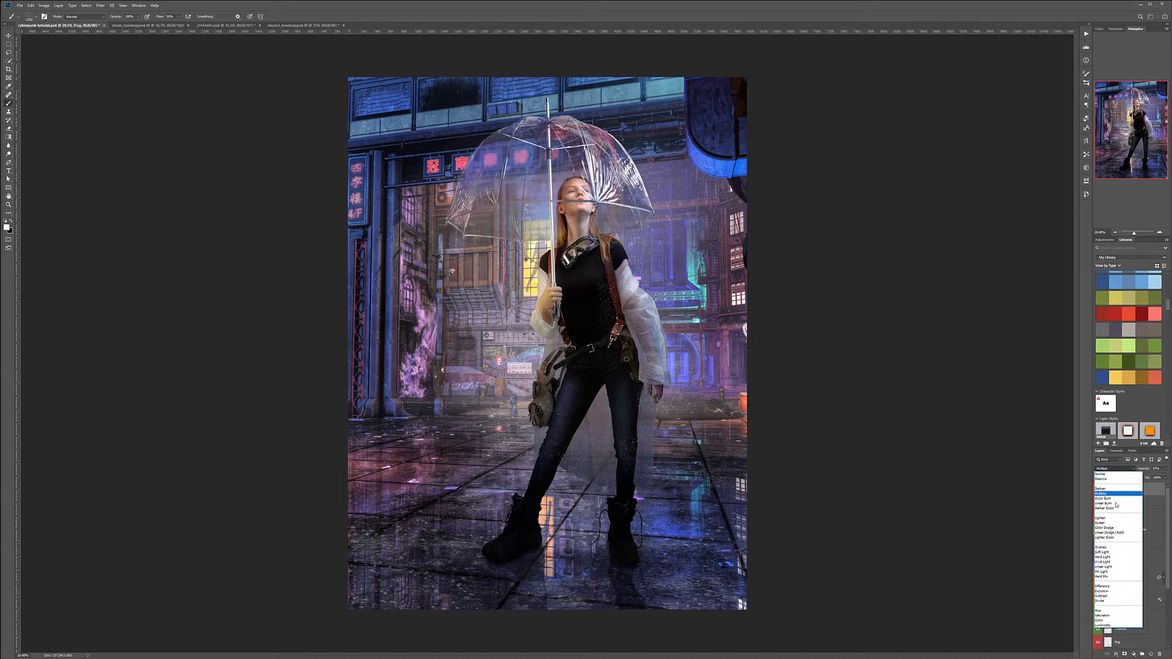
left_click(1111, 552)
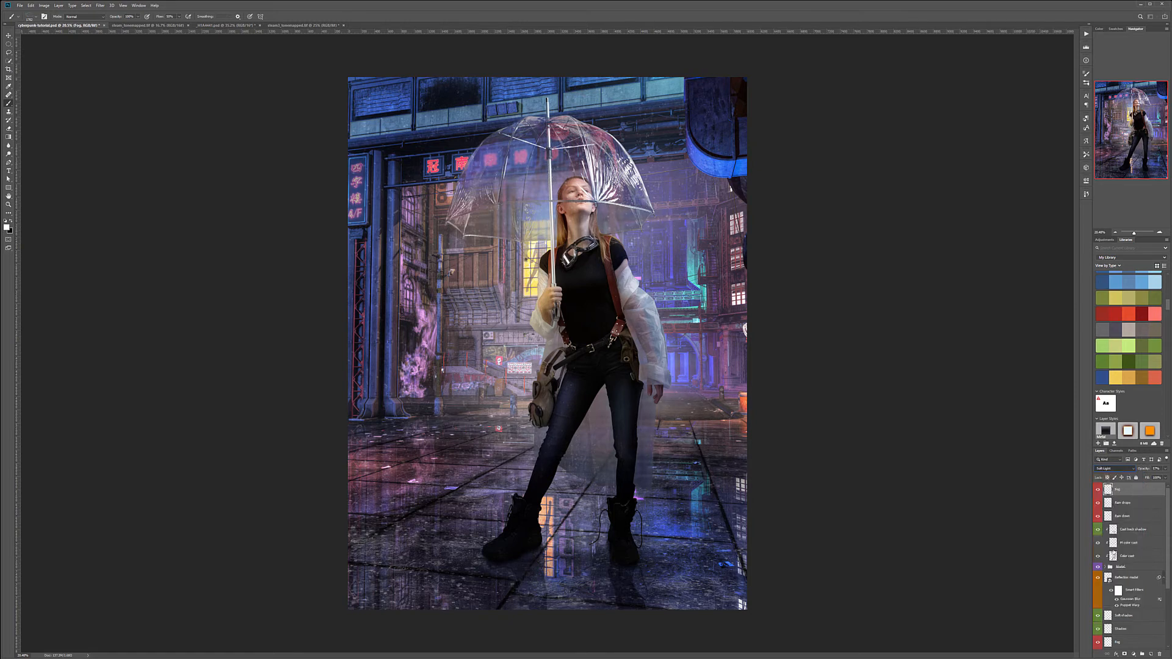
left_click(1097, 489)
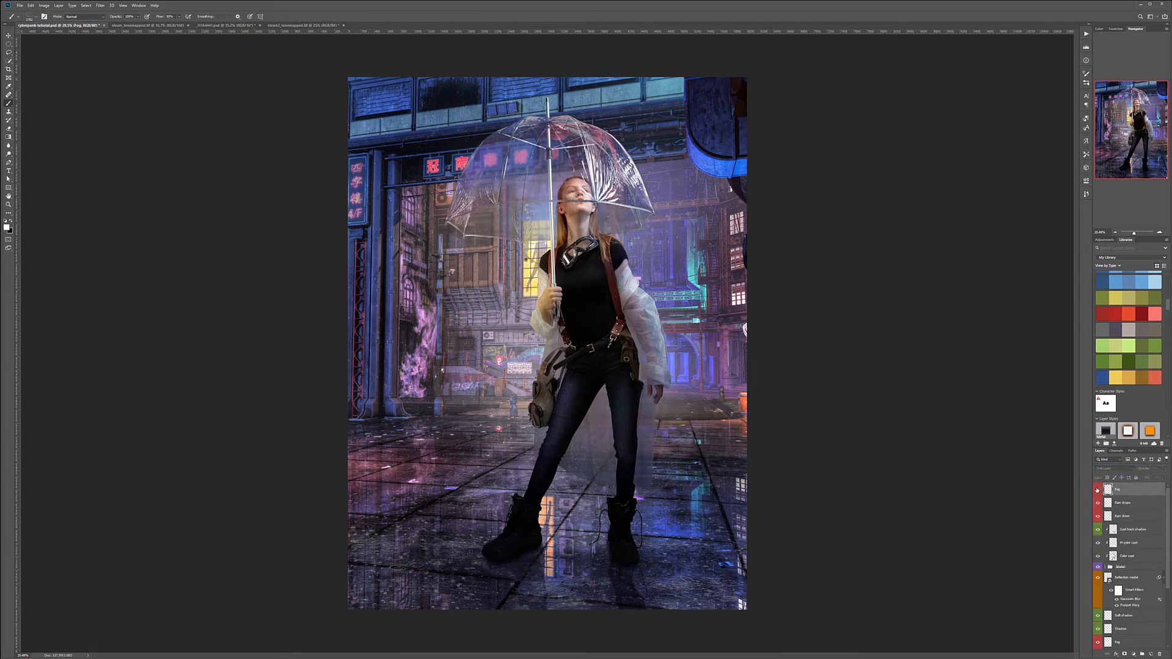
left_click(1165, 468)
left_click(1098, 491)
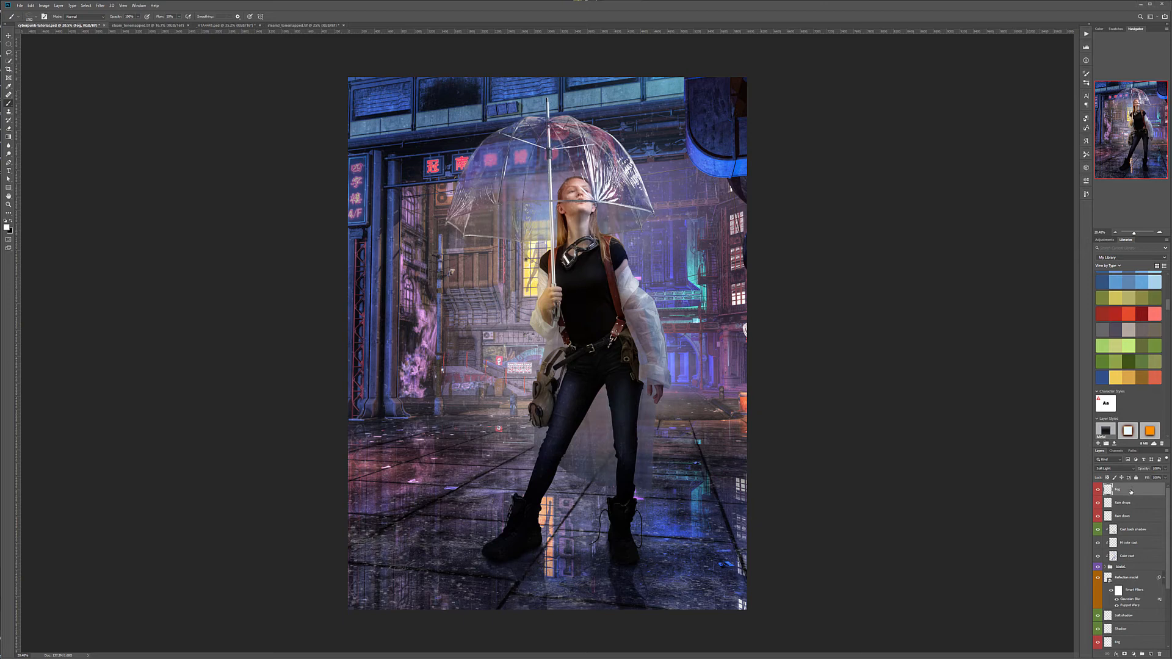
Step: Stamp all visible layers into a new top layer, name it GDB, and give it a blue colour label
key("ctrl+shift+alt+e")
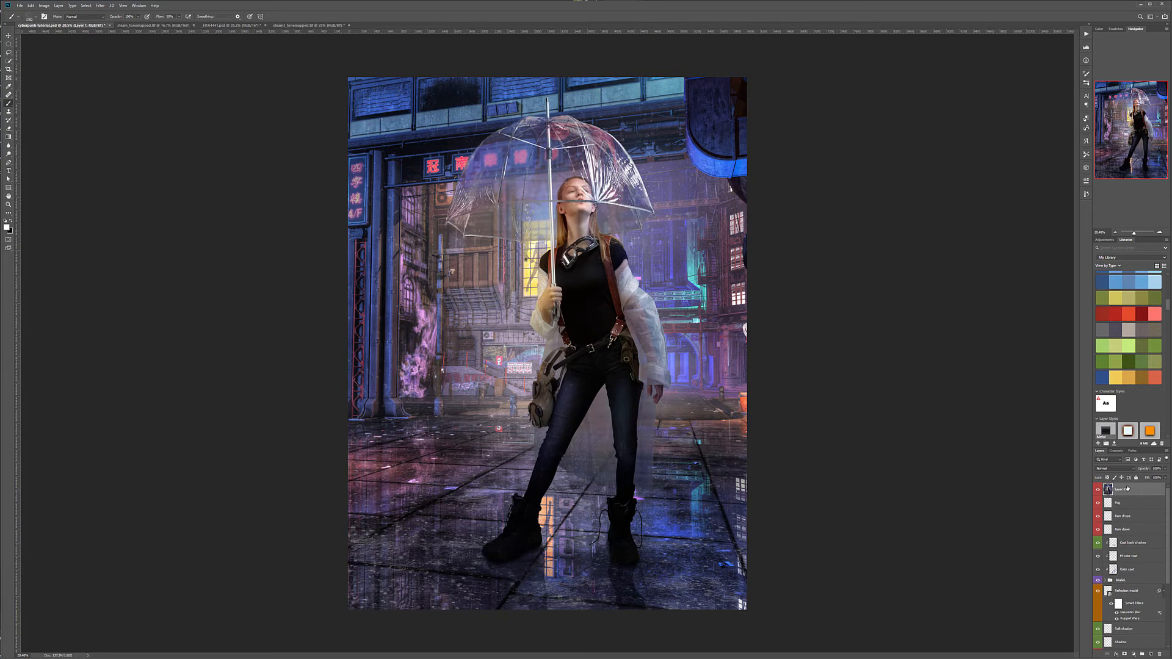
right_click(1140, 491)
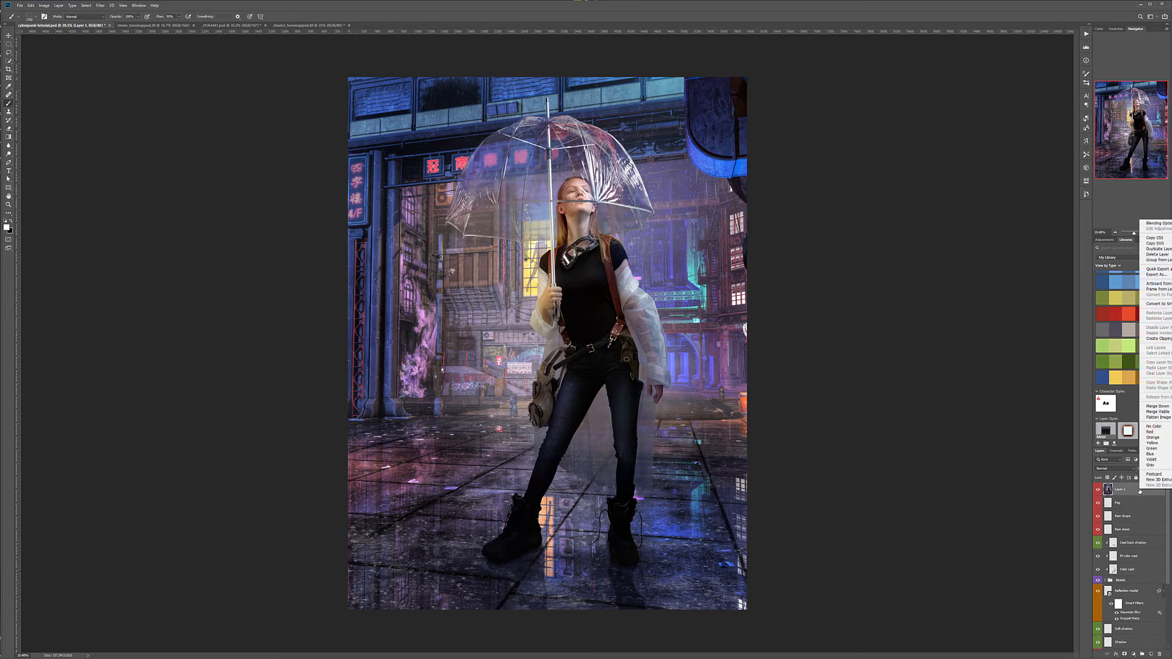
left_click(1153, 437)
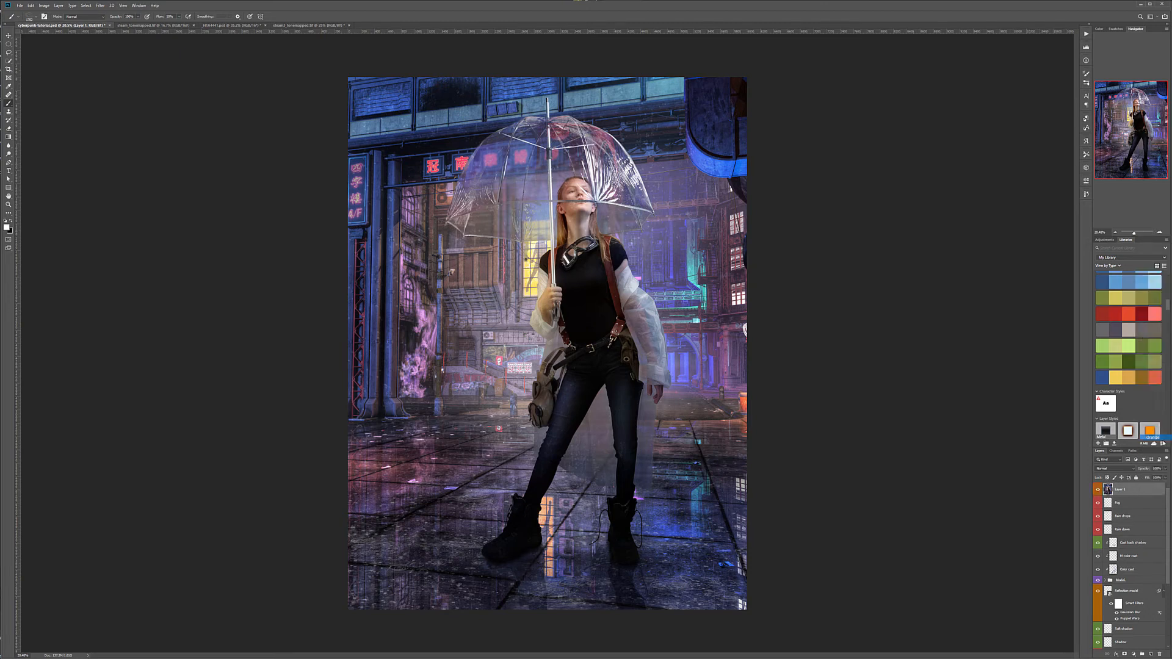
double_click(1120, 489)
type("GDB")
key("Return")
scroll(1145, 535, "down", 2)
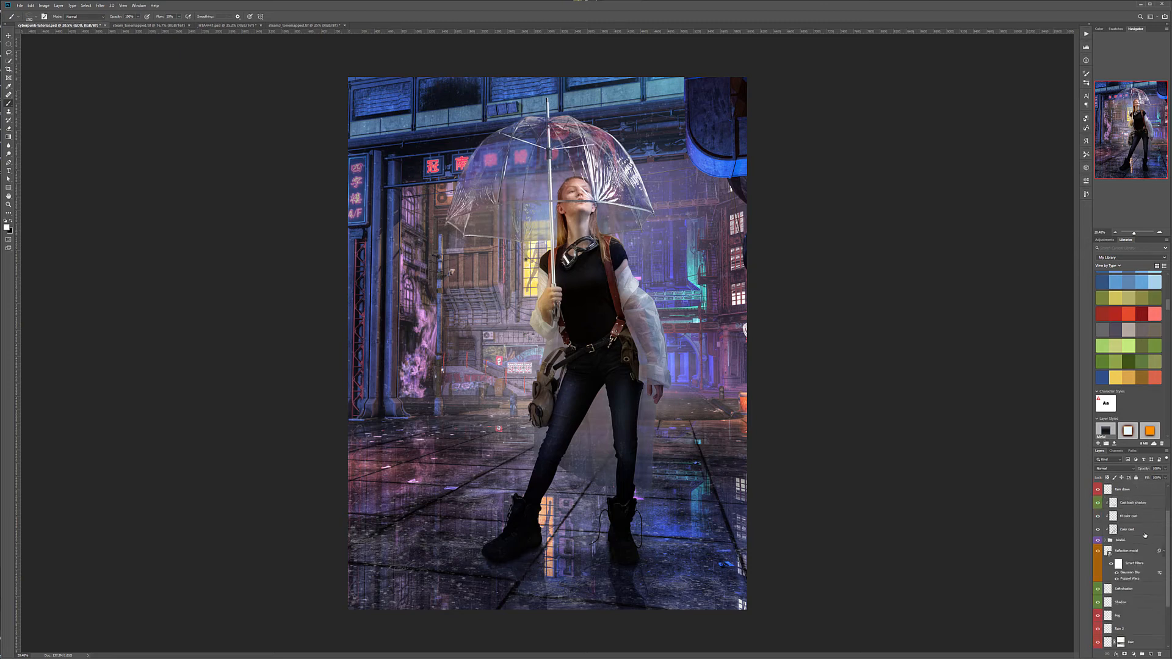
scroll(1145, 535, "up", 3)
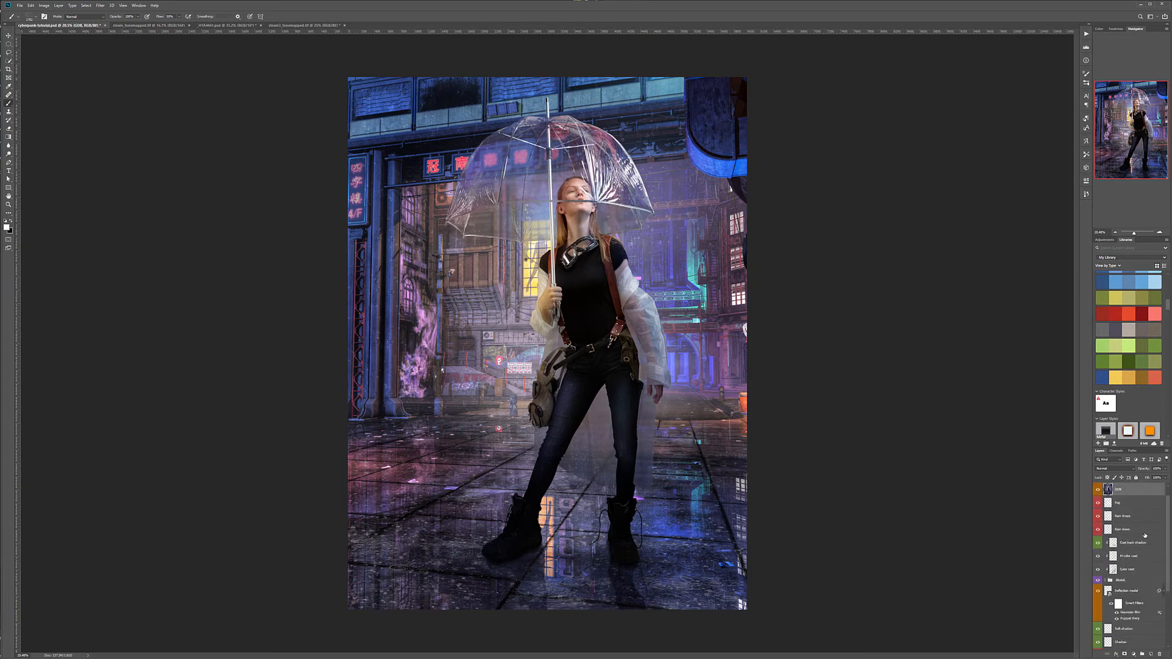
right_click(1127, 490)
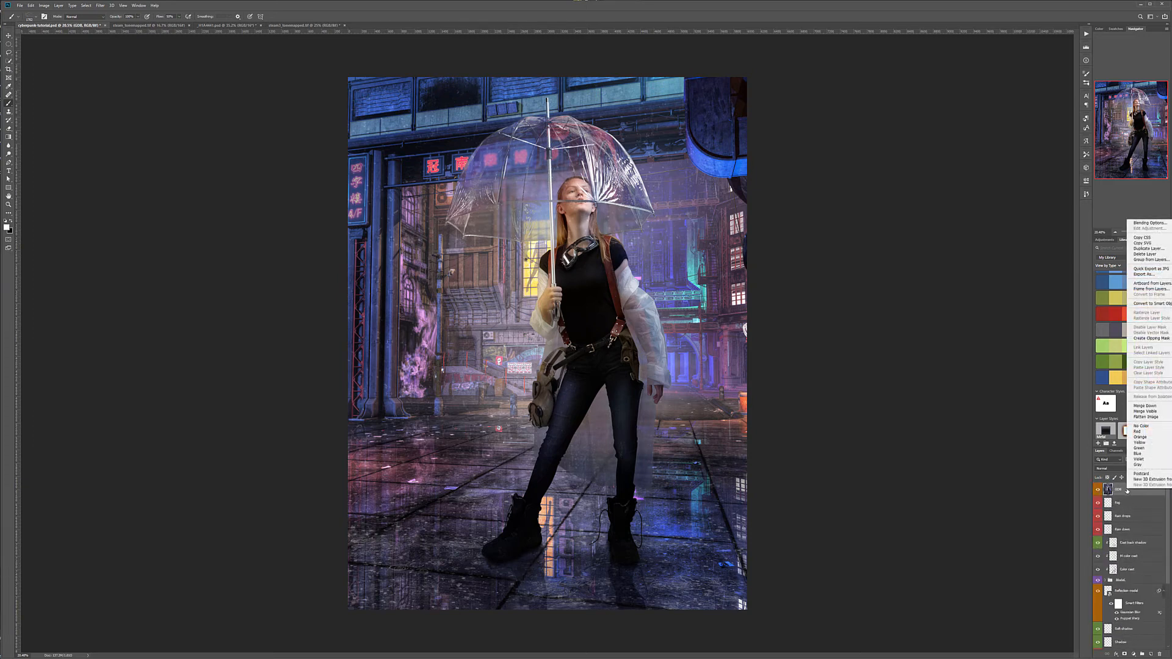
left_click(1156, 454)
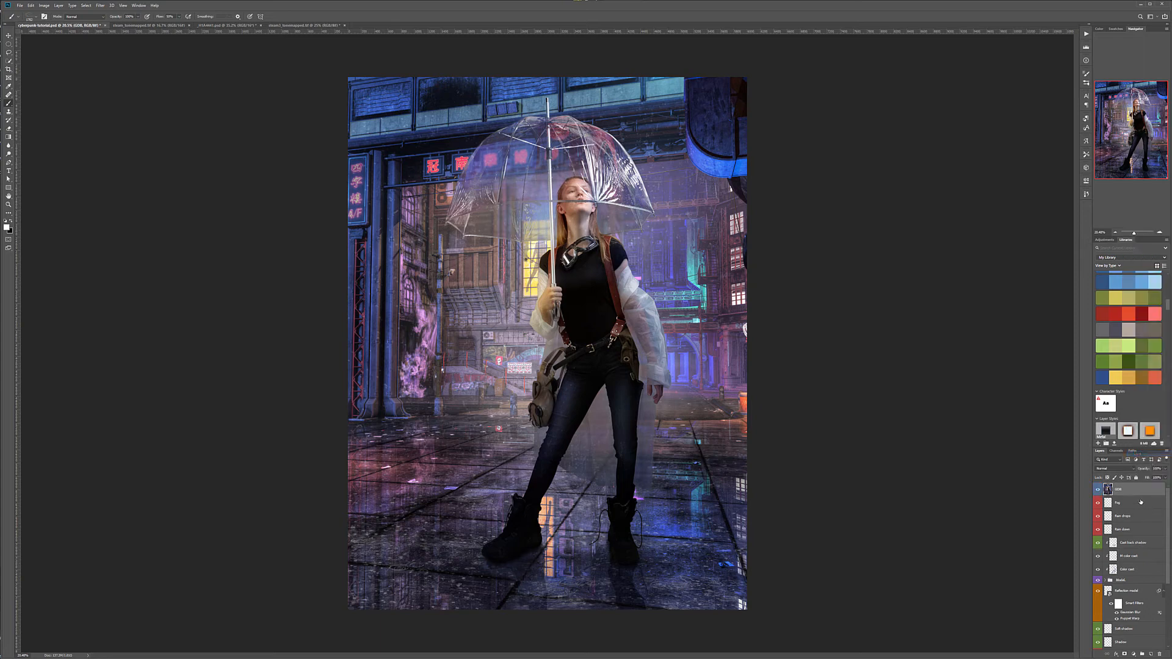
Step: Convert the GDB layer to black and white, raising the reds, yellows and blues and lowering the cyans
left_click(44, 6)
mouse_move(61, 23)
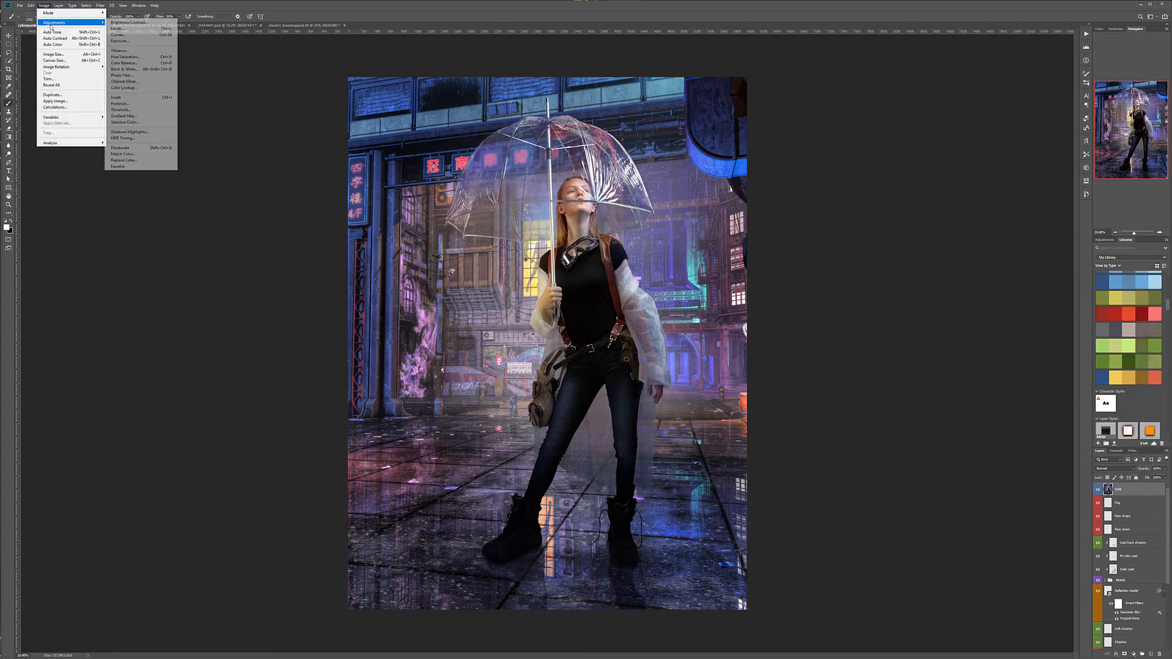
left_click(143, 69)
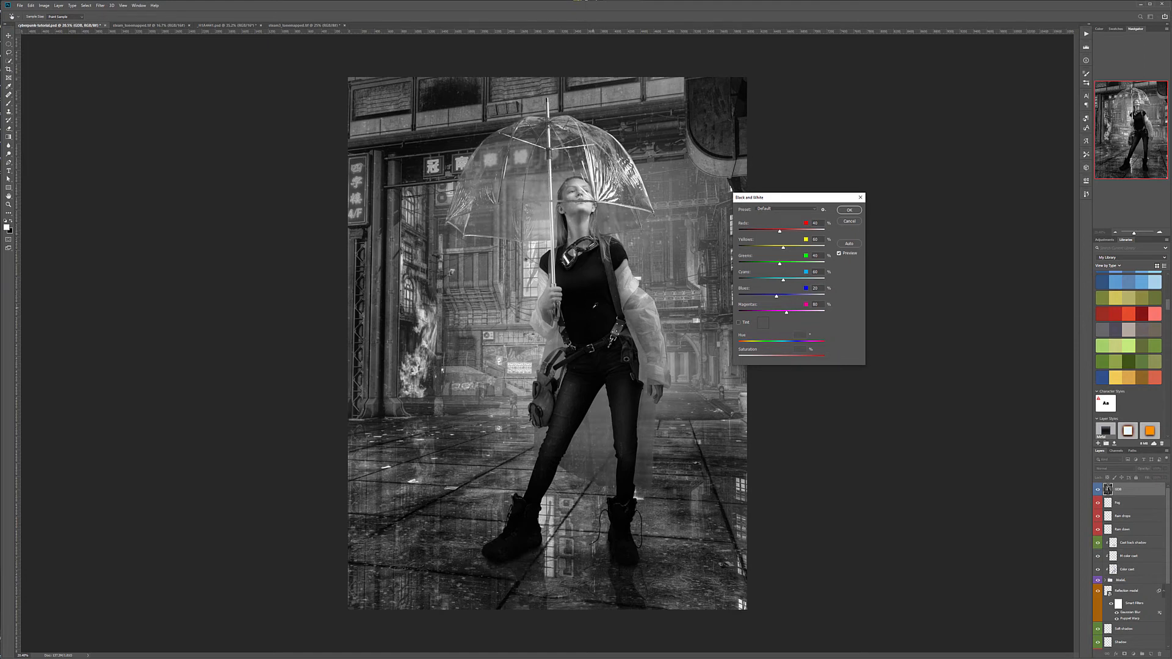
left_click_drag(779, 233, 780, 295)
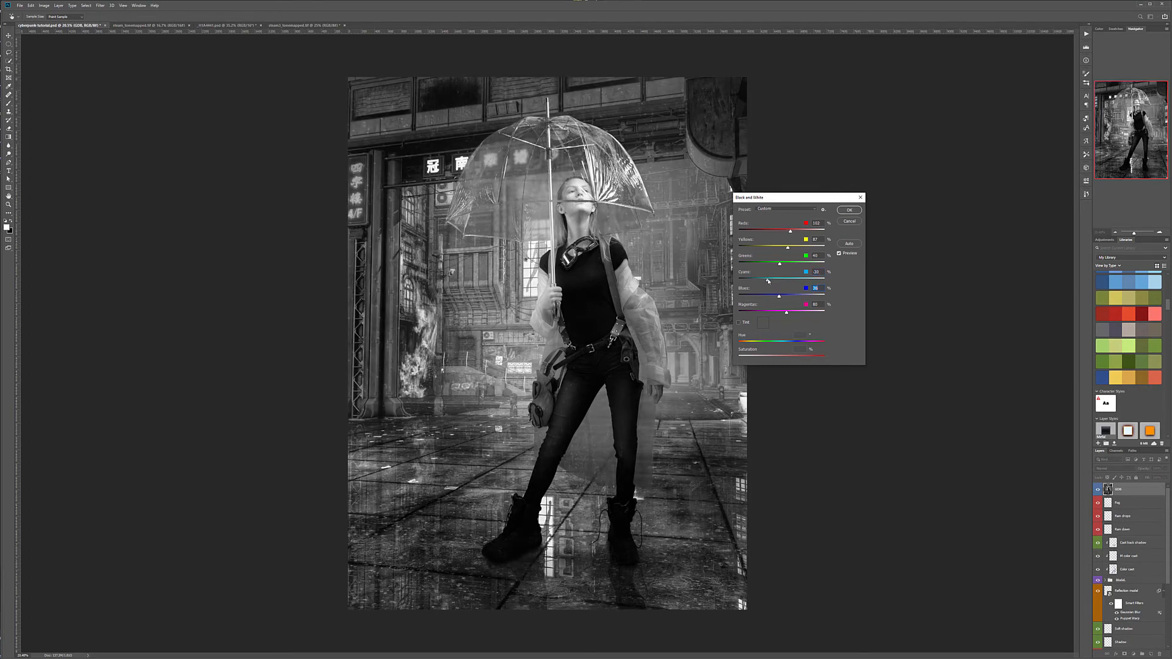
left_click(849, 211)
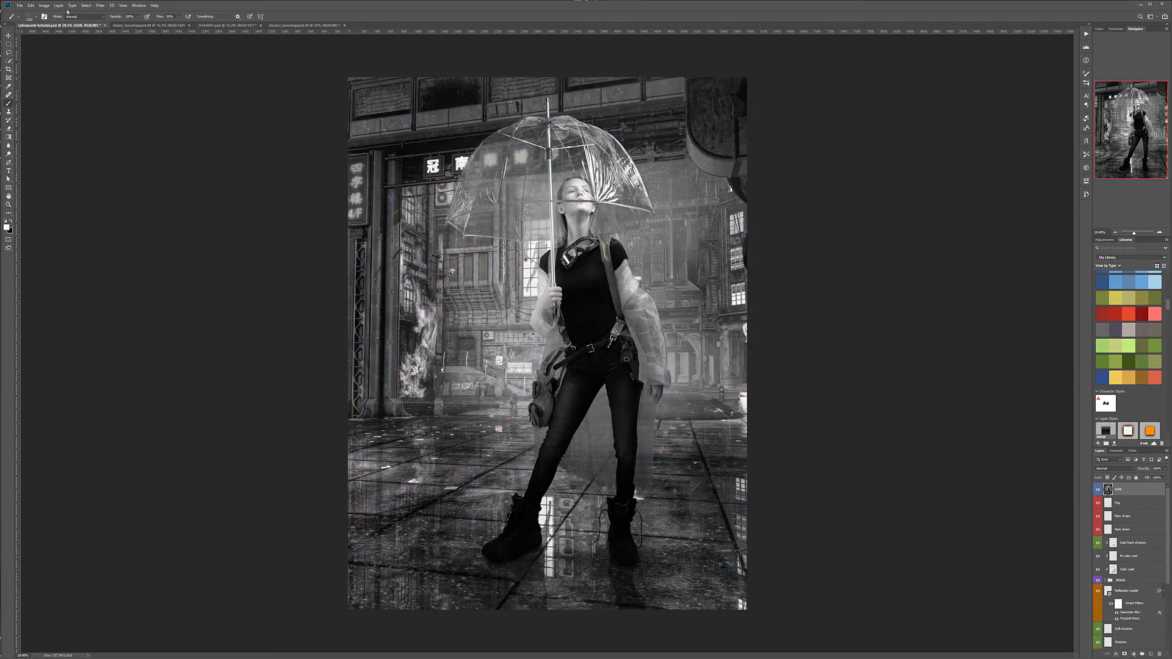
Step: Apply Shadows/Highlights to the GDB layer with both amounts at 100%, both radii at 10 px, and reduced shadow and highlight tones
left_click(42, 8)
mouse_move(73, 23)
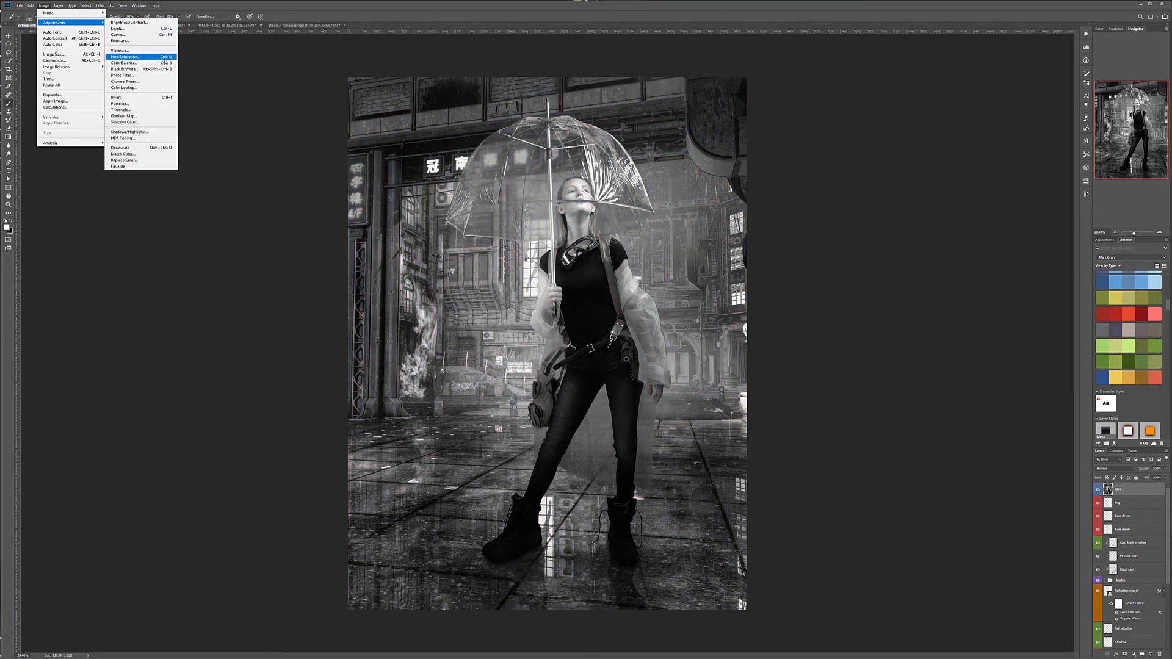
left_click(165, 132)
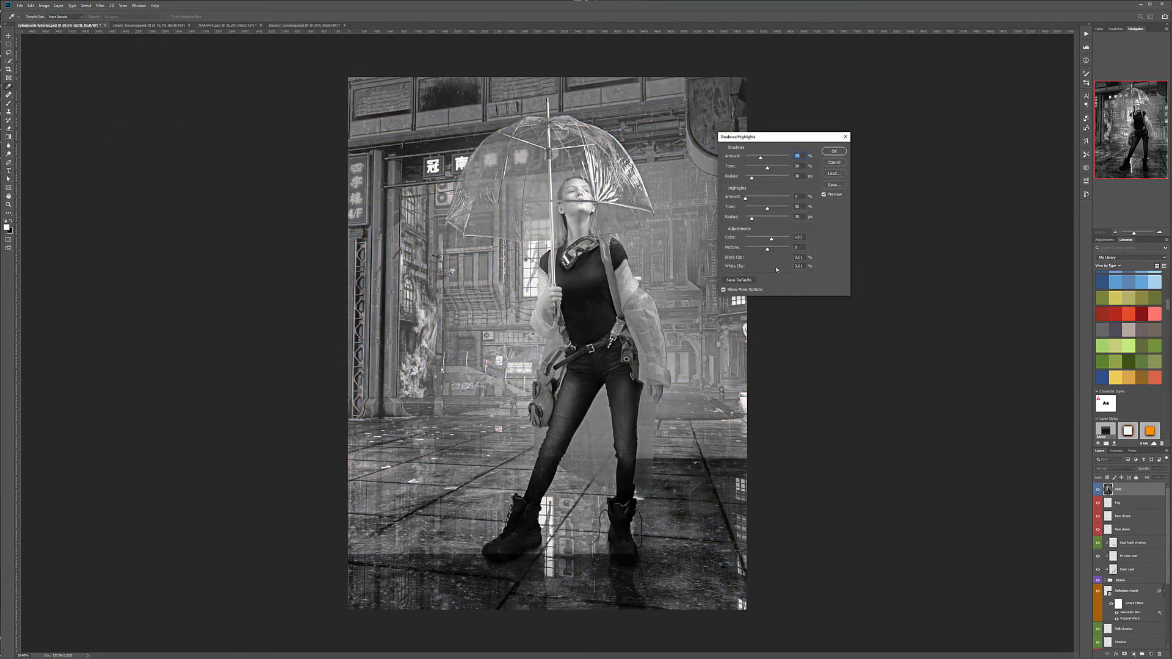
left_click(724, 290)
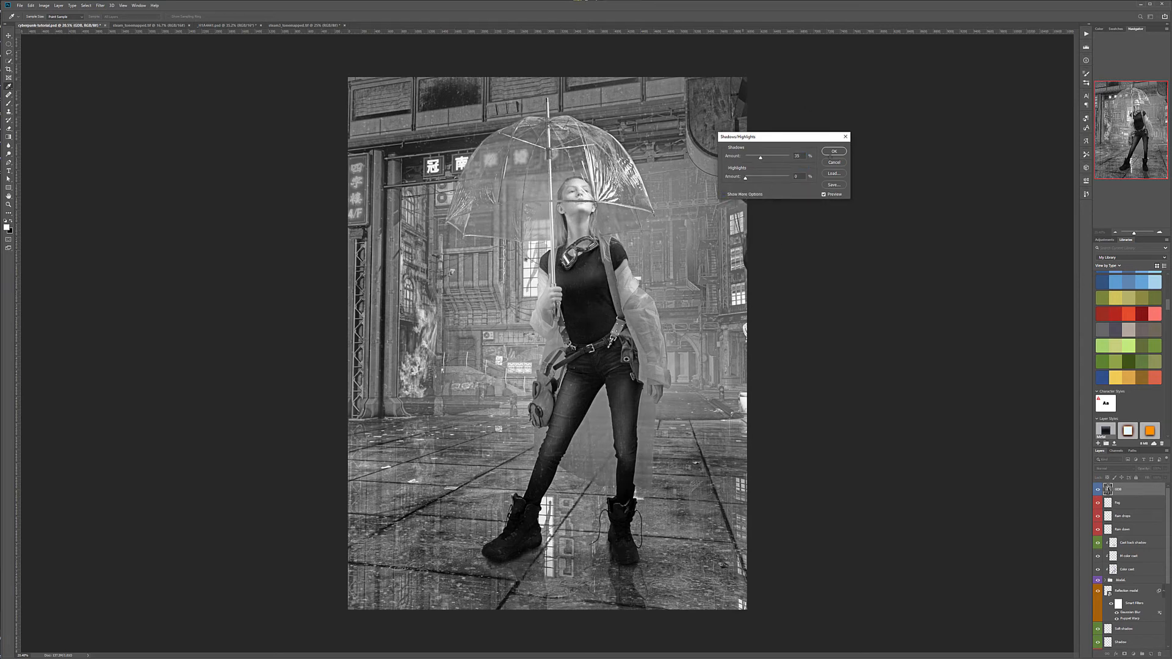
left_click(724, 194)
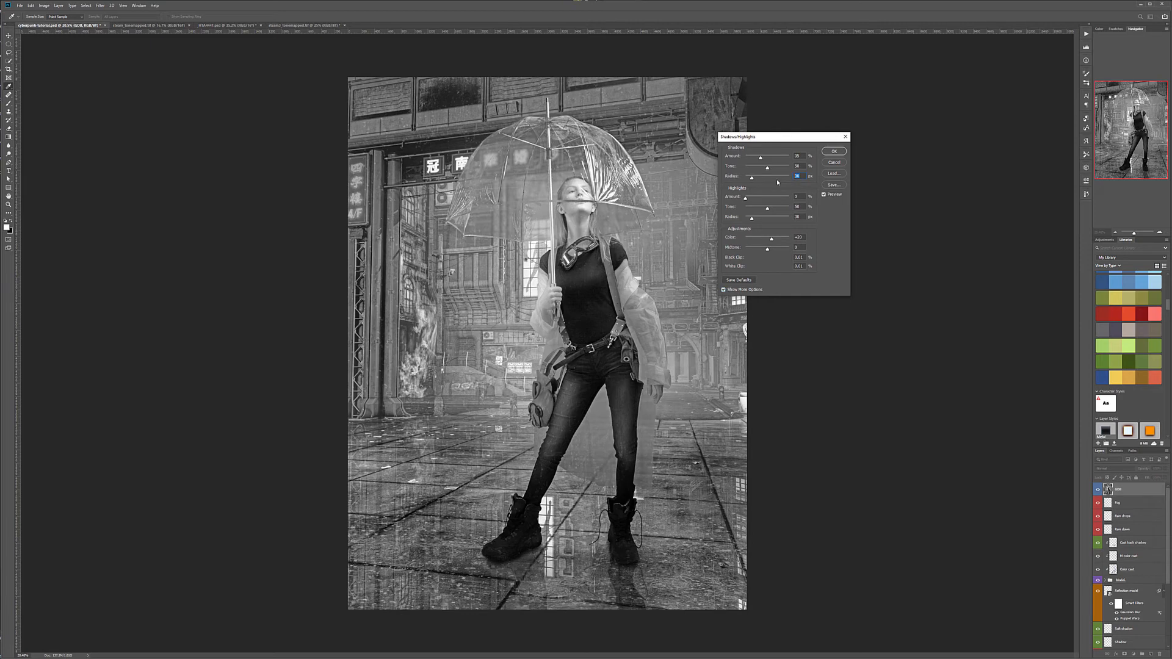
type("10")
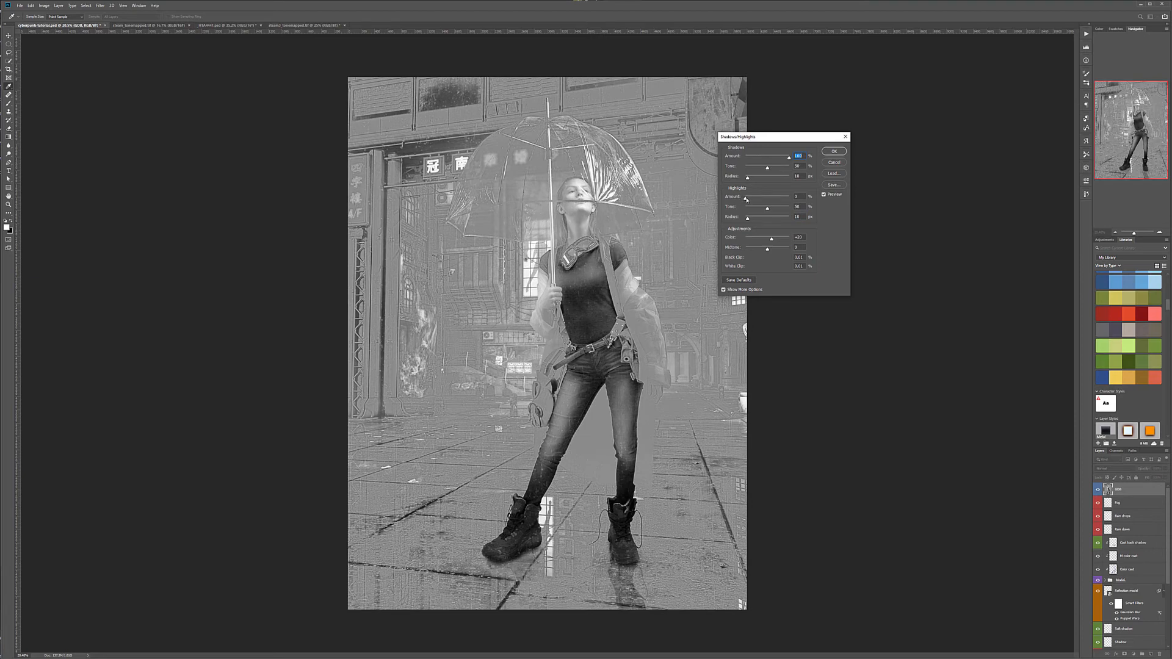
left_click_drag(746, 199, 860, 191)
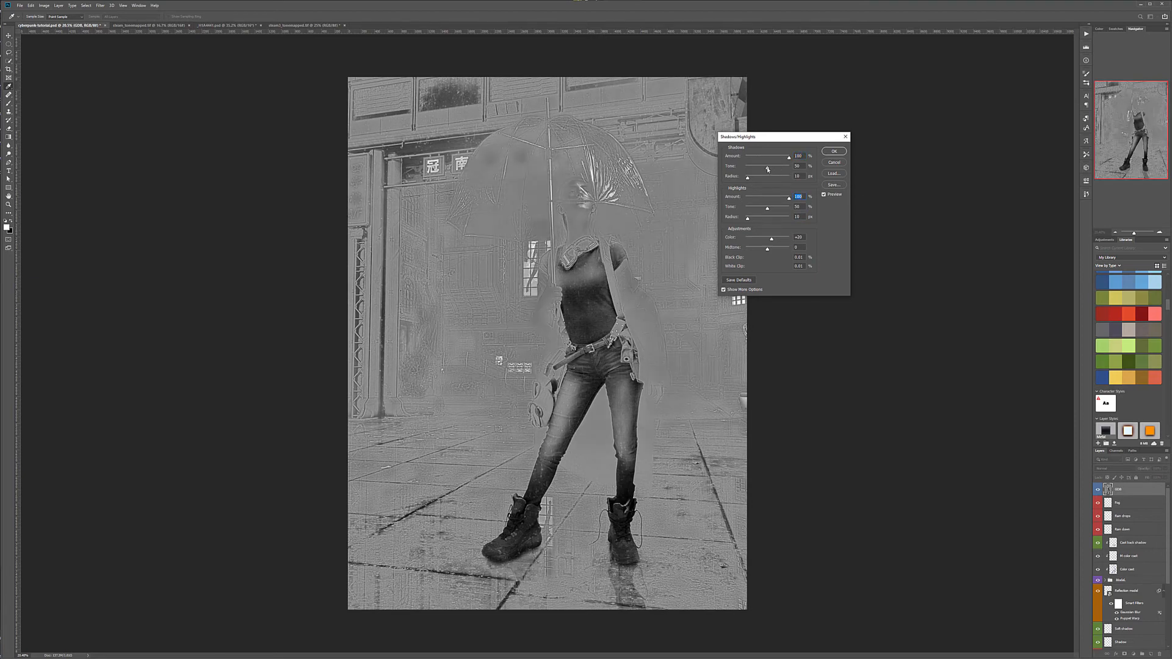
left_click_drag(768, 171, 760, 170)
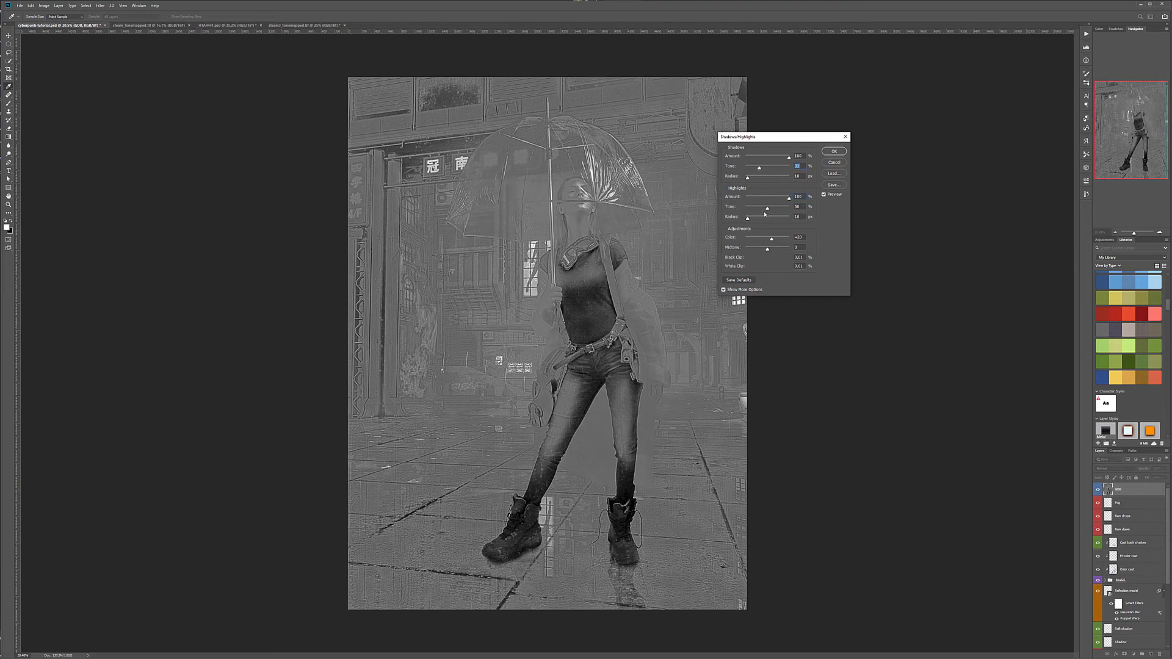
left_click_drag(763, 210, 762, 210)
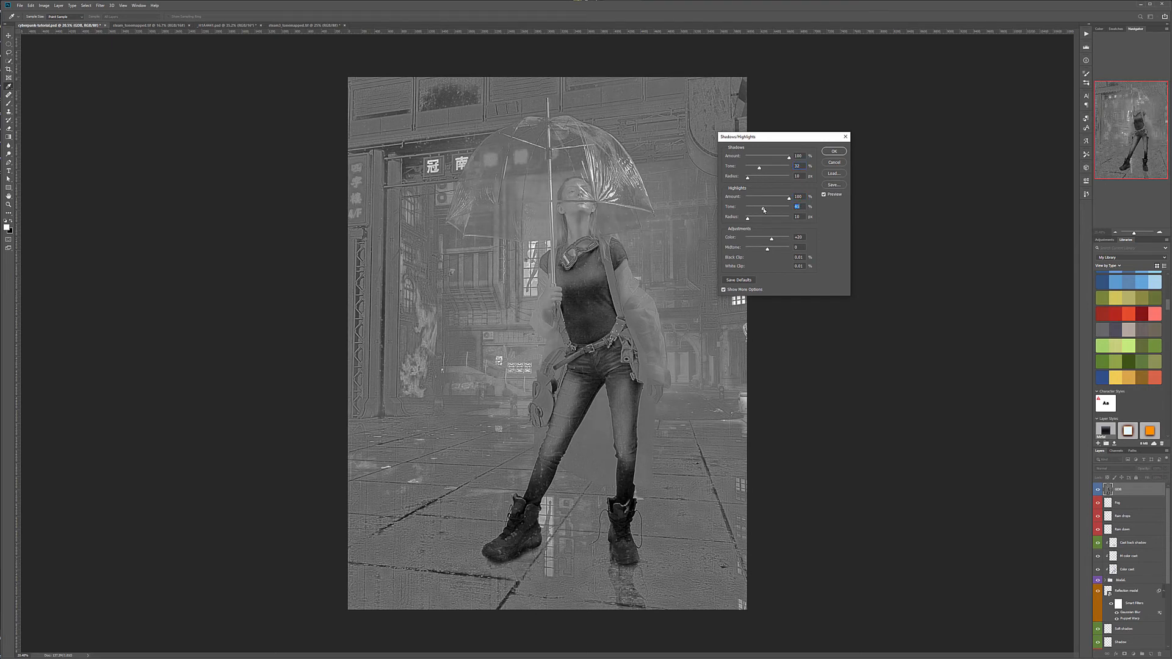
left_click(834, 151)
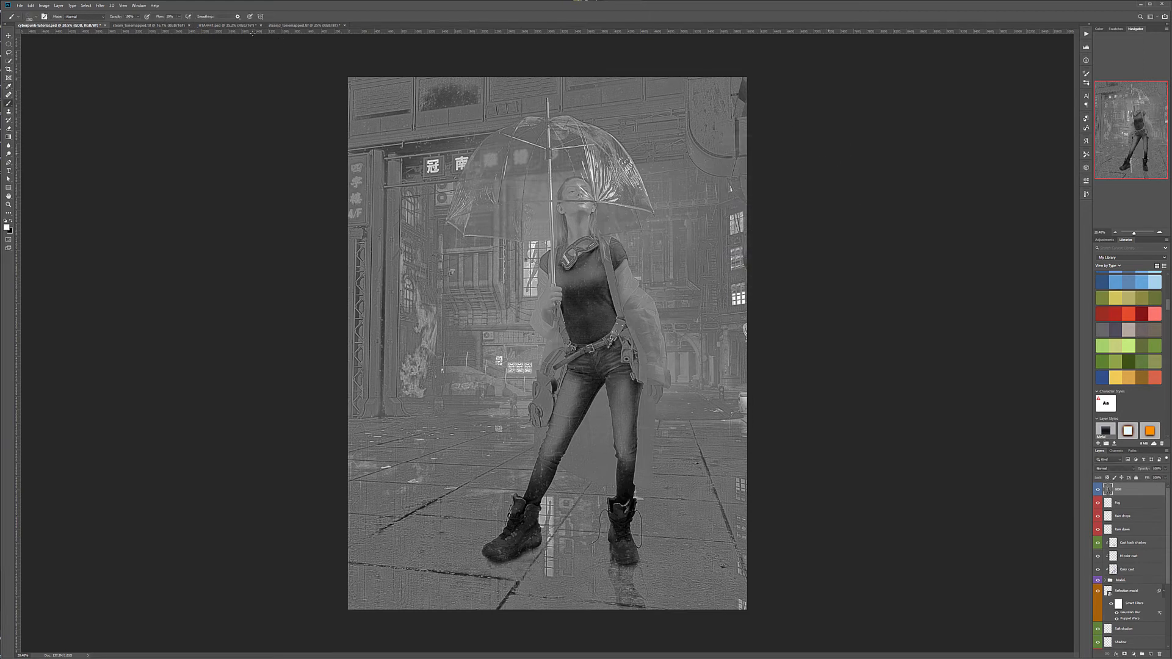
Step: Sharpen the GDB layer with an Unsharp Mask of increased amount, previewing the effect on the model's face
left_click(101, 5)
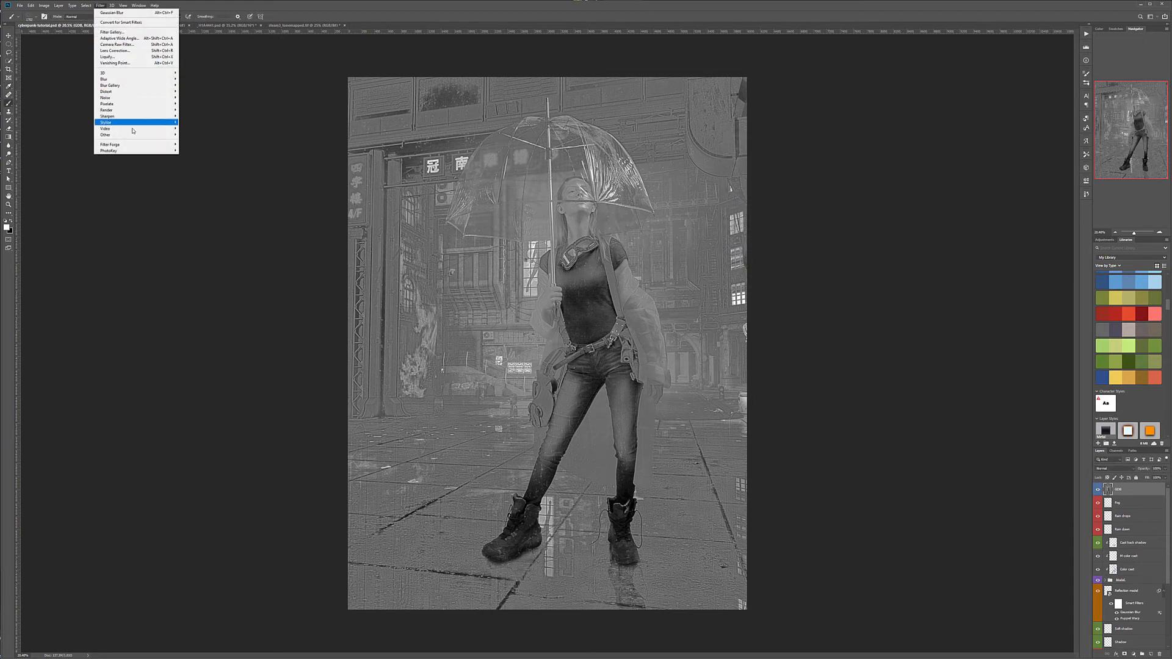
mouse_move(141, 116)
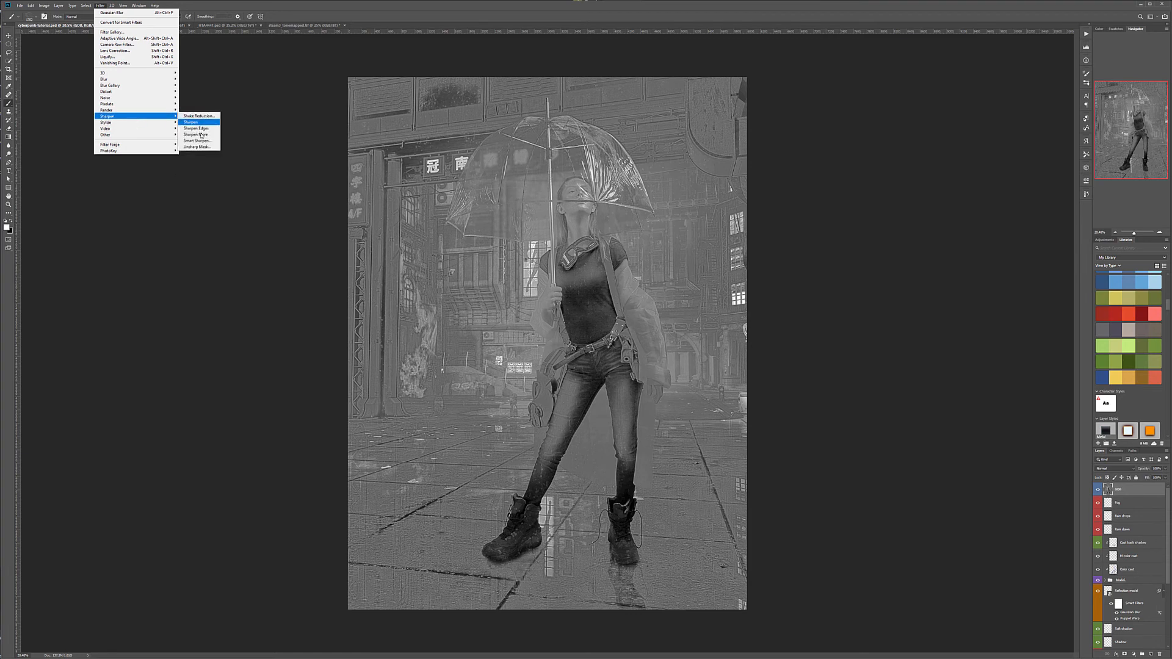
left_click(201, 147)
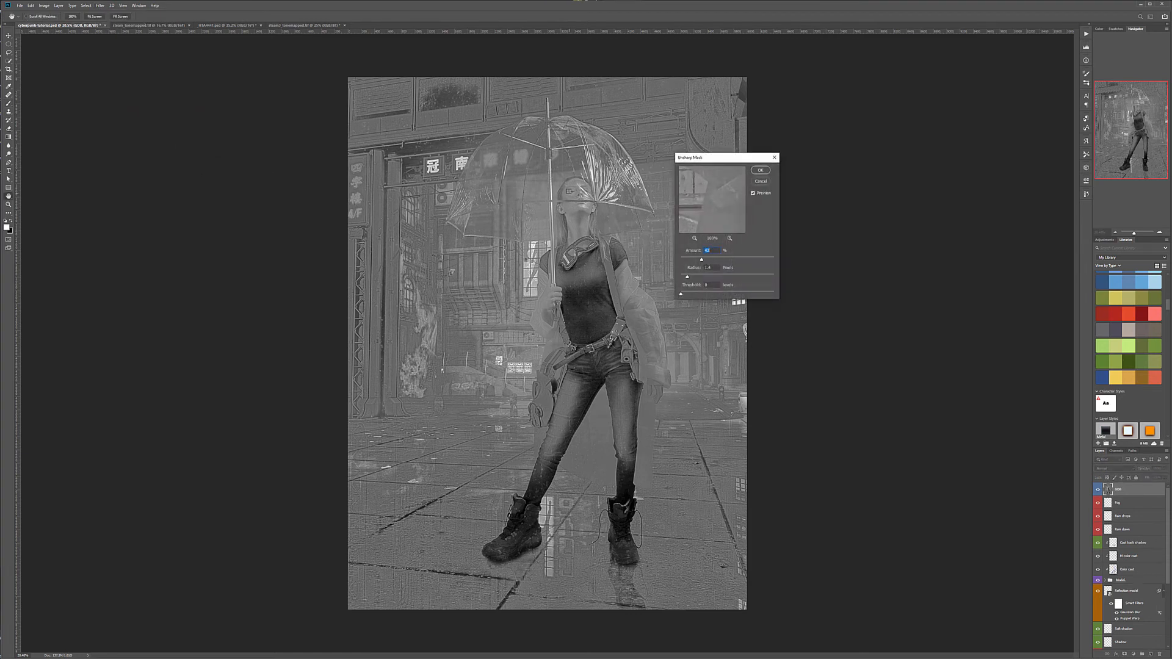
left_click(569, 192)
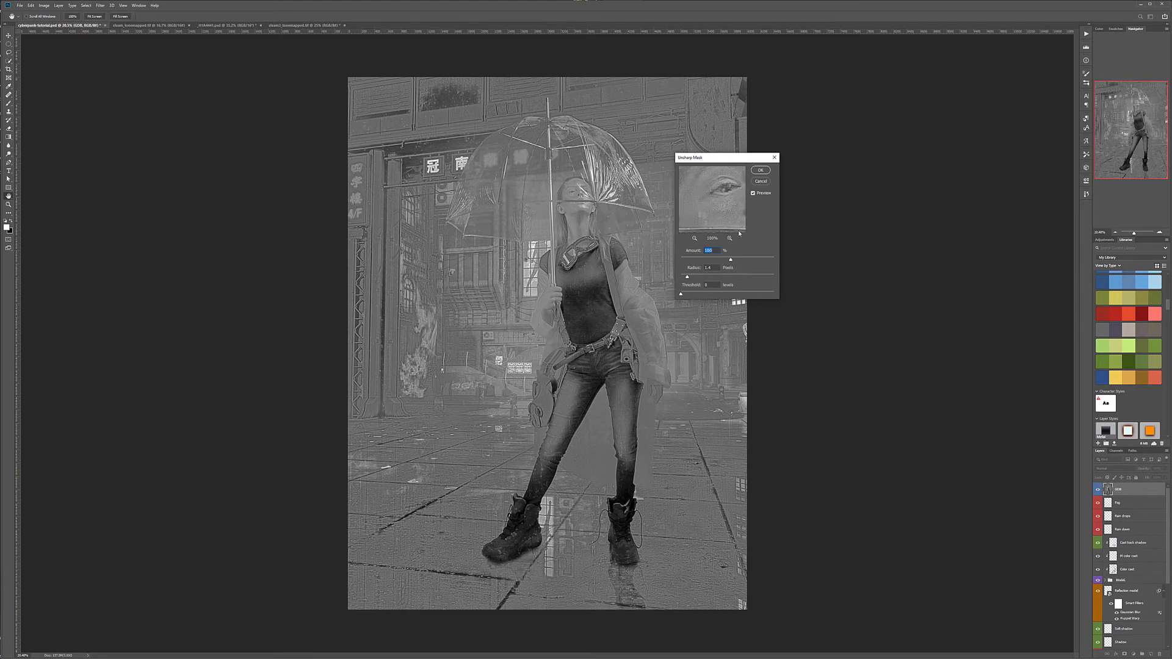
left_click(760, 169)
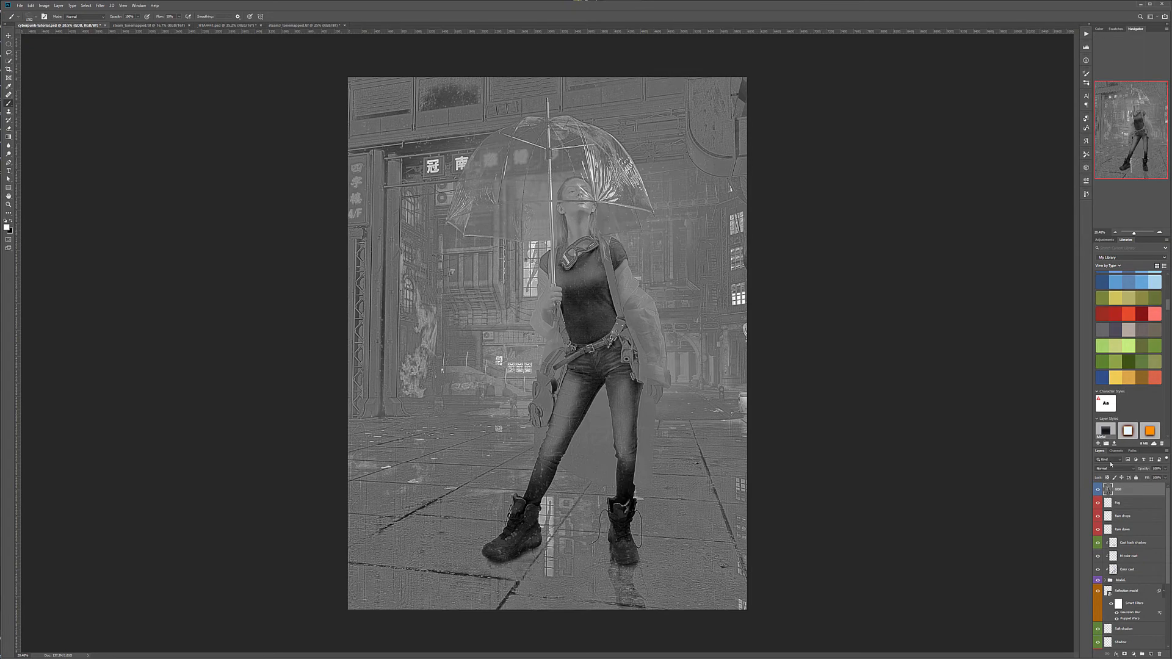
Step: Set the GDB layer's blend mode to Soft Light and toggle its visibility to compare the effect
left_click(1120, 469)
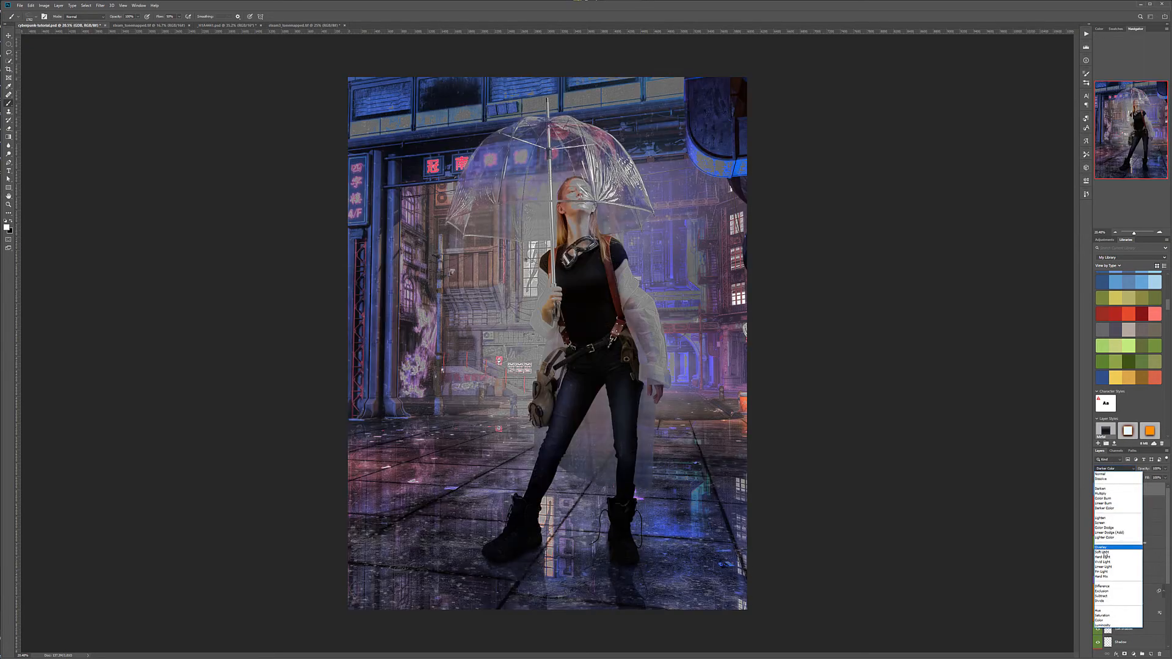
left_click(1105, 552)
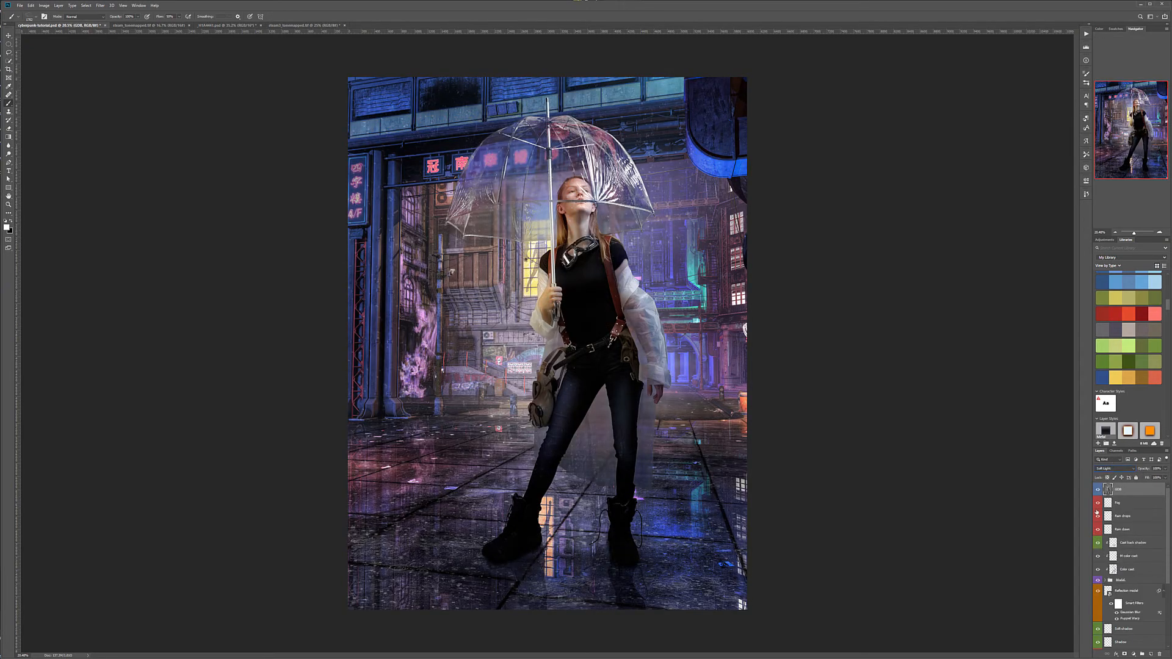
left_click(1098, 490)
left_click(1098, 490)
left_click(1098, 489)
left_click(1098, 489)
Step: Reduce the GDB layer's opacity to a very low percentage and compare the image with the layer hidden and shown
left_click(1163, 470)
left_click_drag(1165, 478, 1137, 477)
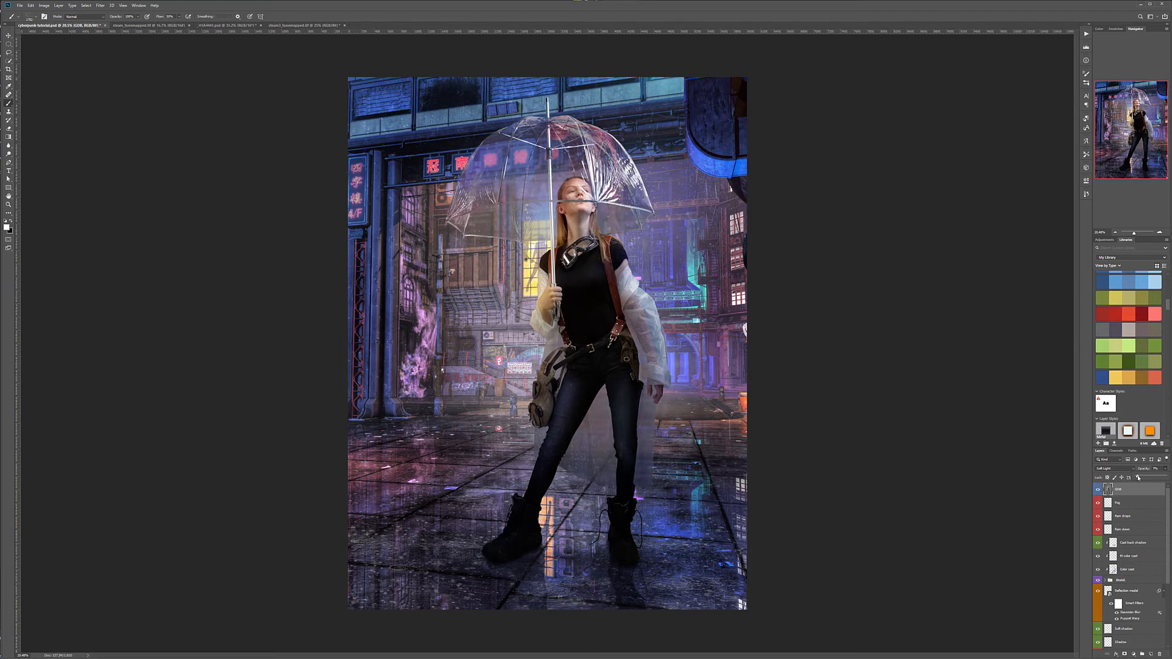
left_click(1098, 490)
left_click(1167, 468)
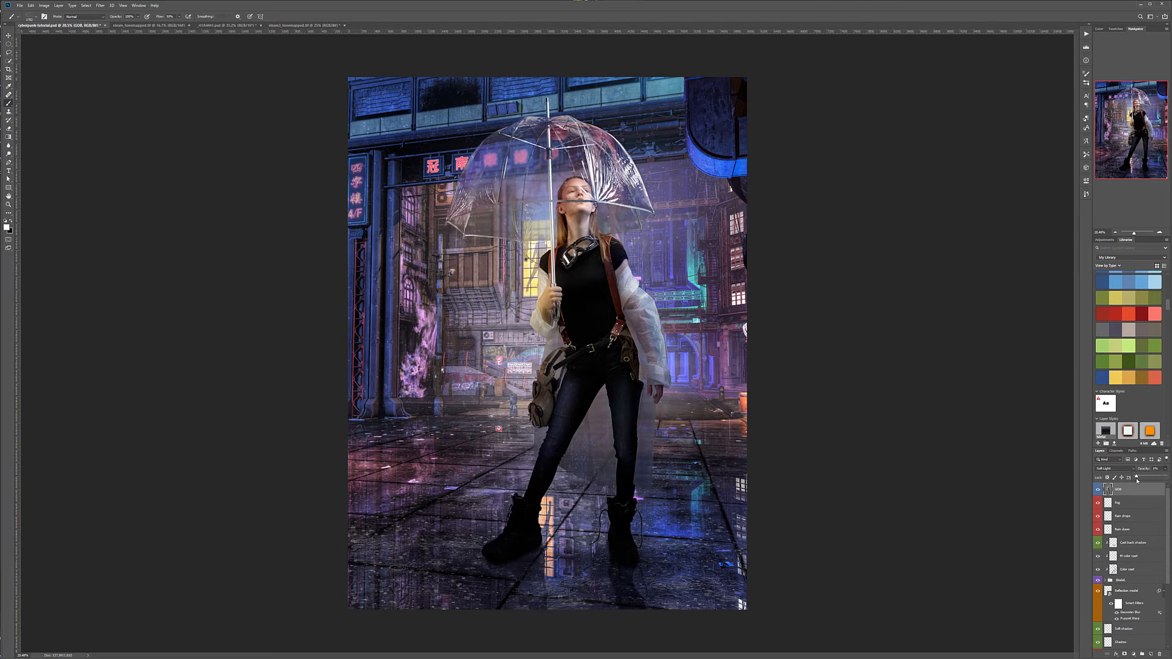
Step: Fine-tune the GDB layer's opacity to 7% and stamp all visible layers into a new renamed layer for a glow
left_click_drag(1137, 478, 1138, 479)
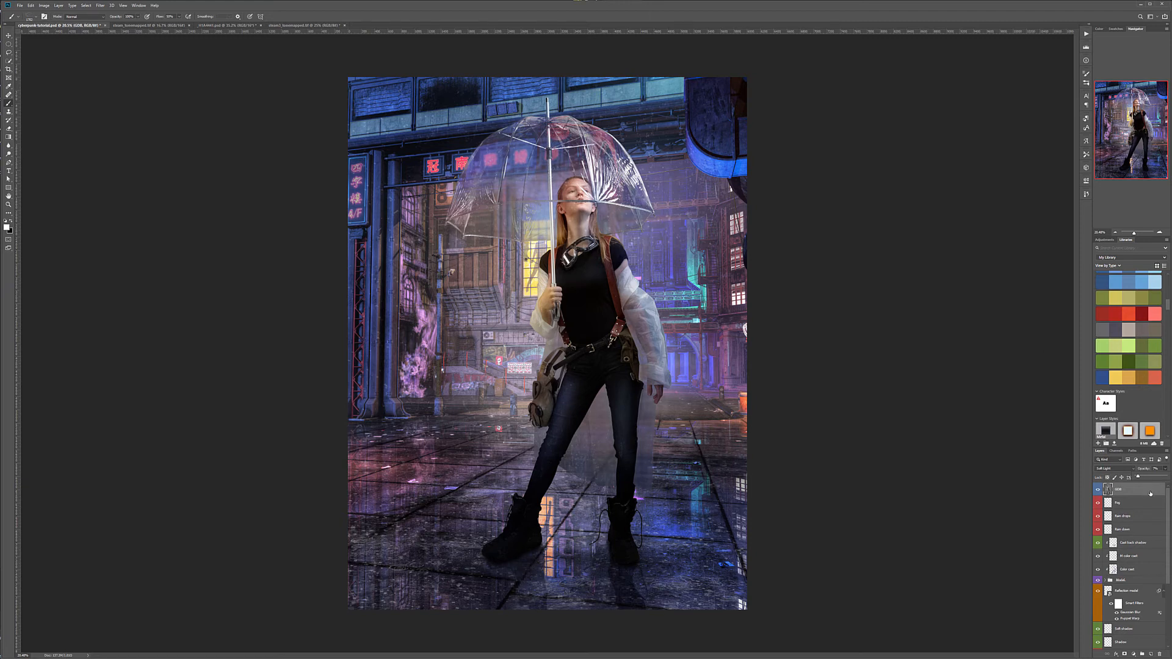
key("ctrl+shift+alt+e")
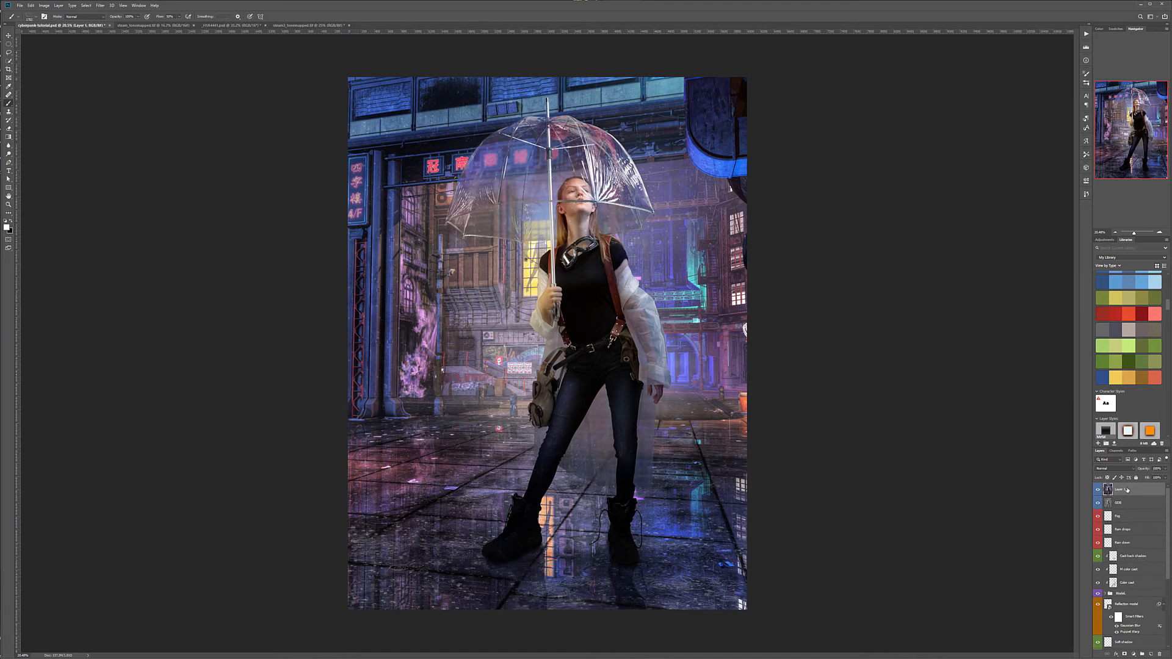
double_click(1120, 489)
key("Return")
Step: Apply a Gaussian Blur with a small, slightly adjusted radius to the stamped glow layer
left_click(98, 5)
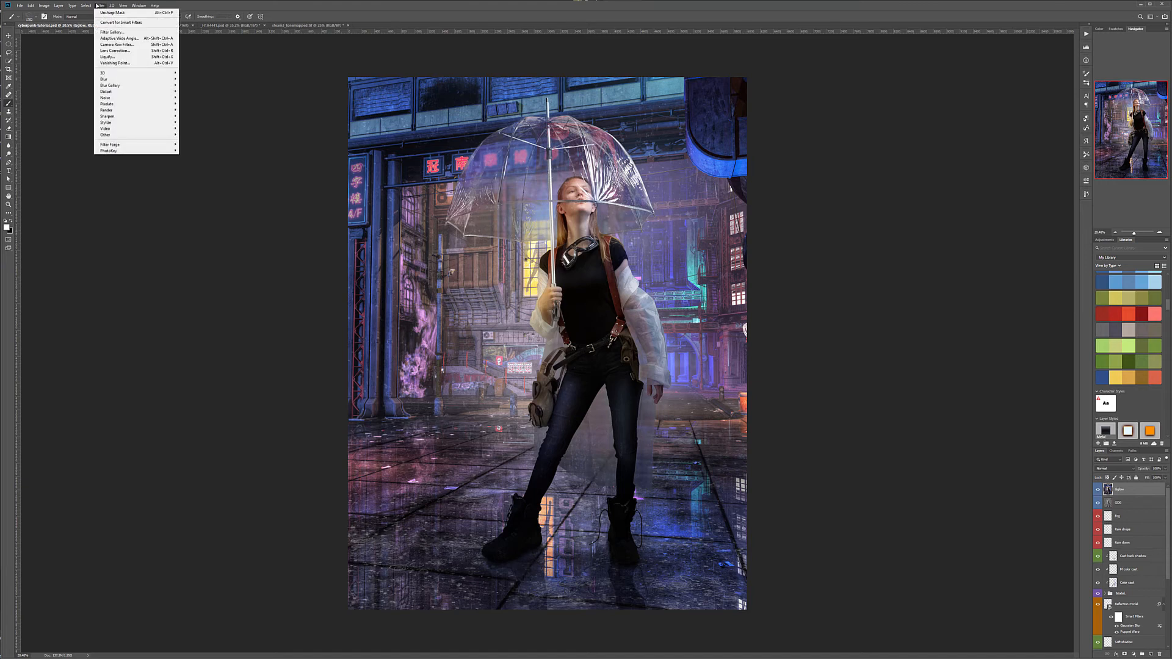
mouse_move(127, 84)
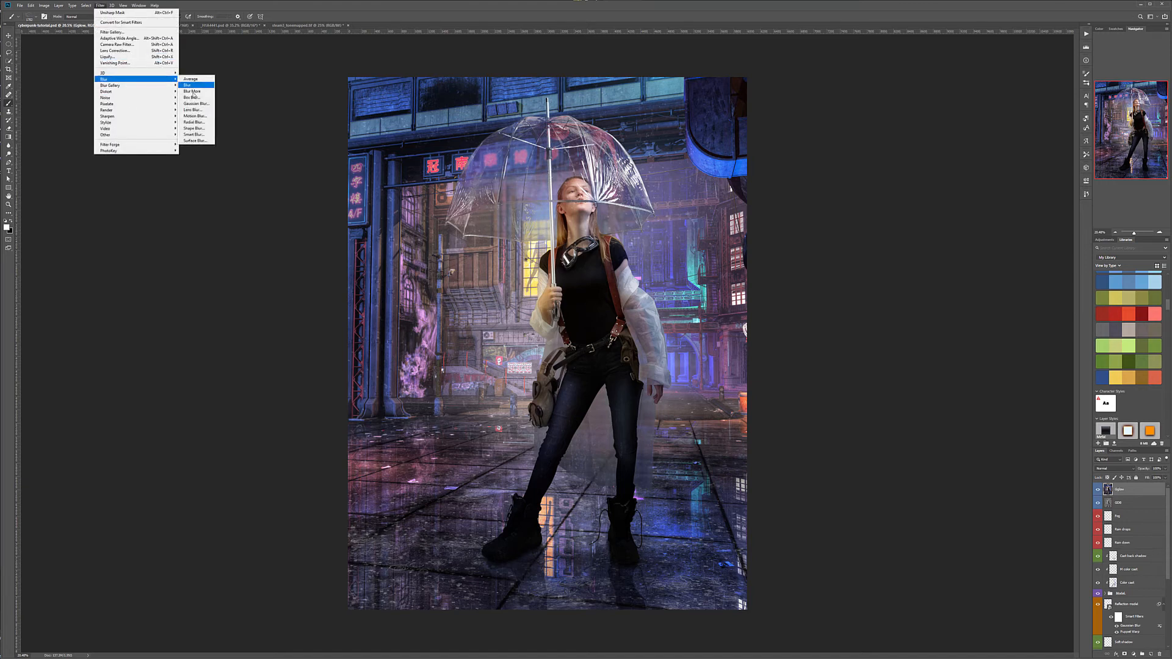
left_click(196, 104)
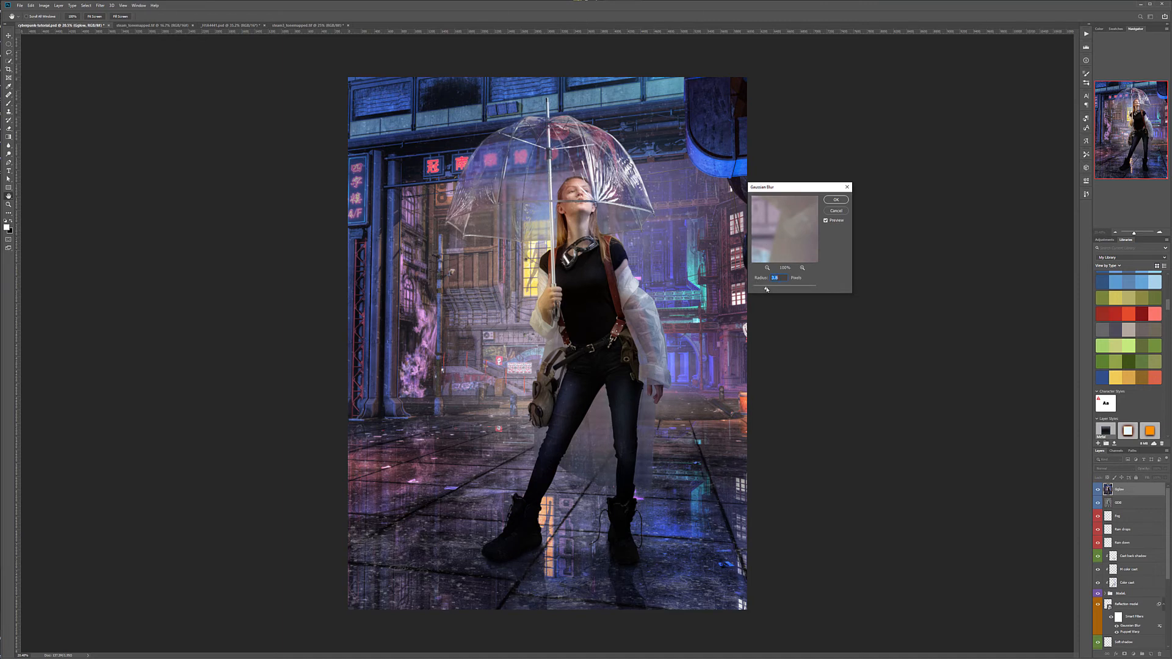
left_click_drag(768, 289, 769, 289)
left_click_drag(767, 289, 769, 291)
left_click(833, 200)
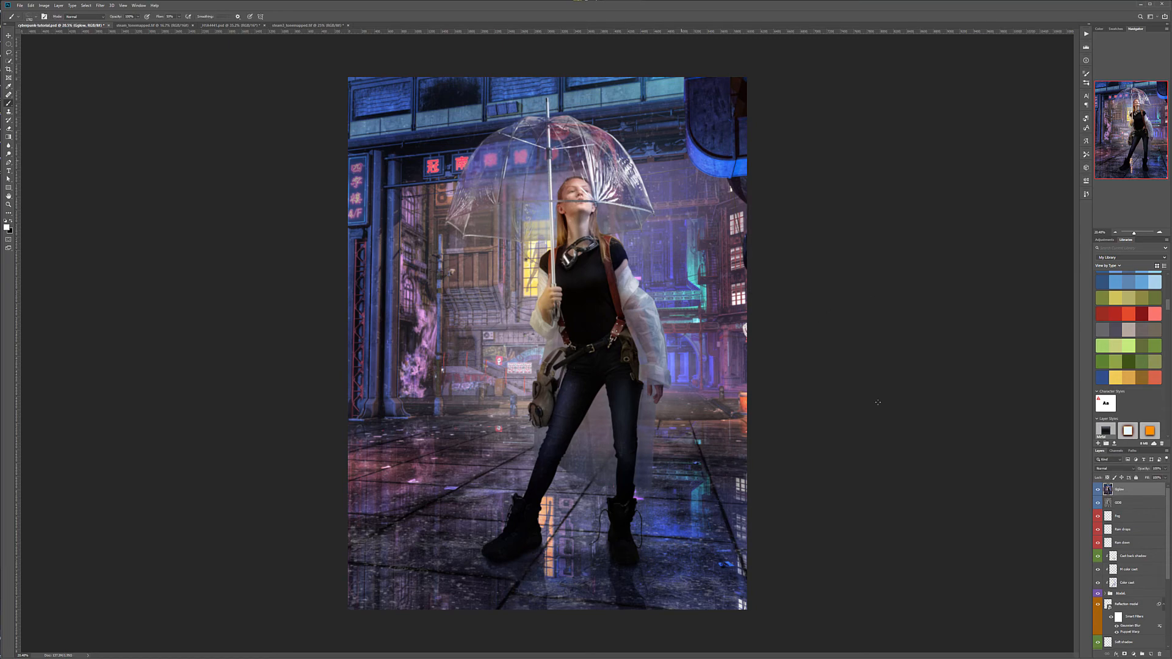
Step: Set the glow layer's blend mode to Soft Light and toggle its visibility to compare the effect
left_click(1131, 469)
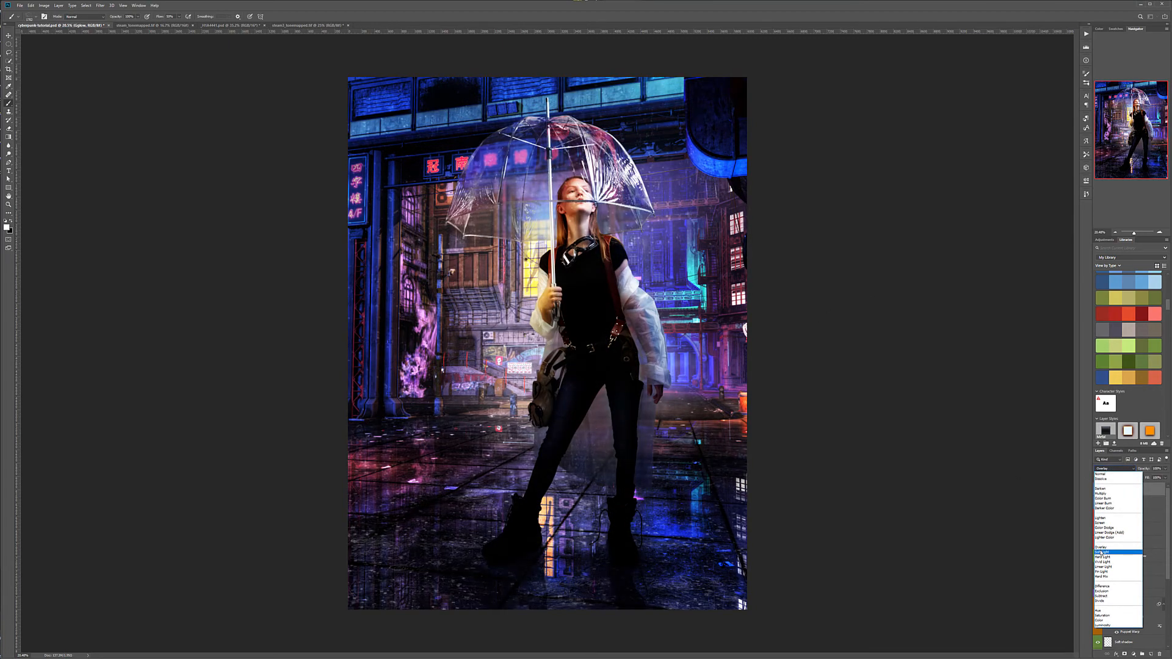
left_click(1101, 552)
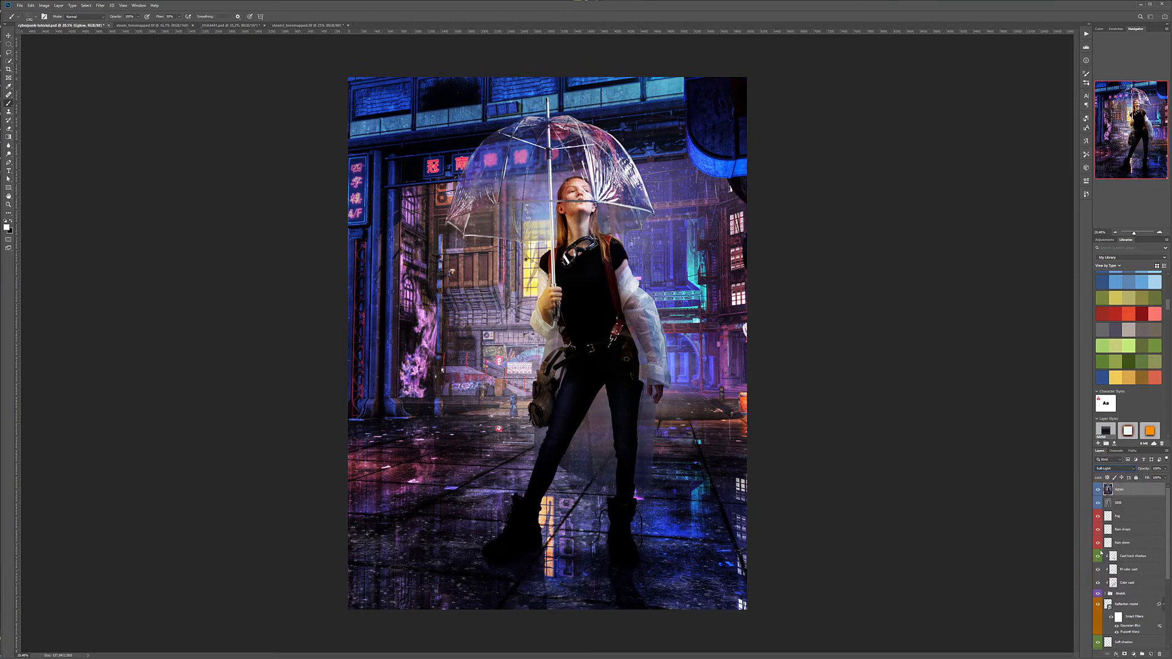
left_click(1099, 490)
left_click(1098, 490)
left_click(1099, 491)
left_click(1098, 490)
left_click(1098, 490)
left_click(1099, 490)
Step: Hide the glow layer with a black mask and choose a large Soft Round brush with reduced opacity
left_click(1125, 654, "alt")
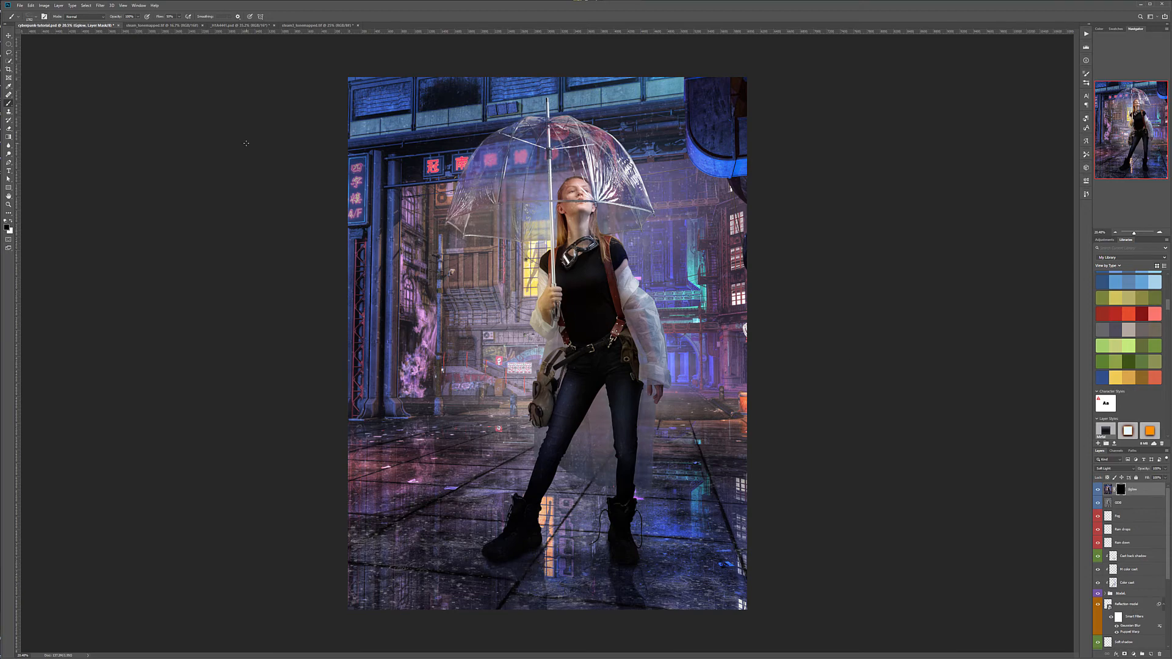
right_click(429, 216)
left_click(458, 284)
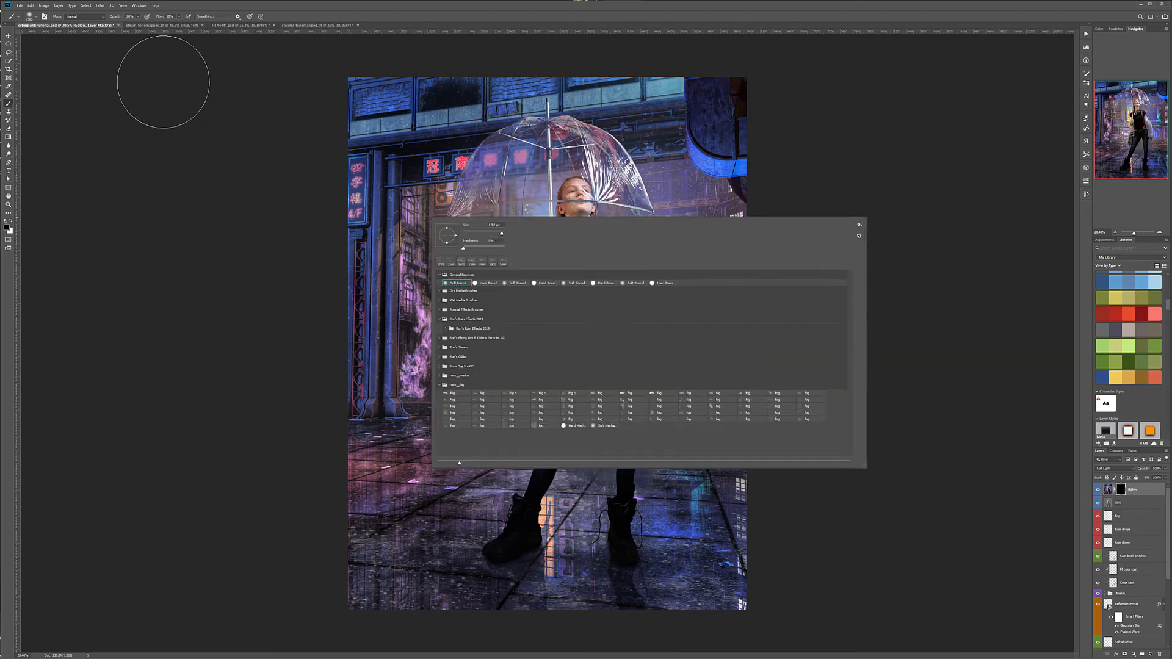
left_click(171, 113)
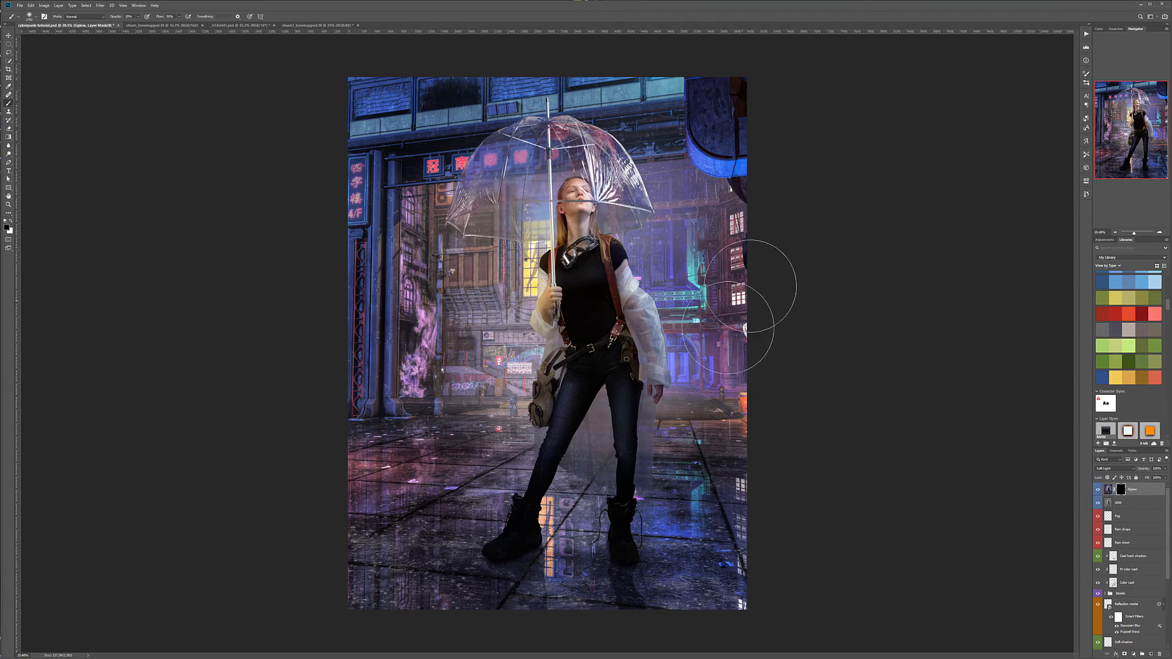
Step: Paint white on the glow layer's mask around the background buildings and compare with the layer hidden and shown
key("x")
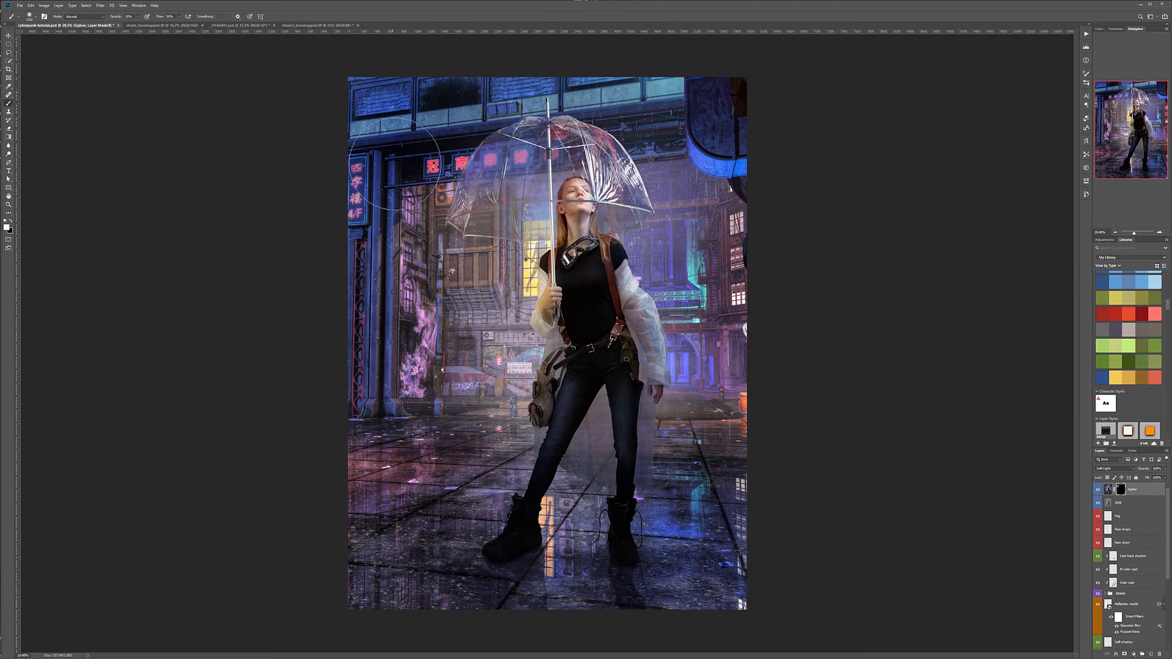
left_click(1097, 489)
left_click(1097, 490)
left_click(1098, 490)
left_click(1097, 490)
Step: Reduce the brush size and paint the glow into smaller details of the upper scene on the layer mask
scroll(543, 182, "up", 8)
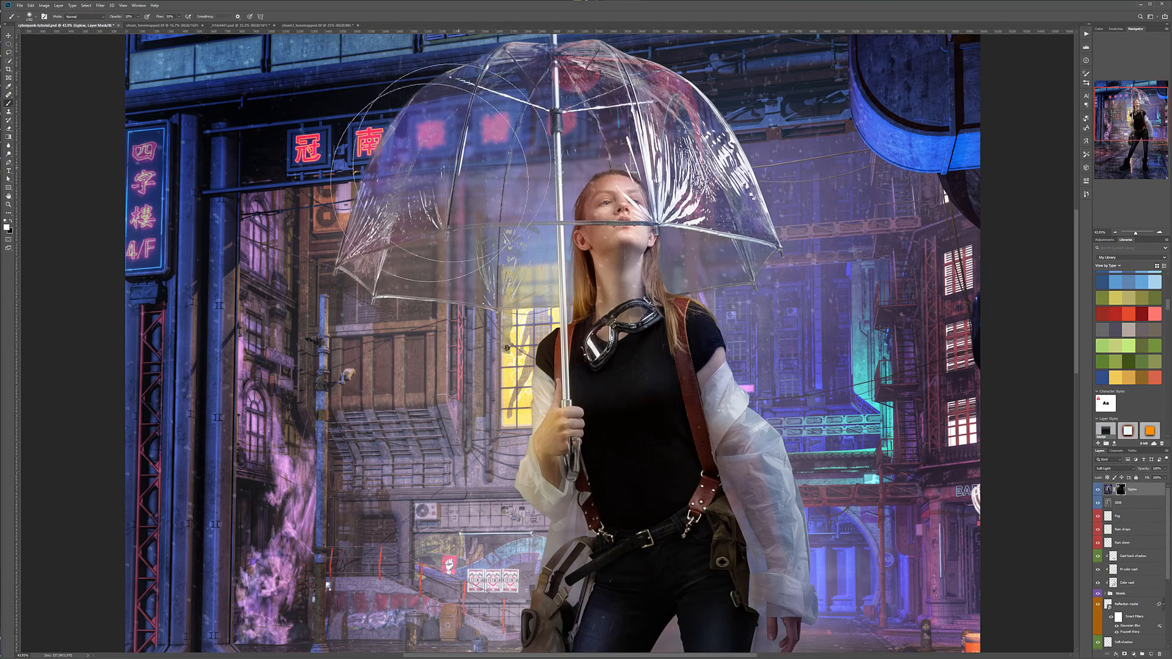
key("bracketleft")
key("bracketleft")
key("bracketleft")
key("bracketleft")
key("bracketleft")
key("bracketleft")
key("bracketleft")
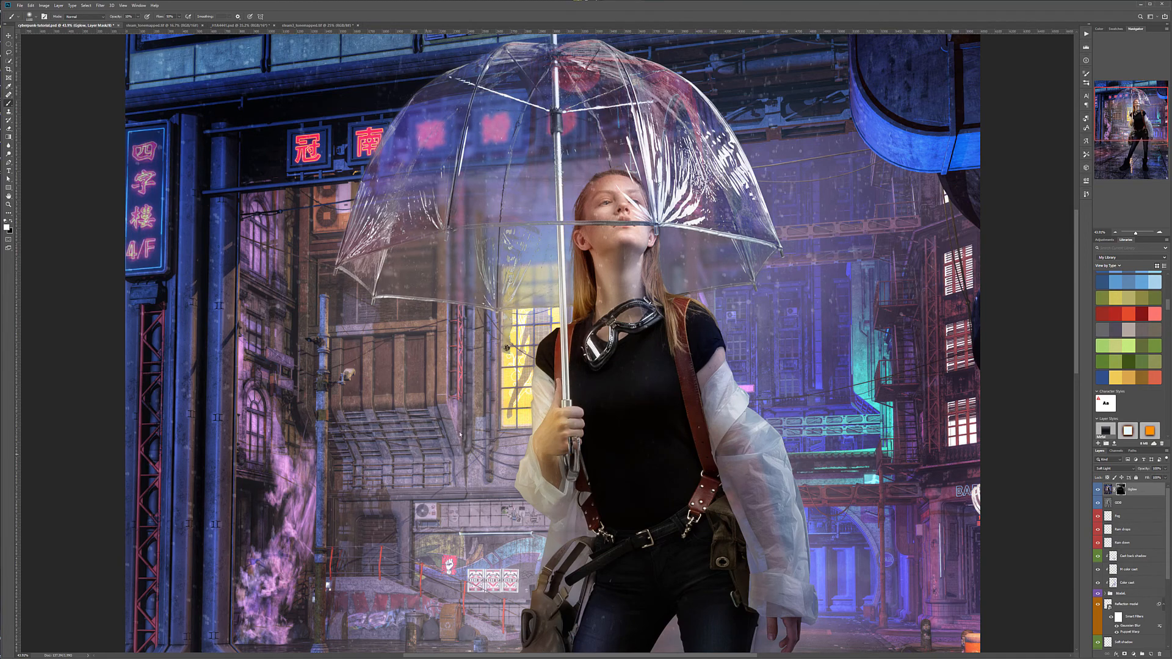
Step: Compare the upper scene with the glow layer hidden and shown to judge the masked effect
left_click(1098, 489)
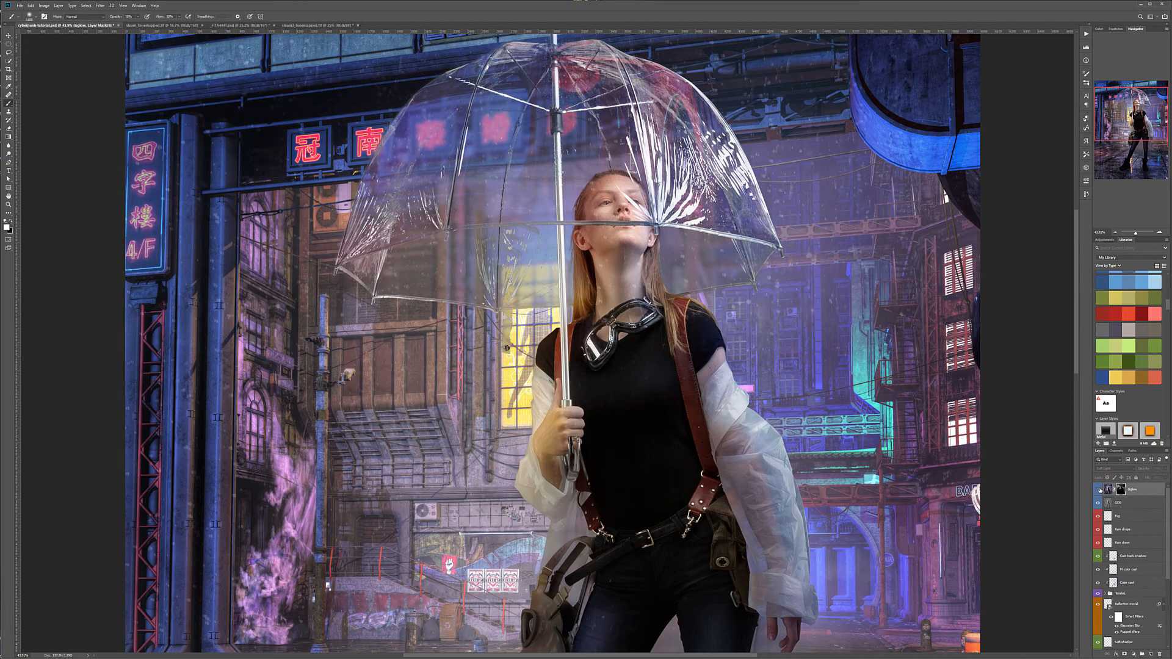
left_click(1098, 489)
left_click(1098, 489)
left_click(1098, 489)
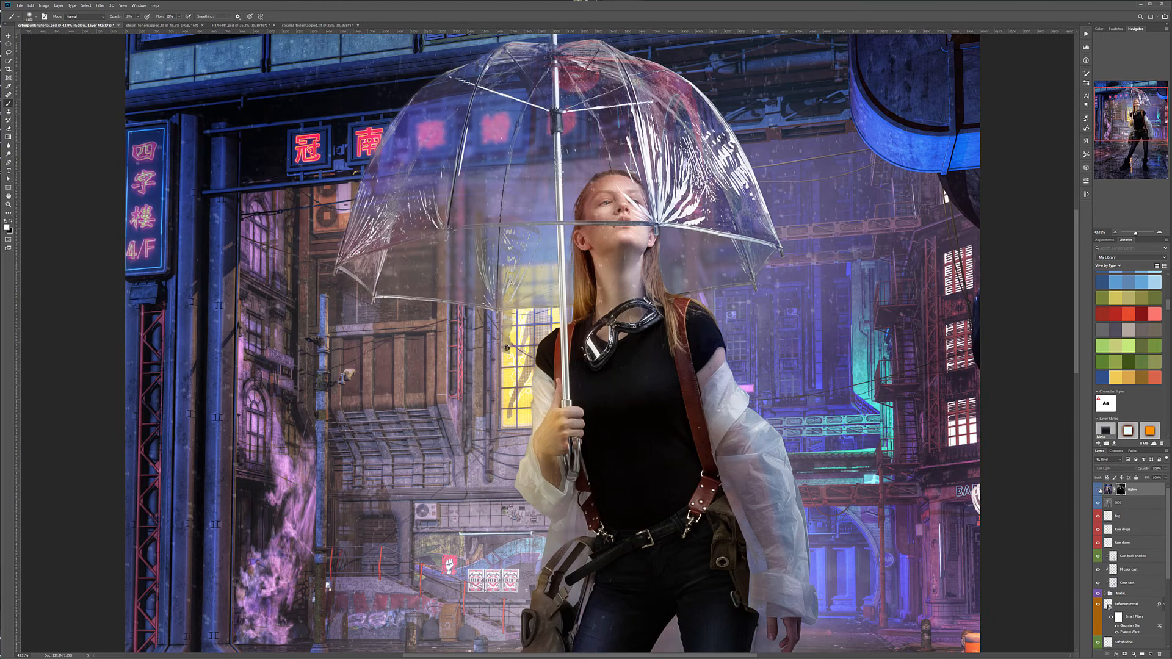
left_click(1098, 489)
left_click(1098, 489)
Step: Paint the glow into the wet ground on the mask and compare the whole image with the layer hidden and shown
scroll(490, 438, "down", 5)
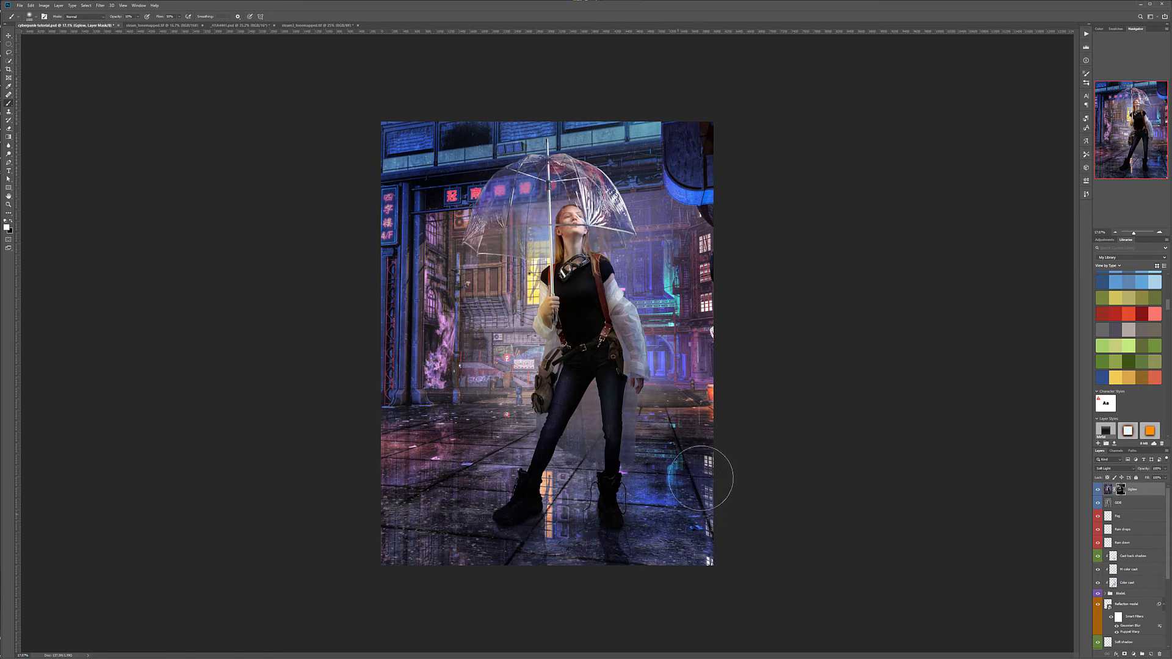
left_click(669, 538)
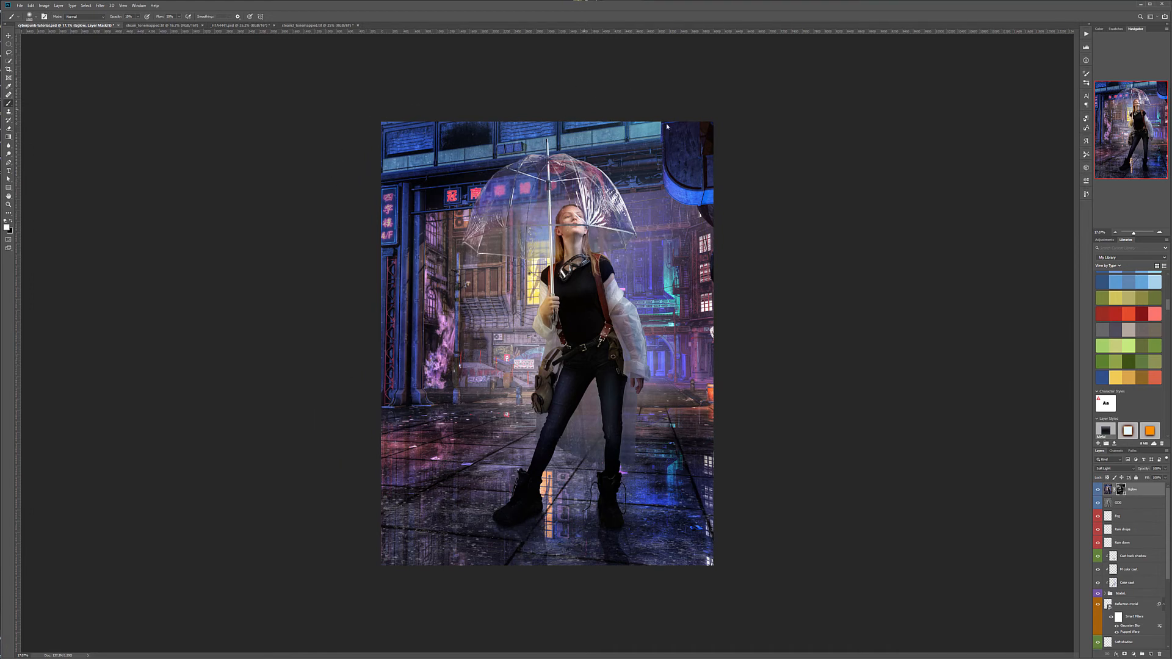
left_click(1097, 489)
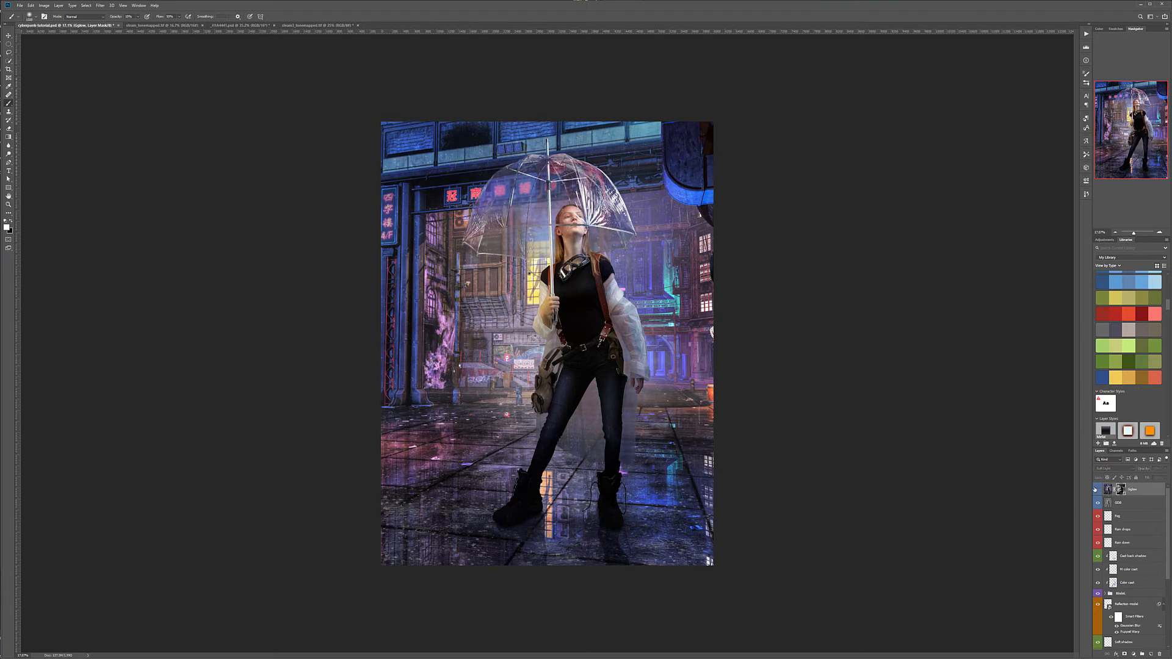
left_click(1097, 489)
left_click(1097, 489)
left_click(1096, 489)
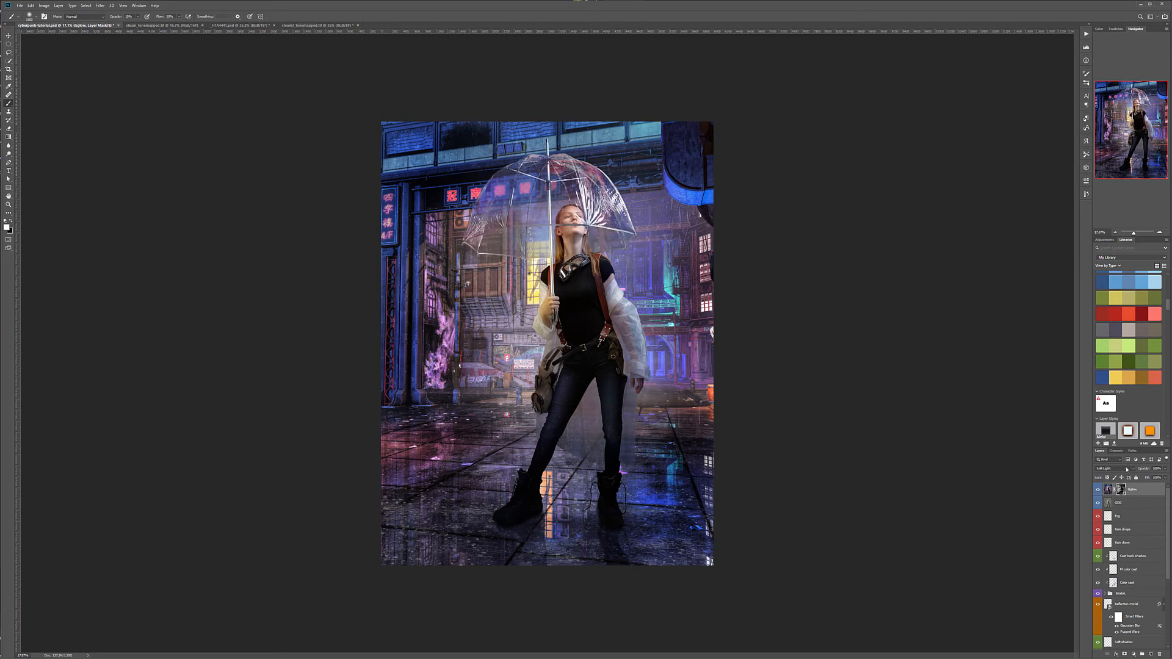
Step: Try the Screen blend mode on the glow layer, compare it with the layer hidden, and return it to Soft Light
left_click(1126, 468)
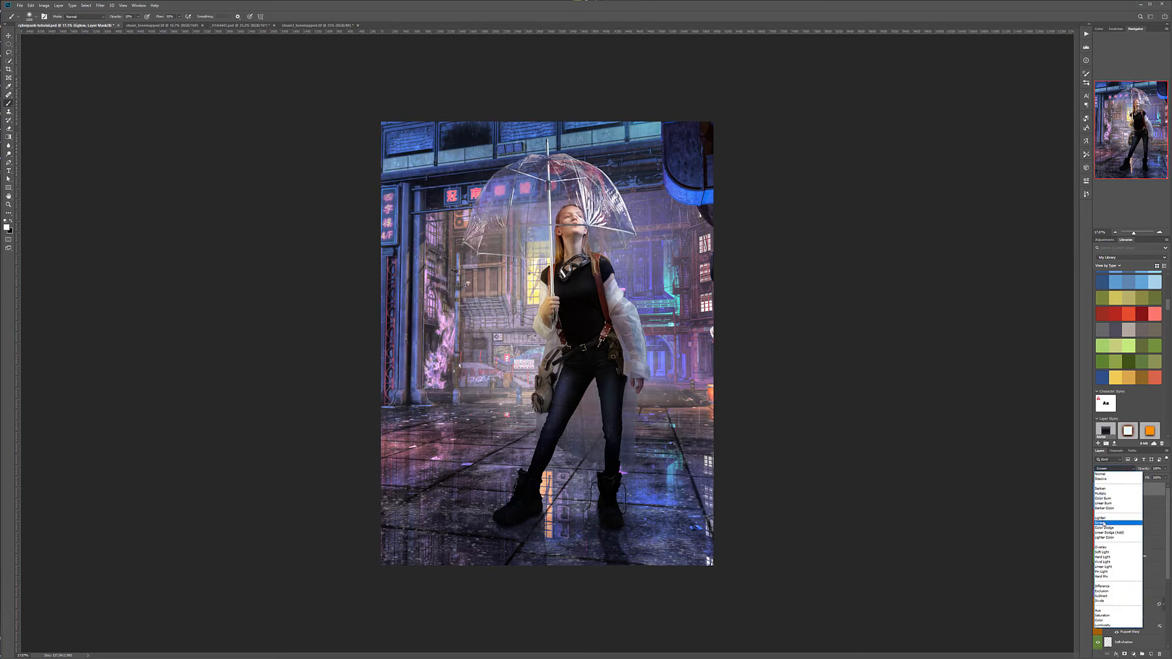
left_click(1103, 523)
left_click(1097, 489)
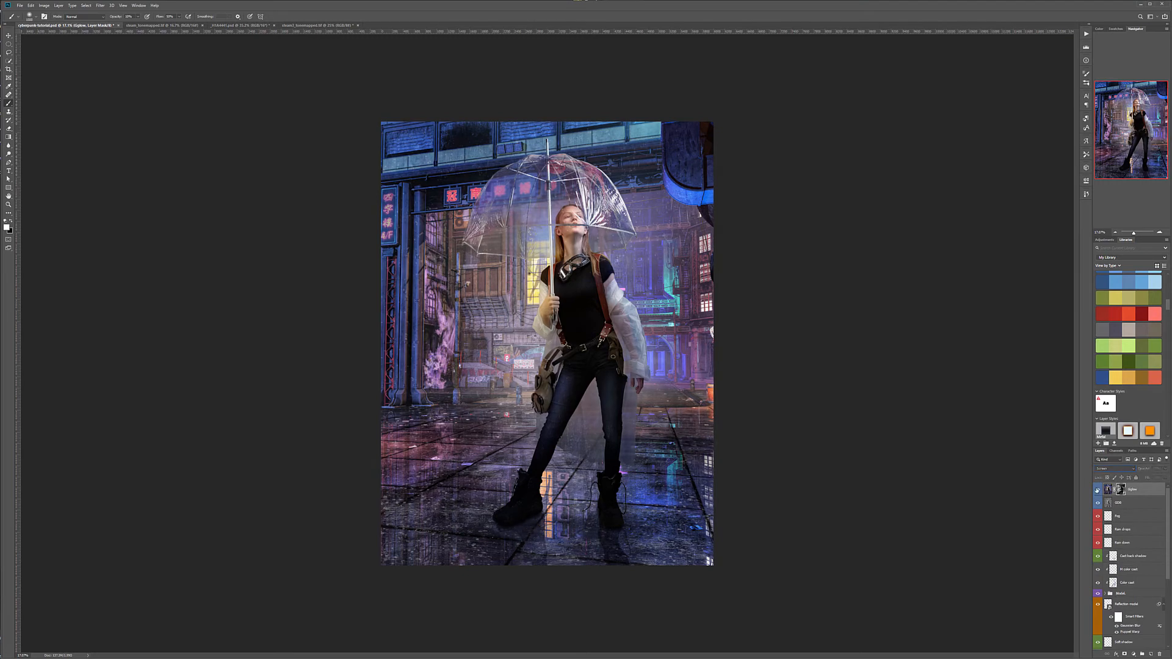
left_click(1097, 489)
left_click(1097, 490)
left_click(1097, 489)
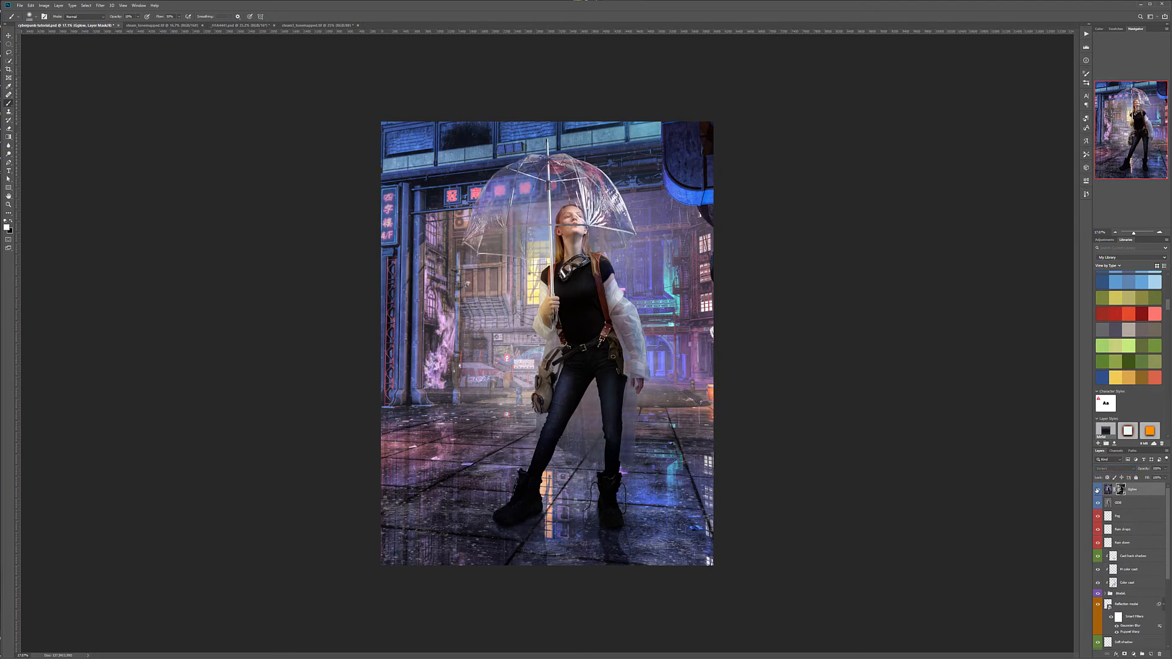
left_click(1097, 490)
left_click(1097, 490)
left_click(1113, 469)
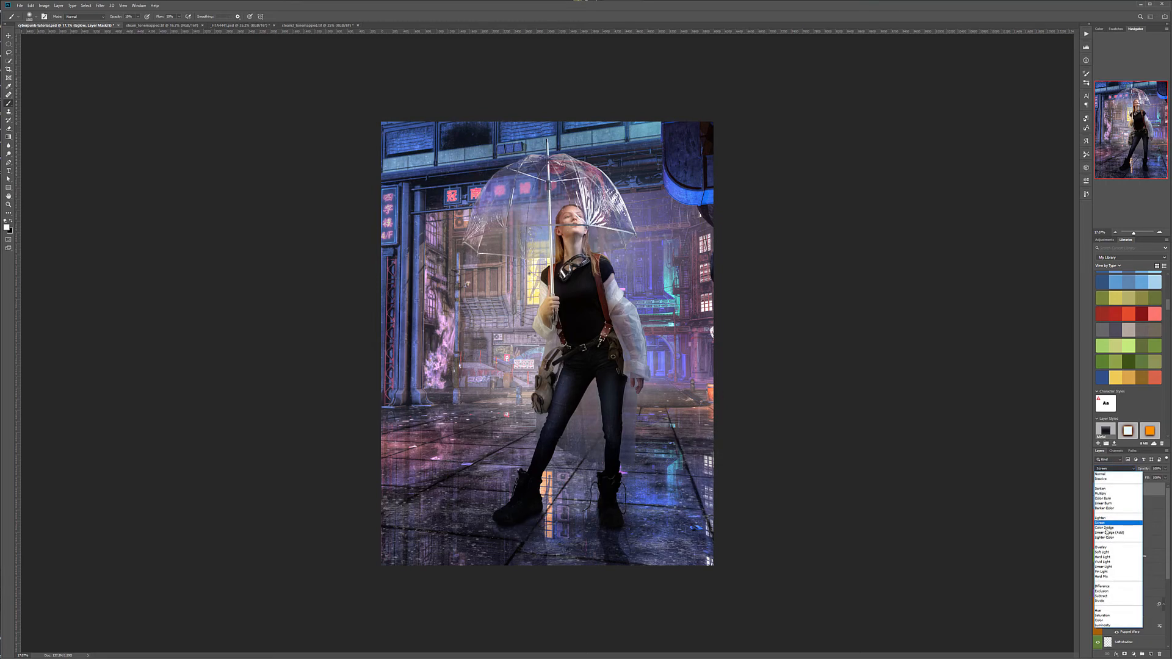
left_click(1106, 552)
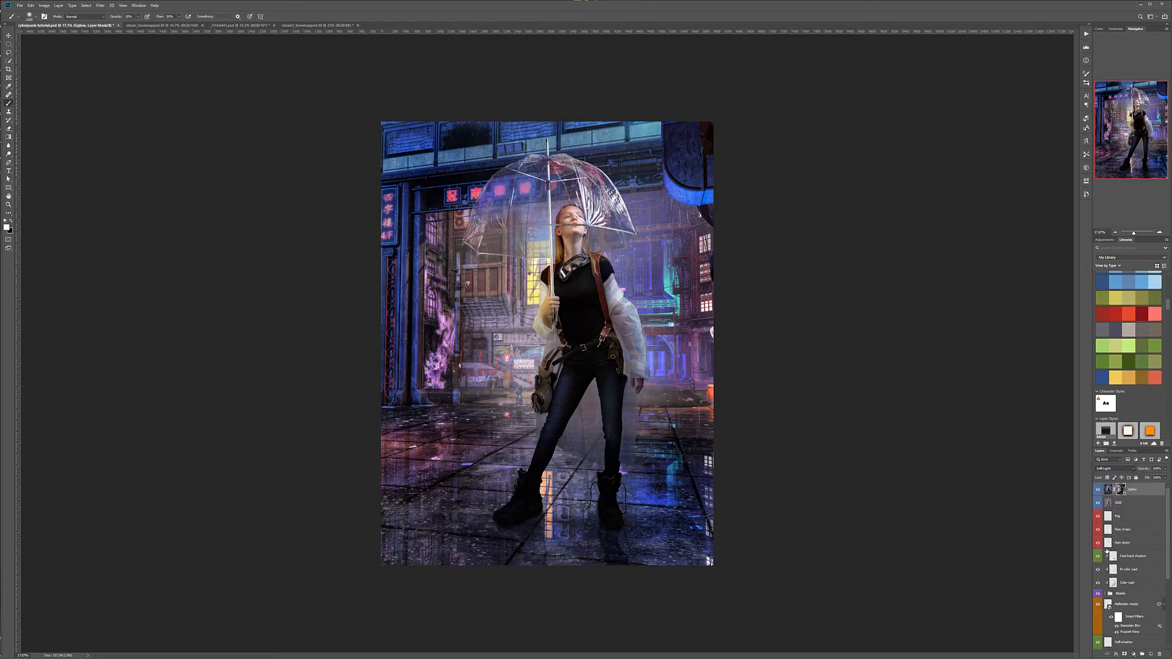
Step: Create a new layer named noise above the glow layer and fill it with 50% gray
left_click(9, 36)
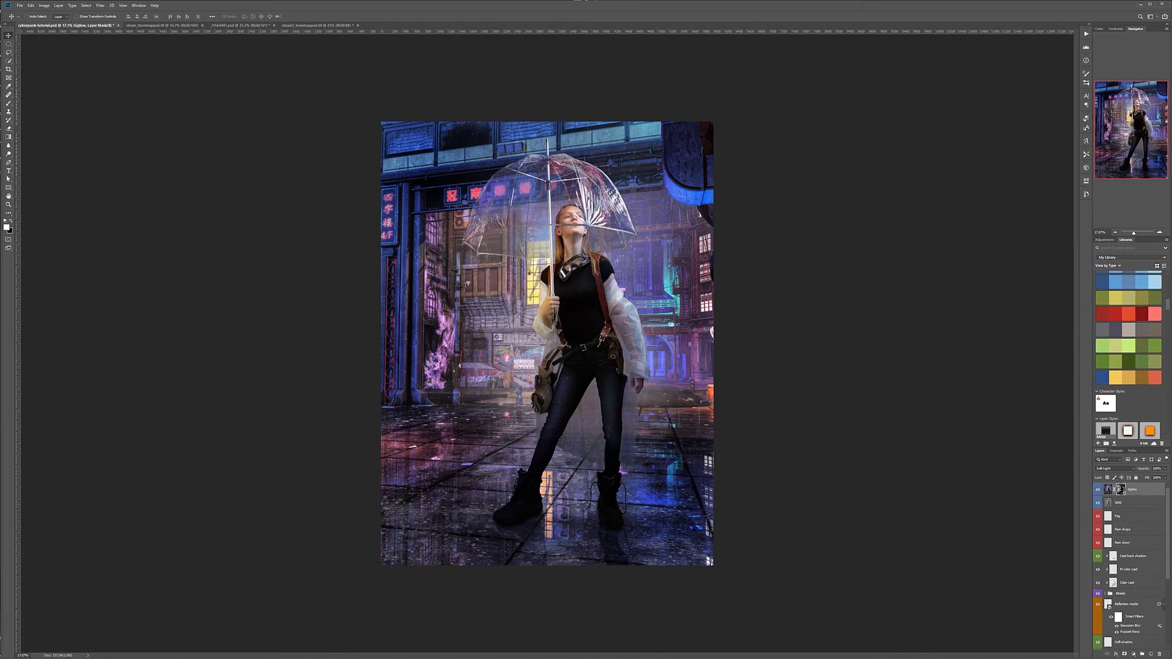
left_click(1151, 654)
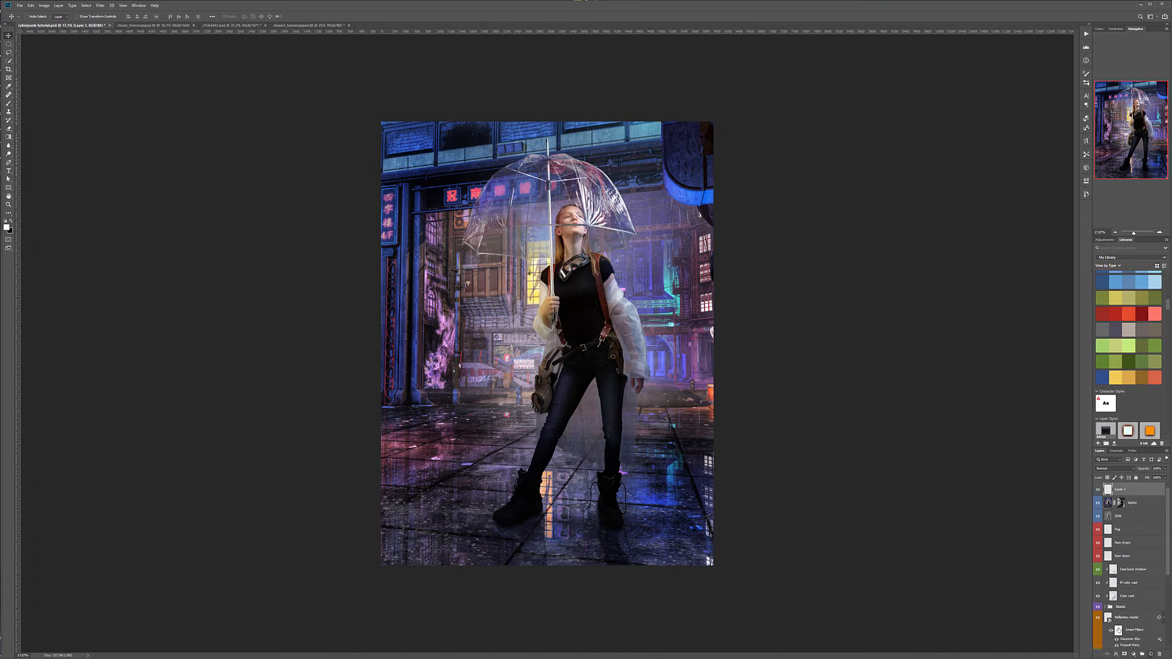
double_click(1118, 490)
key("Return")
key("shift+F5")
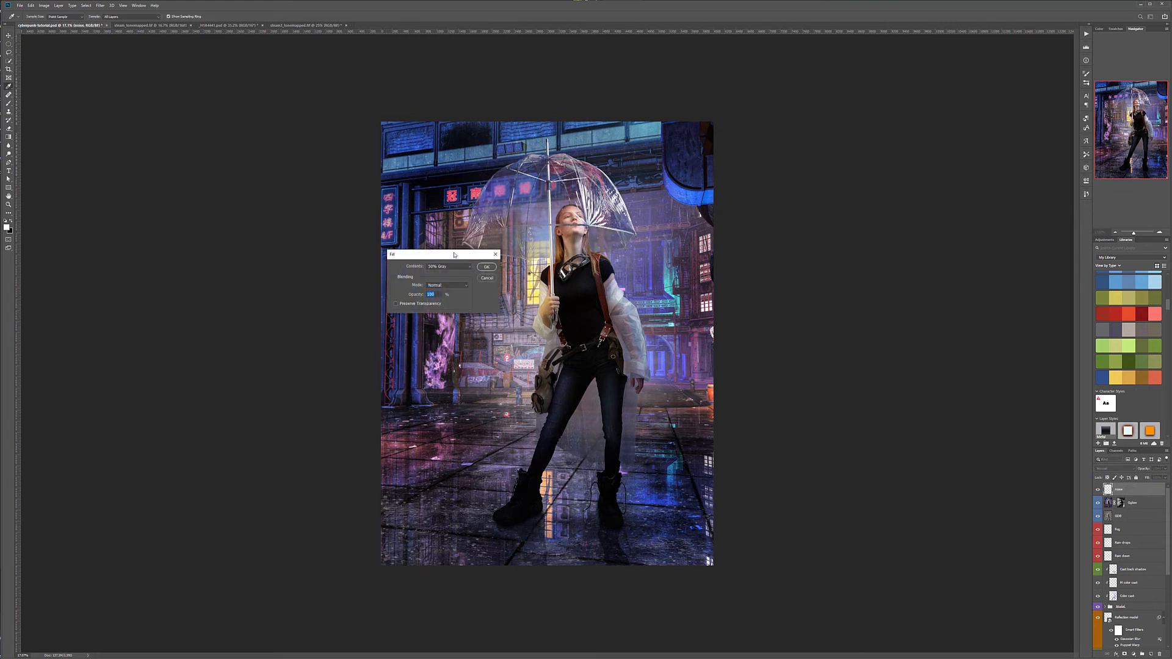
left_click(486, 267)
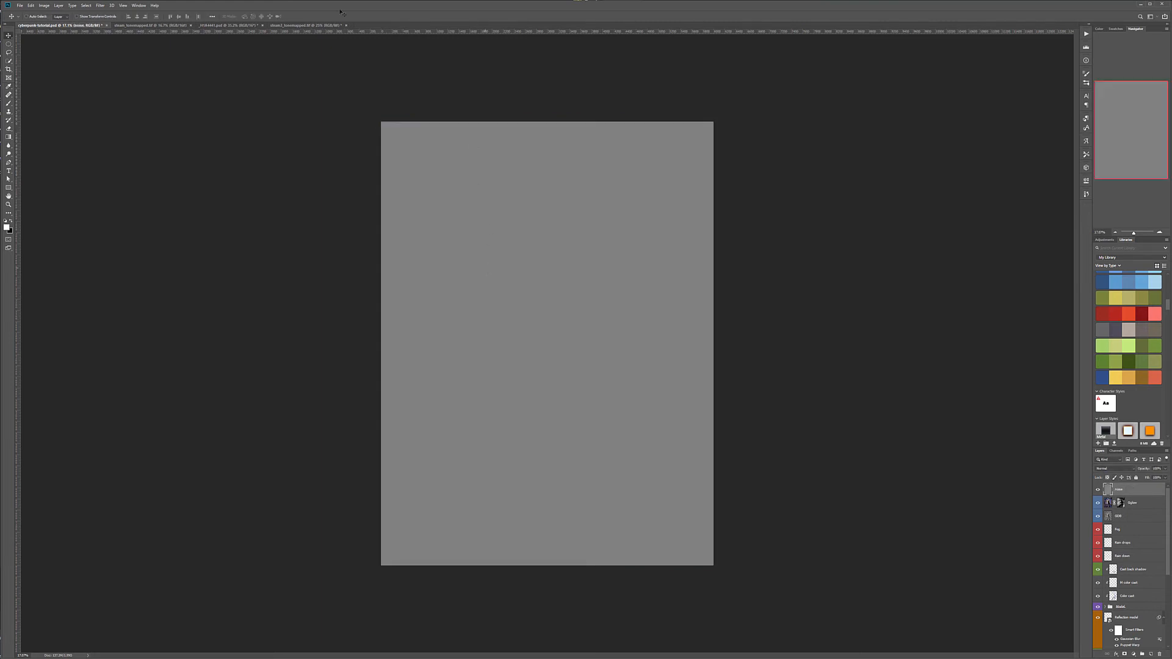
Step: Add 25% uniform, monochromatic noise to the gray noise layer
left_click(100, 5)
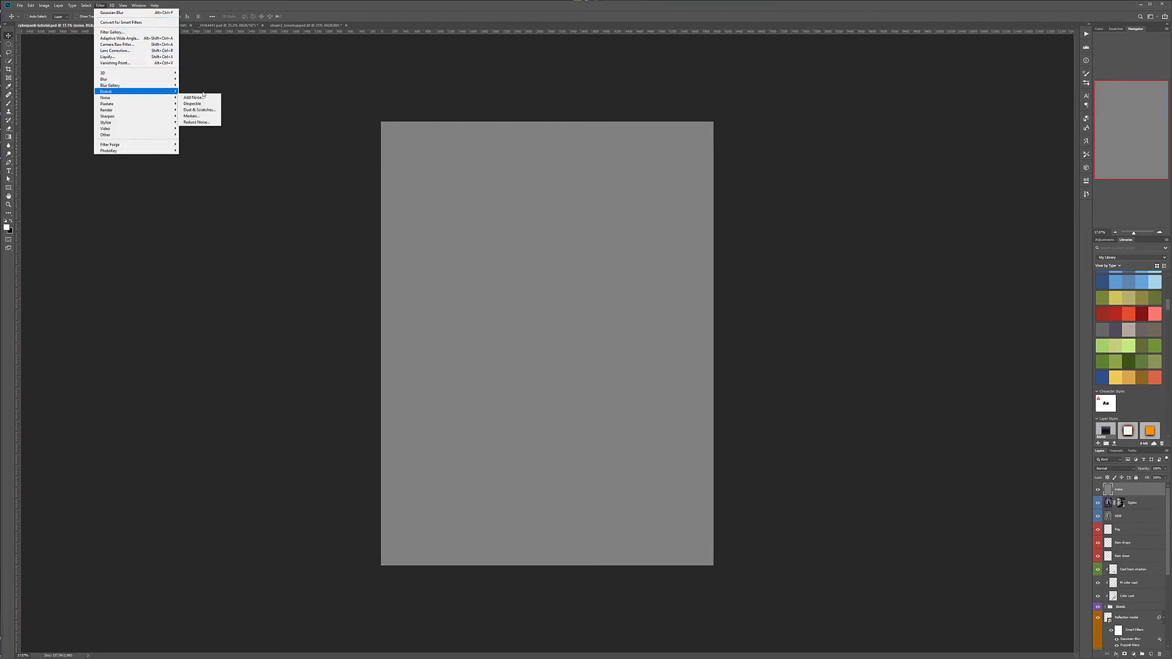
left_click(196, 97)
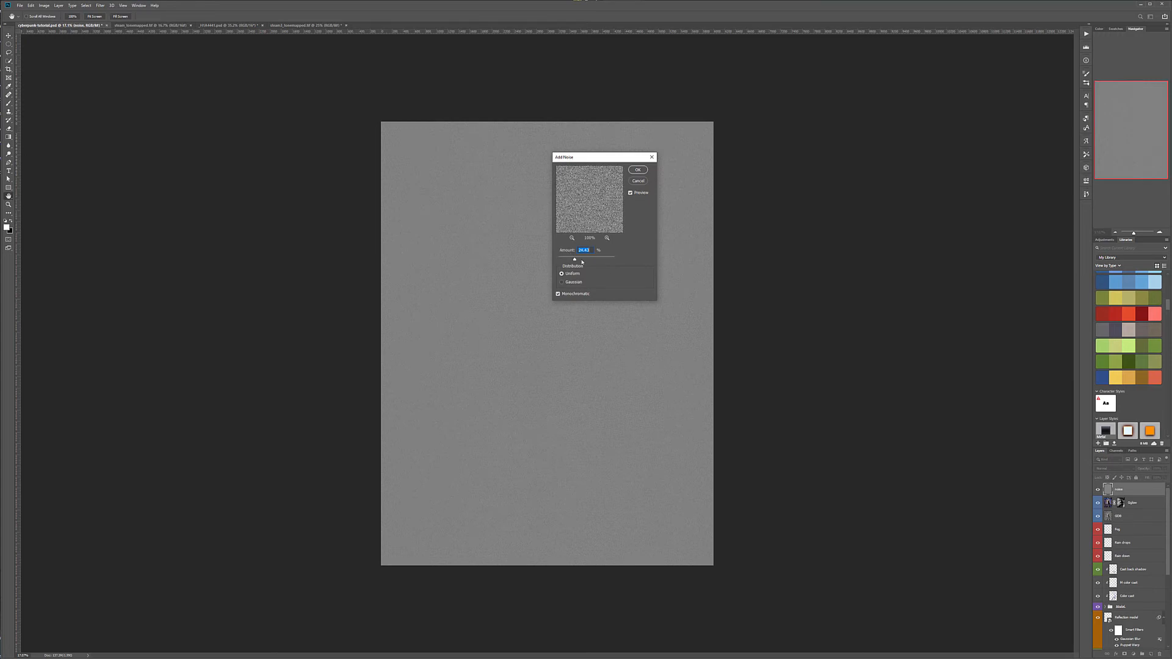
type("25")
left_click(635, 170)
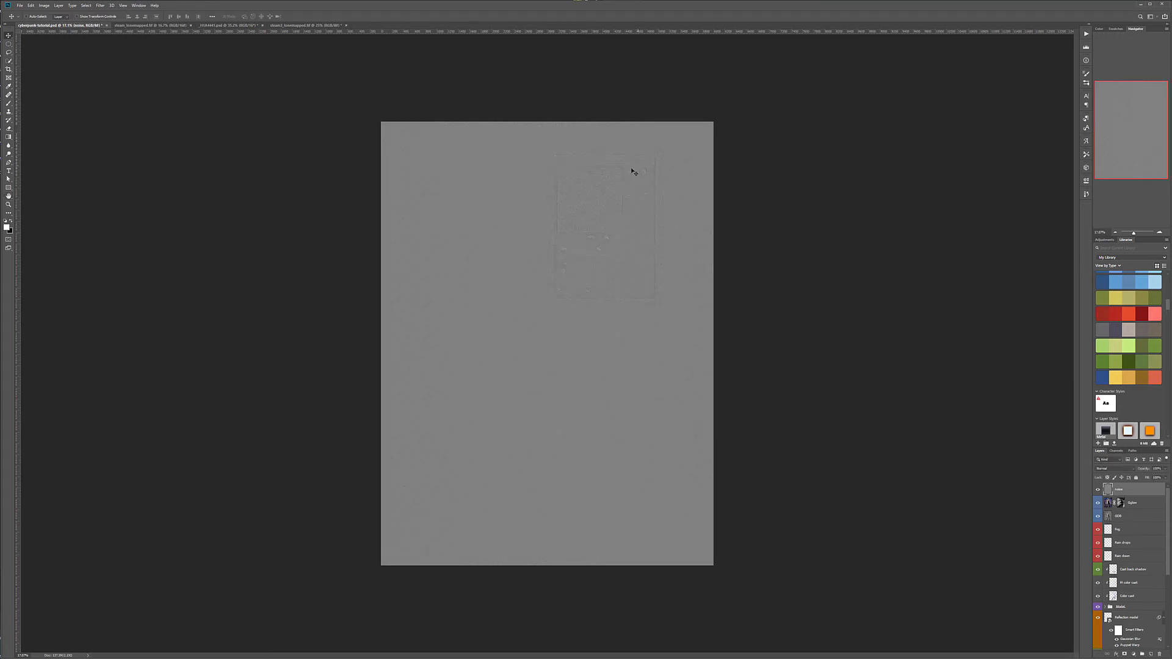
Step: Set the noise layer's blend mode to Soft Light and inspect the grain closely on the model's upper body
left_click(1121, 469)
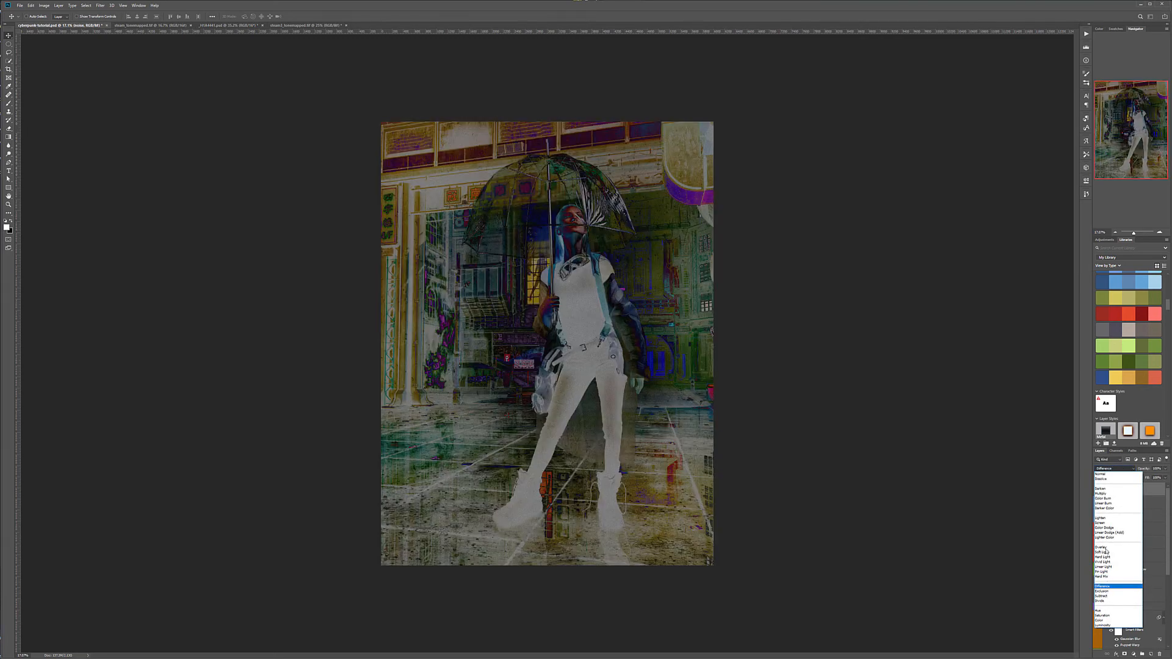
left_click(1104, 552)
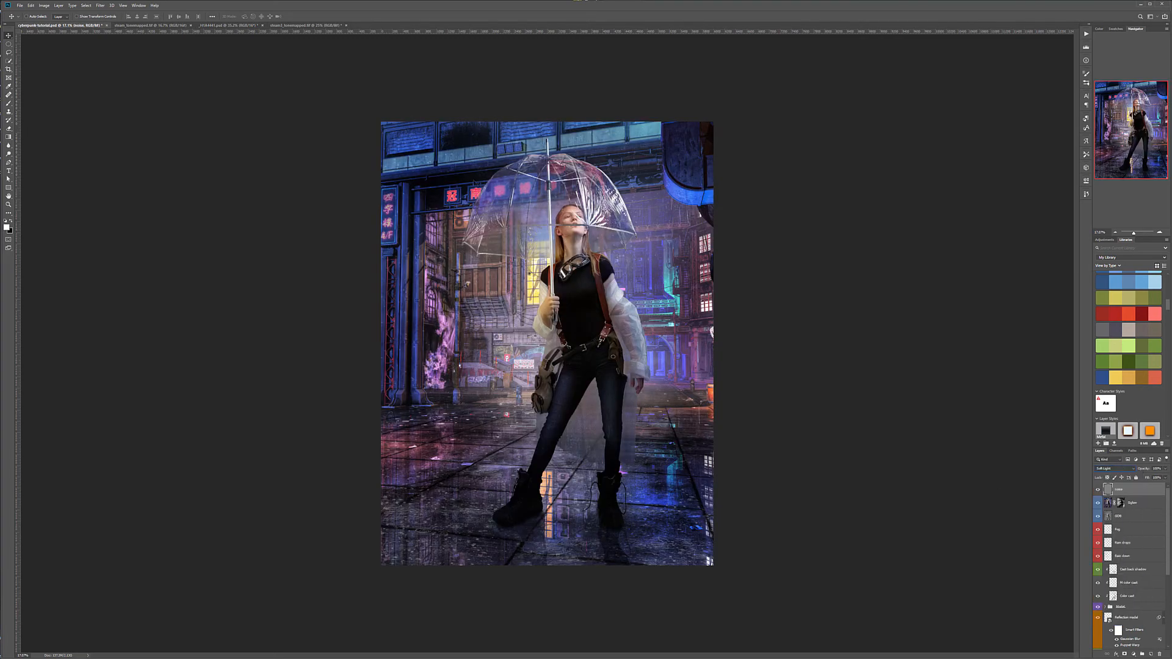
scroll(597, 233, "up", 20)
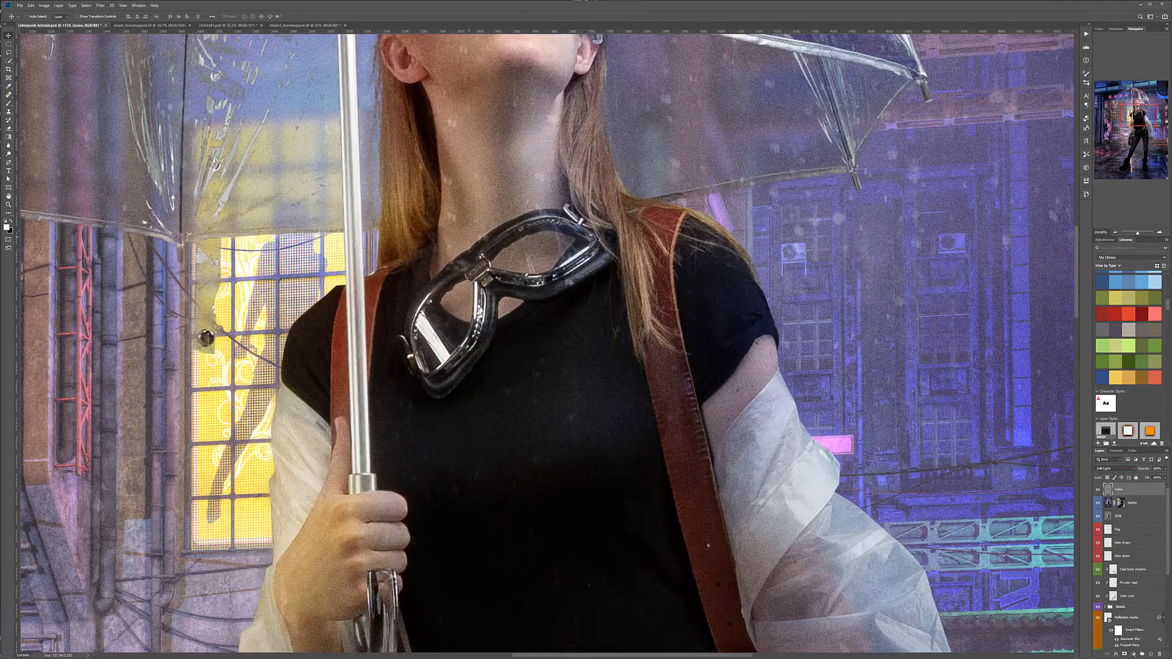
Step: Compare the image with and without the noise layer, and reduce that layer's opacity to soften the grain
left_click_drag(818, 247, 645, 388)
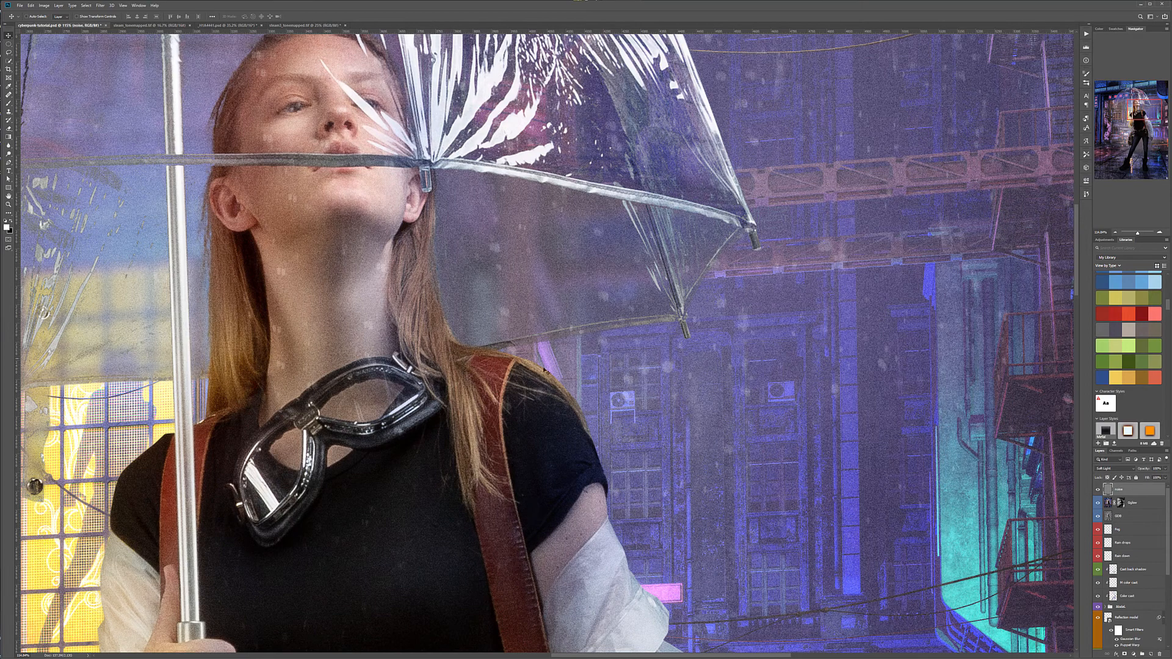
left_click(1097, 490)
left_click(1097, 491)
left_click(1165, 470)
left_click_drag(1139, 477, 1153, 477)
left_click(593, 383)
scroll(601, 383, "down", 4)
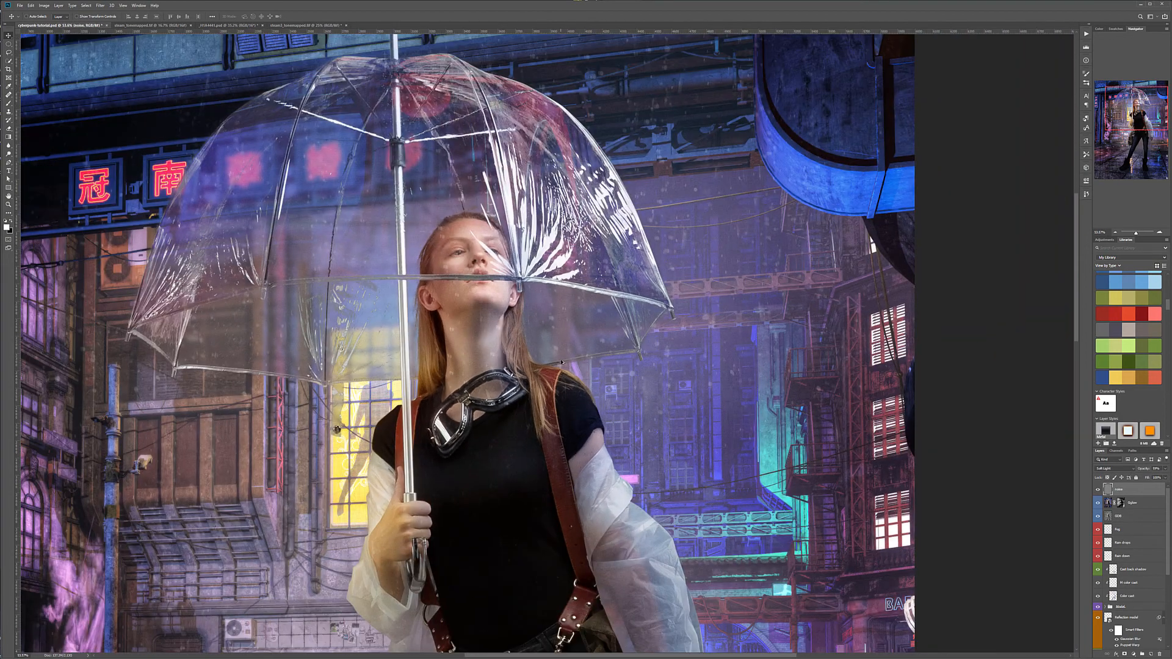
scroll(562, 362, "down", 4)
scroll(601, 357, "up", 2)
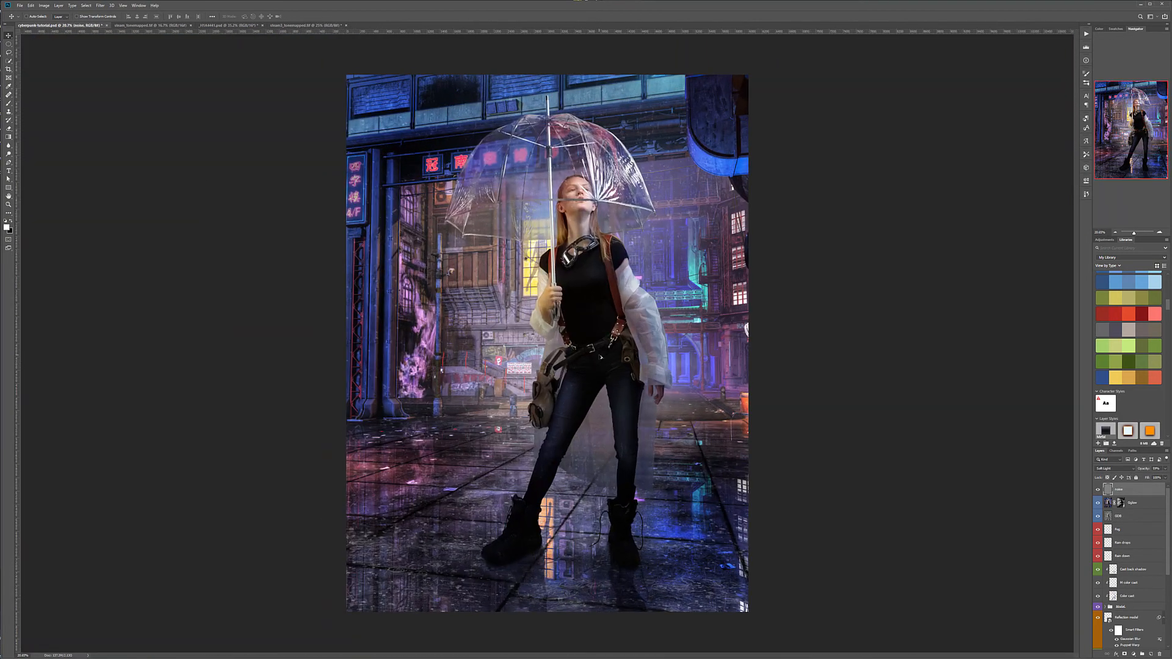
scroll(600, 357, "down", 1)
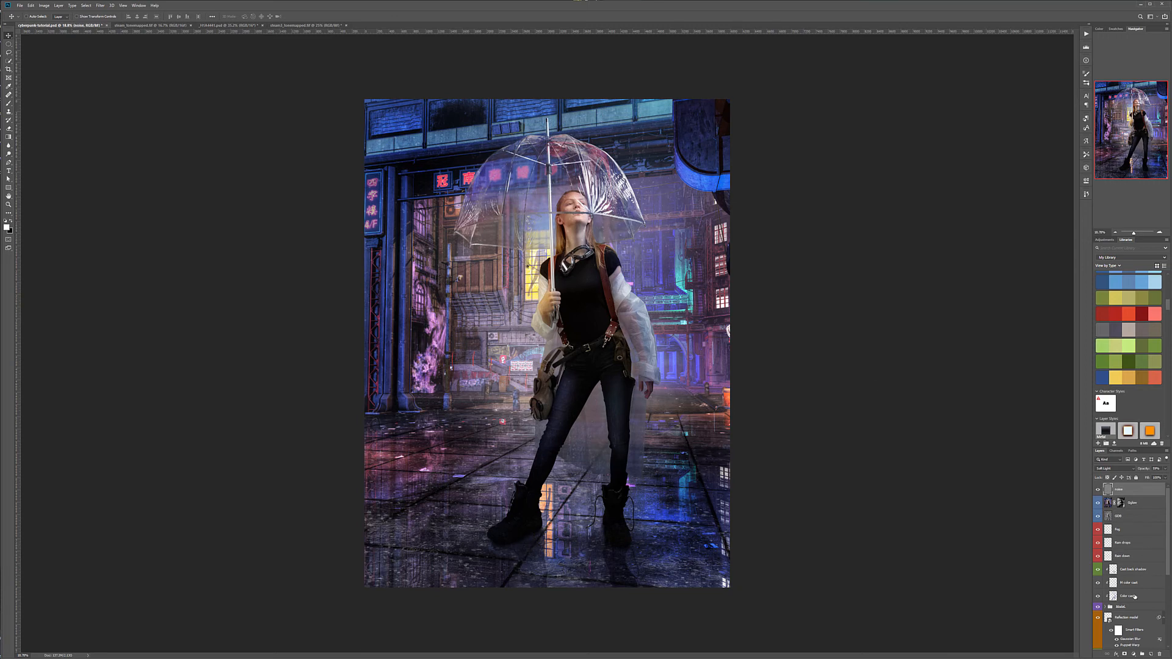
Step: Add a Selective Color adjustment layer and fine-tune the Blacks, slightly reducing black and yellow and adjusting magenta and cyan
left_click(1133, 653)
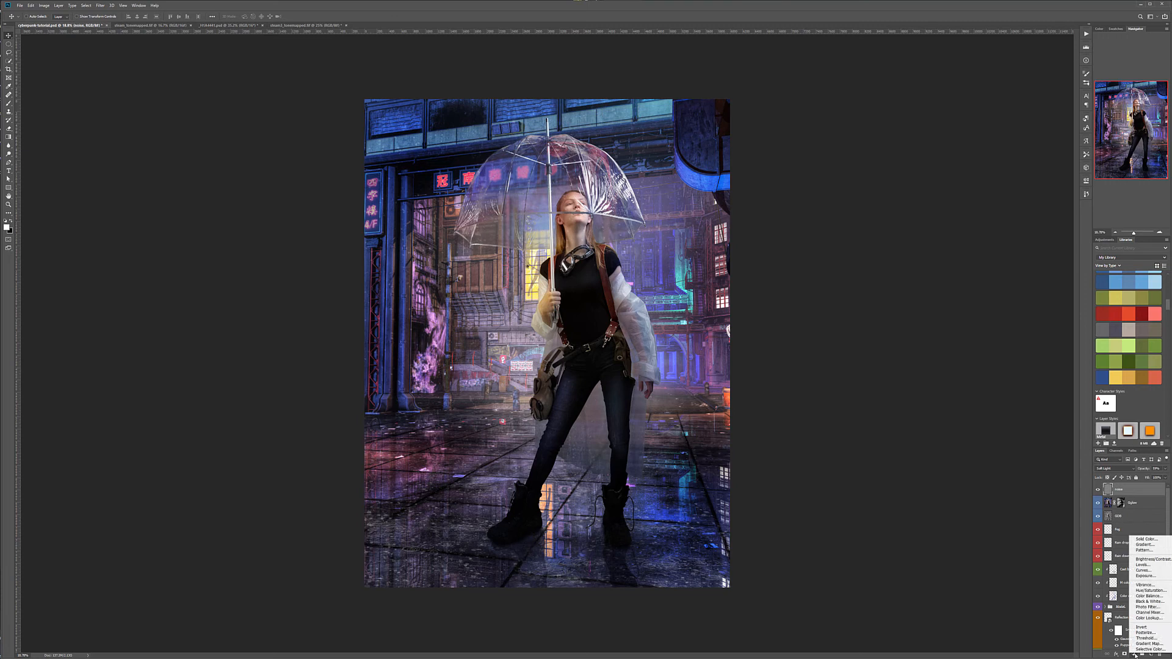
left_click(1140, 649)
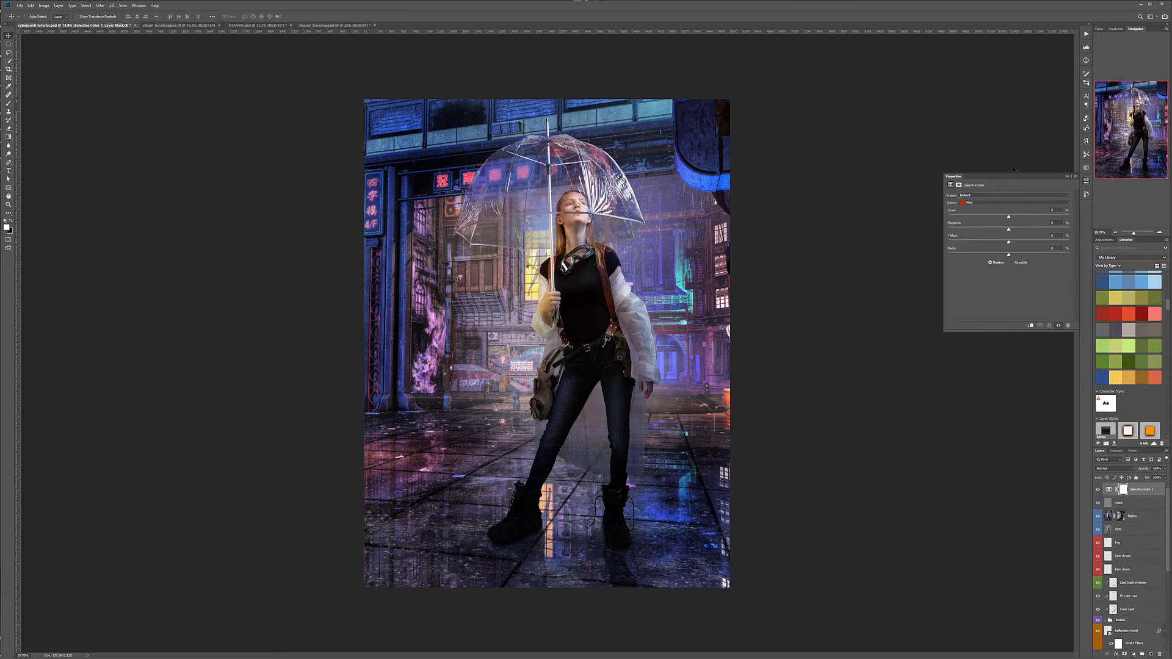
left_click(983, 203)
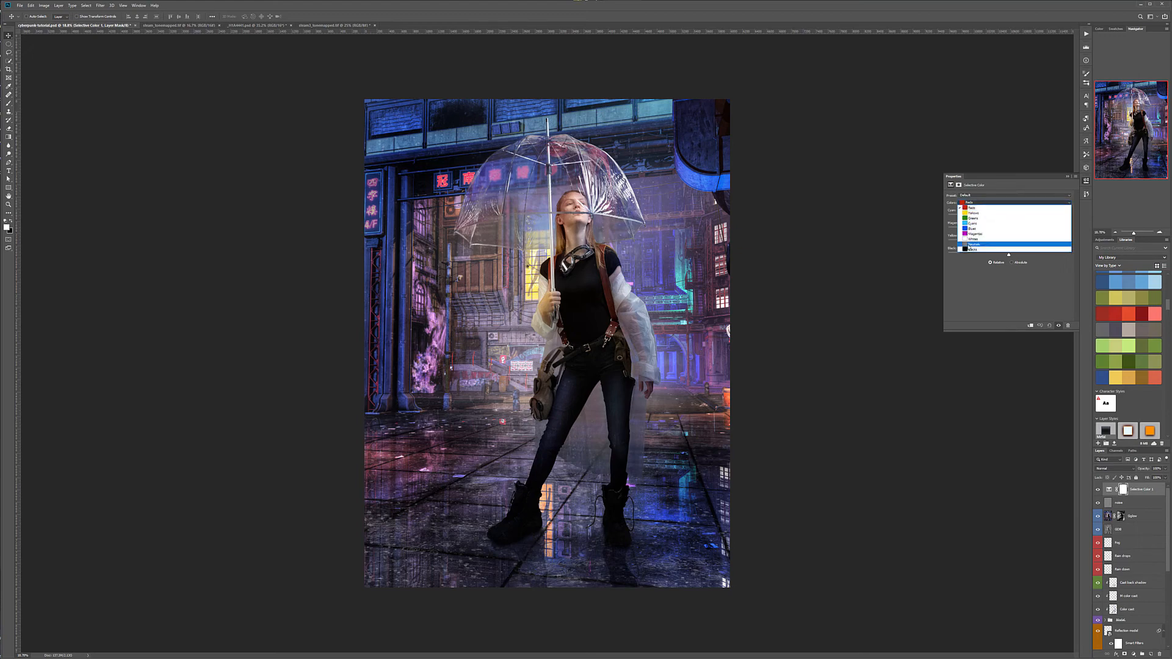
left_click(970, 250)
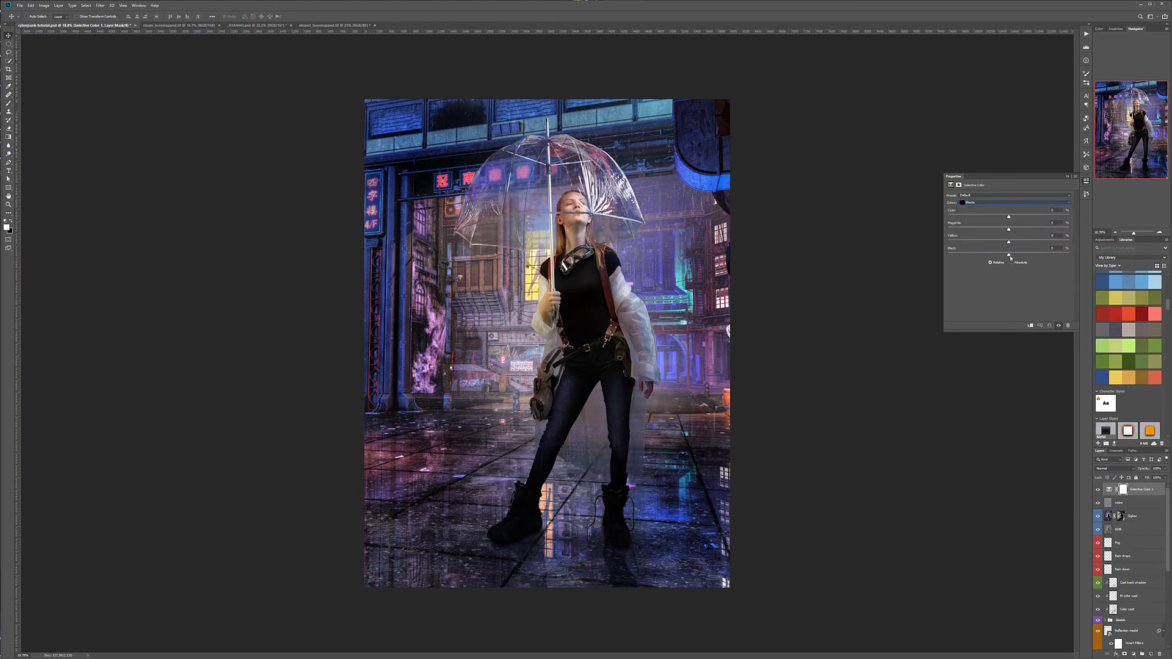
mouse_move(1010, 257)
left_mouse_down()
mouse_move(952, 256)
mouse_move(1055, 258)
mouse_move(1005, 258)
left_mouse_up()
left_click_drag(1001, 243, 1008, 245)
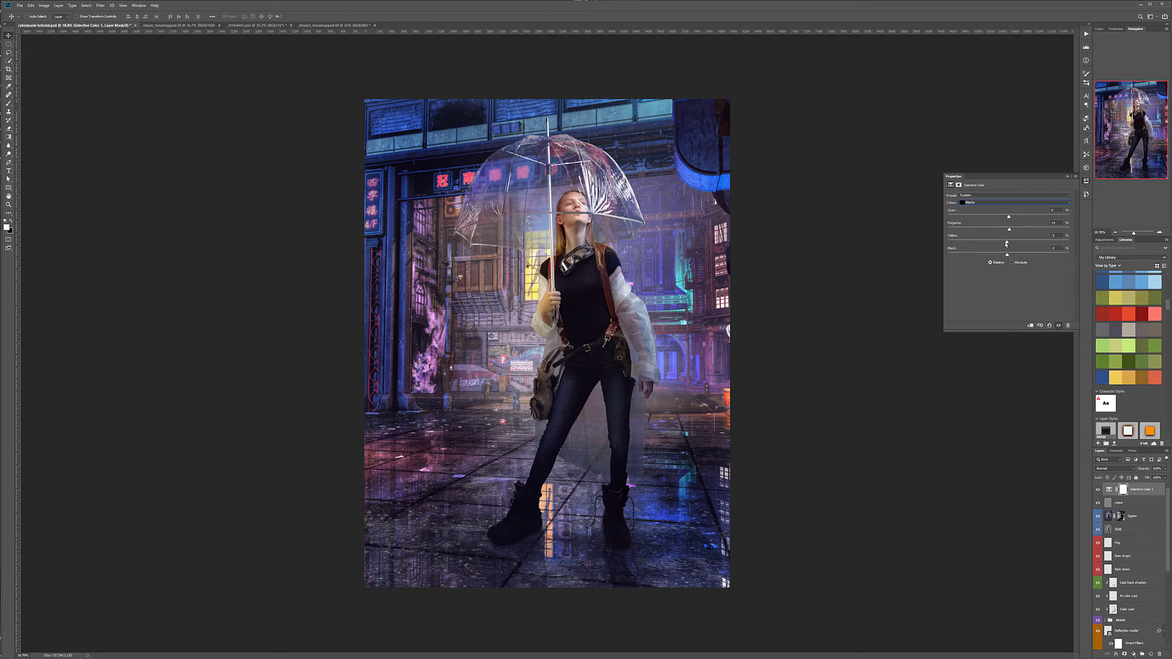
left_click_drag(981, 246, 1005, 242)
left_click_drag(1004, 243, 1008, 232)
mouse_move(1008, 217)
left_mouse_down()
mouse_move(994, 217)
mouse_move(1010, 218)
left_mouse_up()
Step: Fine-tune the Neutrals in the Selective Color adjustment, slightly reducing black and balancing yellow, magenta and cyan
left_click(982, 203)
left_click(1012, 250)
mouse_move(1009, 256)
left_mouse_down()
mouse_move(957, 256)
mouse_move(1028, 257)
mouse_move(1007, 258)
left_mouse_up()
mouse_move(1008, 243)
left_mouse_down()
mouse_move(1024, 243)
mouse_move(1005, 247)
left_mouse_up()
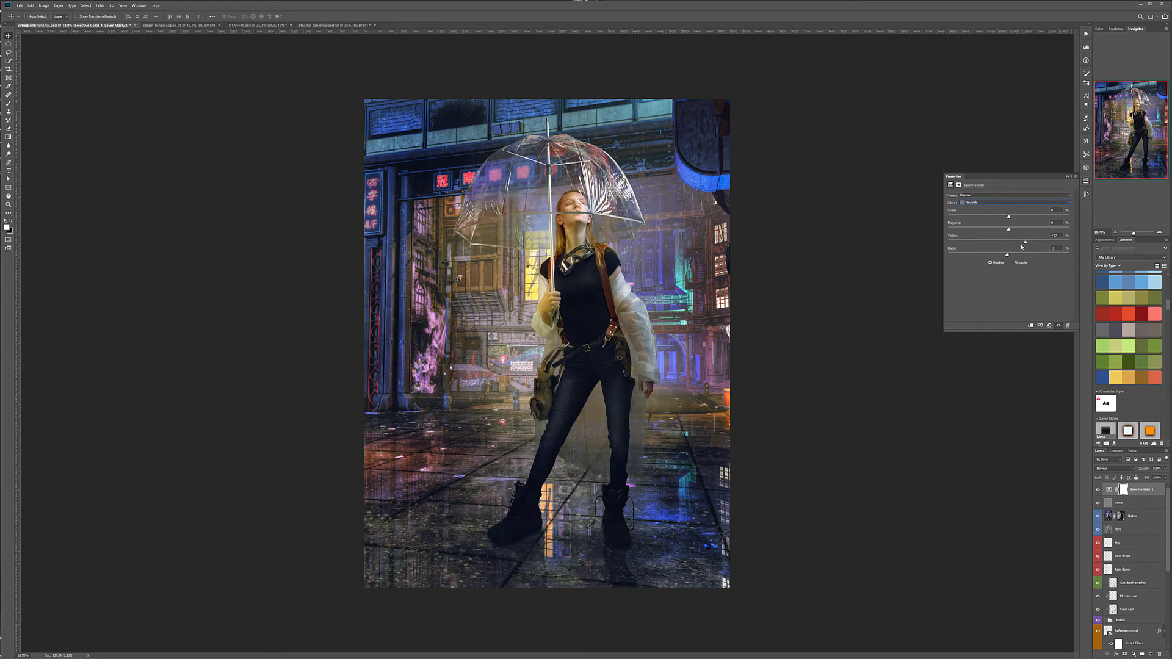
left_click_drag(1002, 242, 1016, 244)
left_click(1022, 247)
left_click_drag(1022, 247, 1005, 218)
Step: Adjust the Whites in the Selective Color layer, slightly reducing black, yellow and cyan and adding some magenta
left_click(985, 203)
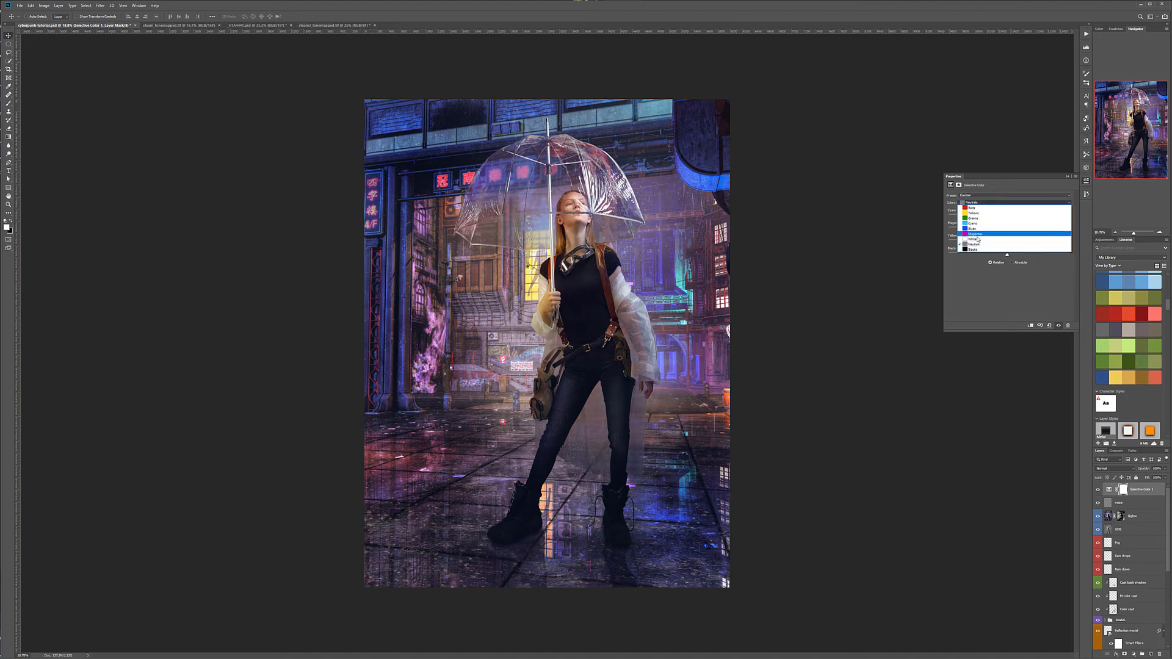
left_click(995, 247)
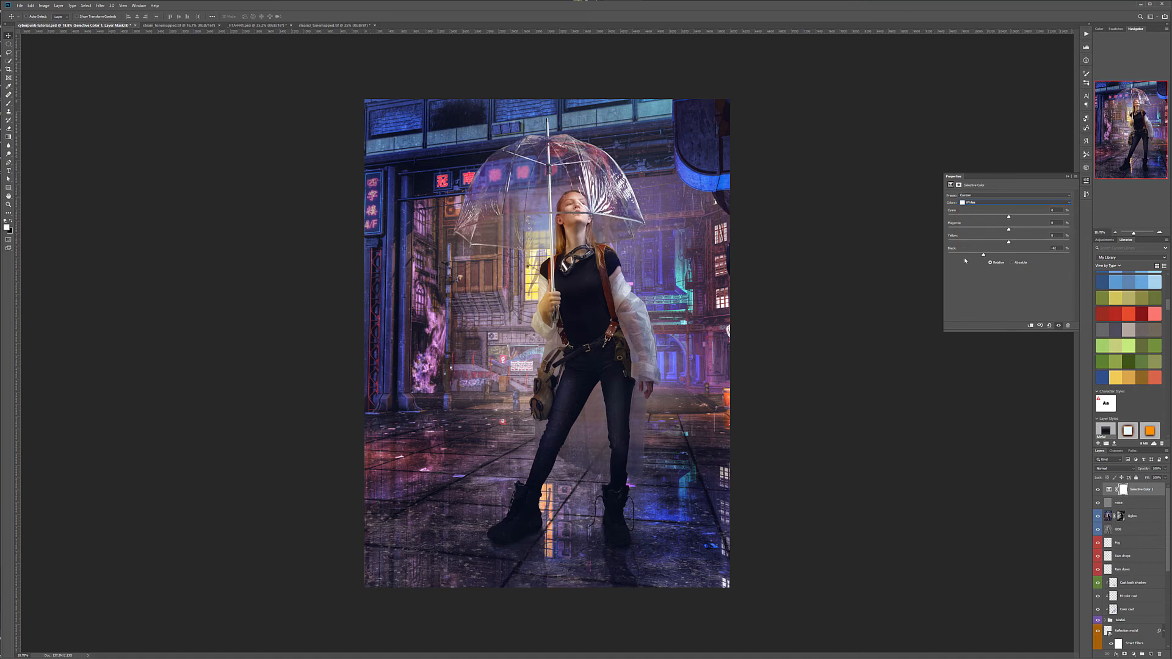
left_click_drag(965, 260, 1005, 255)
left_click_drag(1017, 244, 1021, 242)
mouse_move(997, 230)
left_mouse_down()
mouse_move(1014, 232)
mouse_move(1005, 219)
left_mouse_up()
Step: Compare the image with the Selective Color layer hidden and shown
left_click(1098, 489)
left_click(1097, 489)
left_click(1097, 489)
left_click(1098, 488)
left_click(1098, 489)
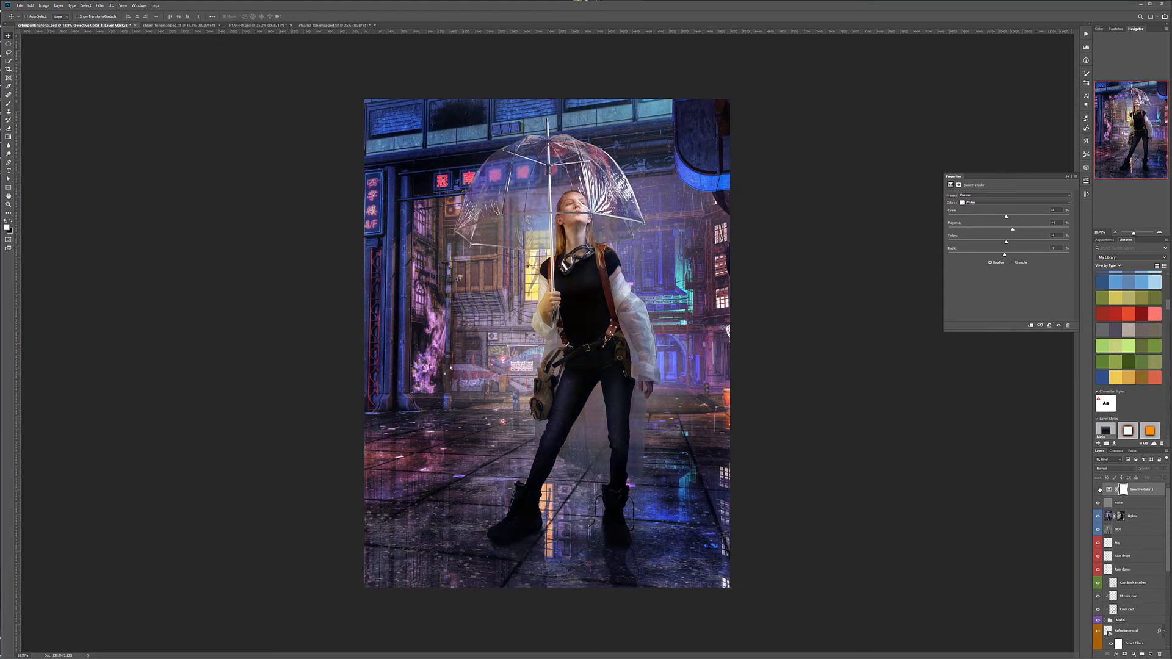
left_click(1098, 489)
left_click(1098, 489)
left_click(1098, 489)
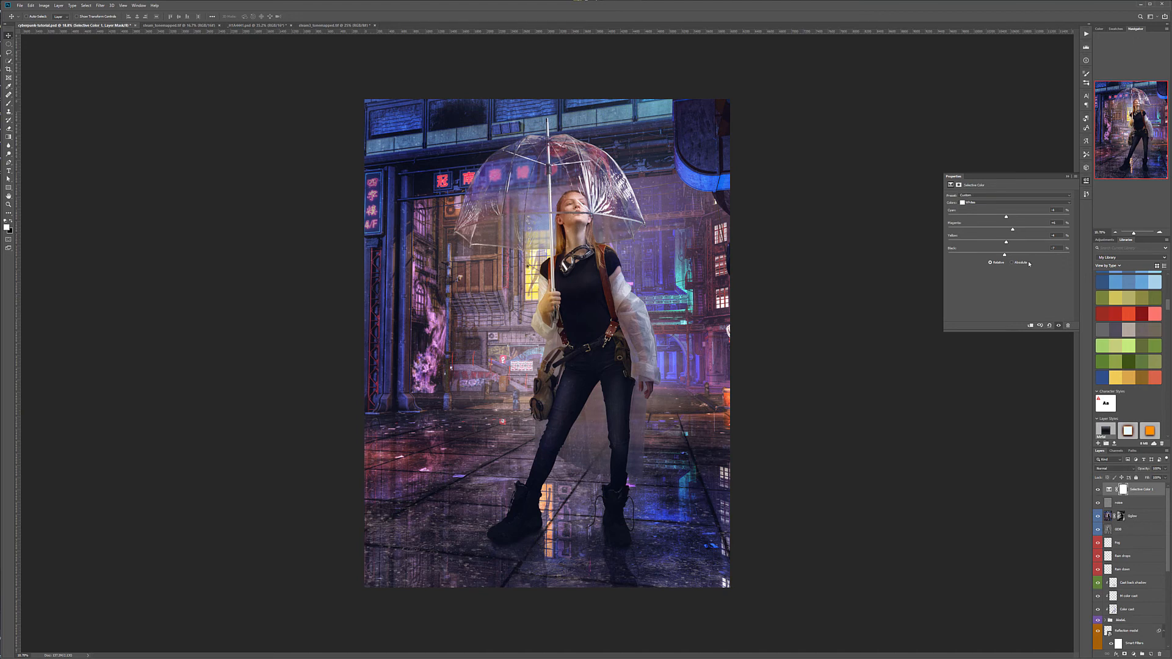
Step: Adjust the black, yellow and magenta amounts for the Magentas in the Selective Color layer
left_click(977, 202)
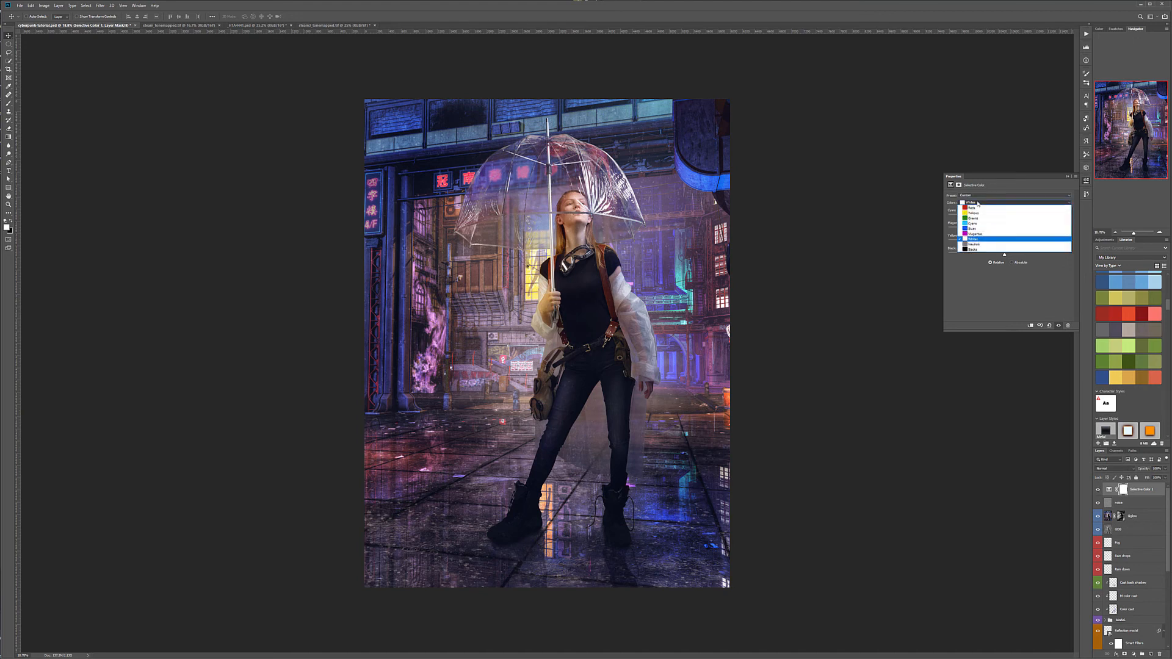
left_click(975, 234)
left_click_drag(957, 257, 923, 266)
left_click_drag(1035, 263, 1007, 260)
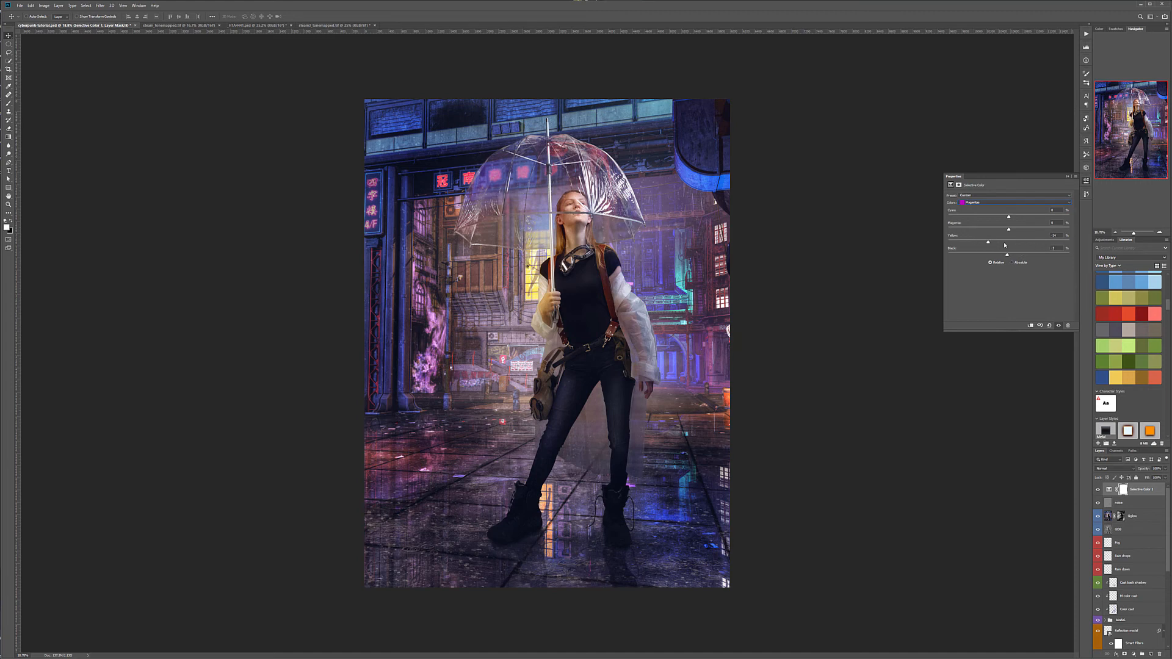
mouse_move(1008, 229)
left_mouse_down()
mouse_move(1028, 230)
mouse_move(1000, 230)
left_mouse_up()
Step: Adjust the Yellows in the Selective Color layer, raising black and yellow and lowering magenta and cyan
left_click(994, 203)
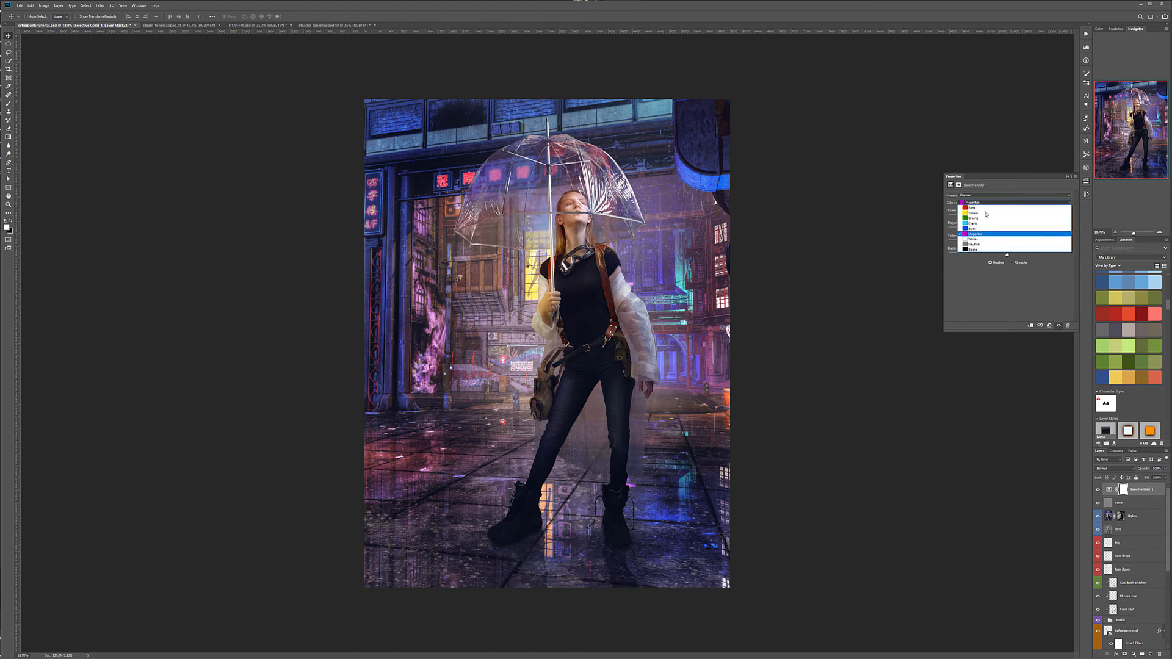
left_click(980, 209)
mouse_move(1008, 256)
left_mouse_down()
mouse_move(991, 257)
mouse_move(1013, 243)
left_mouse_up()
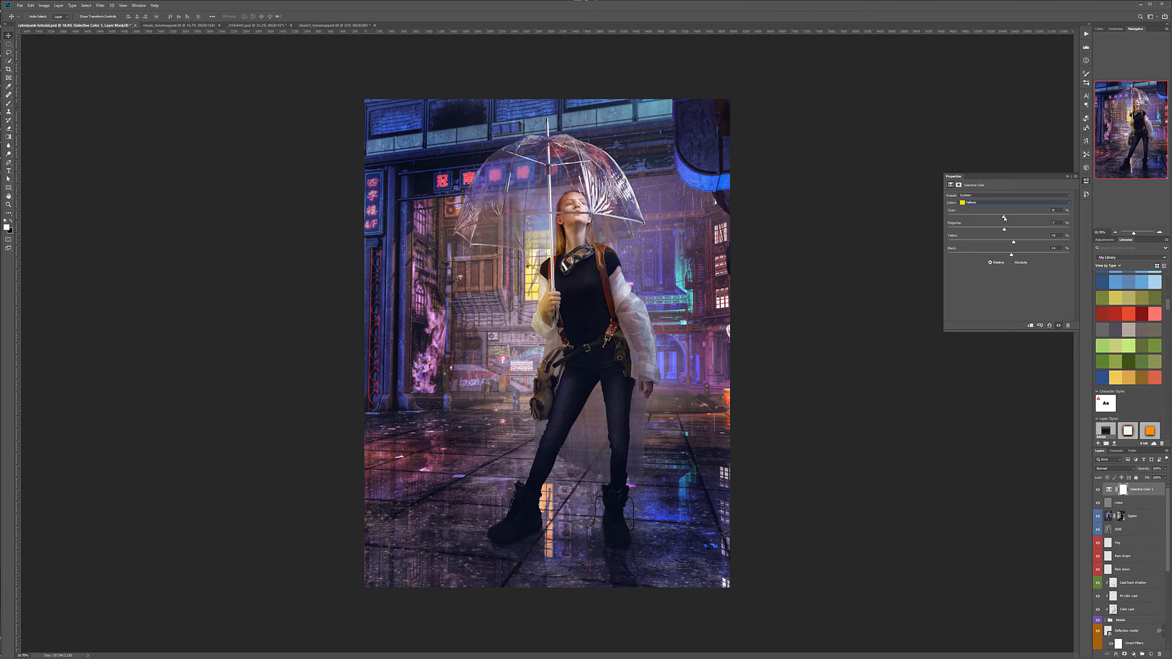
Step: Check the overall Selective Color grading by toggling the adjustment layer's visibility, leaving it visible
left_click(1097, 489)
left_click(1097, 489)
left_click(1098, 490)
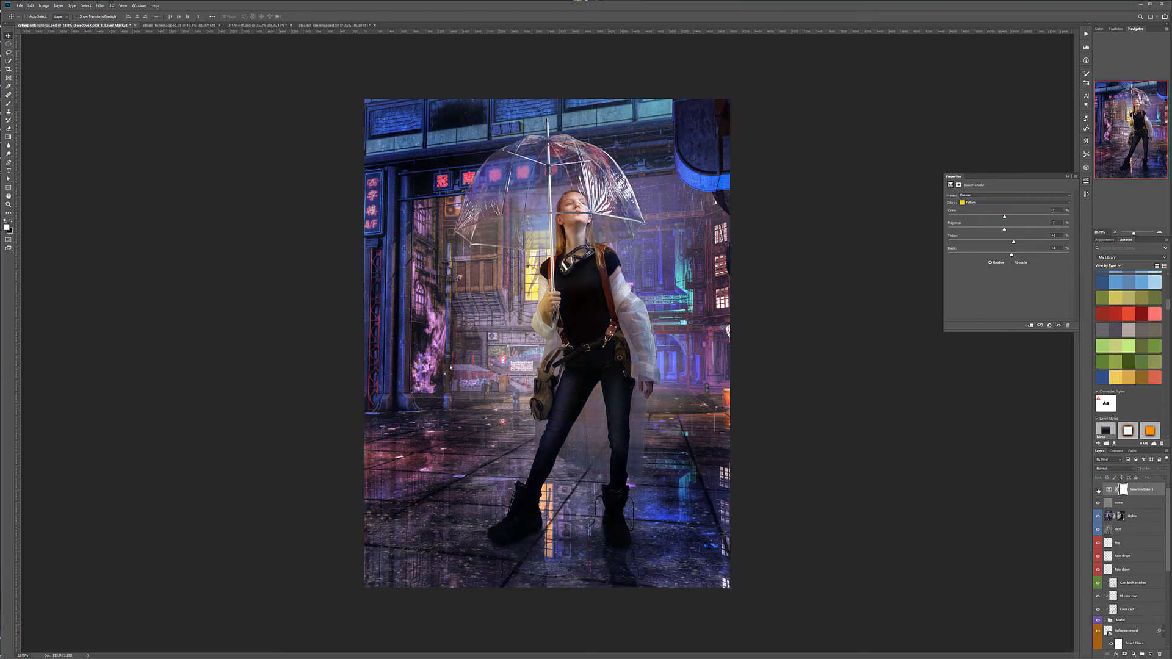
left_click(1098, 490)
left_click(1097, 490)
left_click(1097, 489)
left_click(1098, 489)
left_click(1097, 489)
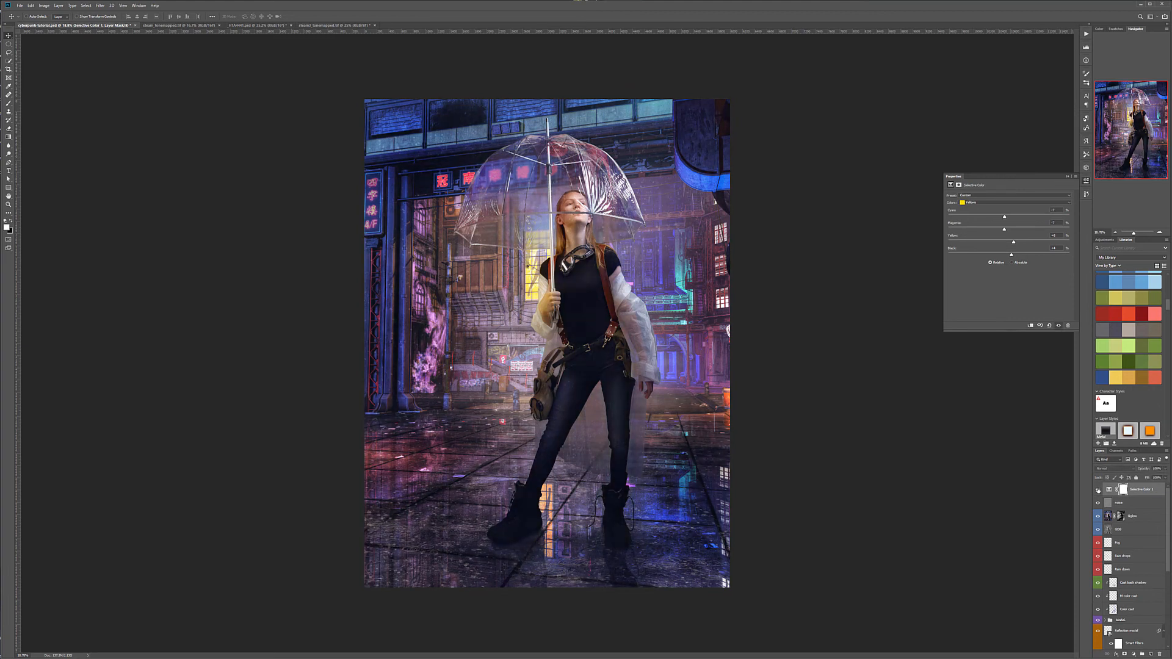
Step: Add a Curves adjustment layer above the Selective Color layer, name it color and set its blend mode to Color
left_click(1133, 653)
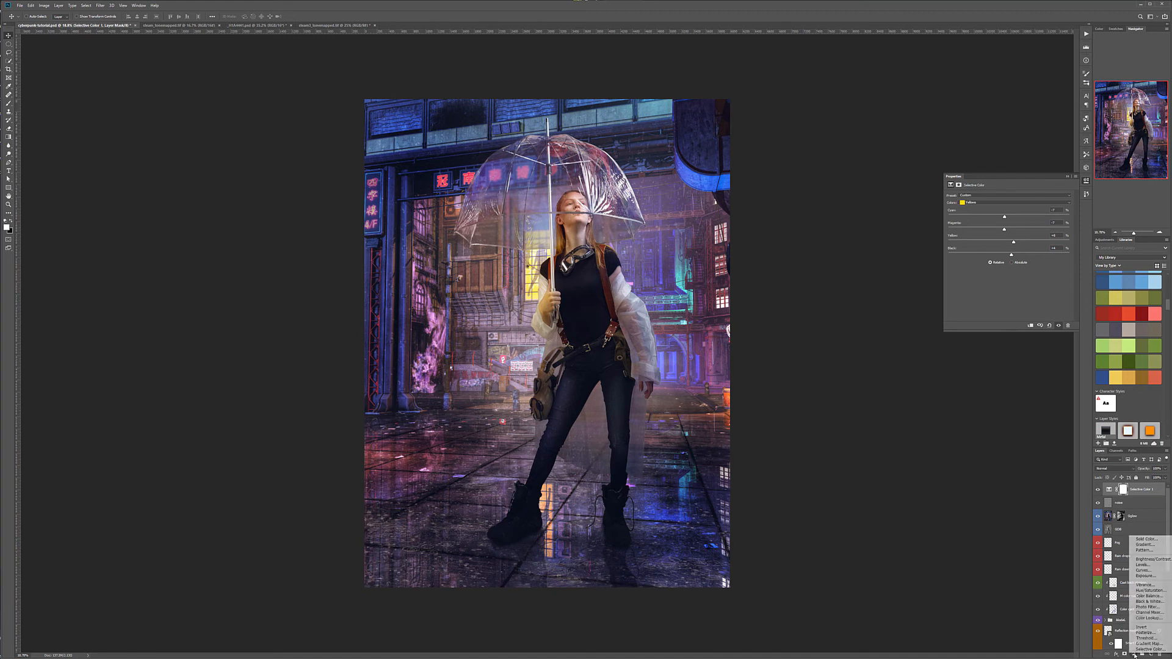
left_click(1158, 571)
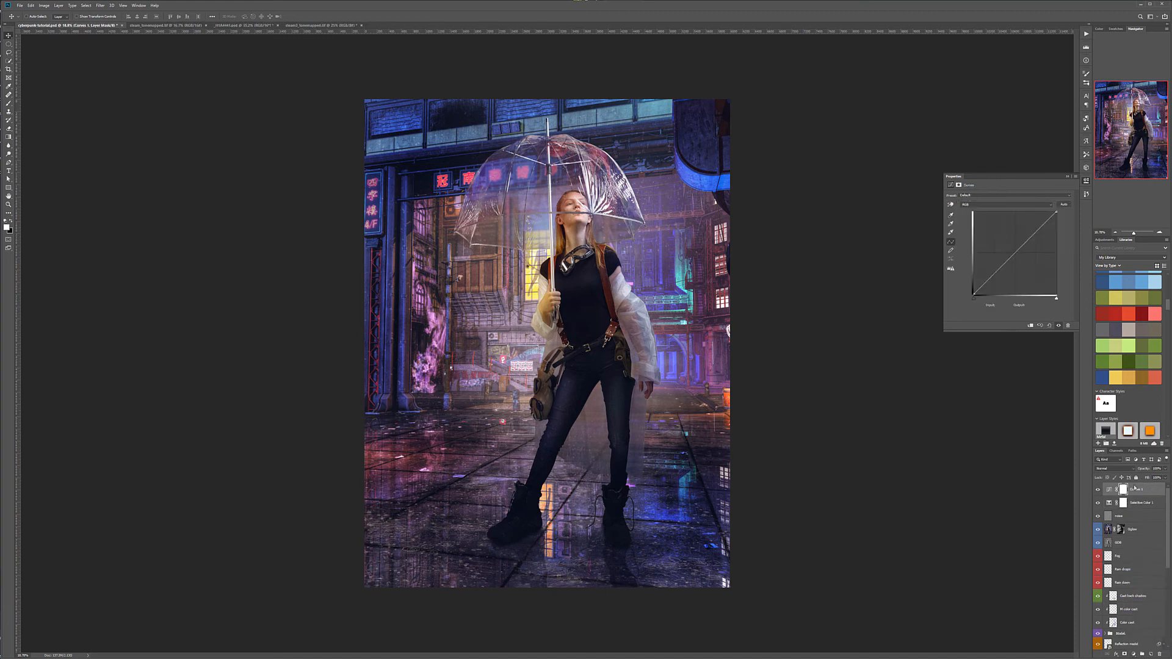
double_click(1134, 490)
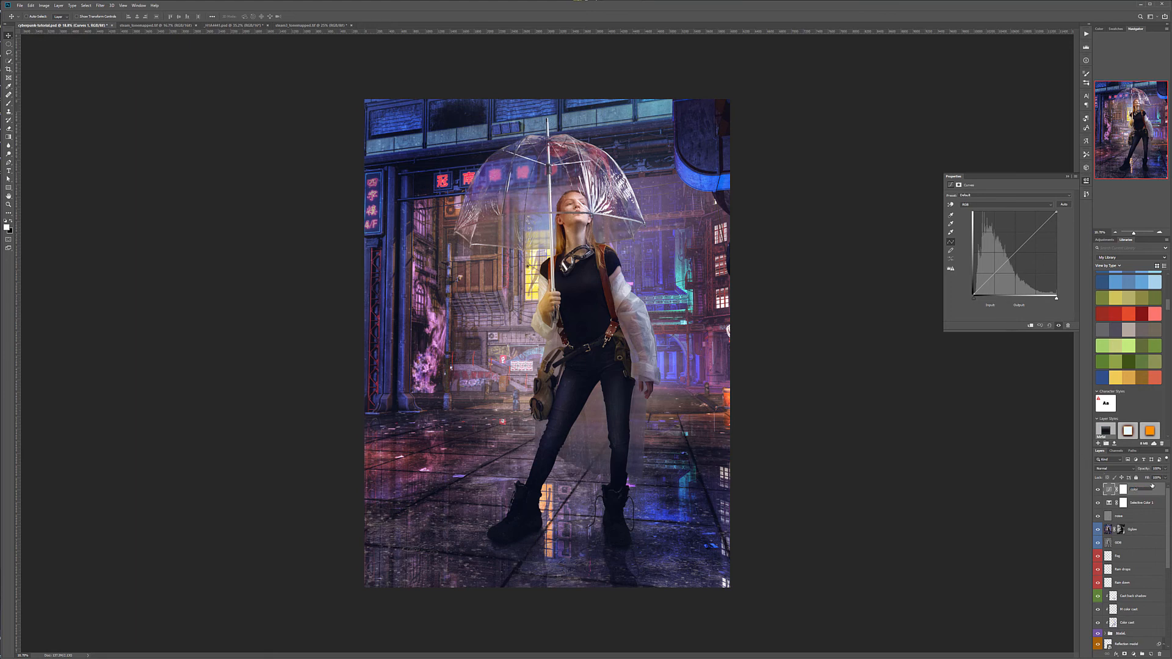
key("Return")
left_click(1116, 468)
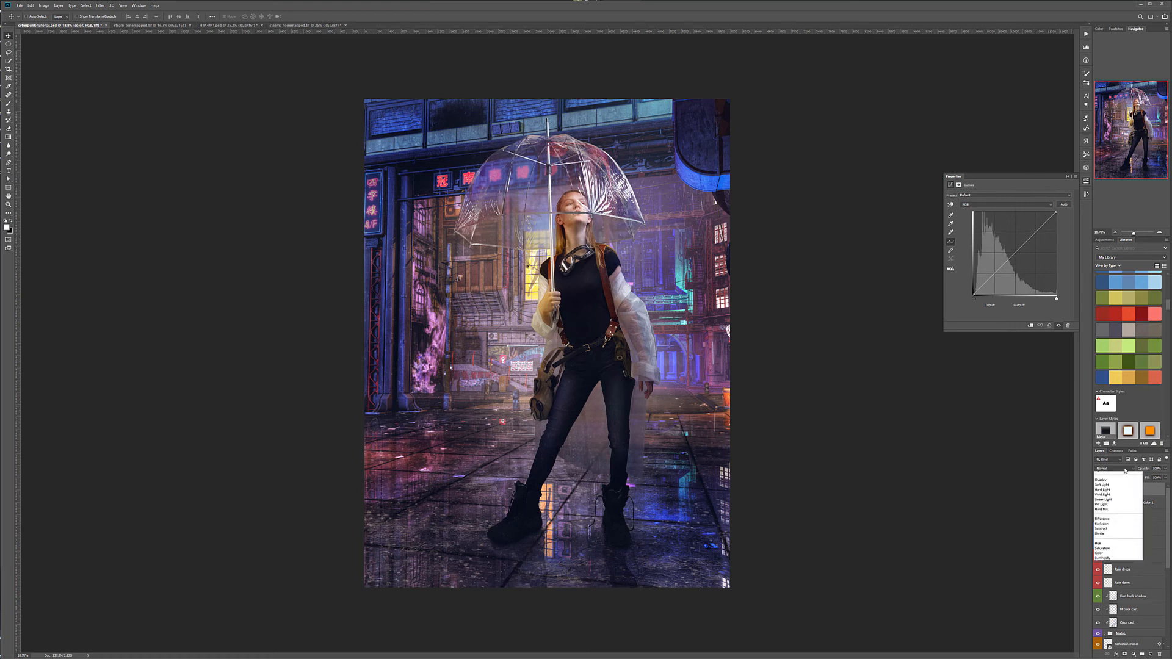
left_click(1104, 621)
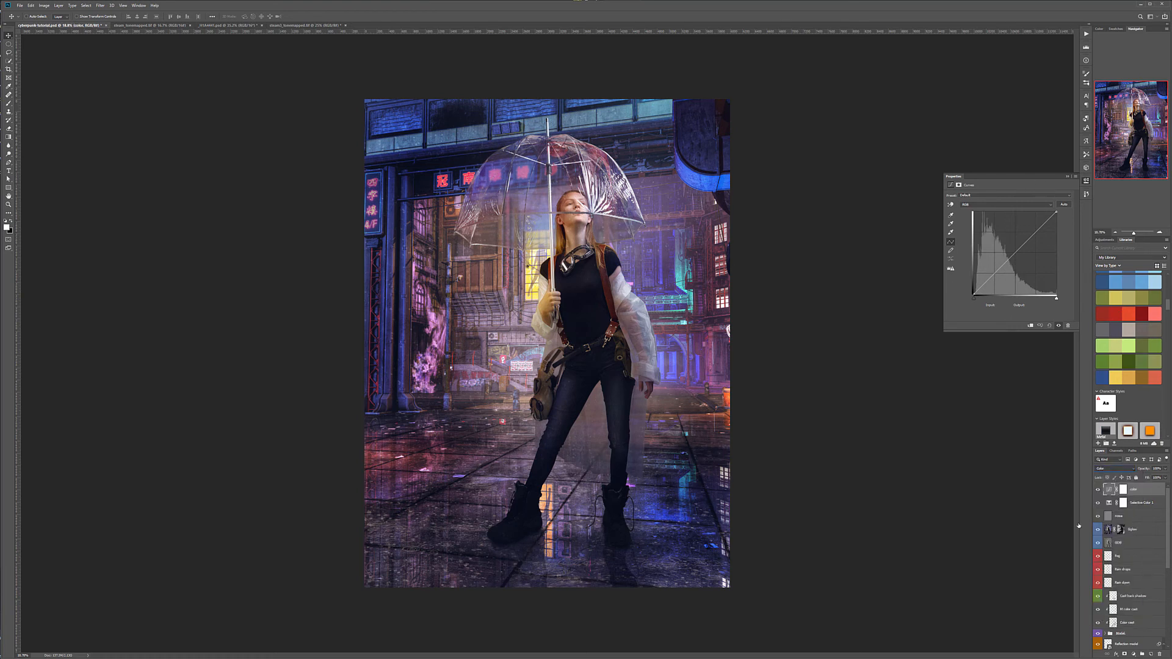
Step: Raise the black point of the blue channel curve and slightly lower its upper midtones
left_click(980, 206)
left_click(976, 227)
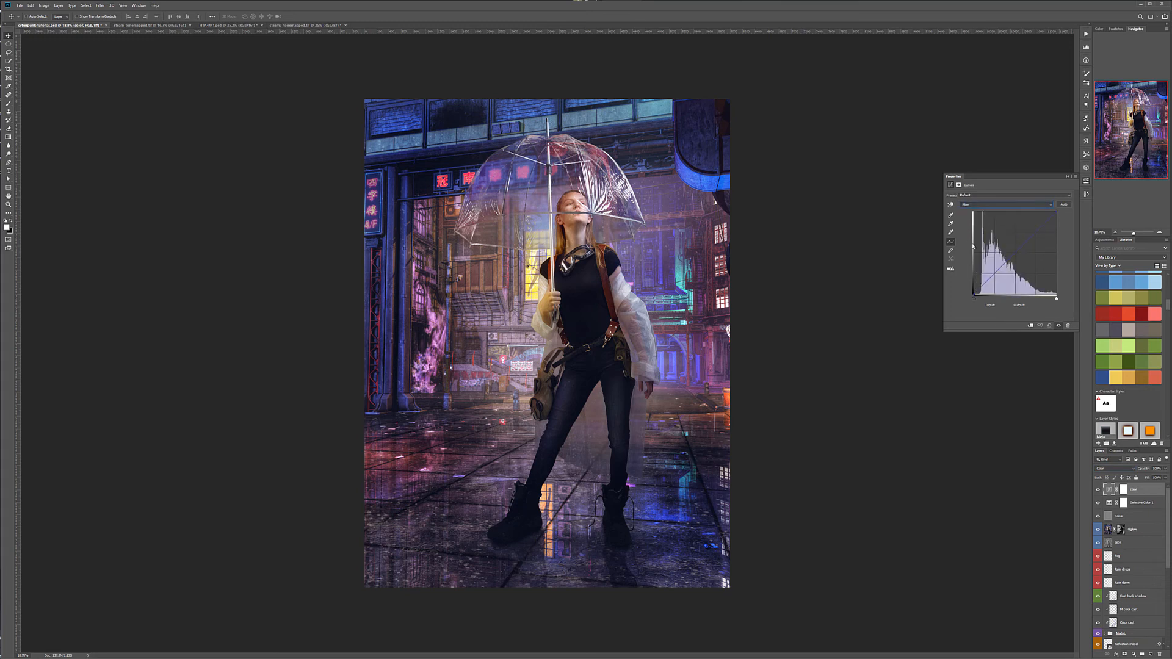
left_click_drag(974, 295, 973, 289)
left_click_drag(1014, 249, 1020, 254)
left_click_drag(973, 295, 972, 288)
Step: Fine-tune the shadow end of the red channel curve in the color layer
left_click(979, 204)
left_click(979, 212)
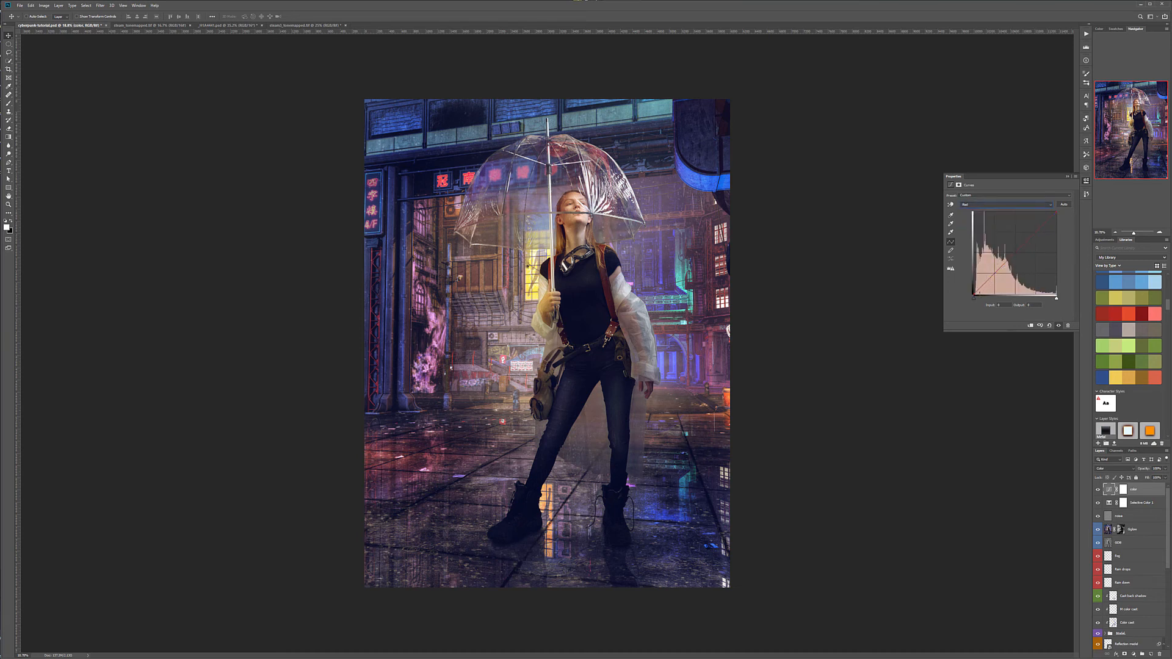
left_click_drag(974, 295, 973, 290)
mouse_move(979, 298)
left_mouse_down()
mouse_move(975, 284)
mouse_move(978, 294)
left_mouse_up()
Step: Fine-tune the green channel curve with an upper-midtone point and compare the image with the color layer hidden
left_click(984, 207)
left_click(986, 220)
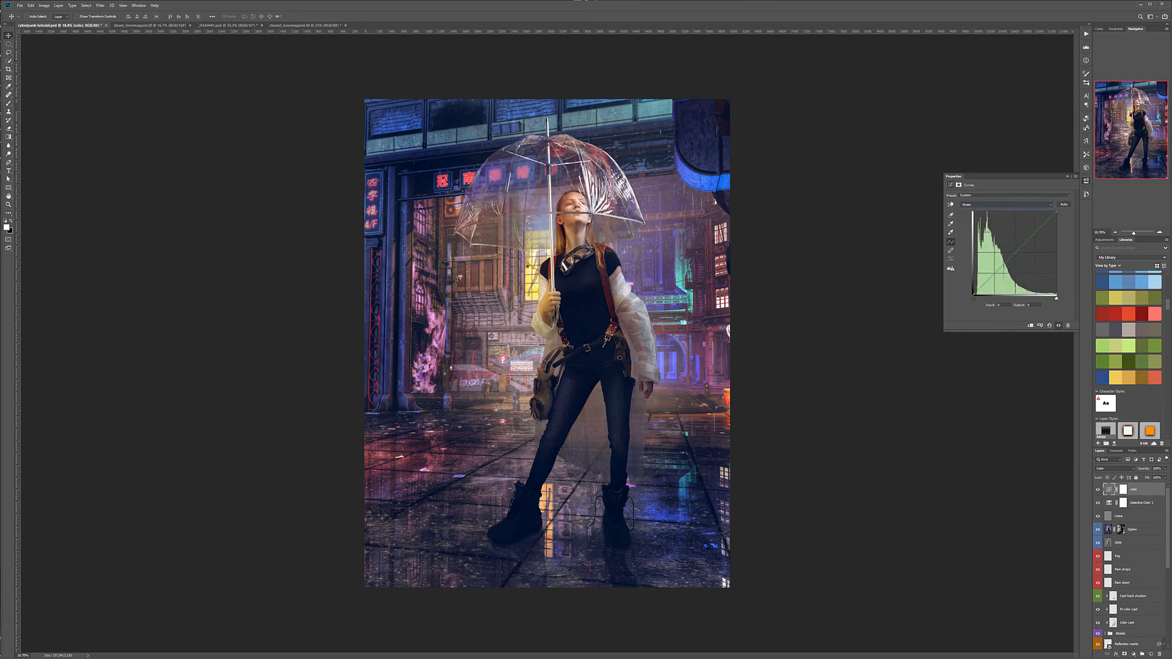
left_click_drag(1015, 252, 1018, 252)
left_click_drag(1018, 252, 1017, 252)
left_click(1098, 490)
left_click(1098, 490)
Step: Add another Curves adjustment layer on top, set its blend mode to Luminosity and name it luminosity
left_click(1132, 655)
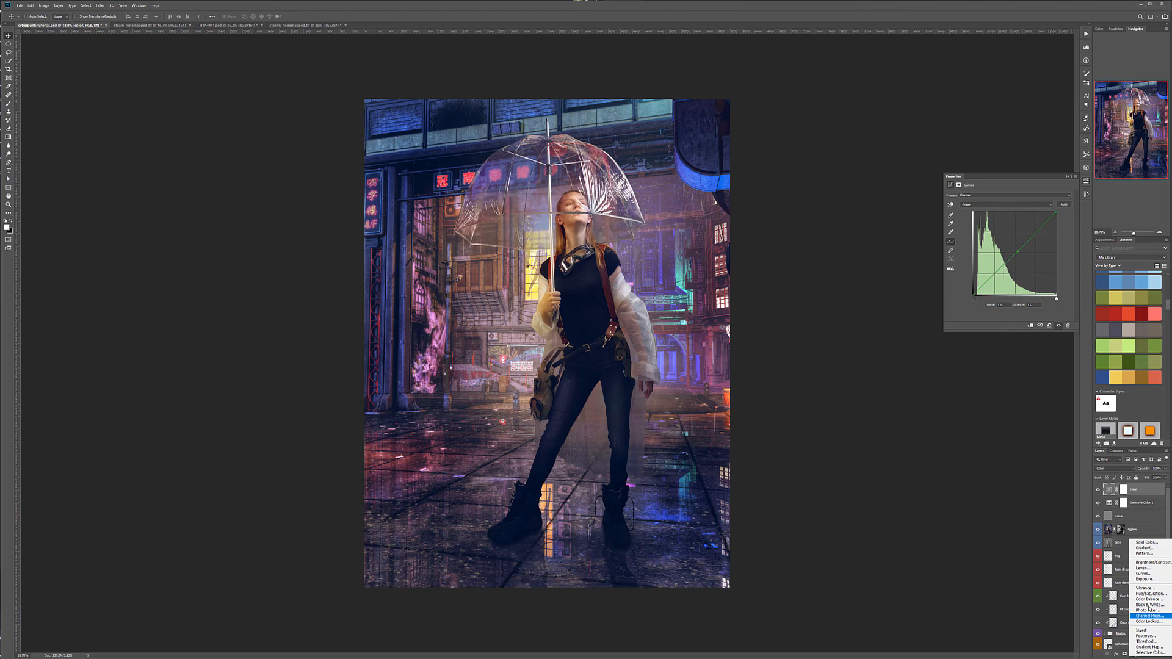
left_click(1144, 572)
left_click(1119, 470)
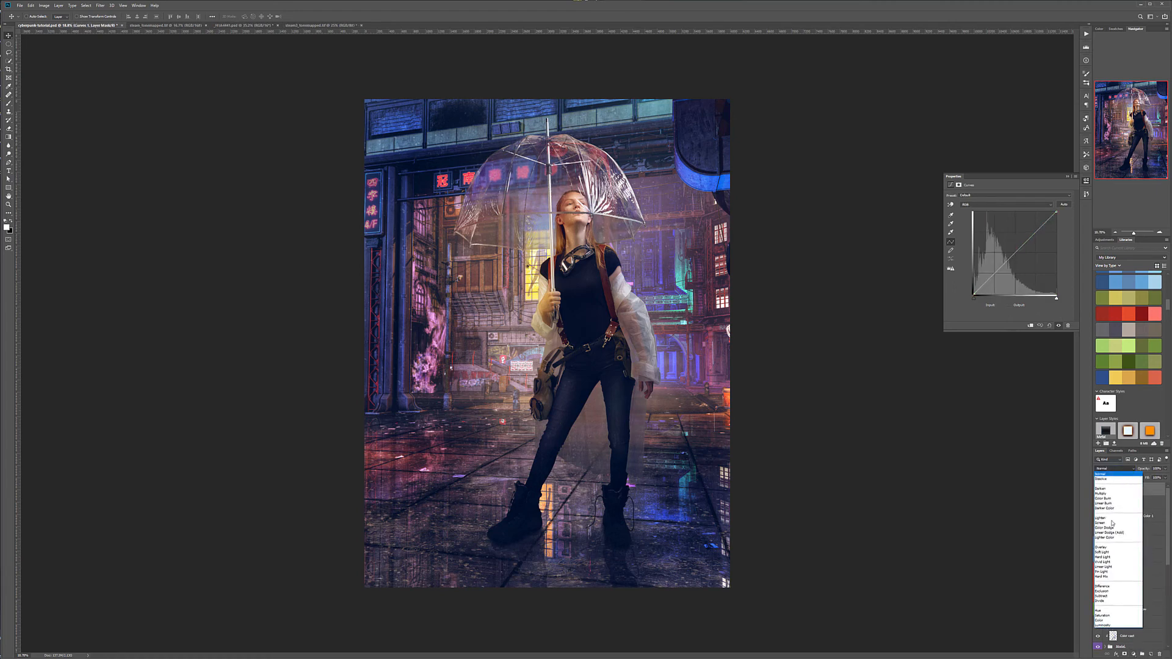
left_click(1109, 626)
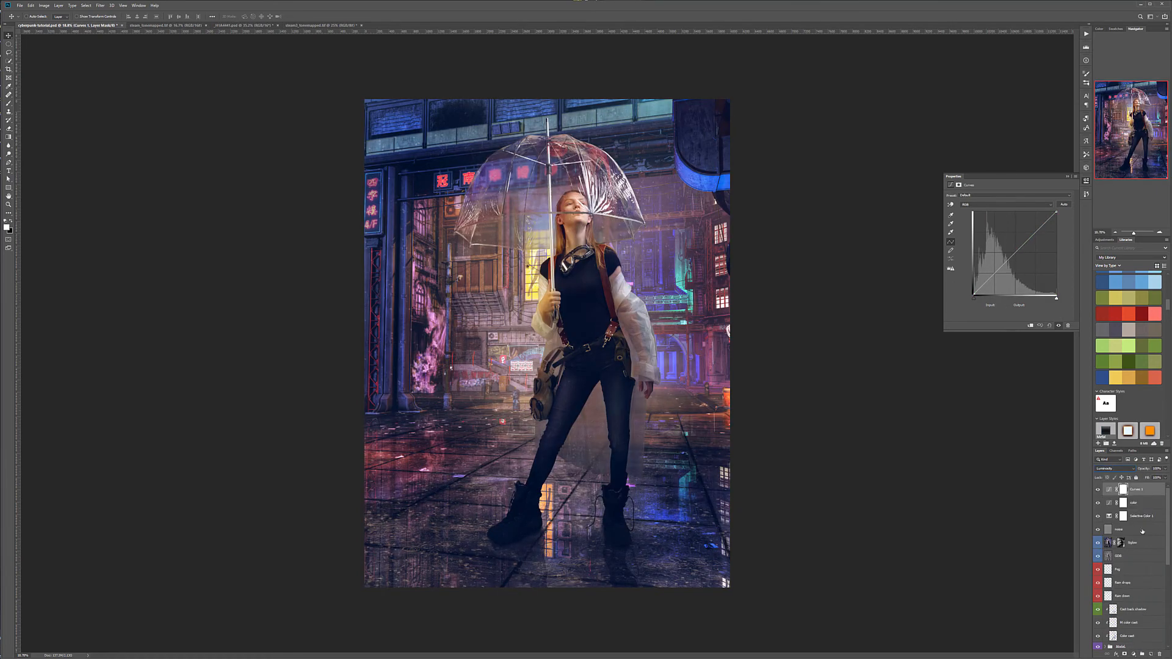
double_click(1136, 490)
type("l")
key("Return")
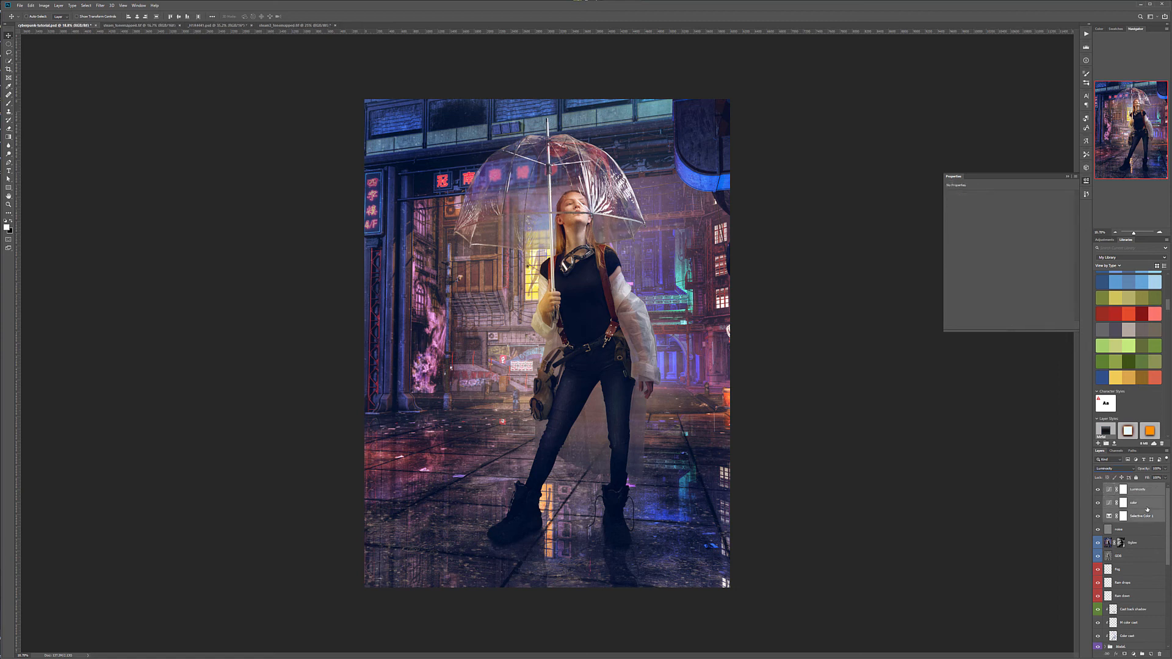
Step: Give the luminosity, color and Selective Color layers a gray color label and reselect the luminosity layer
right_click(1147, 508)
left_click(1163, 483)
left_click(1158, 492)
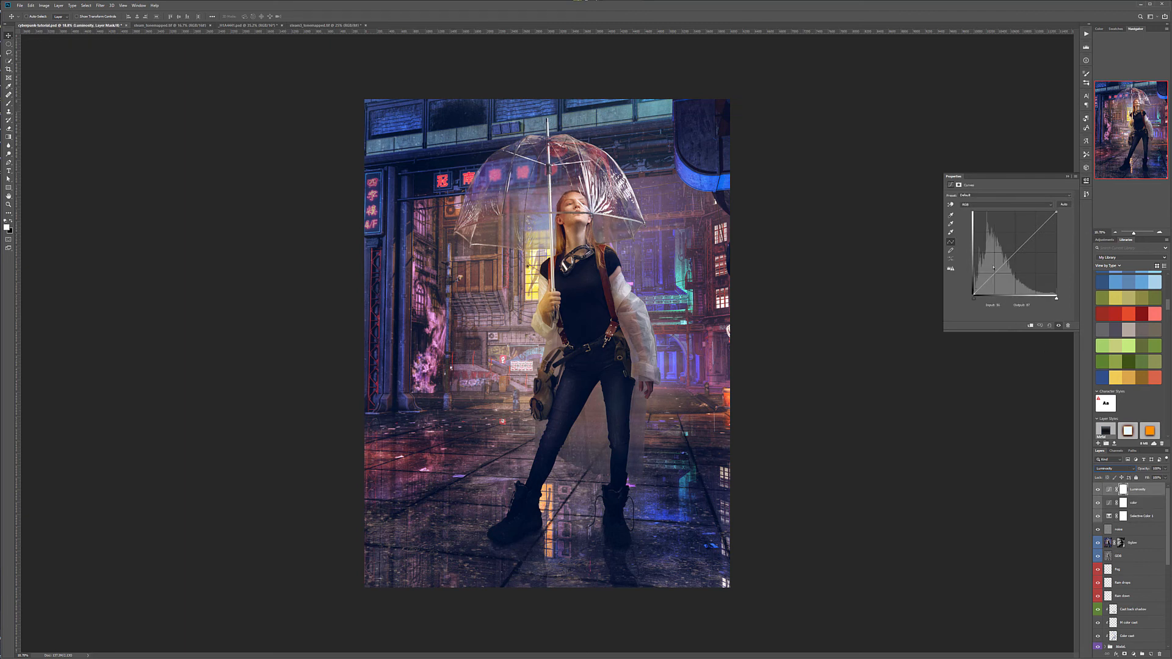
Step: Shape the luminosity layer's RGB curve with shadow and highlight points and a slightly raised black point
mouse_move(1013, 255)
left_mouse_down()
mouse_move(1016, 265)
mouse_move(1010, 246)
mouse_move(1020, 263)
mouse_move(1010, 258)
left_mouse_up()
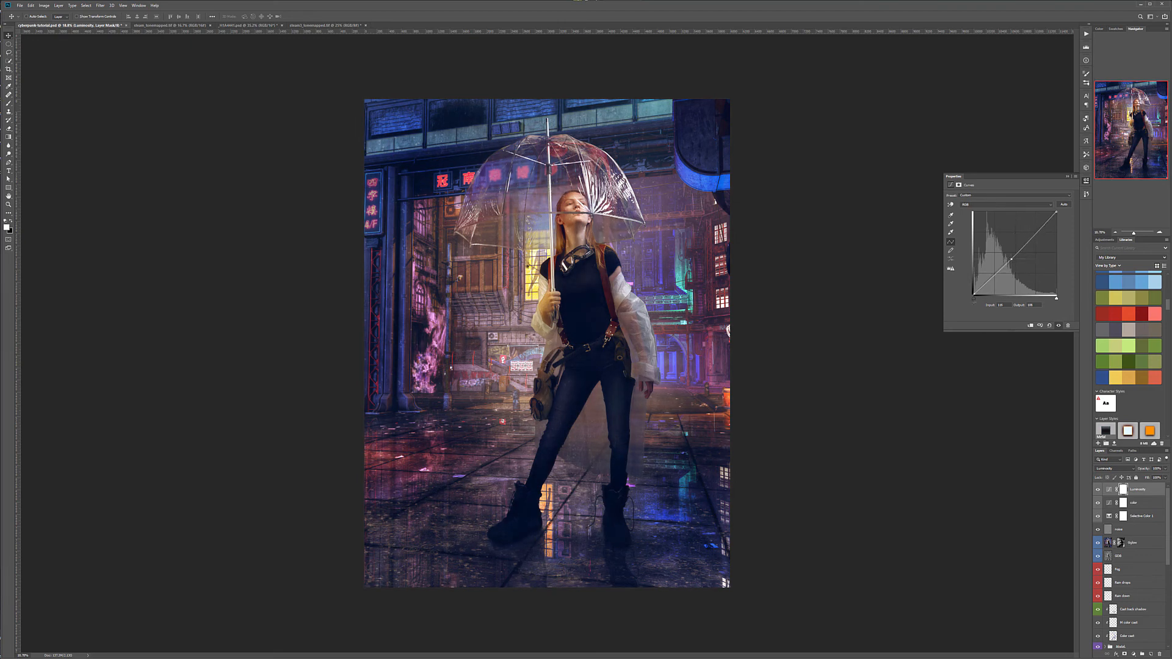
left_click_drag(974, 294, 973, 295)
mouse_move(1005, 263)
left_mouse_down()
mouse_move(1005, 252)
mouse_move(991, 280)
left_mouse_up()
left_click_drag(1034, 239, 1027, 241)
left_click_drag(992, 279, 999, 269)
left_click_drag(973, 296, 973, 290)
Step: Compare the image with the luminosity curves layer hidden and shown
left_click(1098, 489)
left_click(1097, 490)
left_click(1097, 489)
left_click(1097, 490)
left_click(1097, 489)
Step: Add a Black & White adjustment layer on top, lowering its reds, yellows and cyans and raising its greens
left_click(1137, 655)
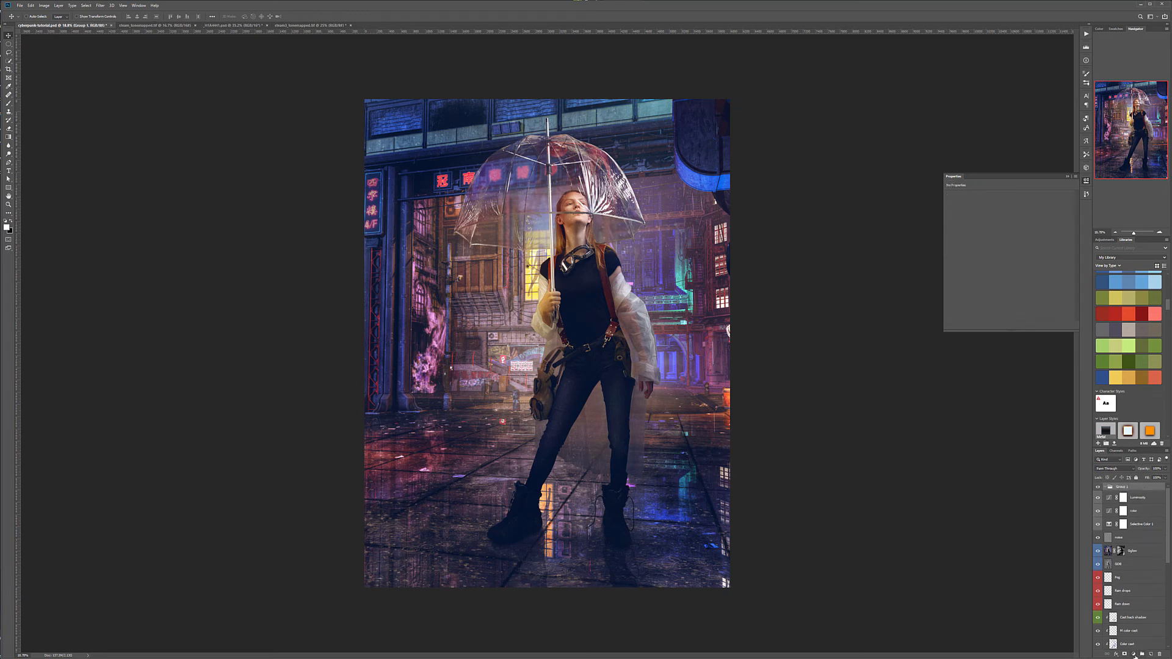
key("ctrl+z")
left_click(1134, 654)
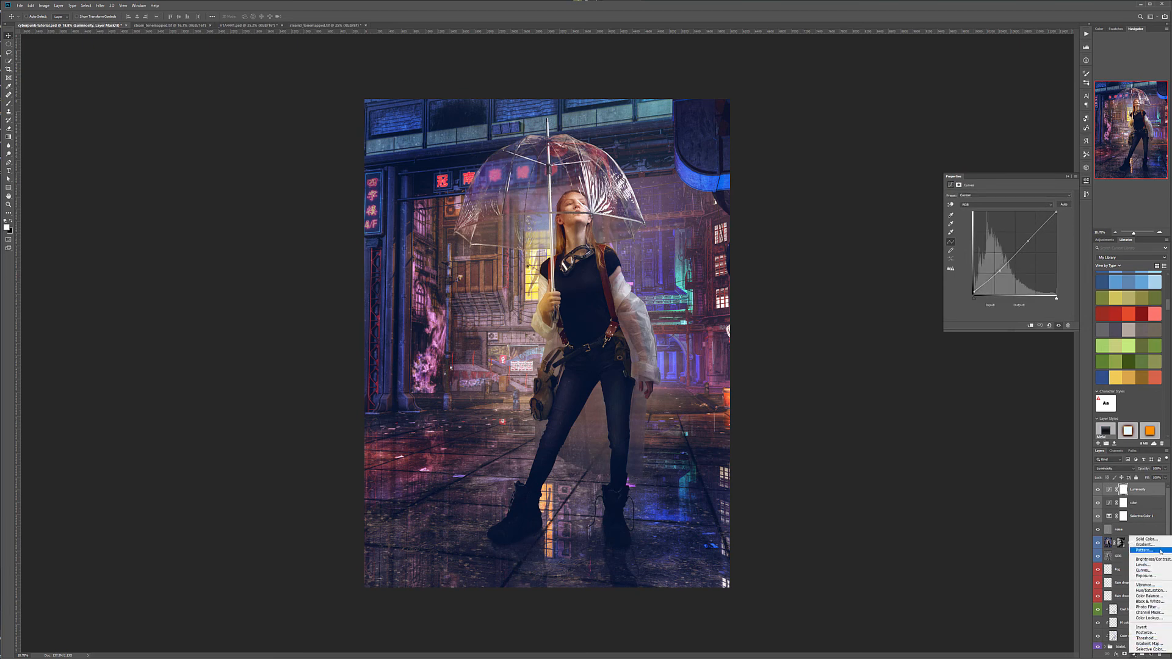
left_click(1148, 602)
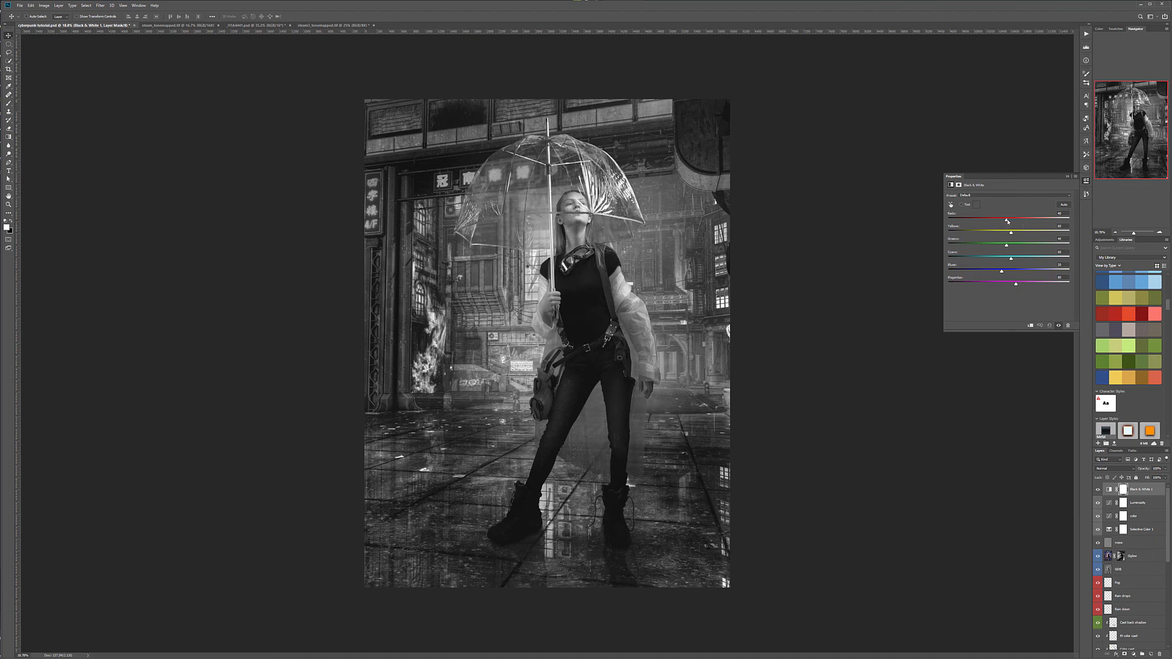
mouse_move(1008, 222)
left_mouse_down()
mouse_move(996, 220)
mouse_move(1002, 235)
left_mouse_up()
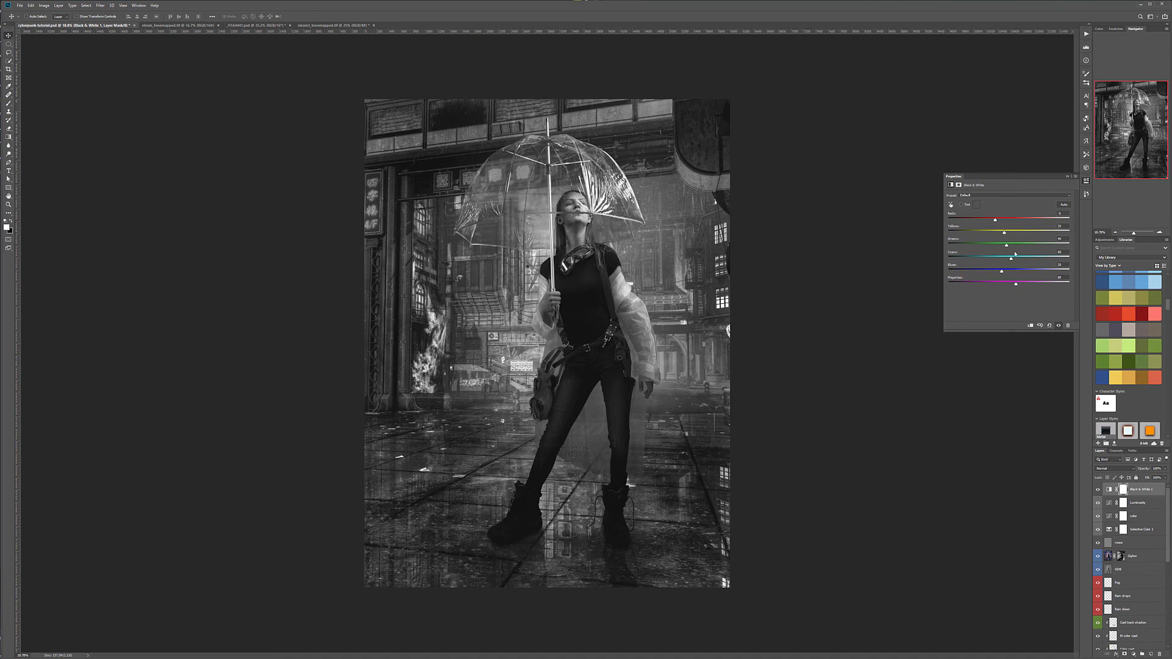
mouse_move(1011, 260)
left_mouse_down()
mouse_move(998, 270)
mouse_move(1028, 247)
left_mouse_up()
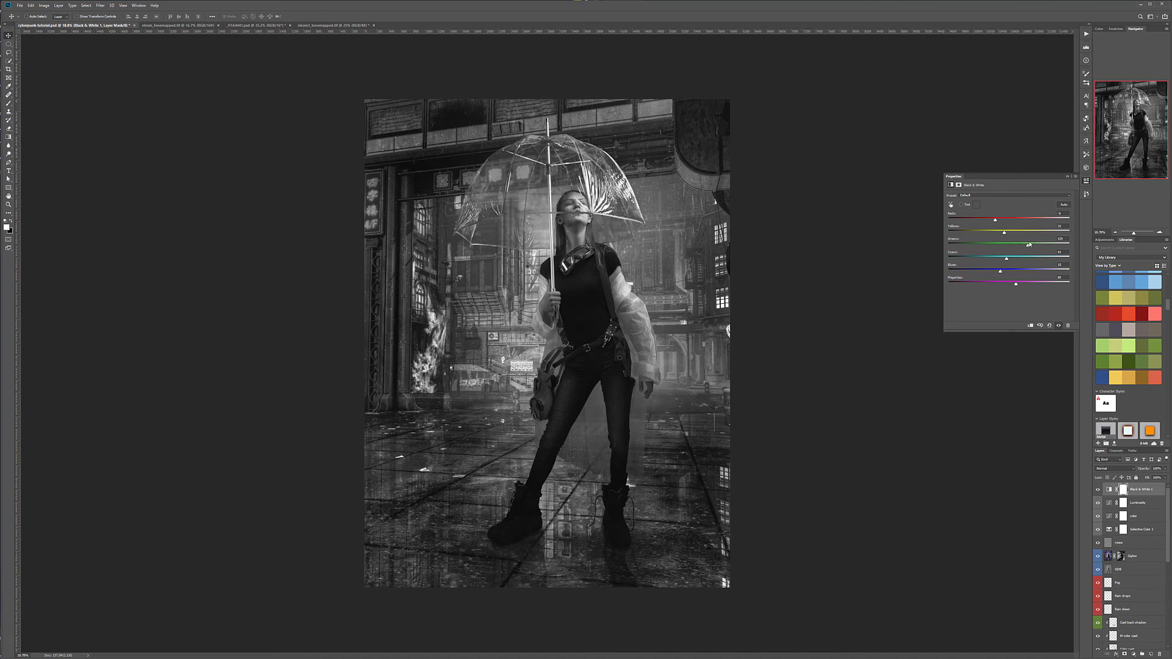
left_click_drag(1015, 286, 1017, 284)
Step: Lower the Black & White layer's opacity to let color through and move it directly below the Selective Color layer
left_click(1166, 469)
left_click_drag(1135, 476, 1160, 477)
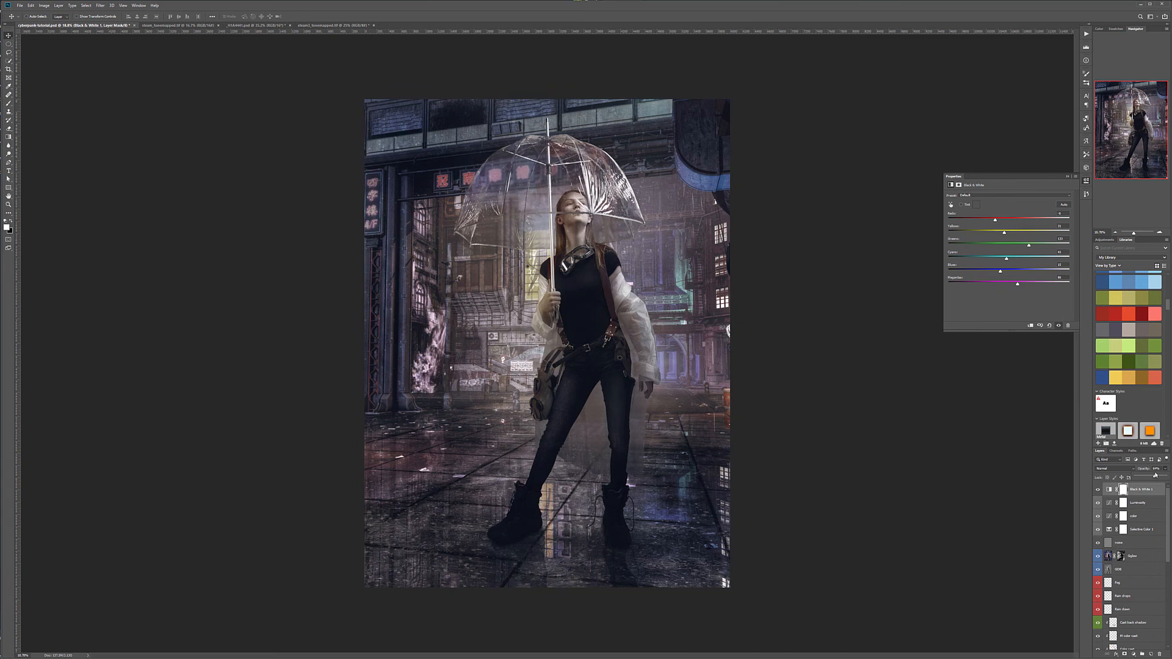
mouse_move(1154, 474)
left_mouse_down()
mouse_move(1132, 474)
mouse_move(1153, 475)
left_mouse_up()
left_click_drag(1161, 488, 1154, 535)
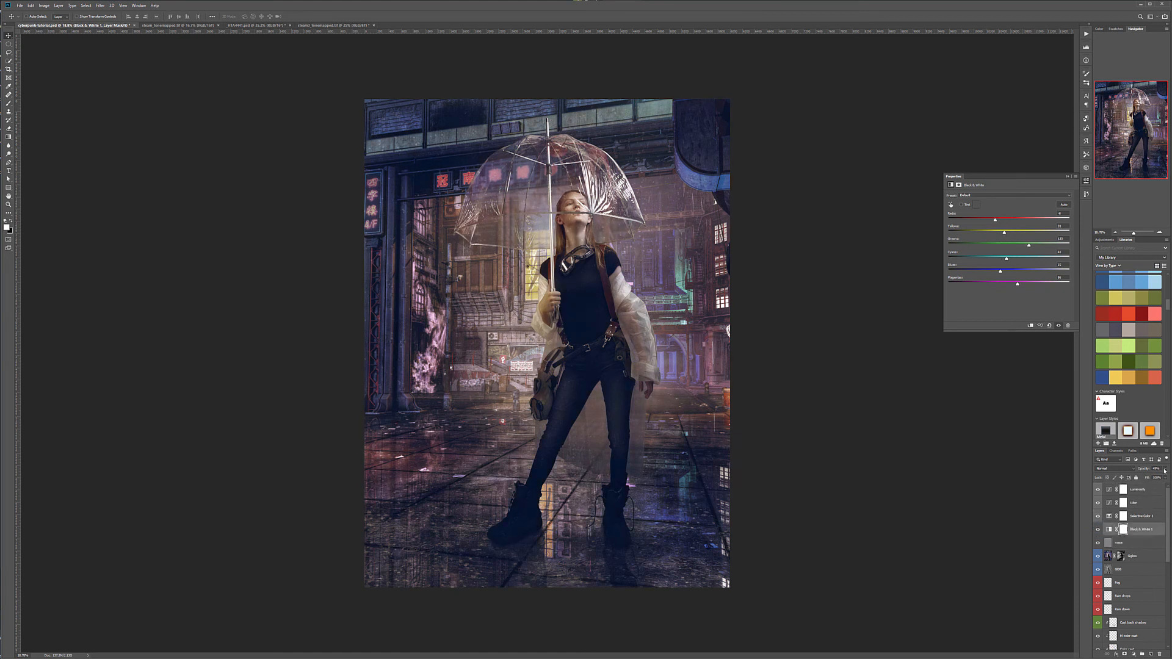
Step: Reduce the Black & White layer's opacity to nearly zero and hide the layer
mouse_move(1164, 470)
left_mouse_down()
mouse_move(1130, 477)
mouse_move(1162, 473)
left_mouse_up()
left_click_drag(1152, 475, 1141, 477)
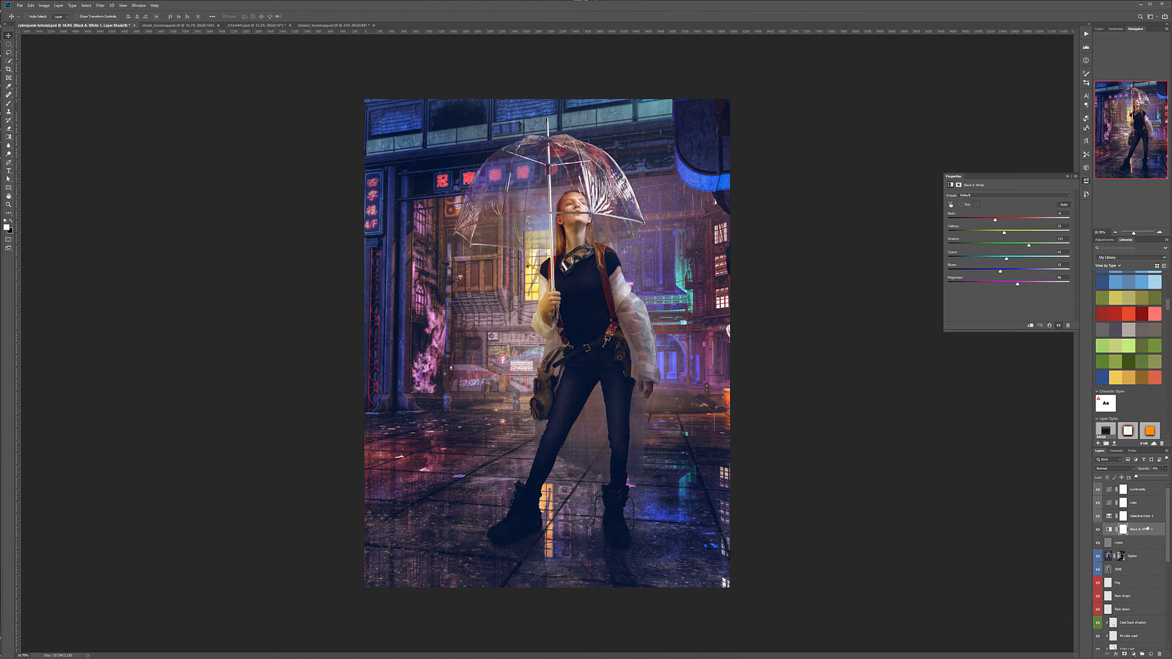
left_click(1109, 529)
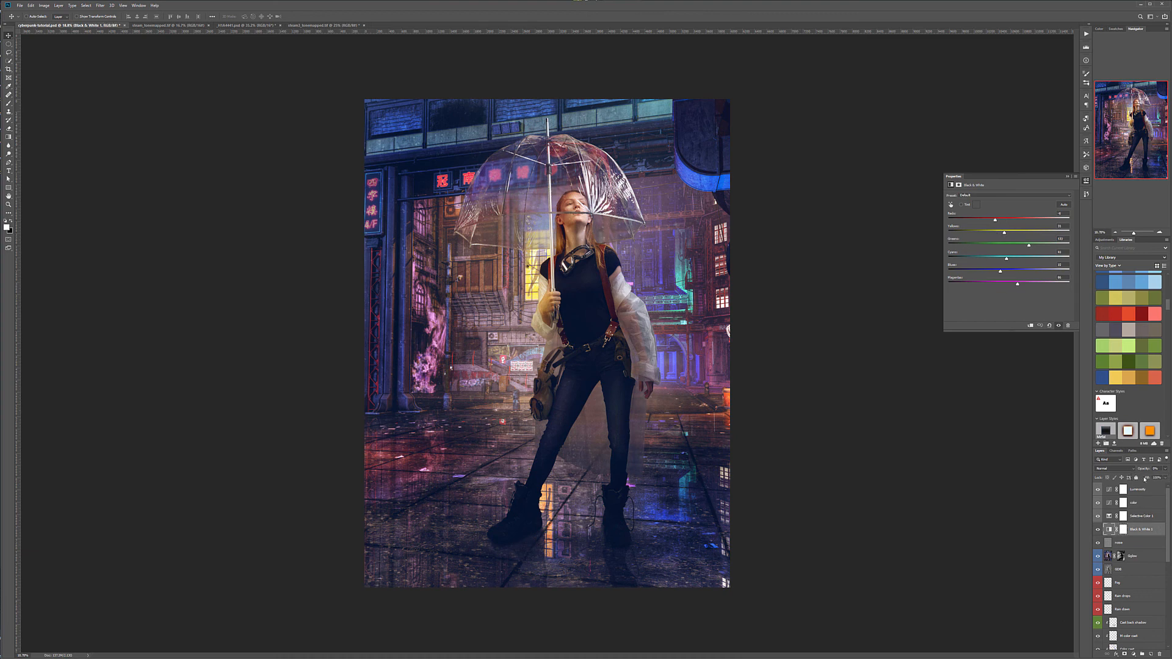
left_click(1097, 530)
Step: Add a Vibrance adjustment layer above the luminosity layer with vibrance raised slightly and saturation at 0
left_click(1155, 490)
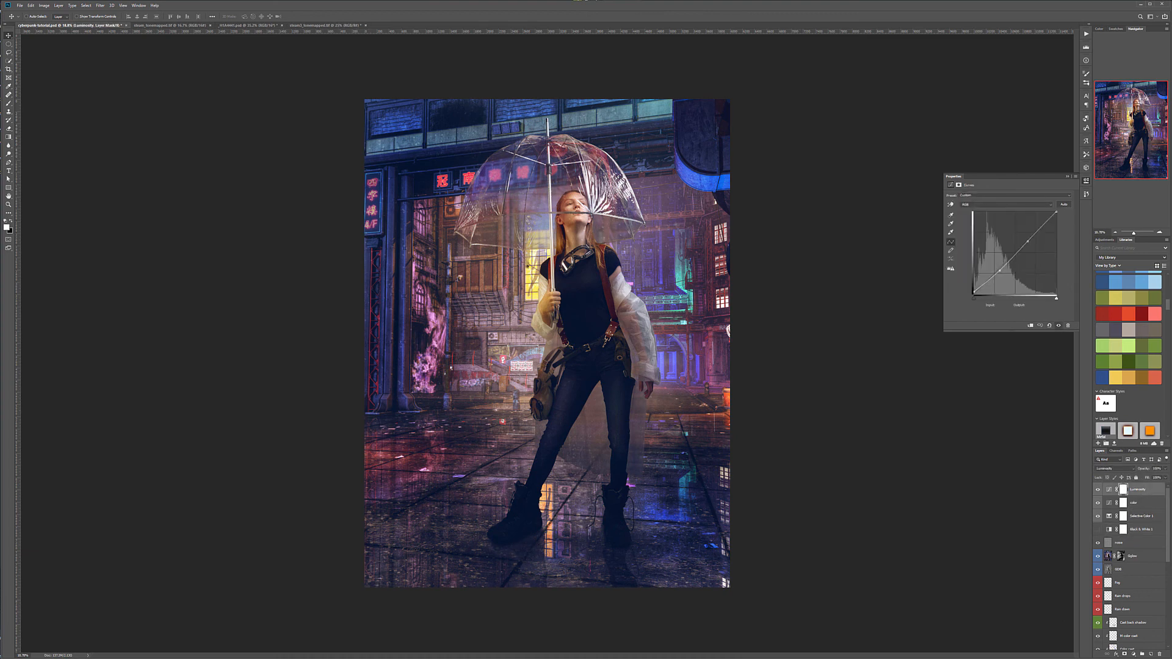
left_click(1132, 651)
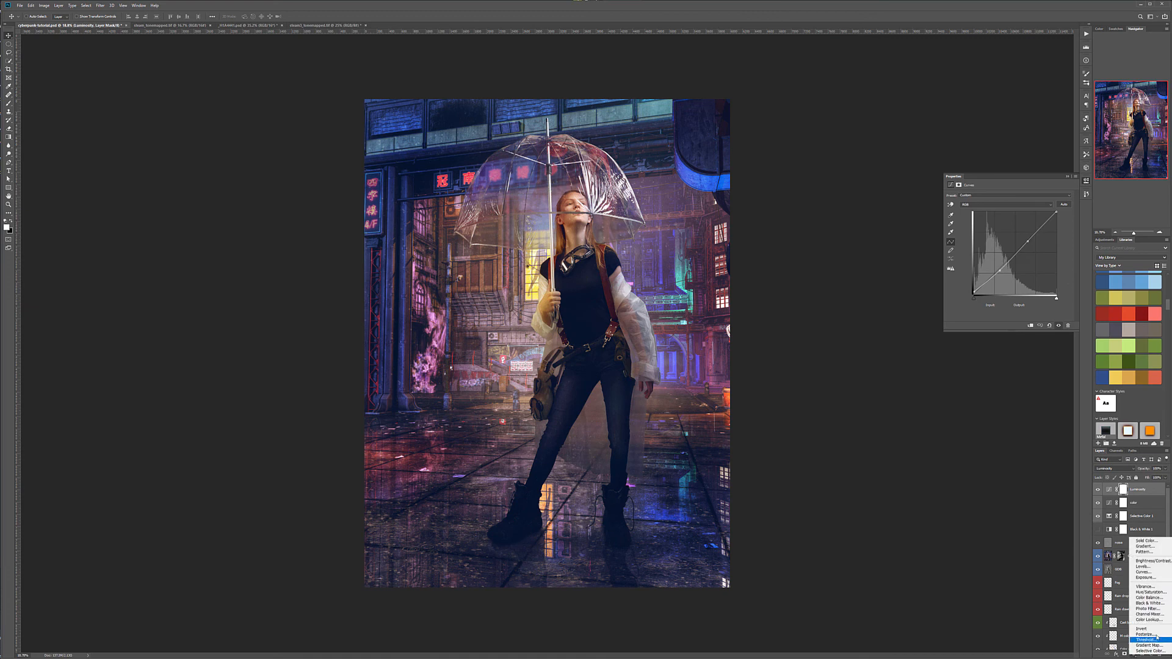
left_click(1148, 586)
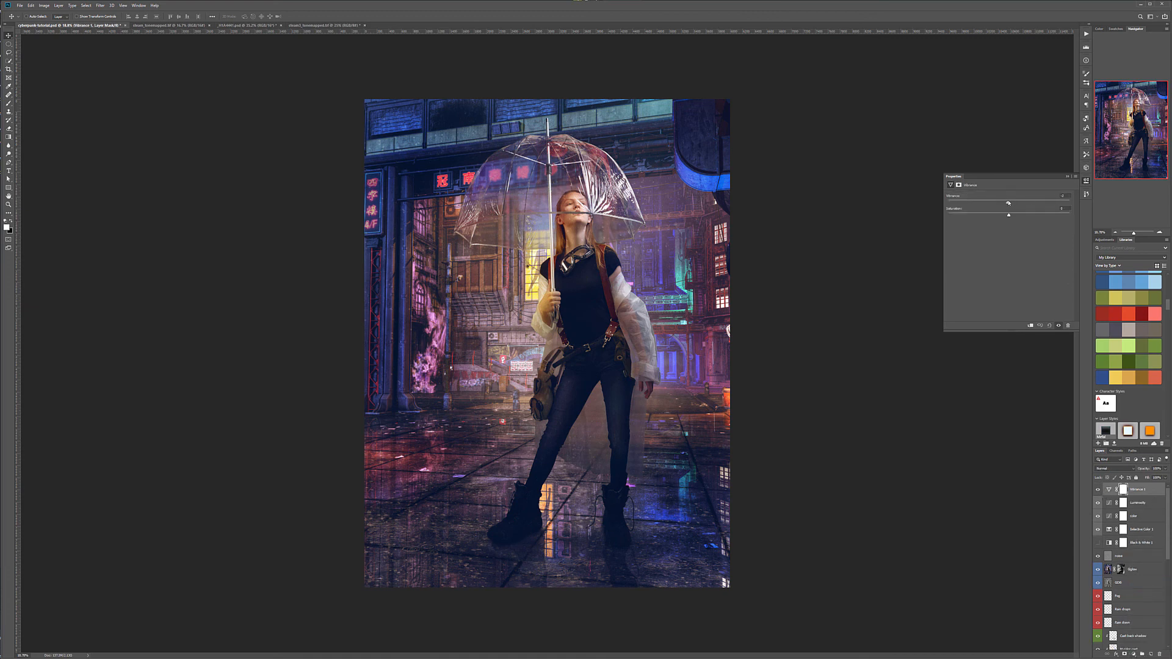
left_click_drag(1009, 203, 1041, 214)
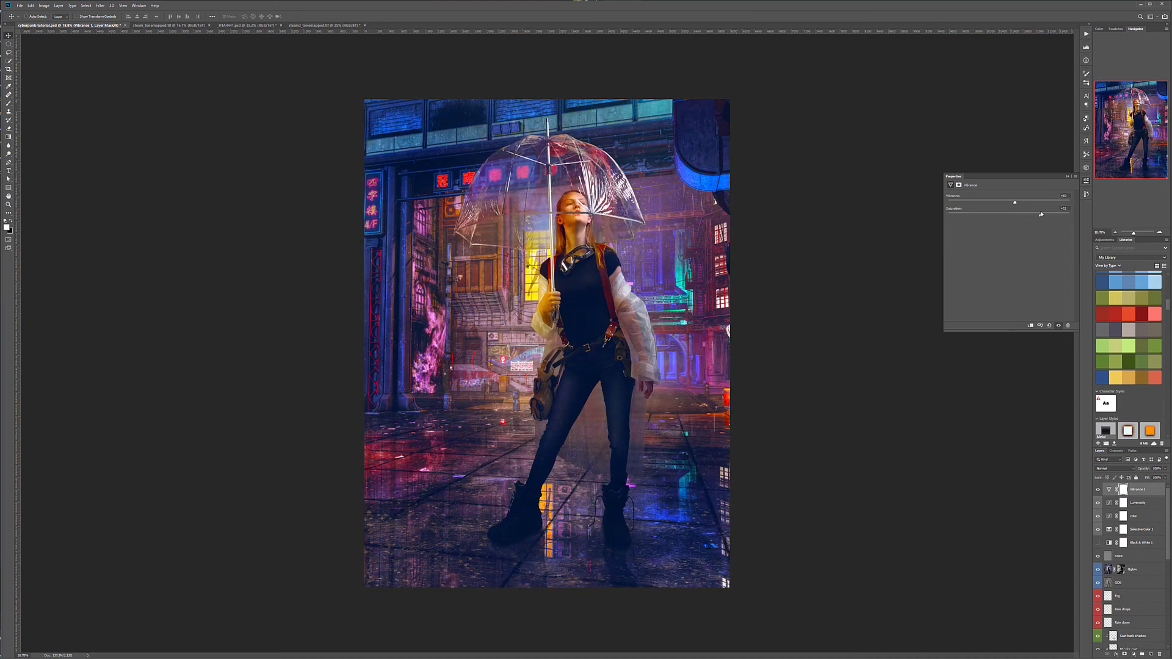
left_click_drag(941, 219, 1009, 218)
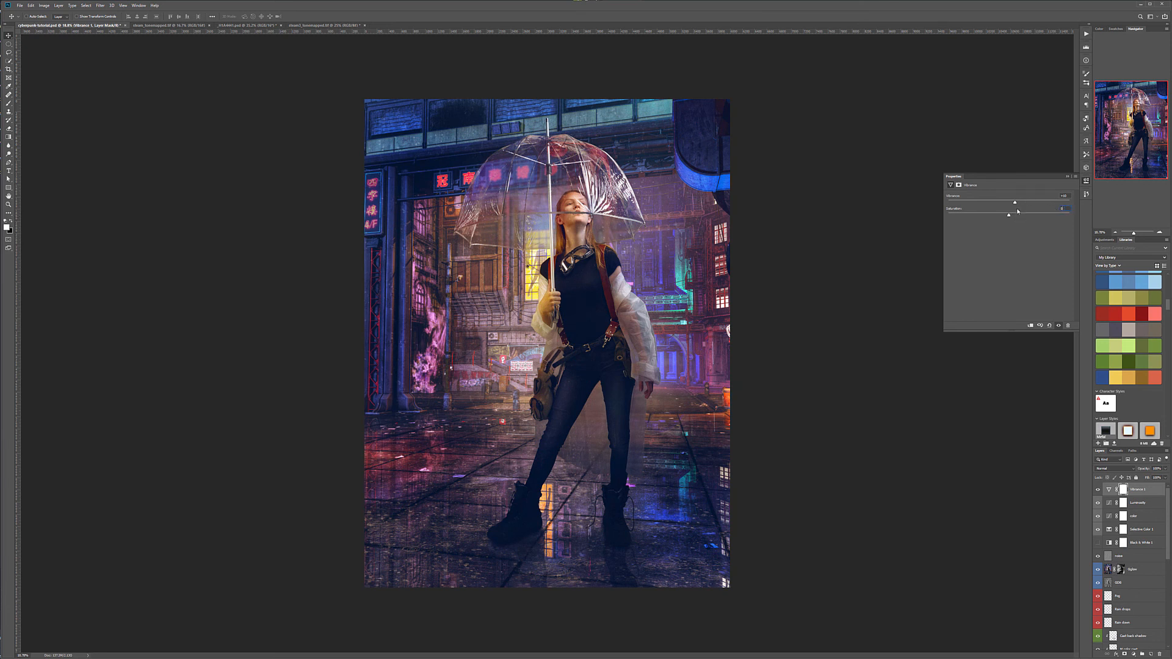
mouse_move(1014, 203)
left_mouse_down()
mouse_move(1031, 203)
mouse_move(1011, 207)
left_mouse_up()
Step: Compare the image with and without the Vibrance layer and leave the layer hidden
left_click(1097, 490)
left_click(1098, 490)
left_click(1098, 490)
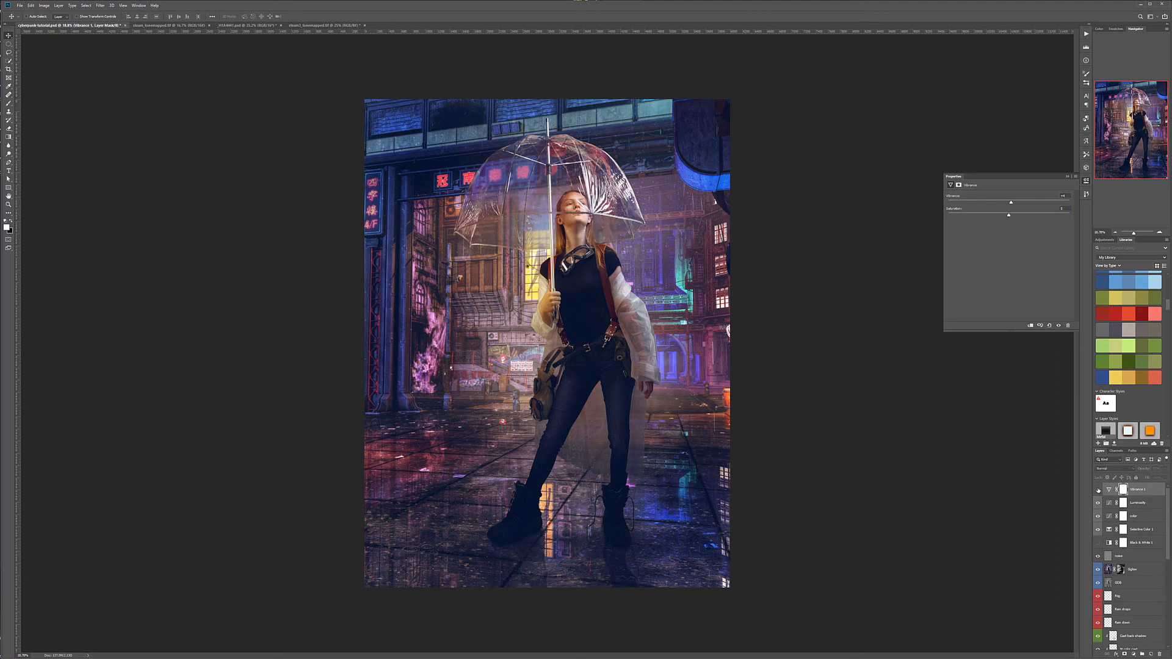
left_click(1085, 182)
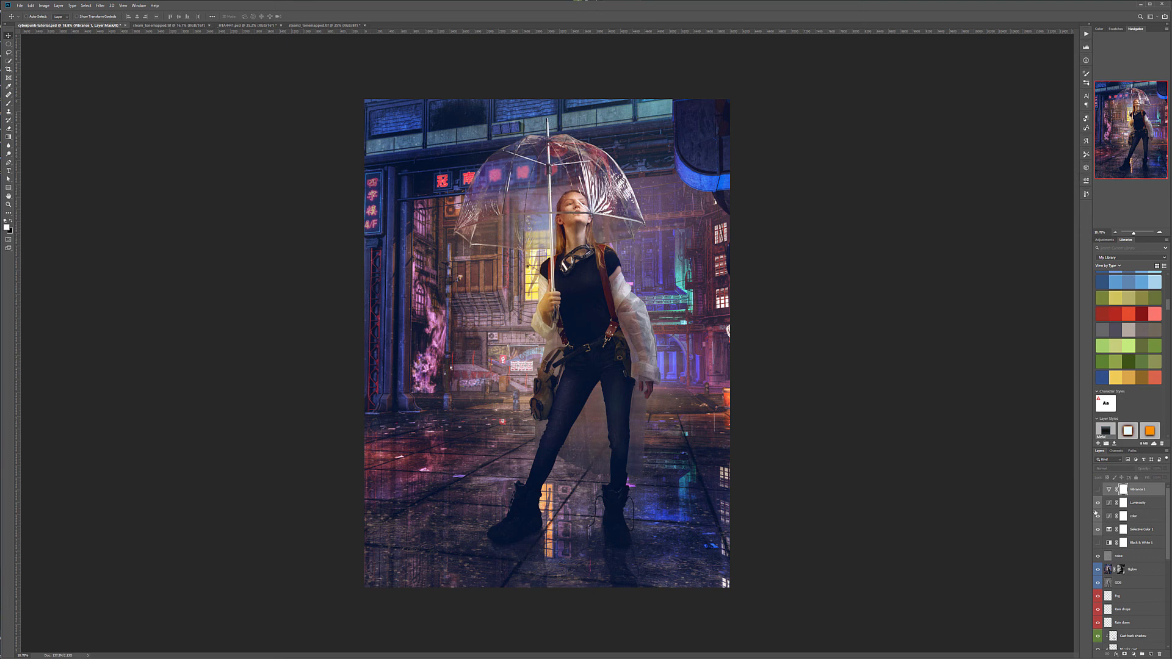
Step: Add a Curves adjustment layer on top named Vig and pull its white point down to full black output
left_click(1133, 654)
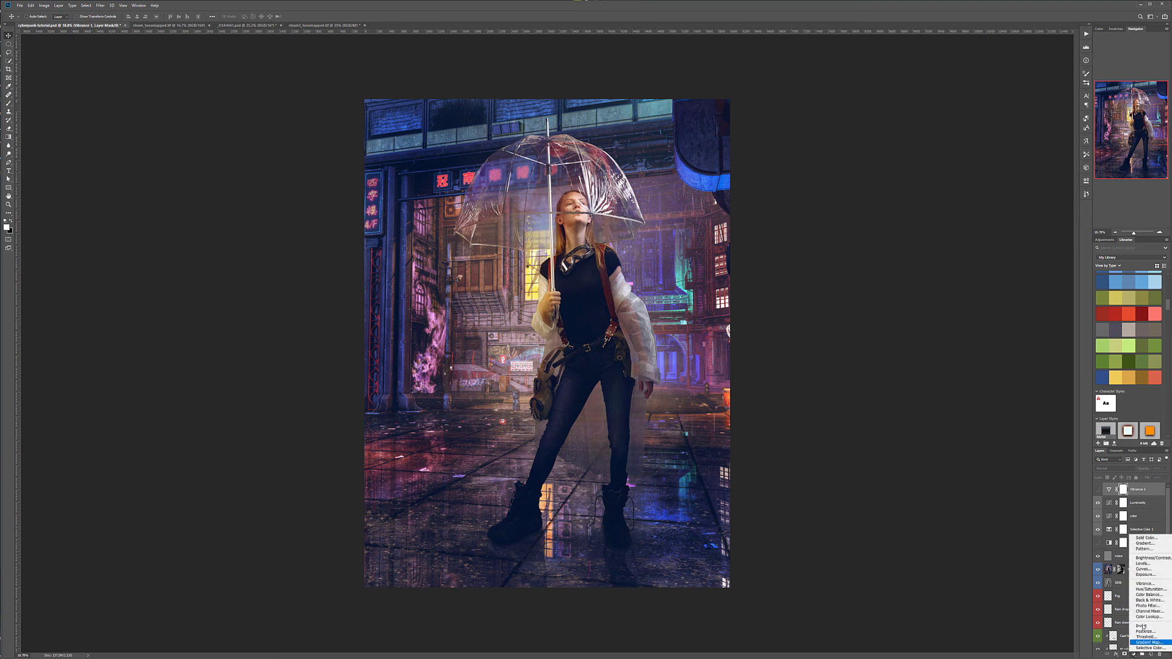
left_click(1141, 570)
double_click(1136, 489)
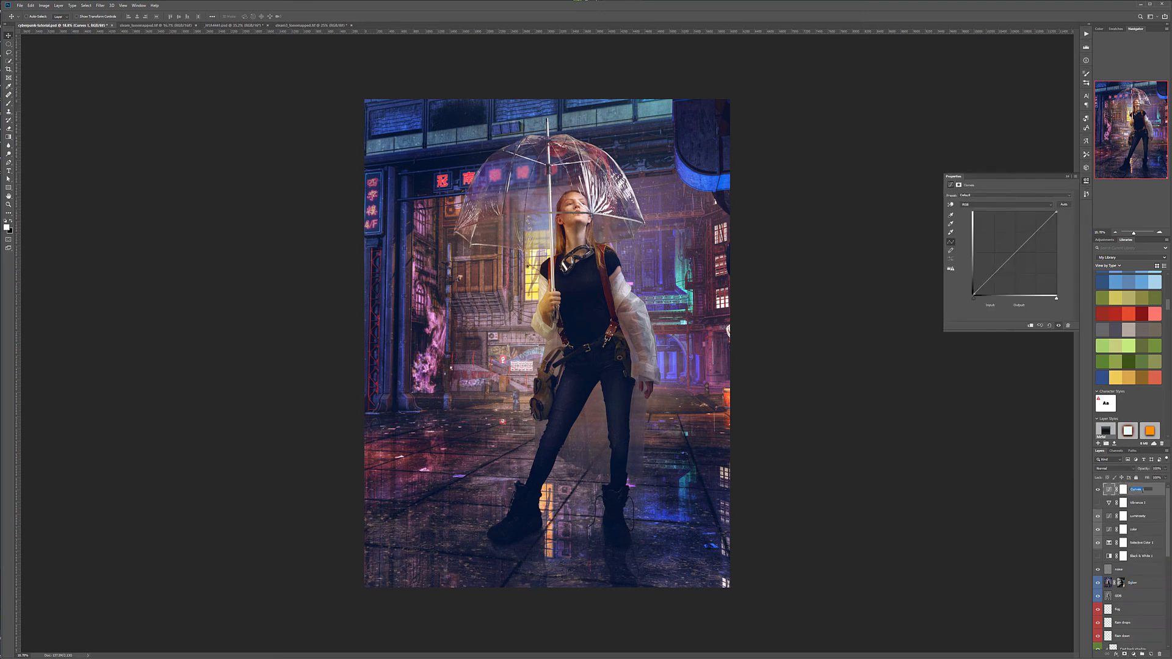
type("Vig")
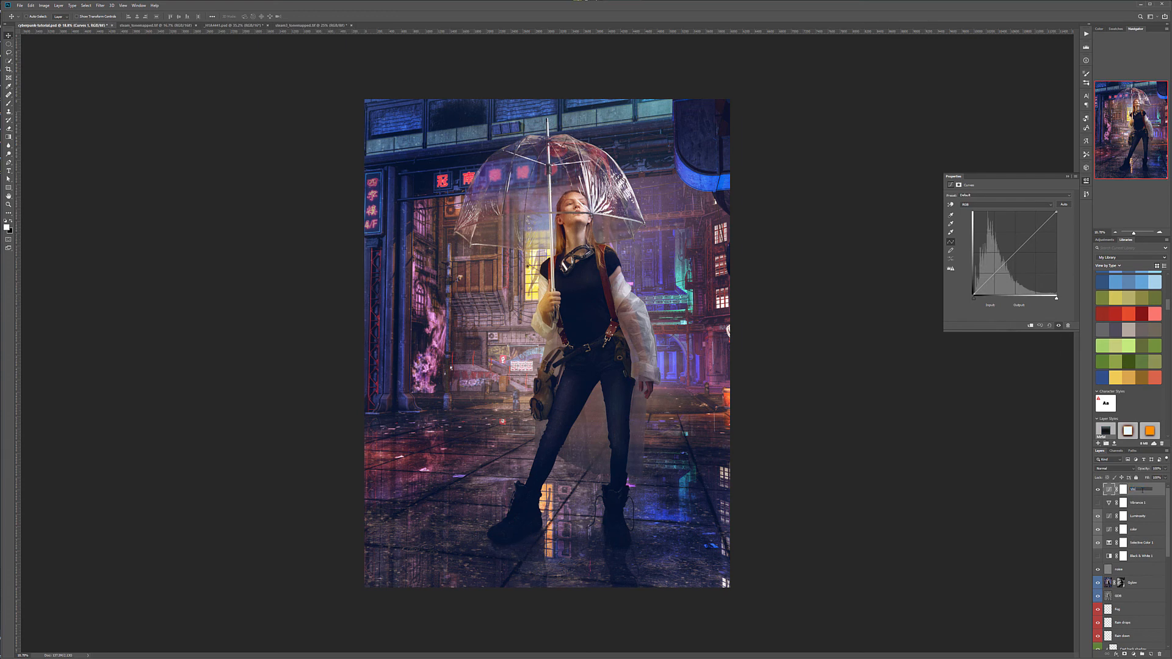
key("Return")
left_click_drag(1056, 212, 1056, 295)
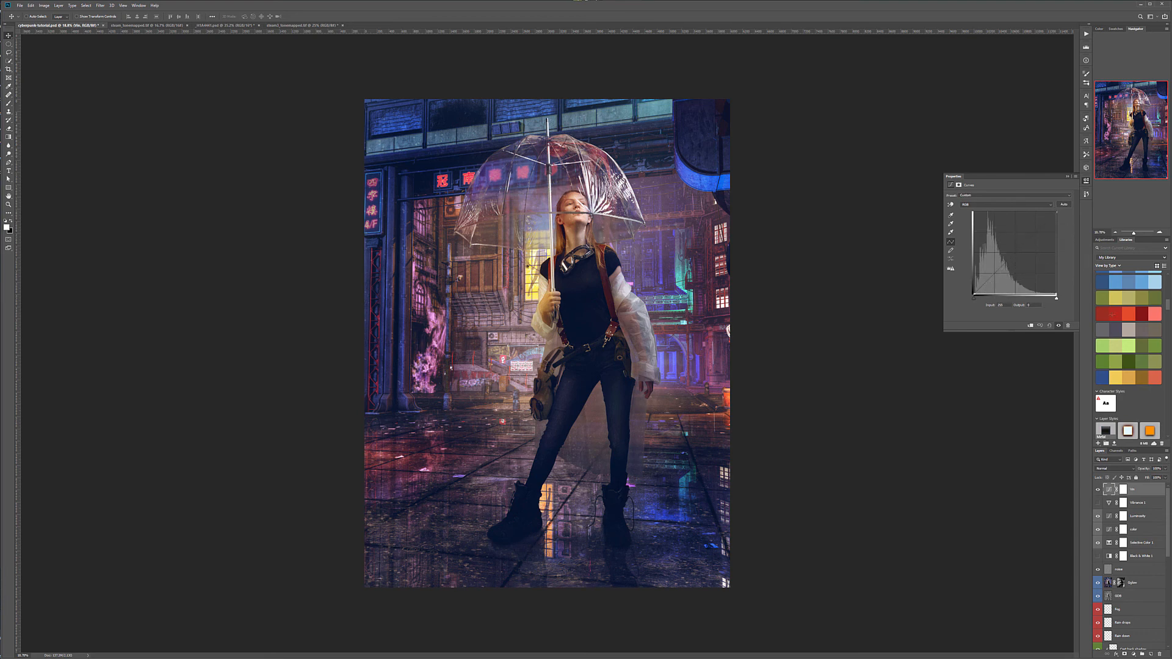
Step: Select a rectangle just inside the canvas edges, fill it with black on the Vig layer's mask and deselect
left_click(12, 44)
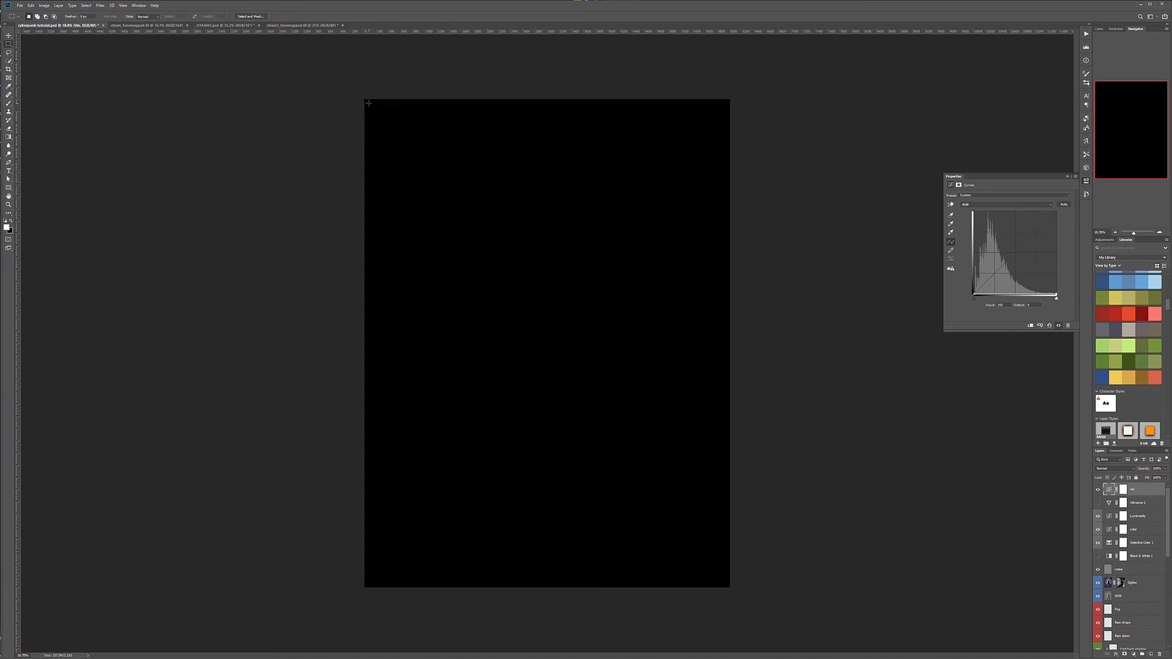
left_click_drag(368, 103, 730, 587)
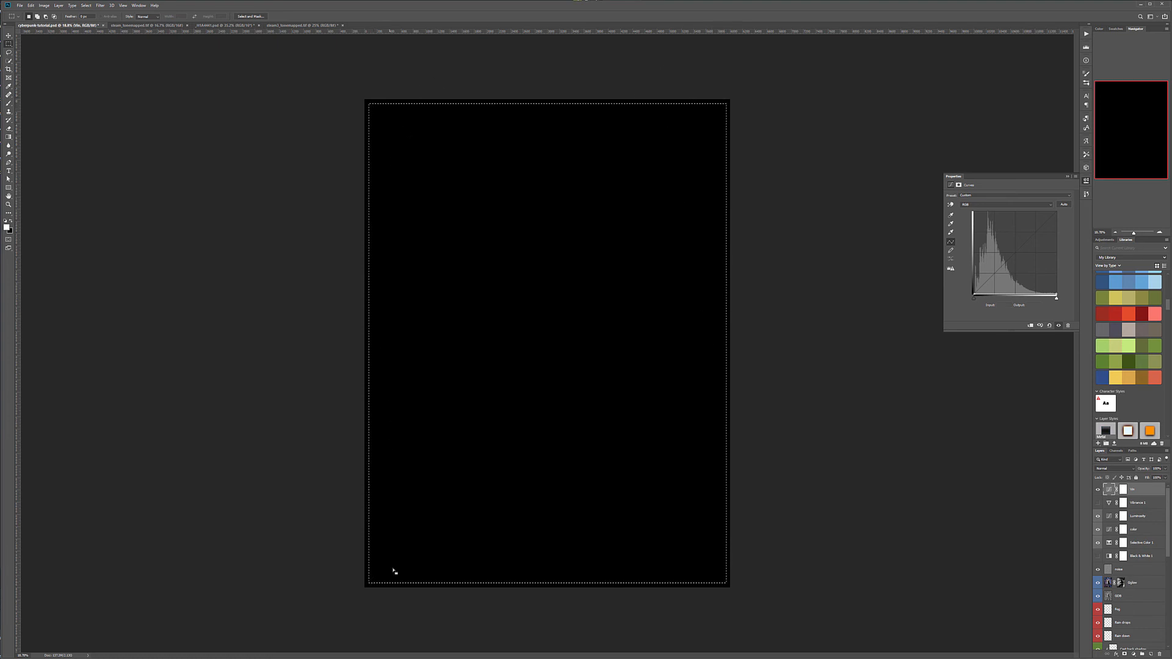
key("alt+BackSpace")
key("ctrl+BackSpace")
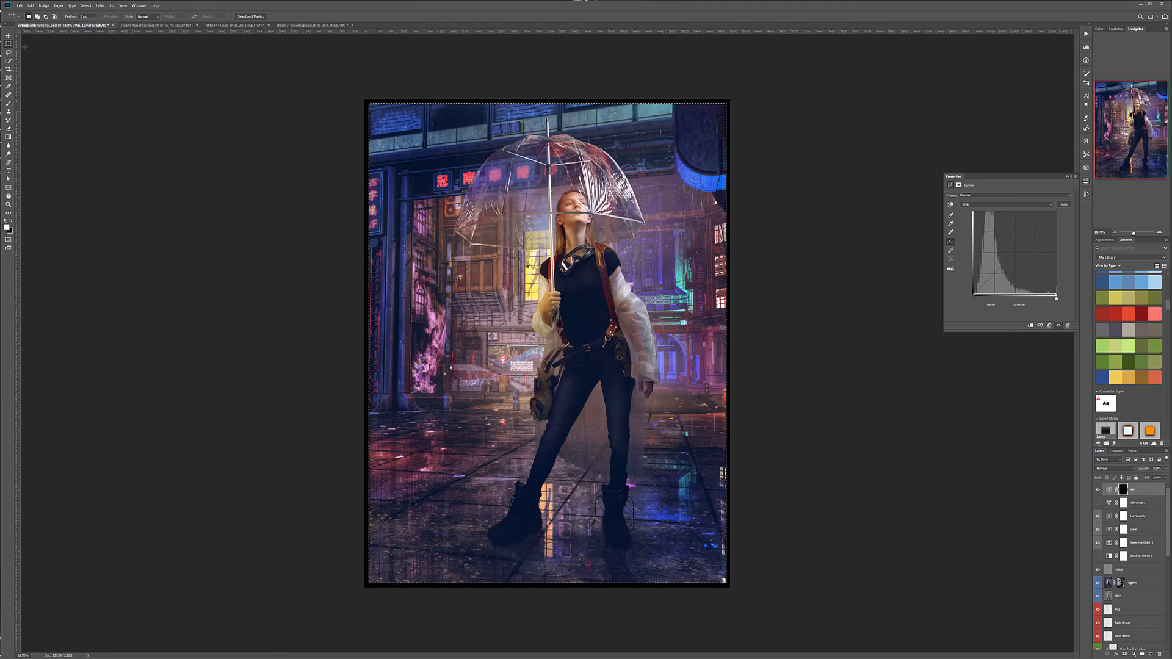
key("ctrl+d")
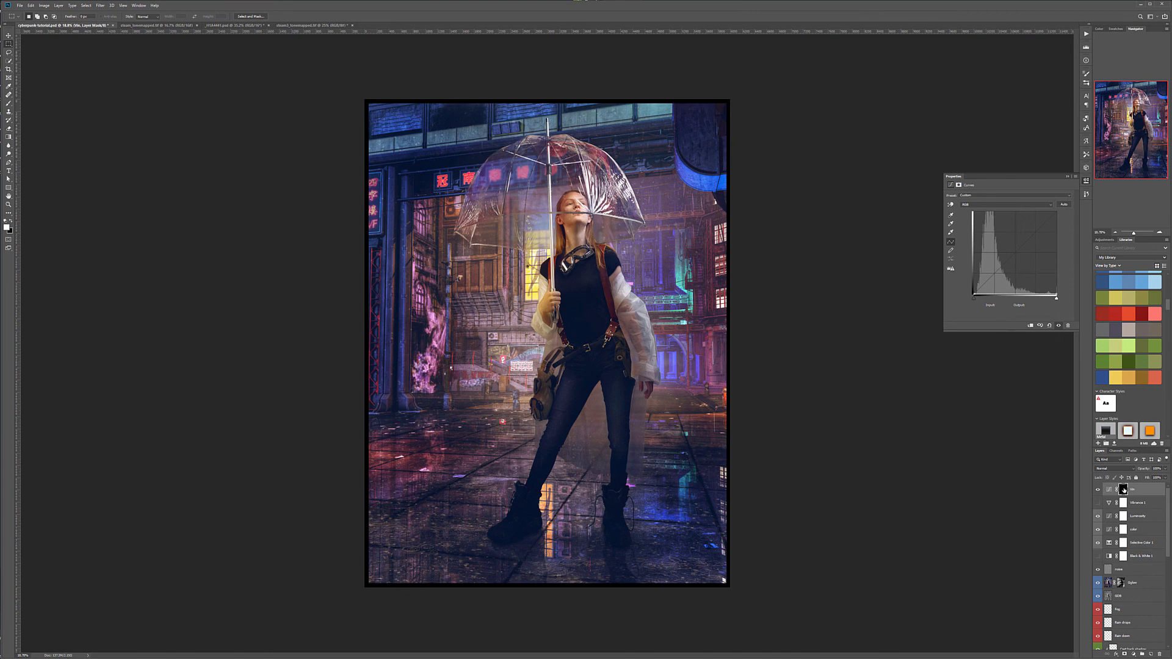
Step: View the Vig layer's mask on its own and check the layer's curve and mask properties
left_click(1123, 488, "alt")
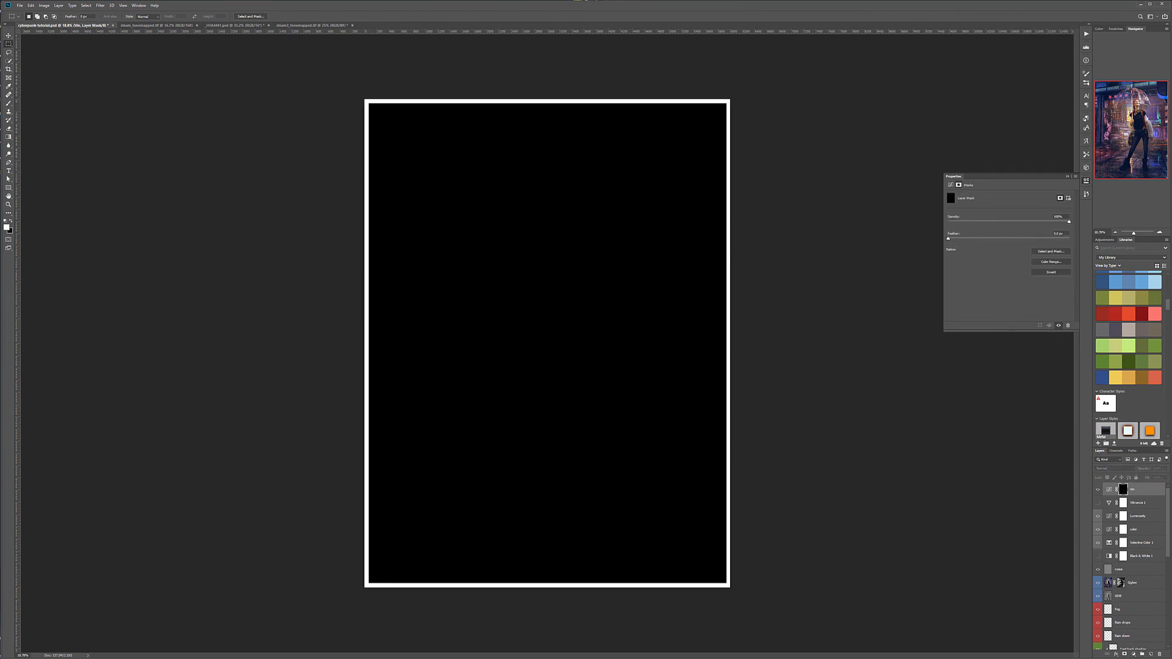
left_click(1123, 489, "alt")
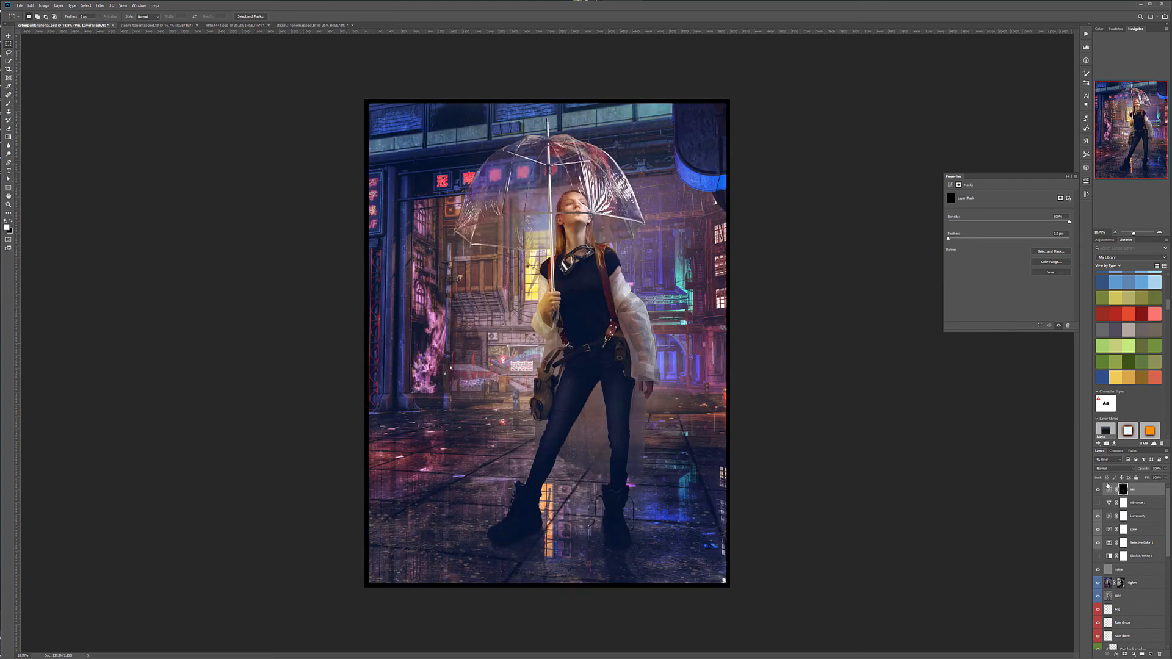
left_click(1110, 491)
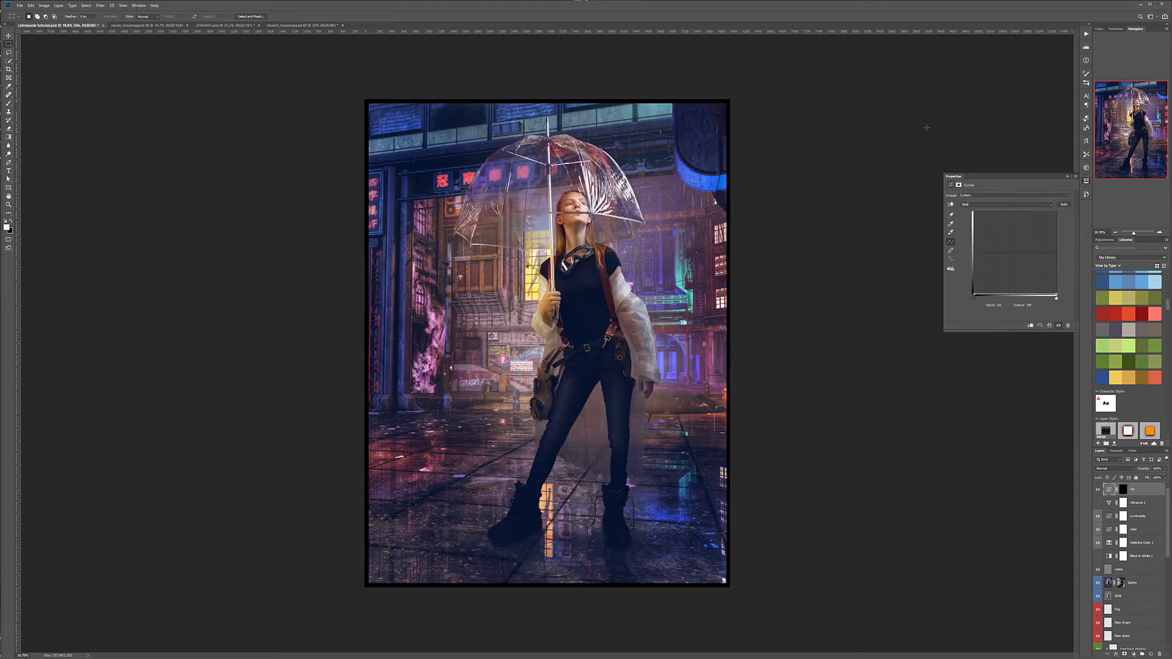
left_click(959, 187)
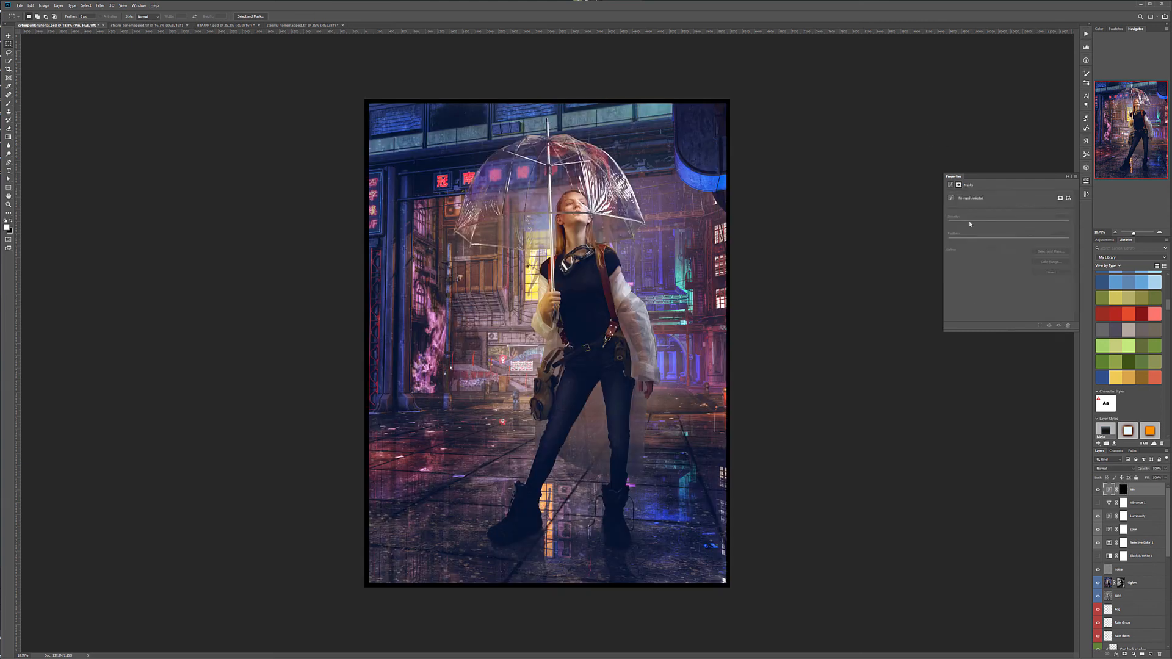
left_click(1109, 492)
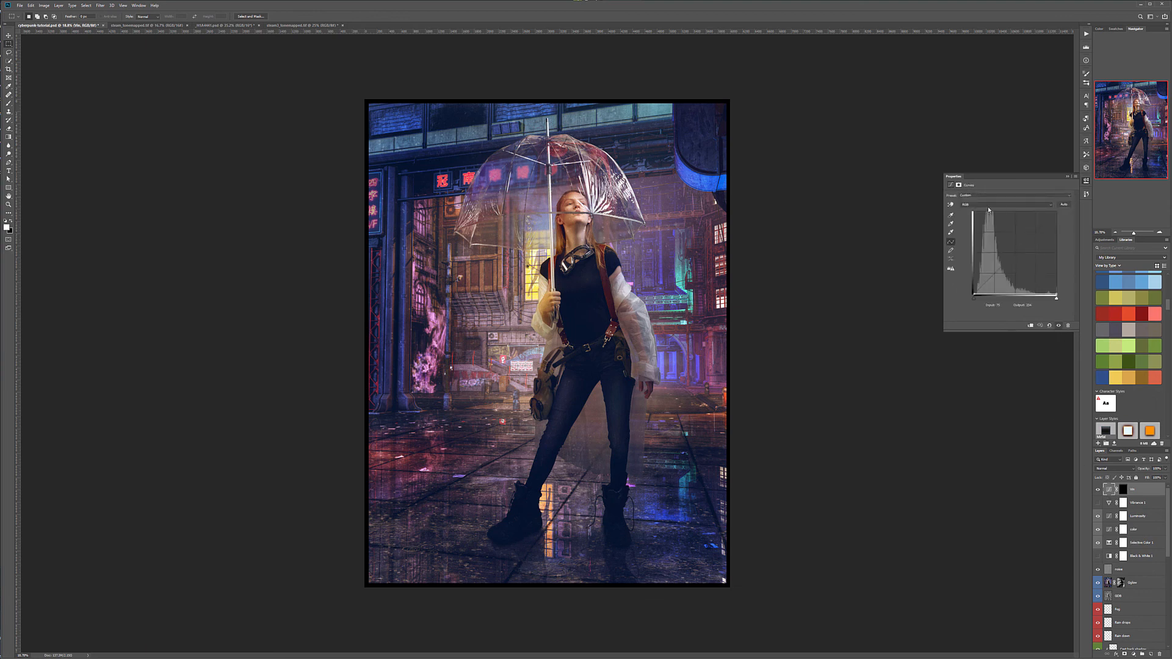
left_click(959, 186)
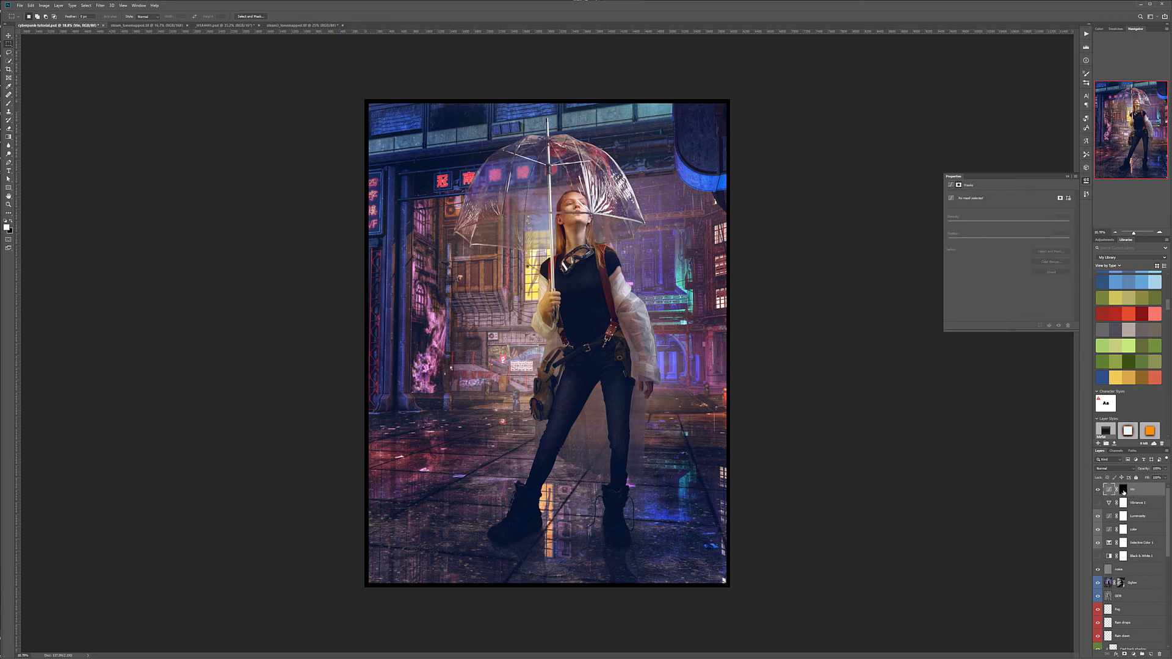
Step: Feather the Vig layer's mask heavily into a soft vignette and set the layer's blend mode to Soft Light
left_click(1124, 489)
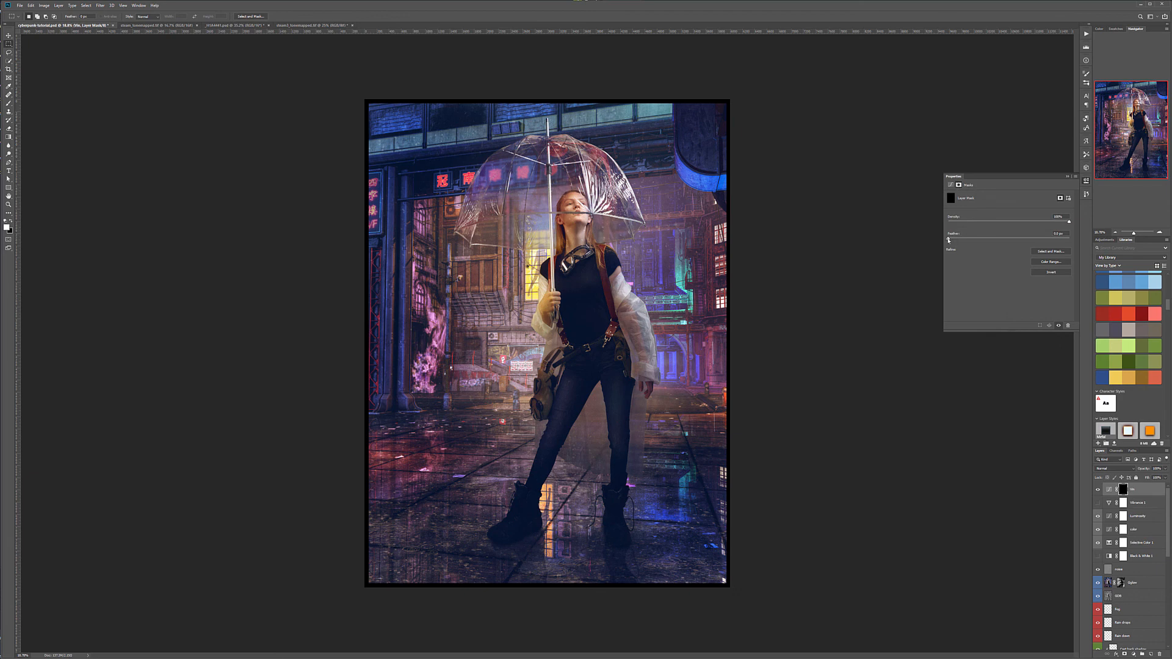
left_click_drag(963, 238, 1062, 247)
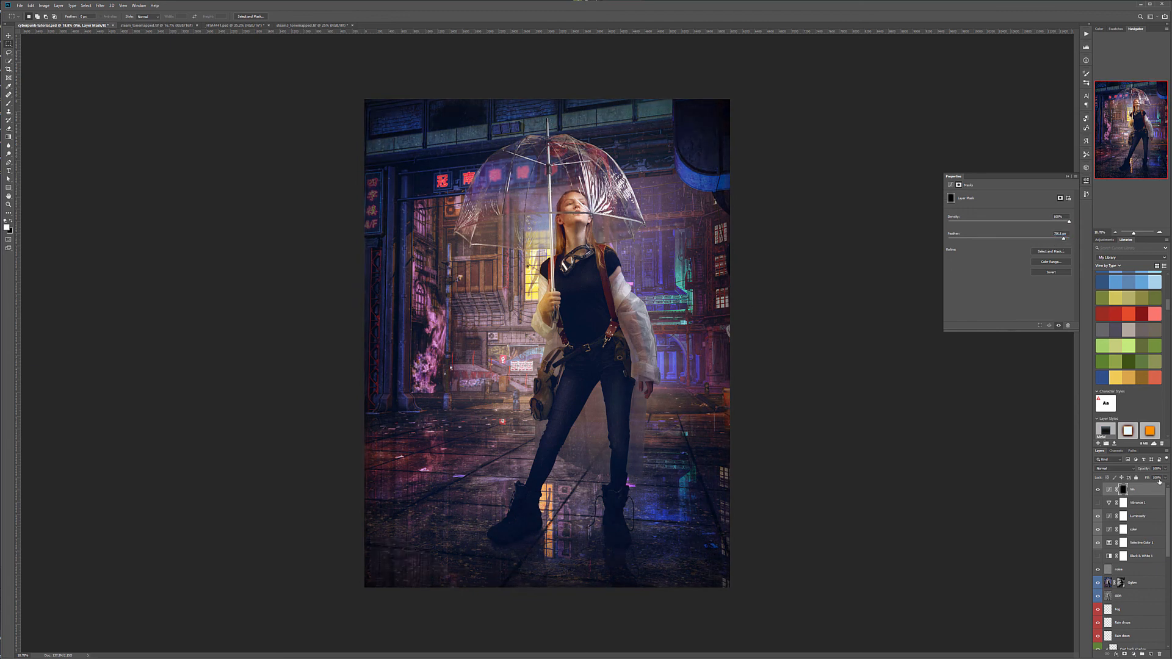
left_click(1131, 470)
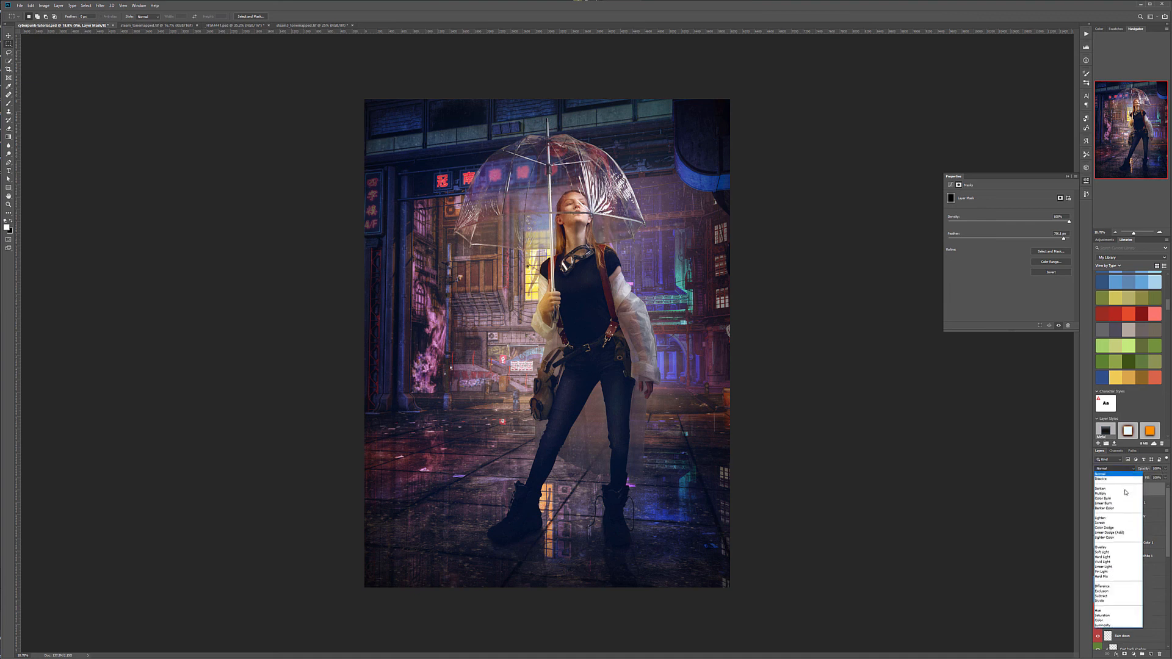
left_click(1108, 552)
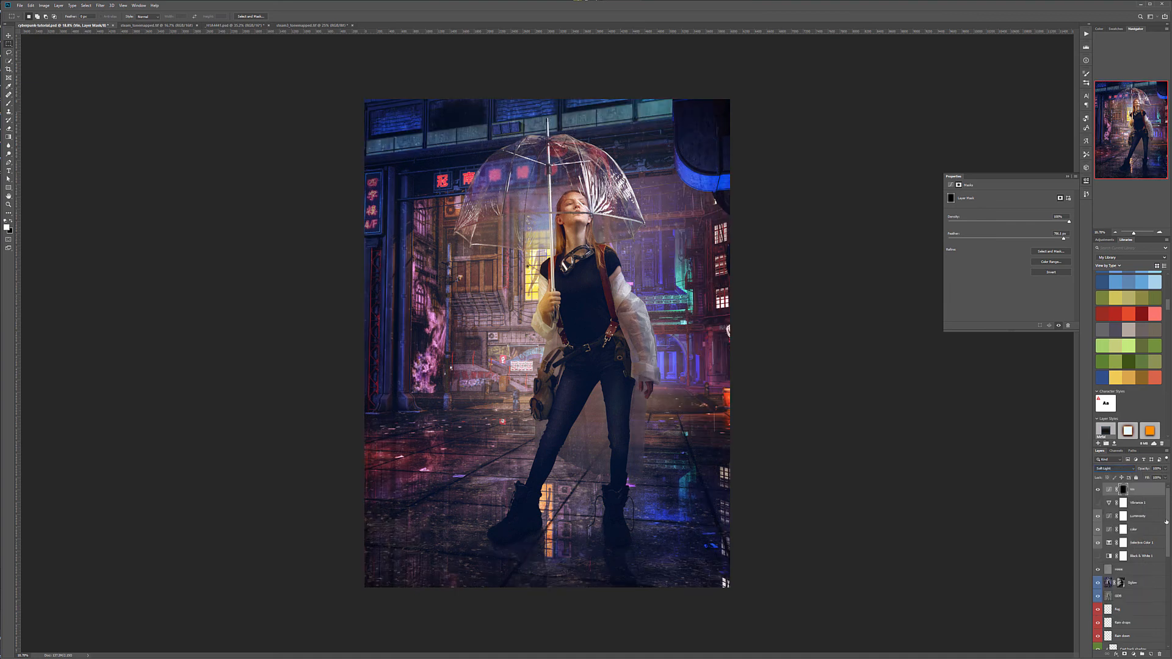
Step: Compare the image with the Vig vignette layer hidden and shown
left_click(1098, 489)
left_click(1098, 490)
left_click(1098, 489)
left_click(1097, 489)
left_click(1098, 490)
left_click(1098, 490)
left_click(1098, 489)
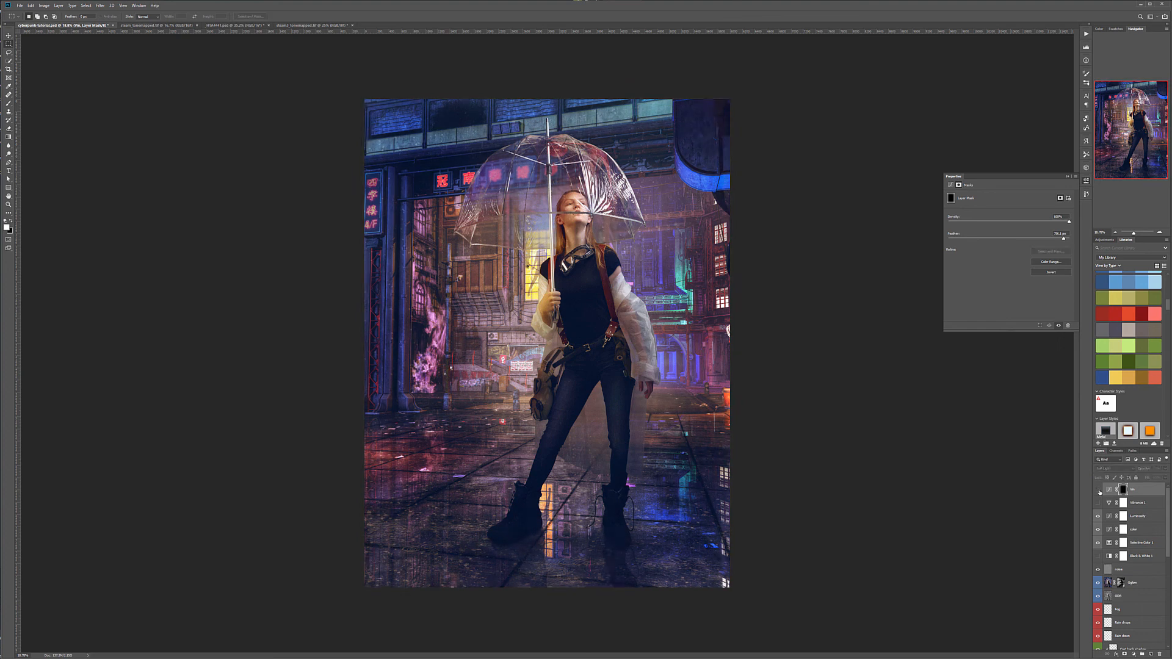
Step: Toggle the Vig layer's visibility once more and leave the layer shown
left_click(1098, 490)
left_click(1098, 489)
left_click(1098, 489)
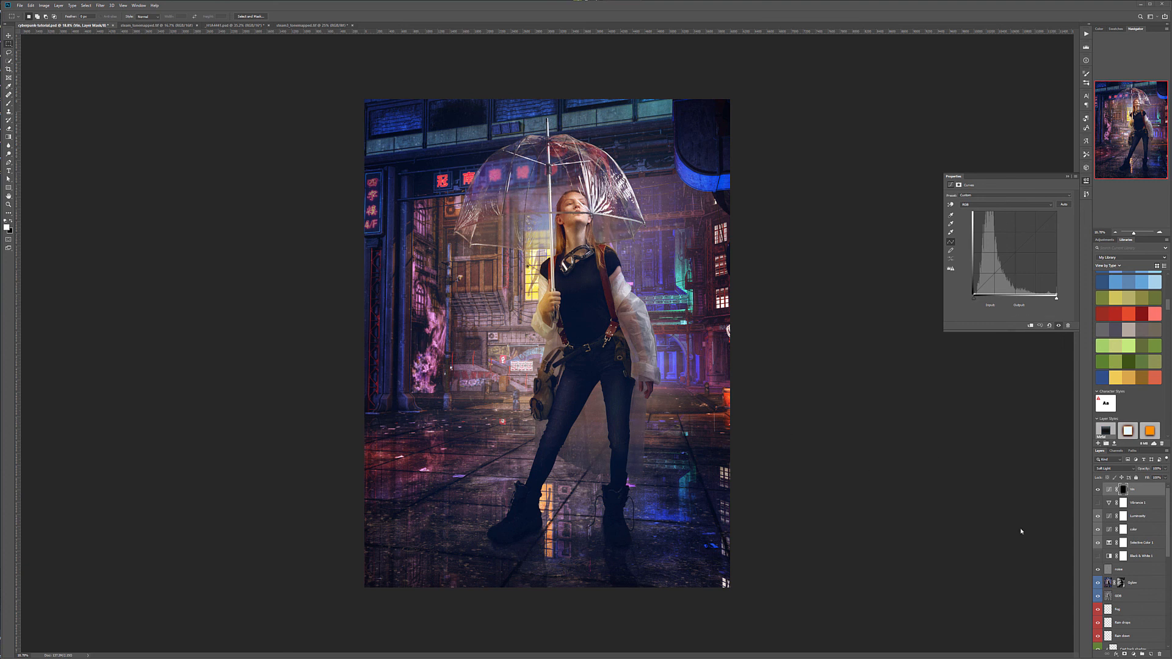
Step: Add a layer named Glow Fog above the Fog layer, with a red colour label and Screen blend mode
scroll(1141, 578, "down", 2)
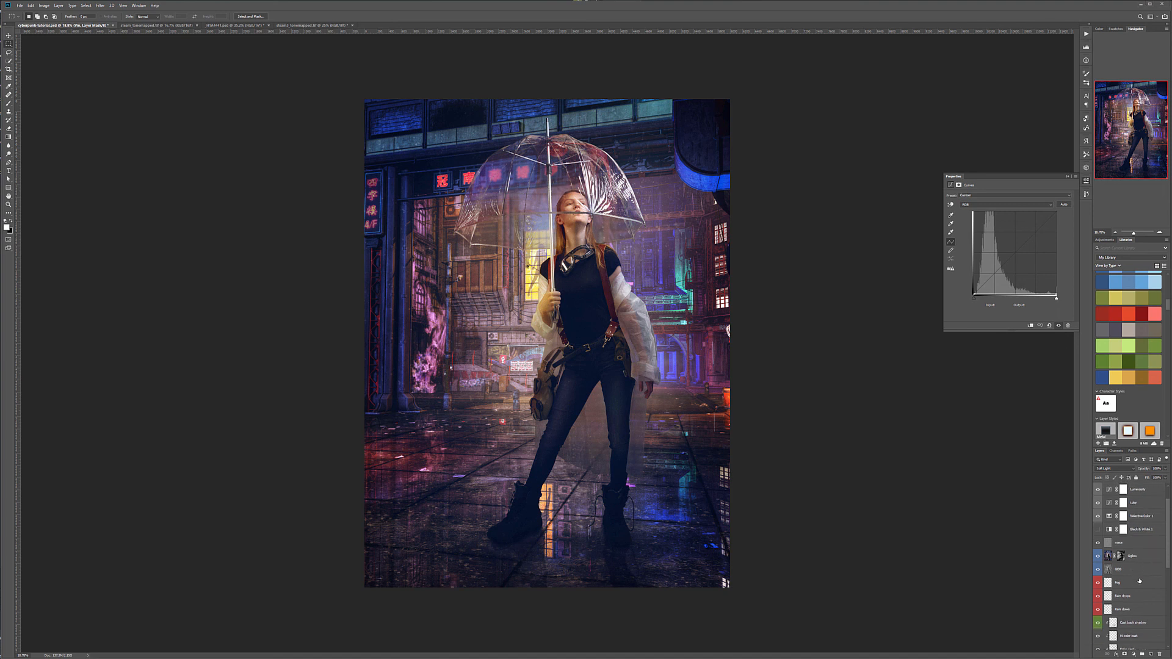
left_click(1139, 582)
left_click(1151, 654)
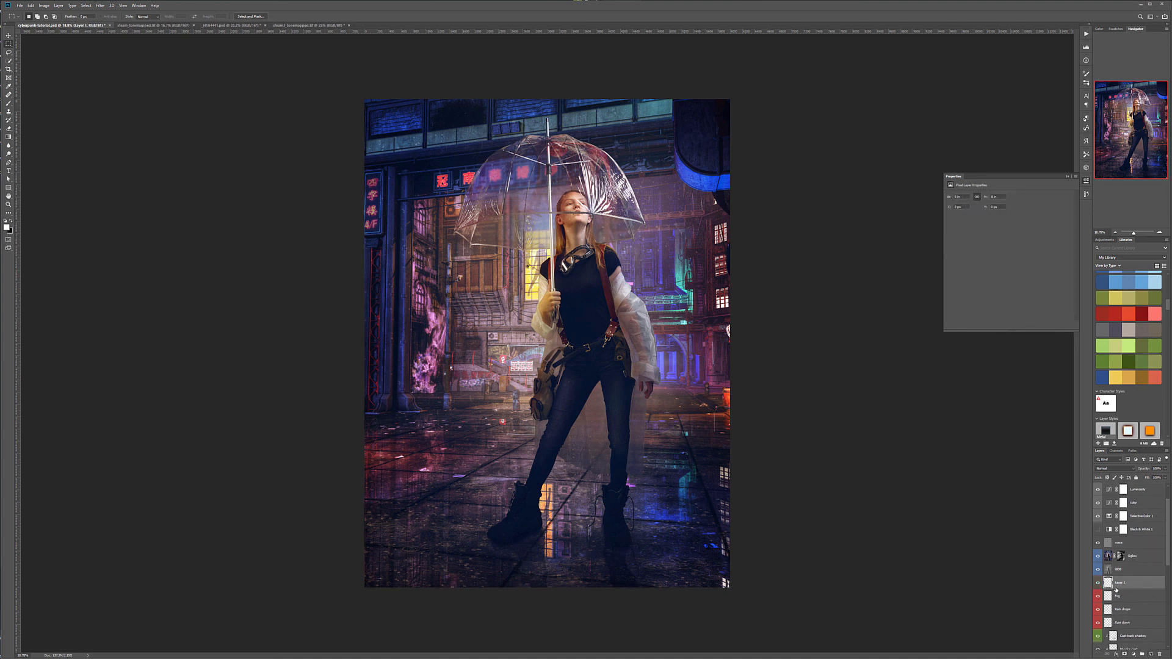
double_click(1118, 582)
type("Fl")
key("Return")
right_click(1152, 584)
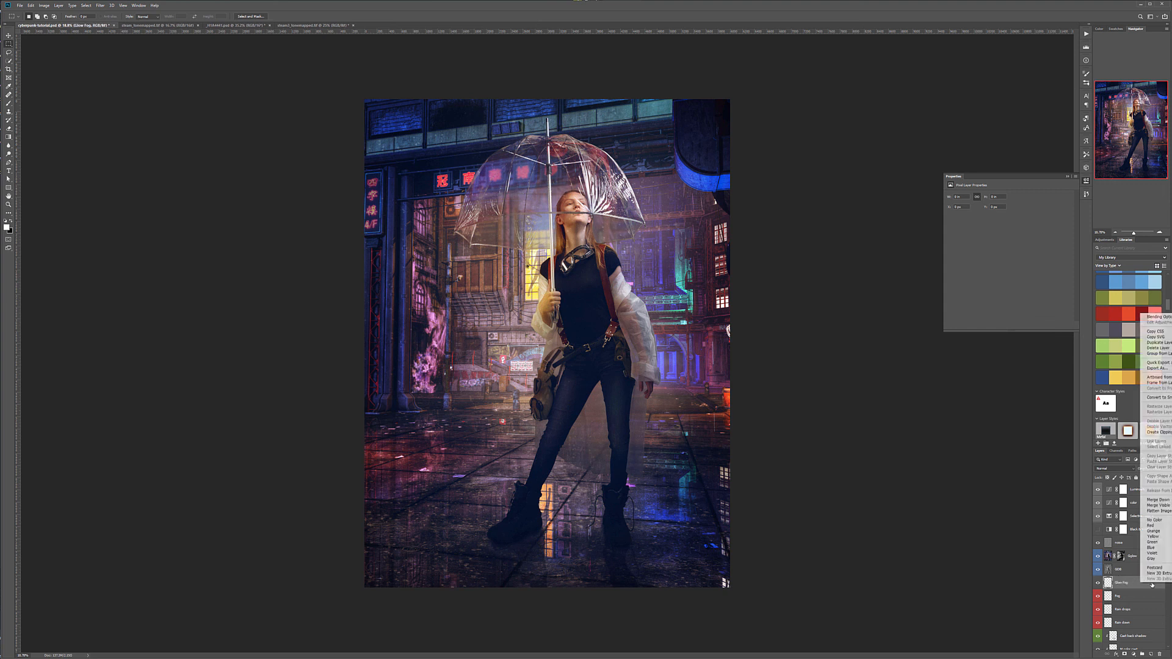
left_click(1158, 525)
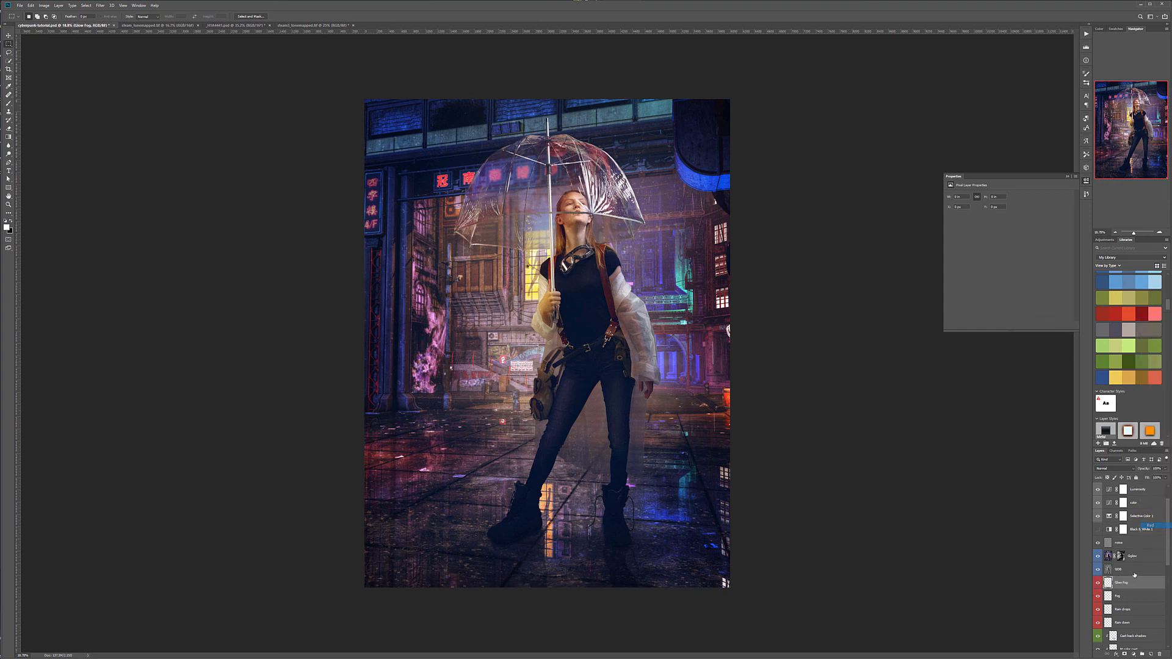
left_click(1130, 468)
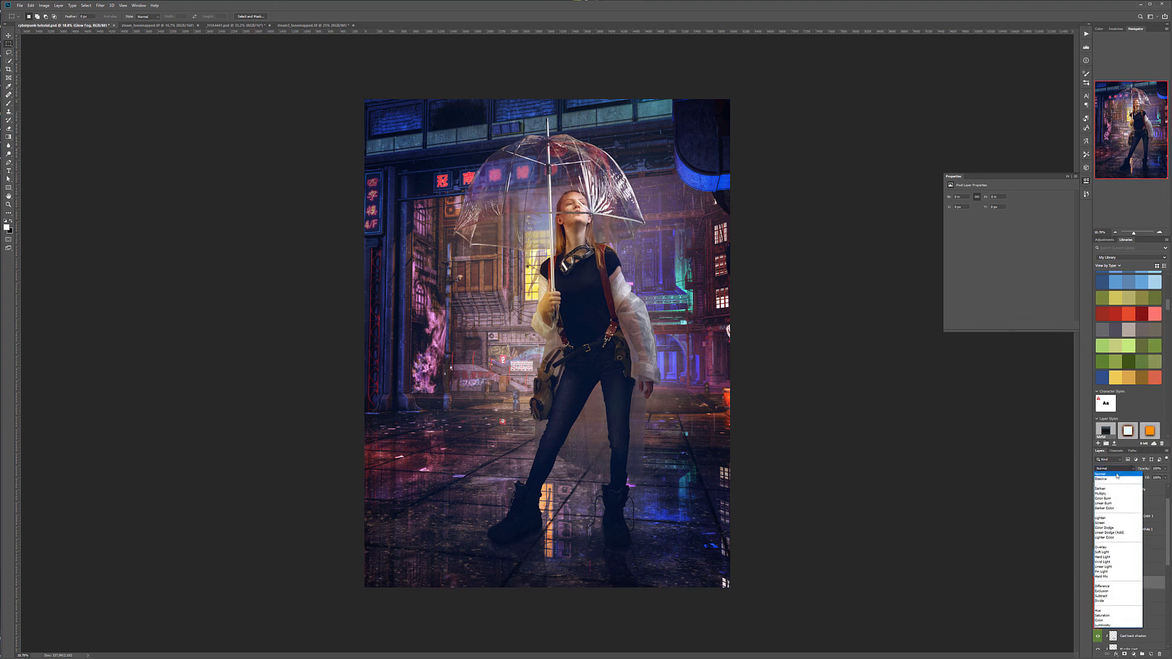
left_click(1104, 523)
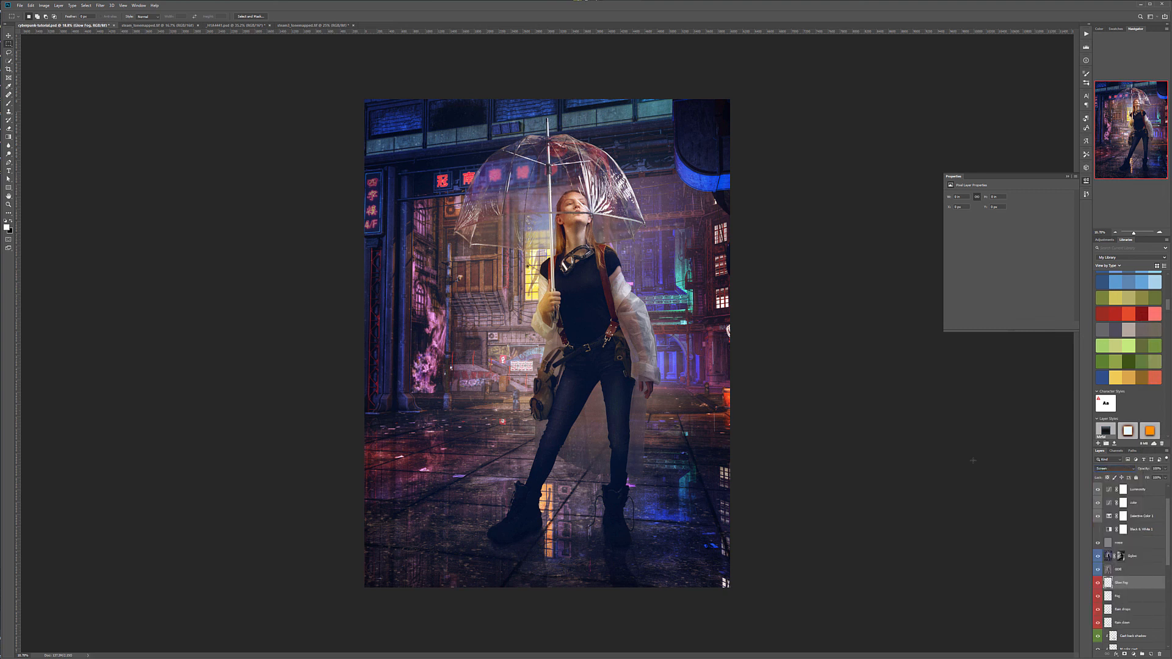
Step: Choose a fog brush at 100% opacity and paint white fog over the model's chest on the Glow Fog layer
key("b")
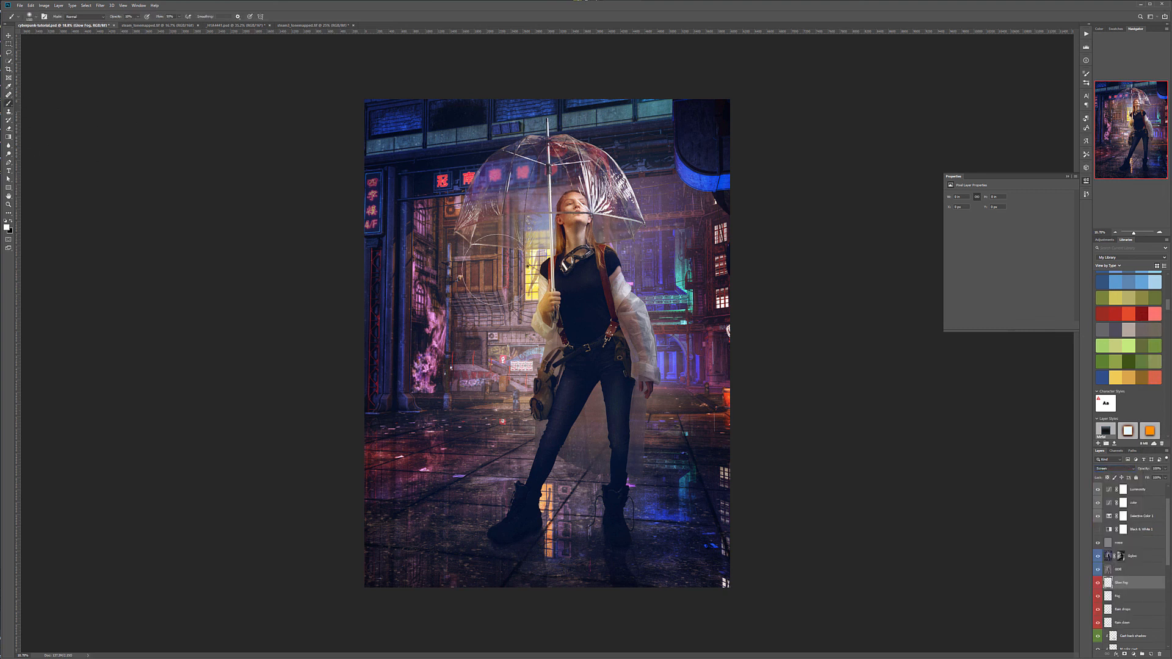
right_click(549, 310)
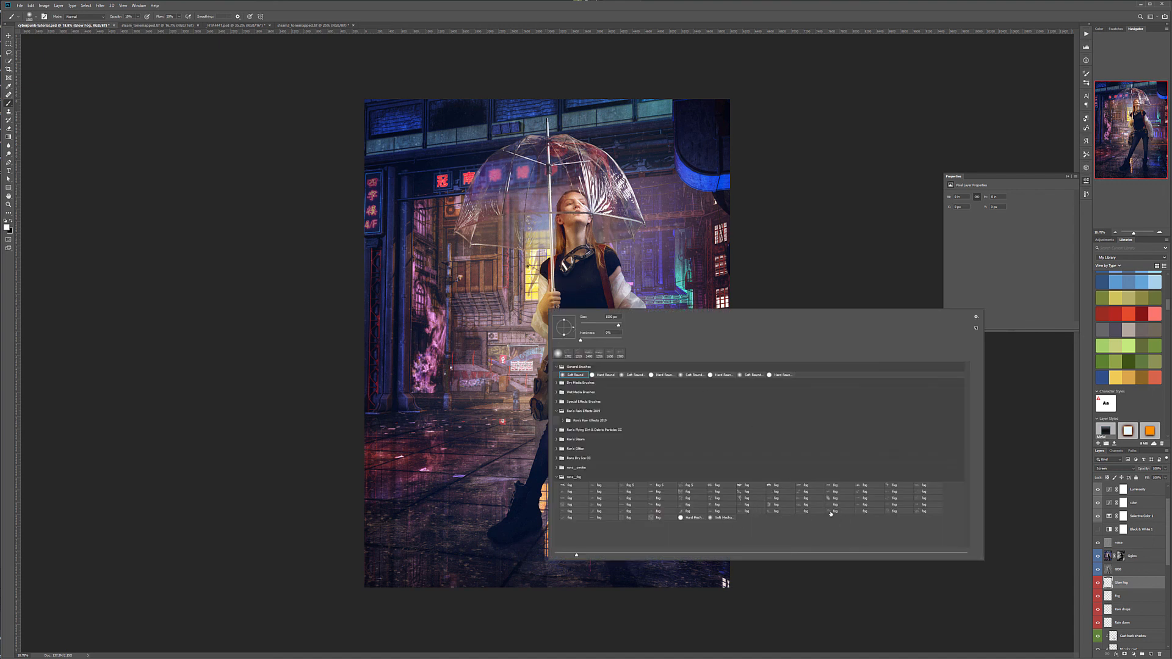
left_click(863, 486)
left_click(605, 274)
key("0")
mouse_move(612, 268)
left_mouse_down()
mouse_move(609, 280)
mouse_move(598, 261)
left_mouse_up()
mouse_move(665, 330)
left_mouse_down()
mouse_move(604, 296)
mouse_move(592, 263)
mouse_move(601, 250)
mouse_move(585, 287)
left_mouse_up()
left_click(586, 288)
Step: Switch to the neighbouring fog brush preset and add more fog strokes across the model's torso
right_click(588, 299)
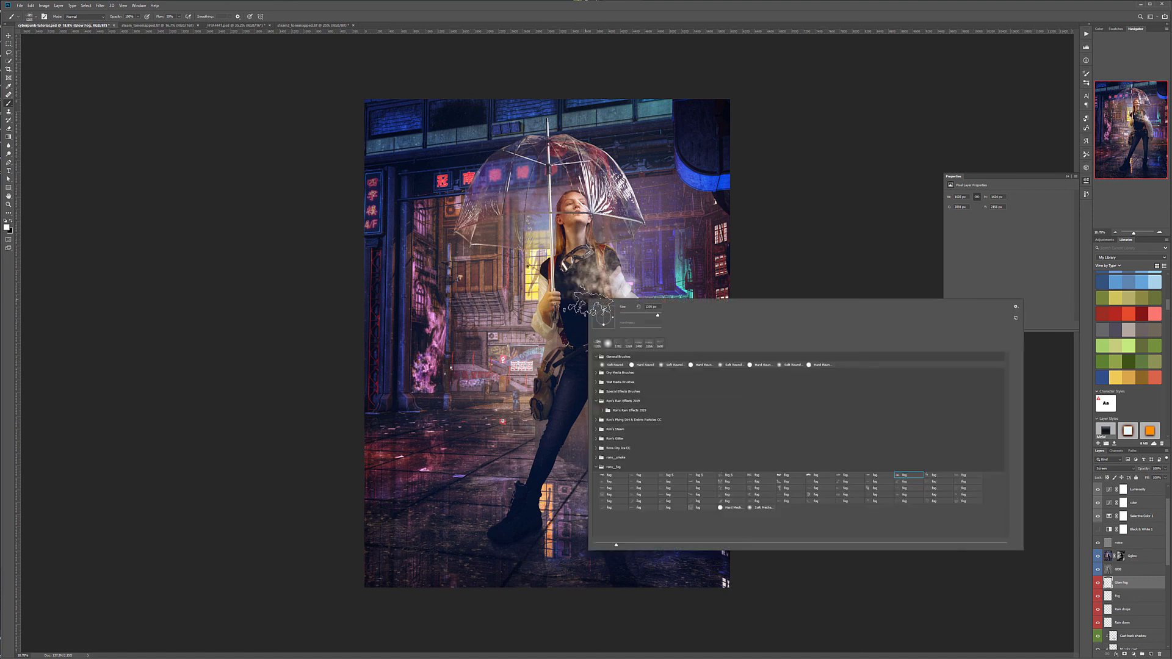
left_click(933, 476)
left_click_drag(571, 286, 566, 263)
mouse_move(578, 319)
left_mouse_down()
mouse_move(588, 271)
mouse_move(611, 256)
mouse_move(608, 283)
mouse_move(620, 268)
mouse_move(642, 329)
mouse_move(617, 342)
left_mouse_up()
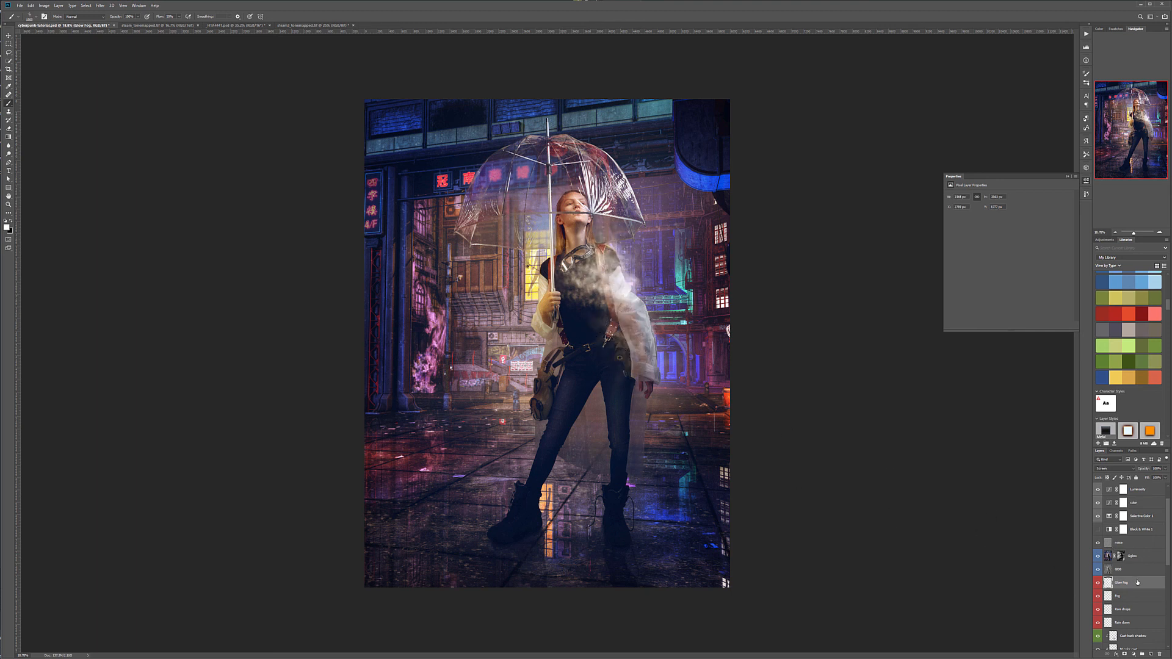
Step: Move the Glow Fog layer behind the model, directly below the masked Rain layer, and paint fog around her from shoulders to legs
scroll(1137, 582, "down", 5)
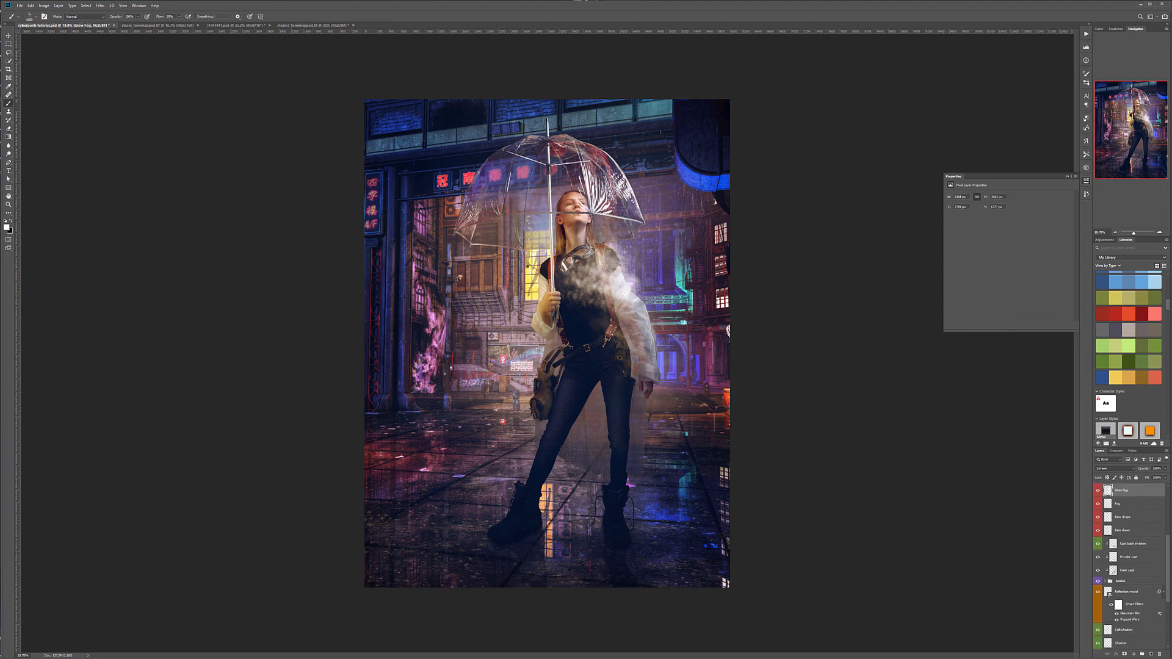
left_click_drag(1137, 656, 1142, 577)
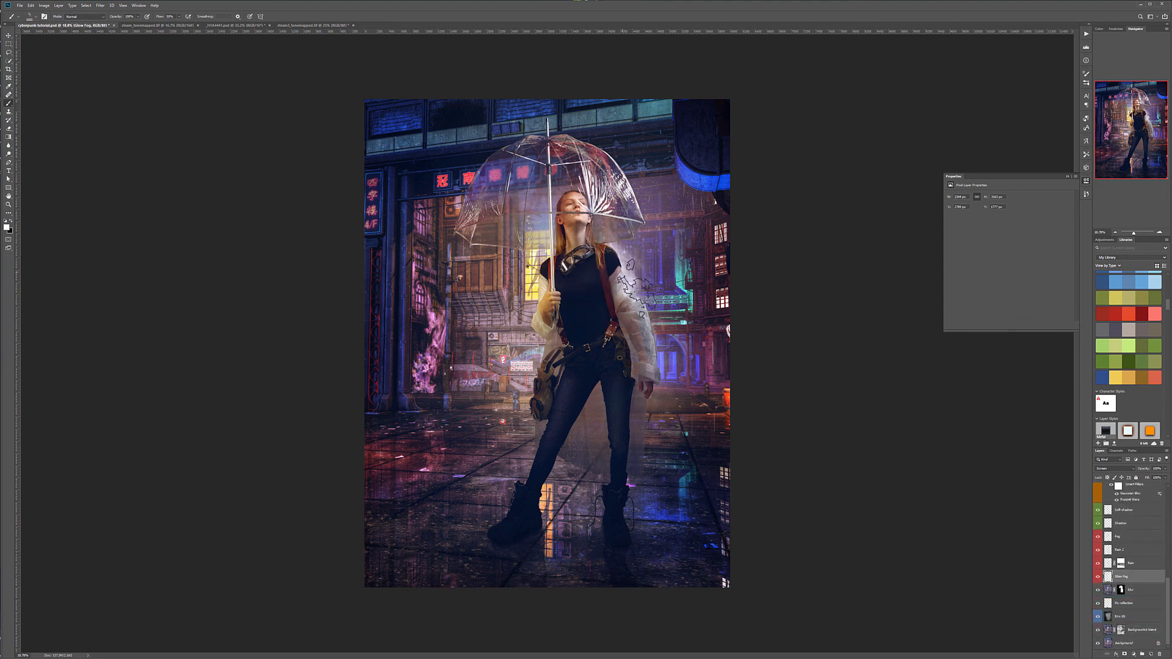
mouse_move(638, 287)
left_mouse_down()
mouse_move(658, 375)
mouse_move(641, 325)
mouse_move(639, 373)
mouse_move(593, 300)
mouse_move(580, 253)
mouse_move(541, 250)
left_mouse_up()
mouse_move(536, 303)
left_mouse_down()
mouse_move(543, 373)
mouse_move(514, 388)
mouse_move(485, 378)
mouse_move(520, 382)
left_mouse_up()
mouse_move(646, 392)
left_mouse_down()
mouse_move(620, 379)
mouse_move(607, 342)
mouse_move(634, 339)
mouse_move(659, 315)
mouse_move(674, 383)
mouse_move(671, 372)
mouse_move(753, 360)
mouse_move(680, 357)
mouse_move(689, 369)
mouse_move(658, 379)
mouse_move(726, 385)
mouse_move(653, 293)
mouse_move(650, 269)
mouse_move(706, 348)
mouse_move(725, 324)
mouse_move(650, 256)
mouse_move(607, 256)
mouse_move(601, 241)
mouse_move(589, 269)
mouse_move(556, 253)
mouse_move(537, 268)
mouse_move(543, 318)
mouse_move(674, 387)
mouse_move(693, 382)
mouse_move(733, 403)
mouse_move(659, 402)
mouse_move(690, 418)
mouse_move(726, 415)
mouse_move(669, 394)
mouse_move(451, 394)
mouse_move(644, 339)
mouse_move(653, 275)
mouse_move(711, 372)
mouse_move(670, 413)
mouse_move(513, 433)
mouse_move(470, 418)
mouse_move(690, 422)
mouse_move(631, 367)
mouse_move(610, 314)
mouse_move(559, 308)
left_mouse_up()
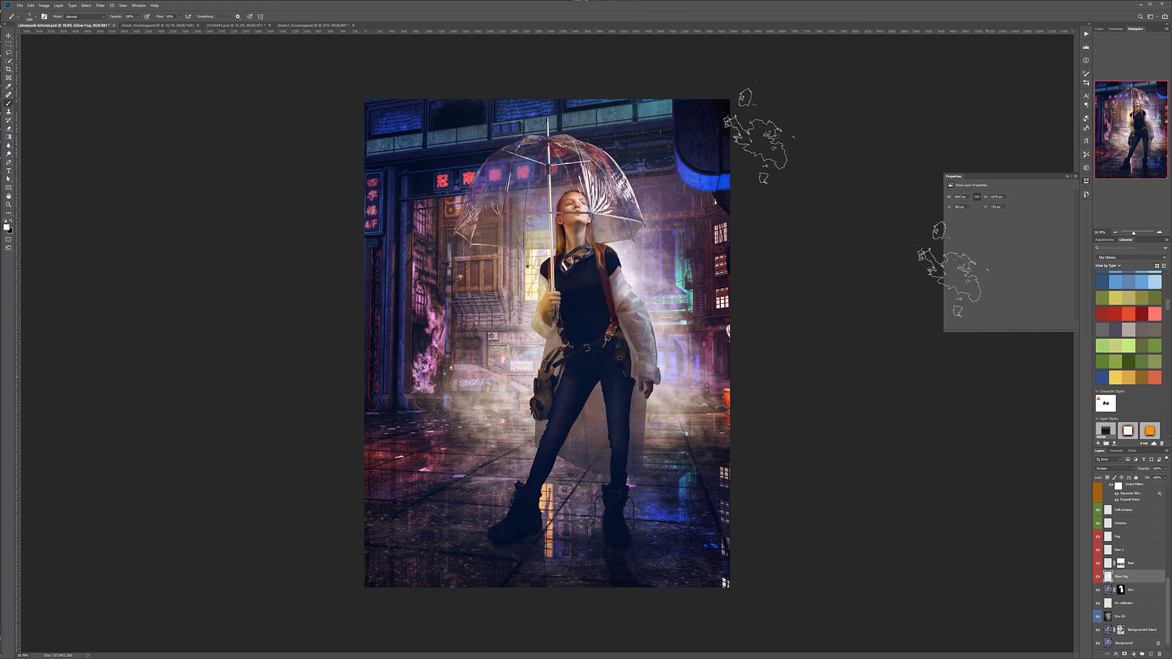
Step: Lower the Glow Fog layer's opacity and compare the image with the layer hidden and shown
left_click(1165, 469)
left_click_drag(1166, 478, 1154, 478)
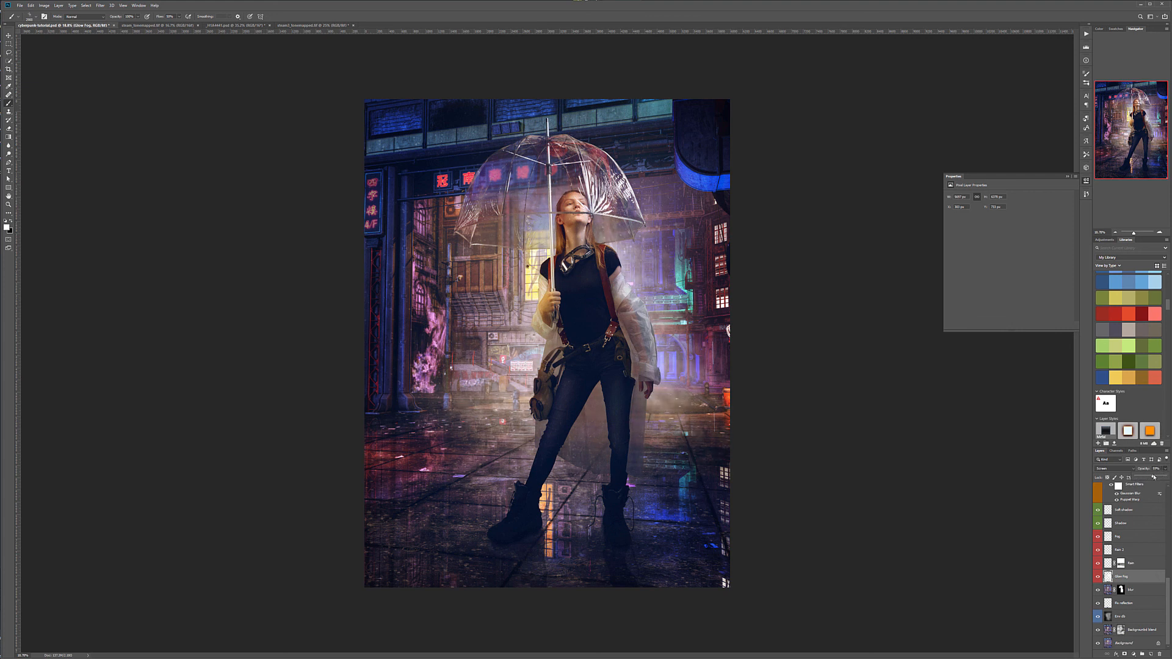
left_click_drag(1153, 477, 1154, 478)
left_click(1099, 577)
left_click(1099, 578)
left_click(1098, 578)
left_click(1098, 578)
Step: Fine-tune the Neutrals' cyan, magenta, yellow and black in the Selective Color 1 layer, and turn on the Vibrance 1 layer
scroll(1132, 502, "up", 5)
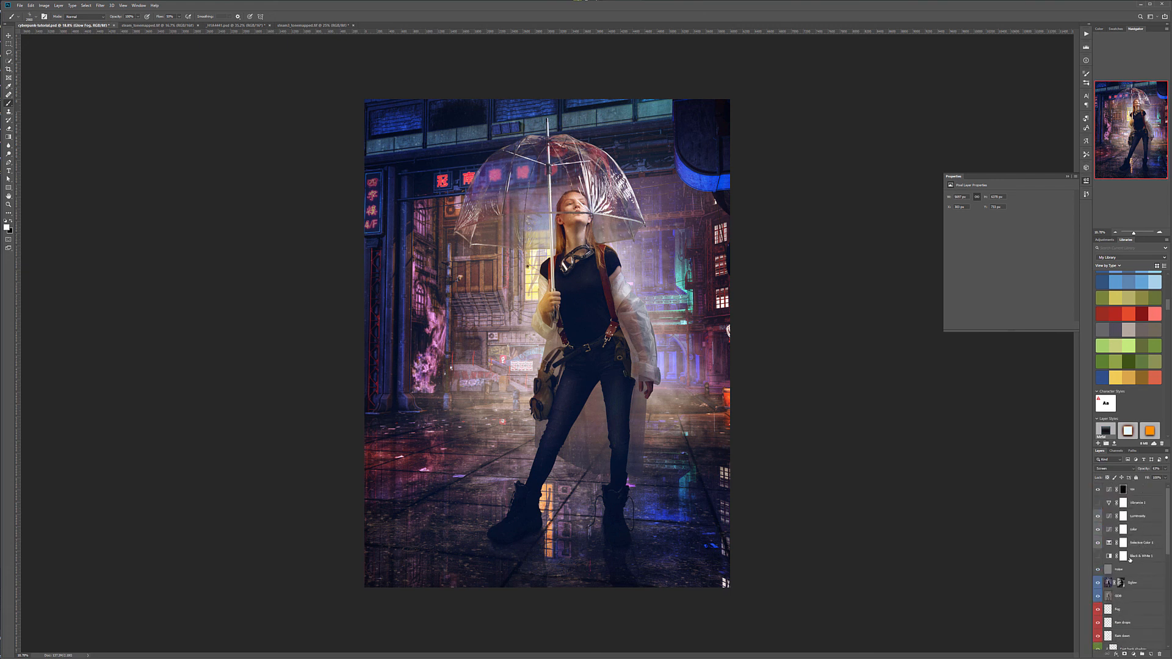
left_click(1109, 545)
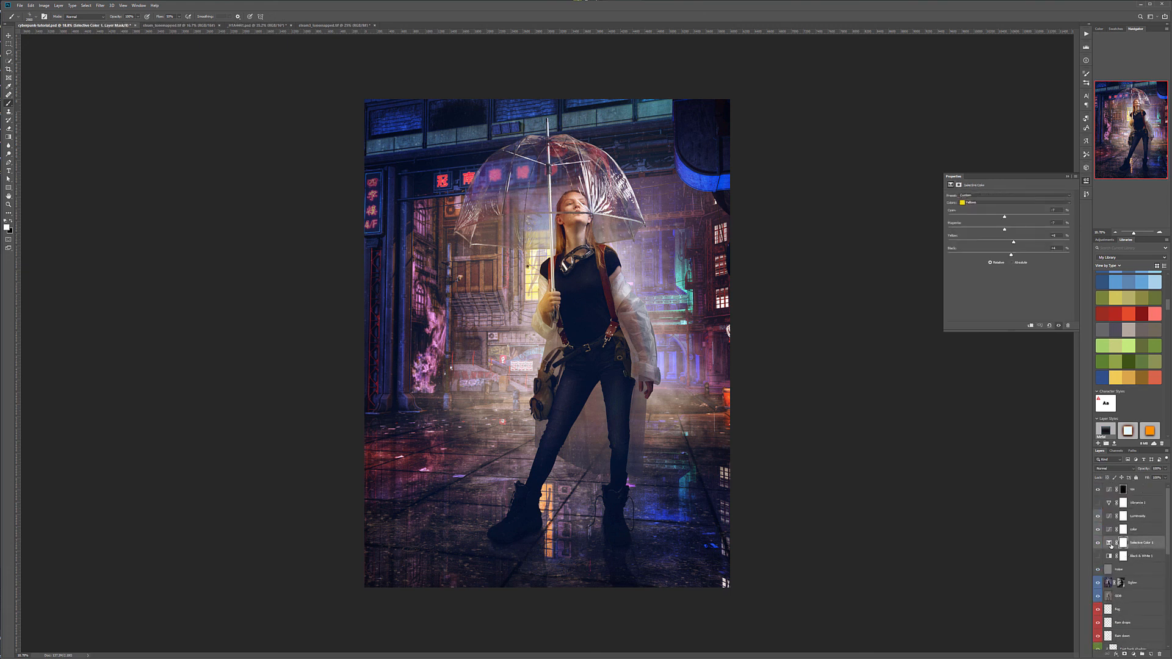
left_click(1001, 202)
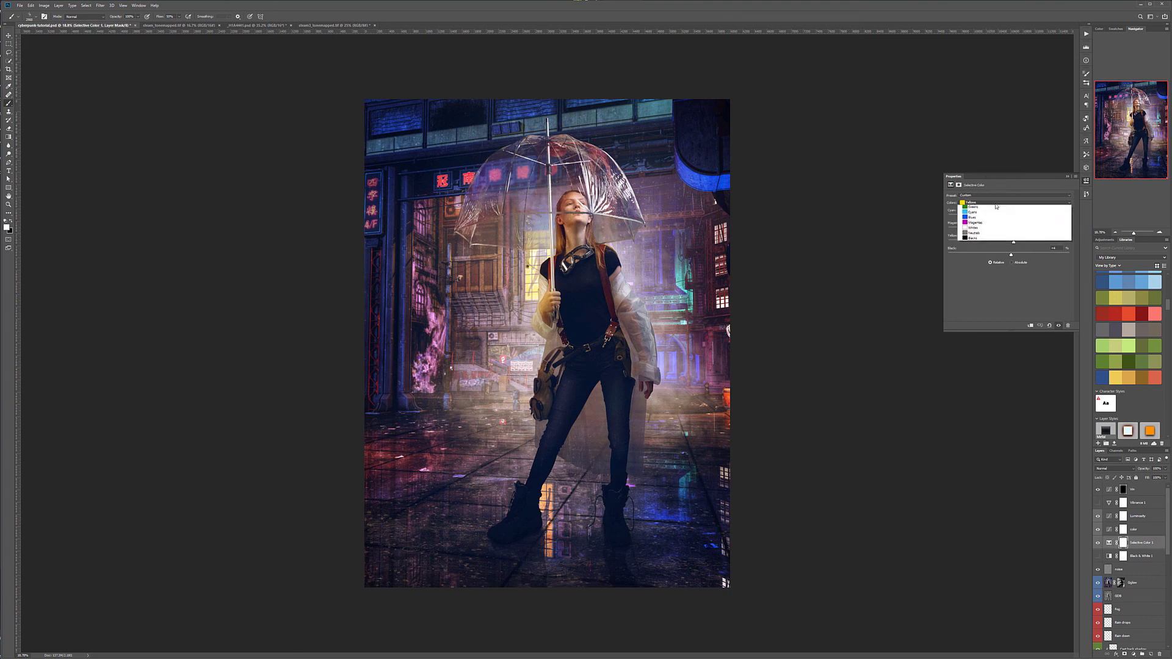
left_click(1004, 239)
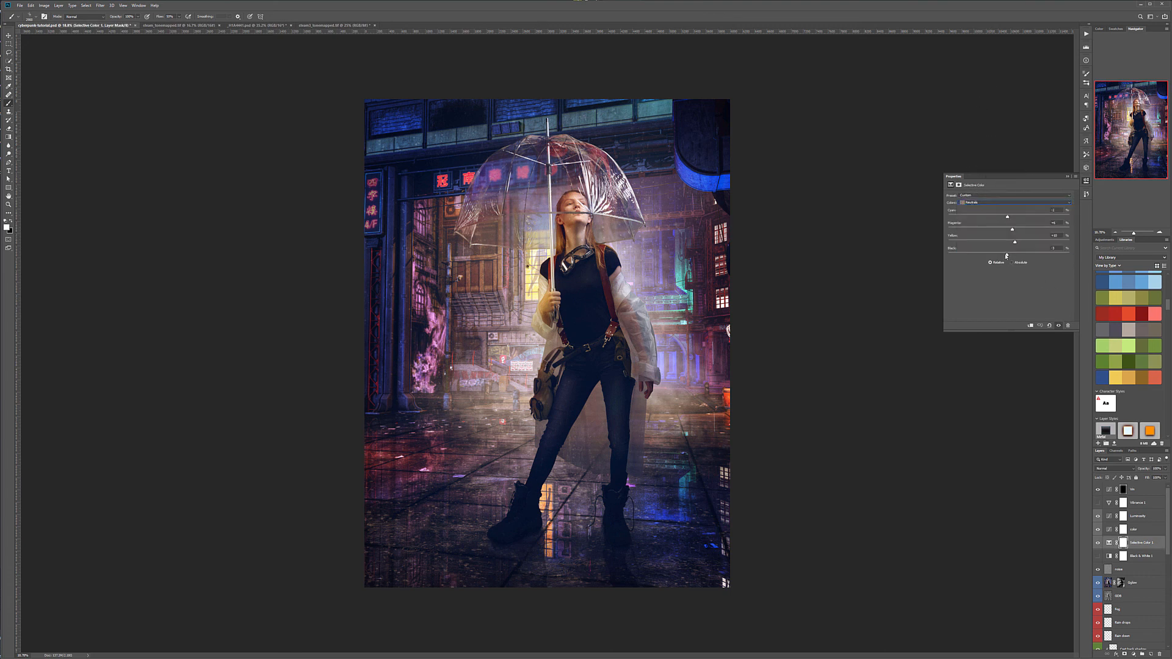
left_click_drag(1006, 257, 1009, 255)
left_click_drag(1018, 243, 1022, 243)
left_click_drag(1011, 230, 1013, 233)
left_click_drag(1007, 218, 1009, 221)
left_click(1098, 556)
Step: Check the grain on the model up close and readjust the noise layer's opacity
left_click(1151, 568)
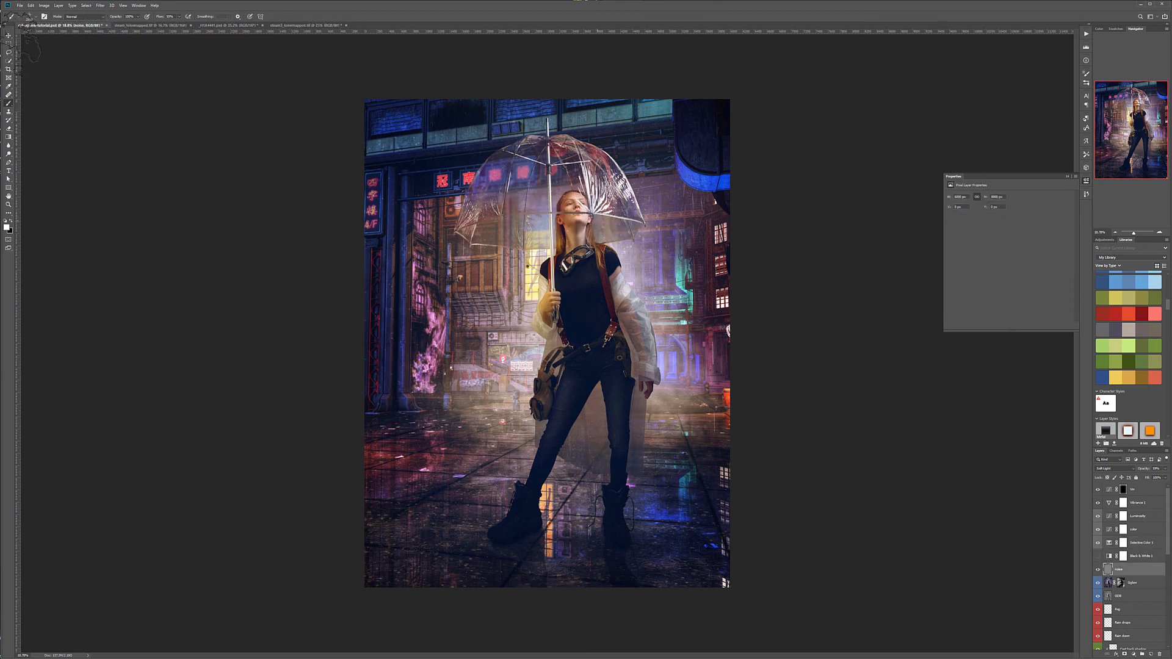
left_click(9, 35)
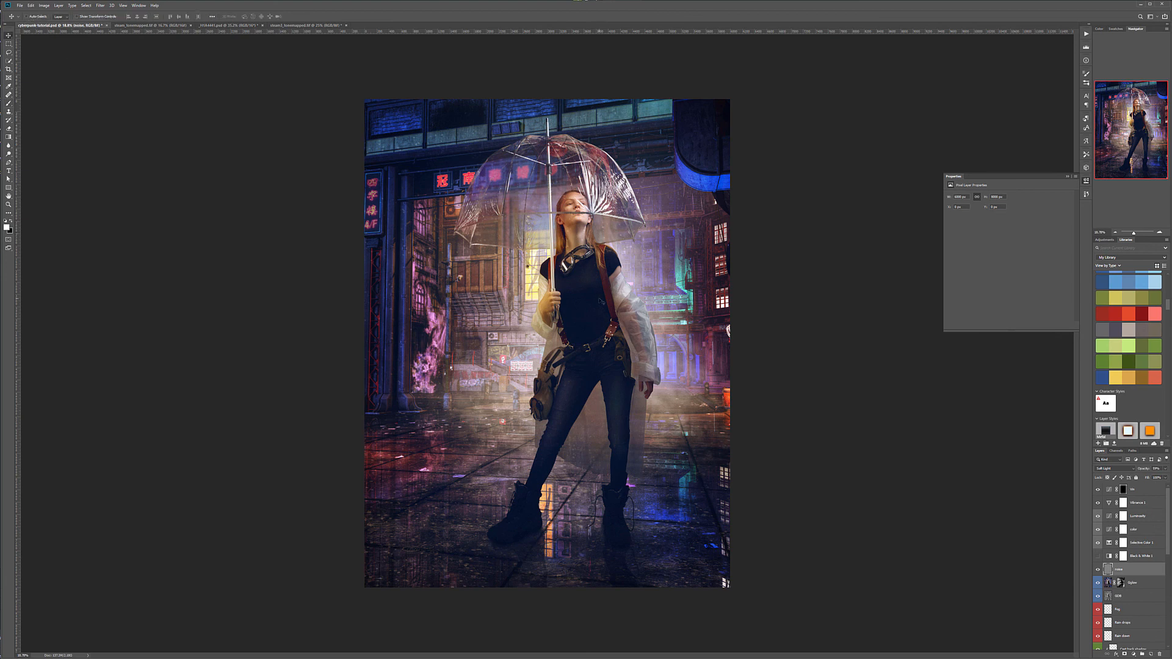
scroll(601, 263, "up", 5)
scroll(602, 149, "up", 3)
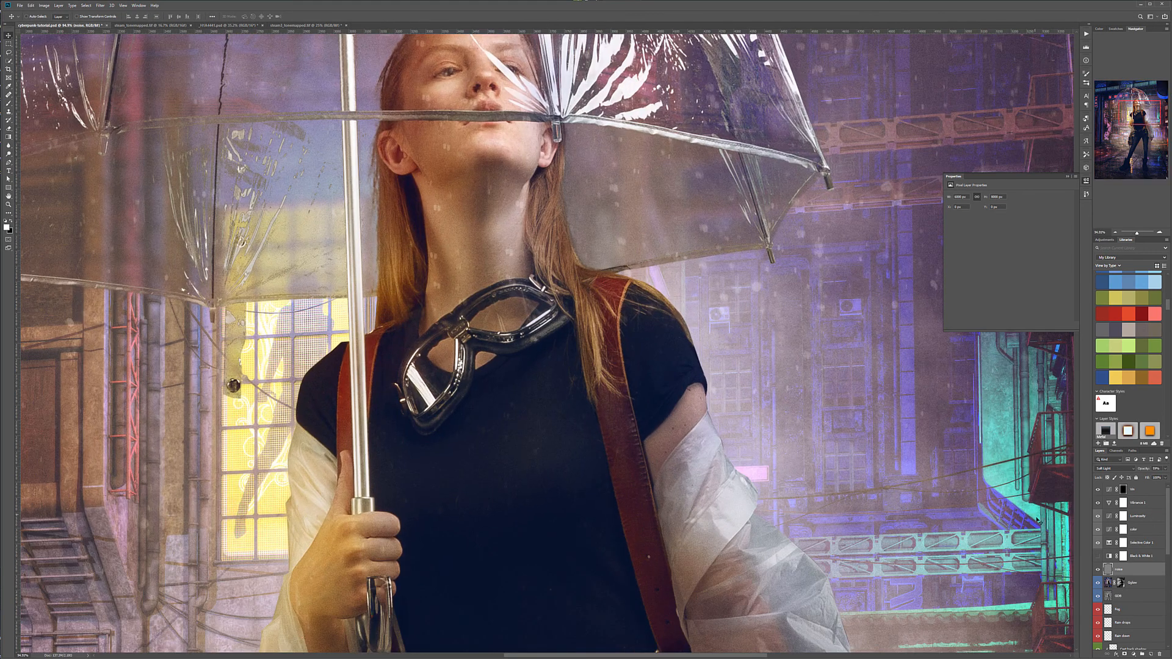
left_click(1163, 468)
left_click_drag(1143, 476, 1153, 477)
key("Return")
scroll(709, 304, "down", 10)
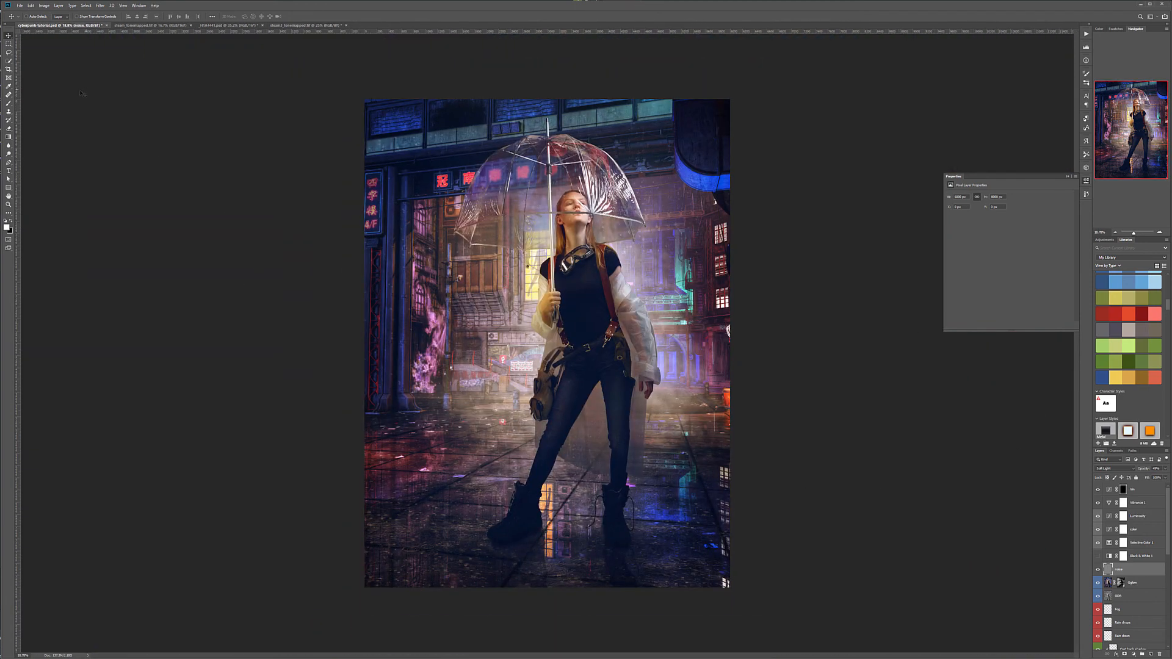
Step: Add a white text signature with the photographer's full name followed by PHOTOGRAPHY, and place it in the picture's lower-left corner
left_click(9, 171)
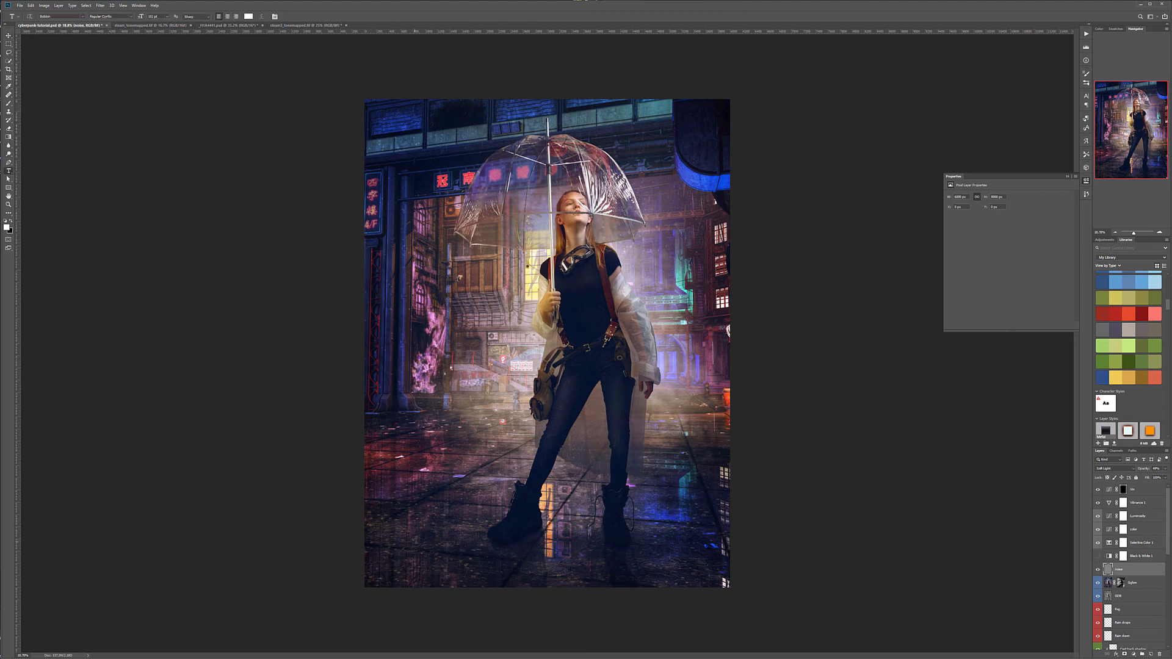
left_click(415, 542)
type("VL")
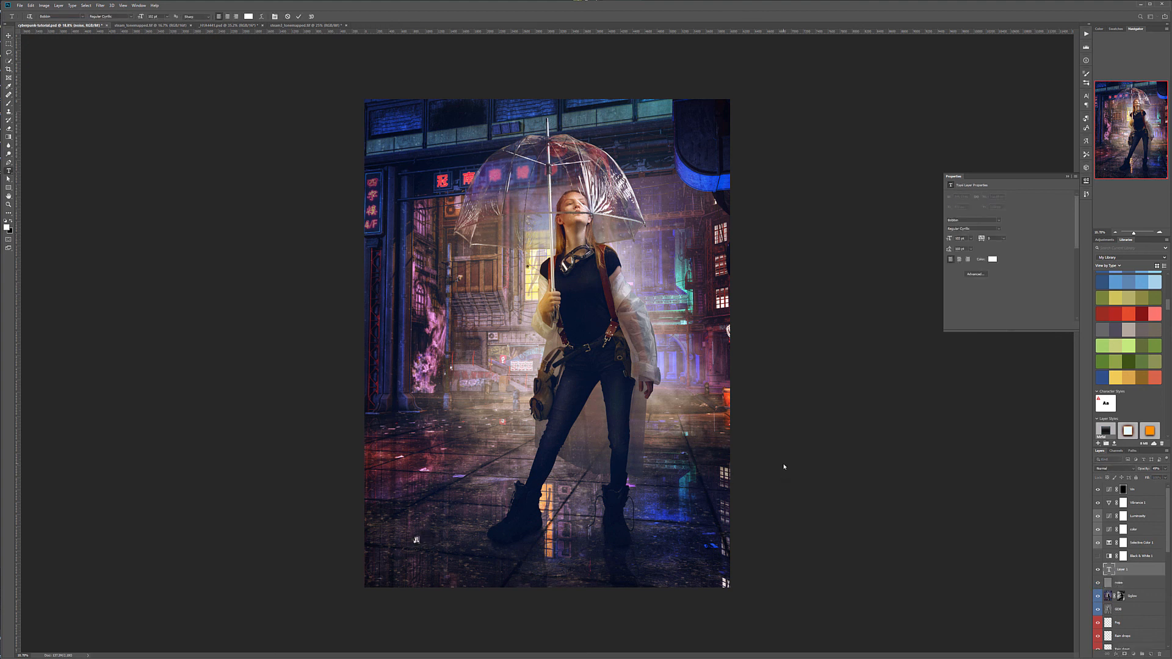
type("ADIMI")
type("R.CHOP")
type("INE PHOTOGRAPHY")
key("ctrl+Return")
key("v")
left_click_drag(426, 523, 407, 557)
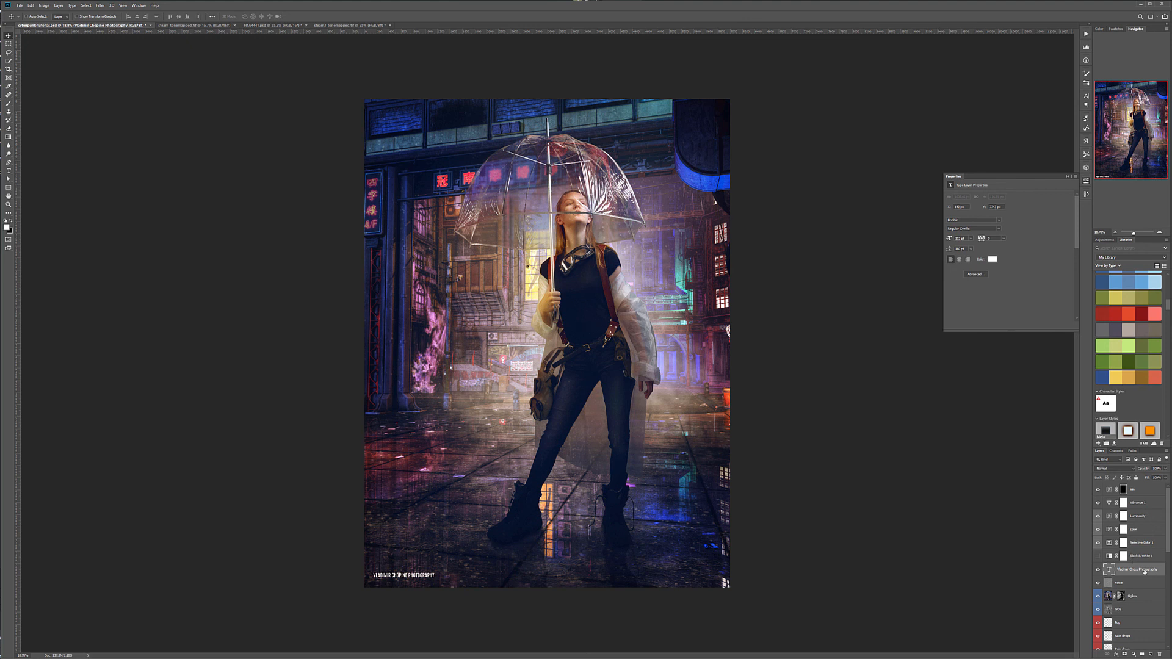
Step: Move the signature text layer to the top of the layer stack and lower its opacity to a faint watermark
left_click_drag(1145, 572, 1138, 478)
left_click(1165, 468)
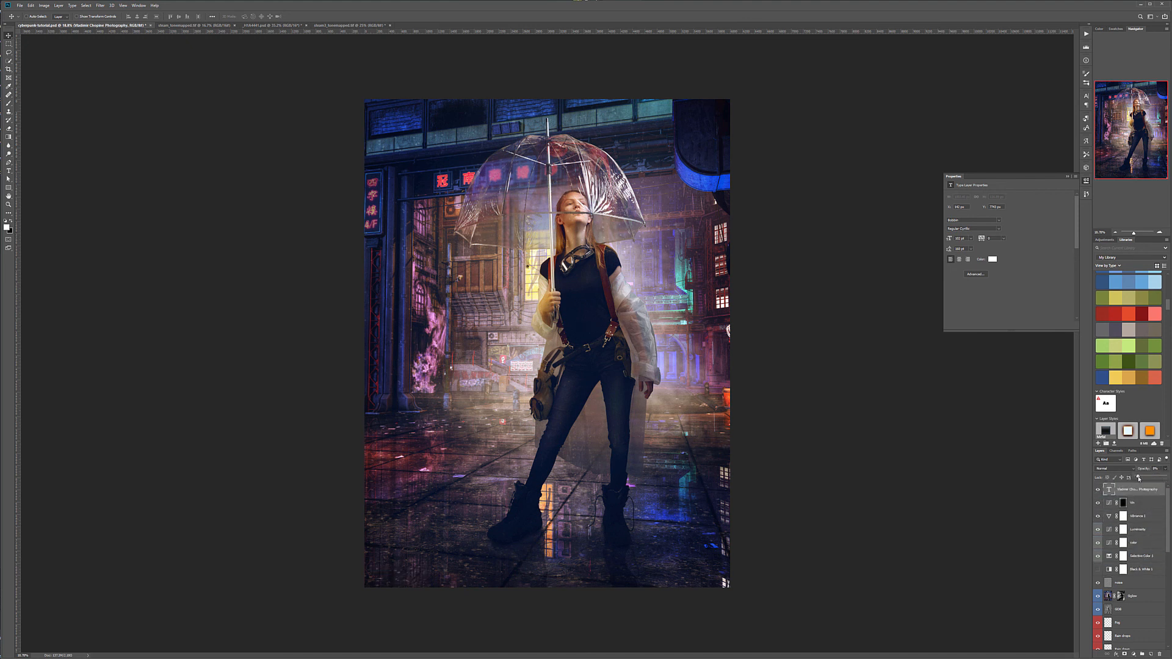
left_click(474, 567)
scroll(479, 488, "up", 5)
scroll(437, 537, "down", 3)
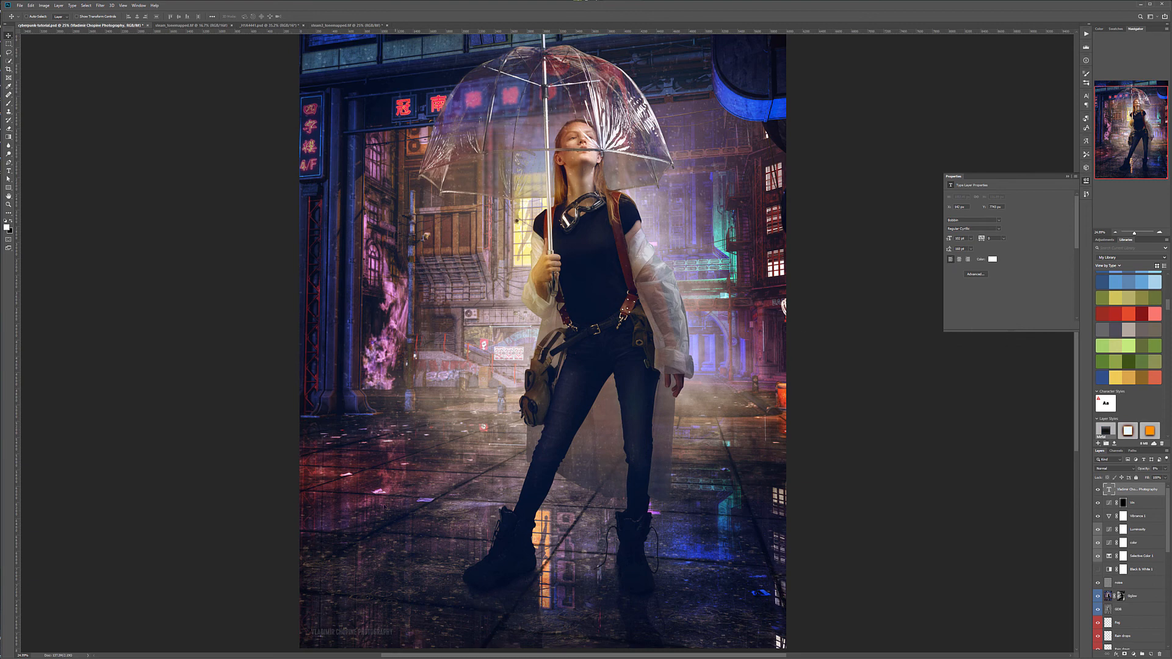
scroll(568, 271, "down", 1)
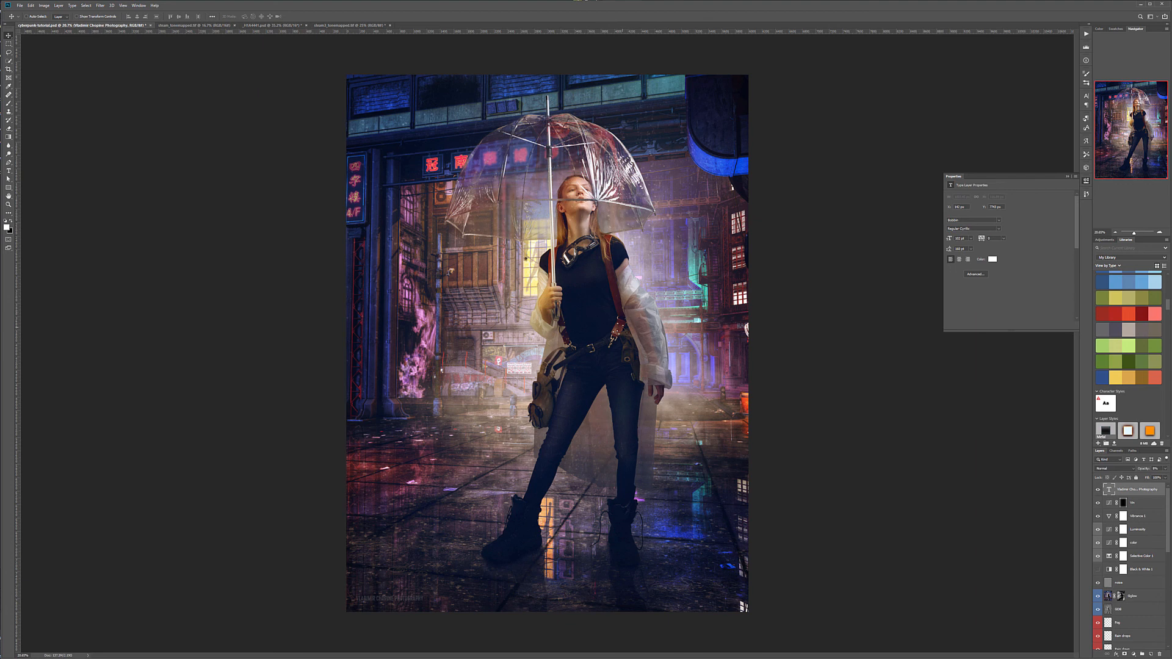
scroll(618, 326, "down", 4)
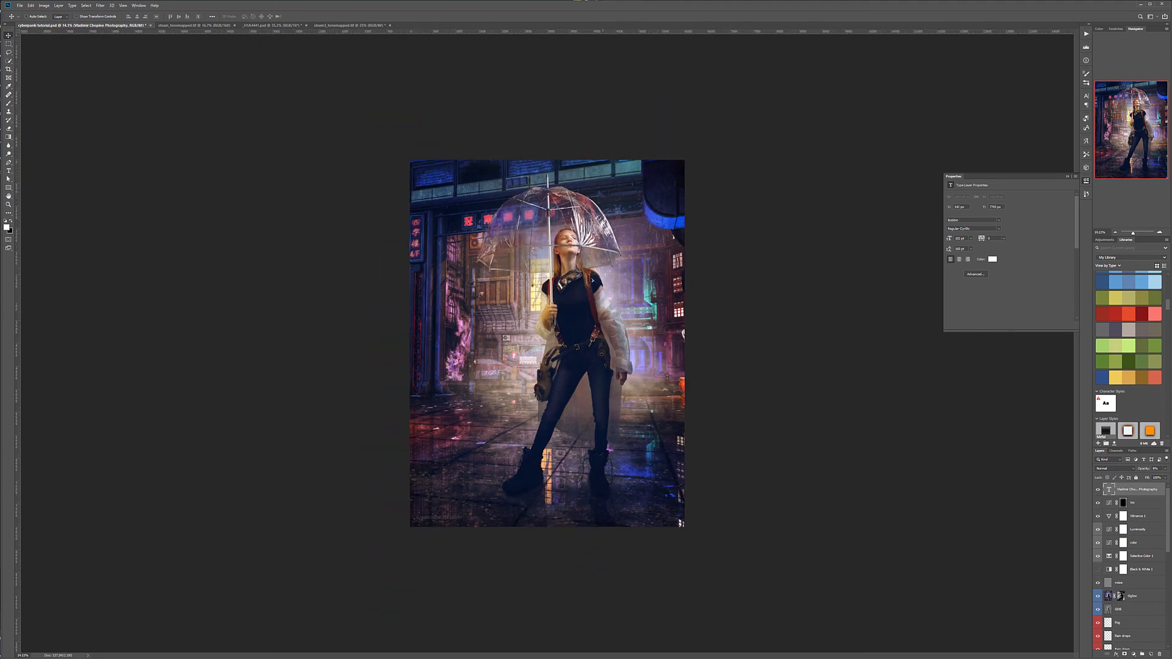